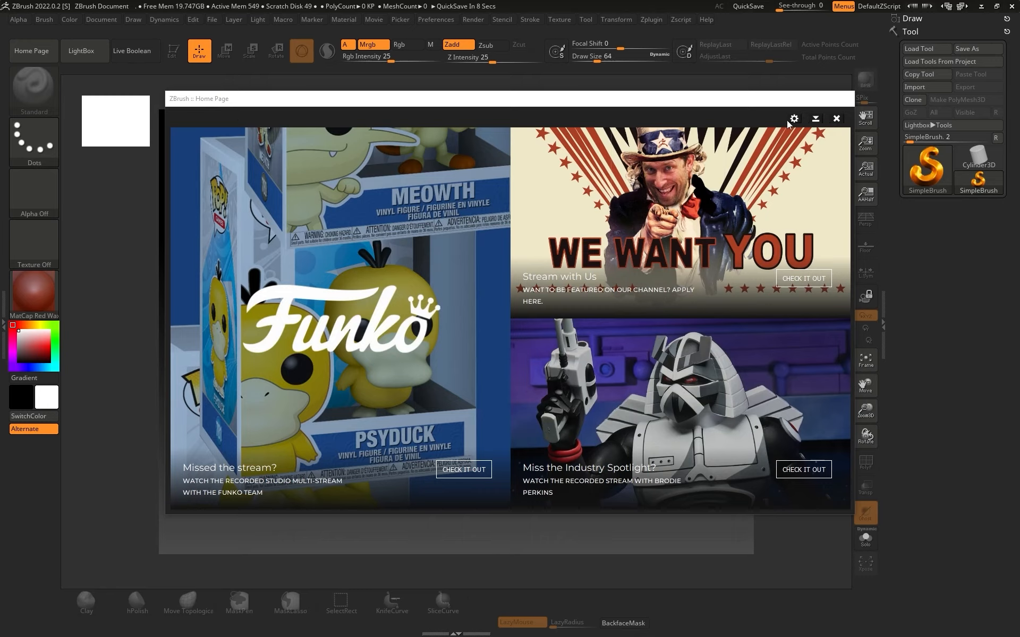
Dismiss the Home Page window and hide the LightBox browser to clear the canvas
left_click(836, 119)
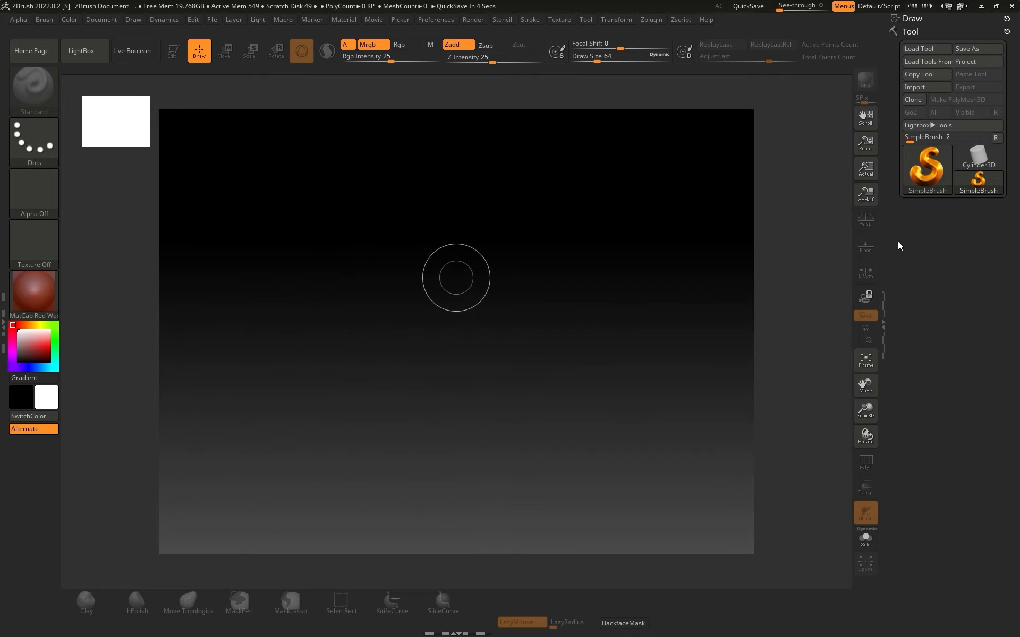
key("comma")
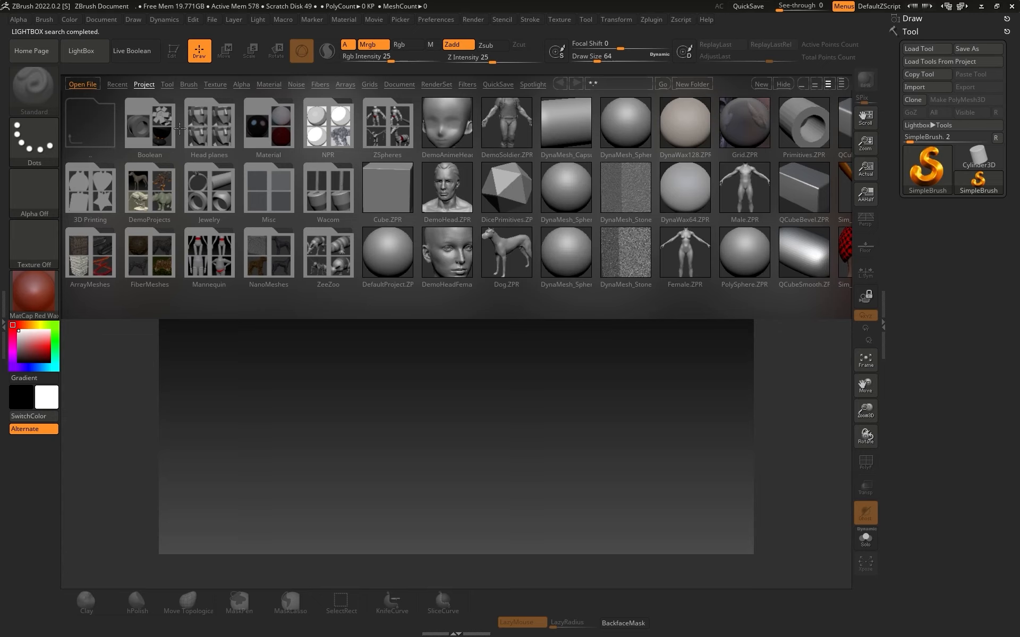
left_click(89, 53)
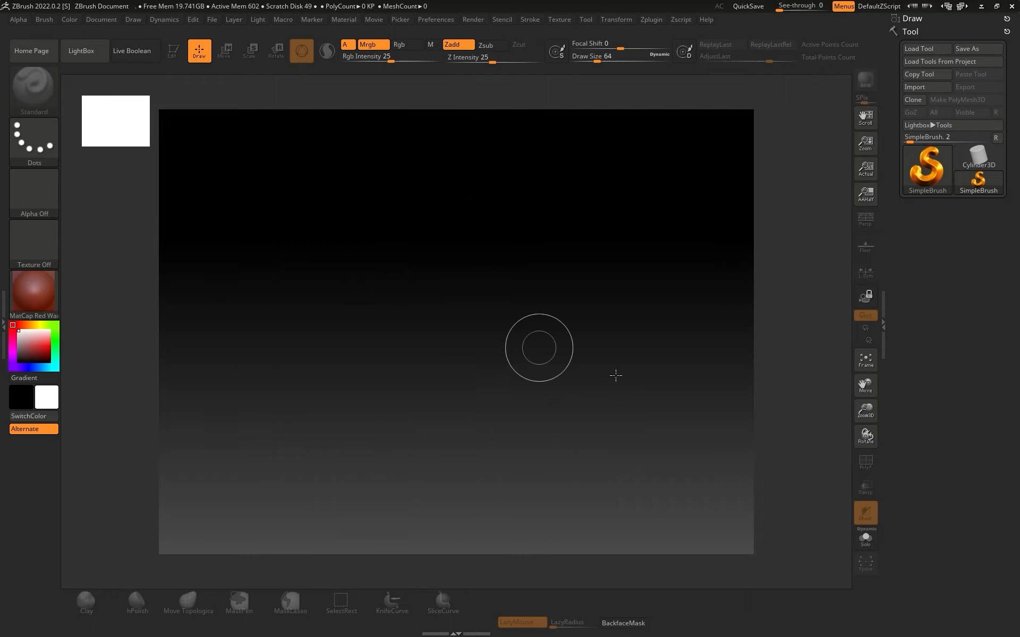
Double the document size and lower the background gradient Range until the canvas is a flat colour
left_click(109, 22)
left_click(109, 22)
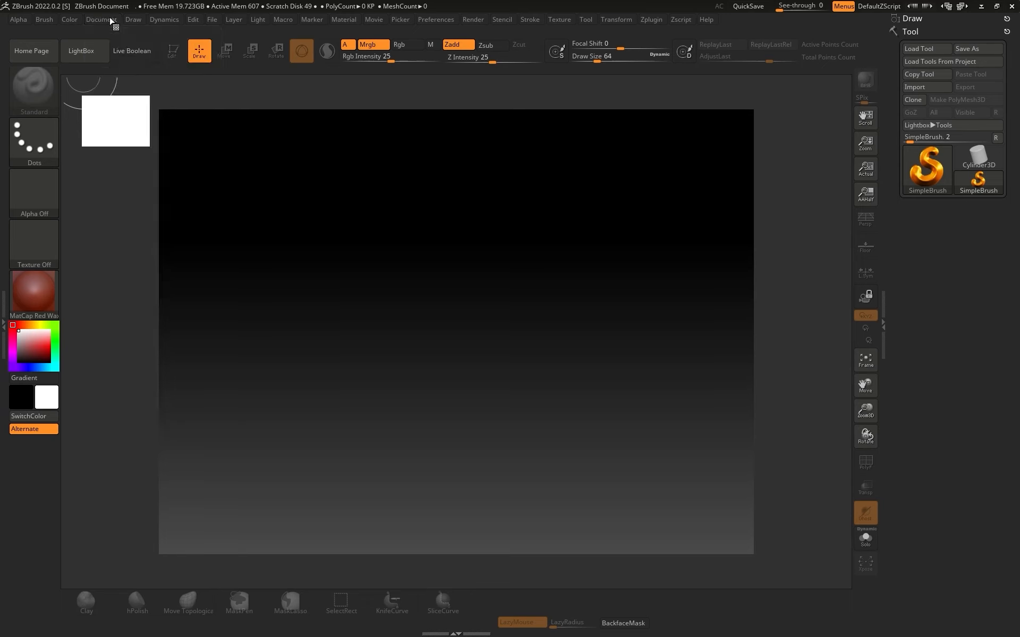
left_click(110, 23)
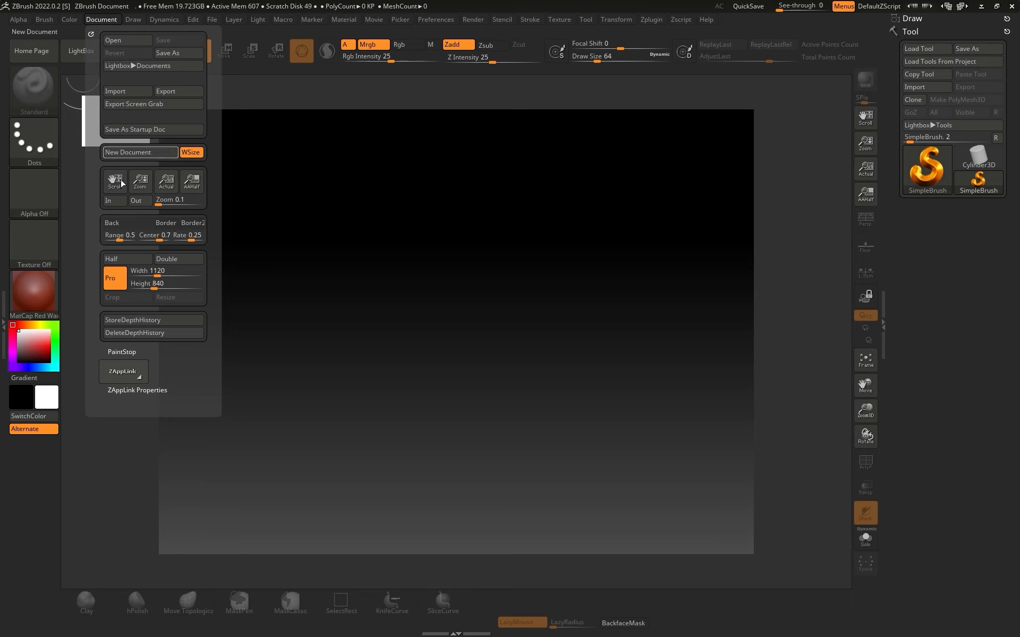
left_click(176, 261)
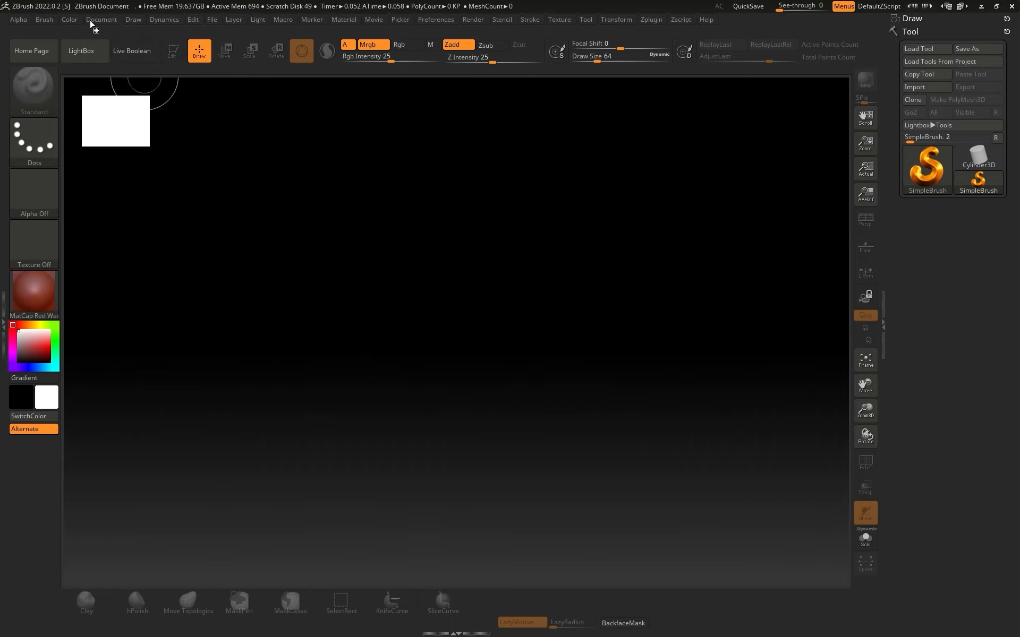
left_click(112, 21)
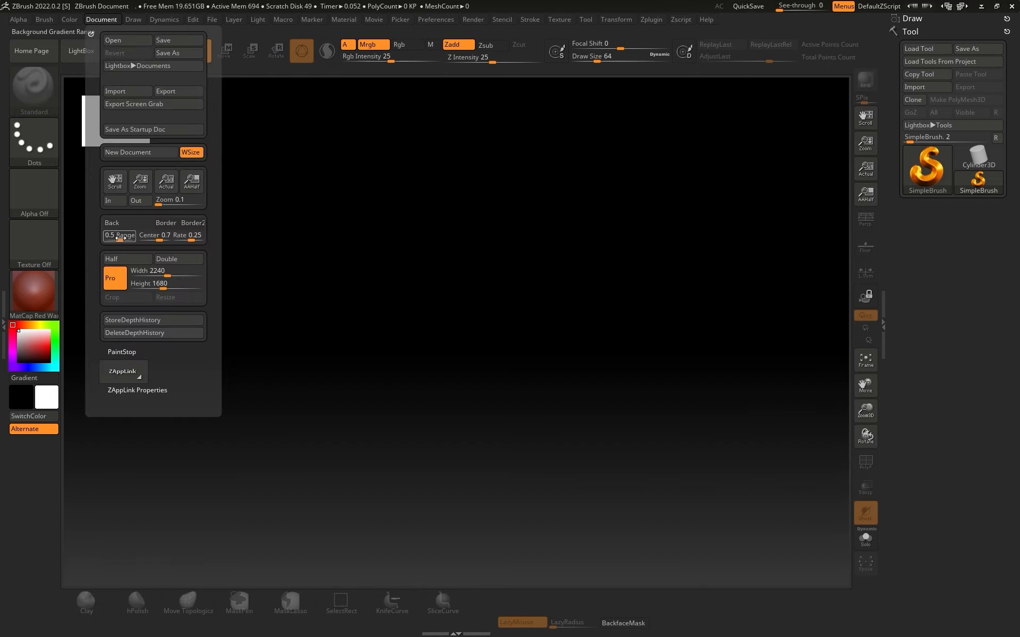
left_click_drag(119, 239, 105, 238)
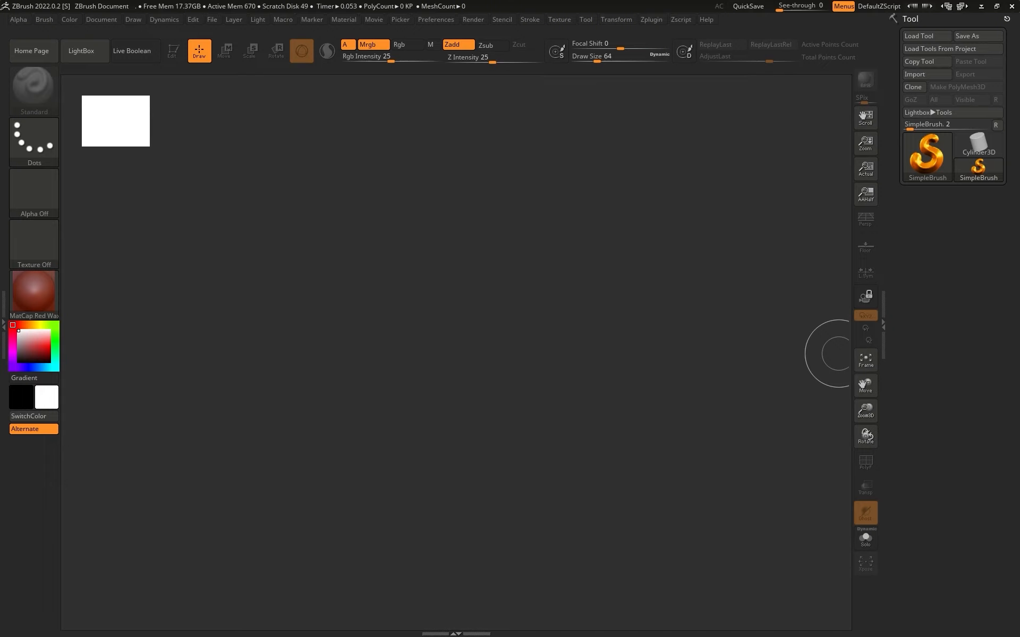
Place the SpongeBob reference image behind the ZBrush canvas, zoomed to 235% on the front and side views
left_click_drag(1019, 164, 741, 128)
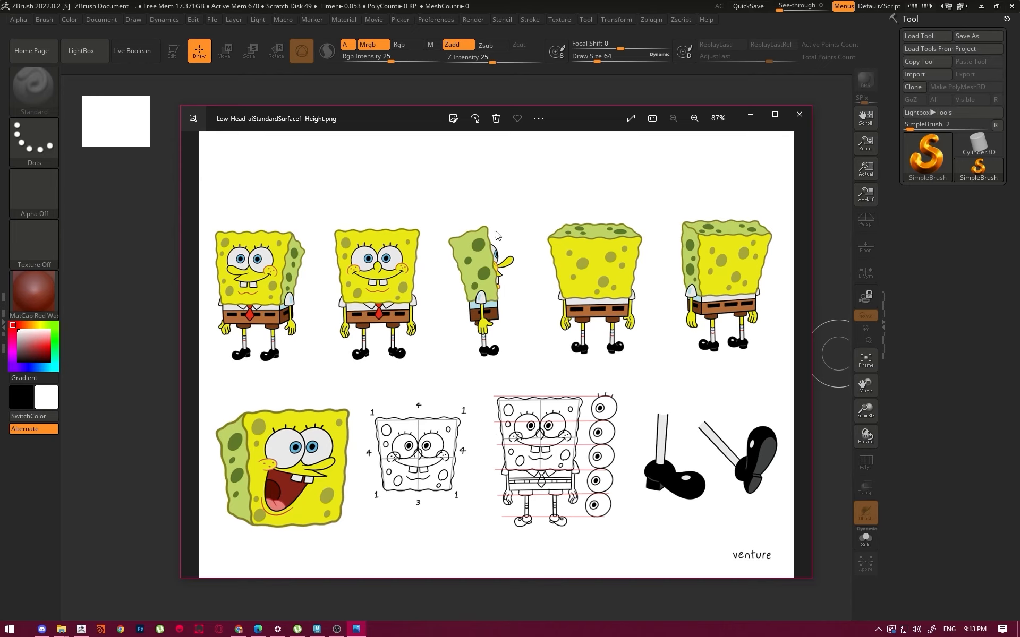
left_click_drag(565, 117, 547, 119)
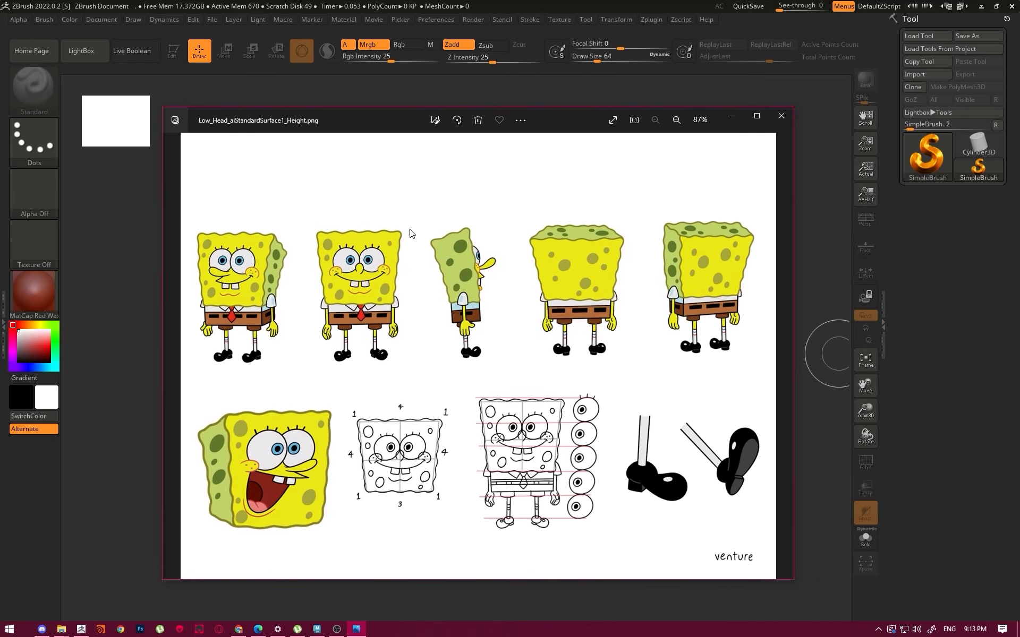
scroll(285, 258, "up", 5)
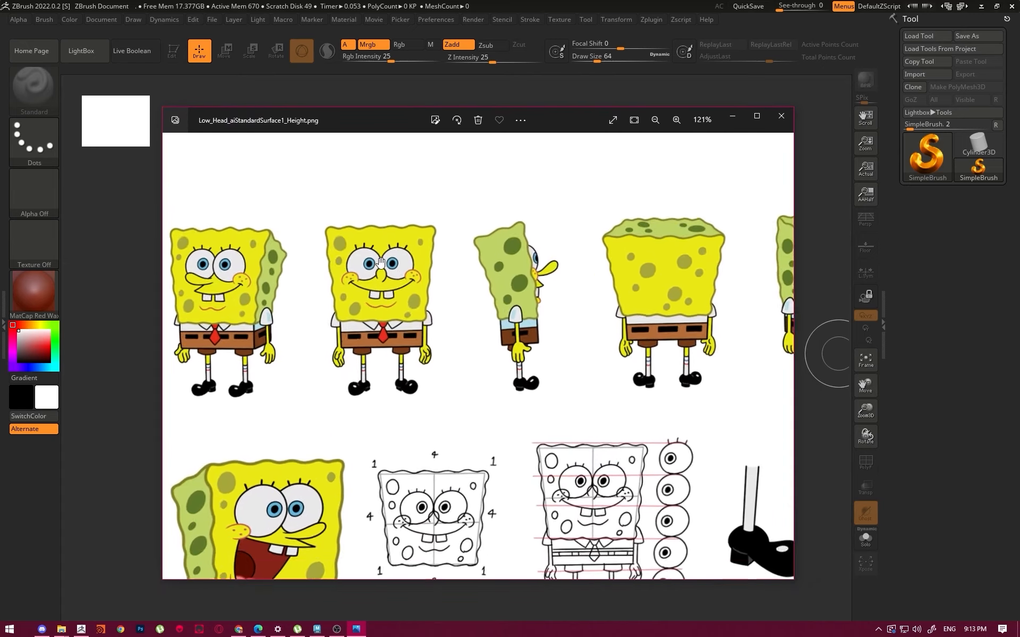
left_click_drag(477, 322, 505, 352)
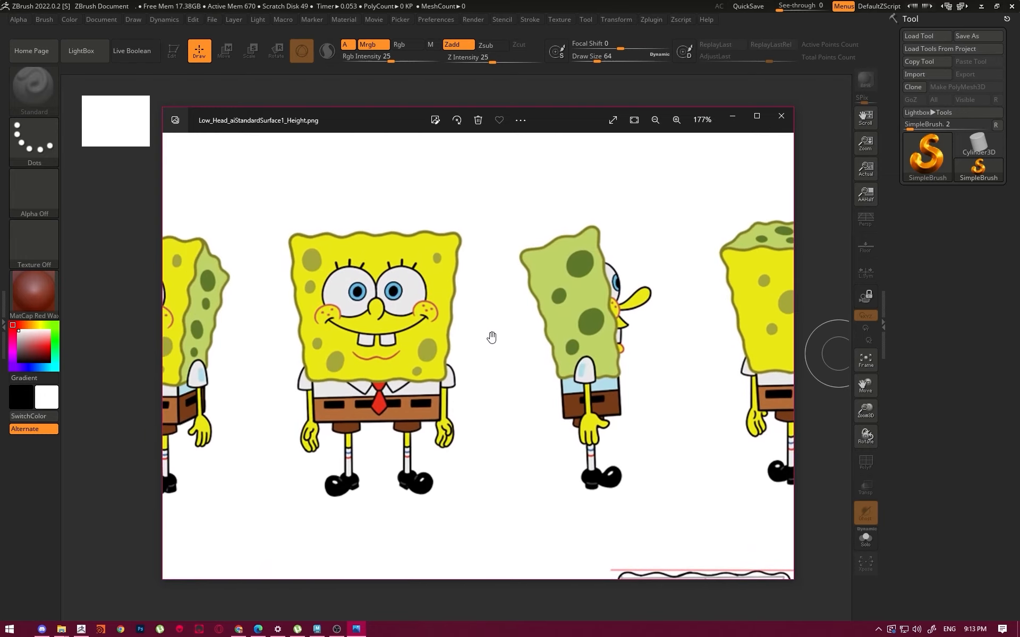
scroll(489, 337, "up", 1)
scroll(510, 302, "up", 1)
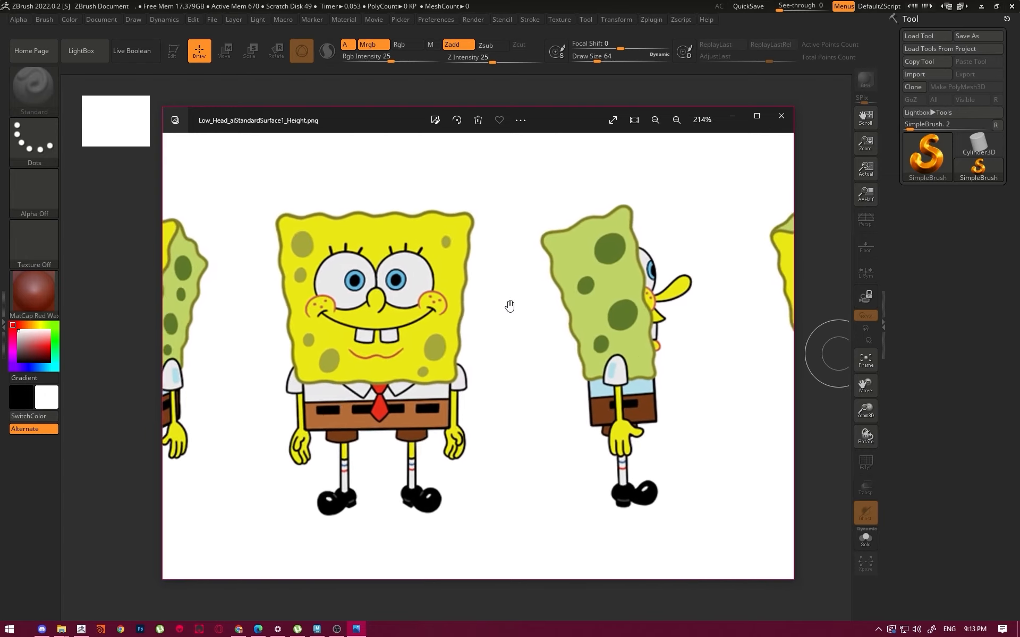
scroll(485, 314, "up", 1)
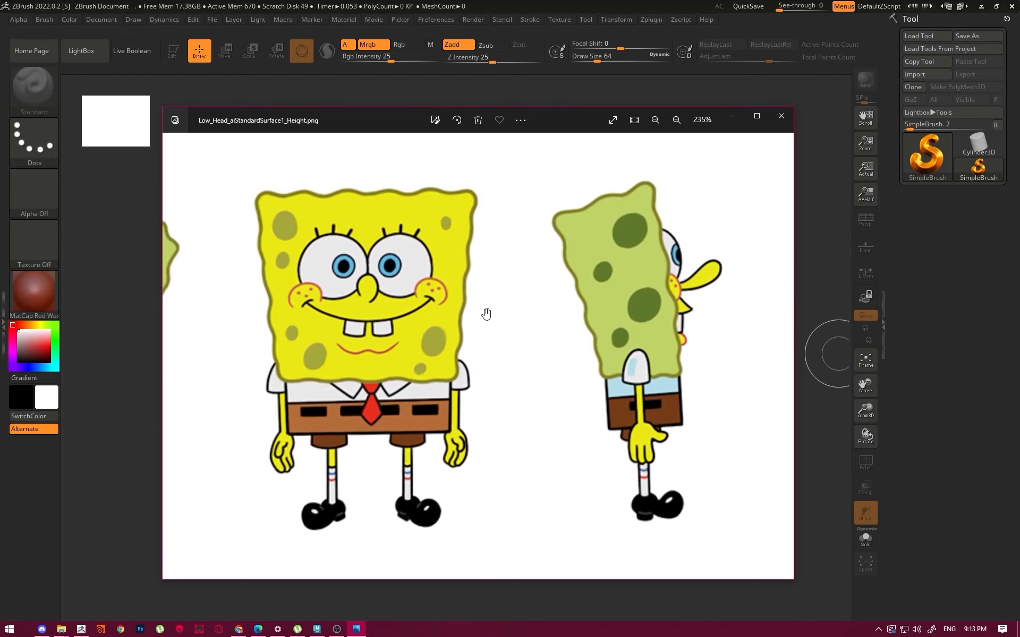
left_click_drag(501, 355, 485, 348)
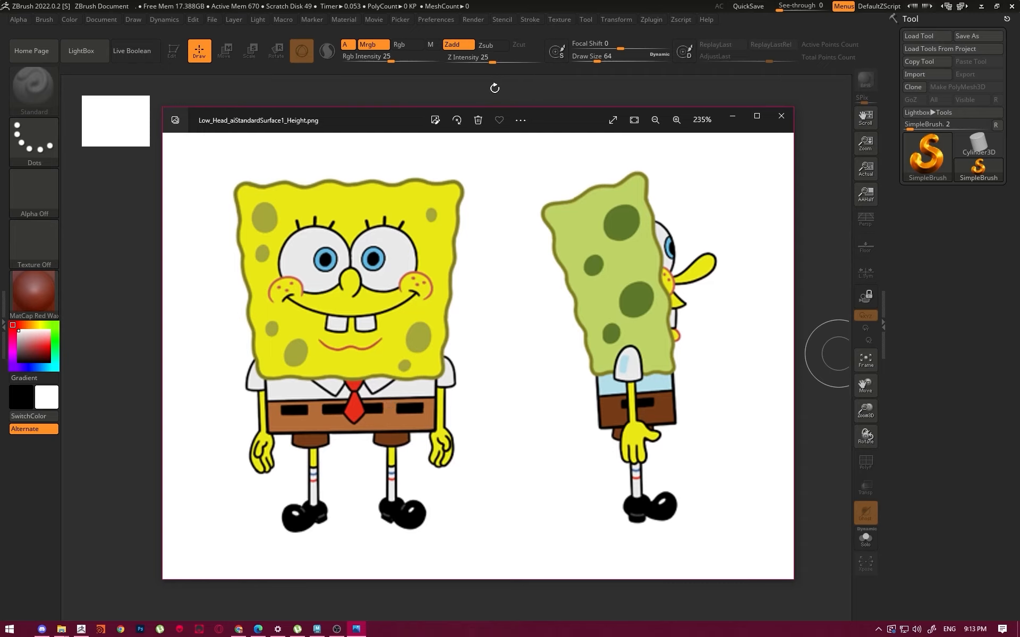
left_click(492, 94)
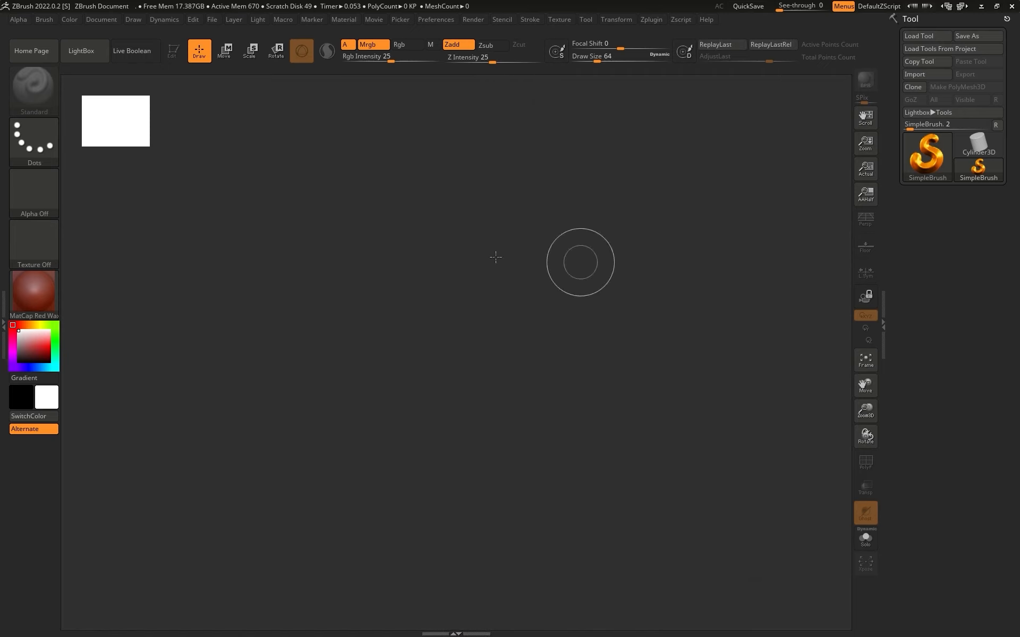
Draw a Cube3D mesh on the canvas, enter Edit mode and convert it to a PolyMesh3D
left_click(927, 157)
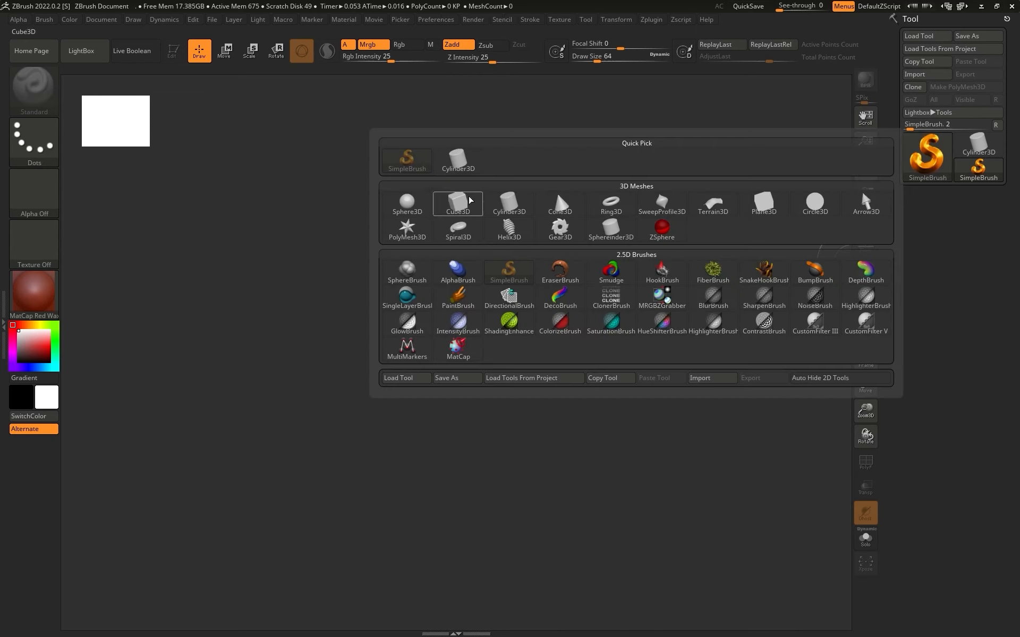
mouse_move(461, 207)
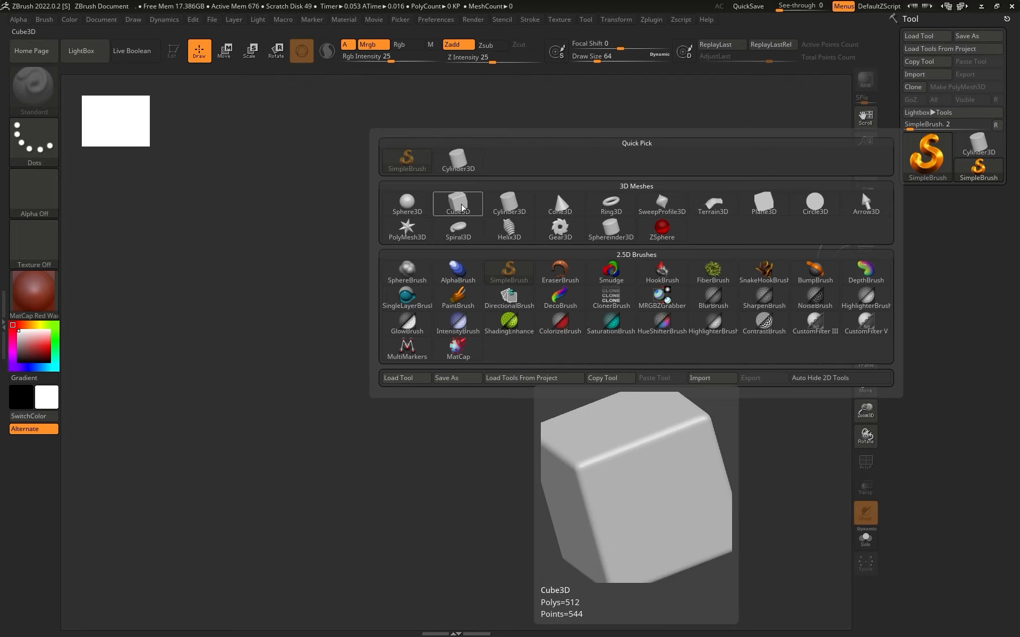
left_click(467, 207)
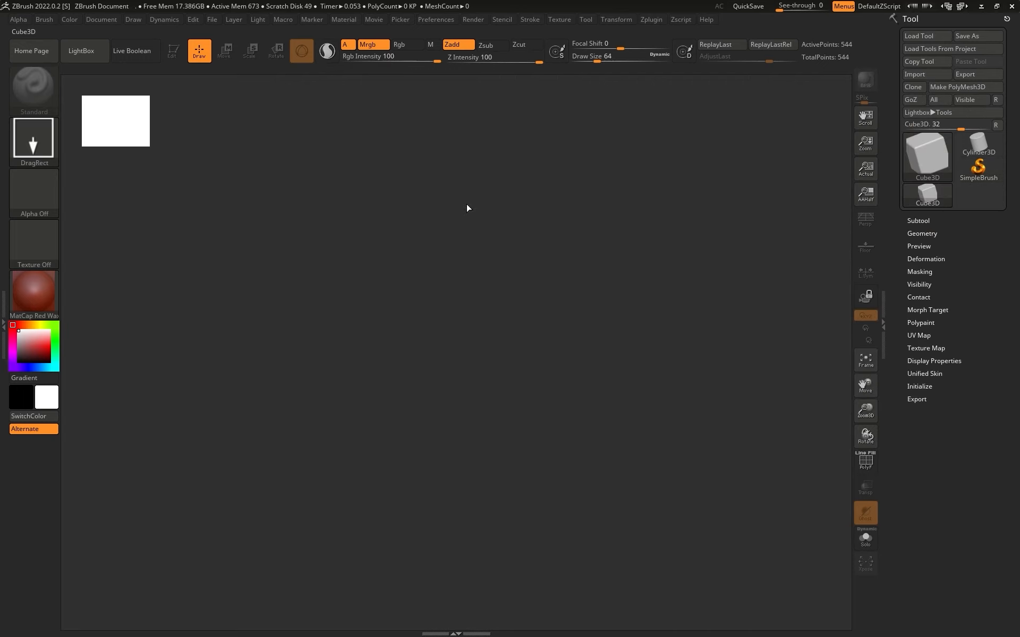
left_click_drag(460, 341, 458, 559)
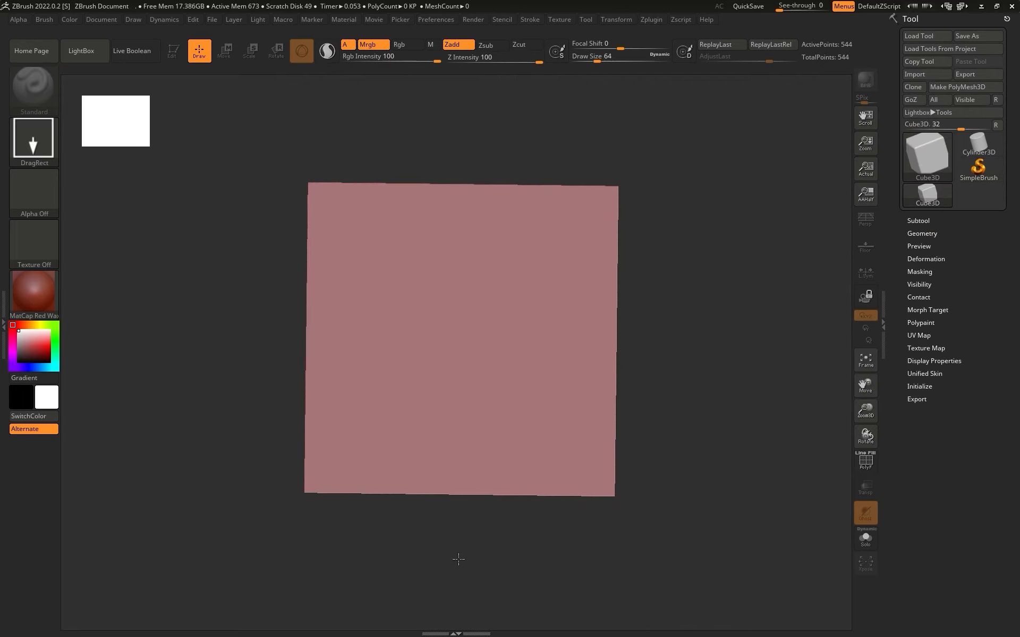
left_click(175, 52)
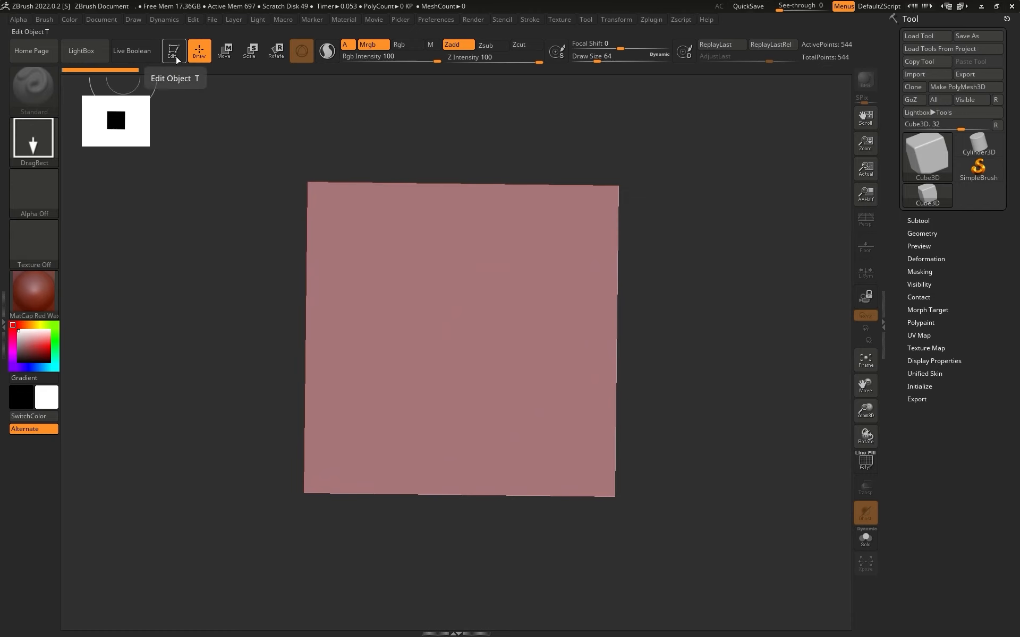
left_click(961, 87)
Change the cube's material to BasicMaterial
left_click_drag(671, 261, 262, 282)
left_click(33, 291)
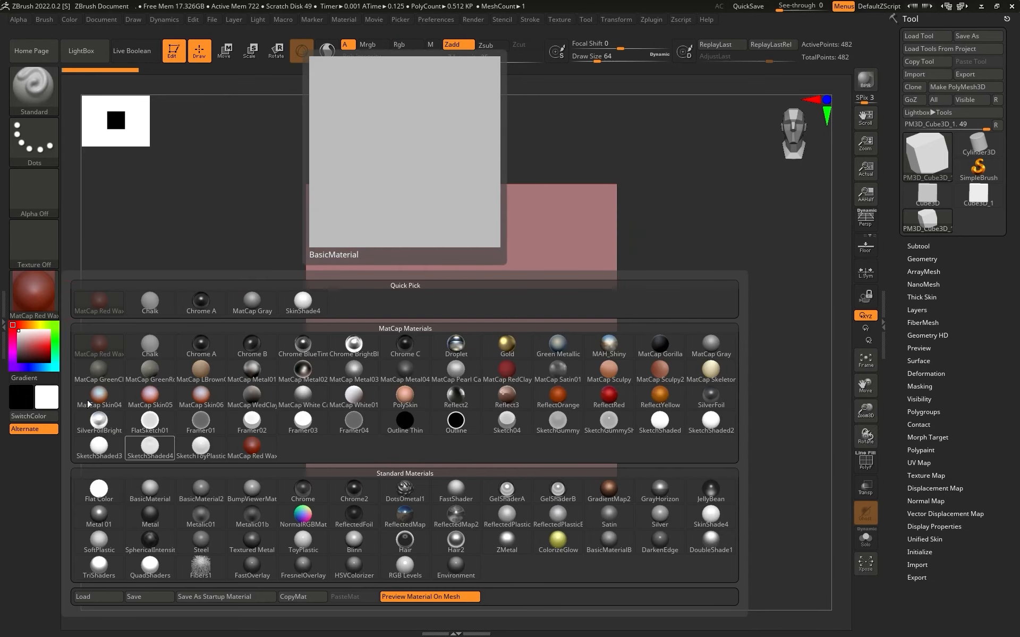
left_click(44, 304)
left_click(402, 423)
left_click_drag(287, 414, 225, 380)
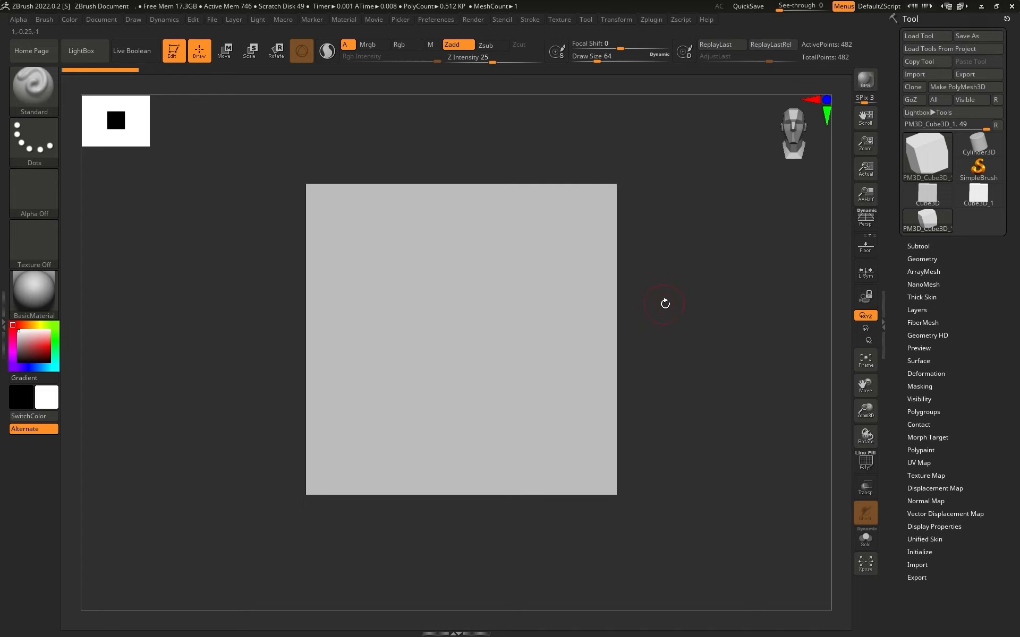
From the side view, scale the cube down along its depth axis into a thin slab
mouse_move(662, 301)
left_mouse_down()
mouse_move(716, 306)
mouse_move(721, 265)
left_mouse_up()
key("r")
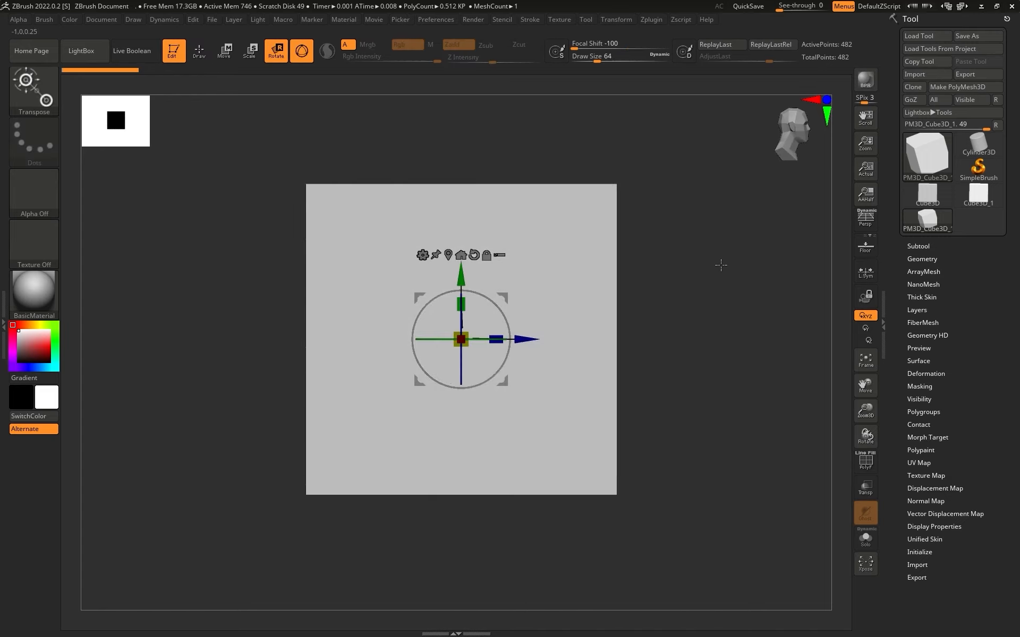
mouse_move(497, 342)
left_mouse_down()
mouse_move(335, 355)
mouse_move(346, 353)
left_mouse_up()
key("q")
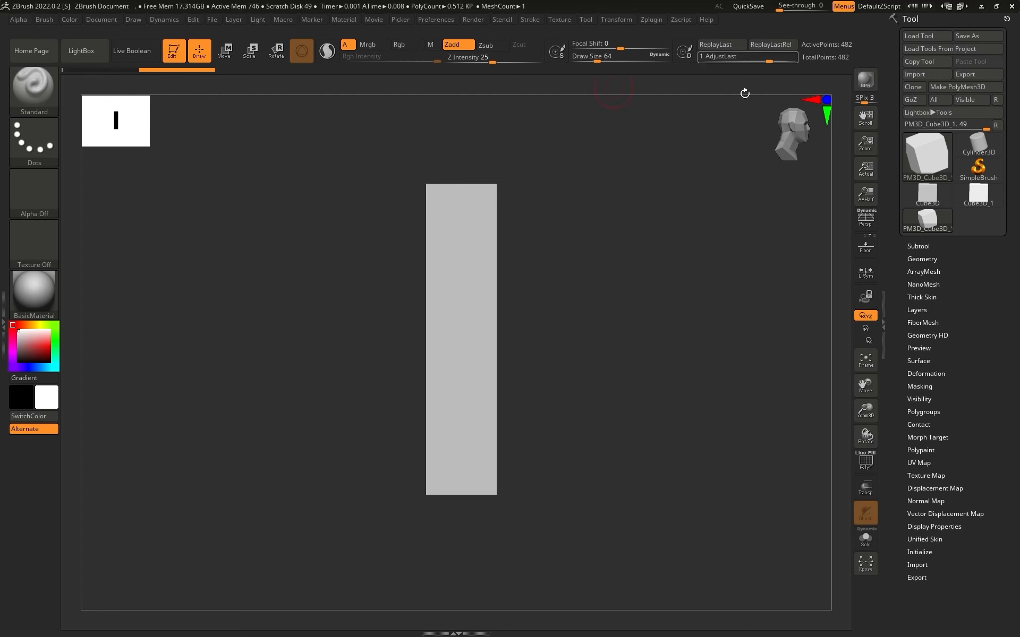
Set See-through to 44 and fit the slab on screen to the height of the reference head
left_click_drag(779, 6, 799, 6)
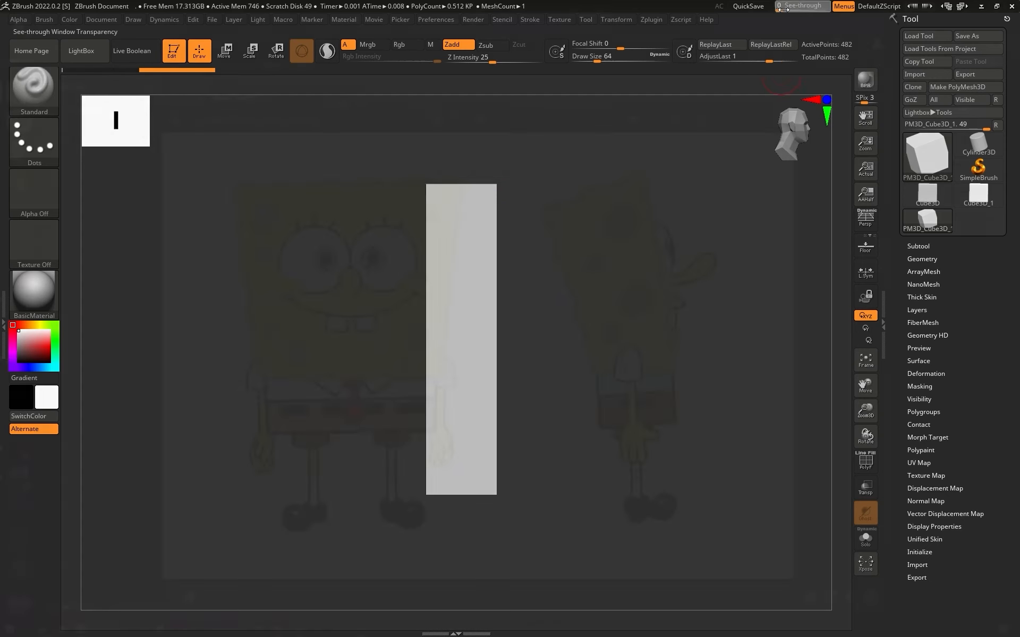
left_click_drag(572, 351, 727, 336, "alt")
left_click_drag(704, 269, 792, 275)
Scale the slab's depth until it covers the thickness of SpongeBob's body in the side-view reference
key("r")
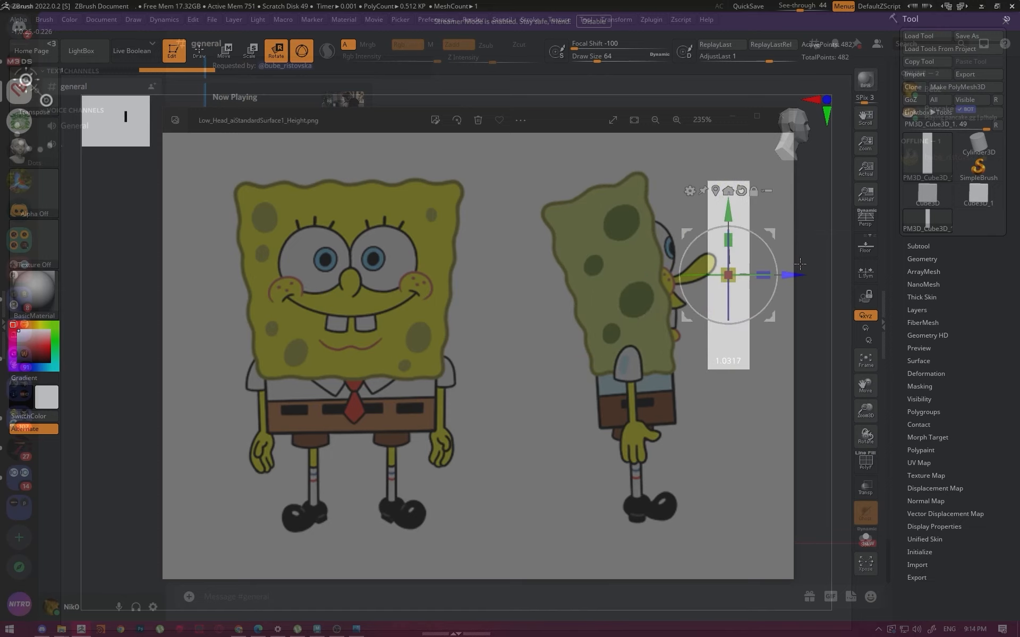
key("ctrl+z")
left_click_drag(665, 275, 799, 289)
left_click_drag(664, 281, 667, 281)
key("q")
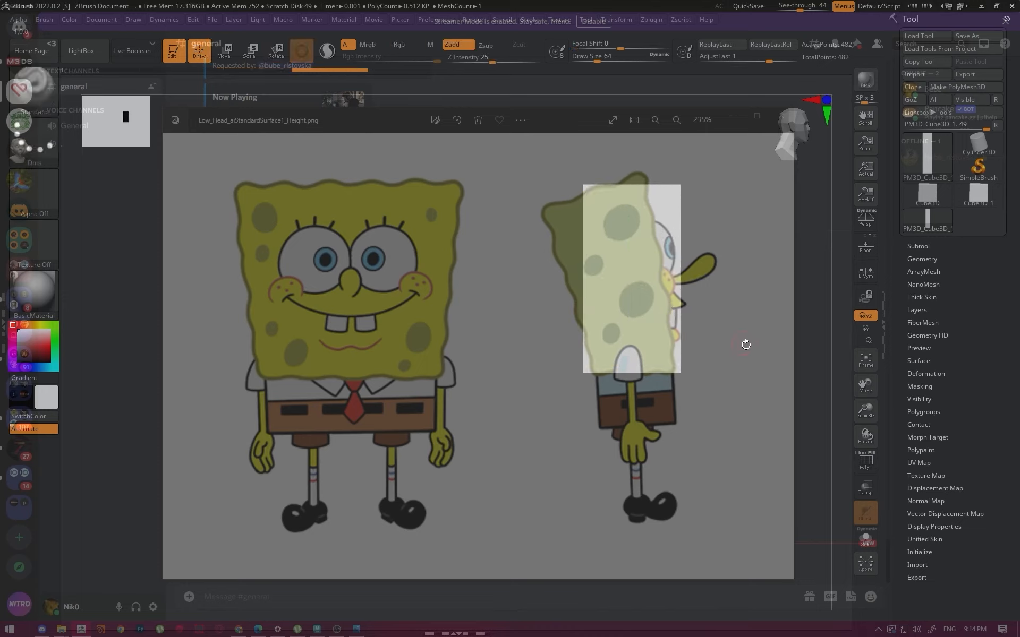
From the front view, stretch the block's width and height to match SpongeBob's square head in the reference
mouse_move(744, 344)
left_mouse_down()
mouse_move(717, 343)
mouse_move(785, 330)
mouse_move(494, 328)
left_mouse_up()
key("r")
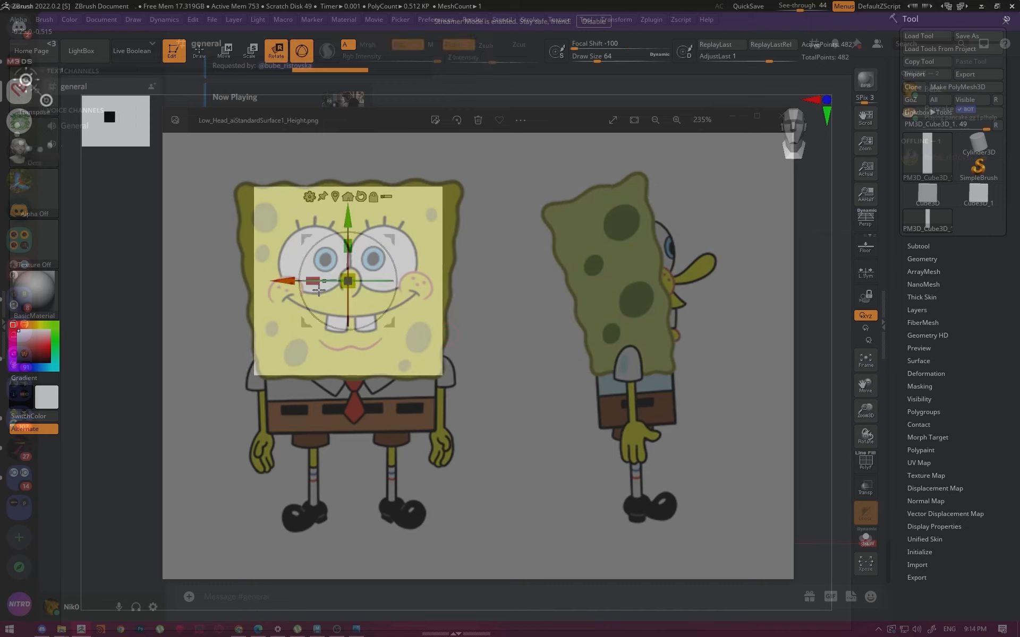
mouse_move(319, 289)
left_mouse_down()
mouse_move(303, 290)
mouse_move(314, 289)
left_mouse_up()
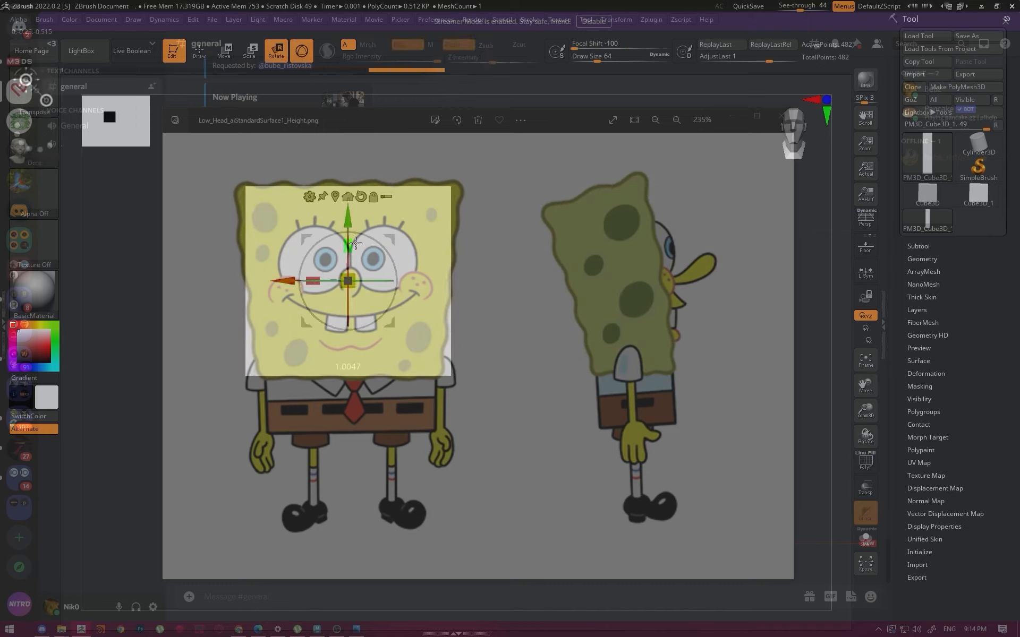
left_click_drag(355, 243, 359, 236)
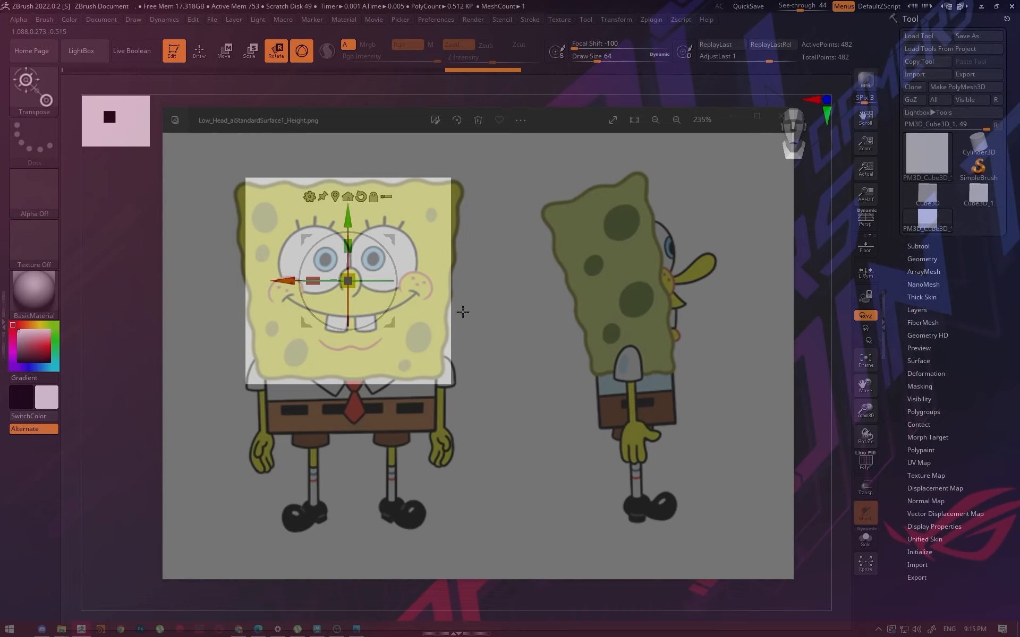
key("q")
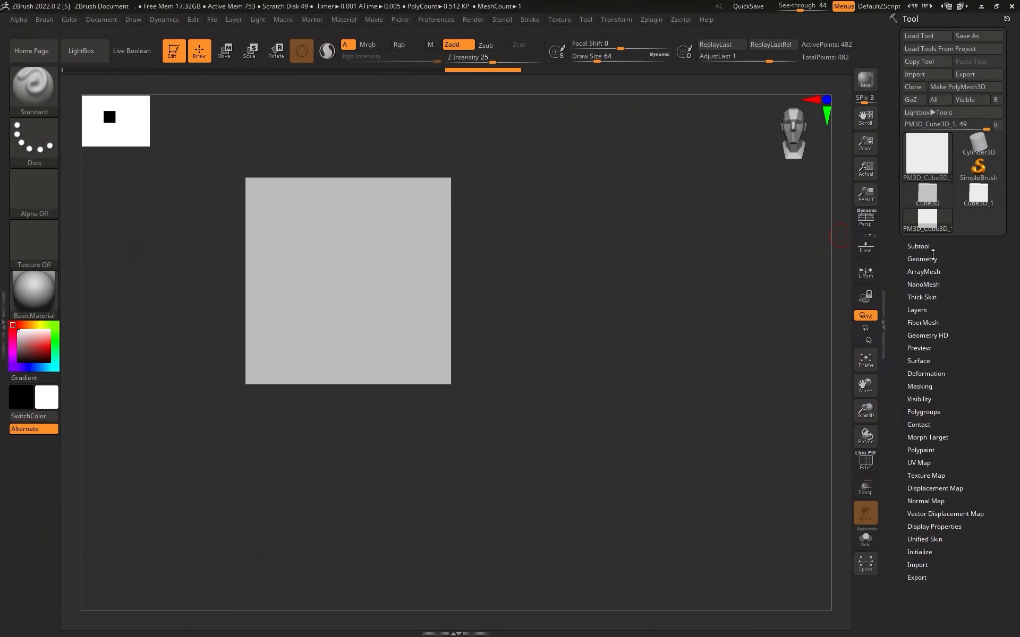
left_click(922, 259)
left_click(924, 438)
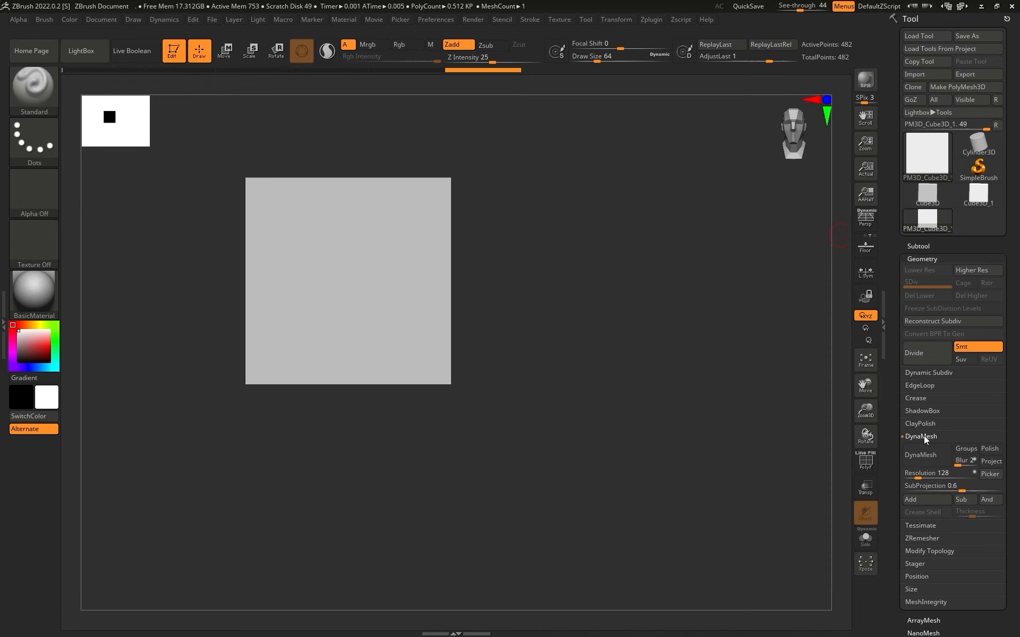
left_click(923, 436)
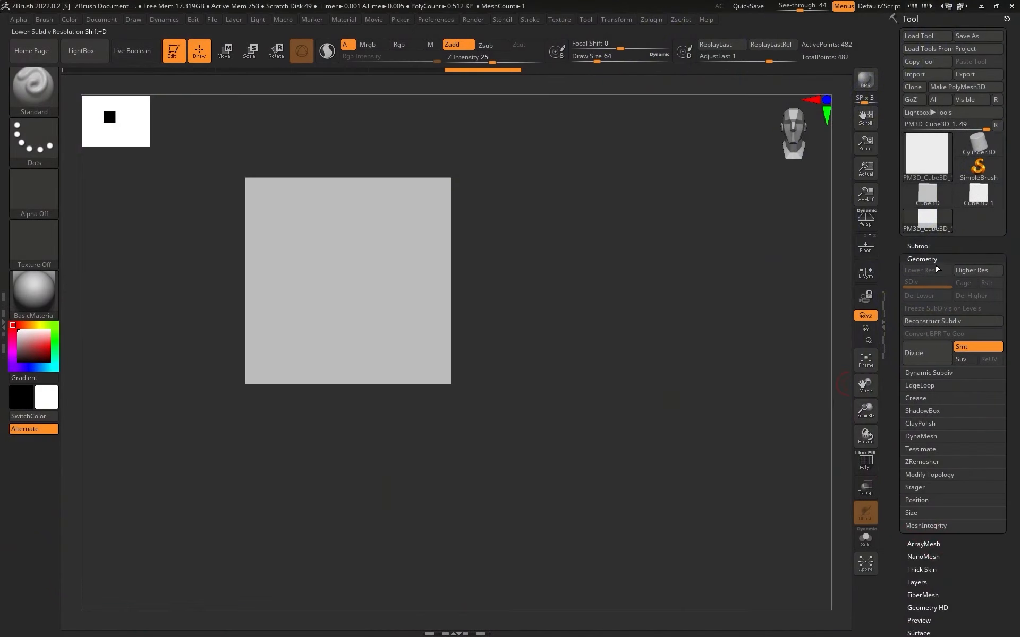
left_click(926, 259)
left_click(926, 258)
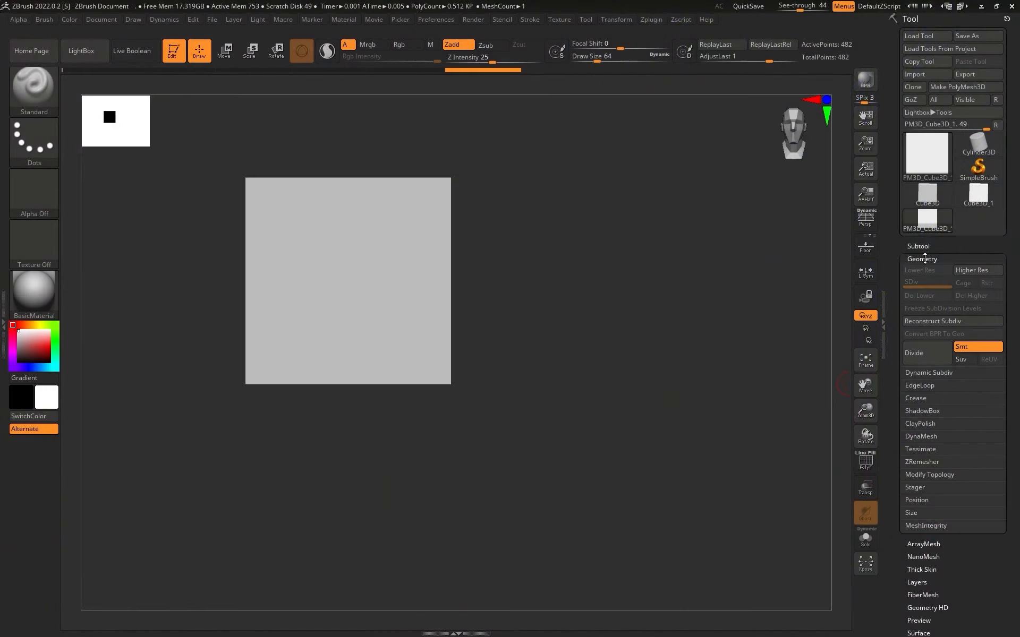
Try DynaMesh on the block at resolution 128, check its wireframe, and undo the remesh
left_click(911, 435)
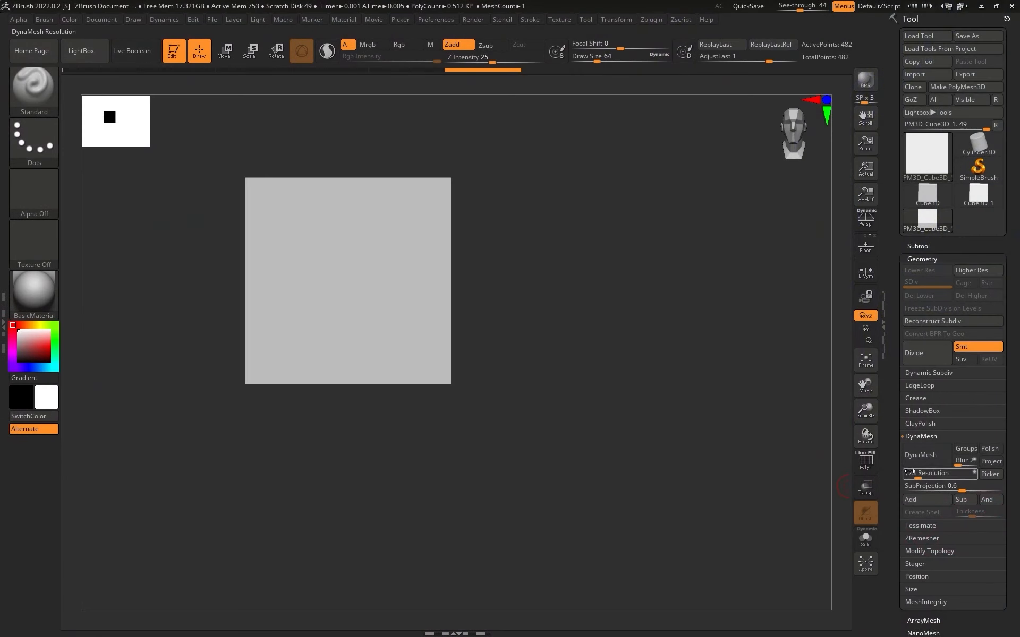
left_click(923, 456)
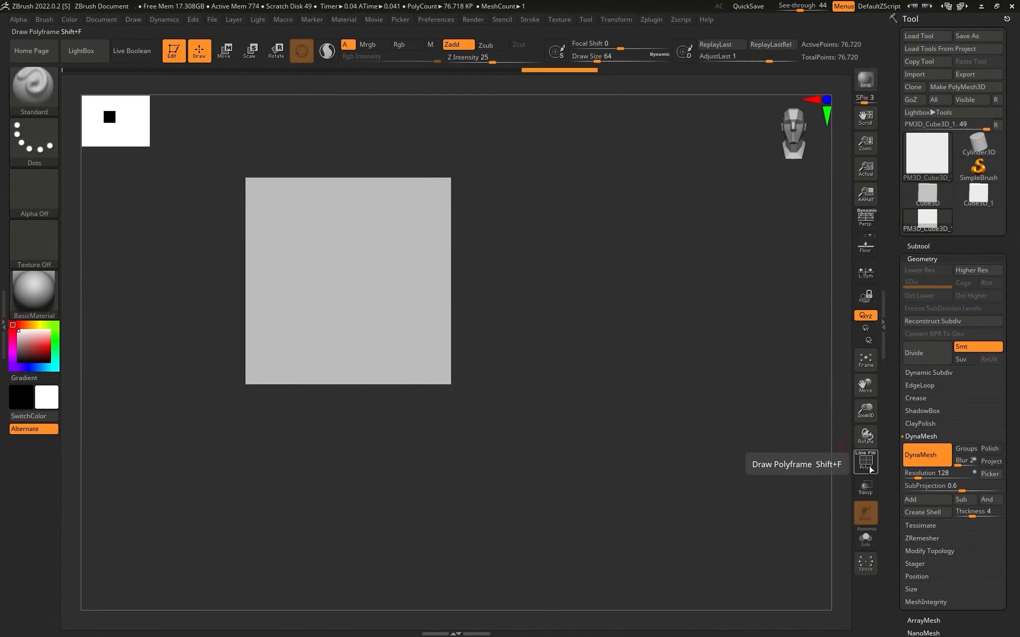
left_click(872, 468)
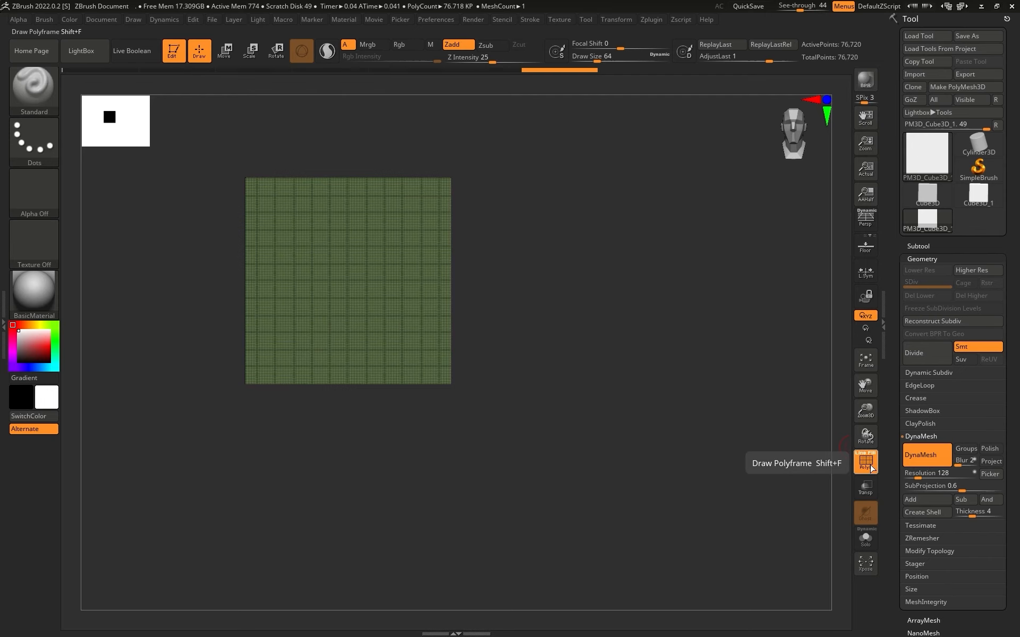
left_click(871, 468)
key("ctrl")
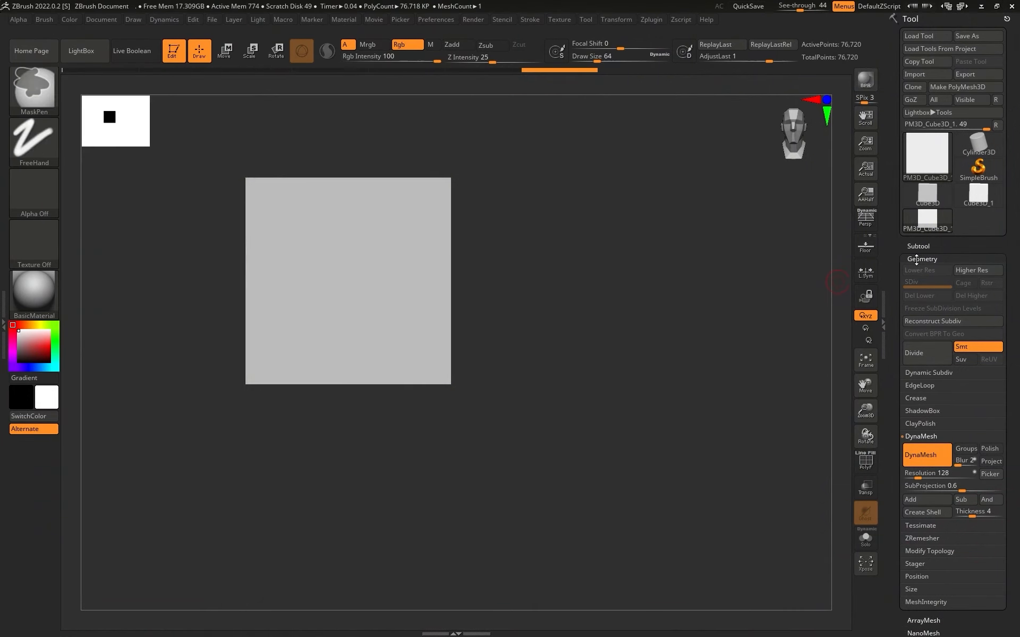
key("ctrl+z")
Set the DynaMesh resolution to 80 and remesh the block with DynaMesh
left_click(917, 478)
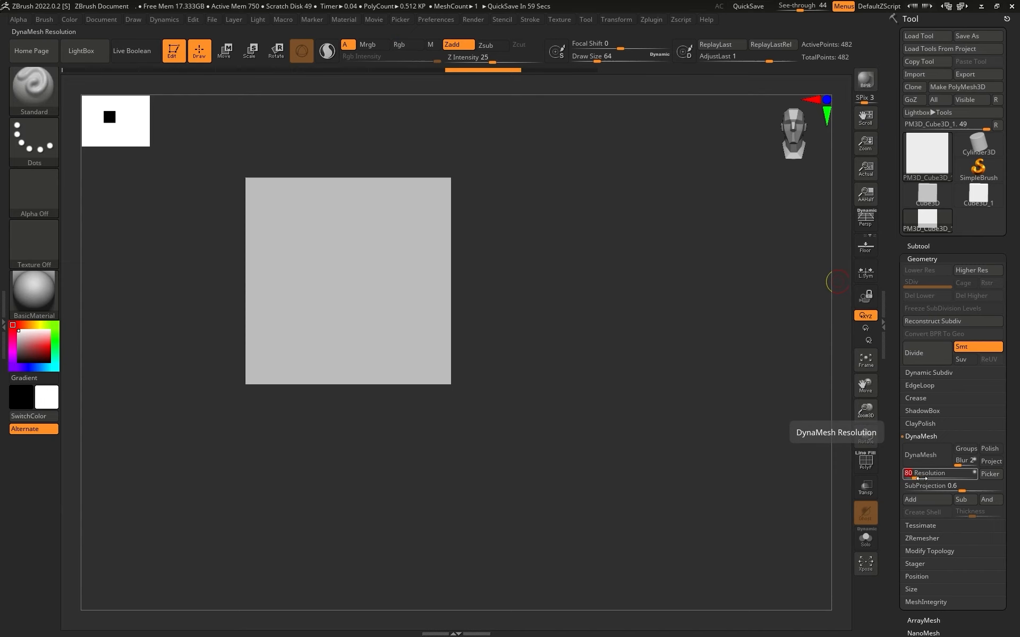
key("Return")
left_click(927, 455)
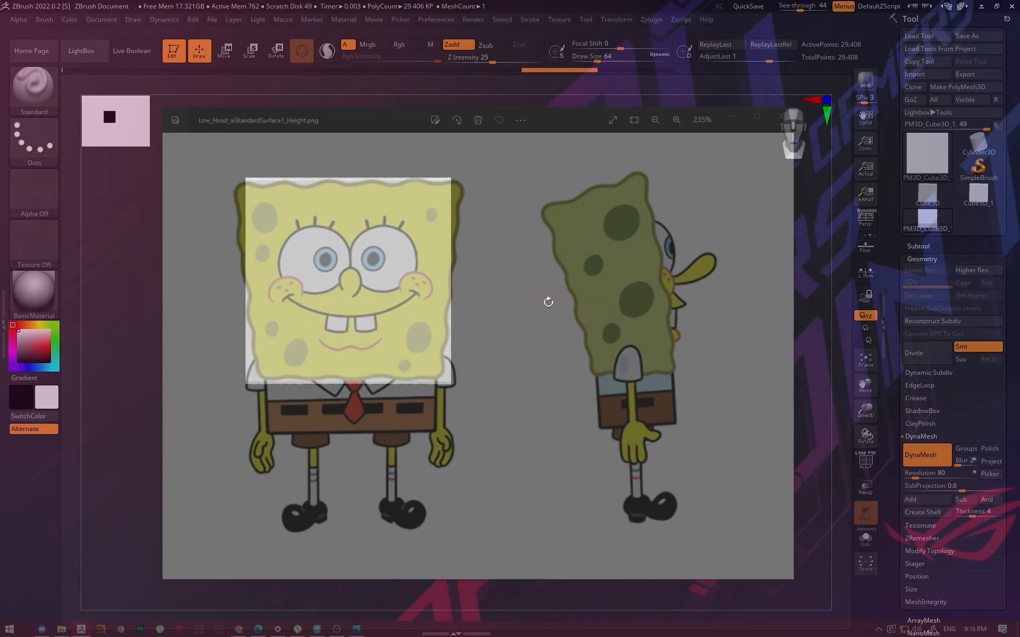
Enlarge the view of the block and place it so it covers the front-view reference head with a margin all around
left_click_drag(581, 311, 592, 318, "alt")
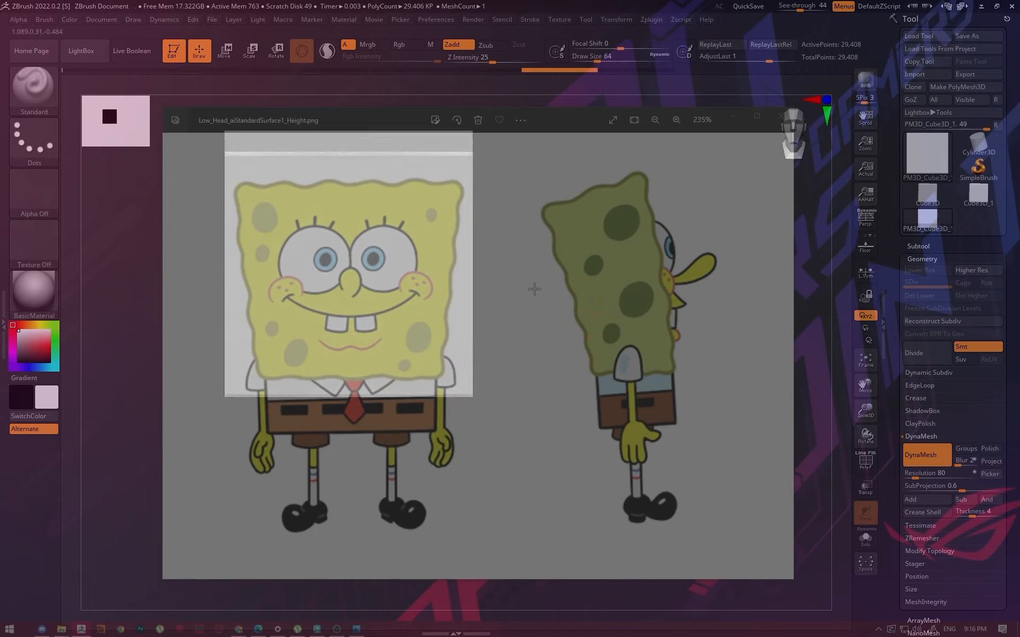
left_click_drag(559, 293, 561, 298, "alt")
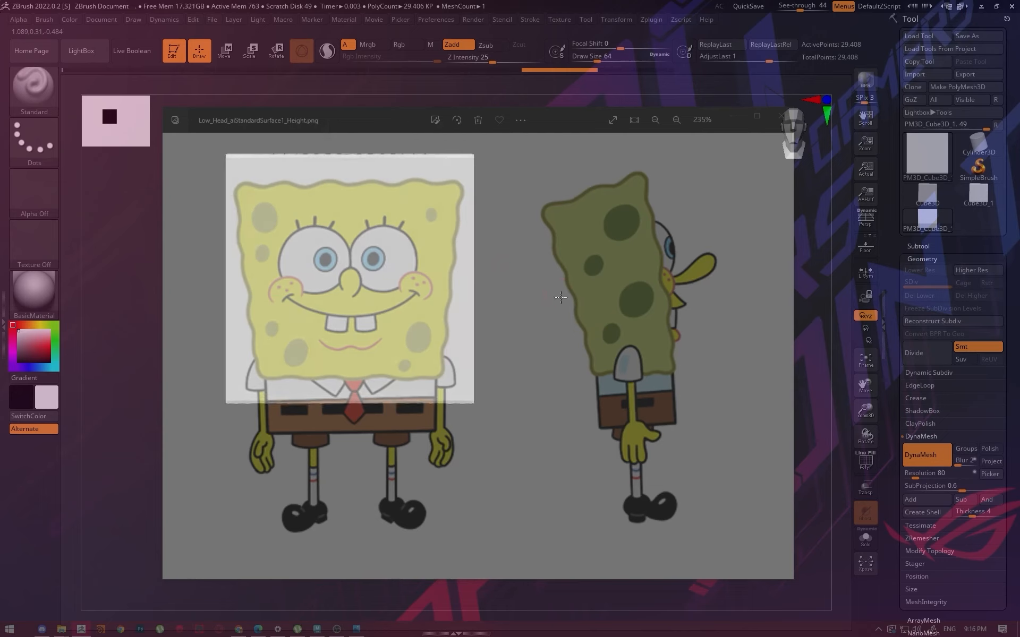
left_click_drag(537, 248, 534, 250, "alt")
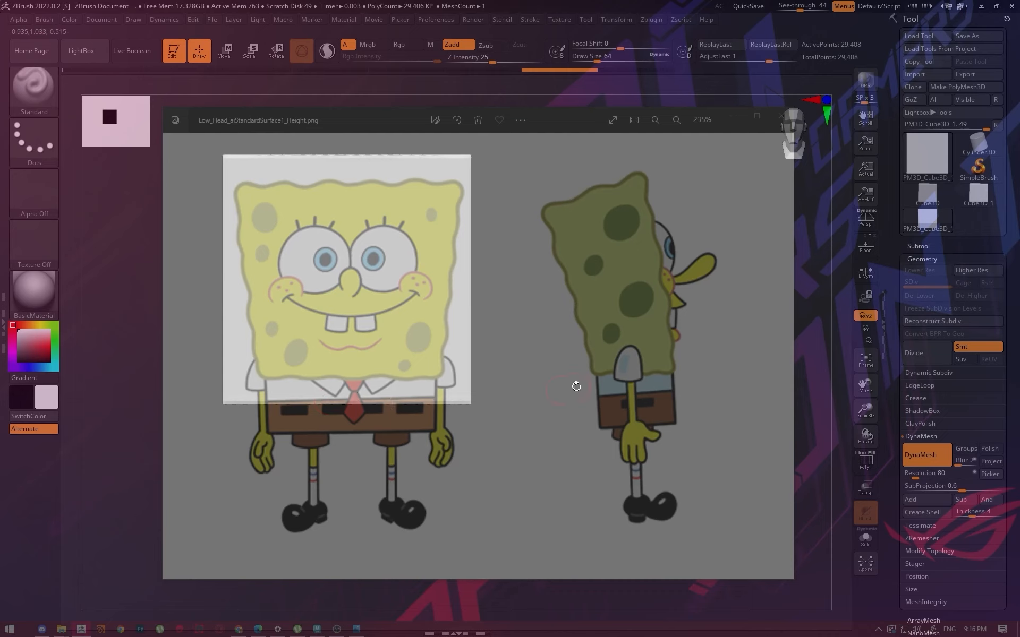
left_click_drag(576, 386, 588, 378, "alt")
left_click_drag(625, 335, 617, 337, "alt")
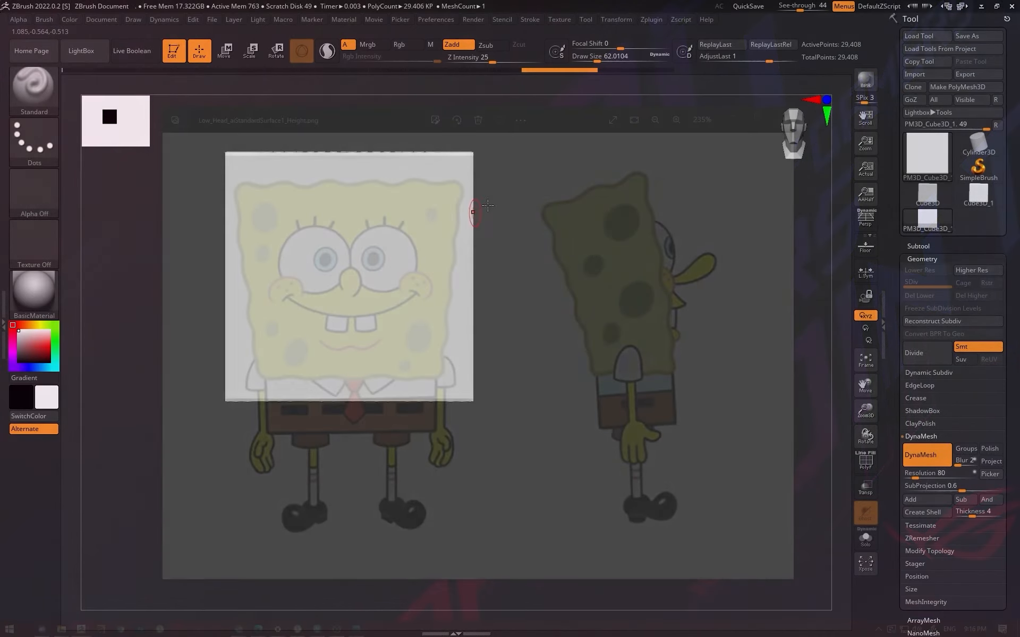
left_click_drag(562, 208, 564, 213, "alt")
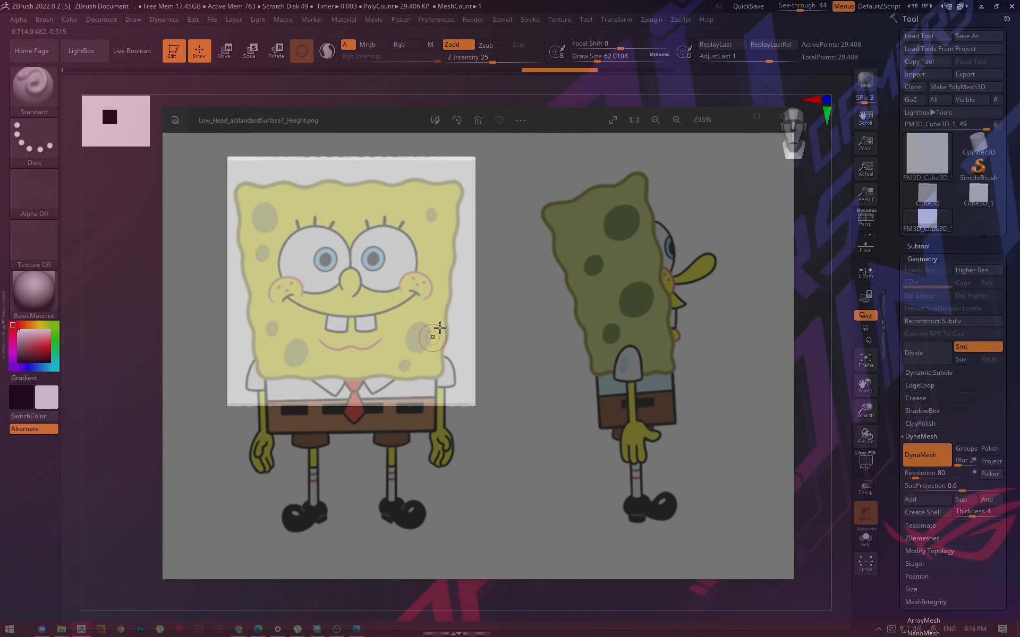
Lower See-through to 0 and choose KnifeCurve as the cutting brush
left_click(782, 6)
left_click_drag(781, 17, 773, 17)
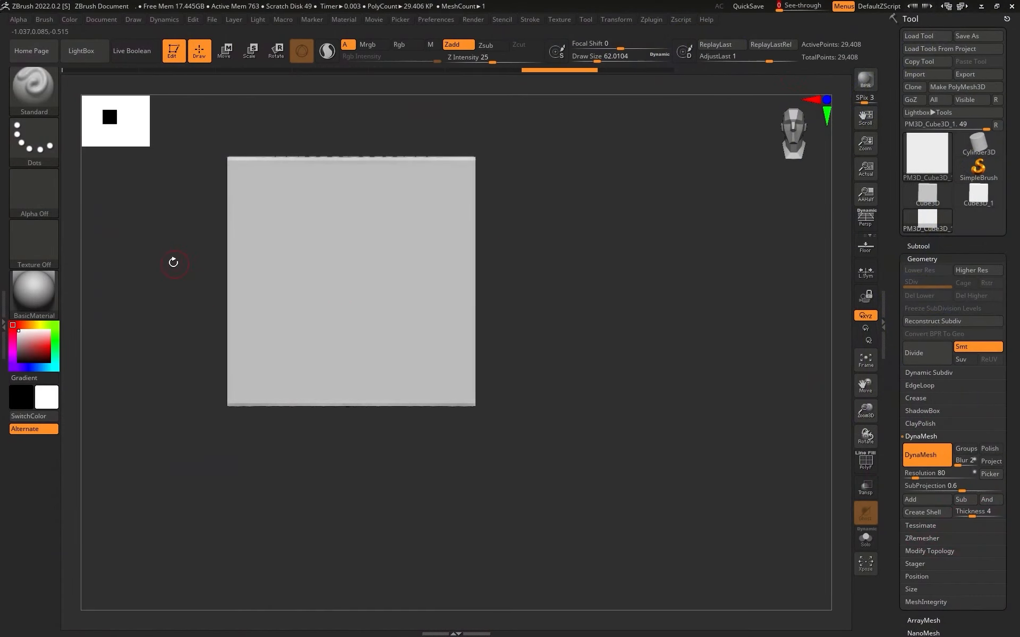
key("ctrl")
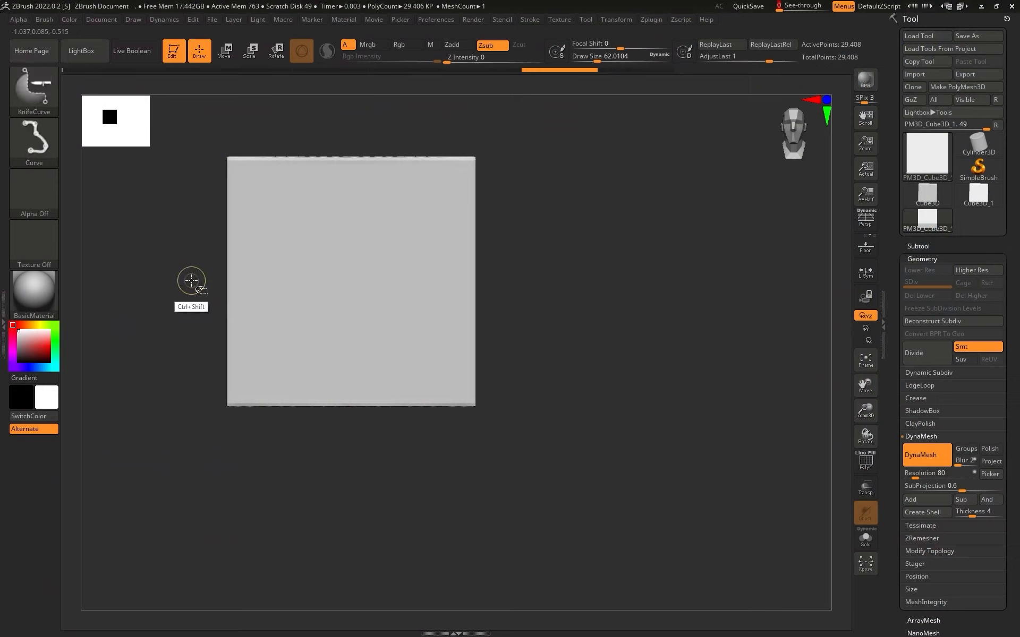
left_click(57, 98, "ctrl+shift")
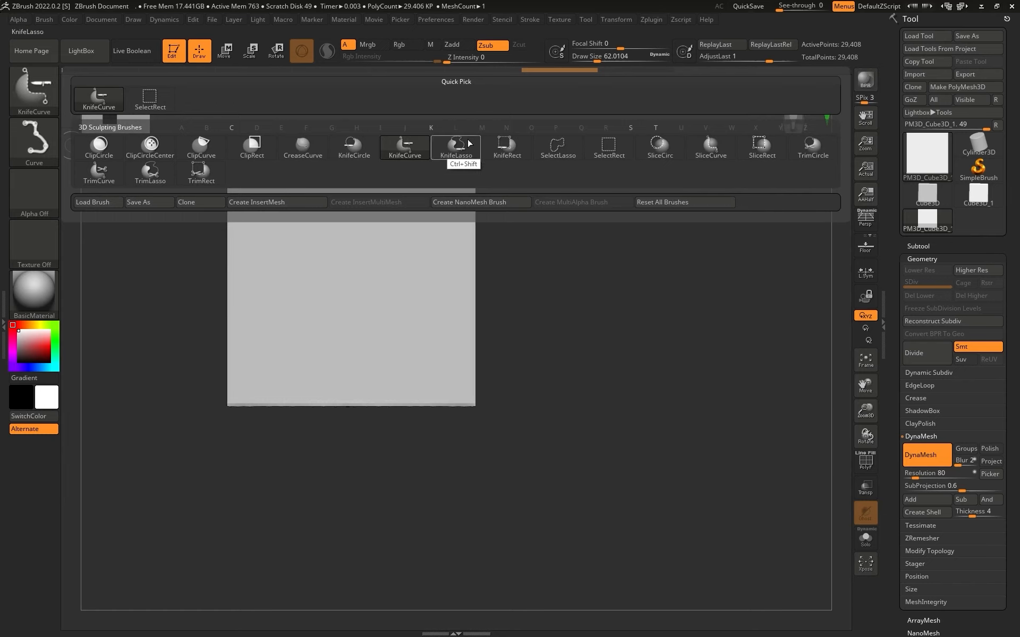
left_click(621, 159, "ctrl+shift")
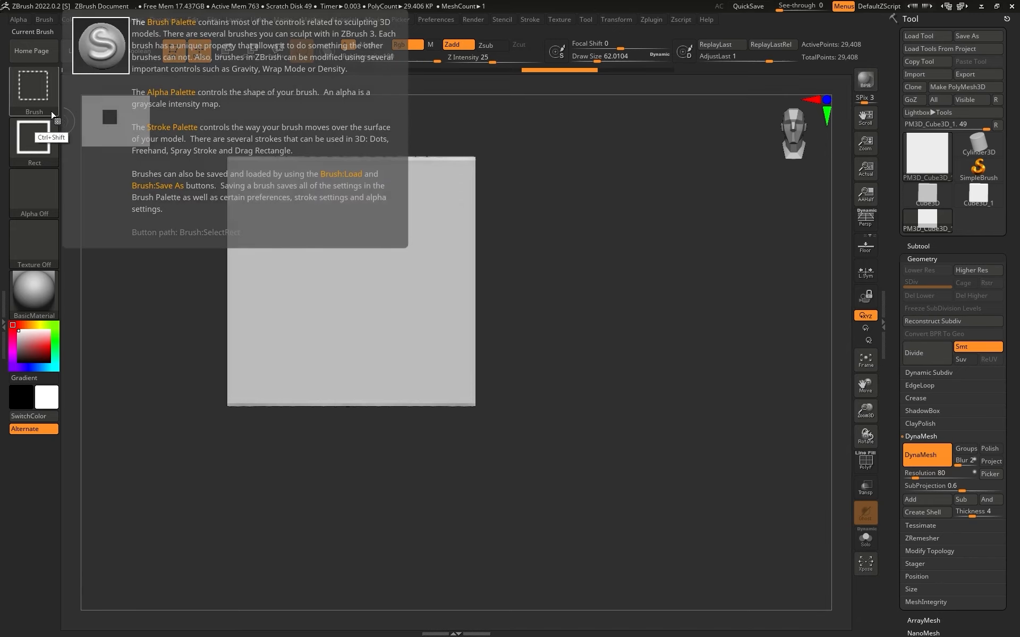
left_click(53, 108)
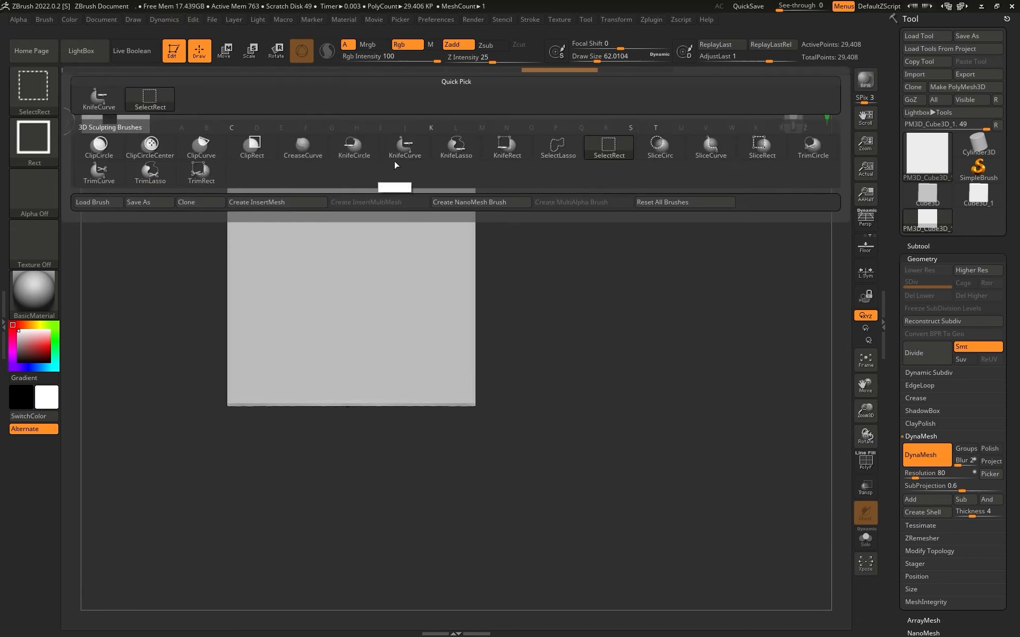
mouse_move(414, 154)
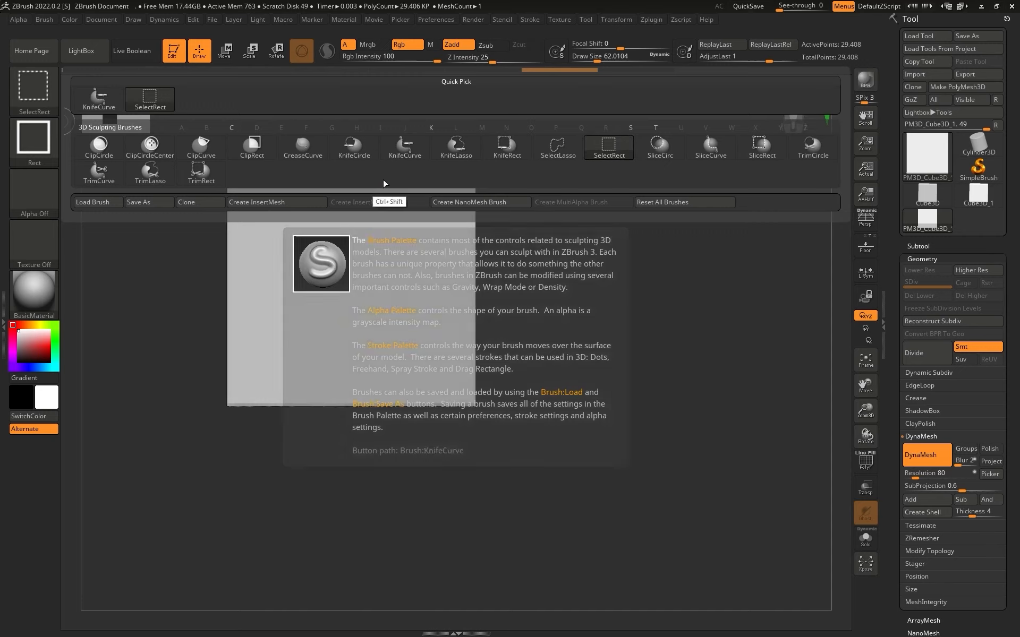
left_click(414, 154)
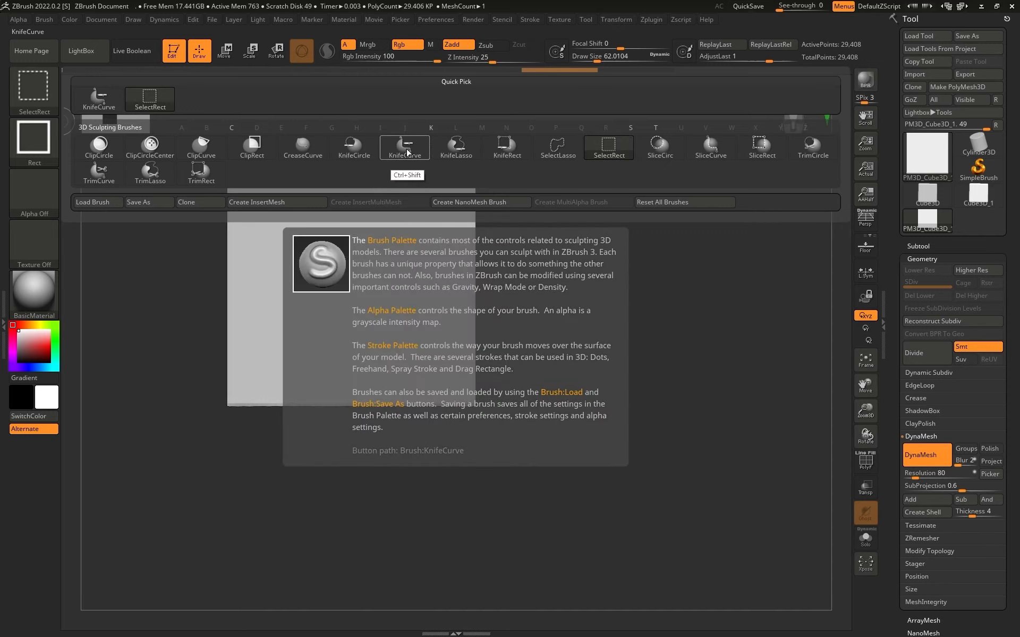
left_click(406, 153, "ctrl+shift")
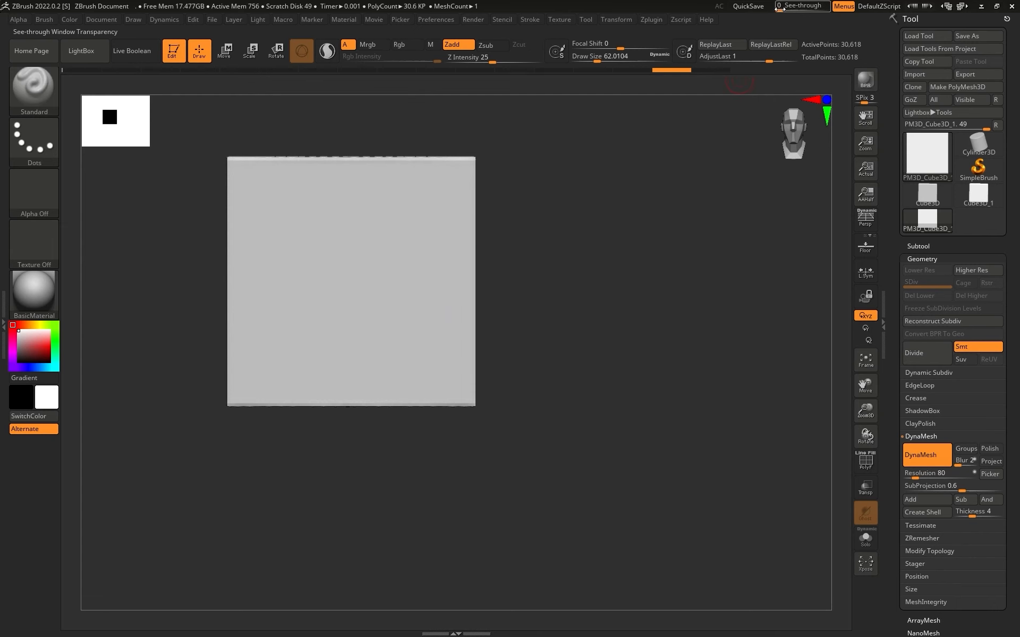
Set See-through to 36 and knife-cut the block's right side and top along the wavy outline of the reference head
left_click_drag(780, 7, 797, 8)
key("ctrl+shift")
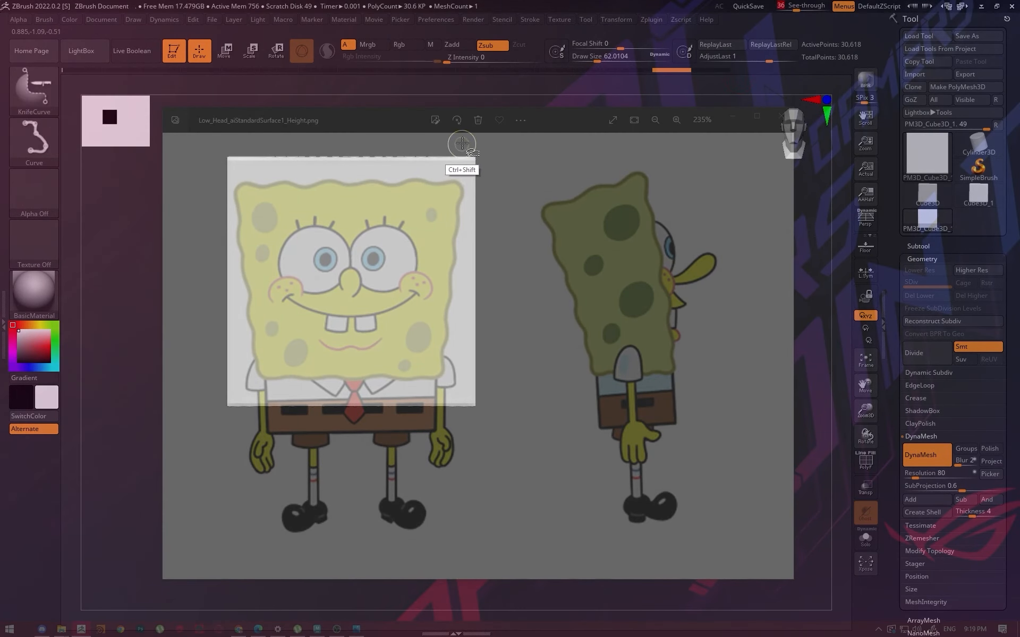
mouse_move(464, 142)
left_mouse_down("ctrl+shift")
mouse_move(444, 346)
mouse_move(429, 379)
mouse_move(440, 505)
mouse_move(427, 400)
mouse_move(421, 417)
left_mouse_up("ctrl+shift")
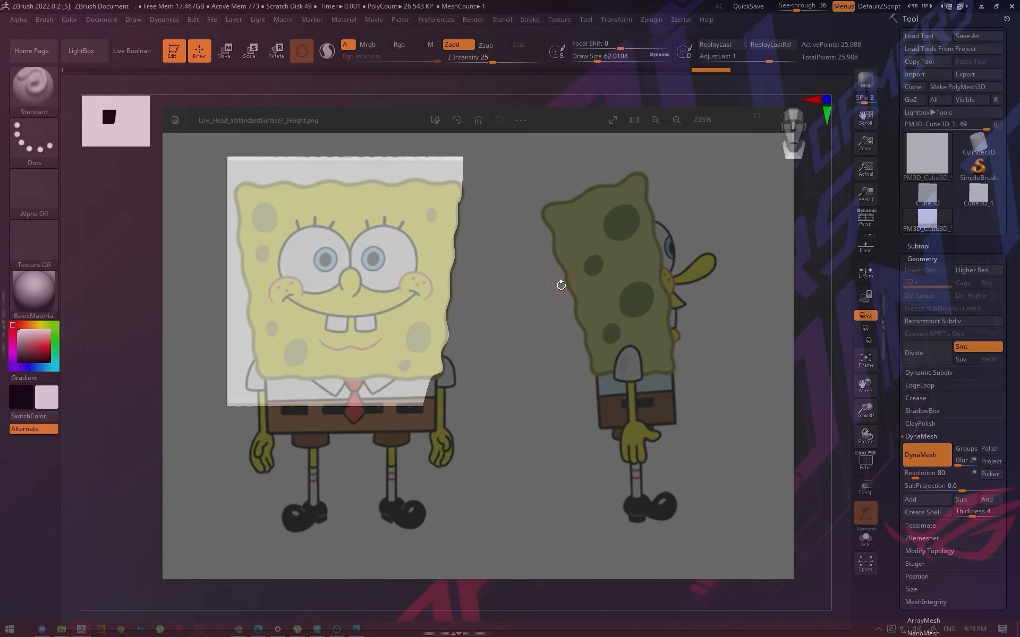
key("ctrl+z")
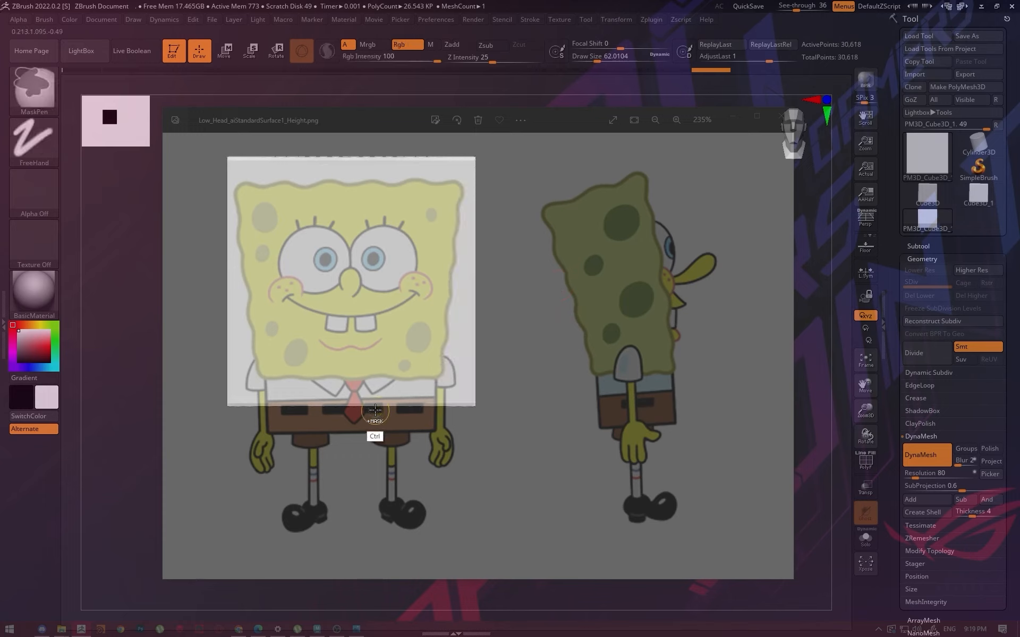
left_click_drag(463, 140, 461, 211, "ctrl+shift")
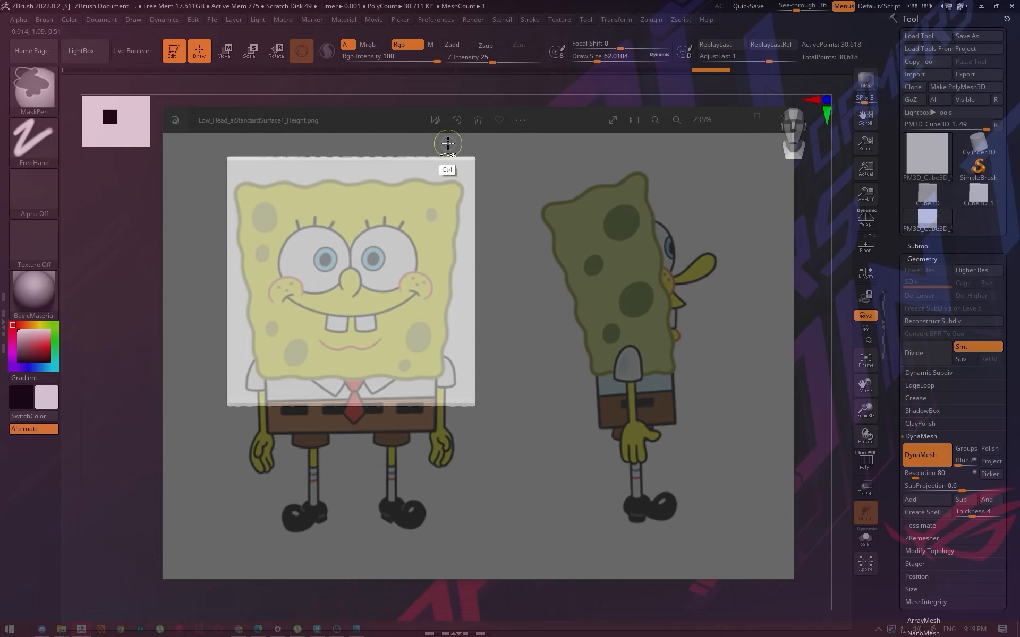
mouse_move(454, 134)
left_mouse_down("ctrl+shift")
mouse_move(464, 194)
mouse_move(441, 354)
mouse_move(449, 510)
left_mouse_up("ctrl+shift")
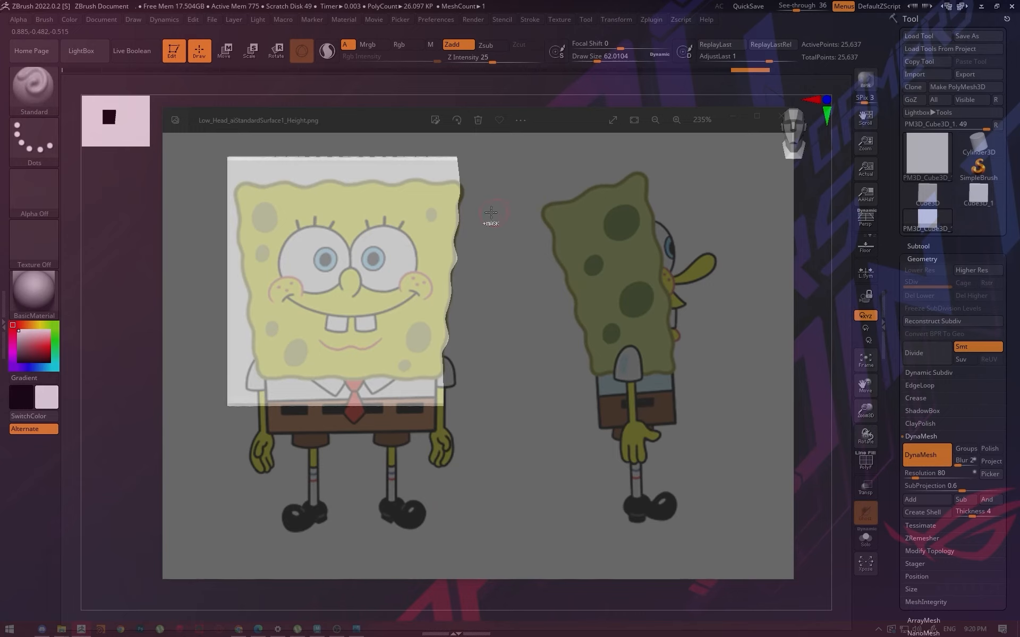
mouse_move(201, 214)
left_mouse_down("ctrl+shift")
mouse_move(237, 202)
mouse_move(243, 182)
mouse_move(494, 186)
left_mouse_up("ctrl+shift")
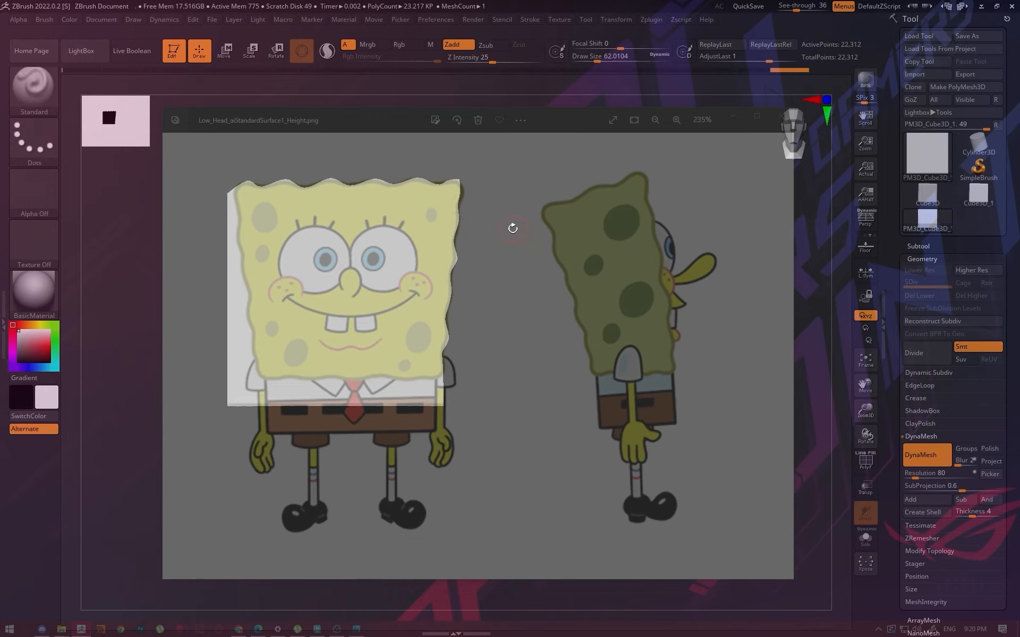
Knife-cut the block's left side and underside along the wavy outline of the reference head, undoing any cut that removes the wrong part
left_click_drag(231, 166, 234, 205, "ctrl+shift")
mouse_move(234, 166)
left_mouse_down("ctrl+shift")
mouse_move(234, 293)
mouse_move(249, 247)
mouse_move(274, 244)
mouse_move(237, 298)
mouse_move(249, 489)
left_mouse_up("ctrl+shift")
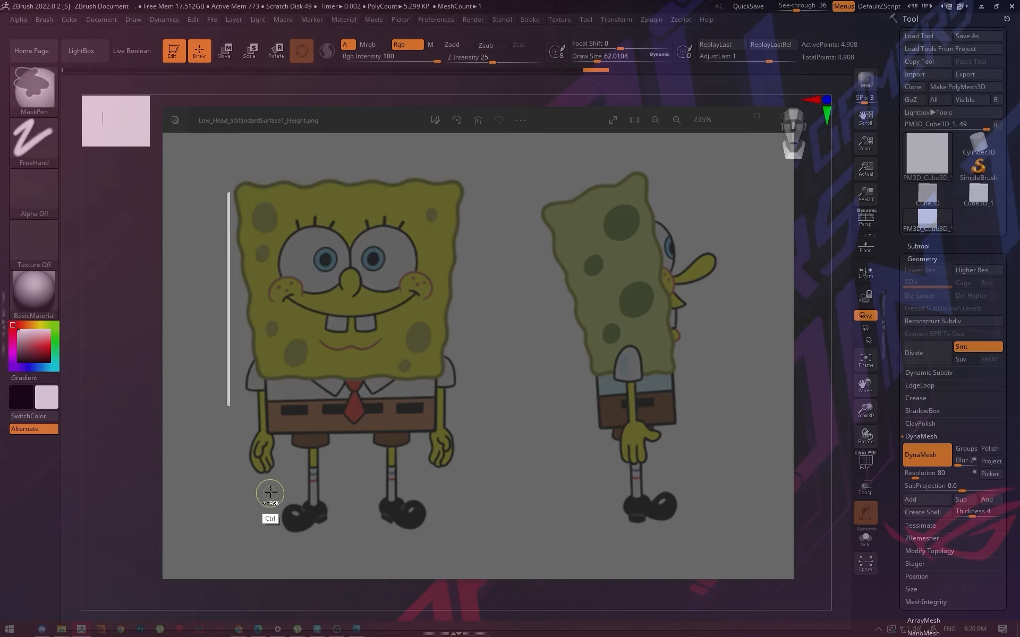
left_click(270, 493, "ctrl+shift")
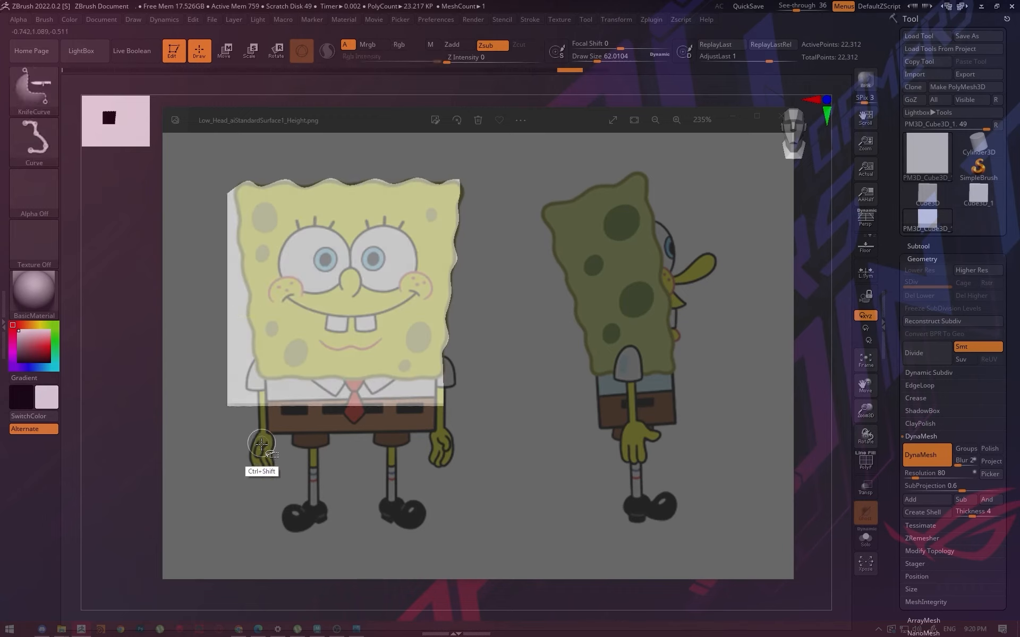
left_click_drag(261, 446, 233, 175, "ctrl+shift")
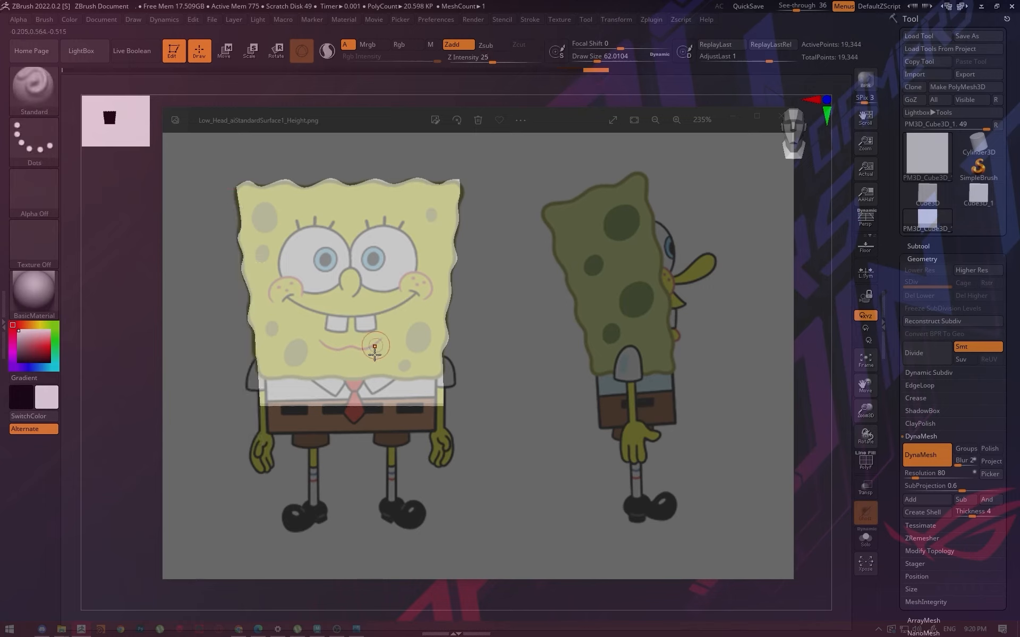
left_click_drag(466, 377, 280, 378, "ctrl+shift")
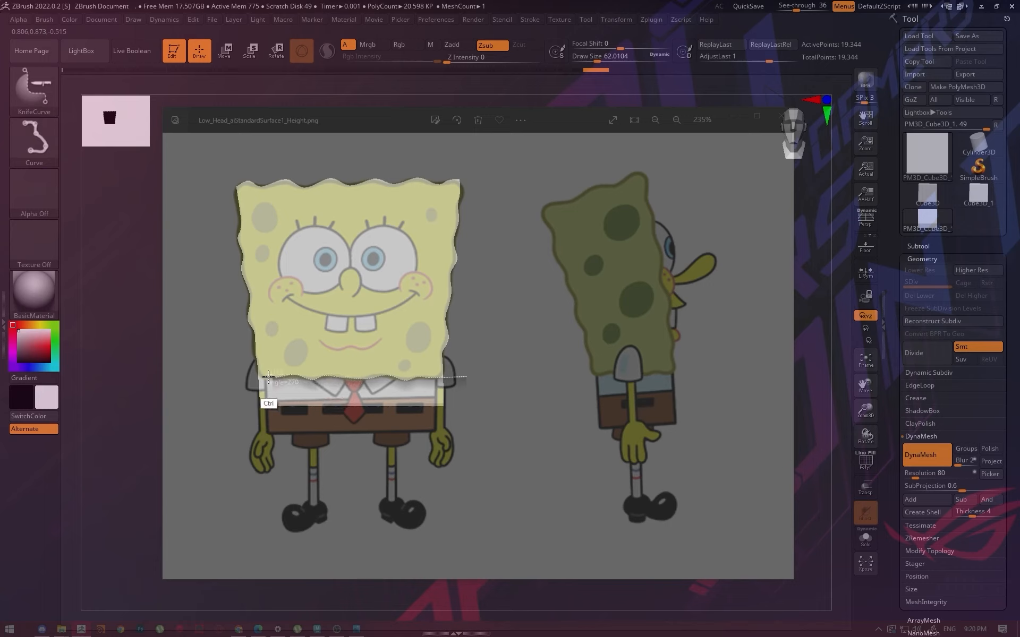
left_click_drag(229, 350, 230, 352, "ctrl")
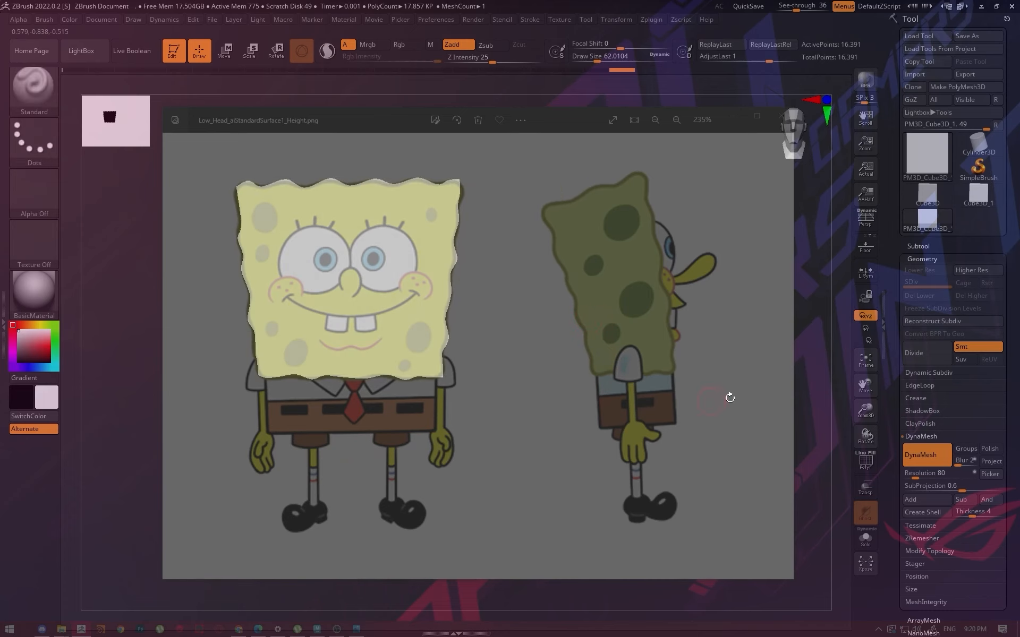
Try remeshing the trimmed head with DynaMesh, check it from an angle, and undo back to the unremeshed cuts
left_click_drag(729, 398, 797, 391, "ctrl")
left_click_drag(696, 377, 655, 331)
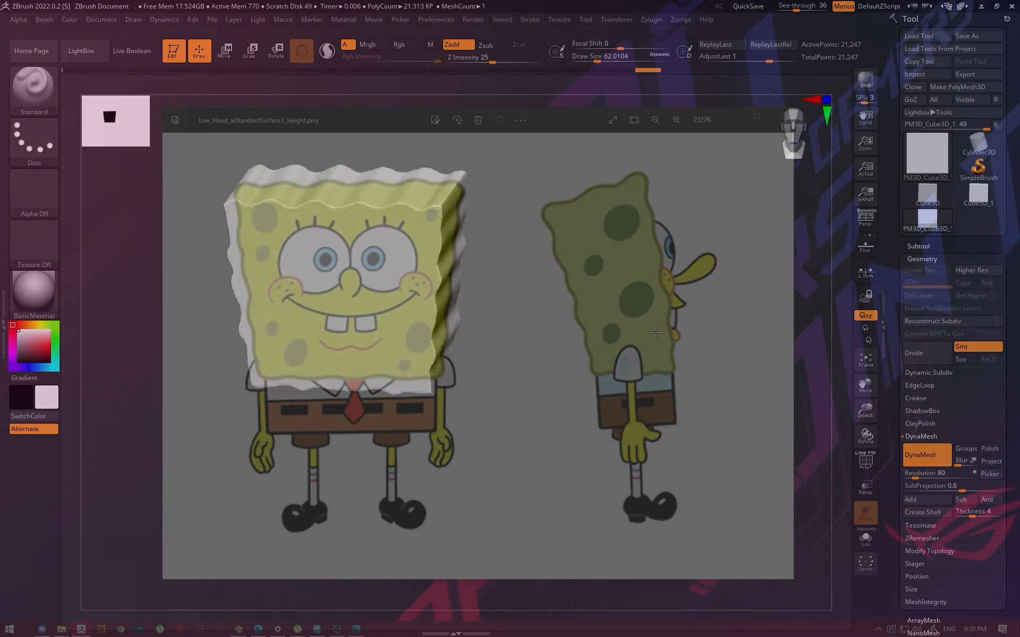
key("ctrl+z")
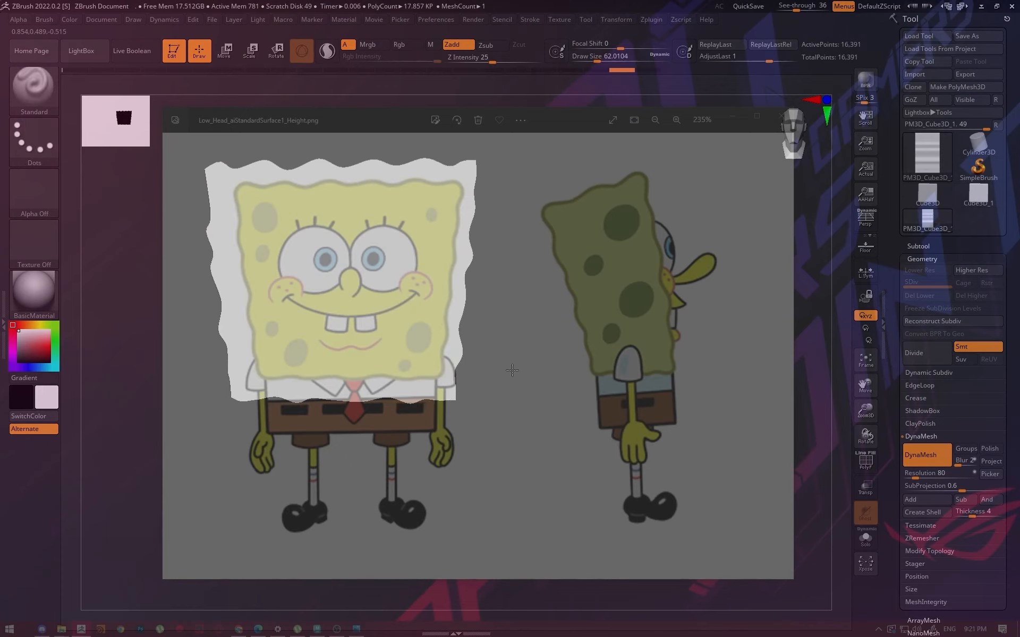
key("ctrl+z")
key("ctrl+z")
key("ctrl+z")
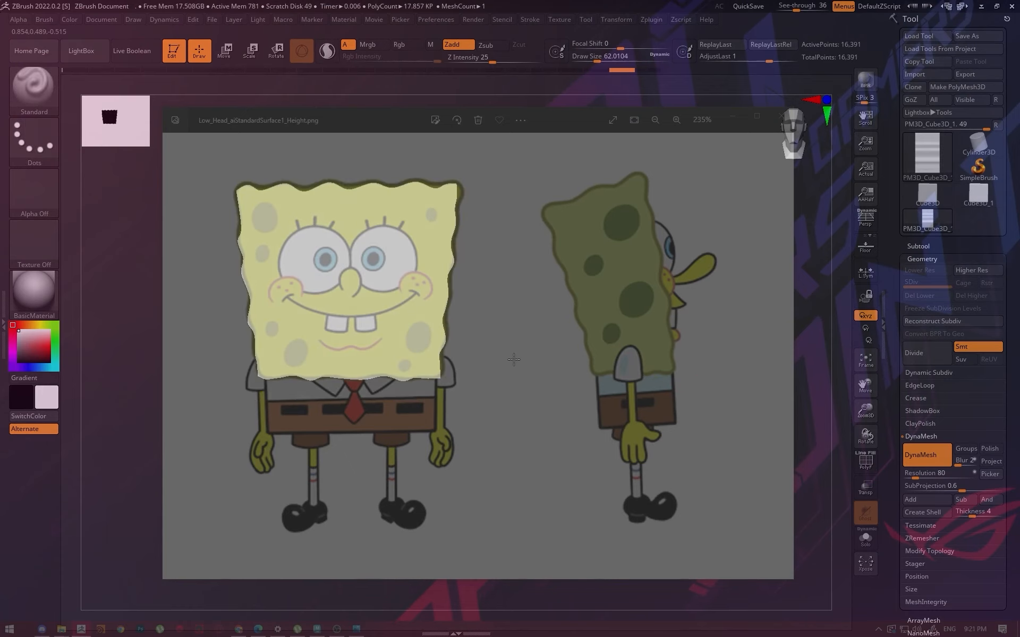
key("ctrl+z")
key("ctrl+z")
key("ctrl+z")
key("ctrl+z")
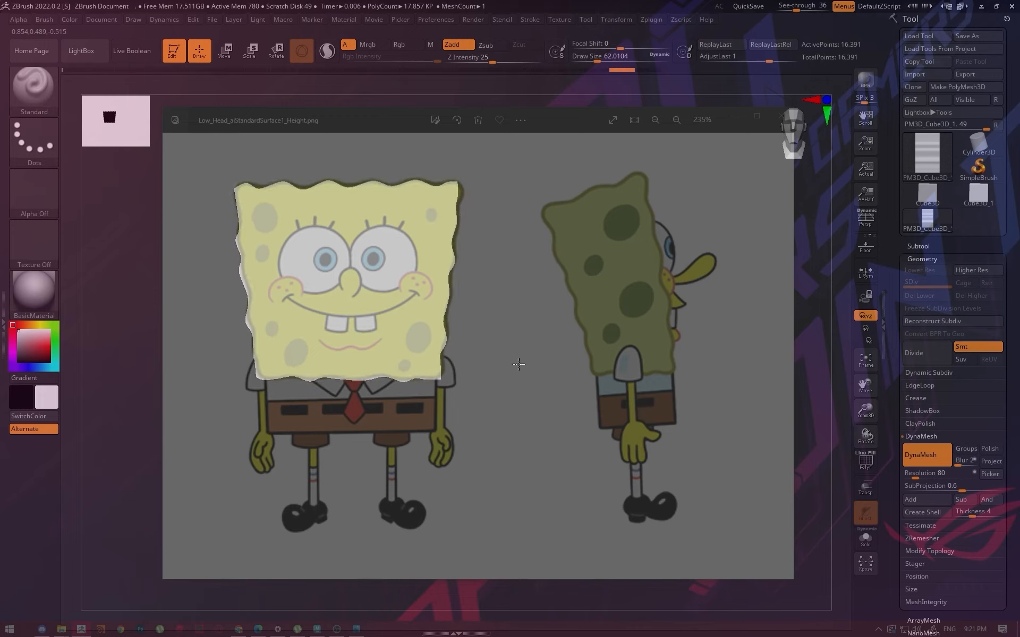
key("ctrl+z")
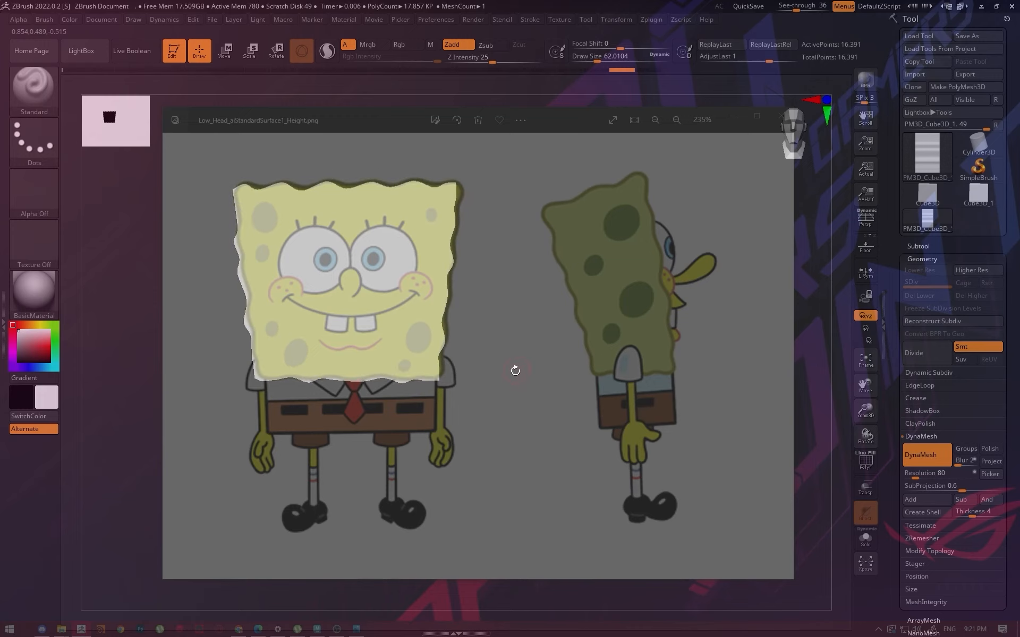
Scale down the head's depth and height in side view and lower it to fit the side reference body
left_click_drag(515, 371, 571, 332)
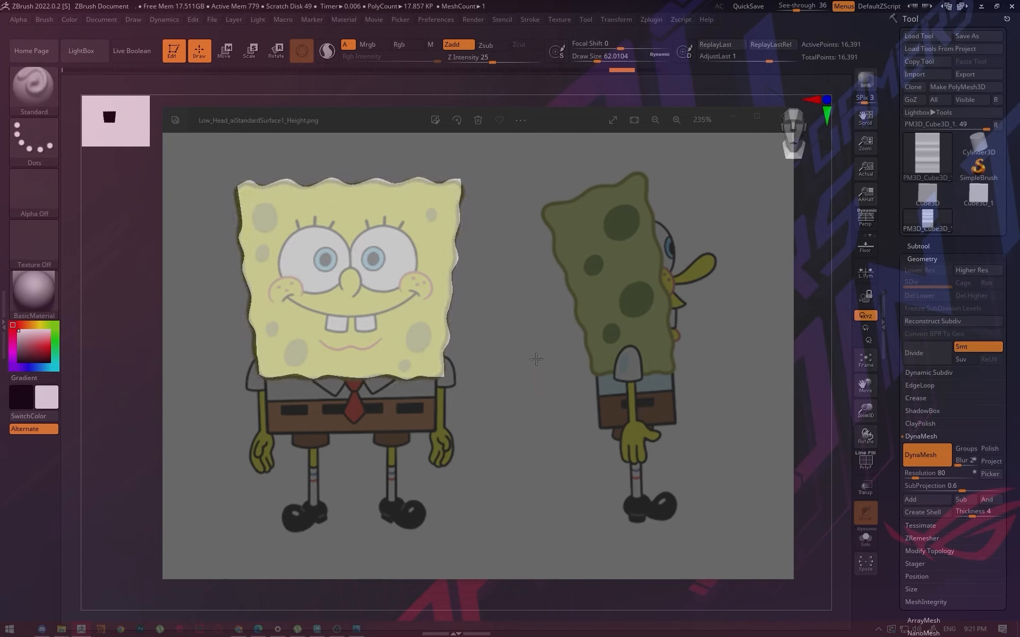
left_click_drag(535, 359, 533, 360, "alt")
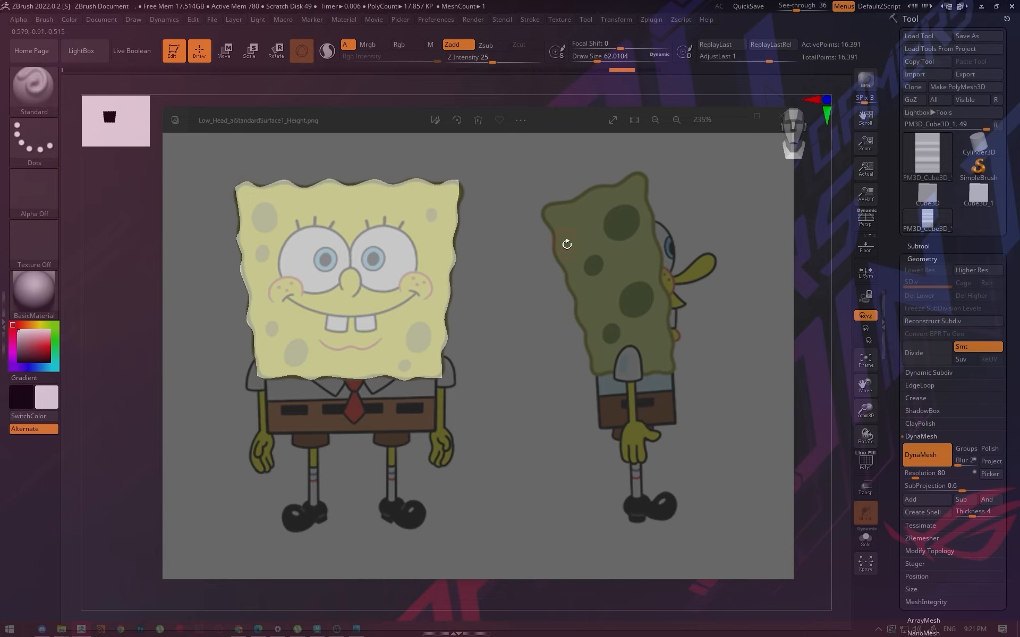
left_click_drag(566, 243, 572, 284)
left_click_drag(510, 287, 634, 317)
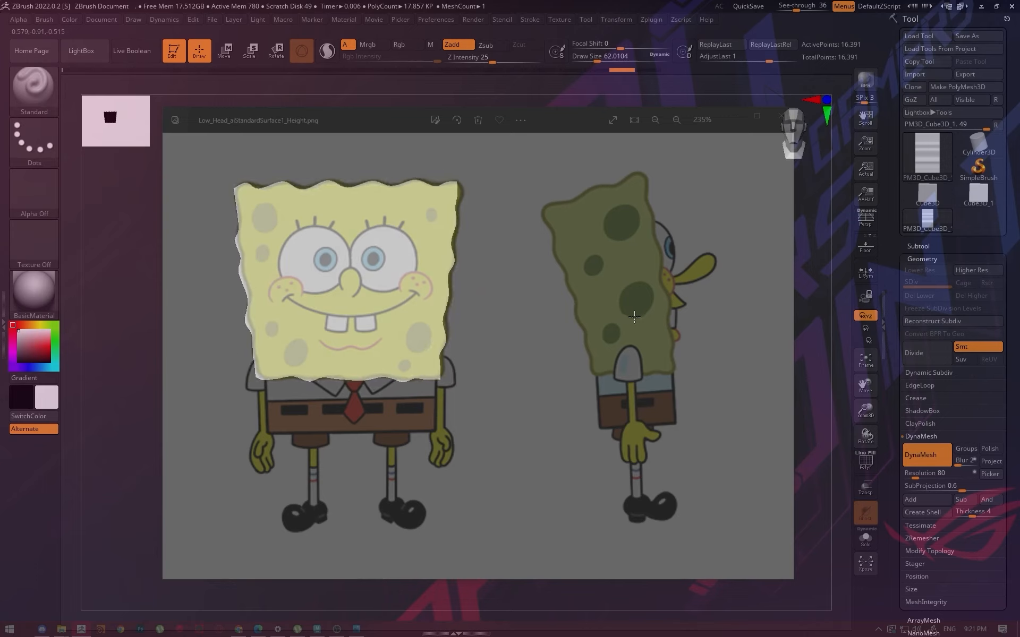
left_click_drag(531, 332, 785, 345)
mouse_move(771, 346)
left_mouse_down()
mouse_move(751, 343)
mouse_move(758, 369)
mouse_move(733, 326)
mouse_move(767, 346)
left_mouse_up()
key("r")
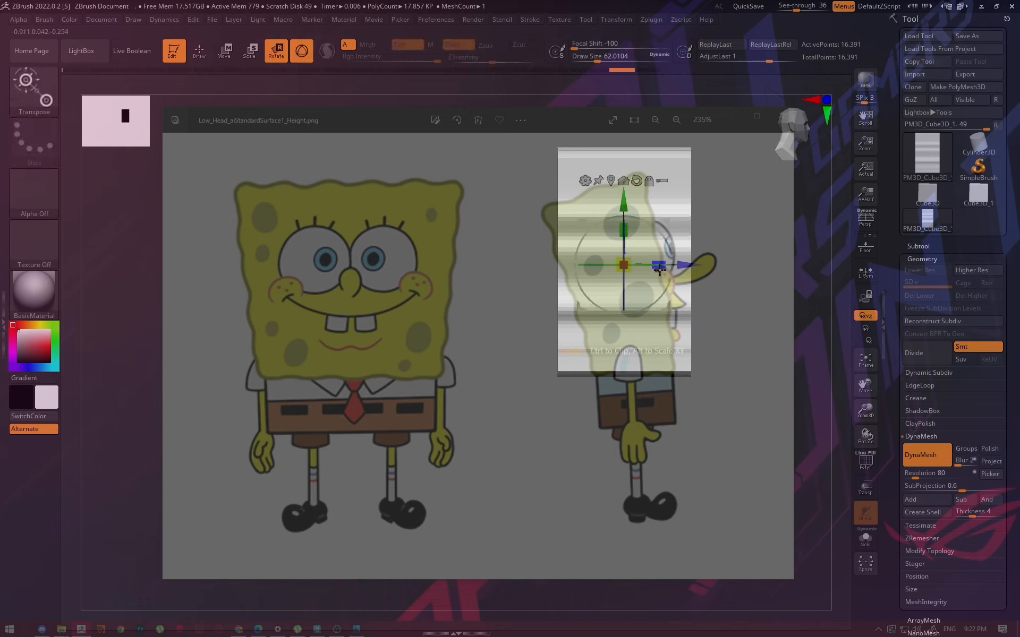
left_click_drag(658, 269, 619, 275)
left_click_drag(703, 303, 709, 302, "alt")
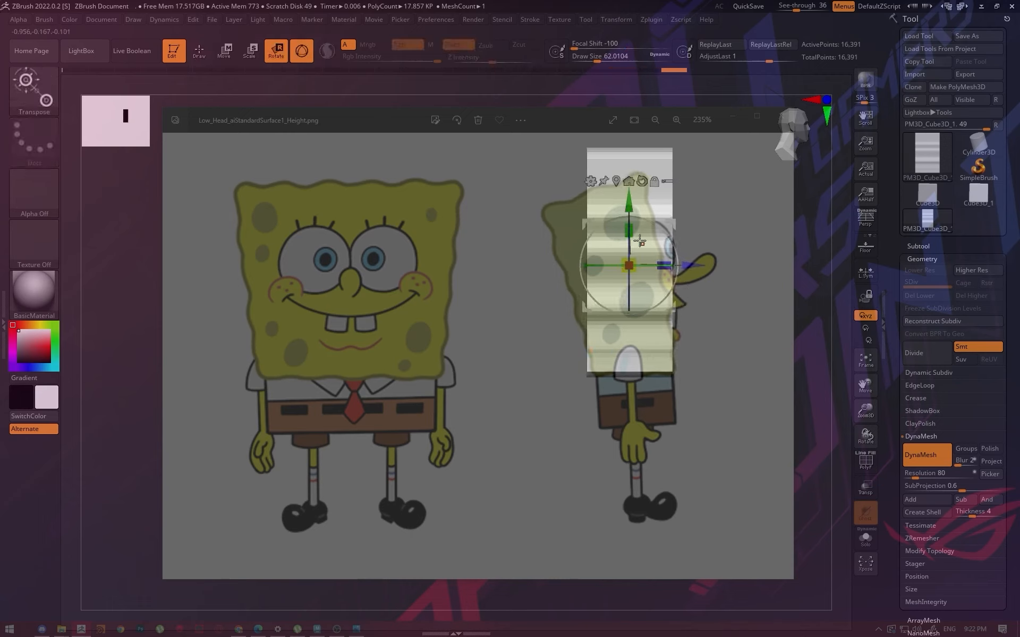
left_click_drag(639, 242, 638, 253)
left_click_drag(633, 199, 634, 209)
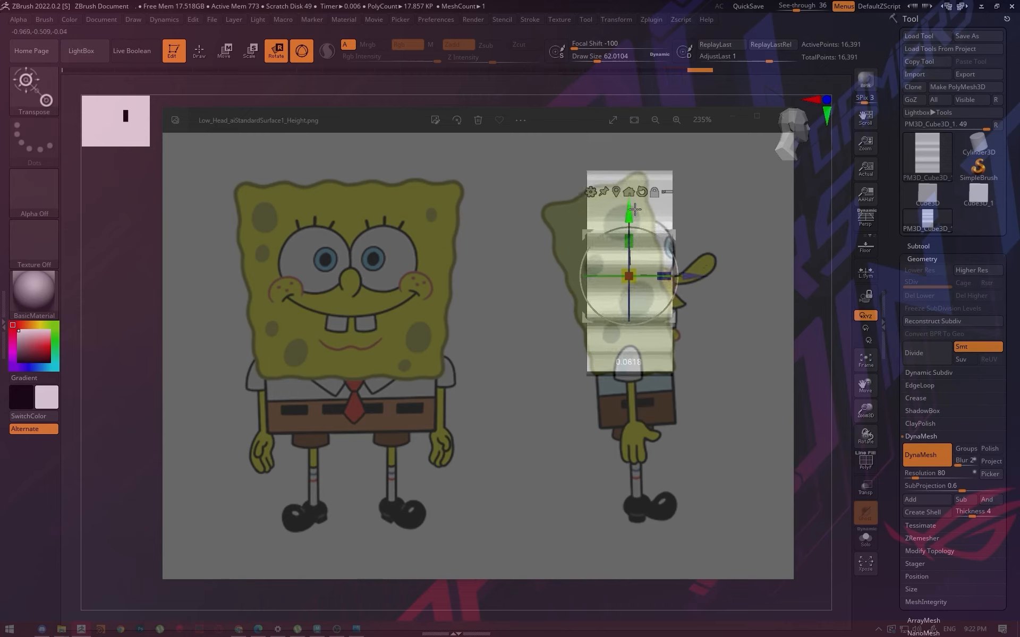
Narrow the head's width in front view to fit the front reference head
key("q")
mouse_move(756, 320)
left_mouse_down("shift")
mouse_move(785, 353)
mouse_move(496, 358)
left_mouse_up("shift")
key("r")
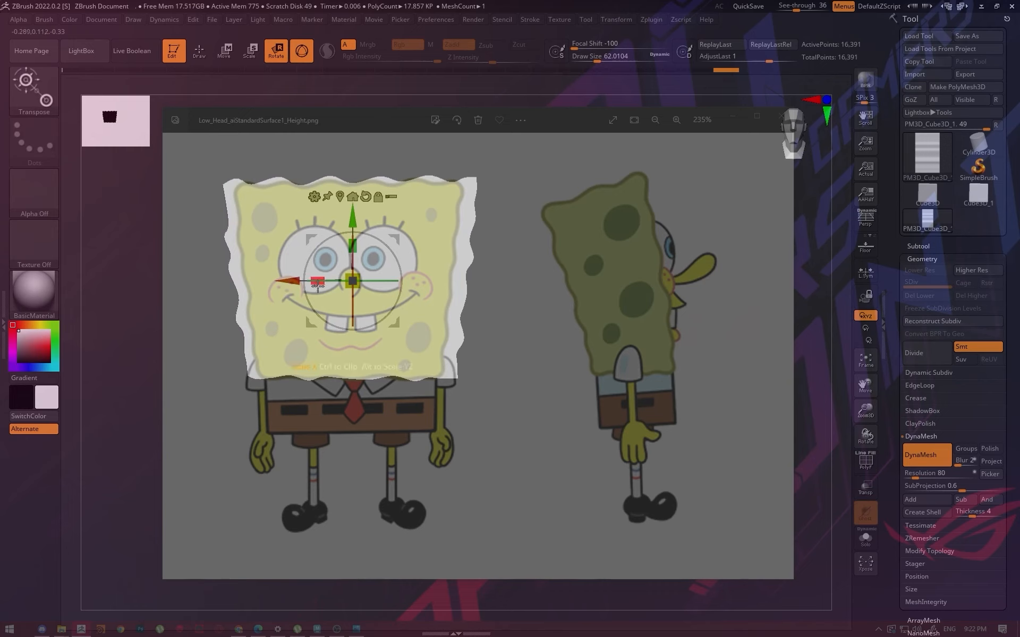
left_click_drag(318, 286, 323, 286)
key("q")
Apply the Bend Arc deformer to the head in side view and set See-through to 29 over the side reference
mouse_move(491, 334)
left_mouse_down()
mouse_move(524, 342)
mouse_move(527, 362)
left_mouse_up()
mouse_move(527, 362)
left_mouse_down("alt")
mouse_move(795, 364)
mouse_move(794, 353)
mouse_move(716, 344)
mouse_move(816, 365)
mouse_move(803, 364)
left_mouse_up("alt")
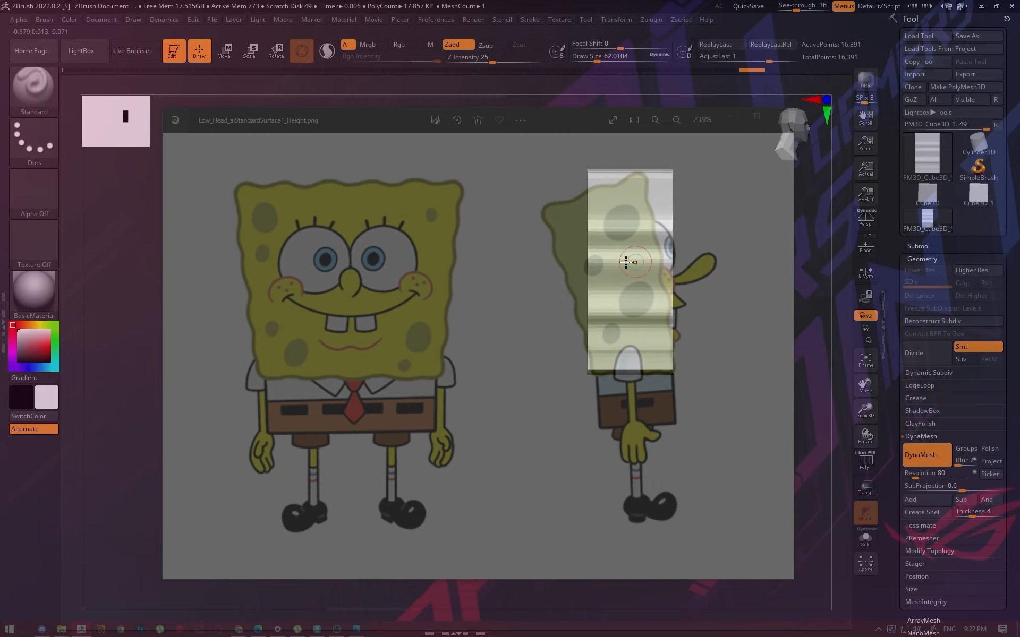
key("w")
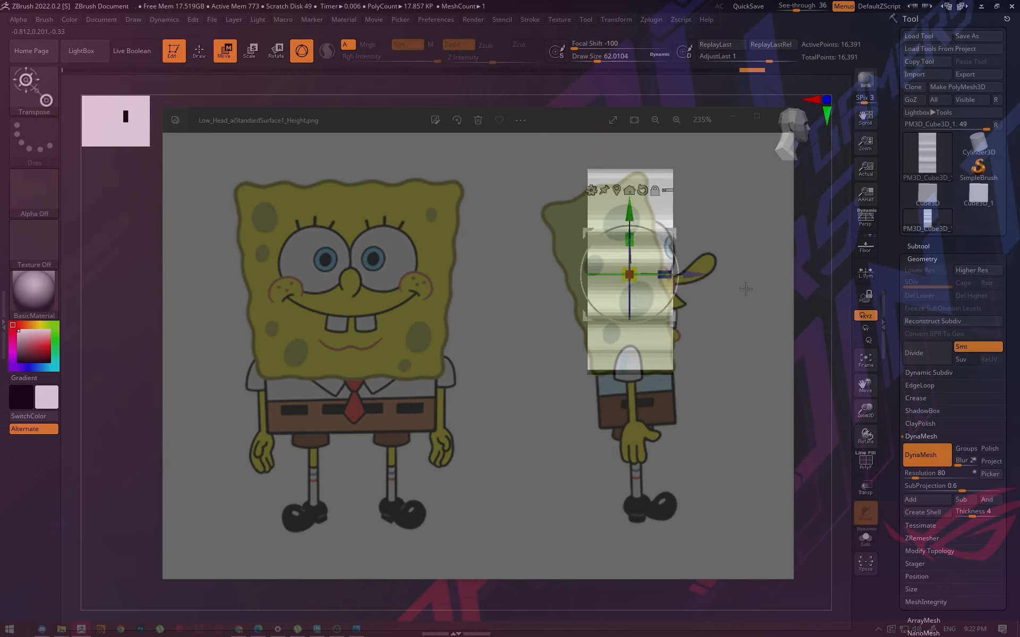
left_click_drag(743, 289, 683, 280, "shift")
left_click_drag(659, 408, 704, 409)
left_click_drag(742, 344, 745, 348, "alt")
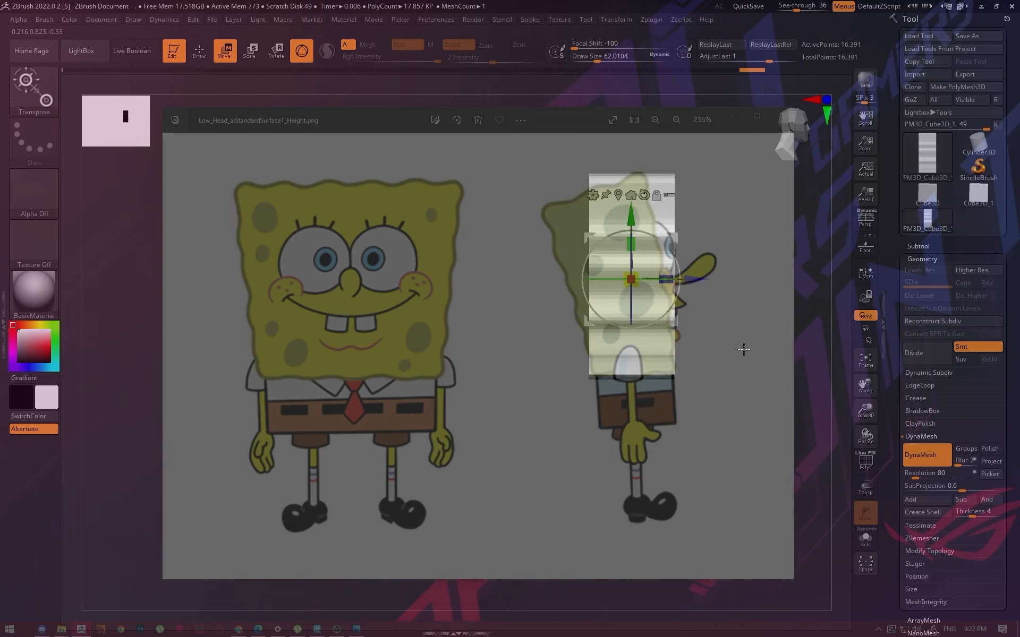
left_click(595, 194)
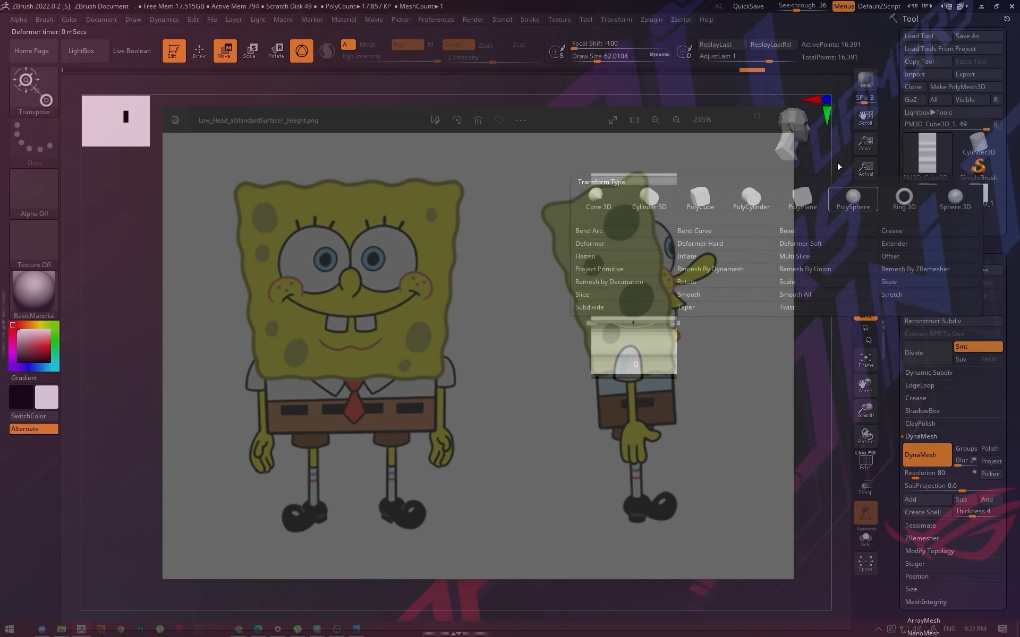
left_click_drag(796, 6, 774, 7)
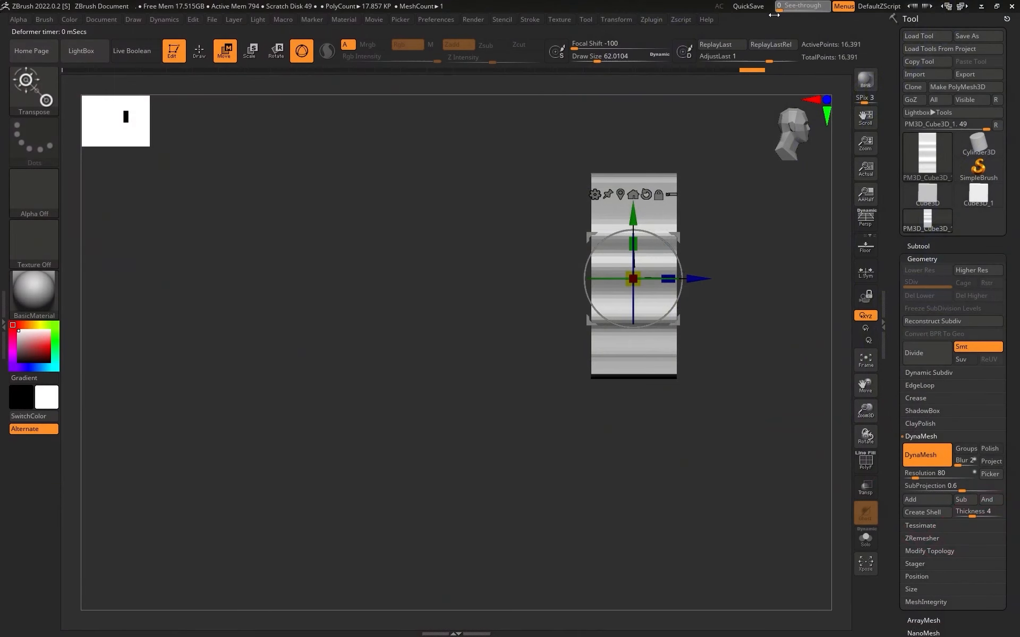
left_click(595, 195)
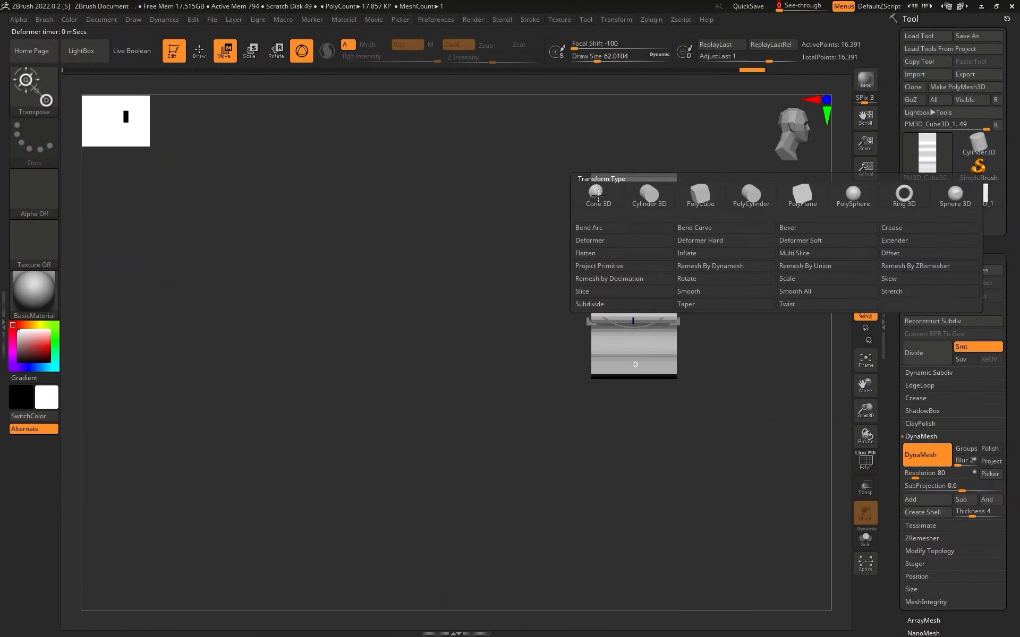
left_click(611, 232)
mouse_move(706, 260)
left_mouse_down()
mouse_move(748, 251)
mouse_move(742, 269)
left_mouse_up()
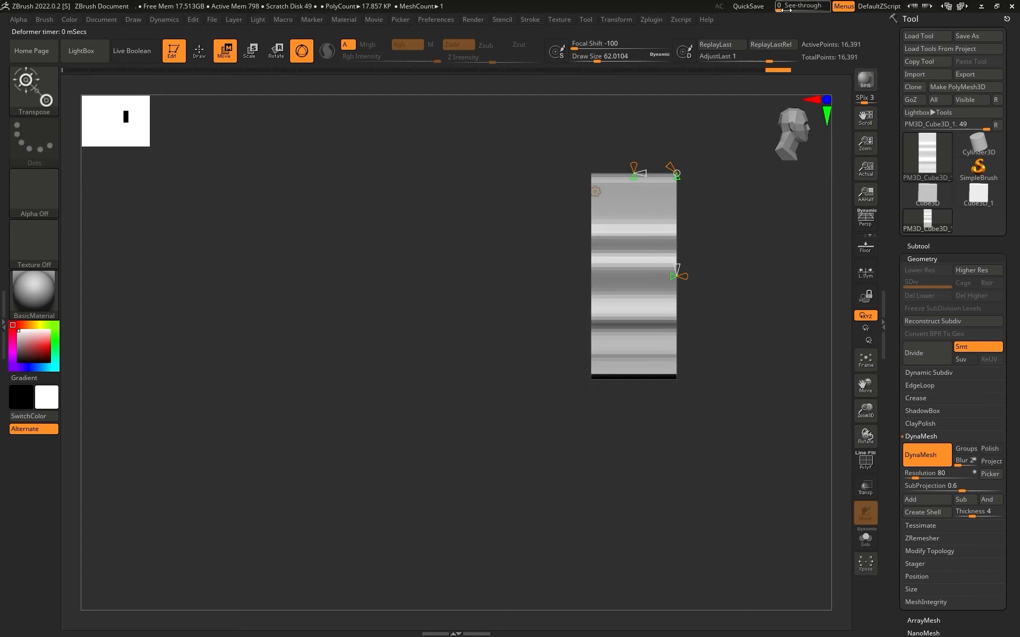
left_click_drag(779, 8, 793, 8)
left_click_drag(788, 212, 784, 211, "alt")
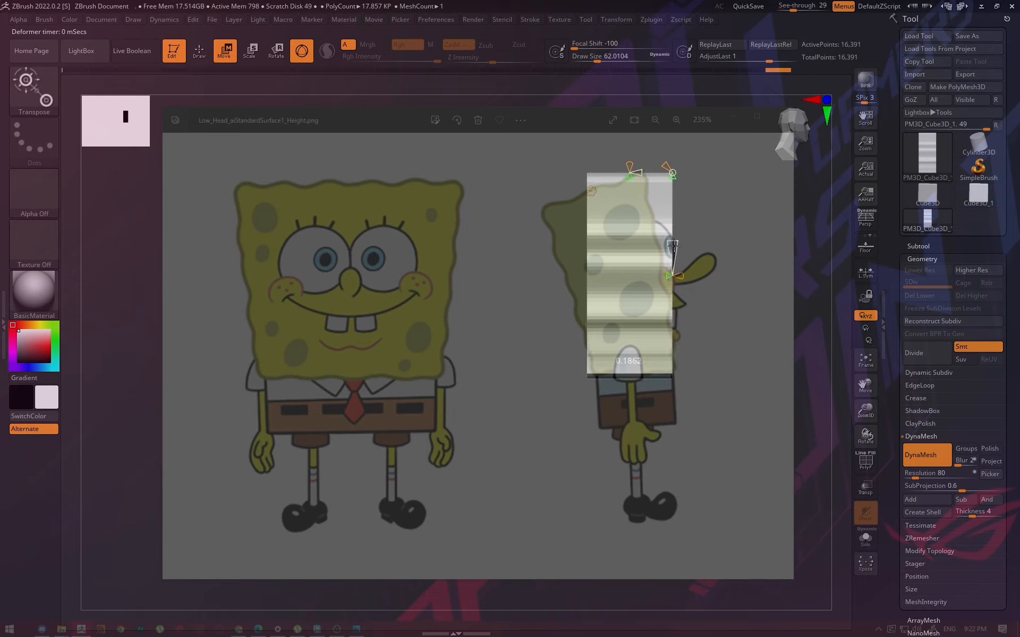
Try bending the head with the Bend Arc handles along the side reference's curve, and undo the bends
left_click_drag(667, 242, 781, 318)
left_click_drag(670, 256, 669, 256)
mouse_move(672, 261)
left_mouse_down()
mouse_move(696, 277)
mouse_move(668, 280)
mouse_move(776, 278)
mouse_move(613, 269)
mouse_move(748, 270)
mouse_move(625, 264)
left_mouse_up()
left_click_drag(715, 338, 684, 371)
left_click_drag(577, 320, 547, 306)
left_click_drag(706, 382, 738, 398)
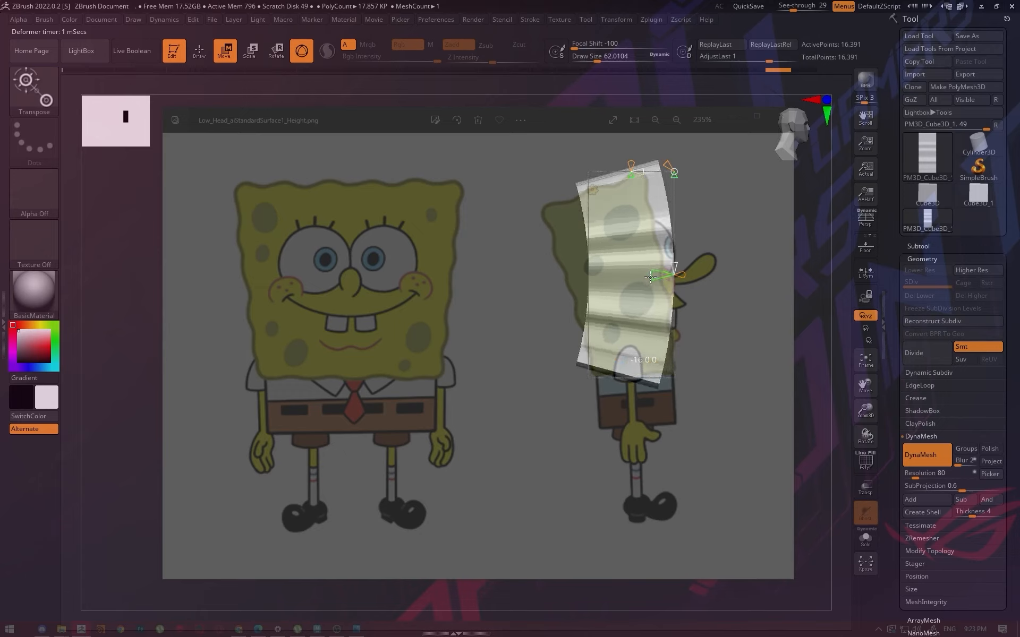
left_click_drag(650, 277, 706, 422)
mouse_move(528, 304)
left_mouse_down()
mouse_move(570, 296)
mouse_move(519, 311)
mouse_move(569, 303)
mouse_move(530, 297)
mouse_move(518, 310)
mouse_move(683, 329)
left_mouse_up()
left_click_drag(662, 275, 785, 290)
key("ctrl+z")
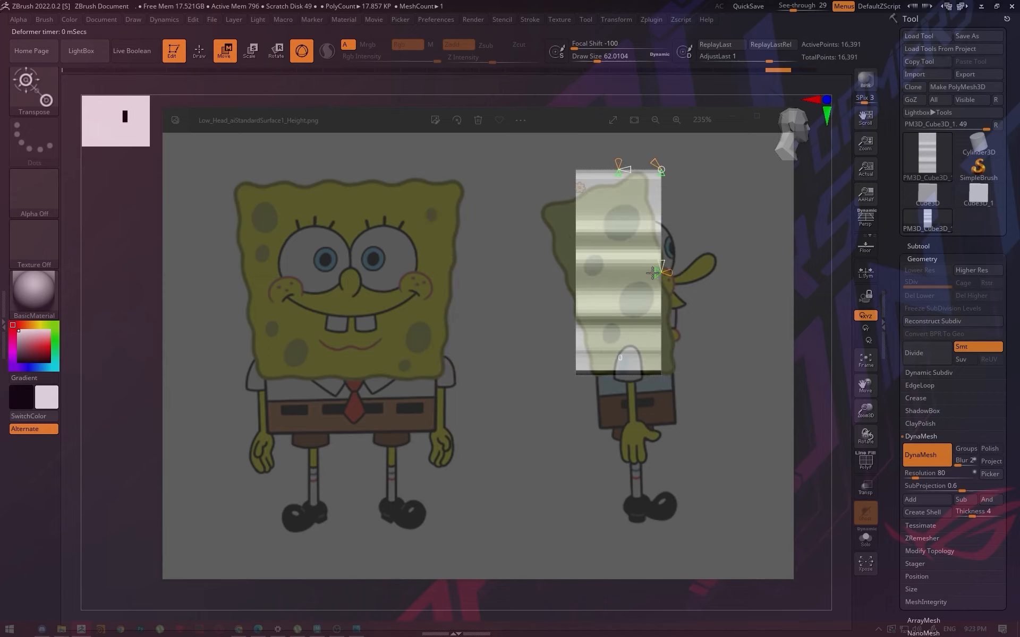
Bend the head with the Bend Arc handles so its upper part leans back along the side reference's profile
left_click_drag(649, 274, 747, 291)
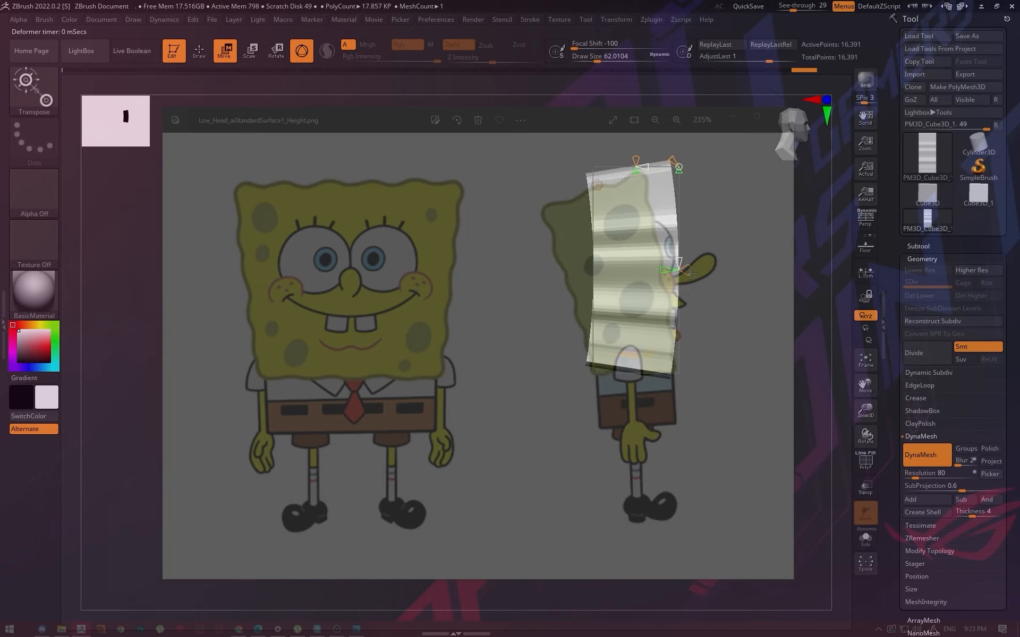
left_click_drag(690, 273, 671, 158)
key("ctrl+z")
left_click_drag(673, 214, 685, 188)
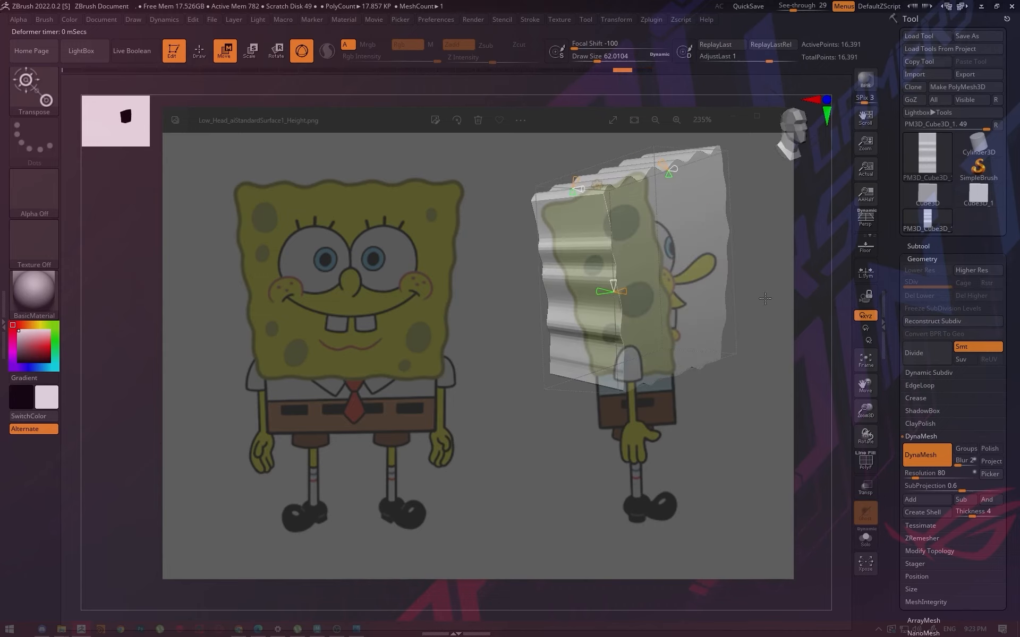
left_click_drag(765, 299, 757, 297, "shift")
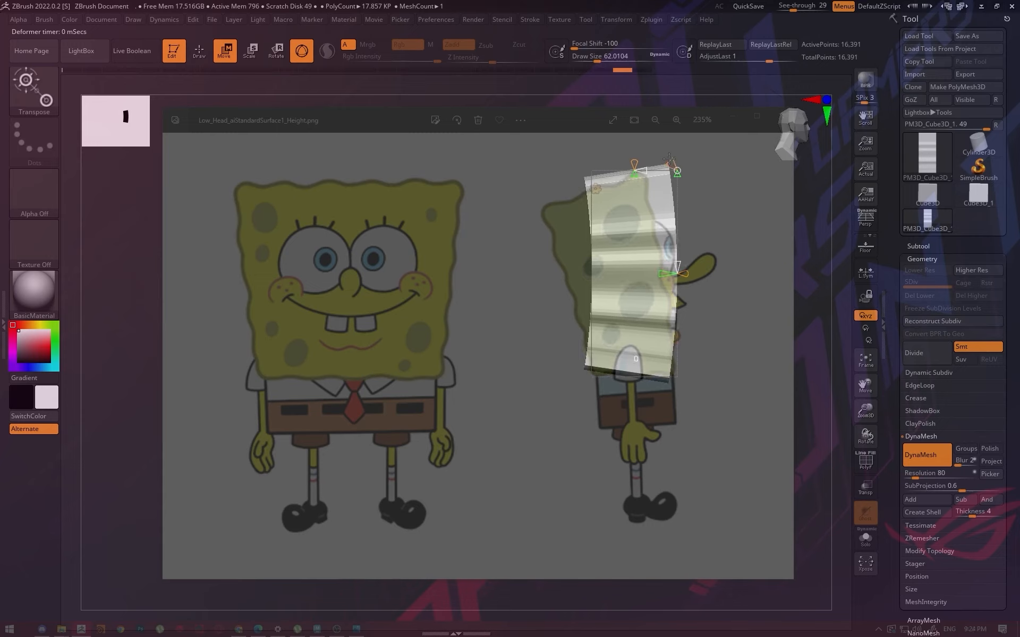
left_click_drag(669, 158, 670, 154)
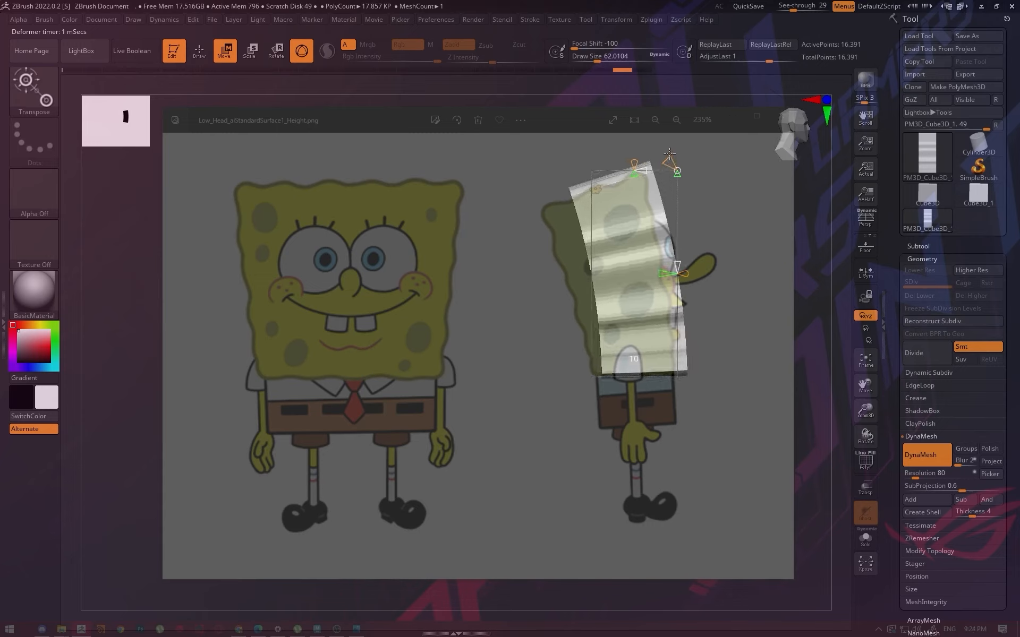
left_click_drag(721, 222, 707, 222, "alt")
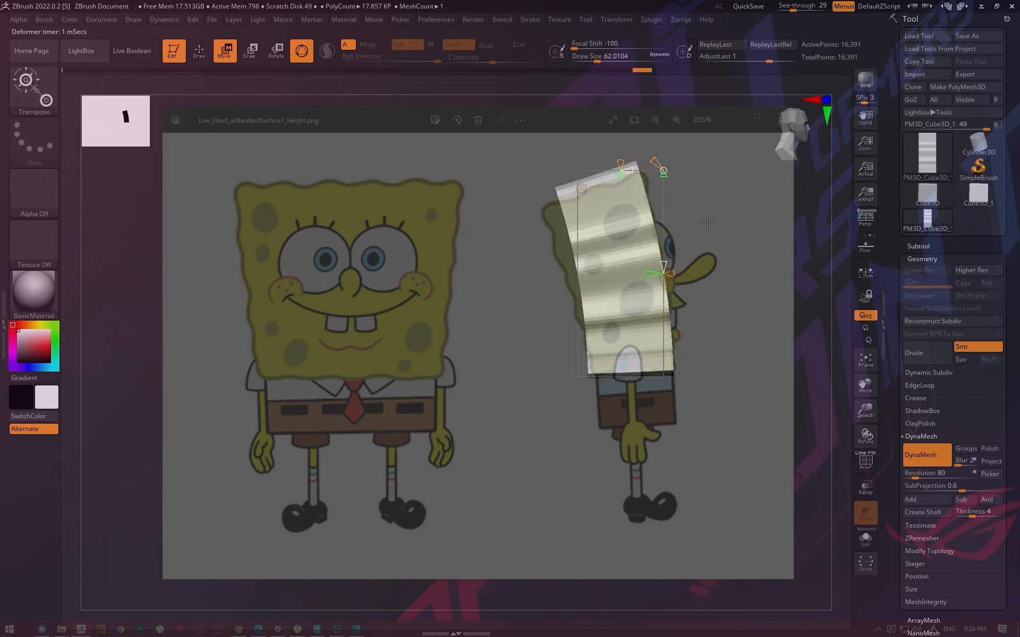
left_click_drag(657, 159, 656, 160)
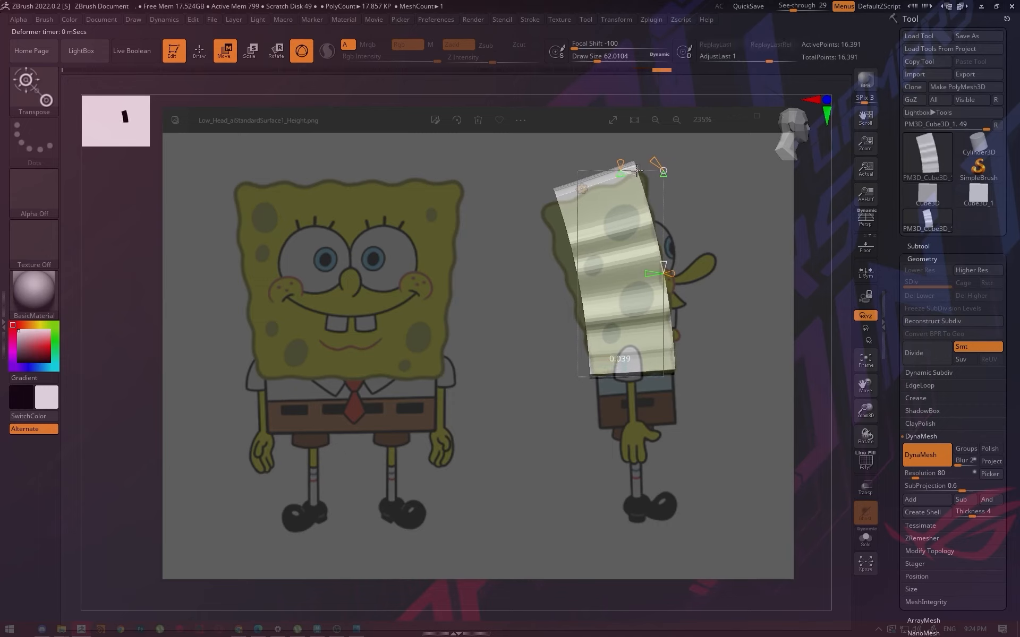
Try the remaining Bend Arc handles on the head from angled views, undoing each deformation
left_click_drag(651, 168, 698, 251)
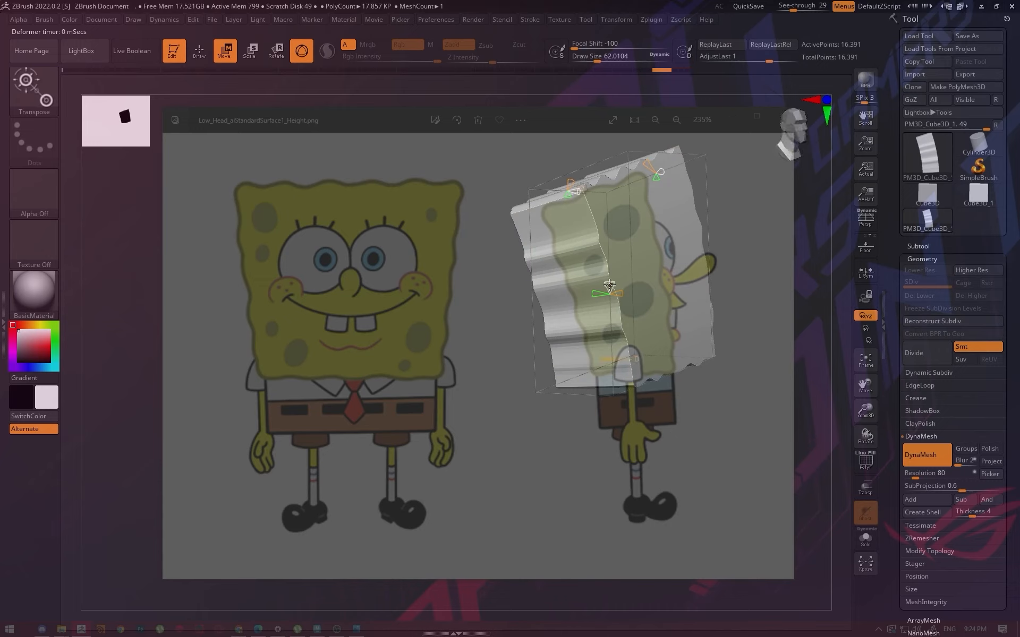
left_click_drag(609, 285, 609, 258)
key("ctrl+z")
left_click_drag(722, 222, 743, 209)
left_click_drag(706, 176, 685, 223)
left_click_drag(608, 229, 637, 230)
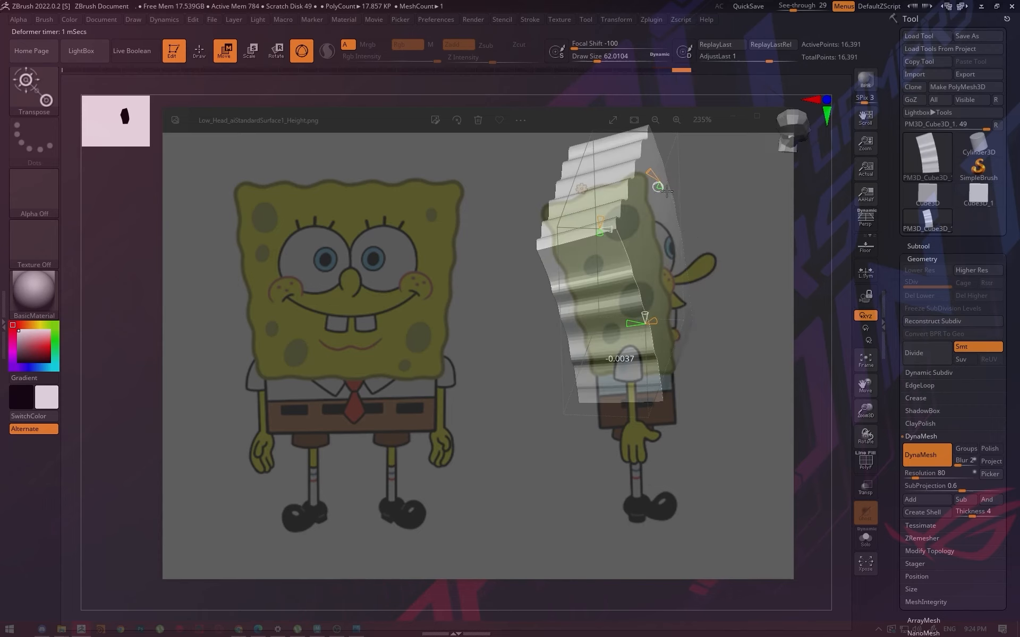
key("ctrl+z")
left_click_drag(731, 210, 693, 307)
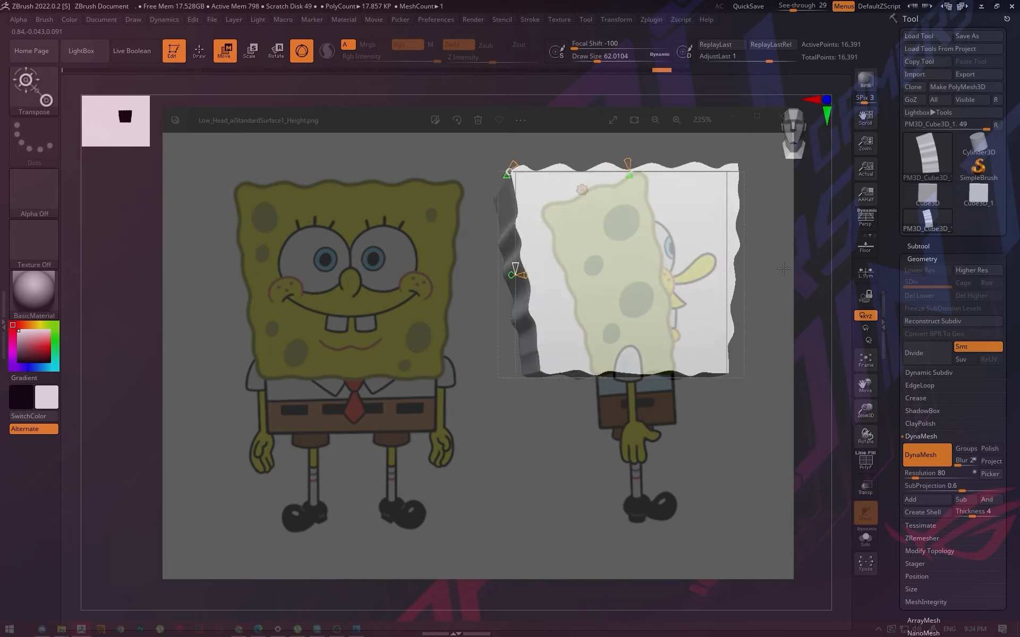
Accept the Bend Arc deformation and check the bent head from the front and side
left_click(583, 190)
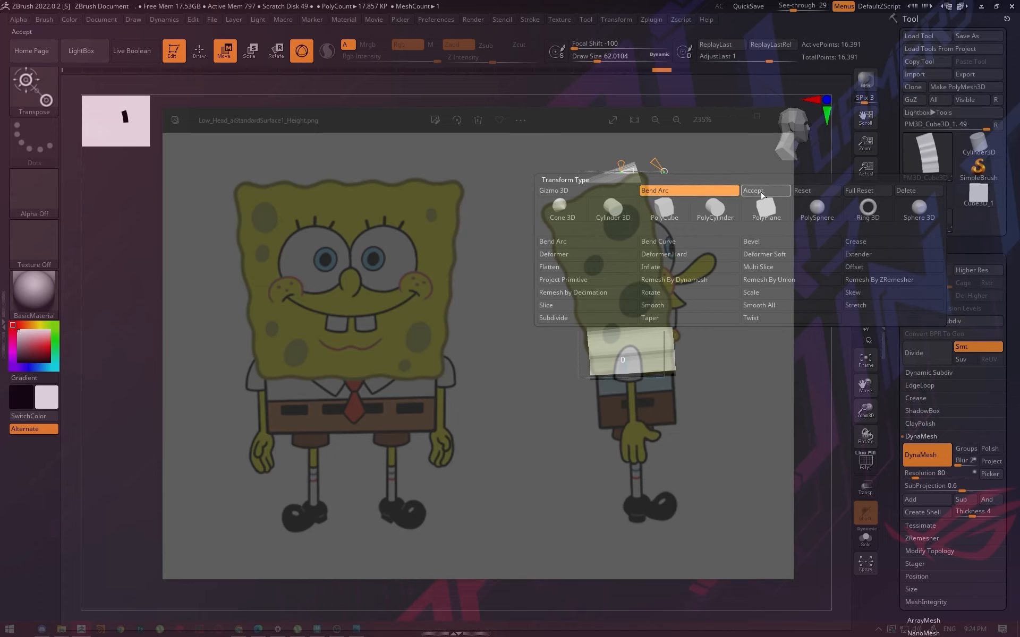
left_click(762, 191)
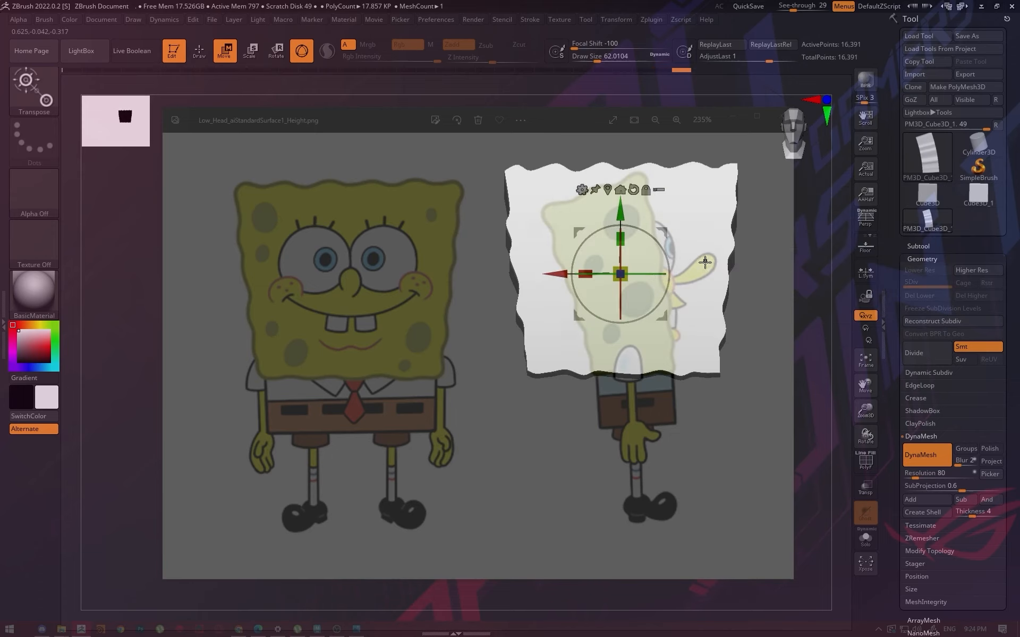
left_click_drag(705, 262, 733, 288)
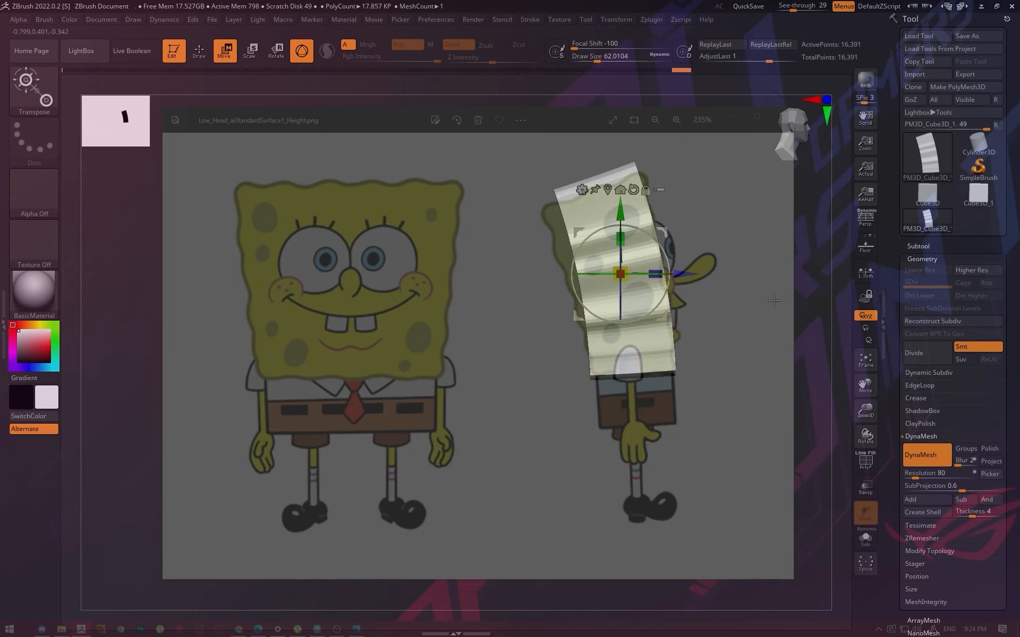
key("q")
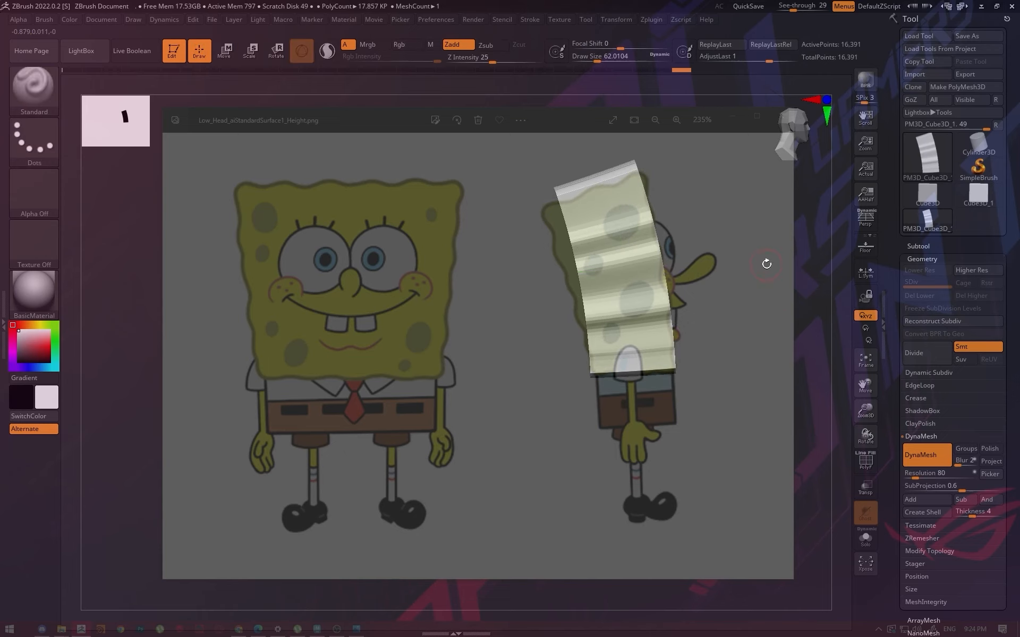
mouse_move(766, 264)
left_mouse_down()
mouse_move(744, 271)
mouse_move(769, 273)
left_mouse_up()
left_click_drag(727, 242, 758, 255)
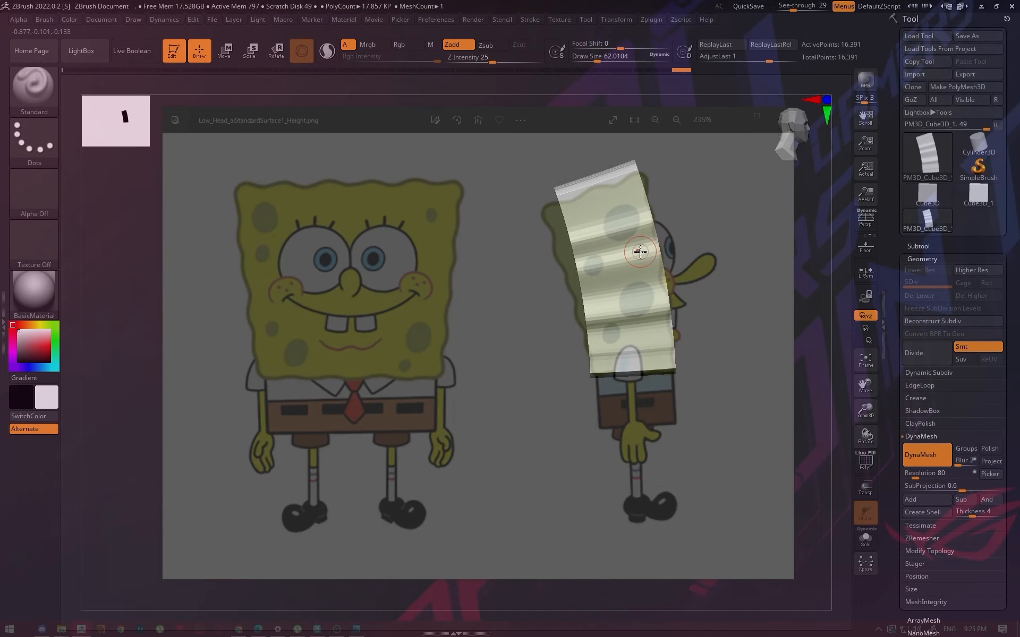
Apply the Deformer lattice to the bent head and inspect its control points from an angle
key("w")
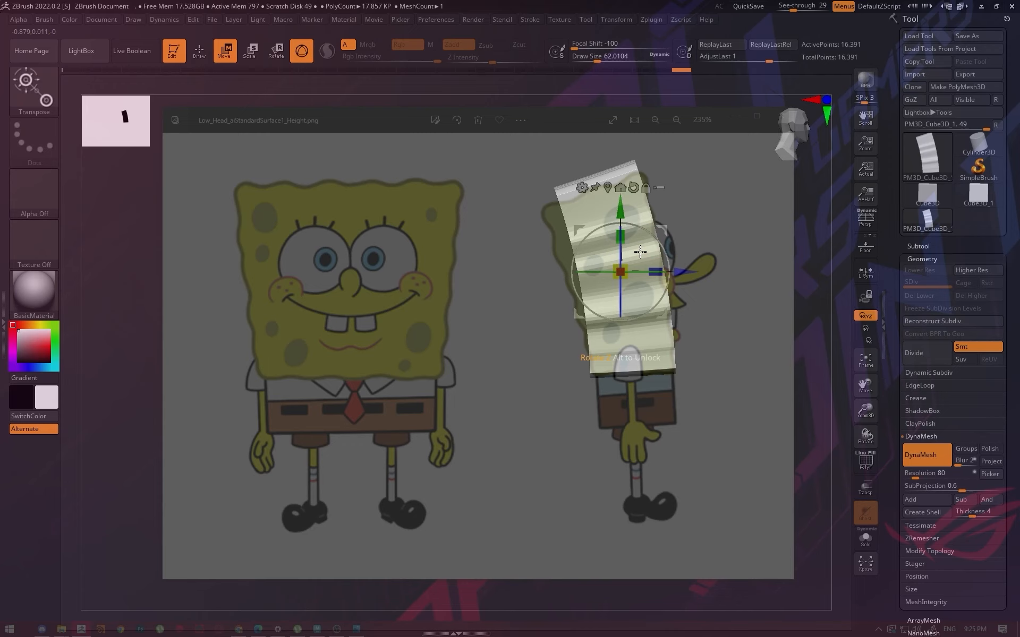
left_click(581, 188)
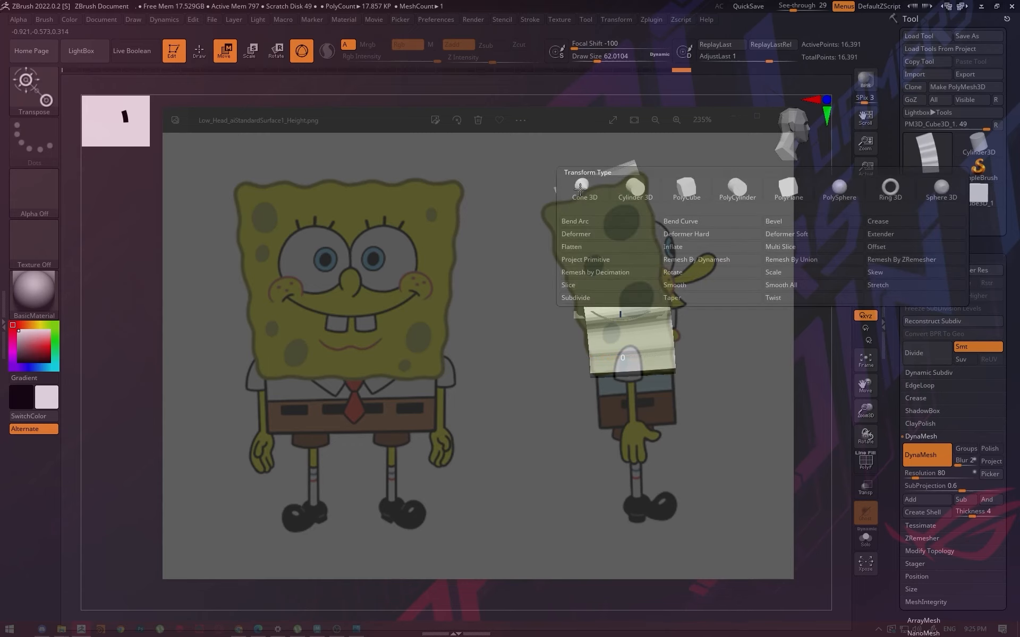
left_click(604, 236)
left_click_drag(738, 230, 727, 275)
left_click_drag(749, 227, 755, 273)
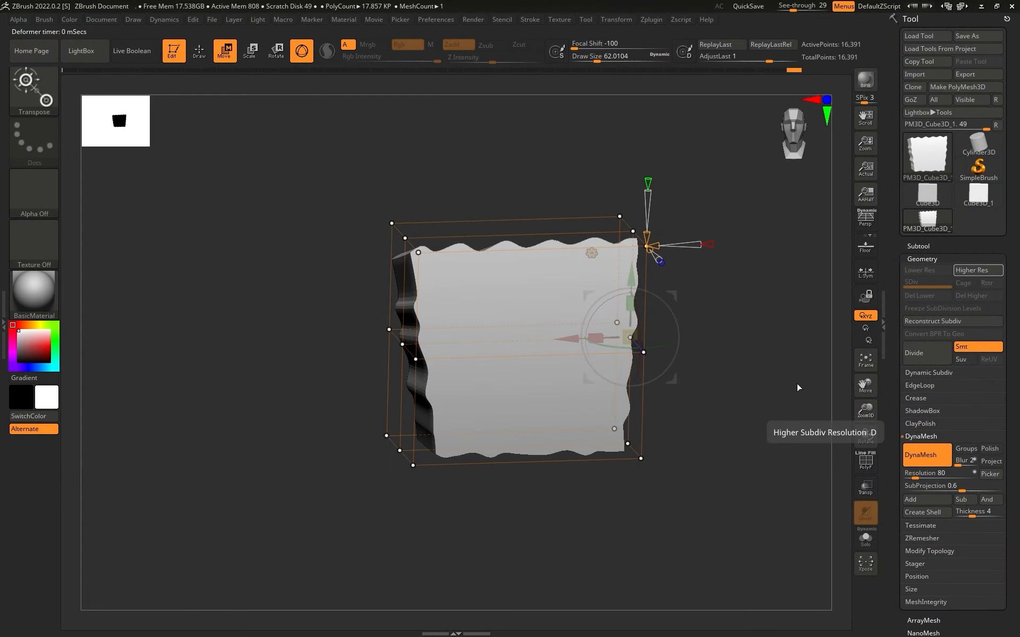
left_click_drag(769, 329, 717, 313)
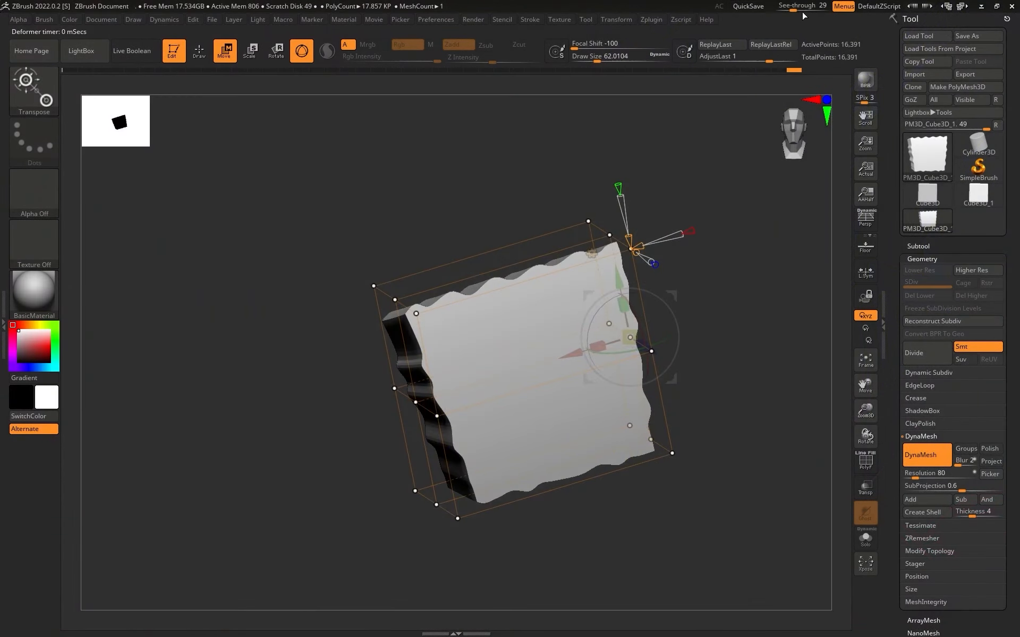
Set See-through to 0 and view the head and its Deformer lattice from the front
left_click_drag(803, 8, 774, 10)
left_click_drag(781, 213, 757, 312)
left_click_drag(774, 244, 645, 212, "shift")
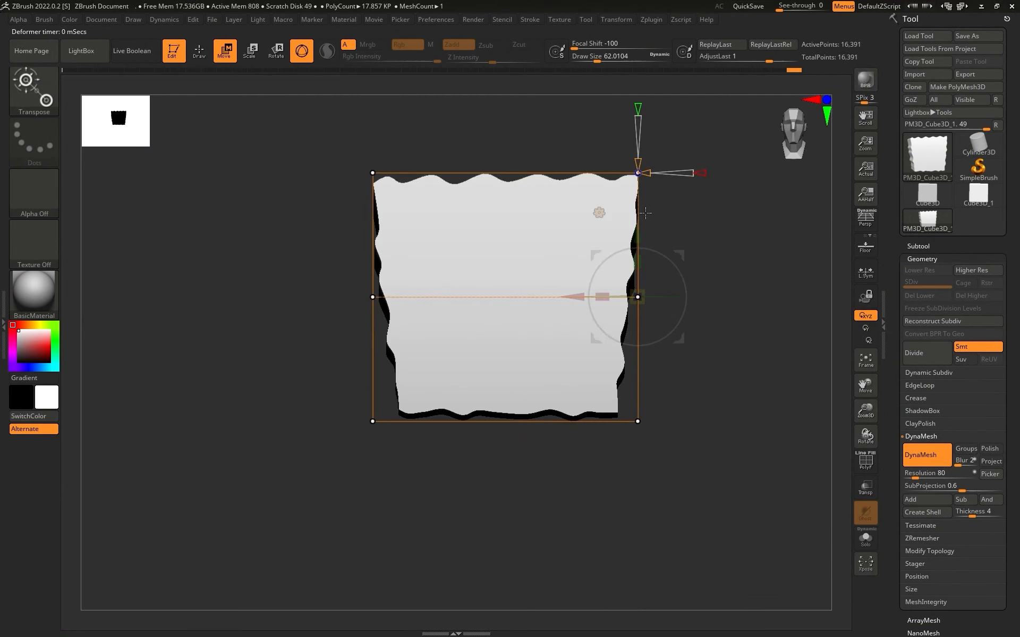
mouse_move(774, 237)
left_mouse_down()
mouse_move(760, 282)
mouse_move(720, 232)
left_mouse_up()
key("q")
key("w")
right_click_drag(695, 253, 756, 230)
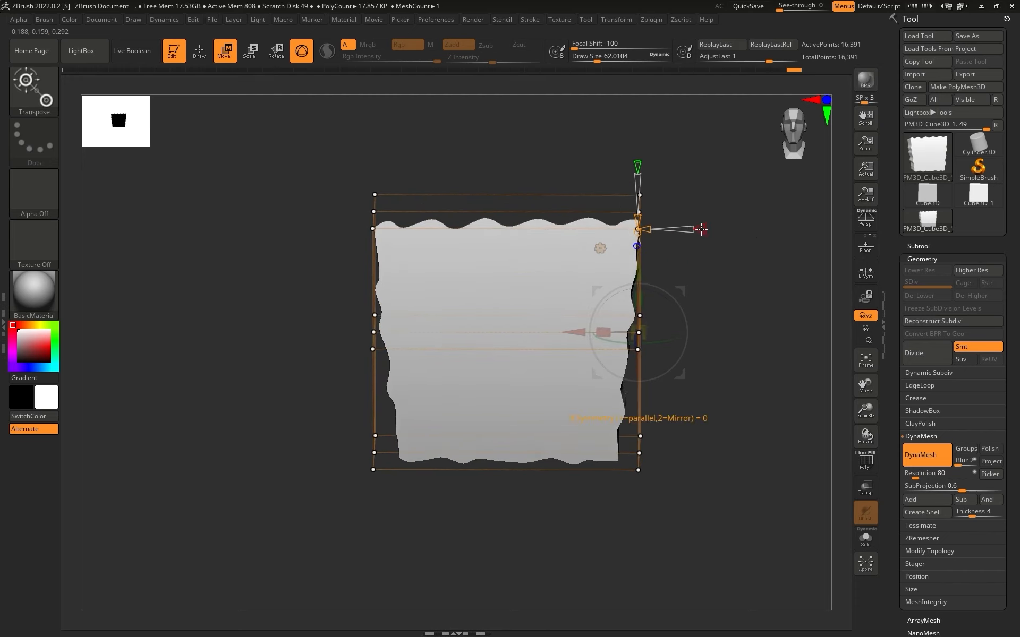
Try moving the lattice's side points with X symmetry switched on, undo the widening and reset the symmetry to 0
left_click(722, 230)
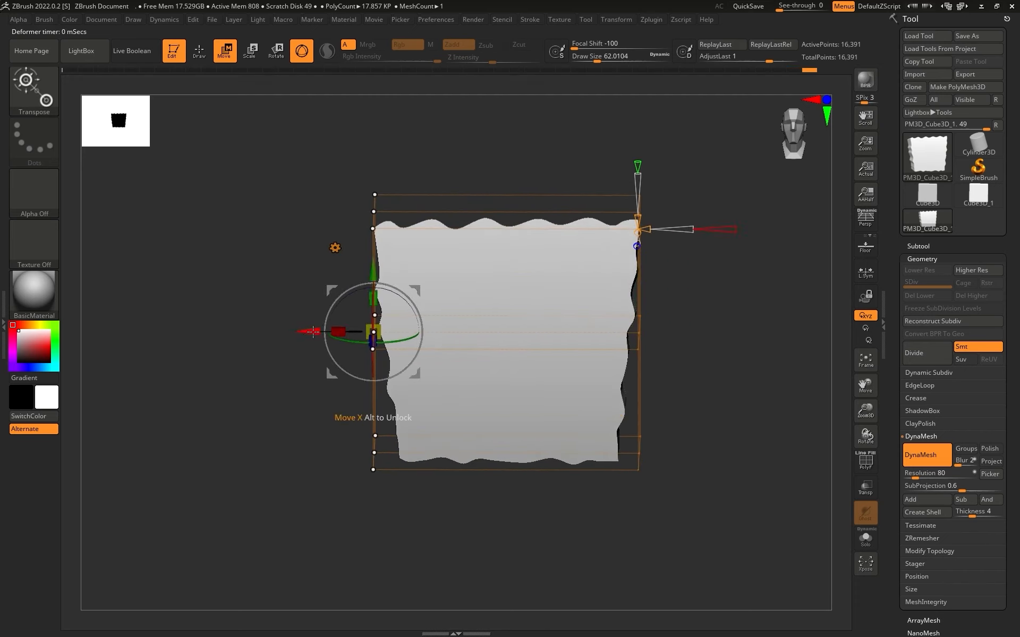
mouse_move(726, 232)
left_mouse_down()
mouse_move(749, 233)
mouse_move(738, 233)
left_mouse_up()
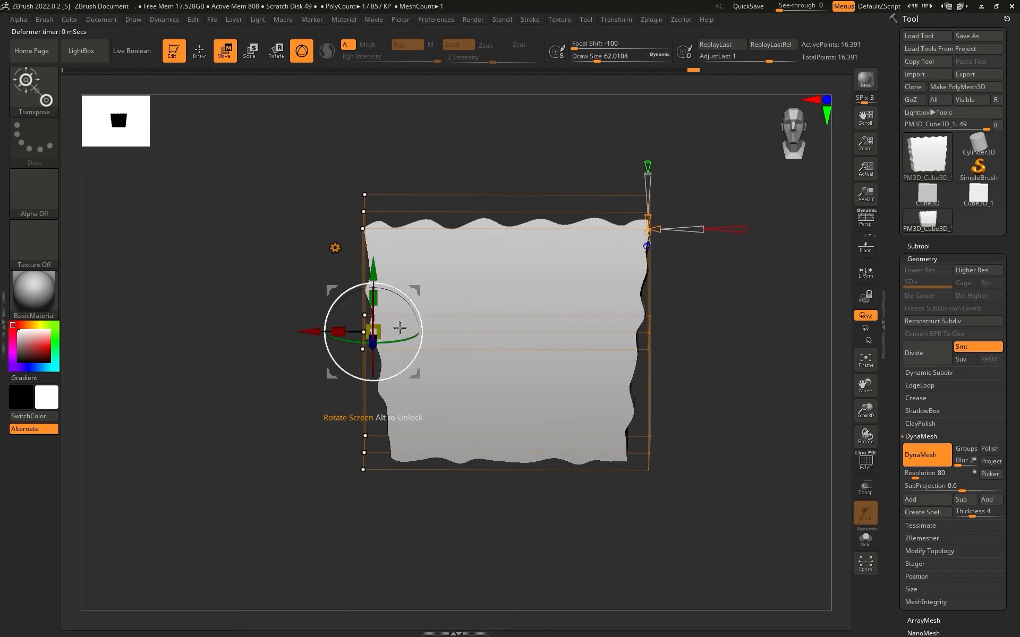
mouse_move(314, 332)
left_mouse_down()
mouse_move(299, 331)
mouse_move(313, 331)
left_mouse_up()
key("ctrl+z")
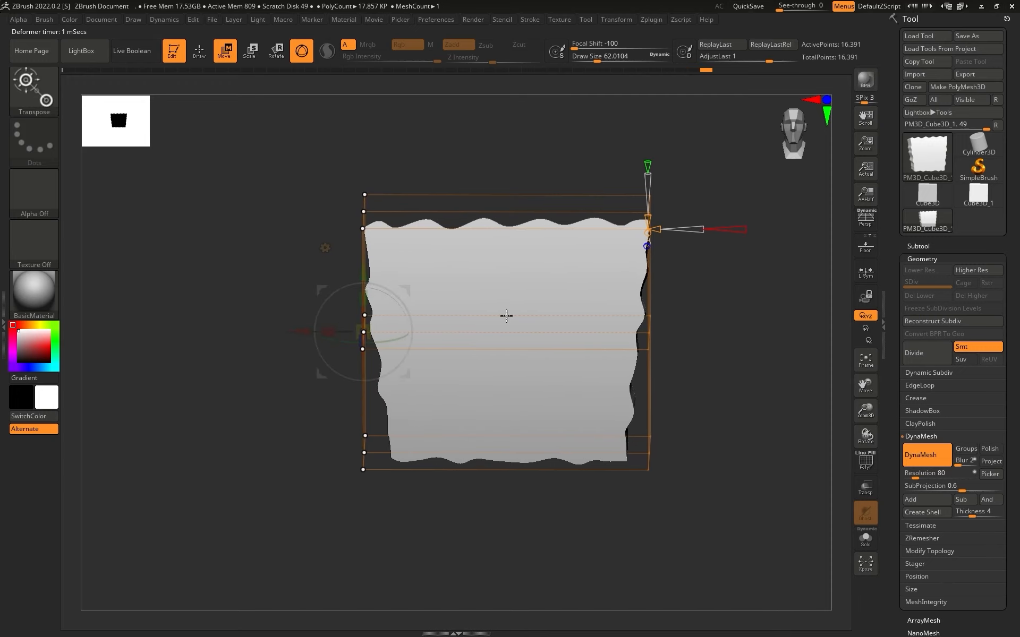
key("ctrl+z")
key("q")
key("w")
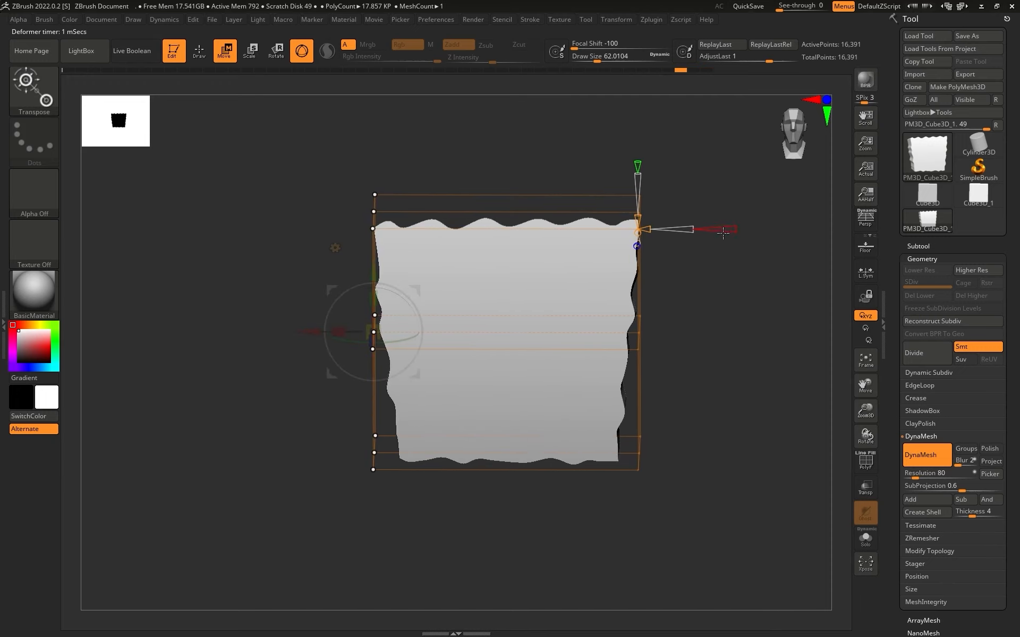
left_click_drag(737, 228, 706, 230)
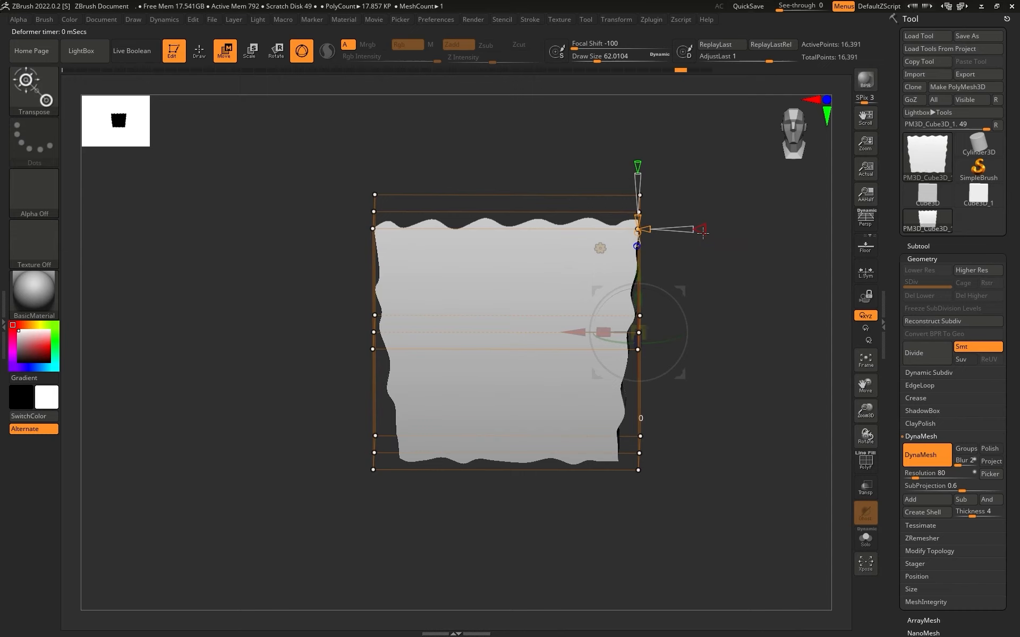
Increase the Deformer's X Divide to add a middle column of control points across the head's width
left_click_drag(750, 267, 739, 279)
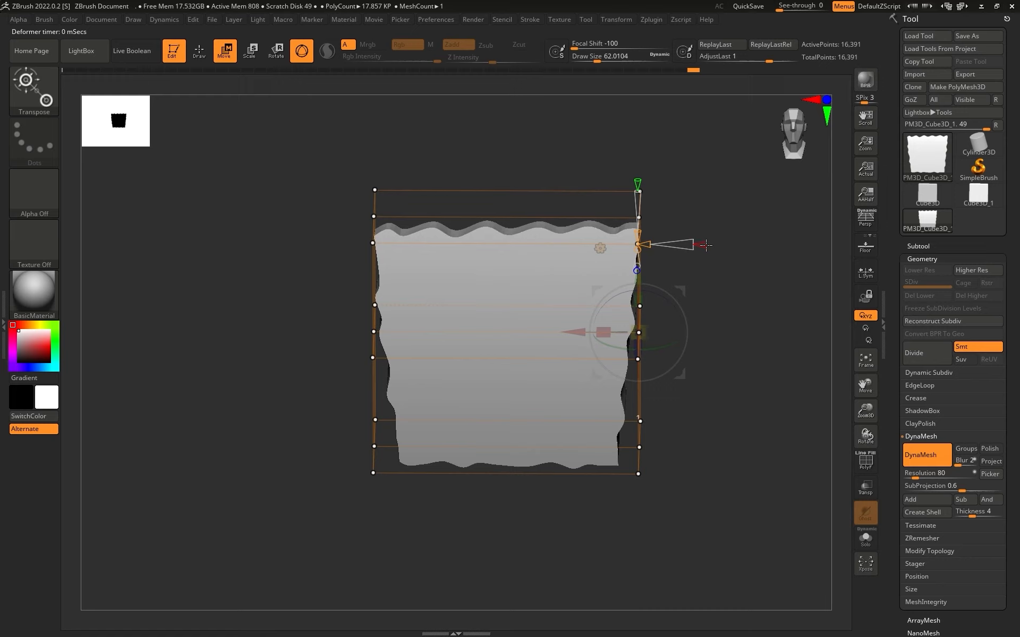
left_click_drag(759, 241, 767, 287)
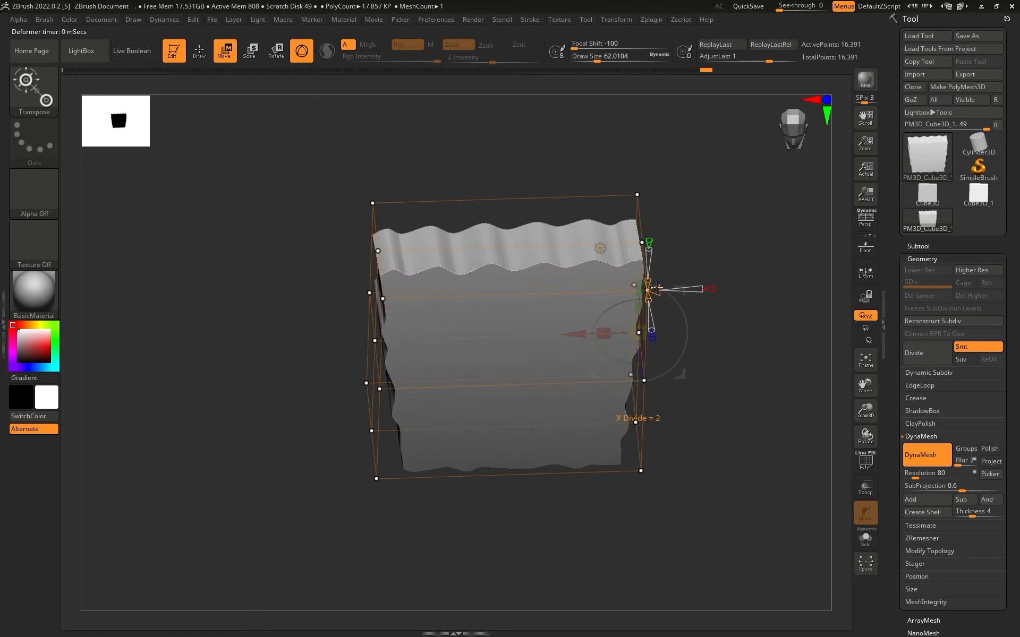
mouse_move(657, 287)
left_mouse_down()
mouse_move(670, 287)
mouse_move(659, 292)
left_mouse_up()
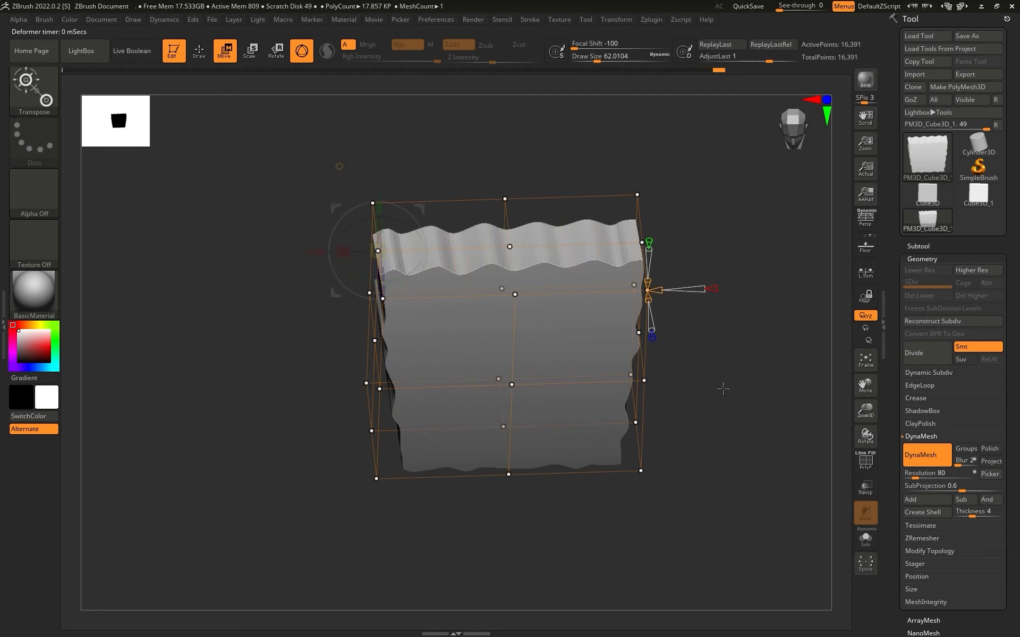
Set See-through to 33 and line up the side view of the head with SpongeBob's side reference
left_click_drag(723, 388, 758, 267)
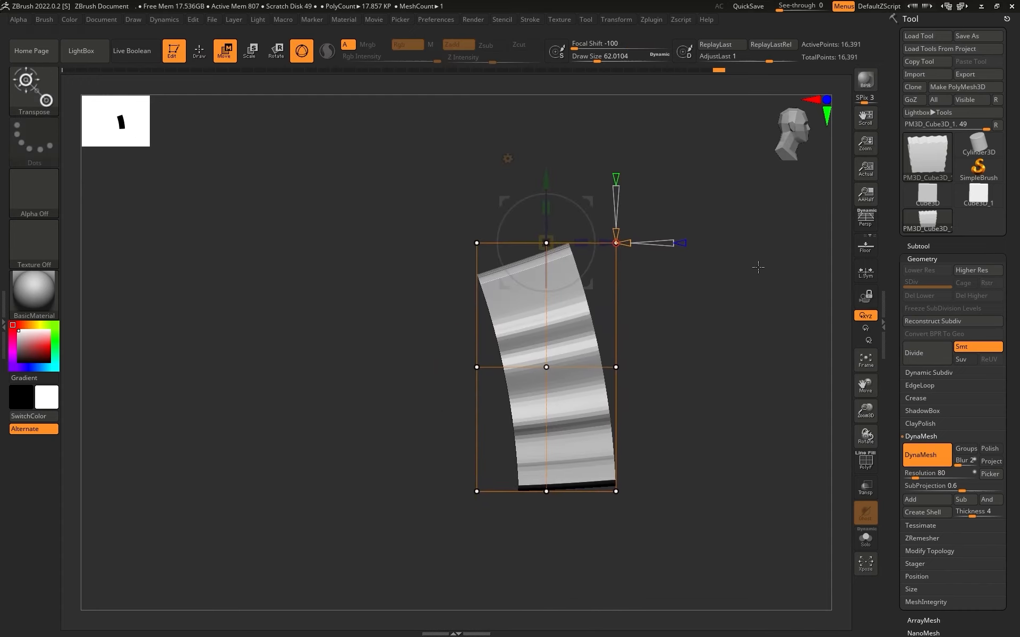
left_click_drag(789, 6, 795, 6)
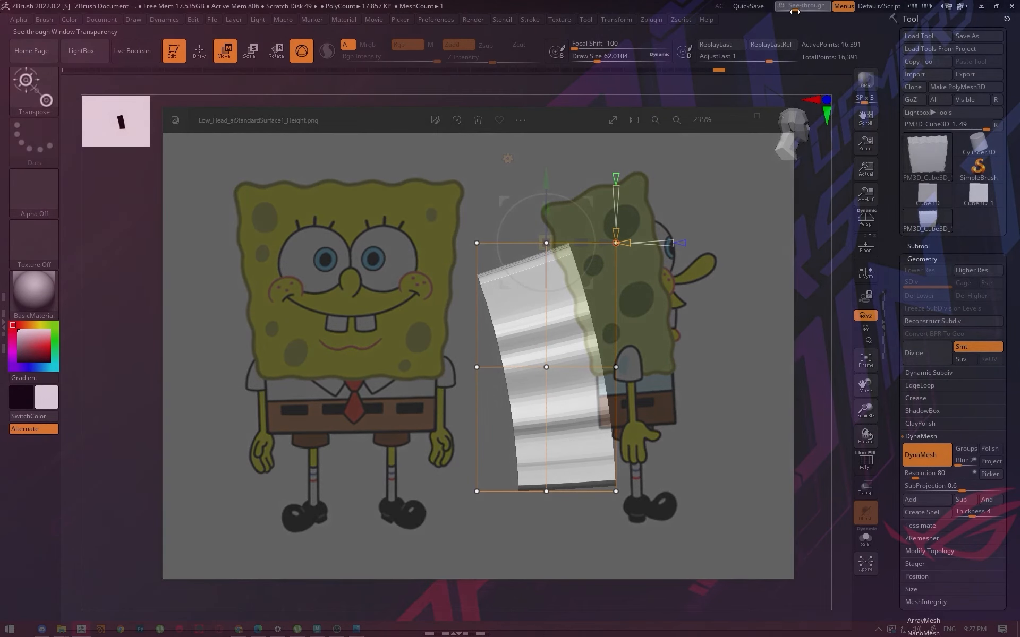
left_click_drag(714, 385, 774, 301, "alt")
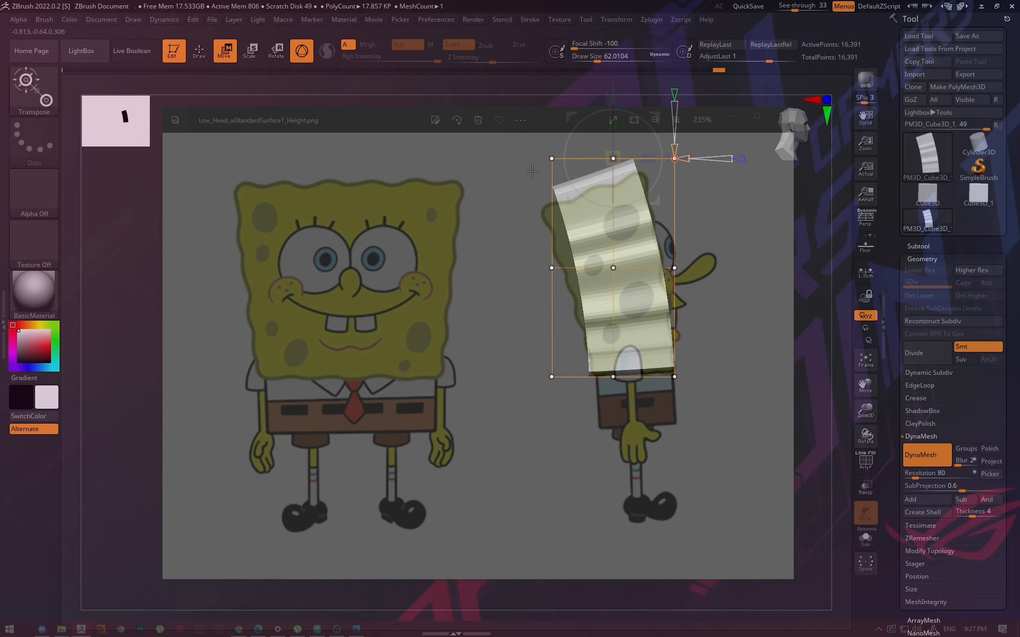
Try isolating the lattice's upper back control points over the side reference, undoing the point changes
mouse_move(613, 158)
left_mouse_down()
mouse_move(712, 158)
mouse_move(405, 152)
left_mouse_up()
key("ctrl+z")
key("ctrl+z")
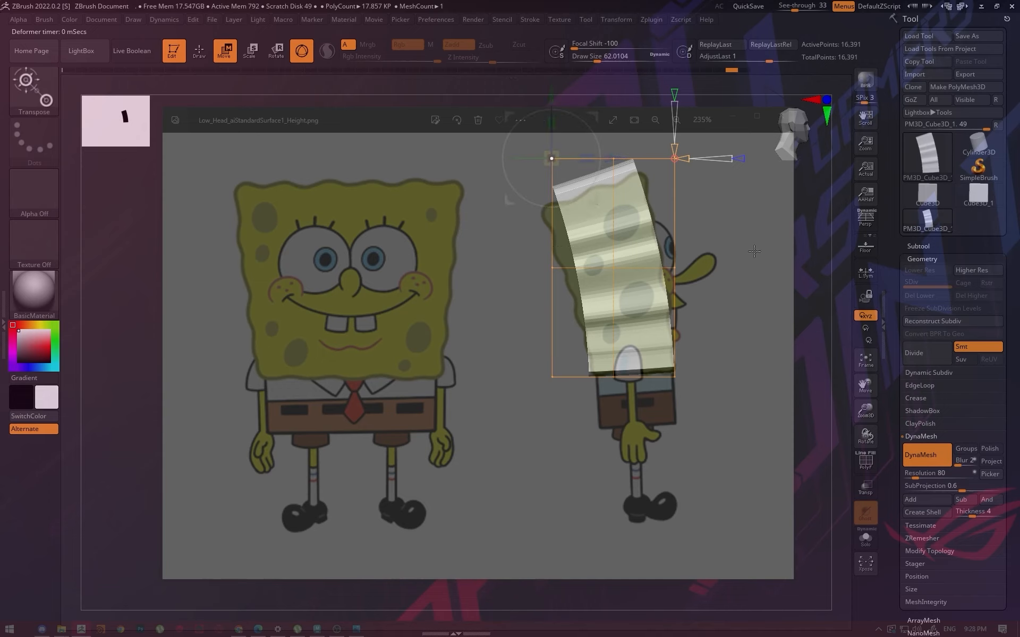
key("ctrl")
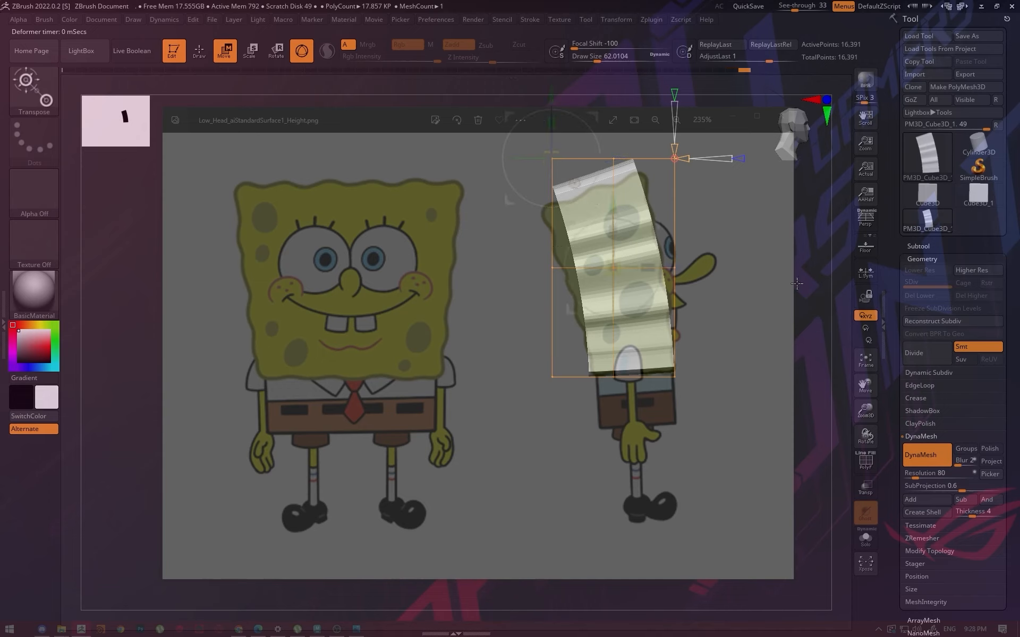
key("ctrl")
key("ctrl")
key("ctrl")
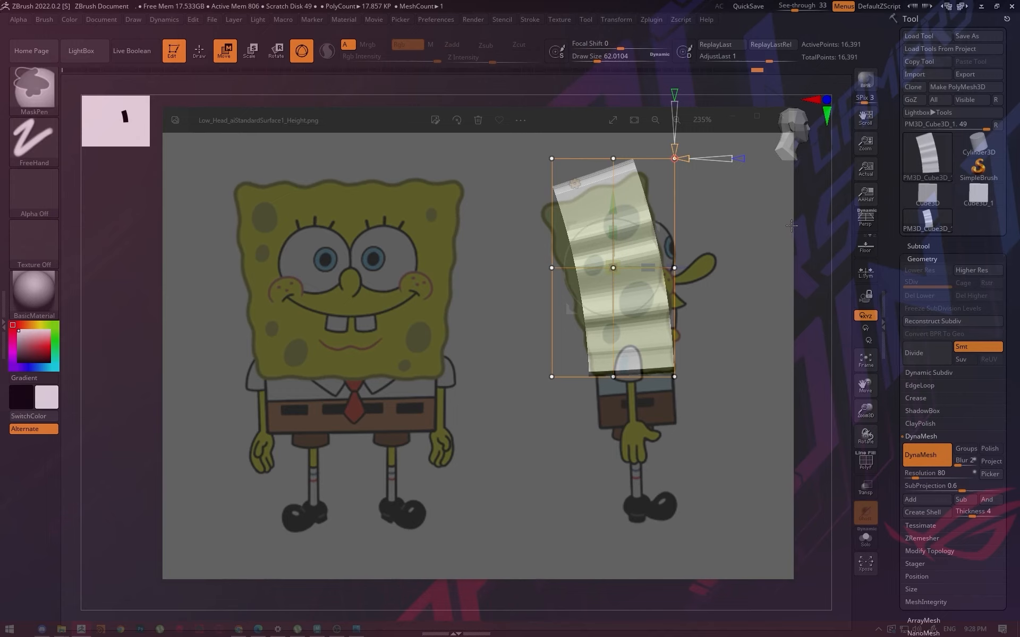
key("ctrl")
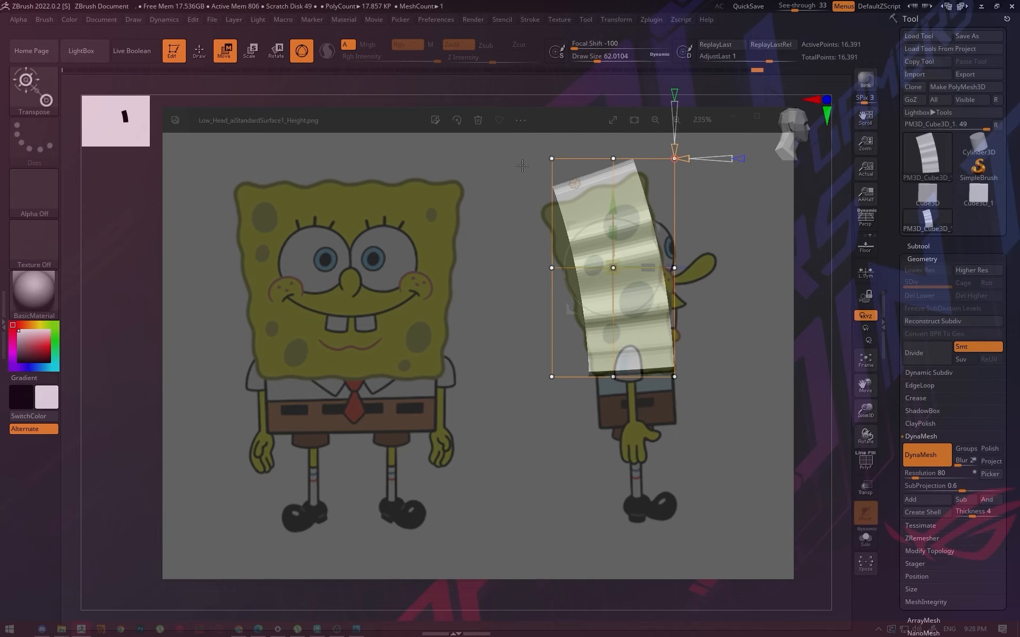
left_click_drag(522, 166, 567, 111)
left_click_drag(495, 230, 499, 177, "shift")
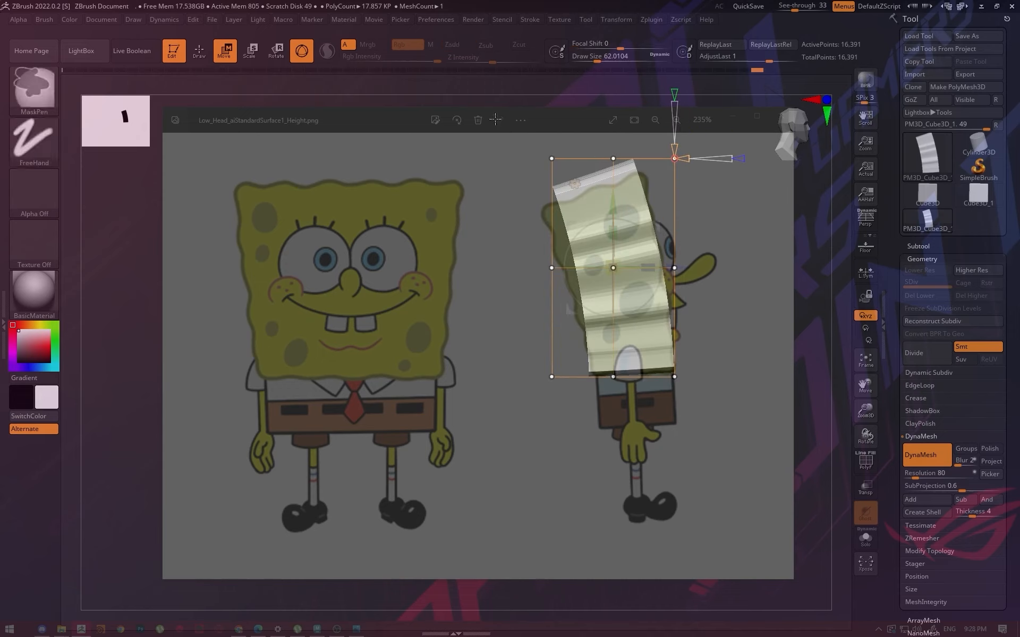
Isolate the lattice's upper back corner points and move them backward and down to follow the side reference
mouse_move(498, 118)
left_mouse_down("ctrl")
mouse_move(560, 166)
mouse_move(583, 170)
mouse_move(606, 217)
mouse_move(738, 236)
left_mouse_up("ctrl")
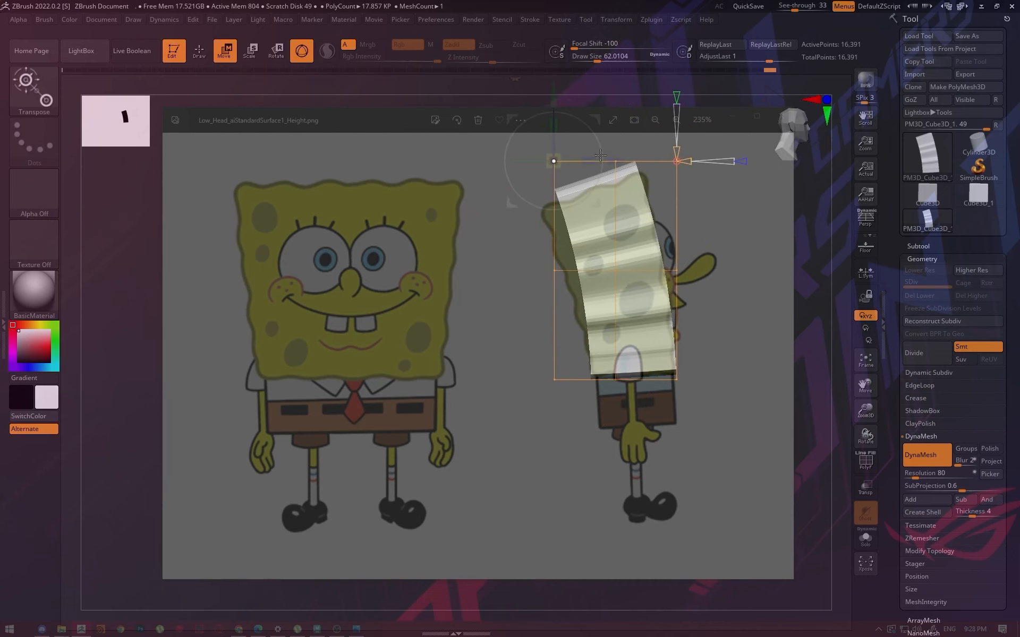
left_click_drag(612, 154, 516, 161)
left_click_drag(552, 99, 555, 122)
left_click_drag(612, 155, 618, 156)
key("ctrl+z")
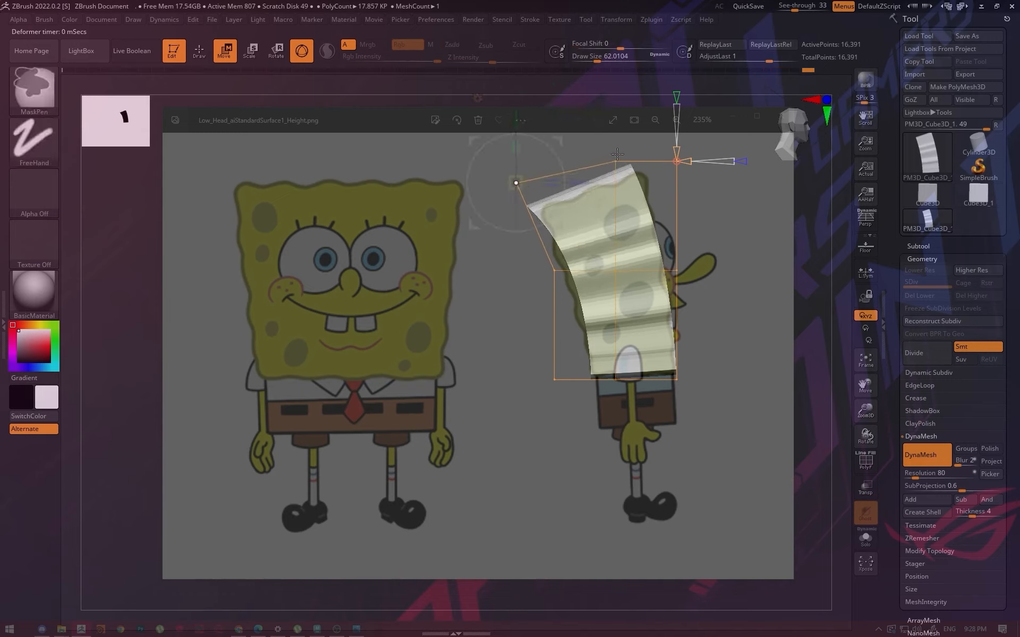
left_click_drag(571, 181, 588, 181)
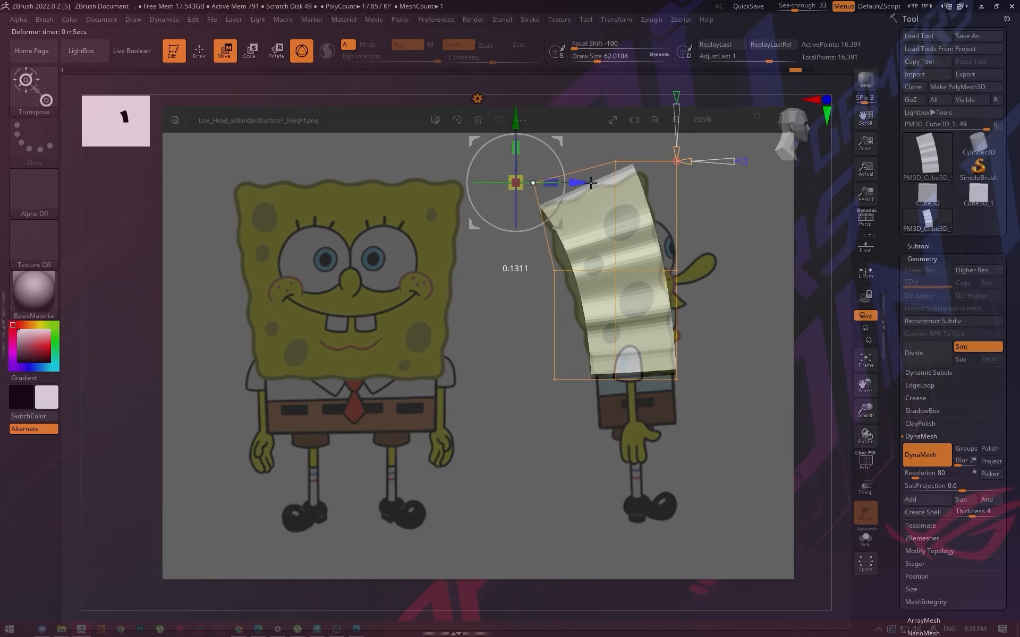
left_click_drag(516, 121, 516, 123)
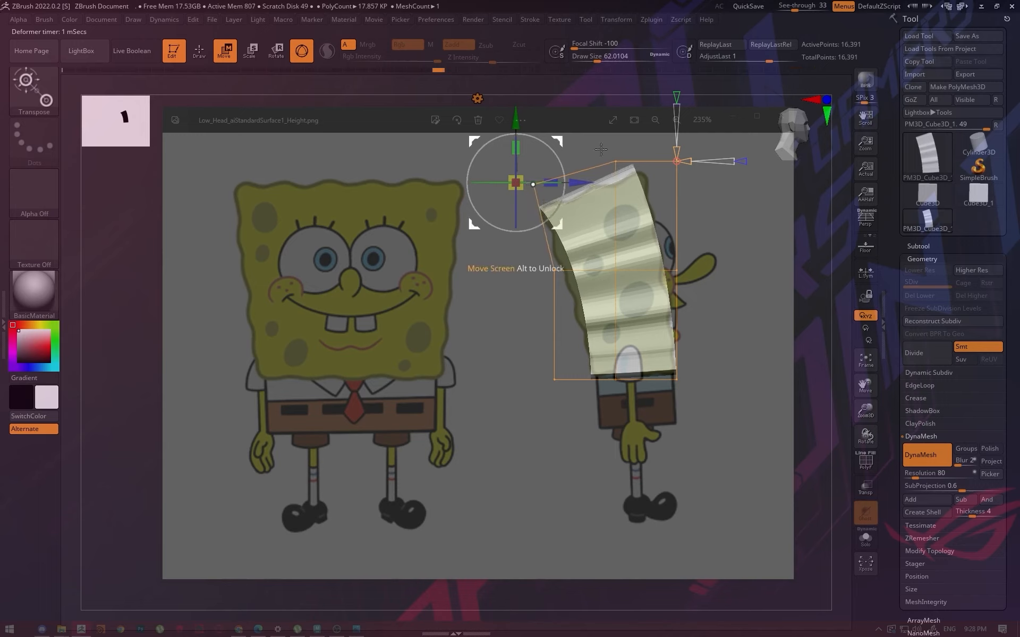
Move the lattice's upper front corner points forward and down to match the front edge of the side reference
key("ctrl")
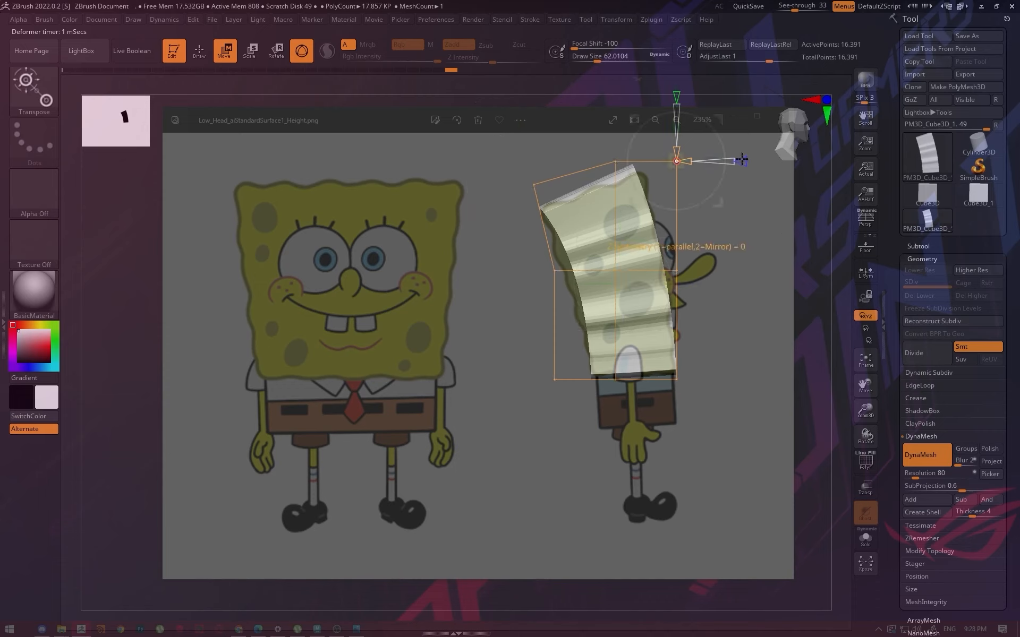
mouse_move(739, 160)
left_mouse_down()
mouse_move(773, 166)
mouse_move(768, 155)
mouse_move(774, 168)
mouse_move(791, 144)
left_mouse_up()
left_click_drag(779, 243, 789, 310, "alt")
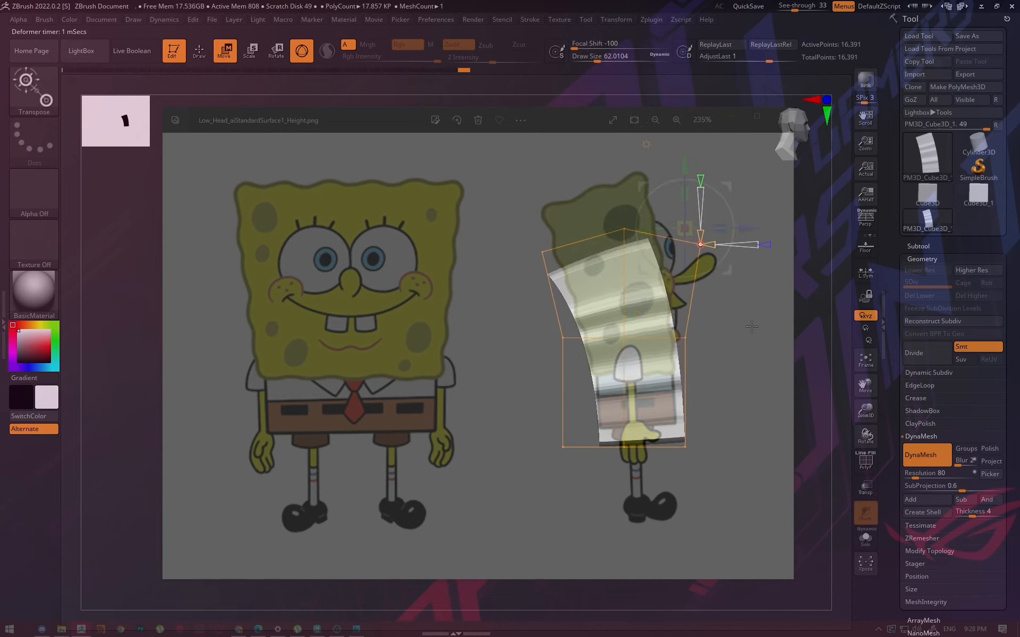
left_click_drag(685, 165, 675, 100)
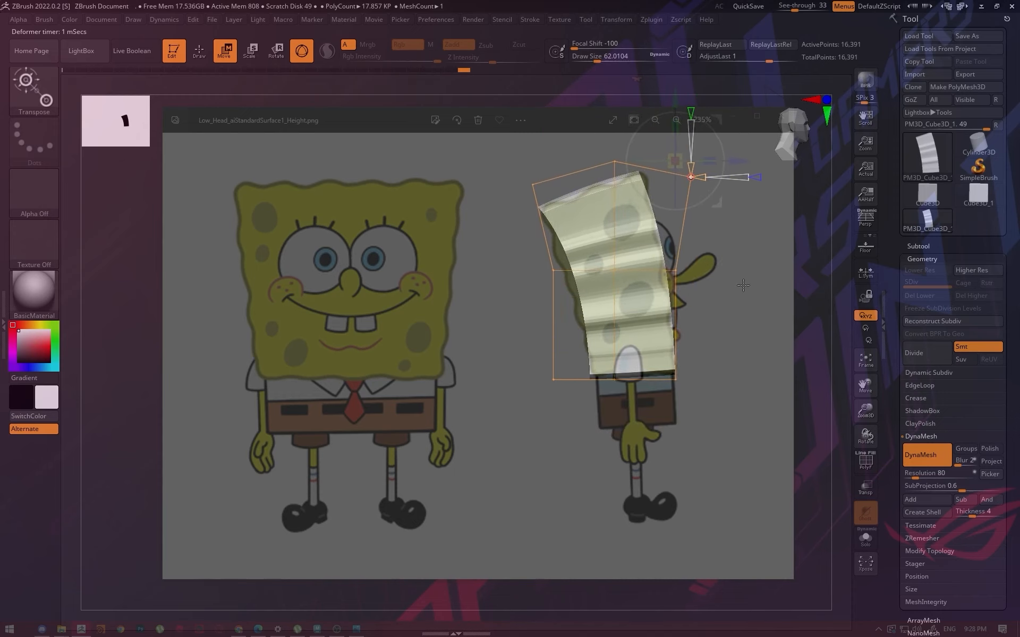
left_click_drag(675, 161, 677, 101)
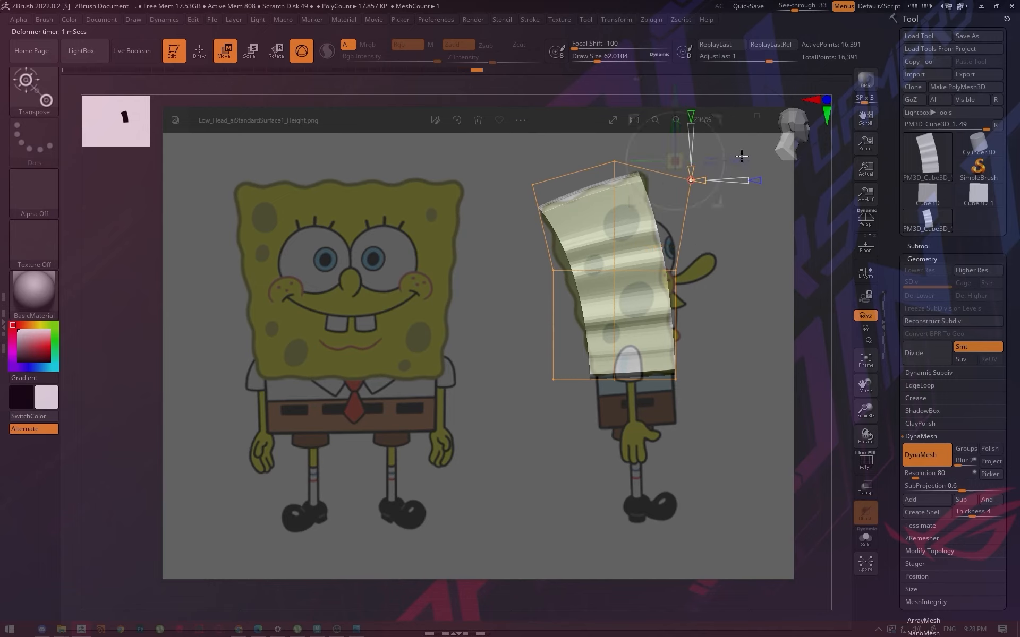
mouse_move(741, 163)
left_mouse_down()
mouse_move(750, 162)
mouse_move(741, 161)
left_mouse_up()
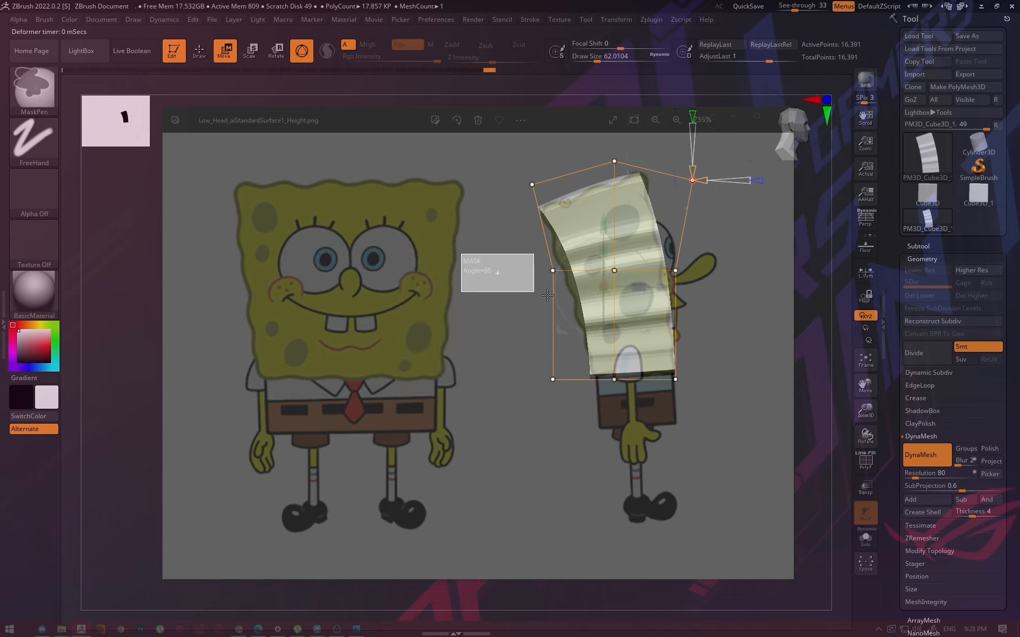
Pull the lattice's middle back points backward and shift its upper back corner forward to refine the head's rear profile
left_click(552, 271)
left_click_drag(622, 270, 598, 279)
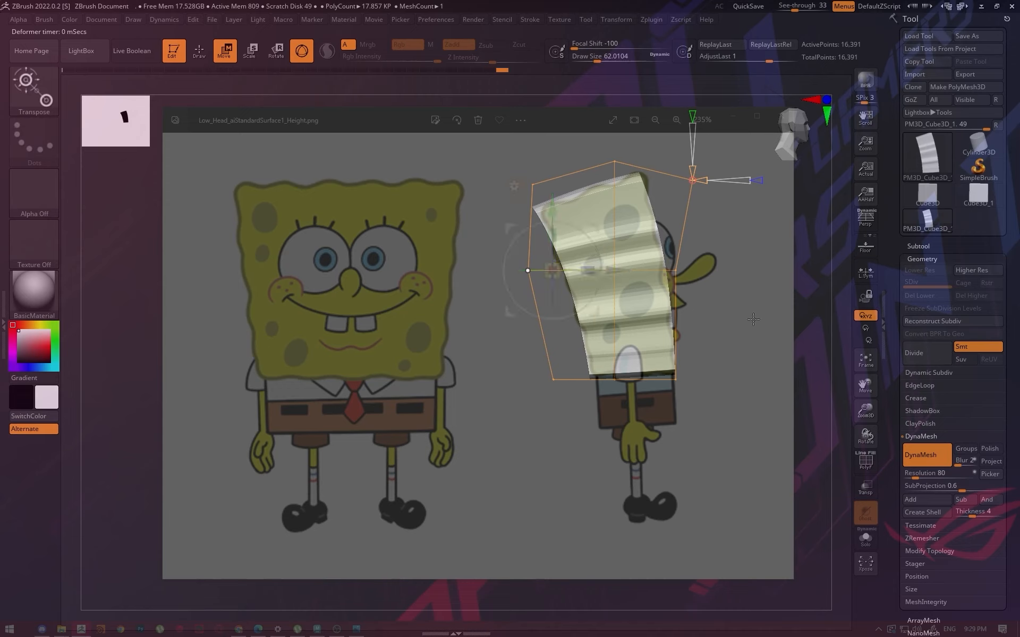
left_click(499, 162, "ctrl")
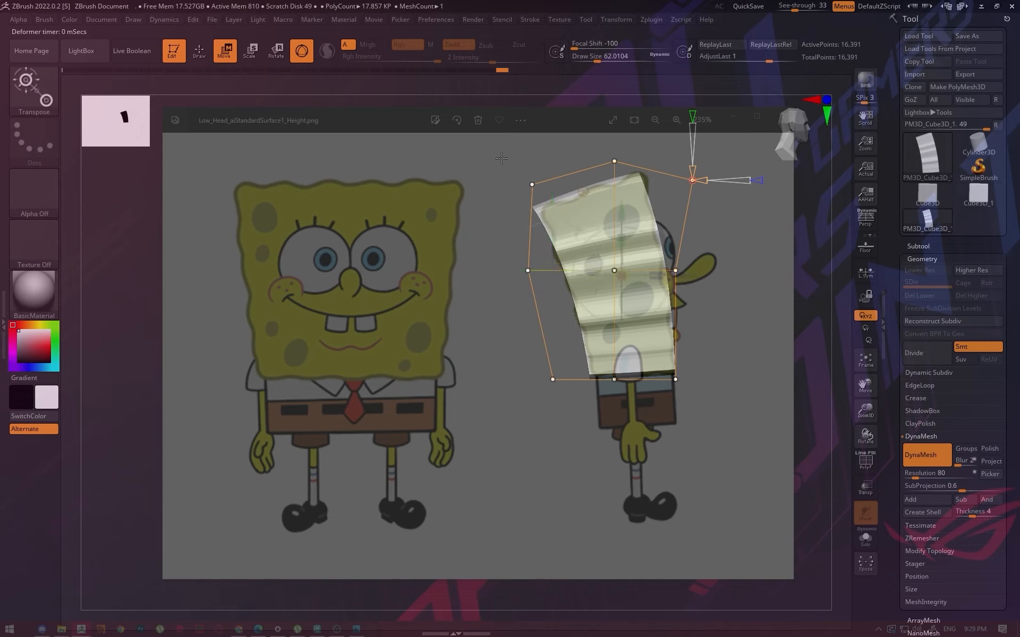
left_click_drag(531, 185, 590, 137)
key("ctrl")
key("ctrl")
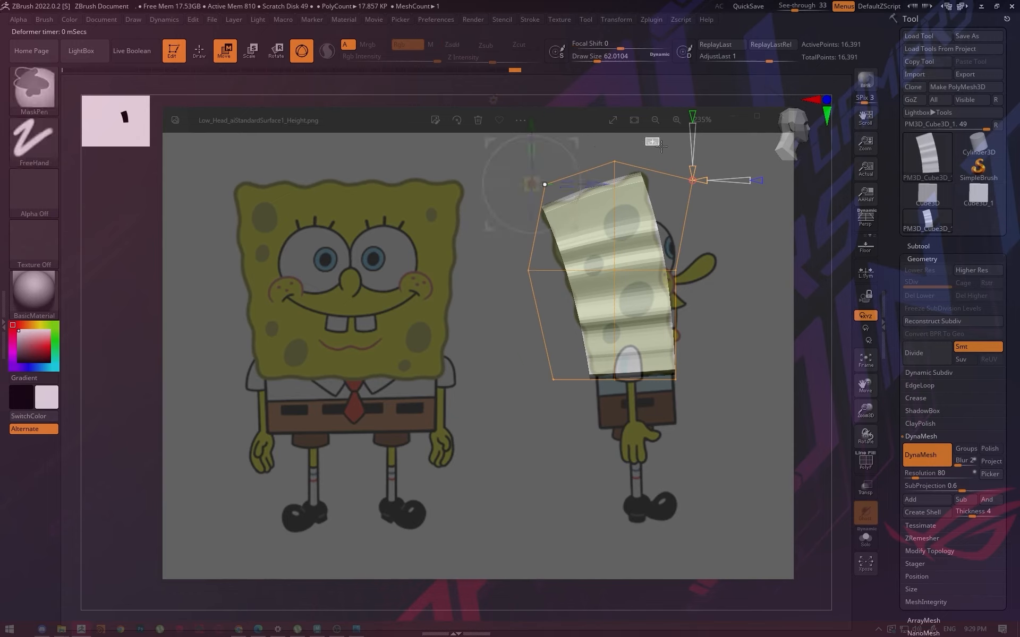
Fine-tune the lattice's top middle and upper front control points, and finish the Deformer on the head
left_click(614, 162)
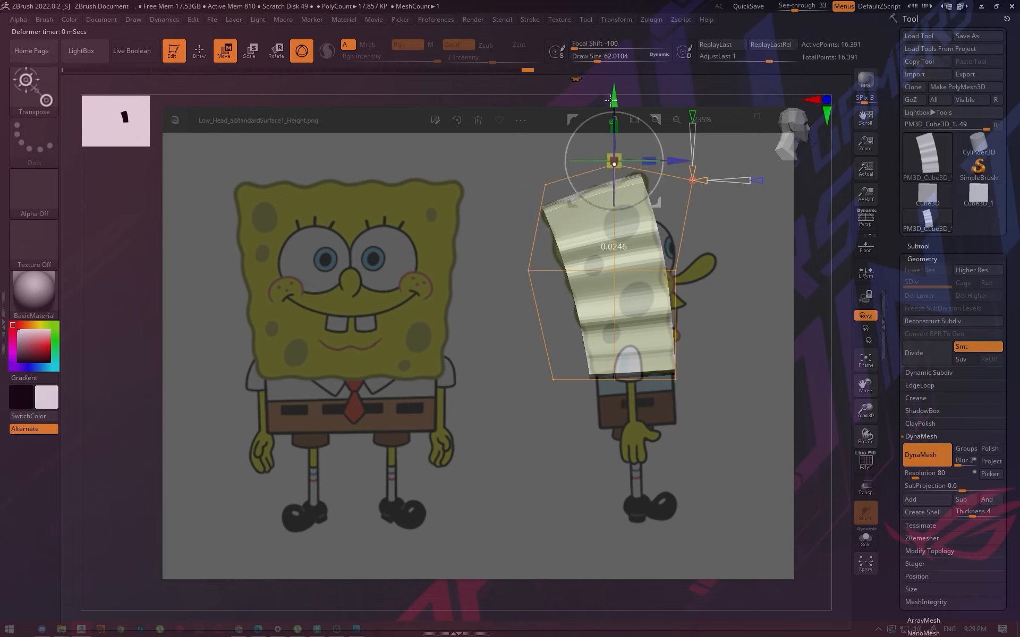
left_click_drag(761, 257, 790, 303, "ctrl")
left_click_drag(732, 156, 682, 205, "ctrl")
left_click_drag(776, 180, 769, 180)
key("q")
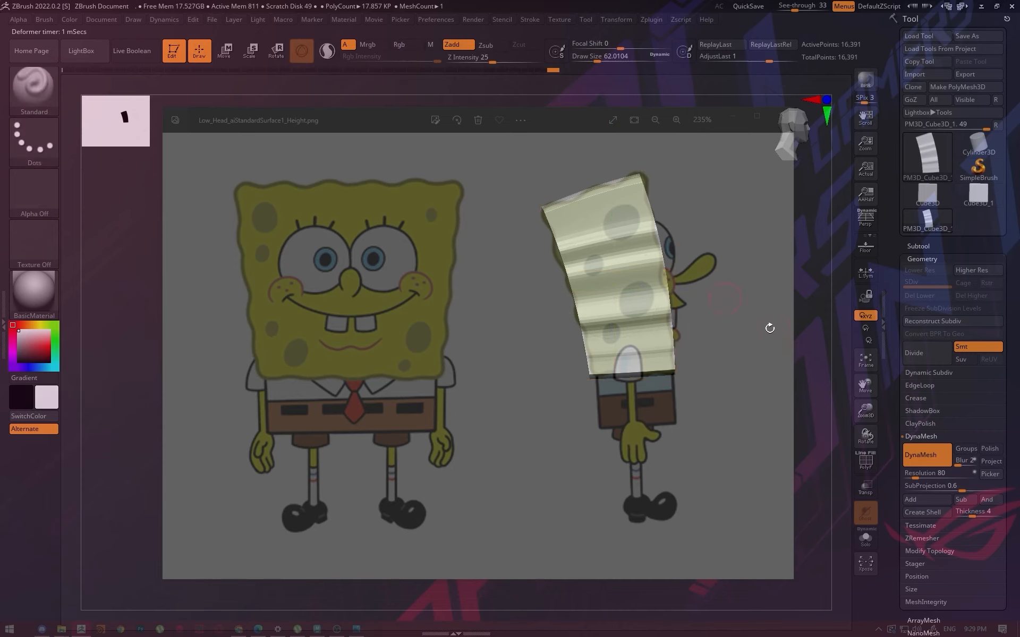
Turn the deformed head to the front view and compare it with the reference images
mouse_move(755, 386)
left_mouse_down()
mouse_move(741, 390)
mouse_move(752, 401)
mouse_move(696, 397)
mouse_move(699, 422)
mouse_move(549, 423)
mouse_move(628, 411)
mouse_move(584, 426)
mouse_move(441, 399)
mouse_move(547, 236)
mouse_move(701, 299)
left_mouse_up()
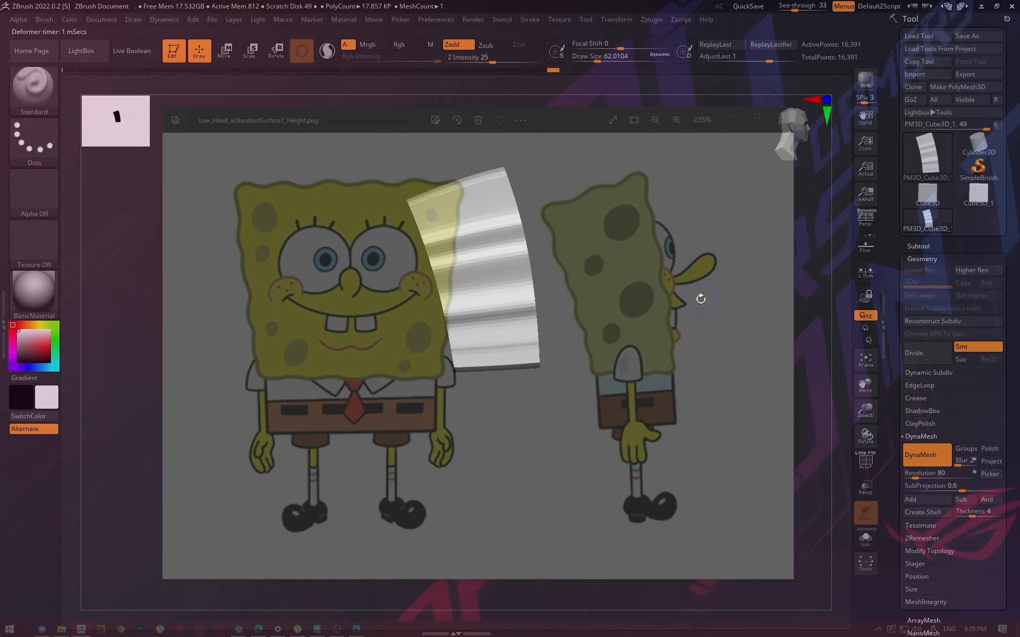
left_click_drag(643, 359, 447, 126, "shift")
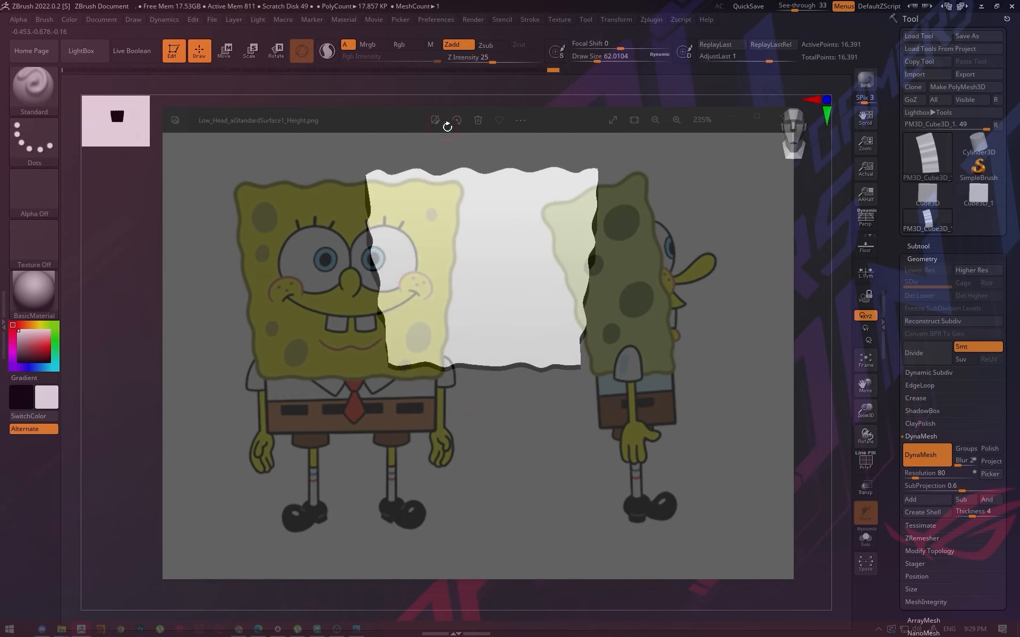
mouse_move(724, 378)
left_mouse_down("shift")
mouse_move(731, 369)
mouse_move(715, 394)
left_mouse_up("shift")
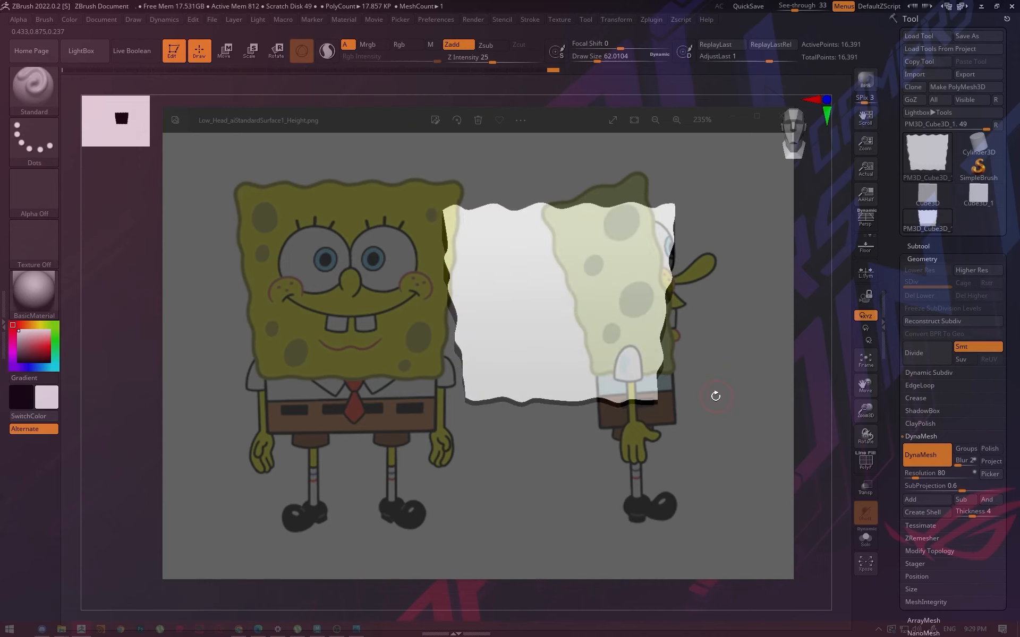
Hide the reference overlay and accept the Deformer lattice edits on the head
left_click_drag(715, 329, 646, 168, "shift")
left_click_drag(803, 6, 778, 6)
left_click_drag(731, 259, 696, 264, "alt")
mouse_move(696, 264)
left_mouse_down("shift")
mouse_move(708, 282)
mouse_move(710, 265)
left_mouse_up("shift")
key("w")
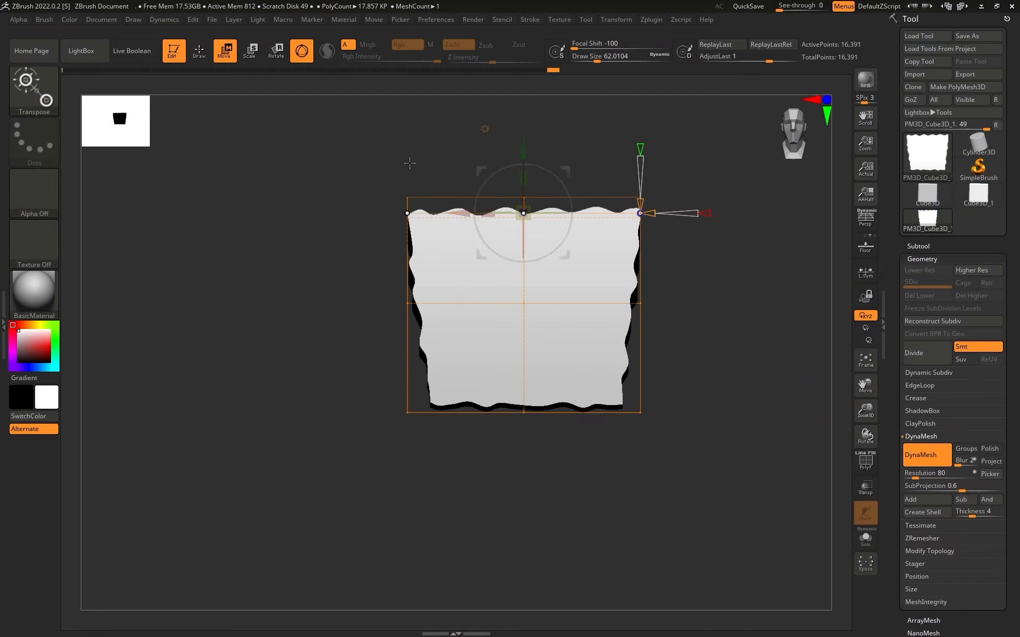
mouse_move(714, 306)
left_mouse_down()
mouse_move(781, 297)
mouse_move(719, 317)
left_mouse_up()
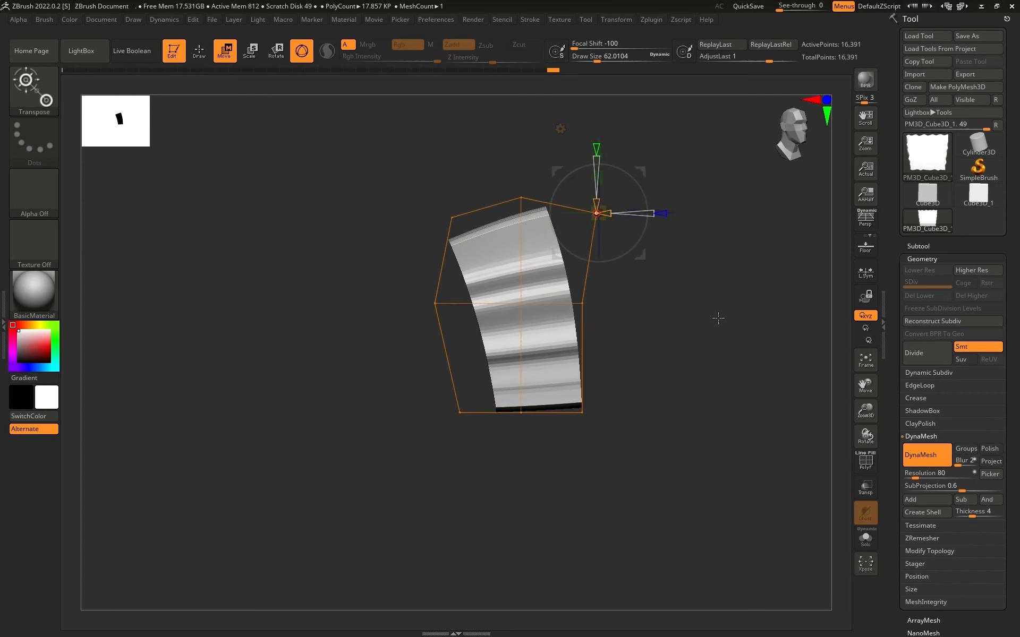
left_click(560, 128)
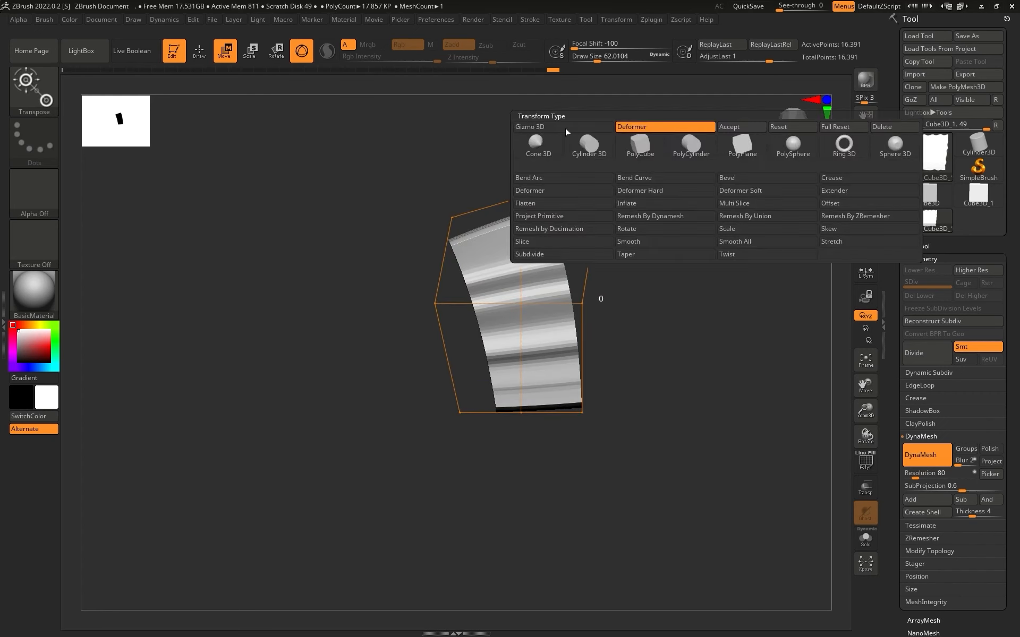
left_click(747, 131)
left_click_drag(733, 298, 663, 311)
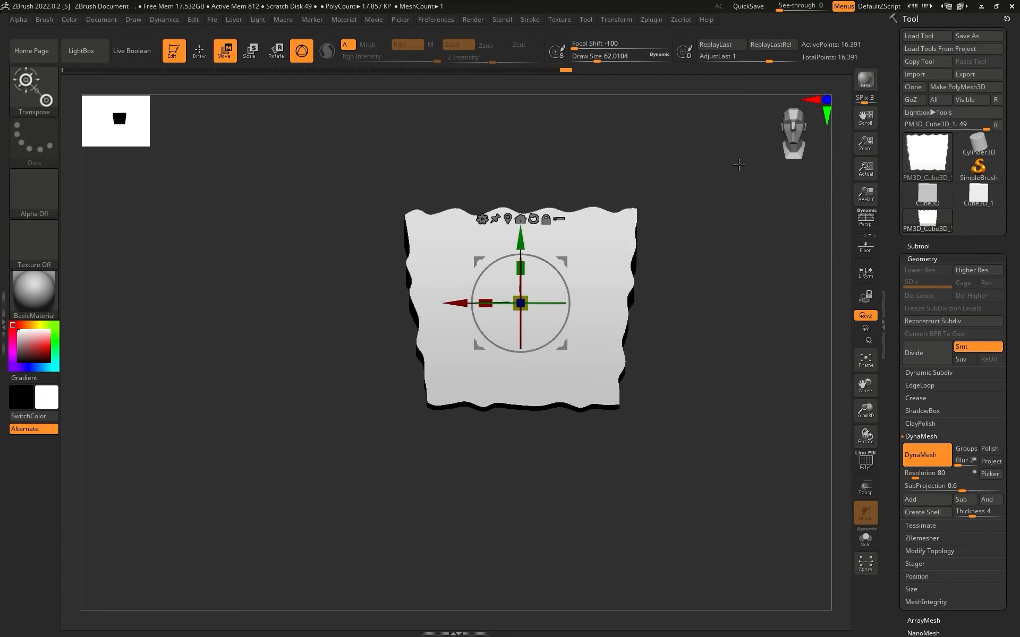
Set See-through to 37 and align the head with SpongeBob's head in the front reference
left_click_drag(780, 6, 797, 7)
left_click_drag(696, 339, 517, 307, "alt")
key("q")
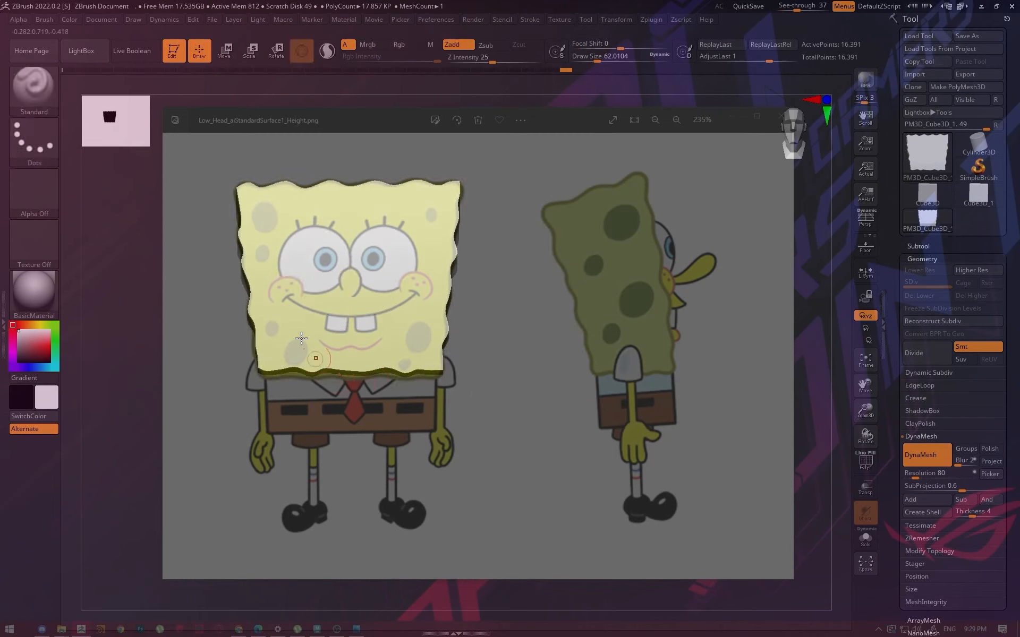
left_click_drag(604, 379, 614, 365)
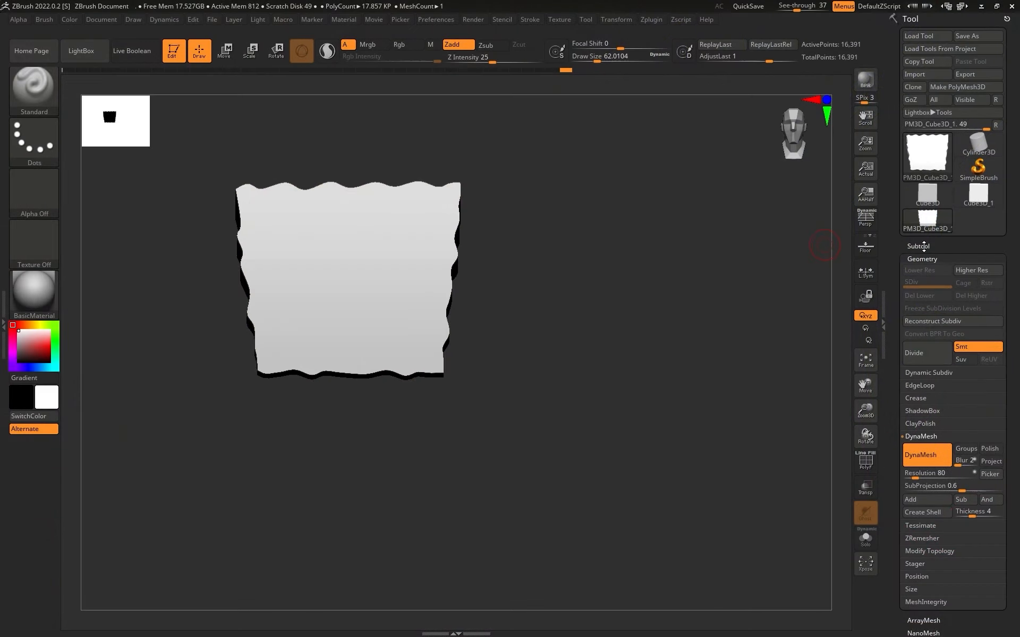
Append a cube to the model as a new subtool
left_click(924, 246)
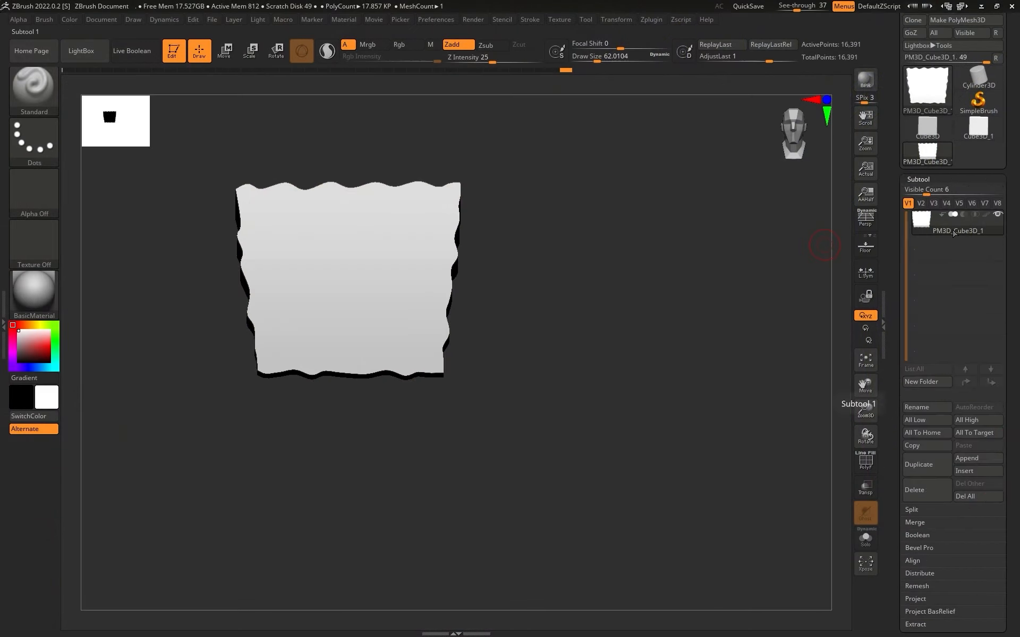
left_click(972, 458)
left_click(925, 178)
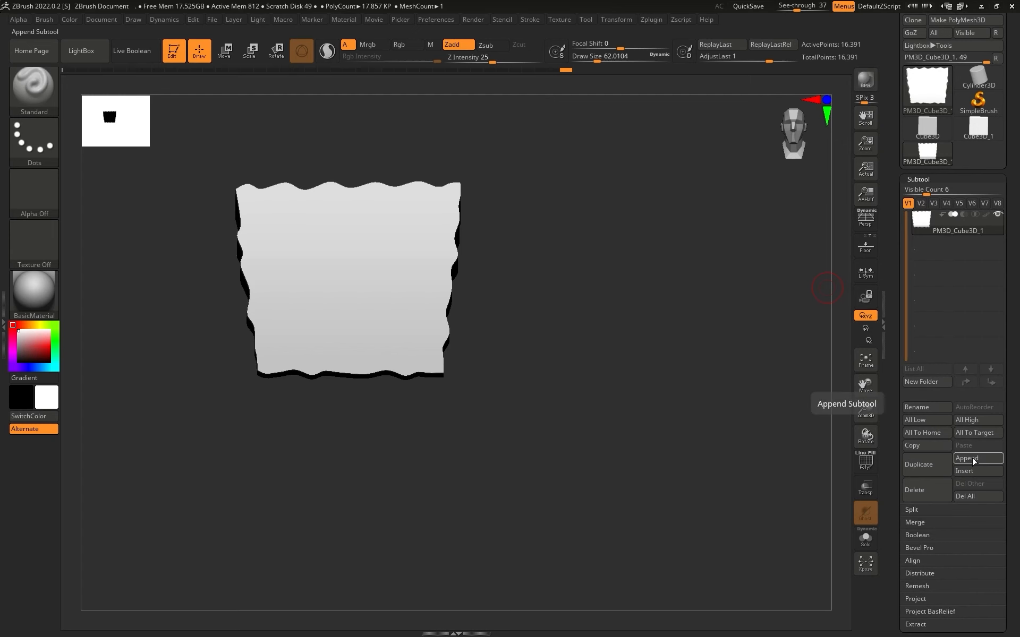
left_click(966, 458)
left_click(553, 463)
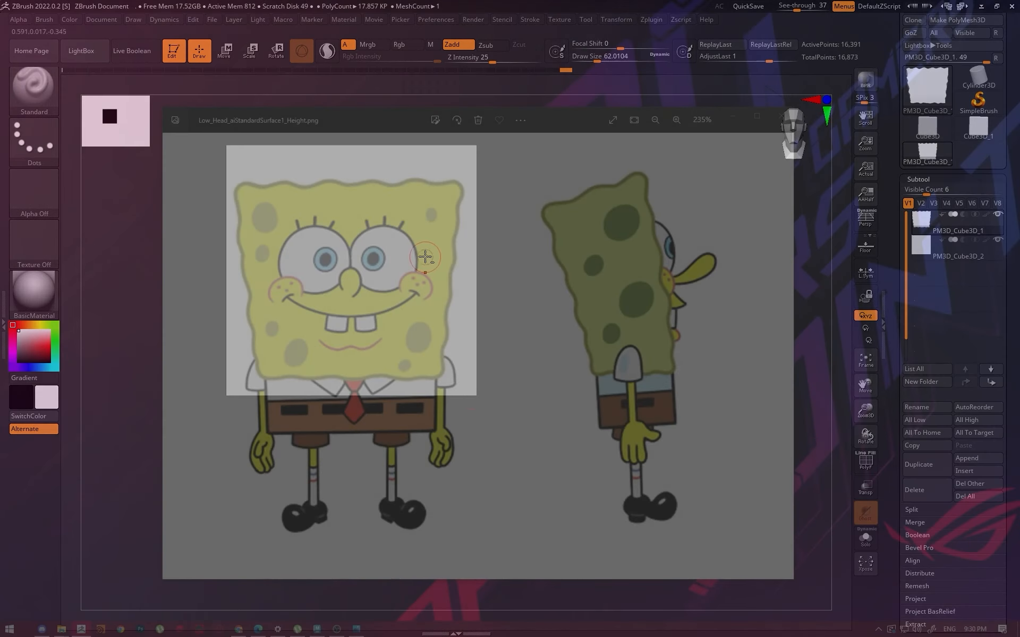
Select the new cube, move it below the head, and scale its height and width to cover the shirt and pants in the front reference
left_click(423, 262, "alt")
key("w")
left_click_drag(352, 213, 358, 457)
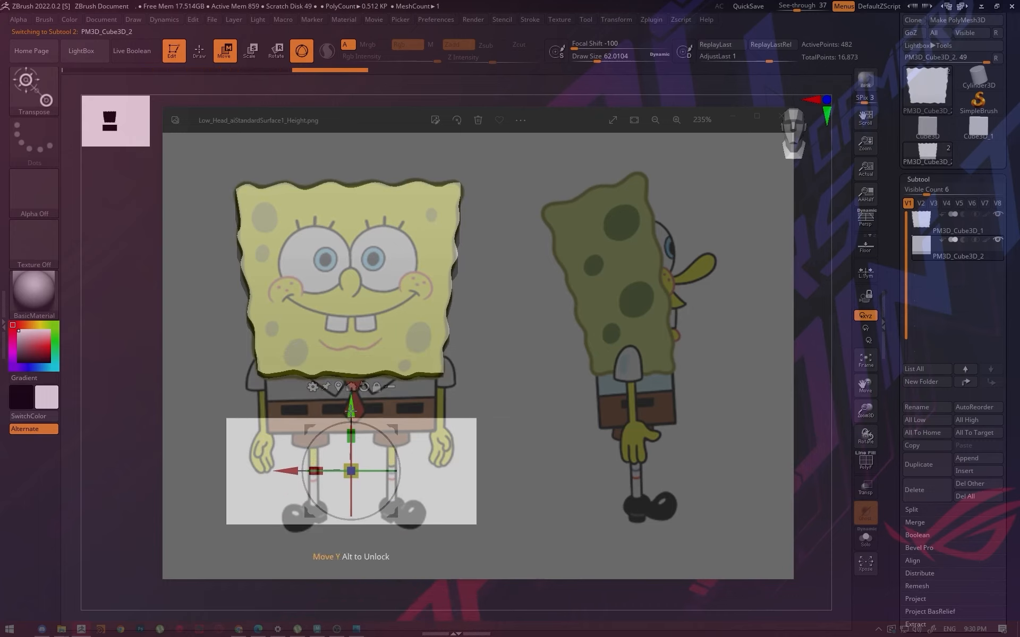
left_click_drag(350, 409, 352, 335)
left_click_drag(352, 393, 359, 399)
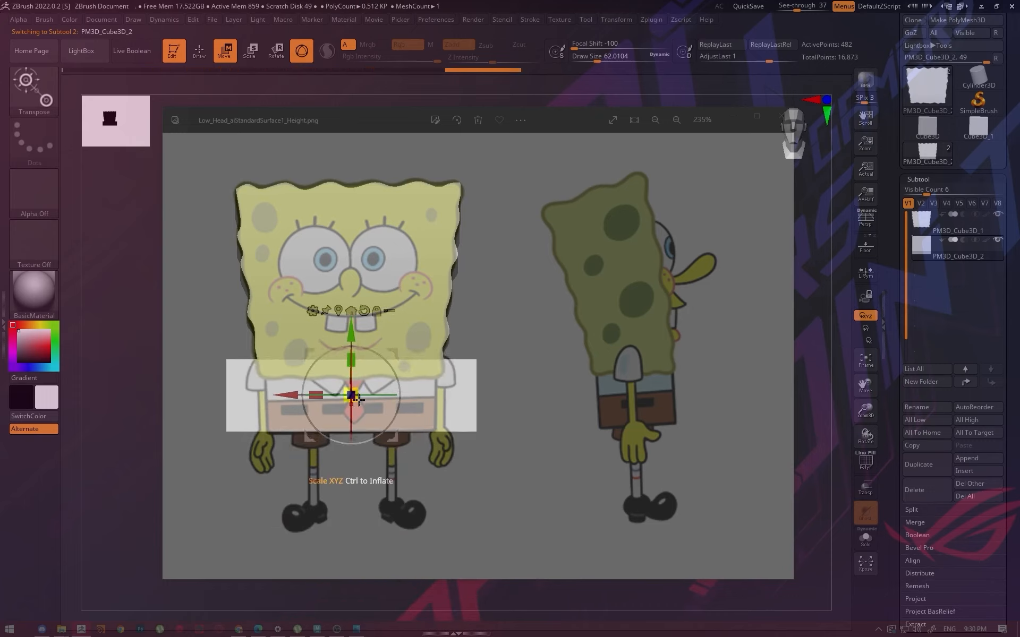
mouse_move(351, 332)
left_mouse_down()
mouse_move(355, 348)
mouse_move(361, 340)
left_mouse_up()
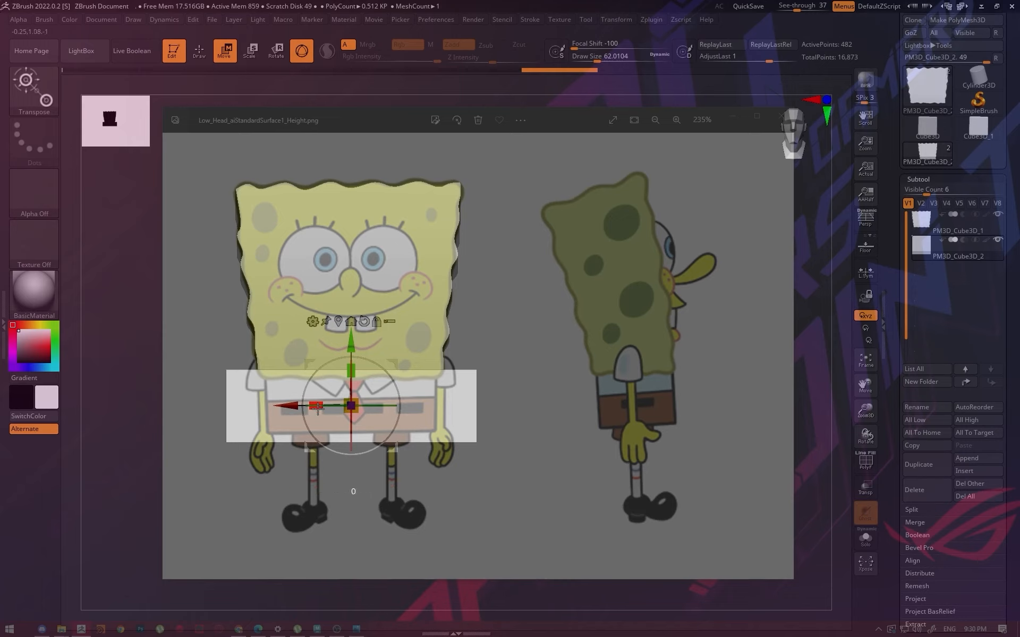
left_click_drag(317, 406, 359, 388)
mouse_move(353, 340)
left_mouse_down()
mouse_move(352, 321)
mouse_move(353, 336)
left_mouse_up()
key("q")
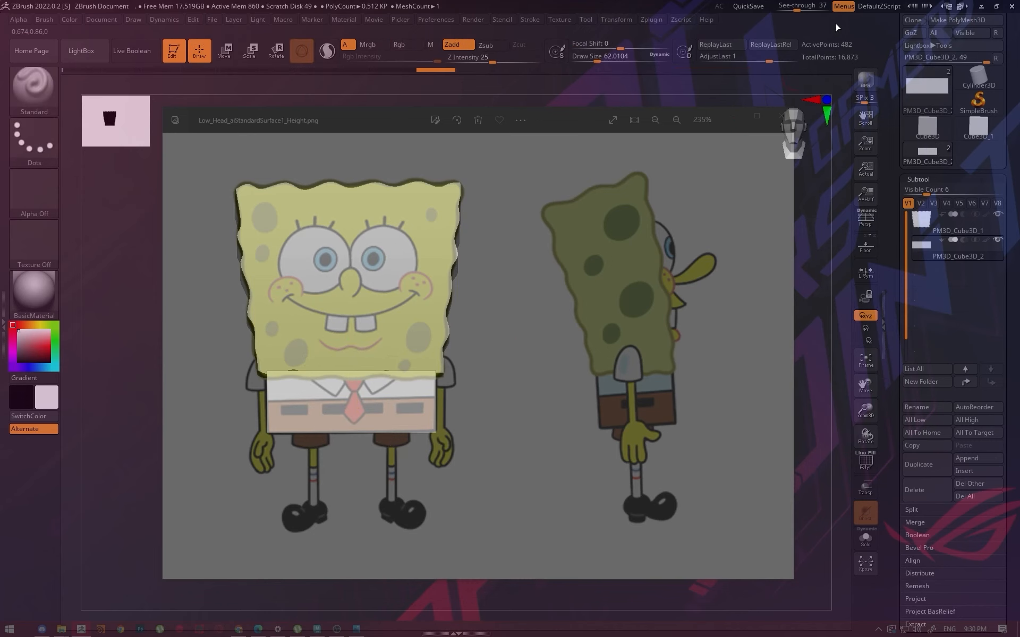
Hide the reference, reduce the lower body block's depth in side view, and shift it forward under the head
left_click(795, 7)
right_click_drag(707, 129, 559, 350, "shift")
key("r")
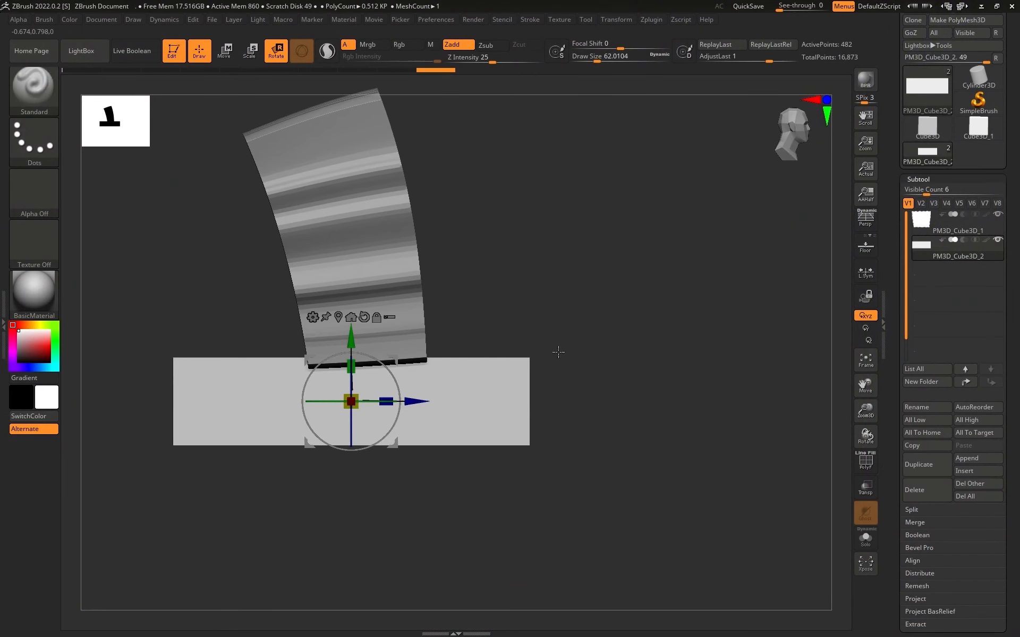
left_click_drag(385, 408, 351, 409)
key("w")
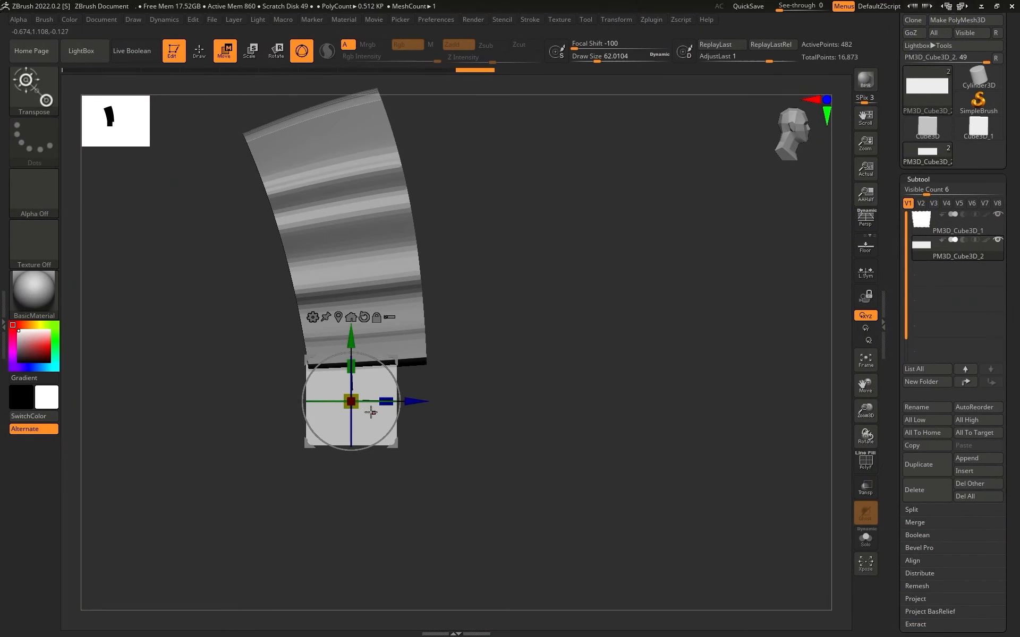
left_click_drag(423, 404, 427, 410)
Set See-through to 55 and widen the lower body block in front view to better match the head's bottom edge
key("alt+Tab")
left_click(308, 165)
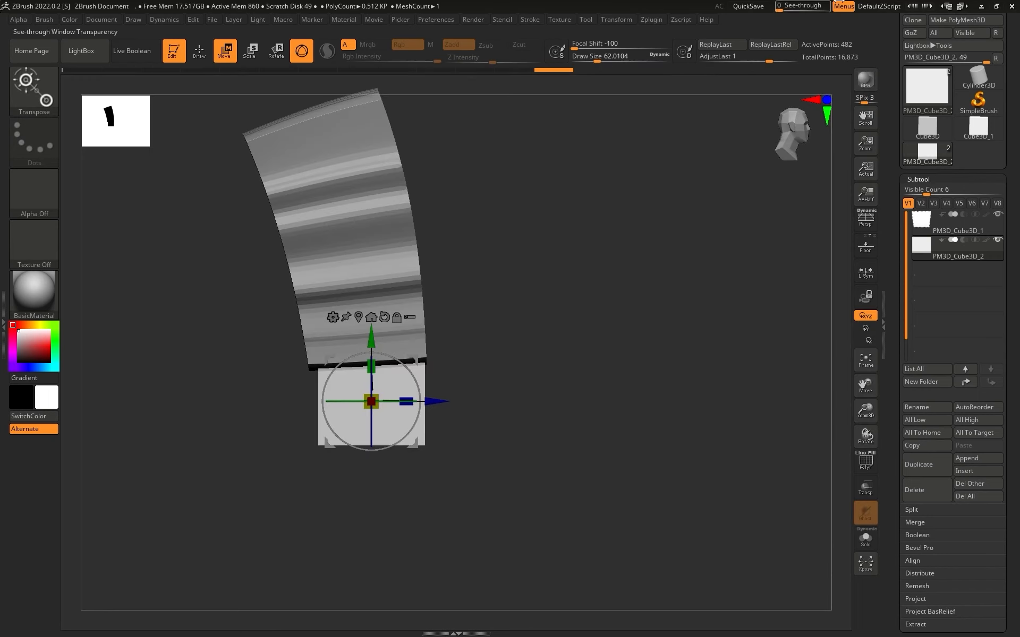
left_click_drag(778, 7, 806, 12)
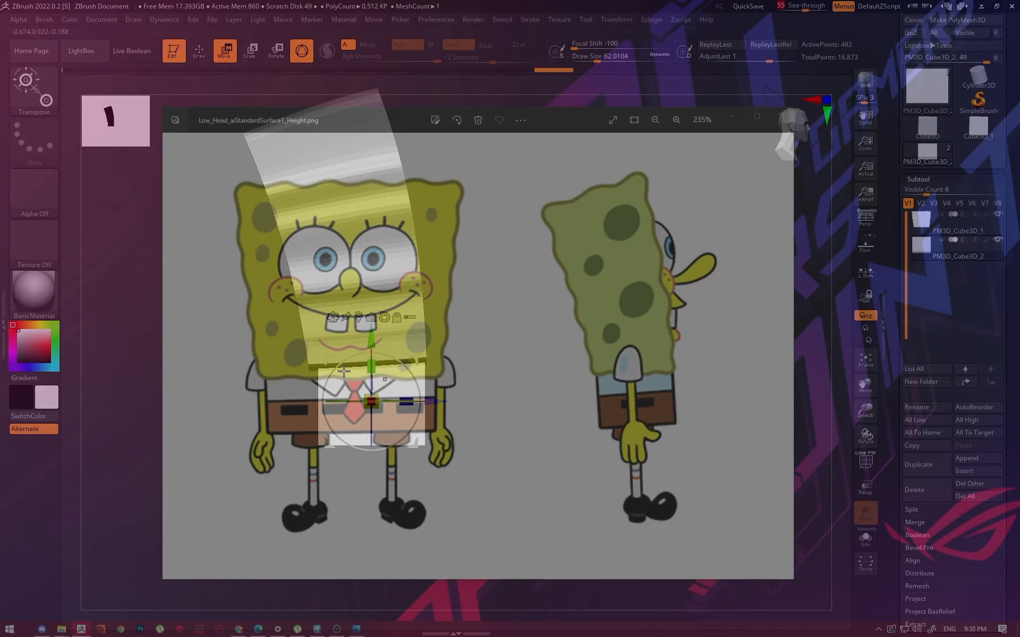
left_click_drag(614, 392, 572, 392)
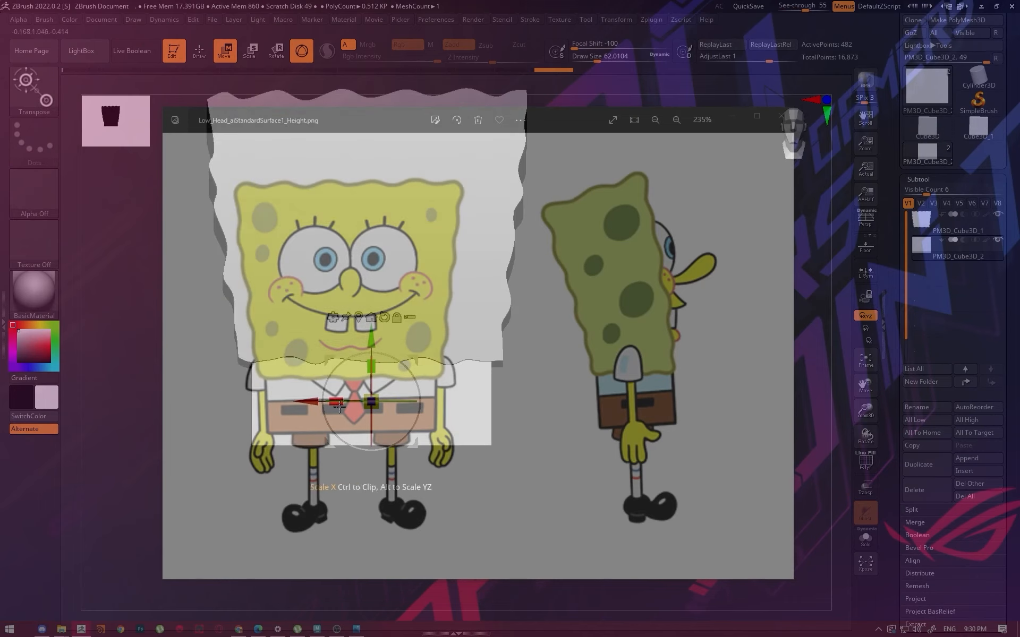
mouse_move(339, 406)
left_mouse_down()
mouse_move(637, 414)
mouse_move(566, 414)
left_mouse_up()
key("q")
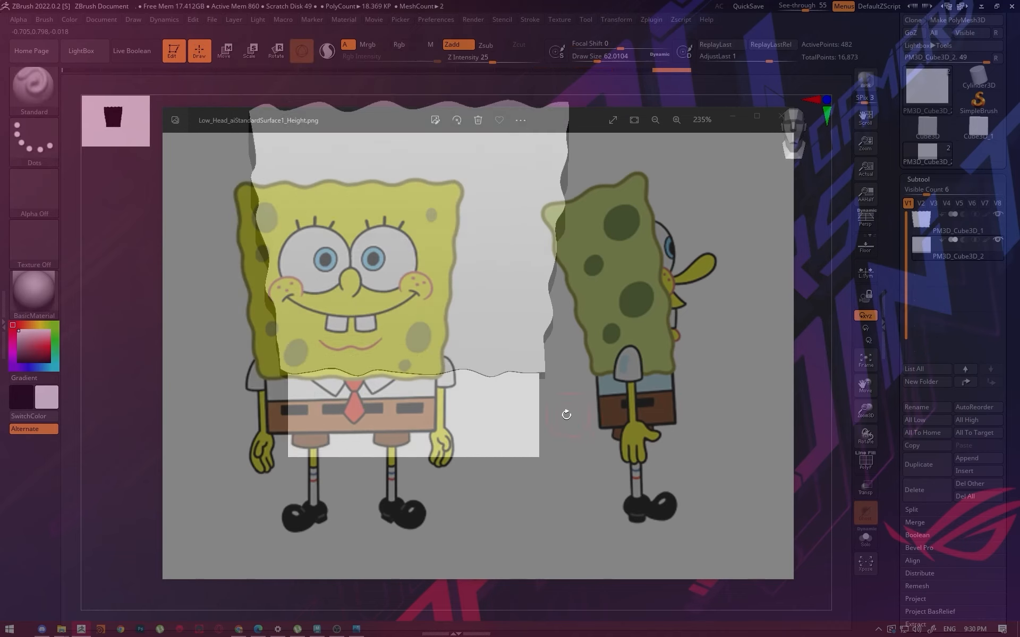
key("r")
key("q")
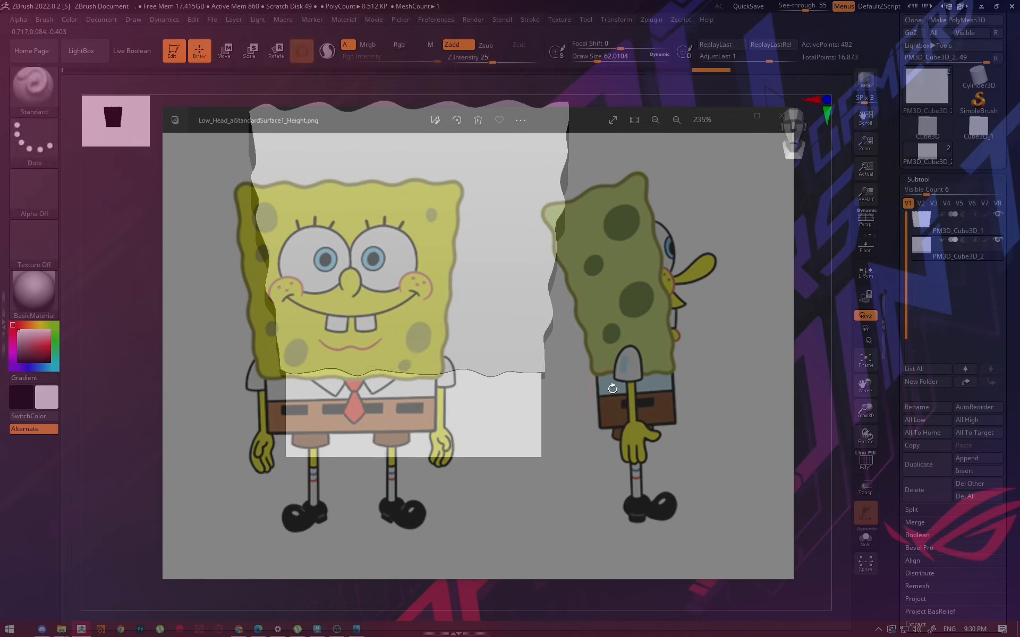
Align the model with the side reference, then shift and slightly tilt the lower body block to match the shirt and pants
left_click_drag(612, 388, 766, 410)
key("w")
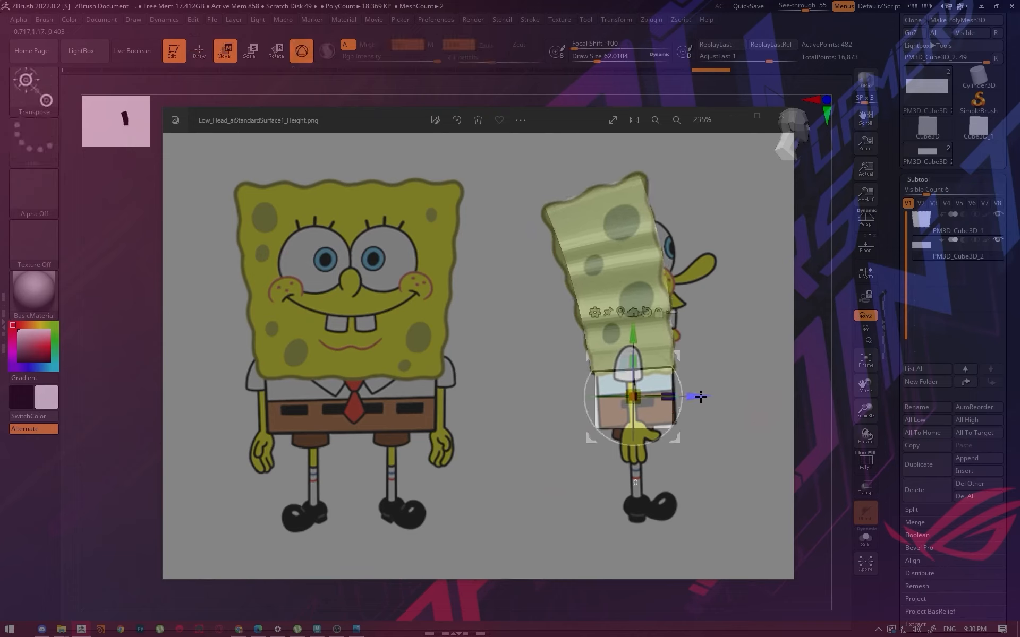
left_click_drag(700, 396, 700, 401)
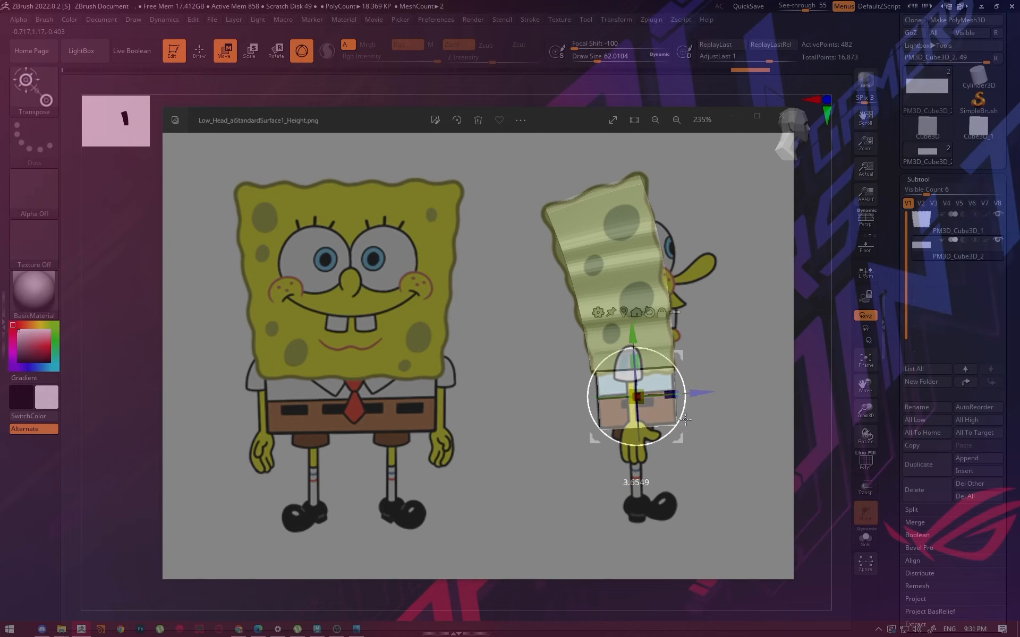
key("q")
key("ctrl+z")
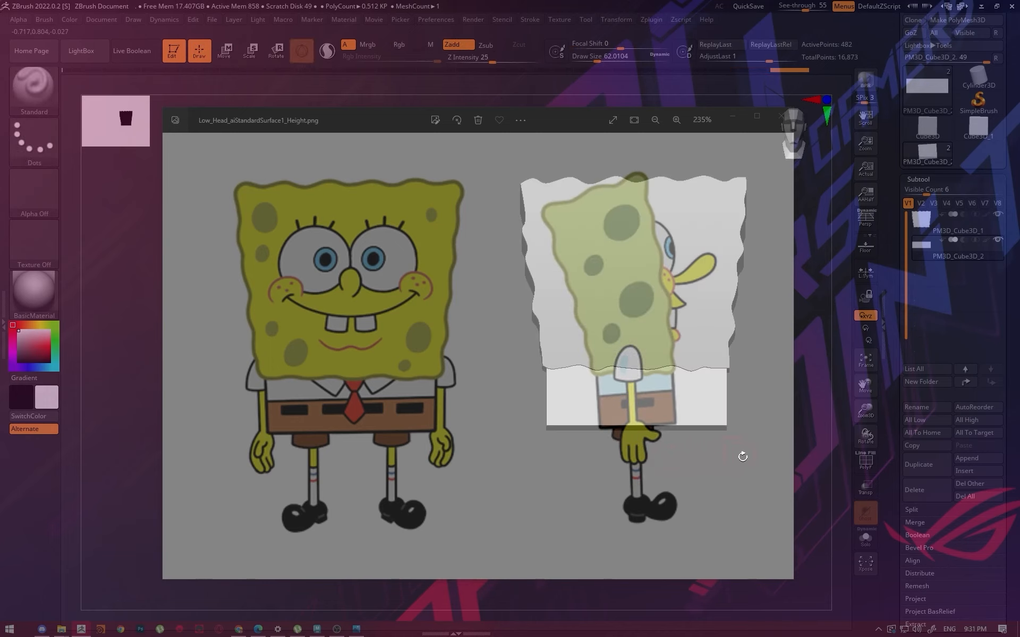
key("ctrl+shift+z")
key("w")
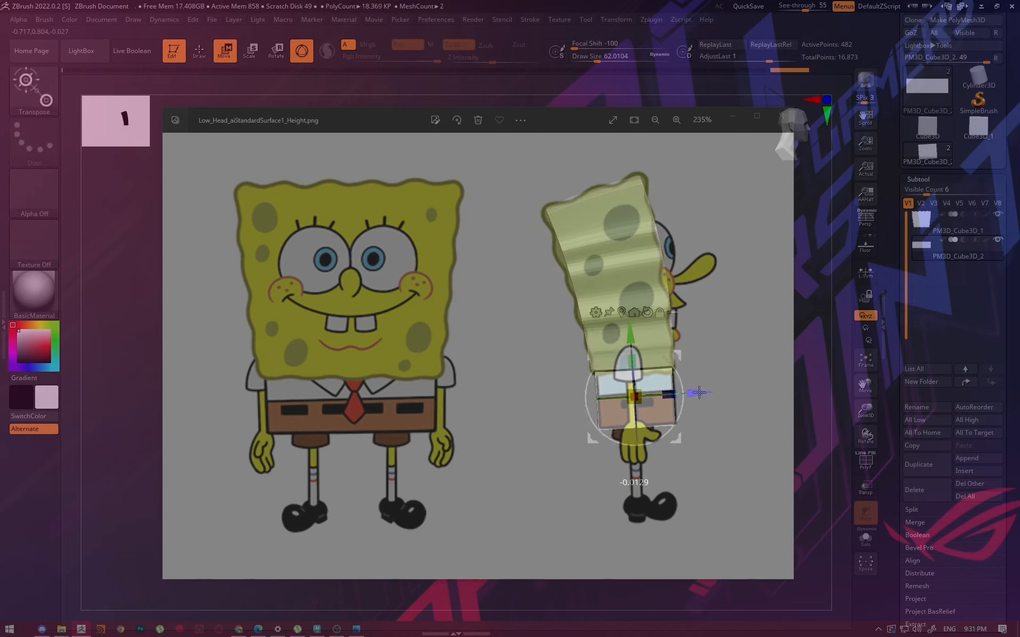
key("q")
key("ctrl+z")
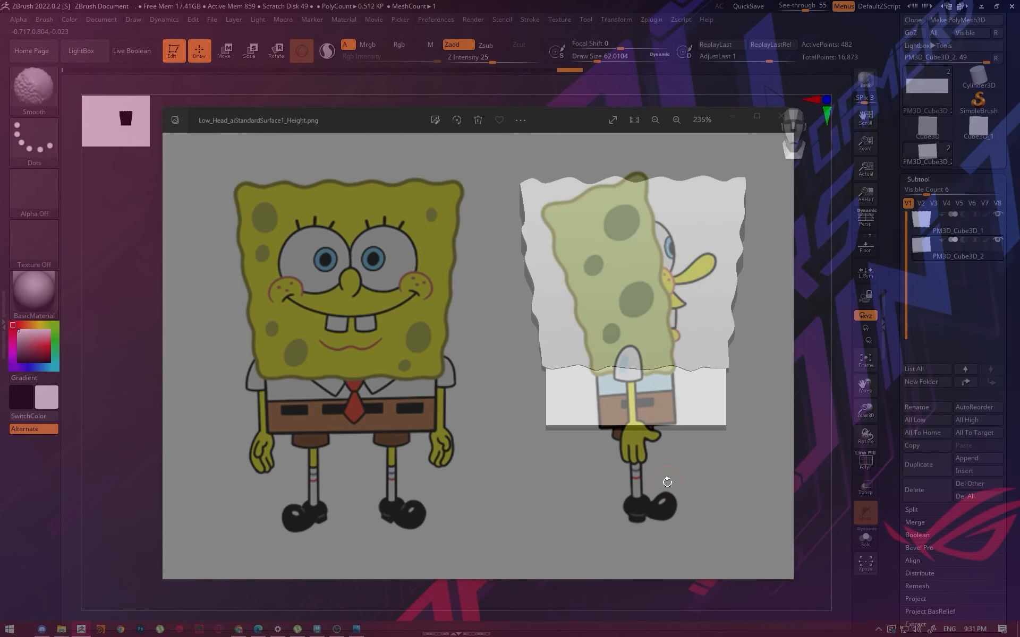
key("ctrl+shift+z")
Hide the reference and DynaMesh the lower body block, trying resolution 56 first and settling on 80
left_click_drag(805, 10, 776, 9)
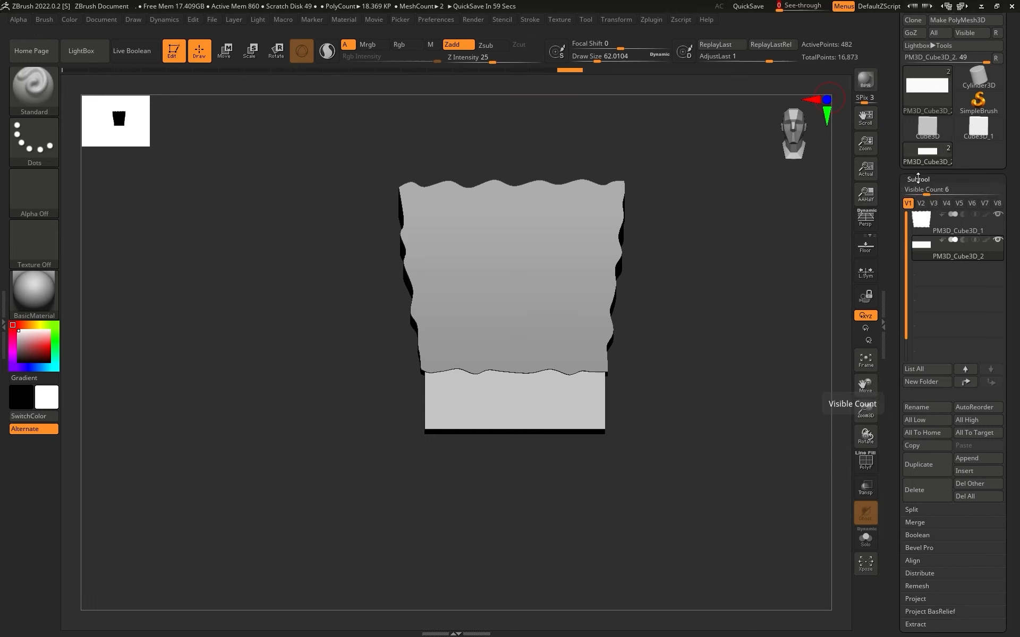
left_click(918, 179)
left_click(921, 192)
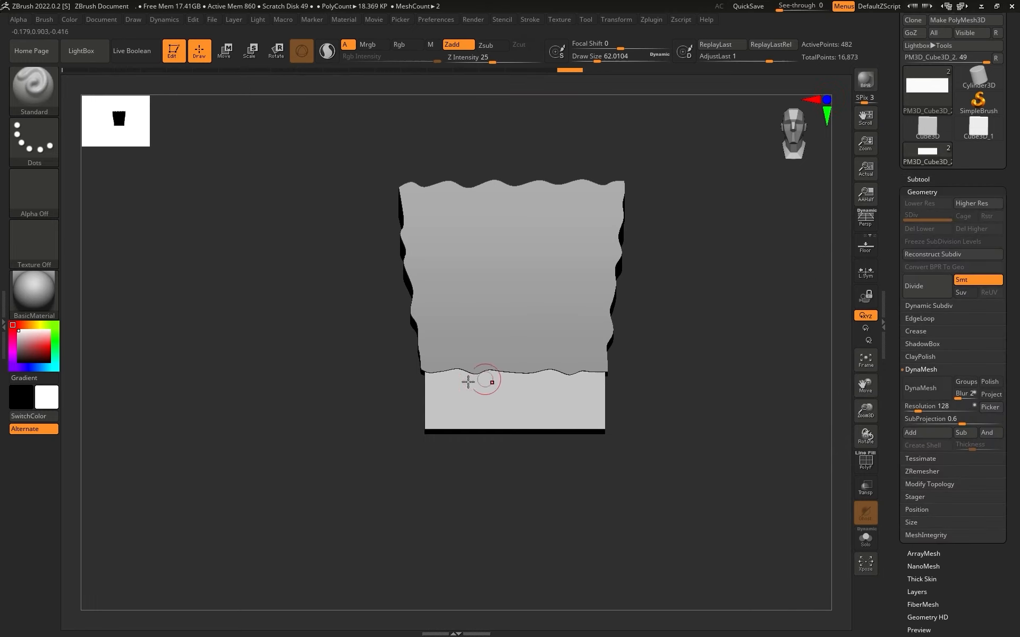
left_click_drag(916, 410, 914, 410)
left_click(922, 397)
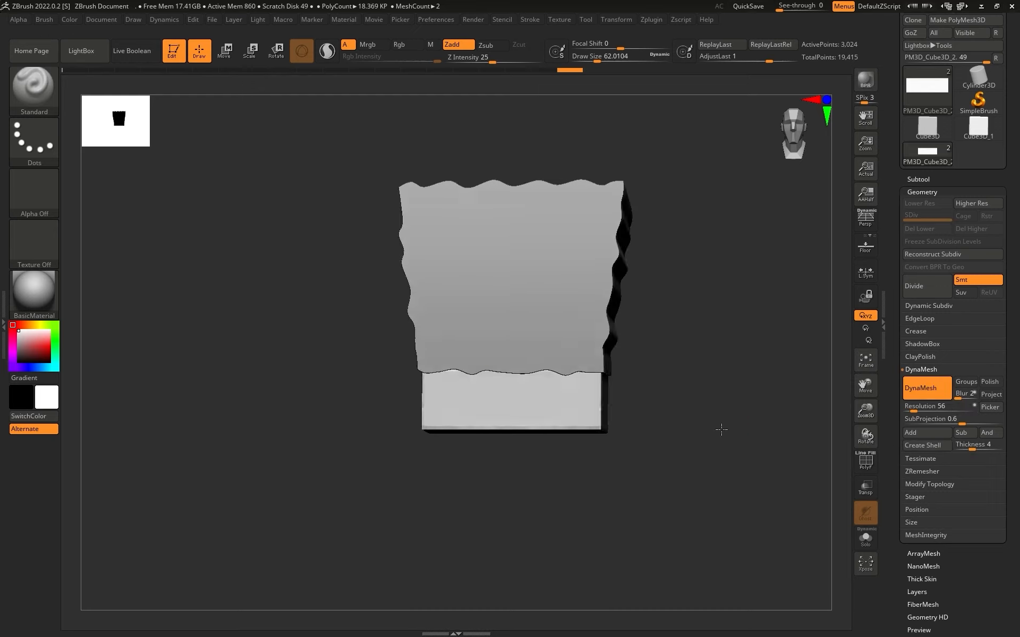
left_click_drag(719, 425, 661, 432)
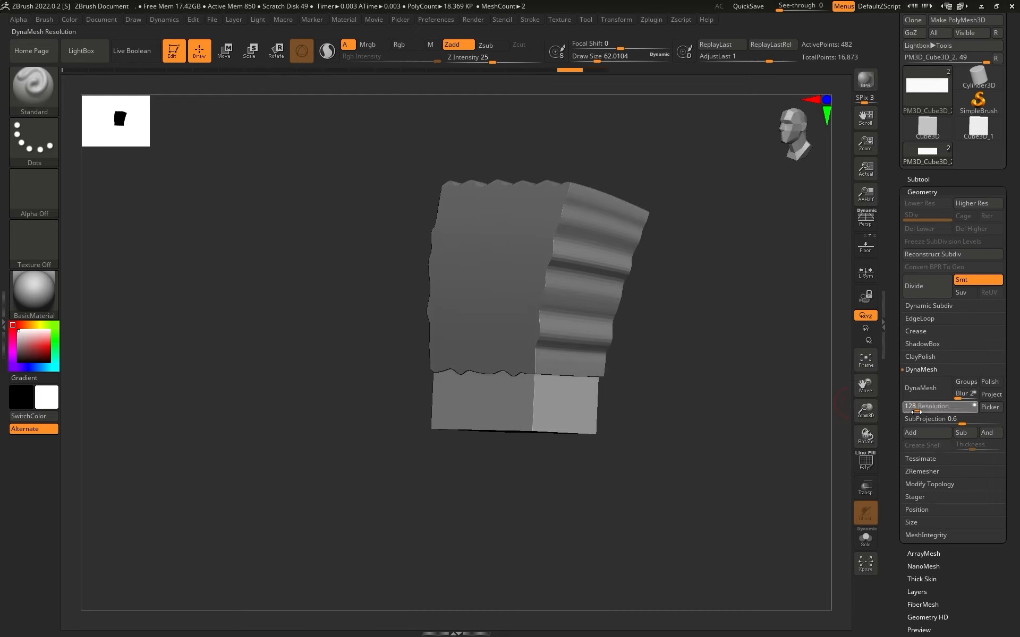
left_click(923, 388)
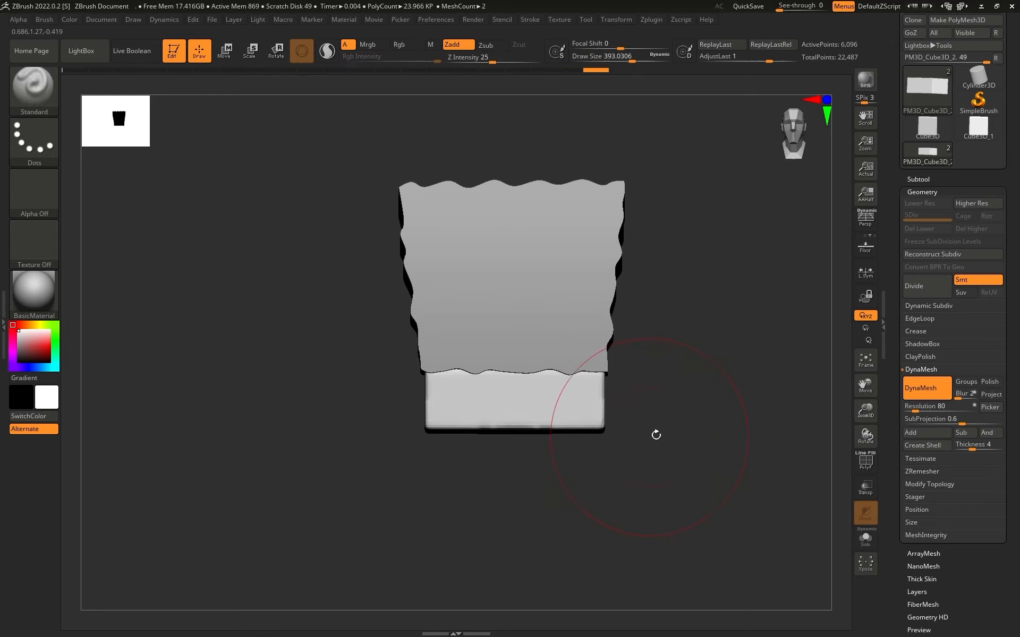
Scale the lower body block's depth to about 0.99 while checking its fit against the head from underneath
mouse_move(656, 433)
left_mouse_down()
mouse_move(604, 422)
mouse_move(713, 457)
mouse_move(678, 401)
mouse_move(639, 505)
mouse_move(681, 312)
mouse_move(745, 420)
mouse_move(747, 314)
mouse_move(758, 301)
left_mouse_up()
key("r")
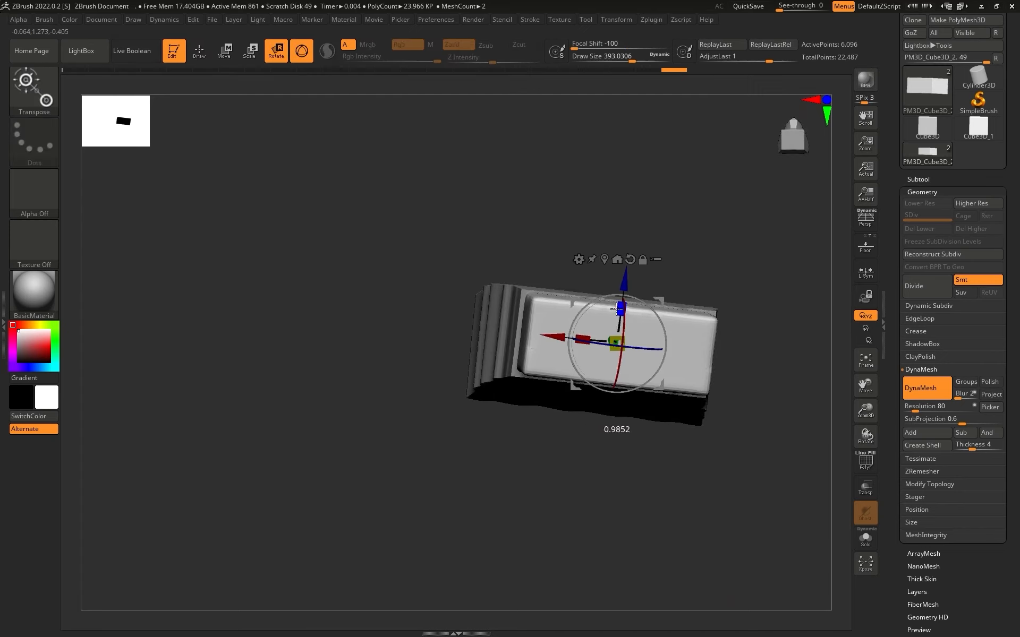
key("q")
left_click_drag(674, 241, 628, 286, "shift")
Select the head subtool and re-DynaMesh it at resolution 104
left_click(629, 287, "alt")
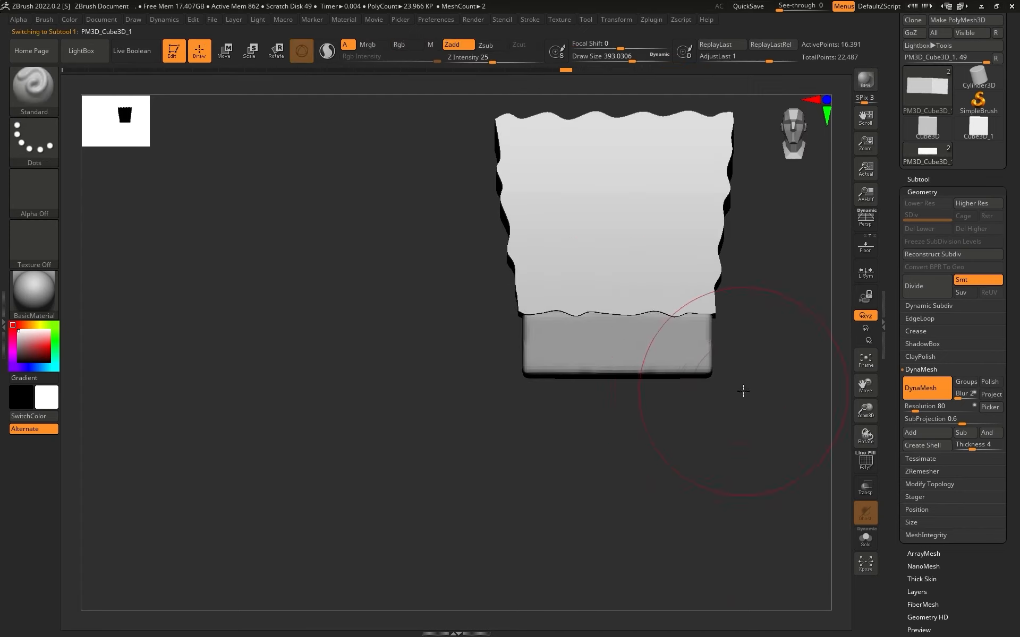
left_click_drag(743, 391, 751, 442)
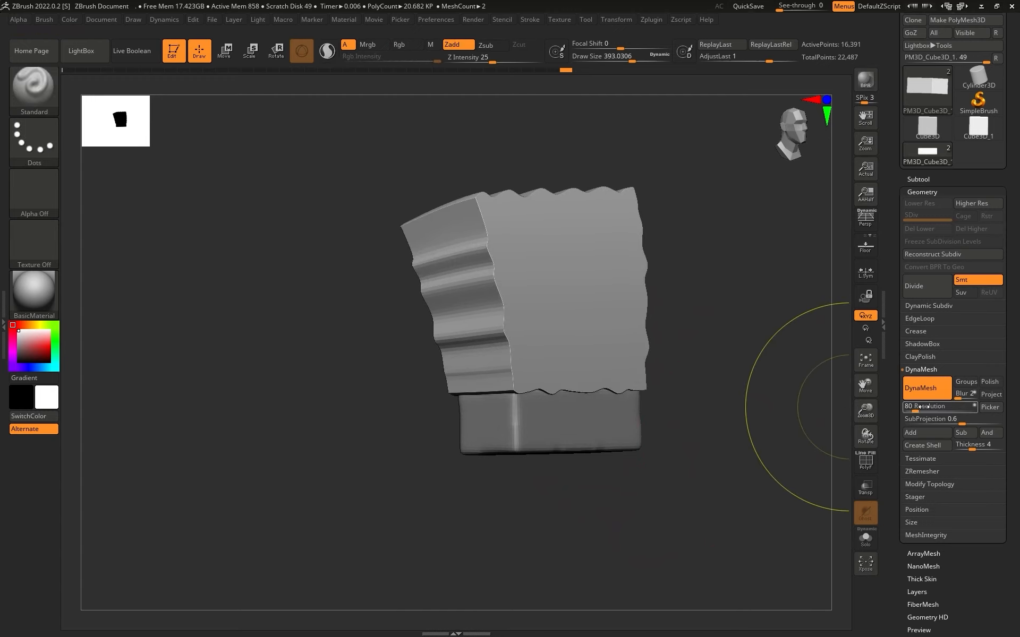
left_click_drag(914, 409, 917, 410)
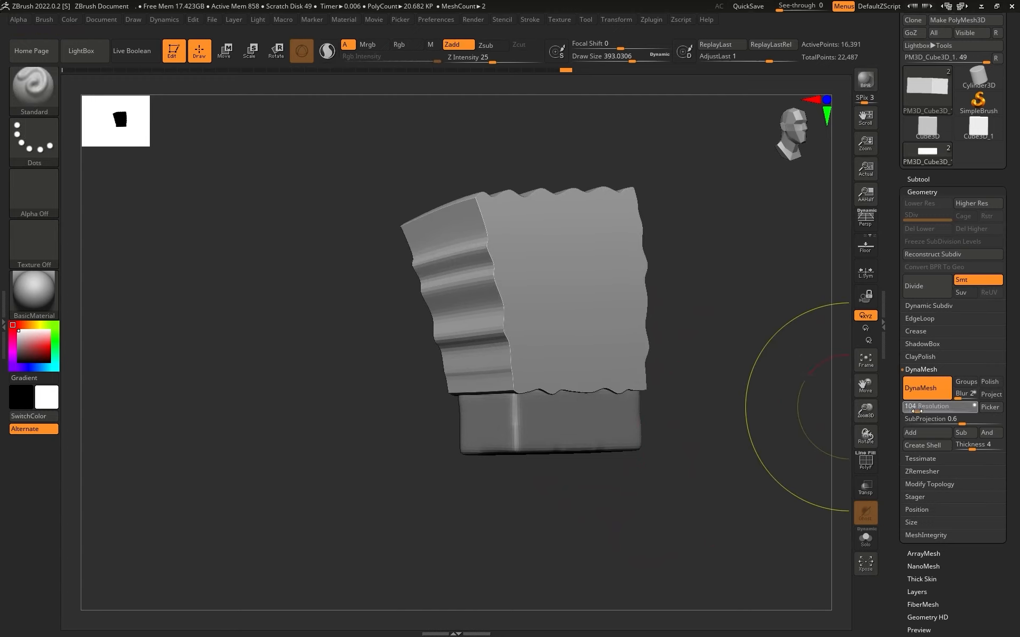
left_click_drag(743, 425, 741, 429, "ctrl")
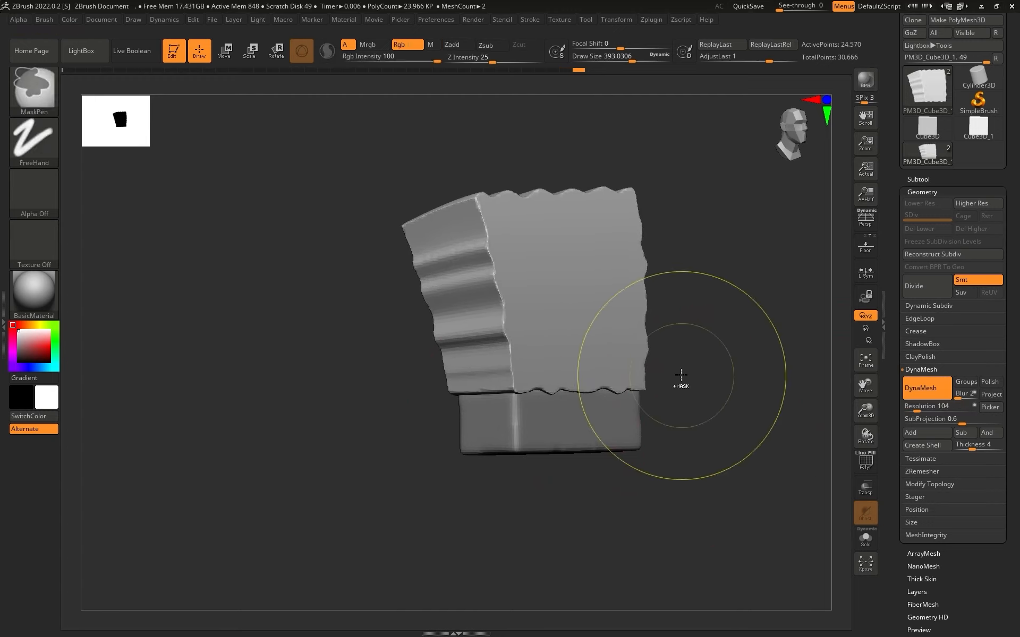
Smooth the wavy head's vertical edges and top edge on both sides with the Smooth brush
left_click_drag(683, 376, 651, 387)
key("shift")
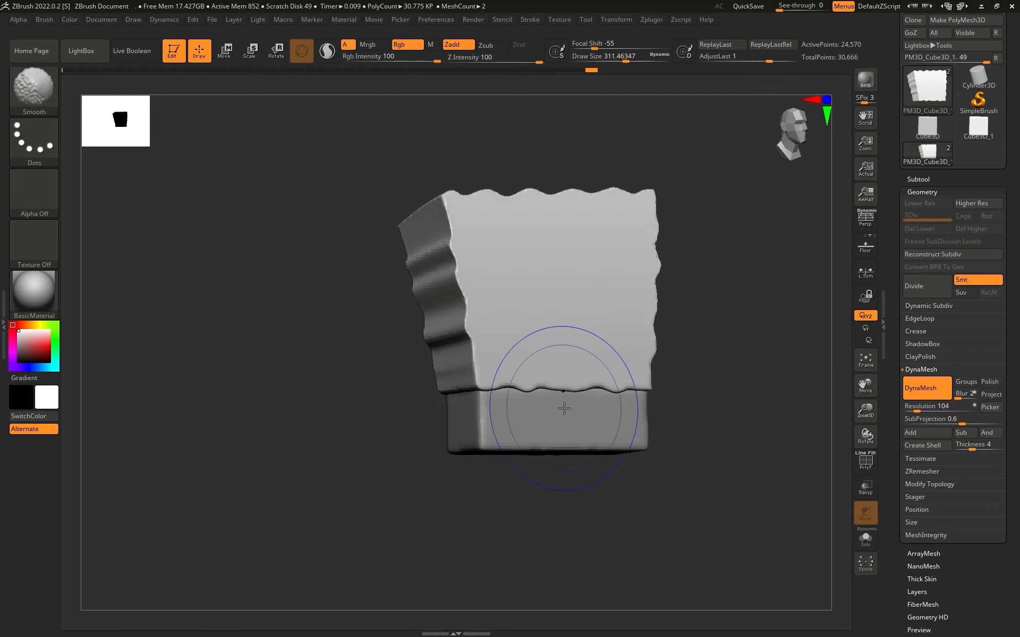
mouse_move(455, 298)
left_mouse_down("shift")
mouse_move(440, 234)
mouse_move(433, 241)
mouse_move(485, 198)
mouse_move(536, 197)
left_mouse_up("shift")
mouse_move(701, 262)
left_mouse_down("shift")
mouse_move(733, 315)
mouse_move(664, 329)
left_mouse_up("shift")
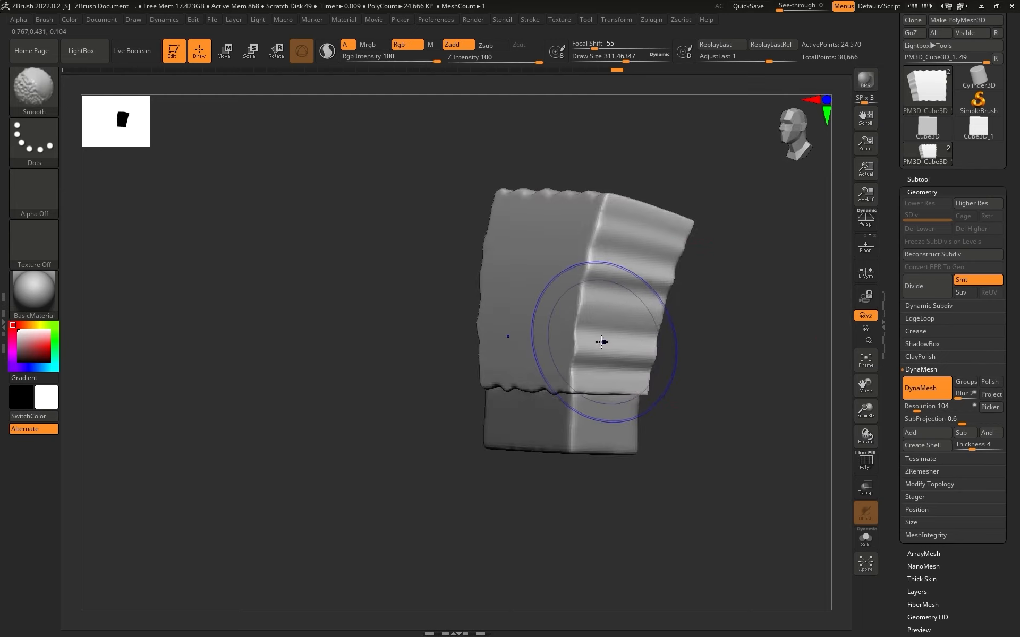
left_click_drag(603, 342, 661, 253, "shift")
mouse_move(738, 300)
left_mouse_down()
mouse_move(668, 285)
mouse_move(706, 234)
mouse_move(544, 330)
mouse_move(589, 325)
mouse_move(485, 321)
mouse_move(726, 425)
mouse_move(737, 342)
mouse_move(804, 353)
mouse_move(594, 389)
mouse_move(663, 440)
mouse_move(658, 480)
mouse_move(662, 435)
left_mouse_up()
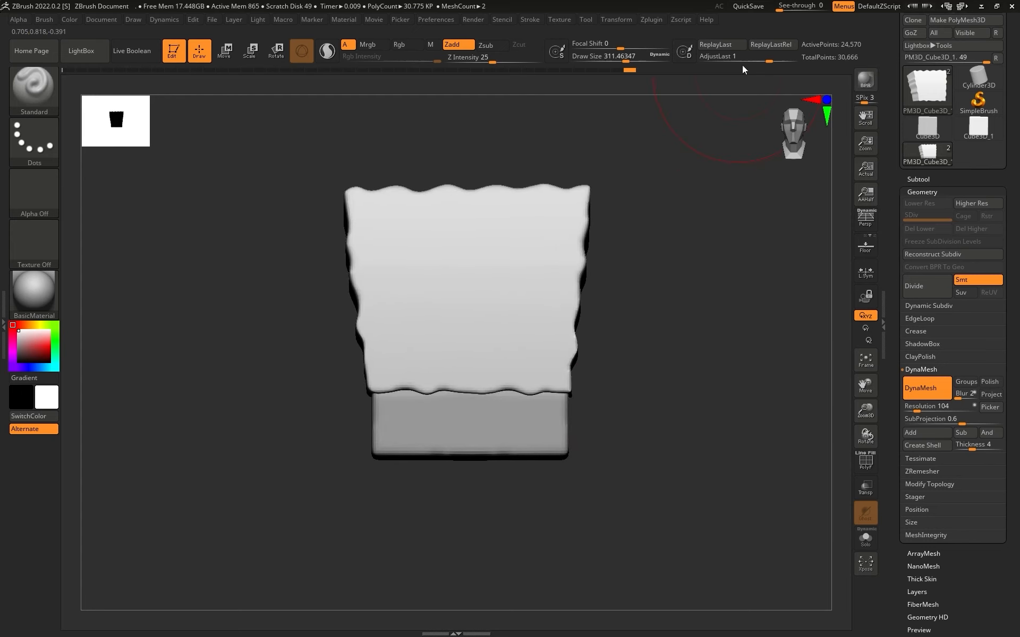
Overlay the front reference at See-through 54, aligned with the model, and append a Sphere3D subtool
left_click_drag(779, 6, 804, 7)
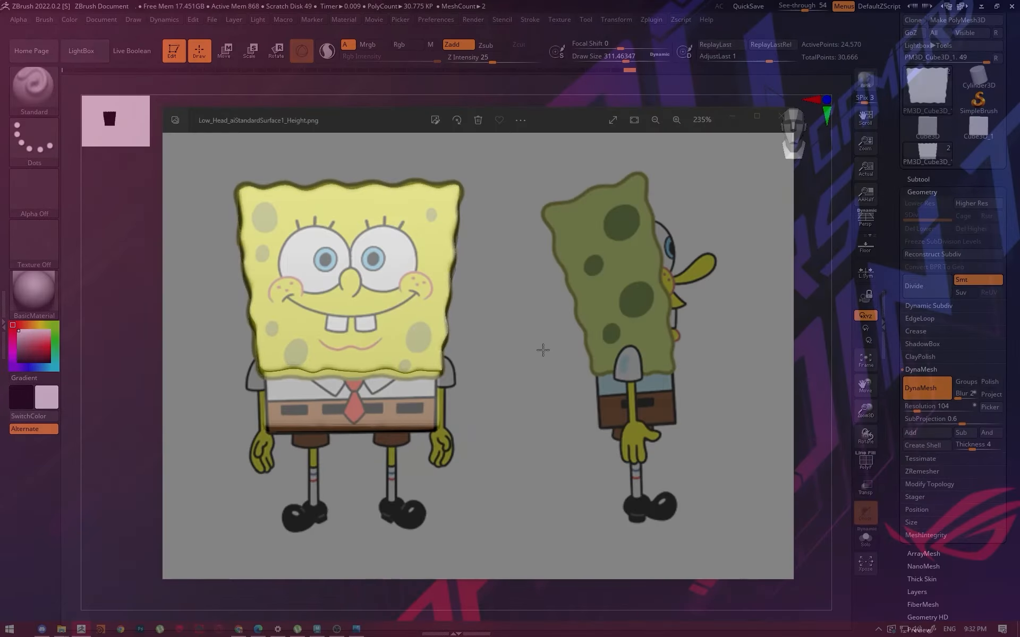
left_click_drag(241, 408, 238, 412)
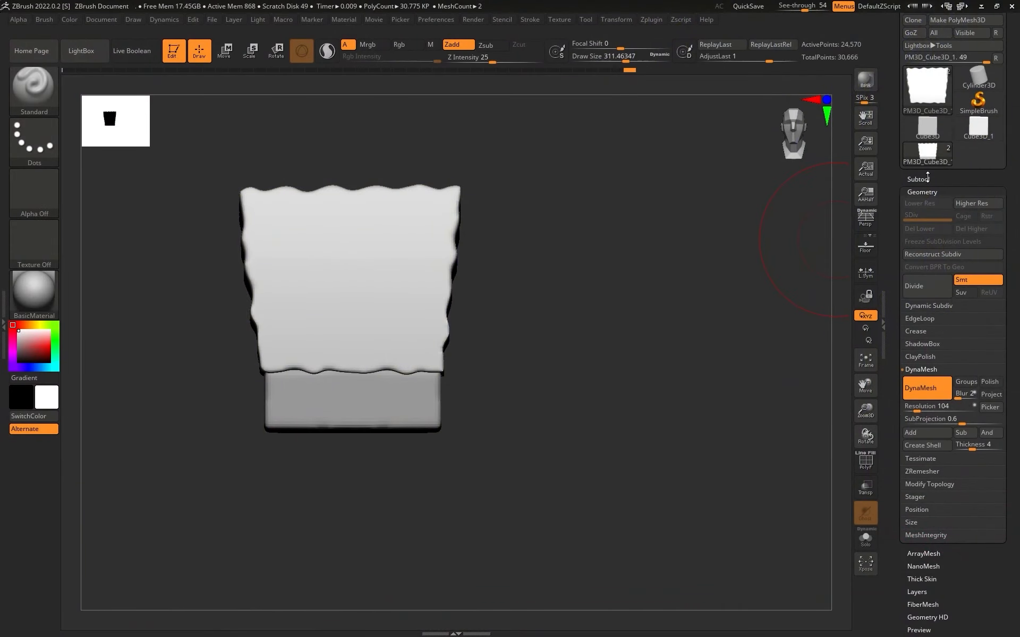
left_click(925, 179)
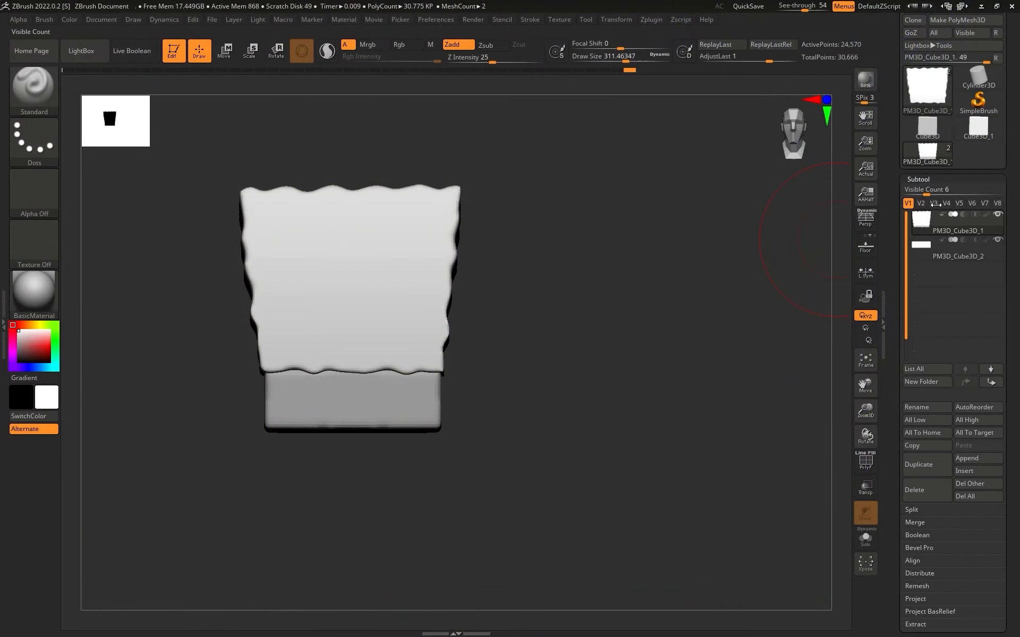
left_click(968, 461)
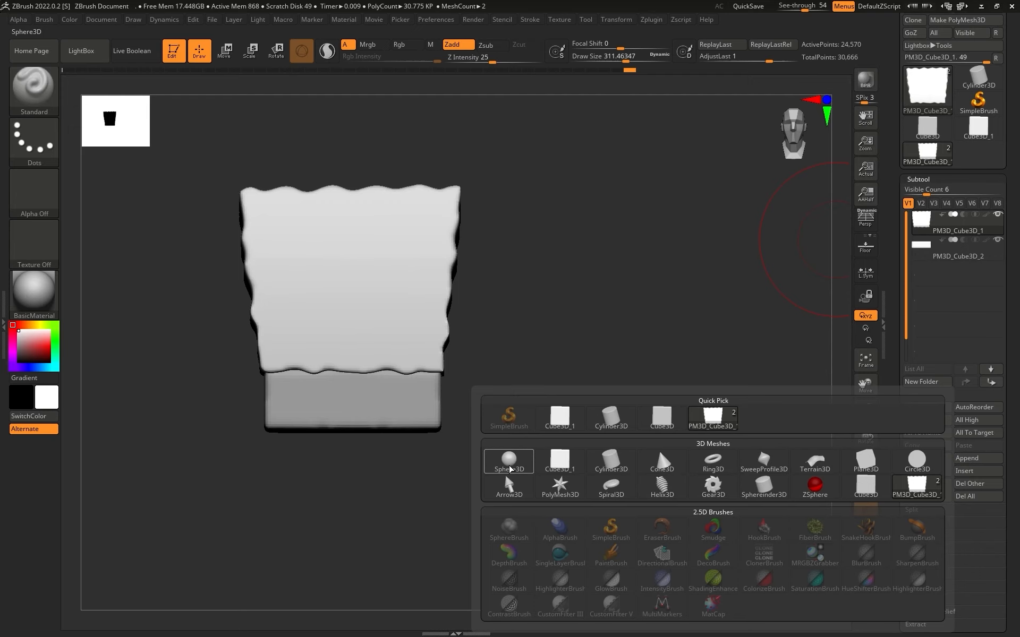
left_click(510, 468)
Shrink the new sphere and place it over the sleeve beside the head's lower corner, quick-saving the project along the way
key("w")
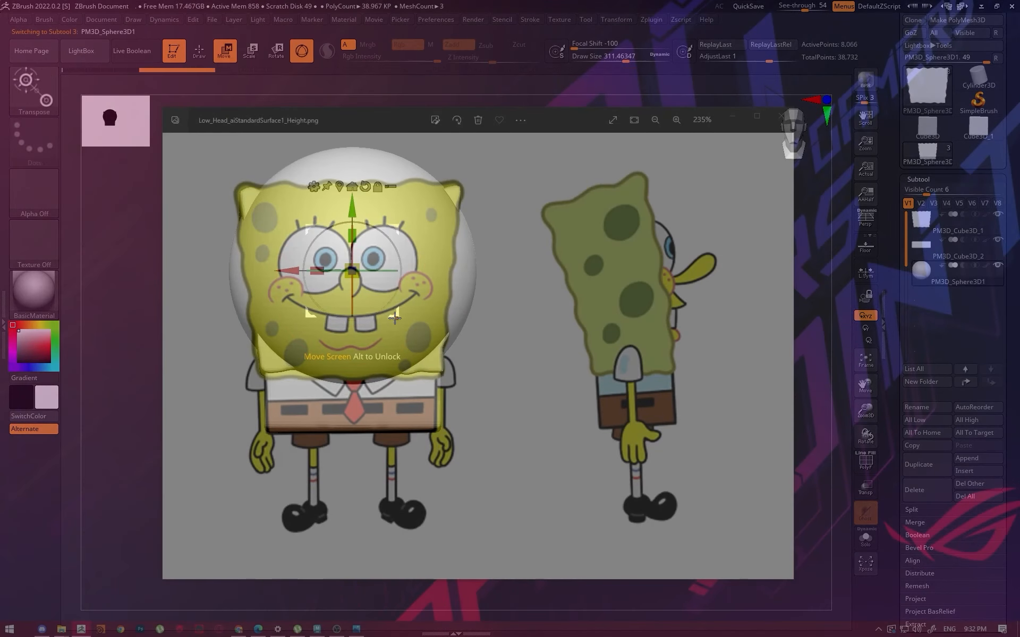
left_click_drag(395, 318, 560, 397)
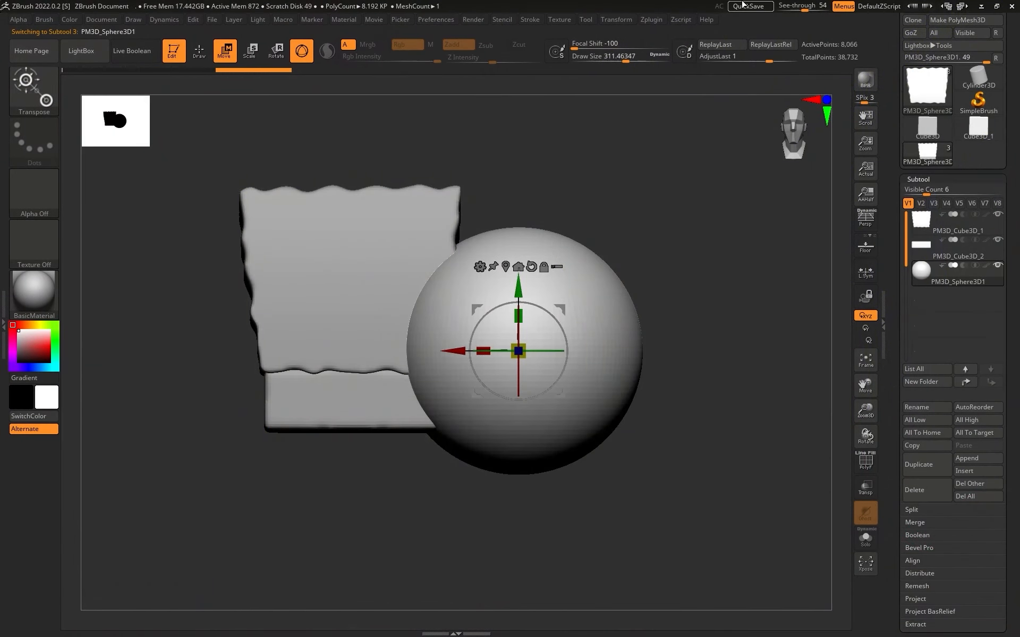
left_click(746, 5)
left_click_drag(527, 360, 482, 417)
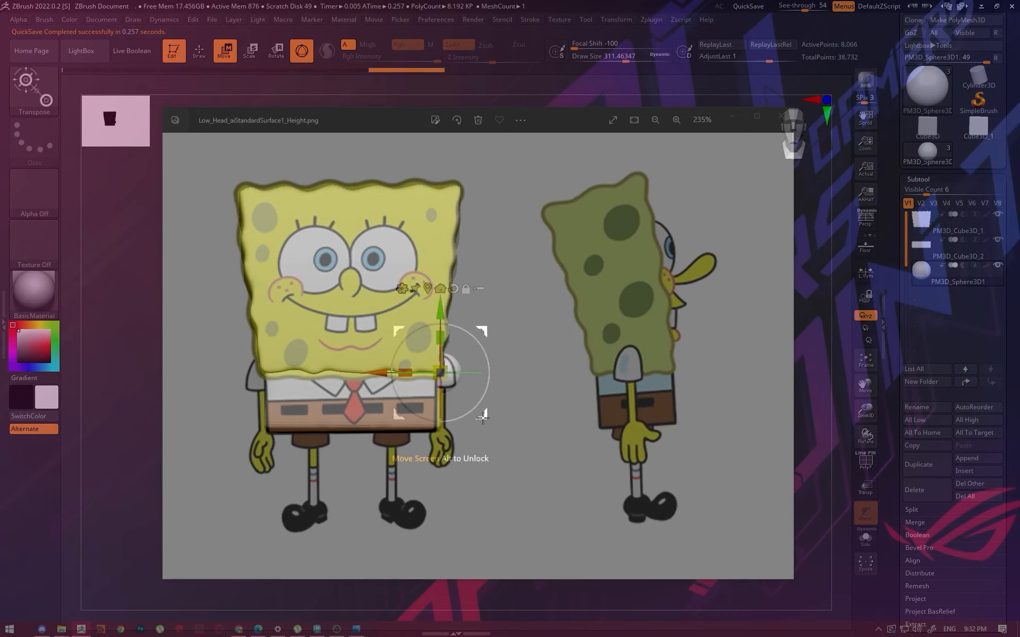
key("q")
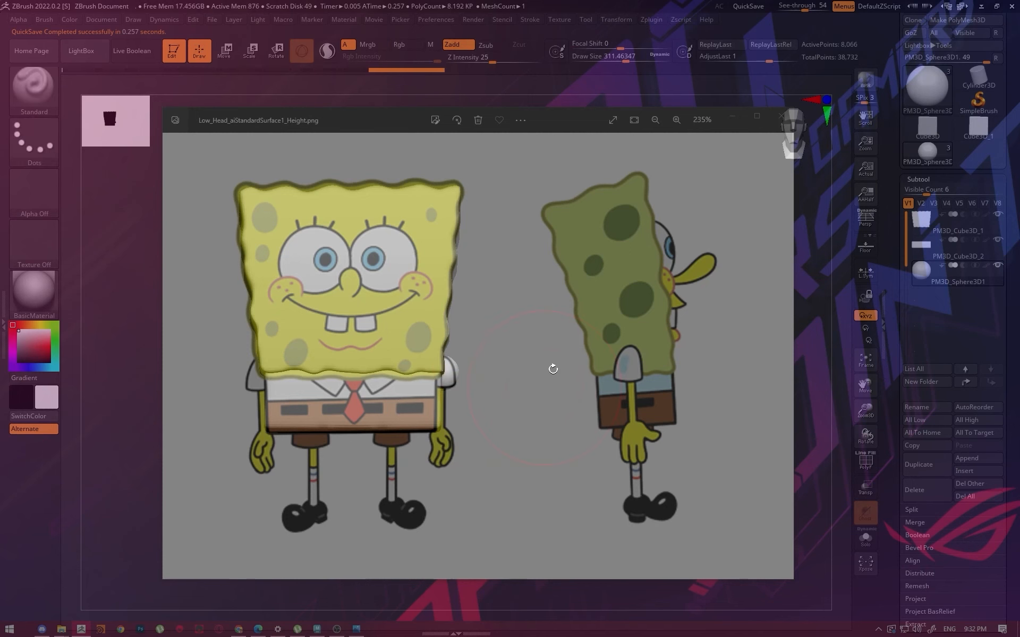
Enlarge the reference image to 379% around the lower body and match the model's on-screen size and position to it
key("alt+Tab")
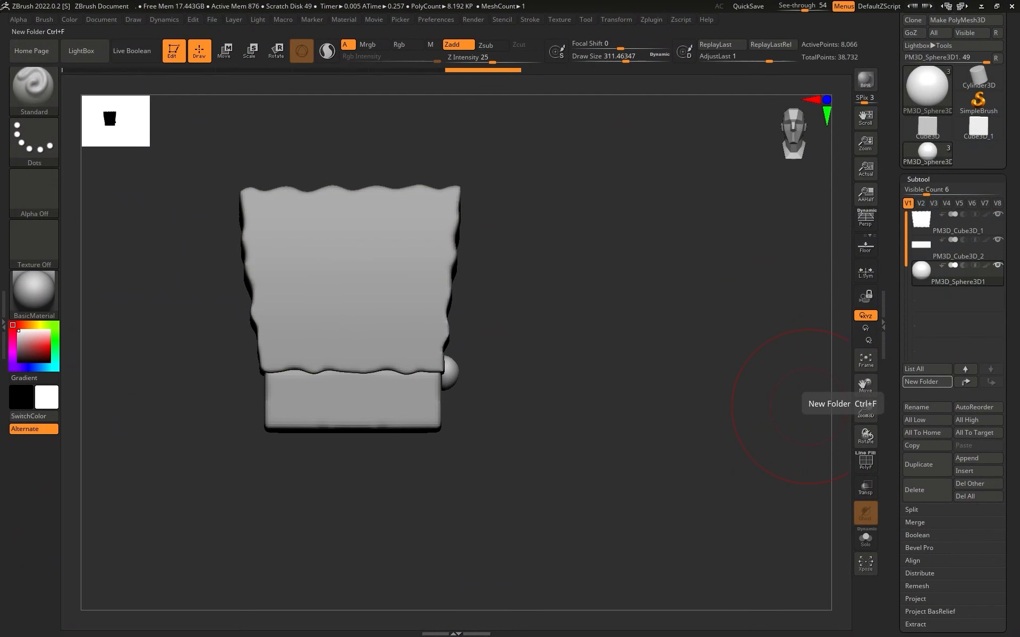
key("alt+Tab")
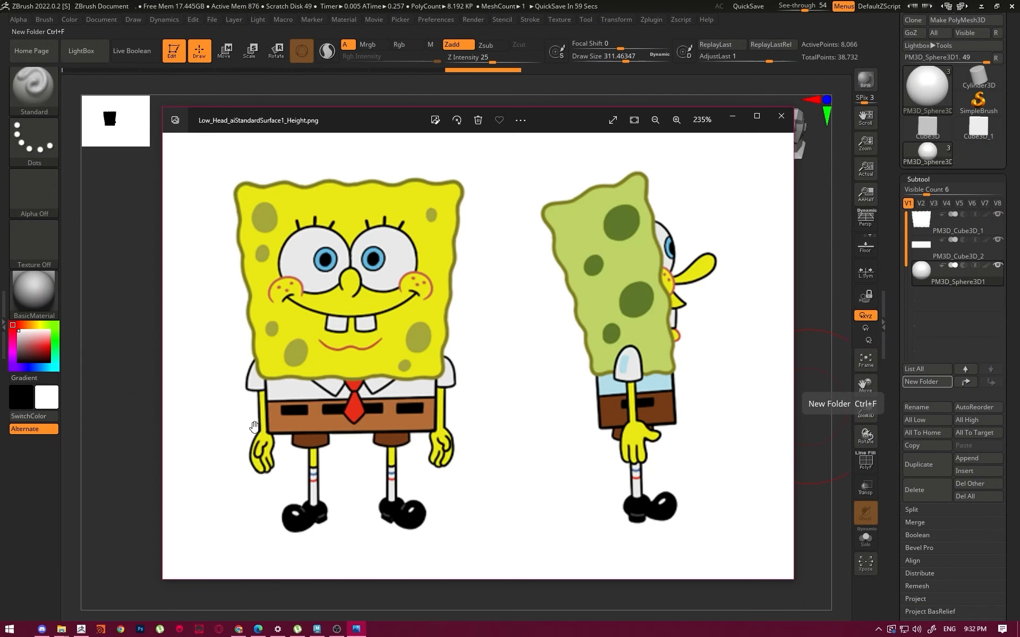
scroll(254, 426, "up", 3)
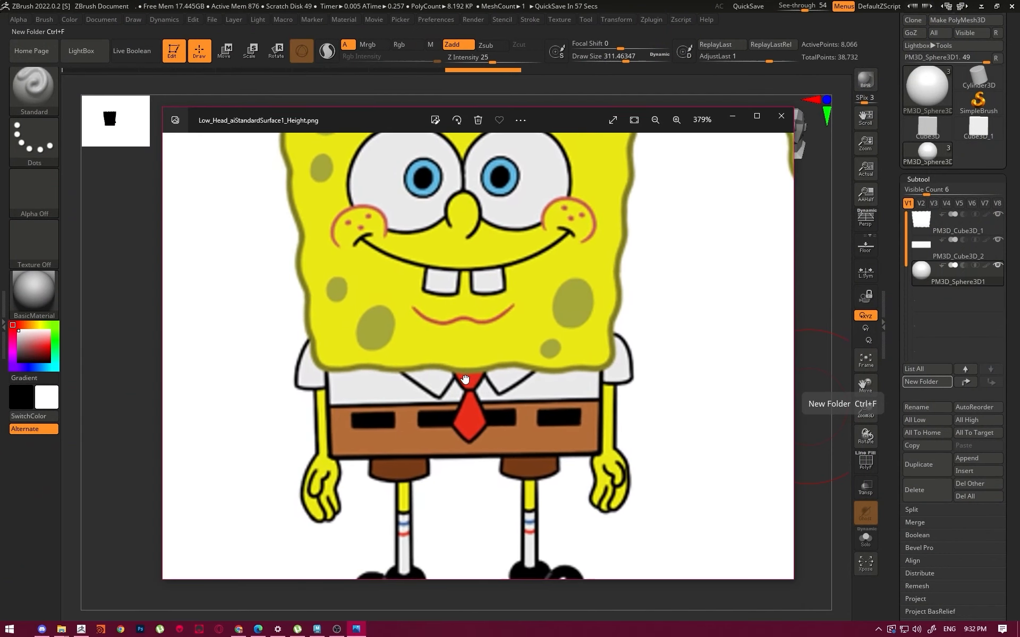
key("alt+Tab")
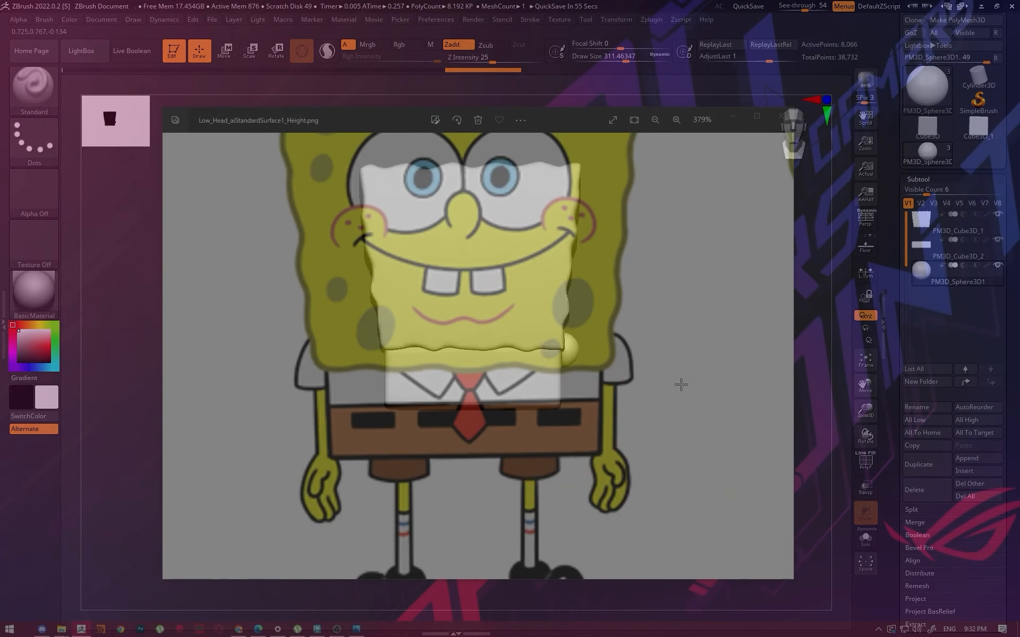
left_click_drag(681, 384, 704, 417, "alt")
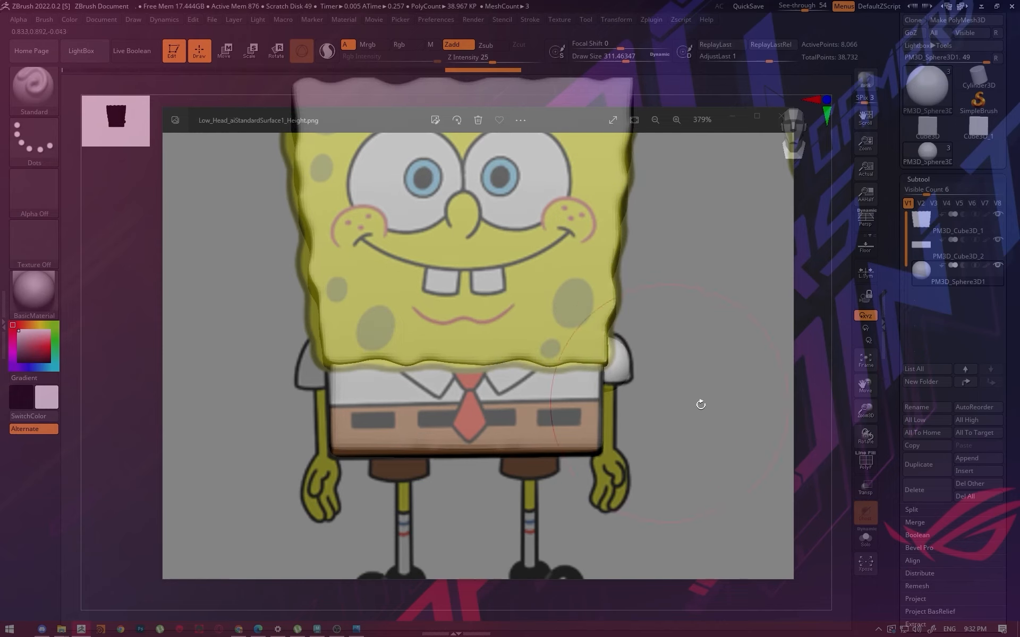
key("w")
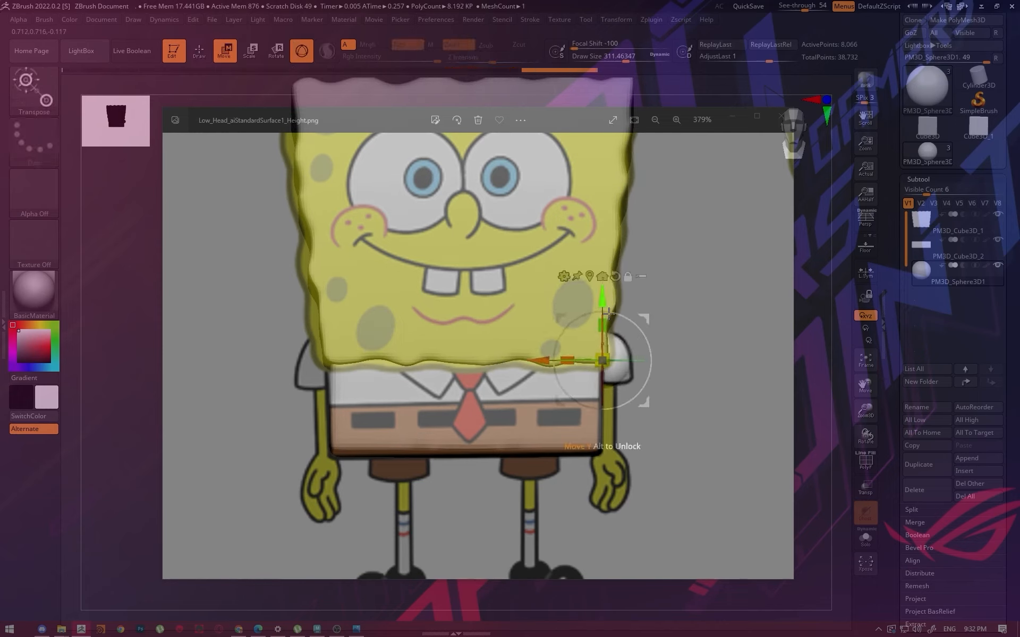
key("q")
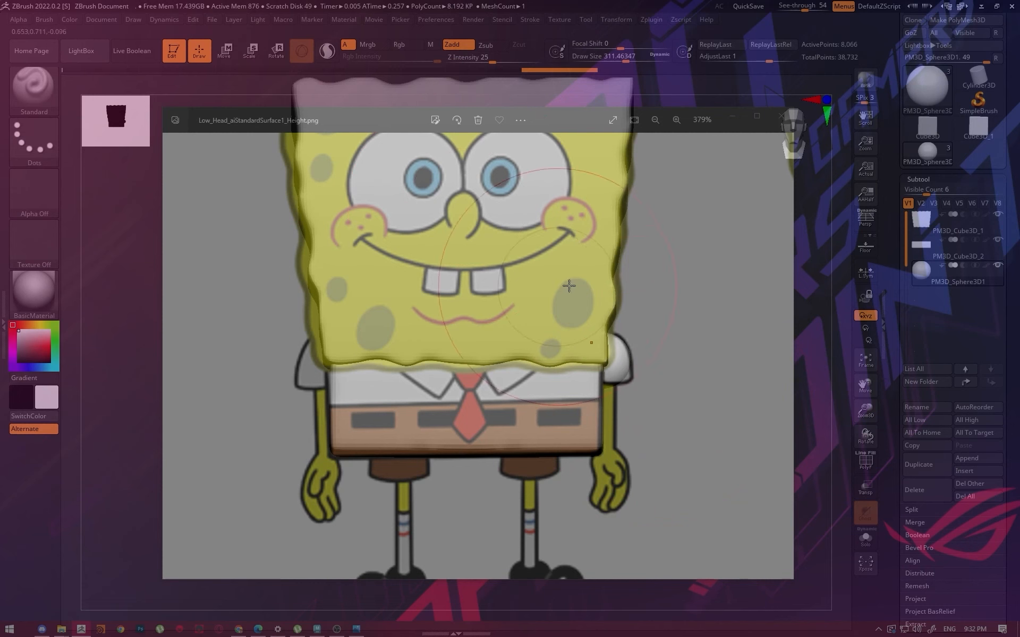
Lower See-through to 22 and reshape the sphere with the Move brush to follow the sleeve's outline in the reference
left_click_drag(804, 8, 789, 7)
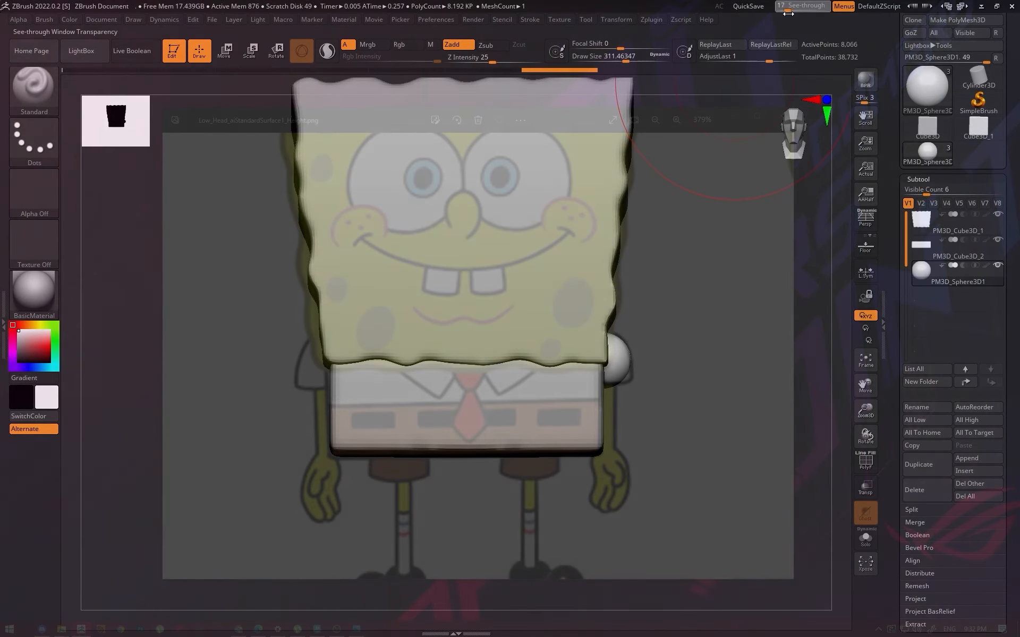
key("b")
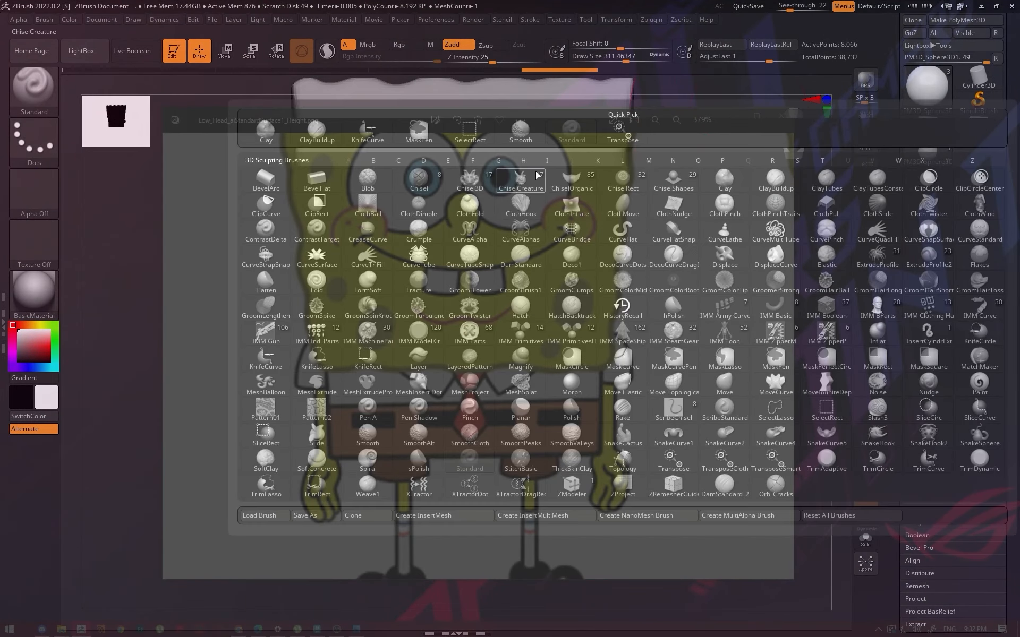
left_click(726, 382)
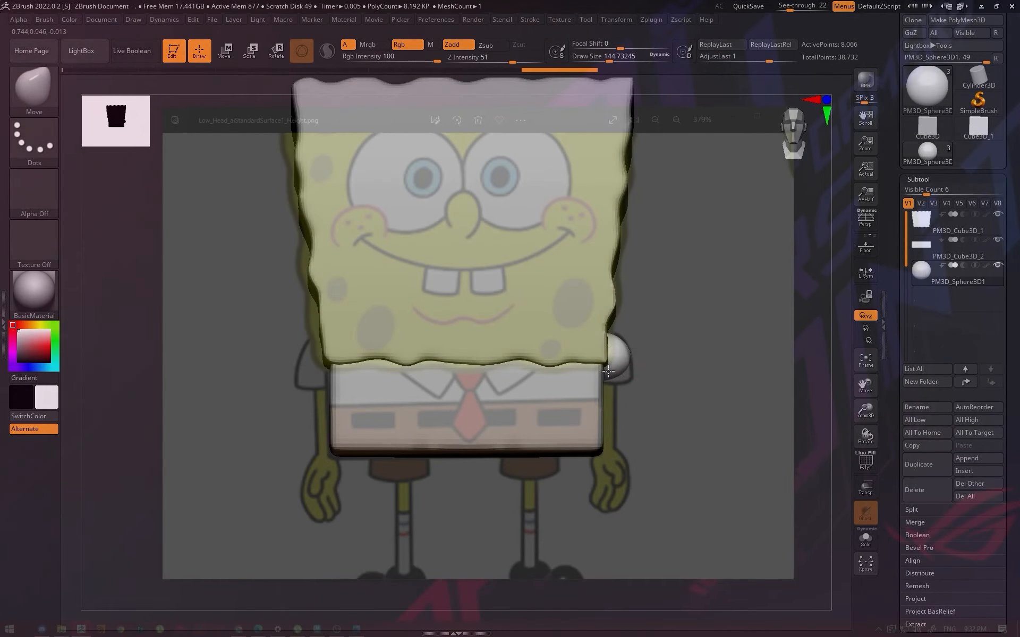
key("bracketleft")
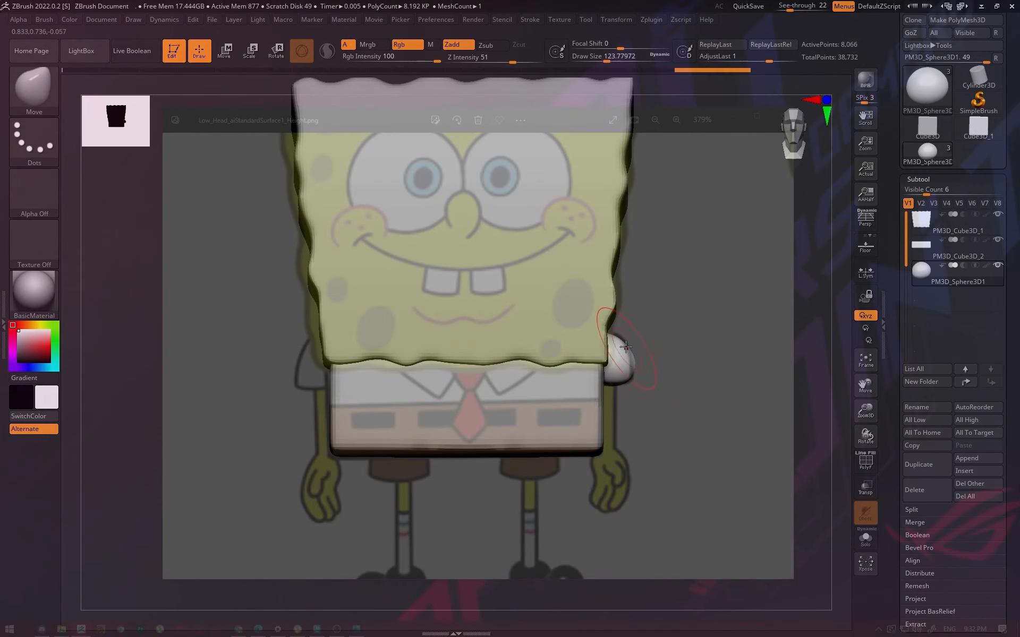
key("bracketleft")
key("bracketleft")
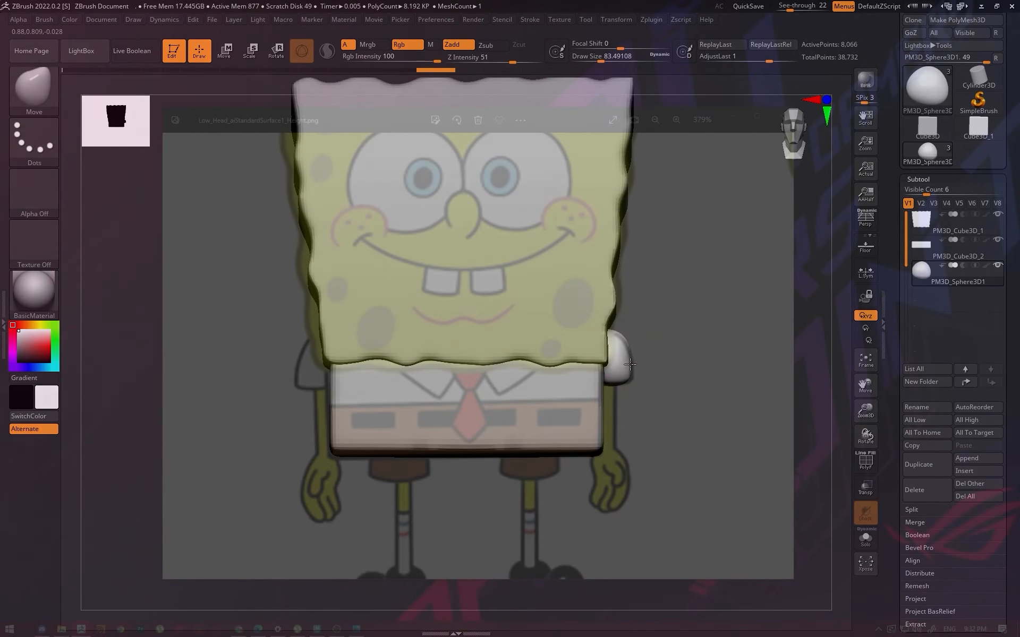
key("bracketright")
key("bracketright")
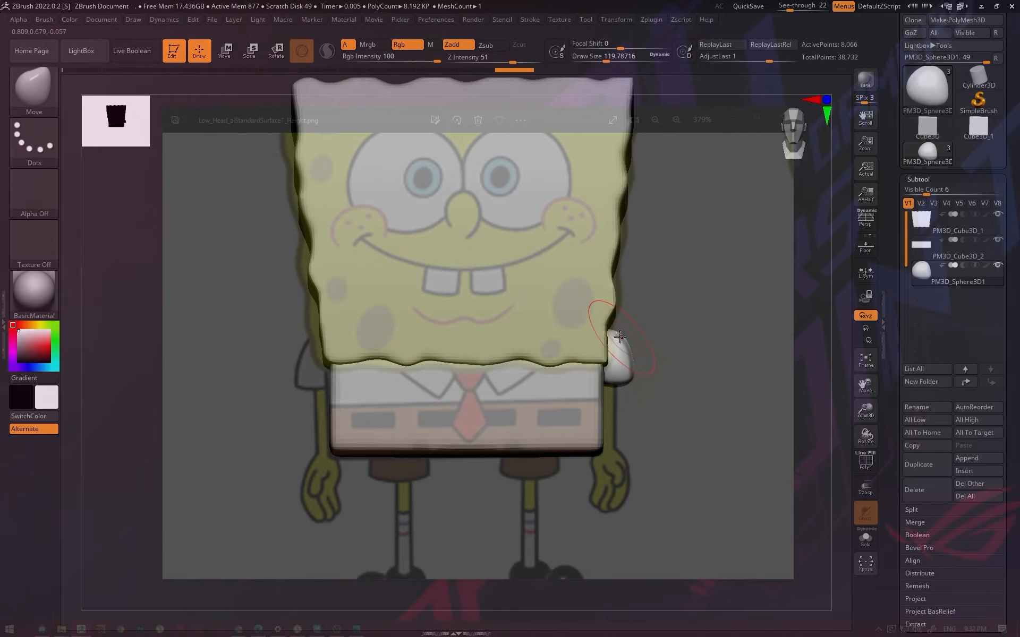
key("bracketright")
key("bracketright")
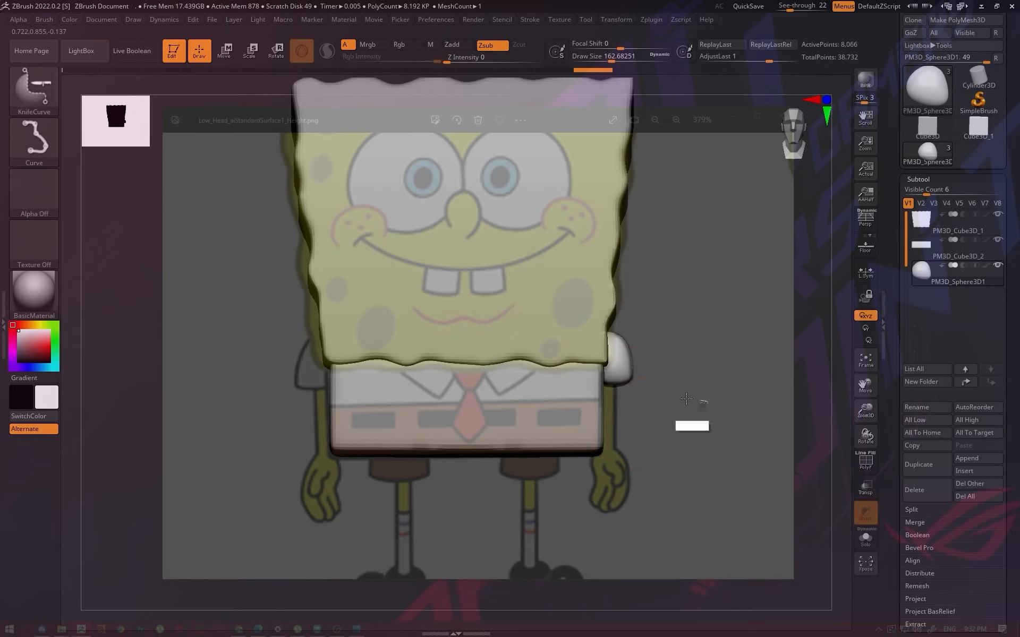
Slice the sleeve's underside flat with KnifeCurve, and isolate the sleeve to slice off its inner side
mouse_move(708, 402)
left_mouse_down("ctrl+shift")
mouse_move(480, 414)
mouse_move(512, 330)
mouse_move(616, 213)
mouse_move(674, 351)
mouse_move(644, 357)
left_mouse_up("ctrl+shift")
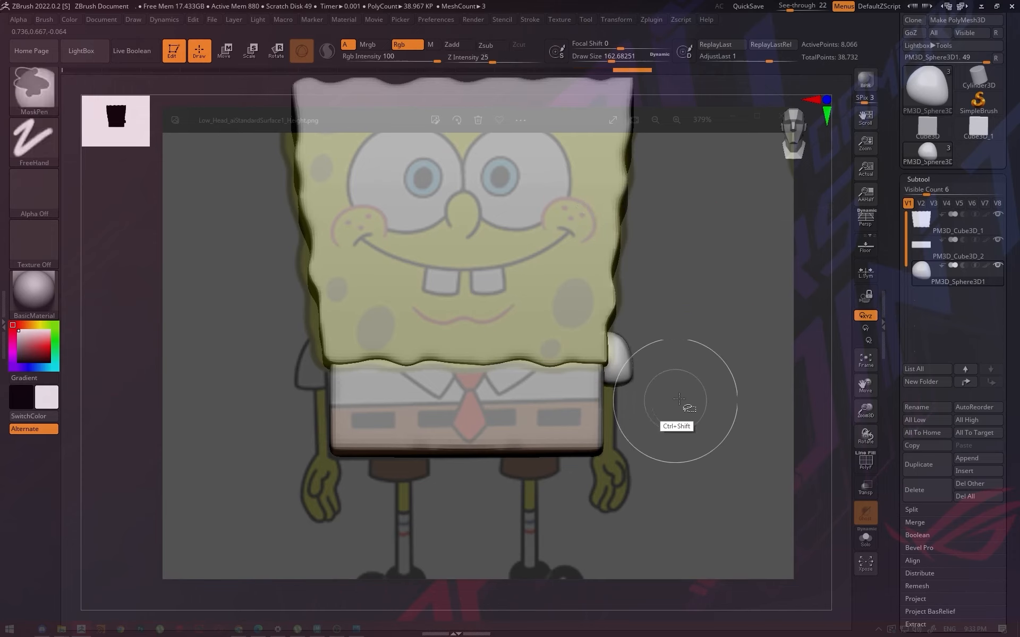
mouse_move(685, 395)
left_mouse_down("ctrl+shift")
mouse_move(509, 399)
mouse_move(519, 379)
left_mouse_up("ctrl+shift")
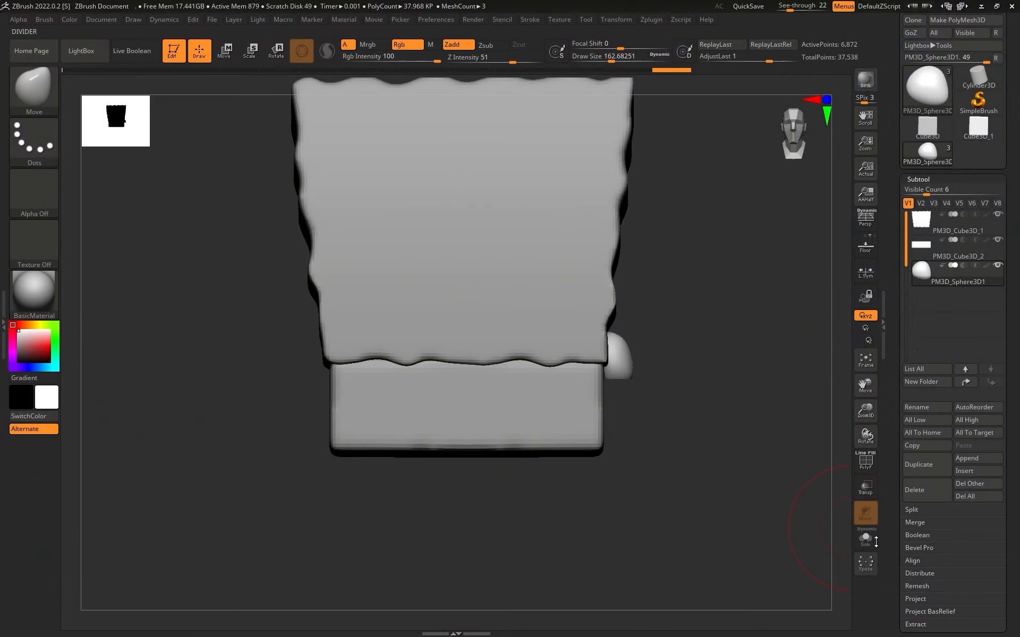
left_click(865, 538)
left_click_drag(598, 436, 598, 327, "ctrl+shift")
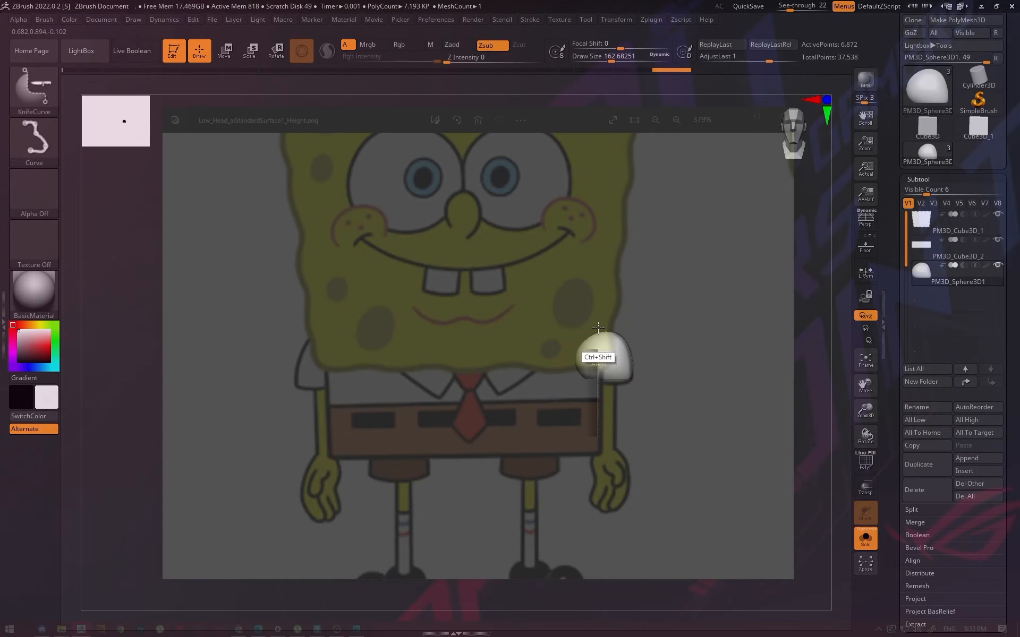
left_click_drag(598, 285, 598, 285, "ctrl+shift")
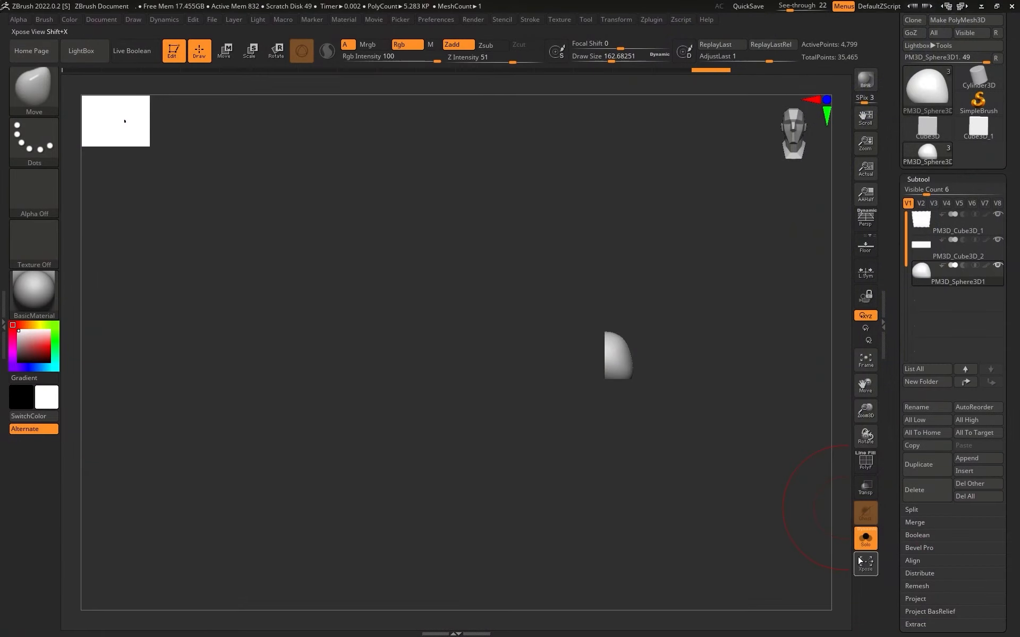
left_click(865, 537)
Adjust the sleeve's flat lower edge with the Move brush at draw size about 177 to match the reference
key("s")
left_click_drag(568, 385, 611, 377)
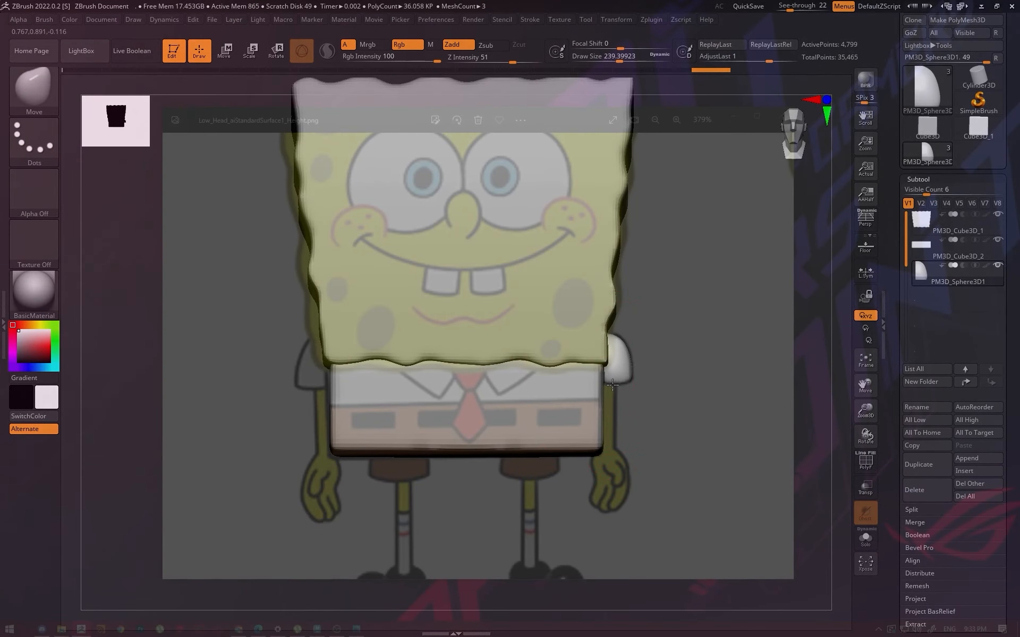
key("[")
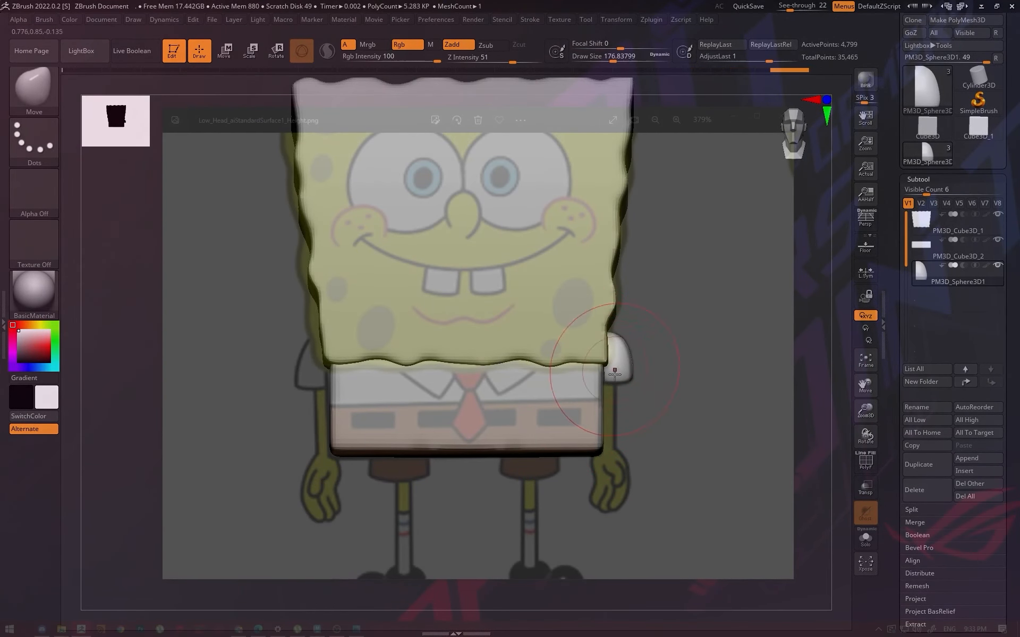
left_click_drag(633, 382, 681, 407)
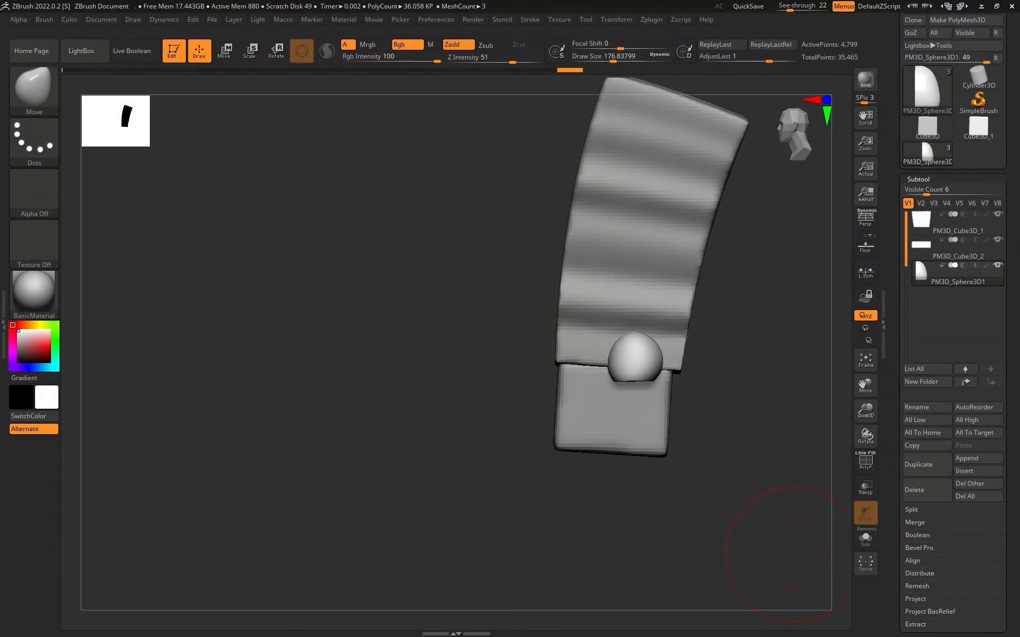
Reframe the reference image at 259% to show both the front and side views, and open the sleeve's Geometry settings
key("alt+Tab")
scroll(589, 364, "down", 3)
left_click_drag(590, 364, 512, 364)
scroll(458, 371, "up", 1)
key("alt+Tab")
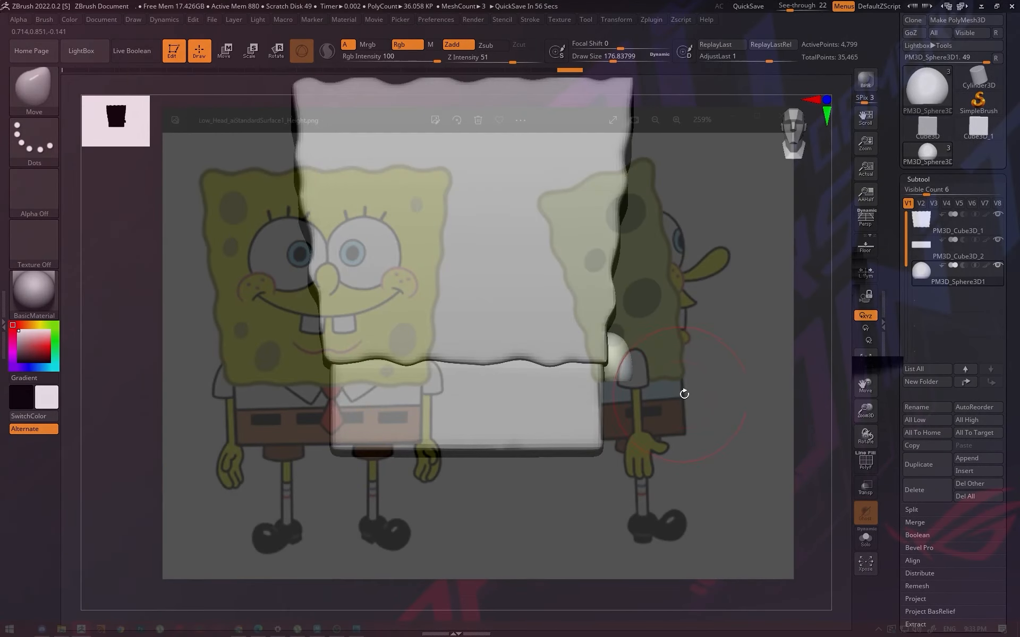
left_click_drag(683, 391, 660, 379)
left_click_drag(710, 427, 744, 429, "shift")
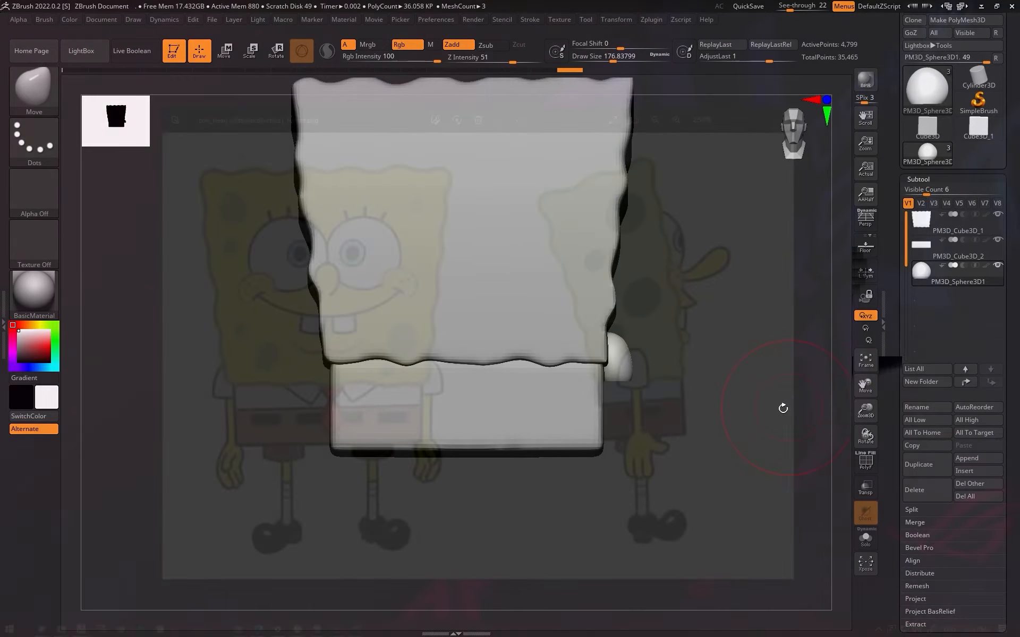
left_click(922, 192)
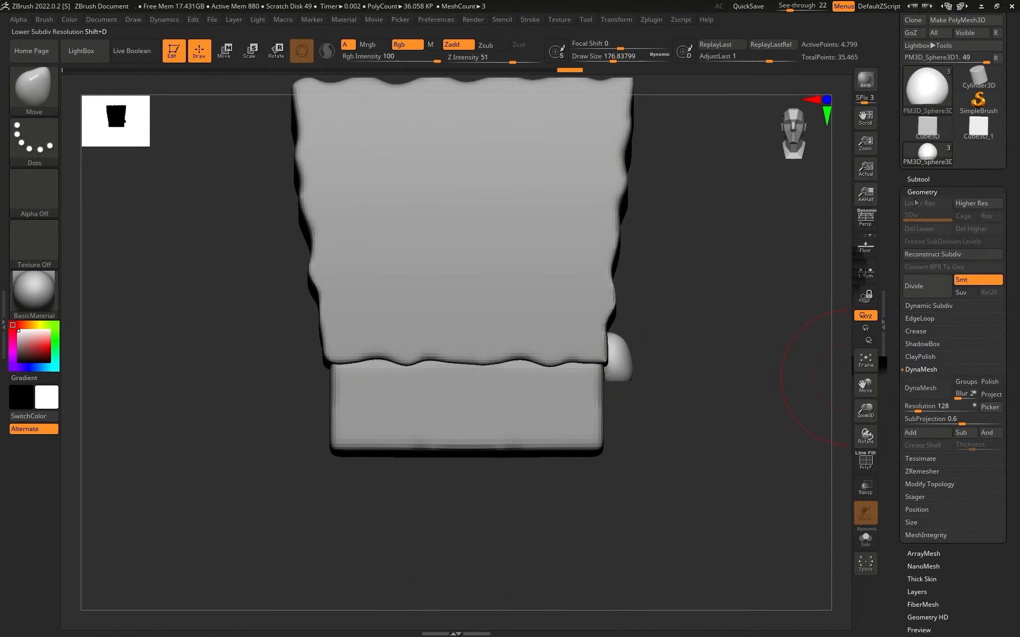
Mirror and weld the sleeve onto the body's other side, and move the sleeves into line with the side reference
left_click(921, 486)
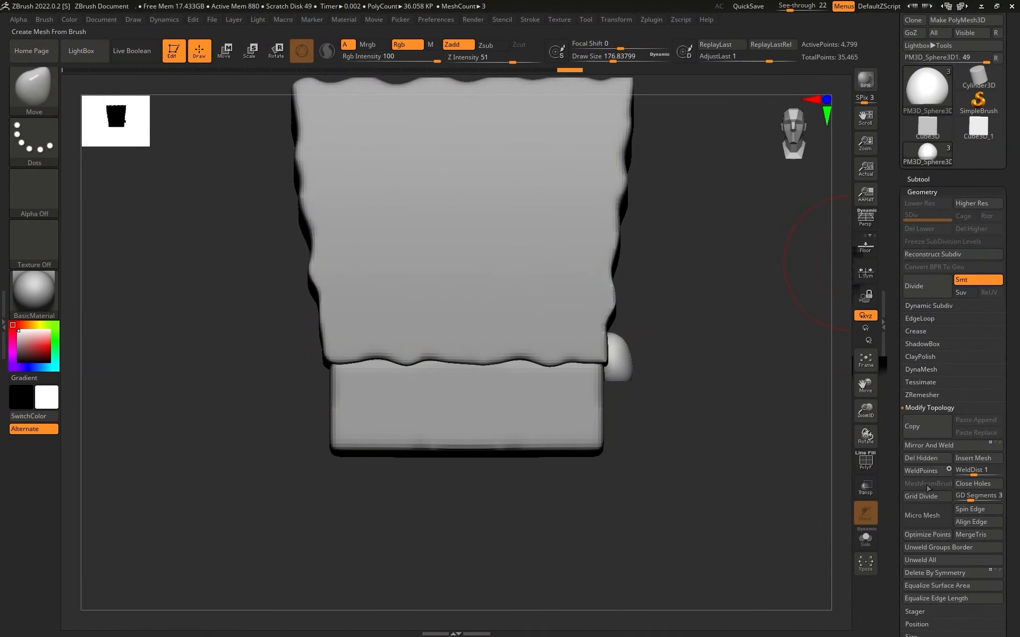
left_click(923, 446)
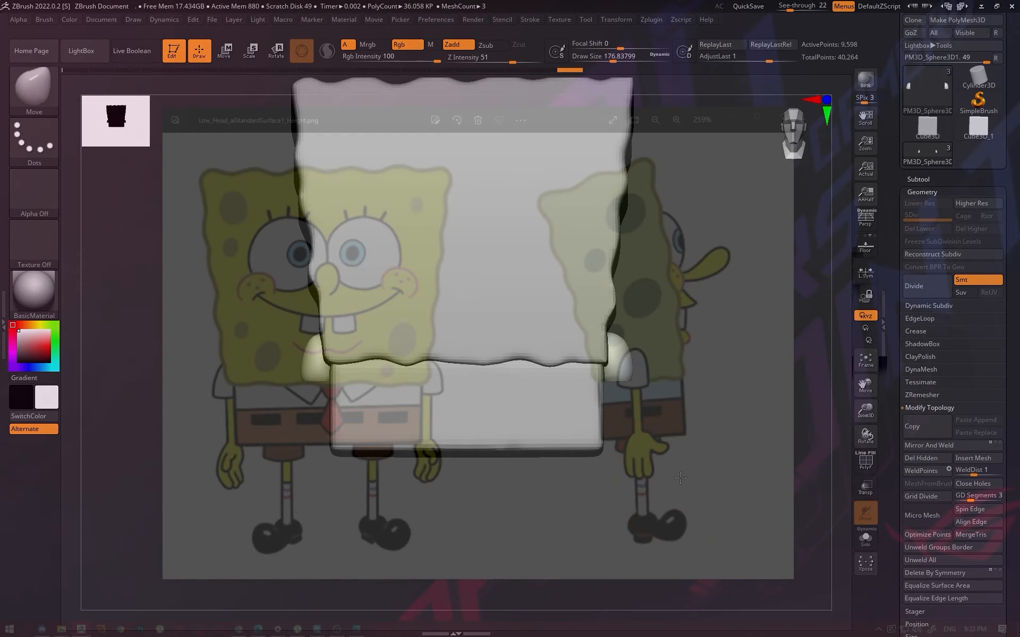
left_click_drag(750, 478, 753, 444)
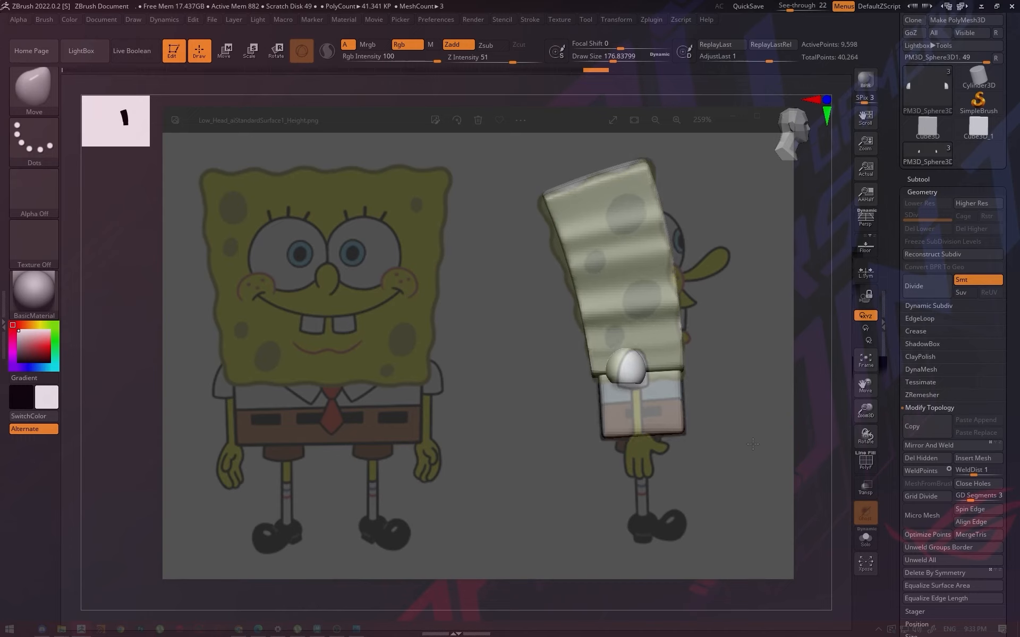
key("w")
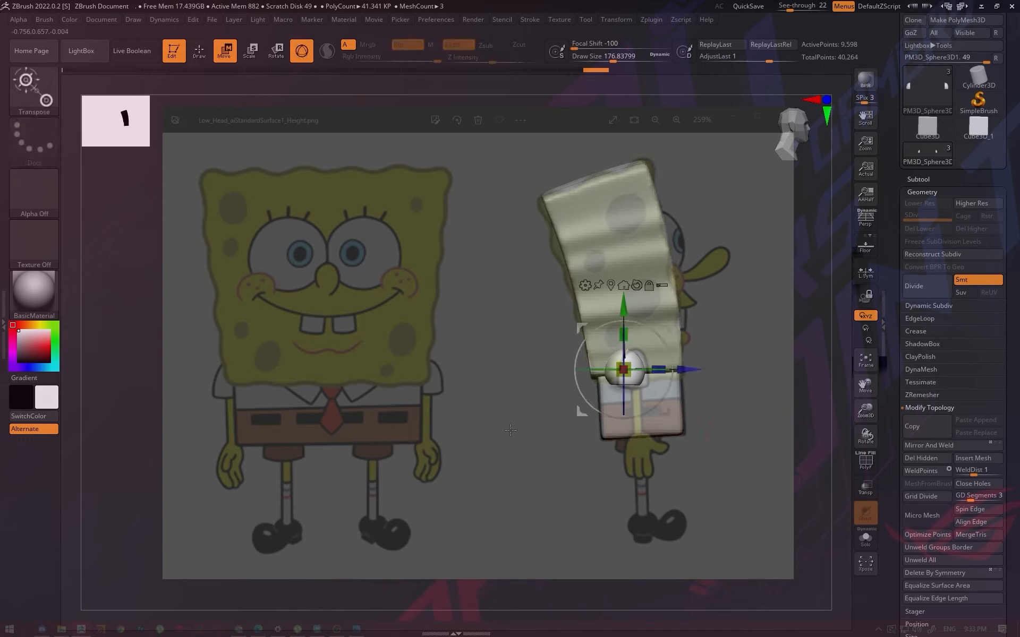
left_click_drag(702, 353, 645, 376)
left_click_drag(561, 381, 717, 364)
key("q")
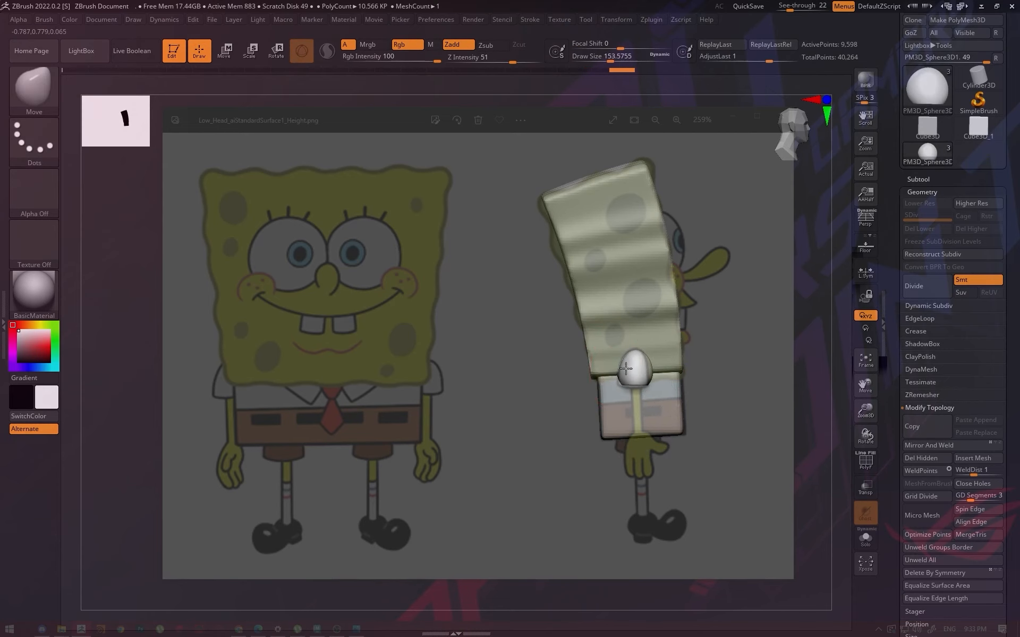
Narrow the sleeve's side profile with the Move brush, using a draw size down to about 77, to follow the reference
key("s")
mouse_move(626, 381)
left_mouse_down()
mouse_move(611, 384)
mouse_move(652, 373)
mouse_move(626, 373)
mouse_move(621, 386)
left_mouse_up()
key("s")
key("s")
key("s")
key("s")
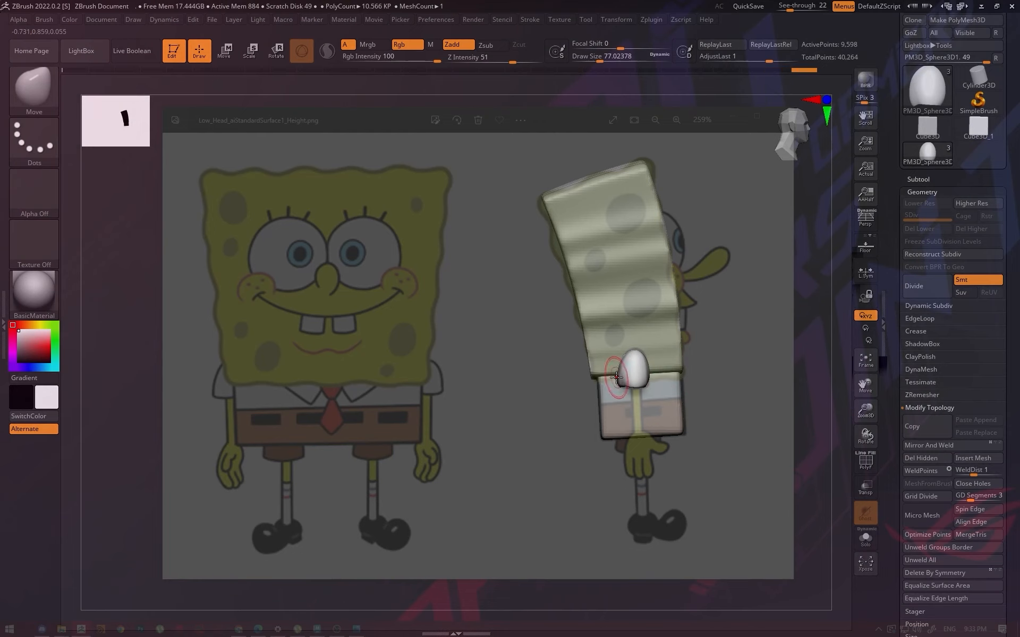
key("shift")
key("s")
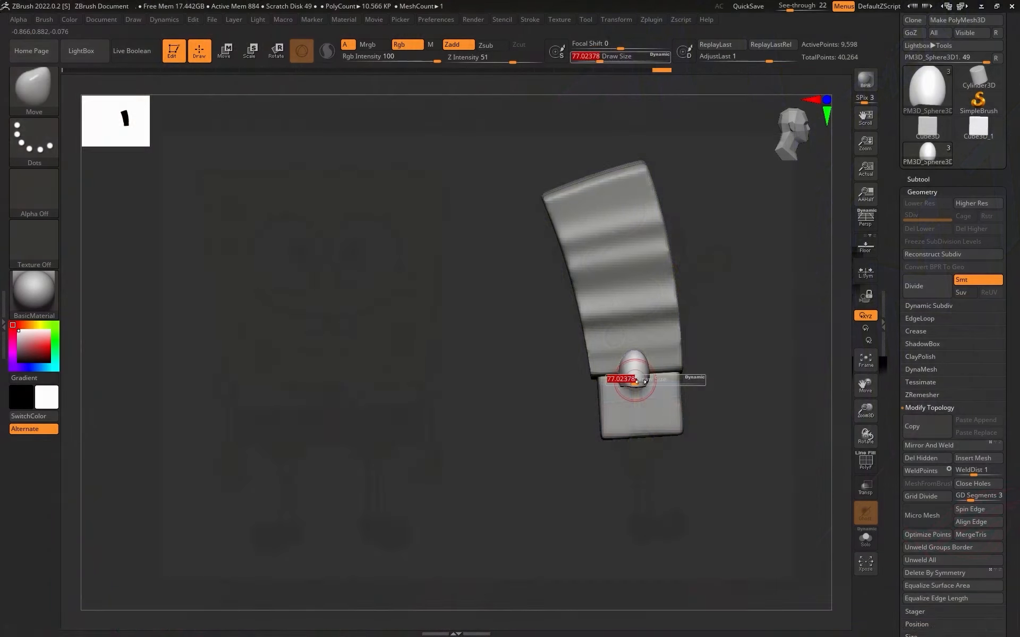
left_click_drag(630, 379, 649, 372)
Align the model with the front reference and append a Cylinder3D subtool for the arm
left_click_drag(753, 408, 708, 396, "shift")
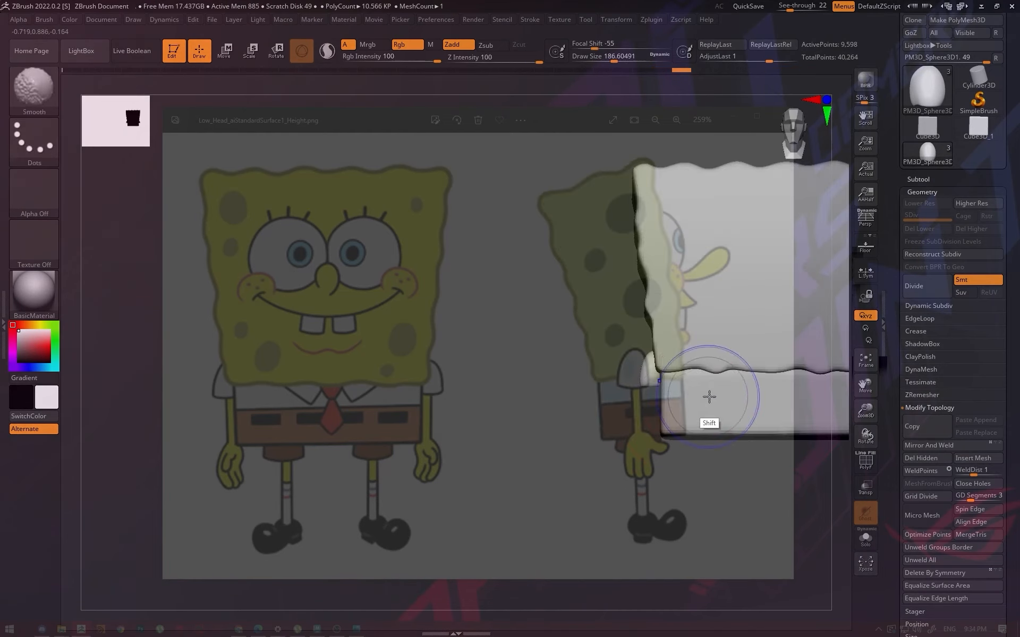
left_click_drag(555, 446, 297, 458, "alt")
mouse_move(706, 415)
left_mouse_down()
mouse_move(694, 301)
mouse_move(712, 407)
mouse_move(680, 267)
mouse_move(711, 352)
mouse_move(696, 398)
left_mouse_up()
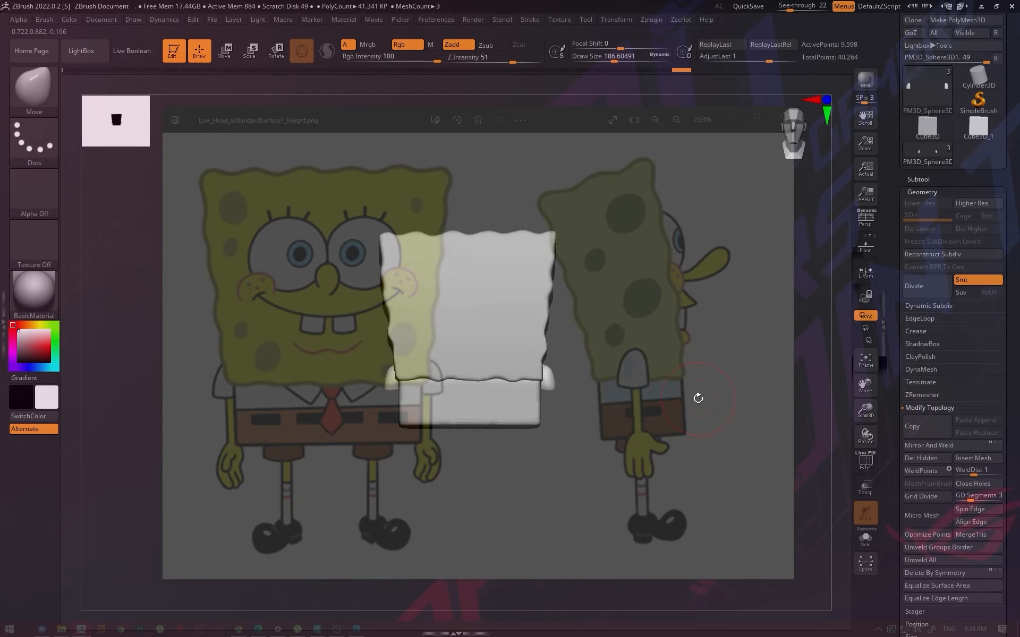
left_click_drag(662, 443, 533, 451, "alt")
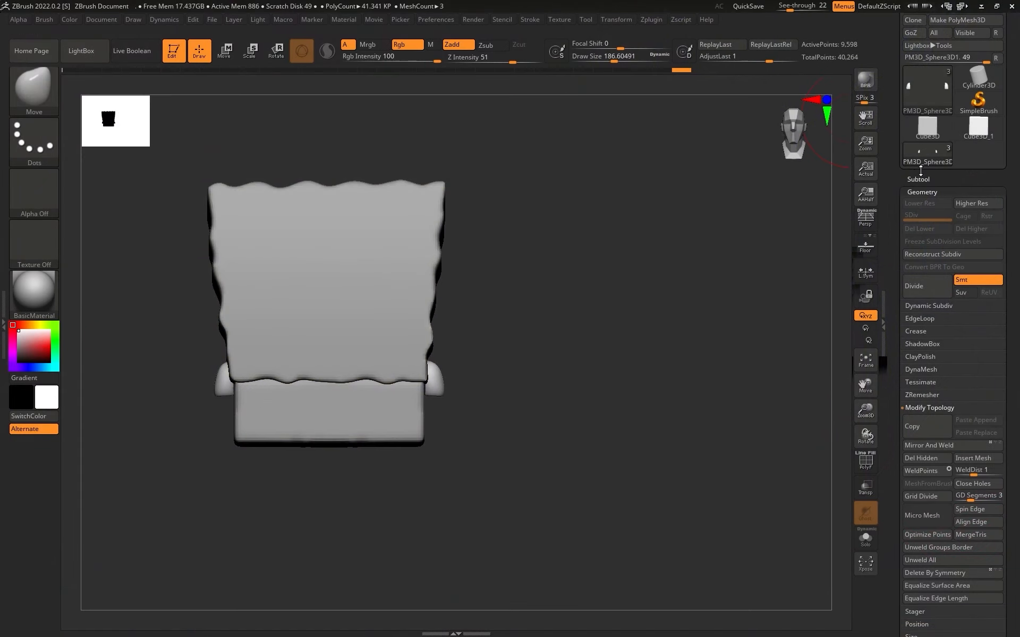
left_click(935, 179)
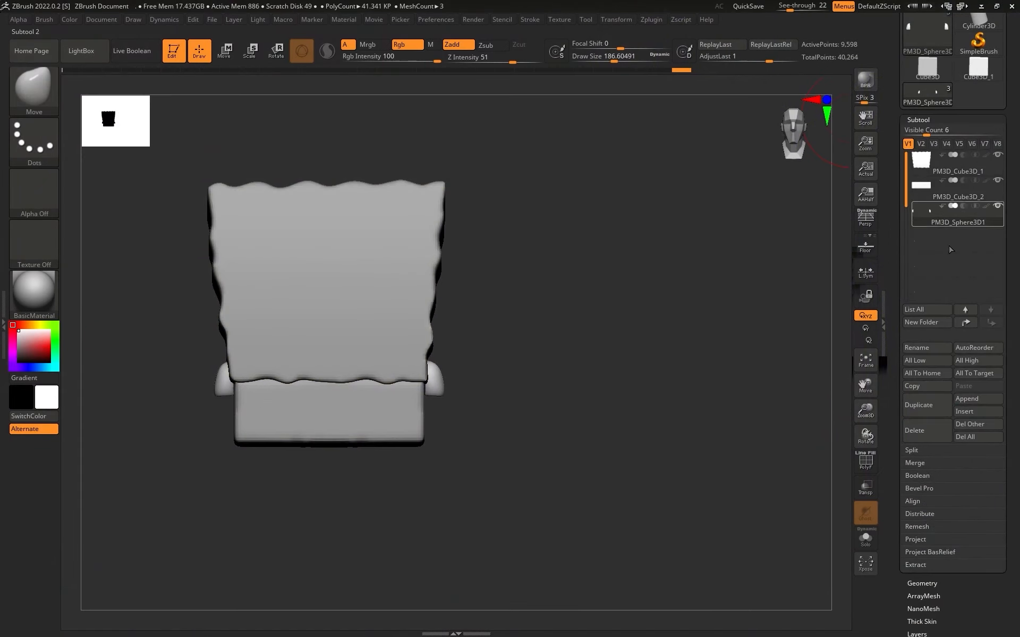
left_click(967, 404)
left_click(606, 418)
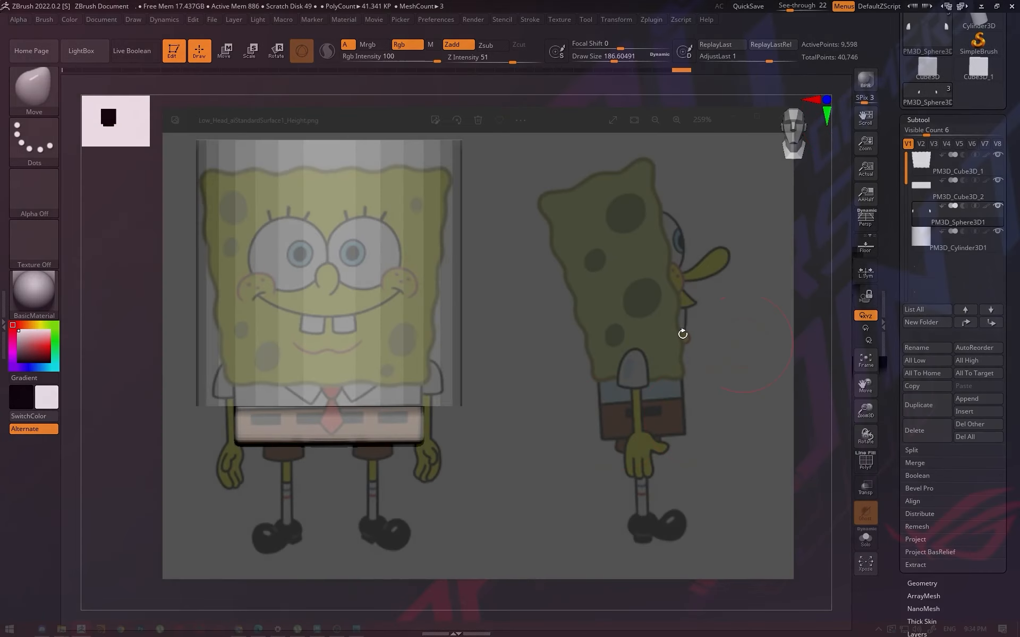
Scale the appended cylinder down to arm thickness and place it under the sleeve over the front reference's arm
left_click(440, 331, "alt")
key("w")
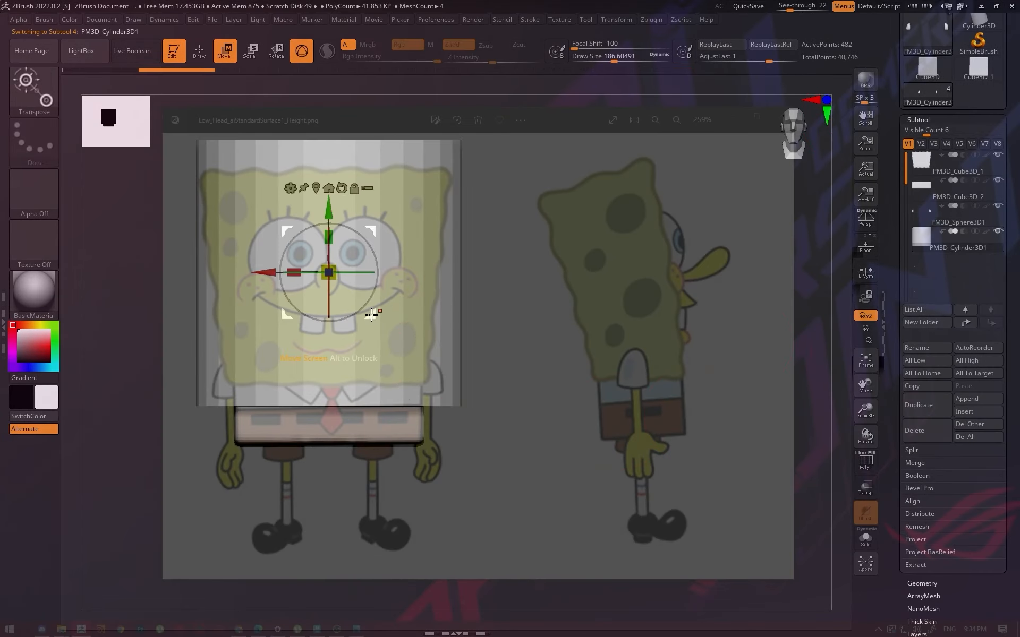
left_click_drag(372, 316, 267, 441)
left_click_drag(224, 399, 13, 380)
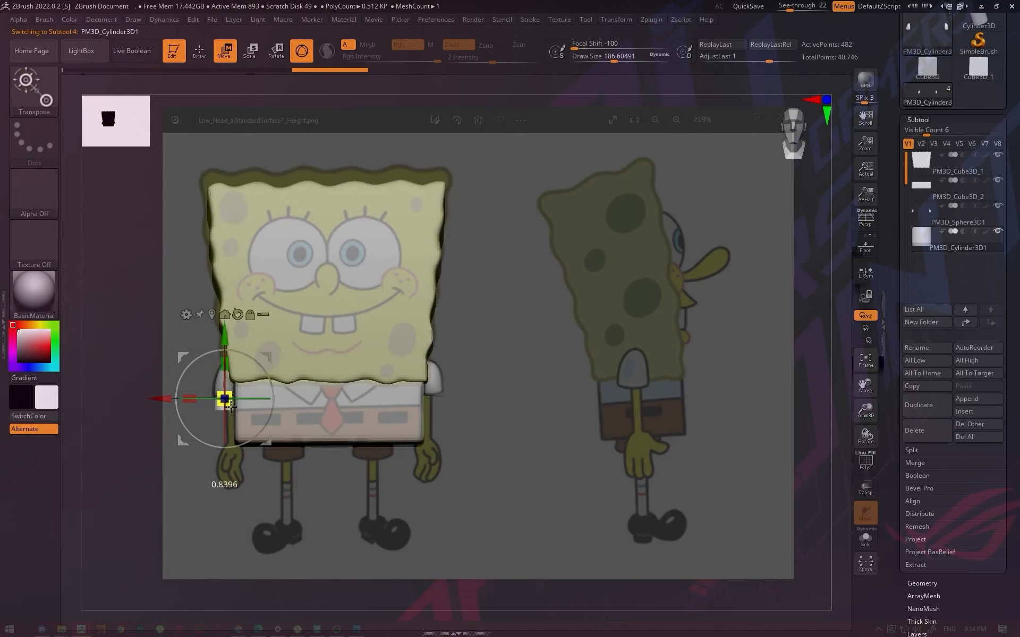
left_click_drag(225, 407, 225, 407)
Stretch the cylinder vertically to the arm's length and shift it sideways onto the arm in the front reference
left_click_drag(160, 398, 164, 399)
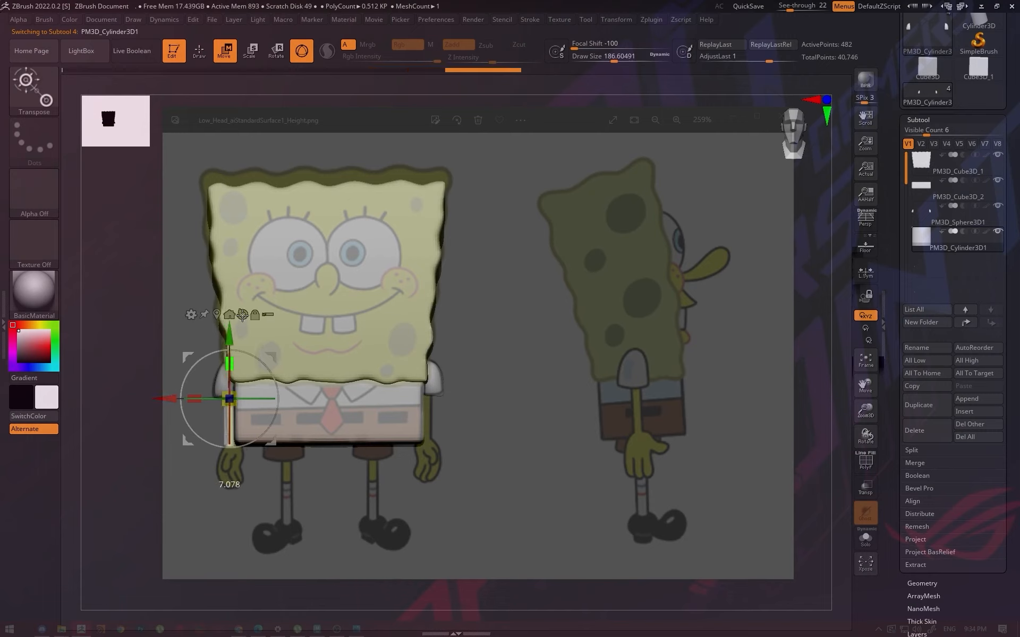
left_click_drag(242, 315, 242, 322)
key("q")
key("w")
left_click_drag(162, 399, 164, 399)
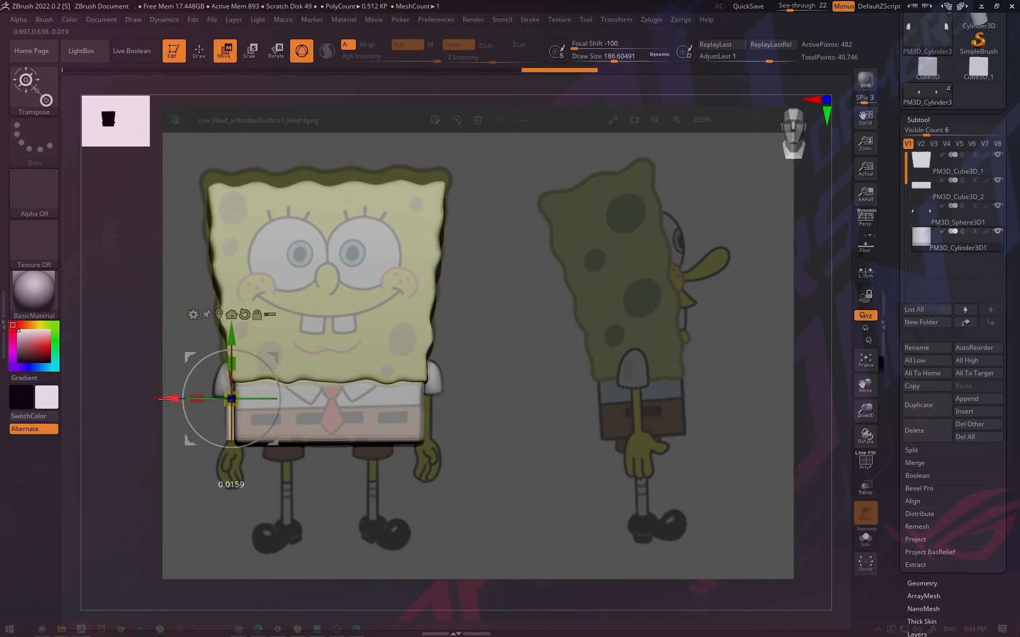
key("q")
Align the model with the side reference and move the arm cylinder front-to-back to match the drawn arm
left_click_drag(531, 458, 594, 451)
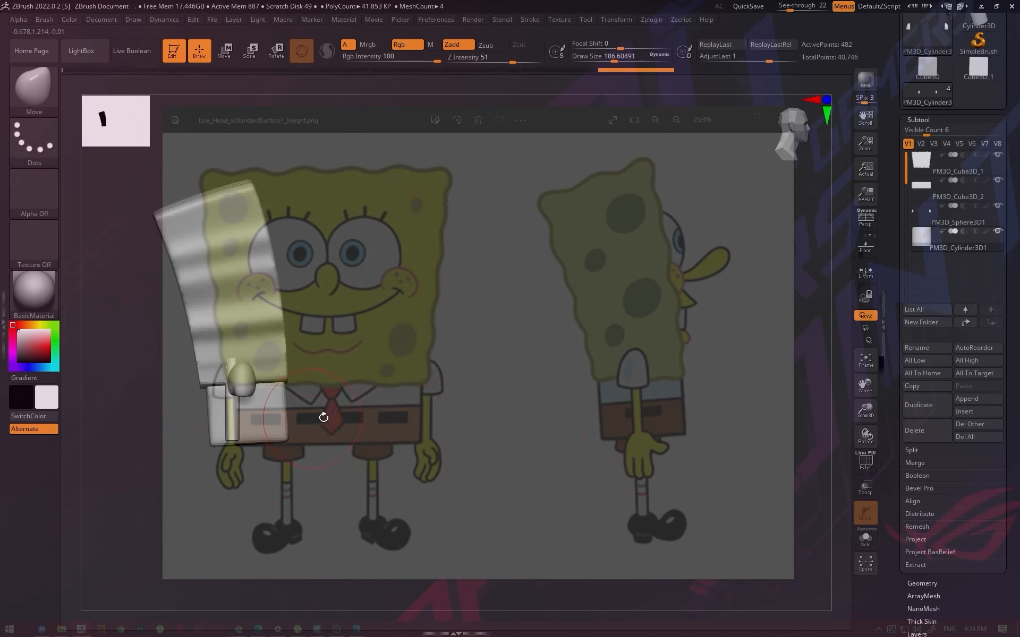
left_click_drag(324, 418, 673, 421)
key("w")
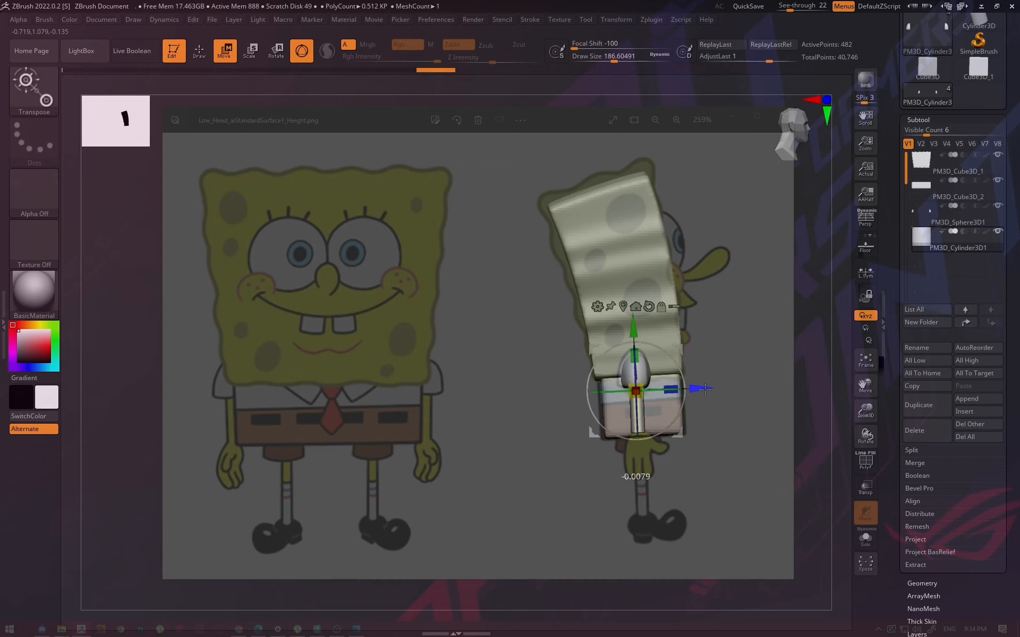
key("q")
Refine the sleeve's lower edge around the arm with the Move brush, reducing the draw size to about 108
left_click(632, 366, "alt")
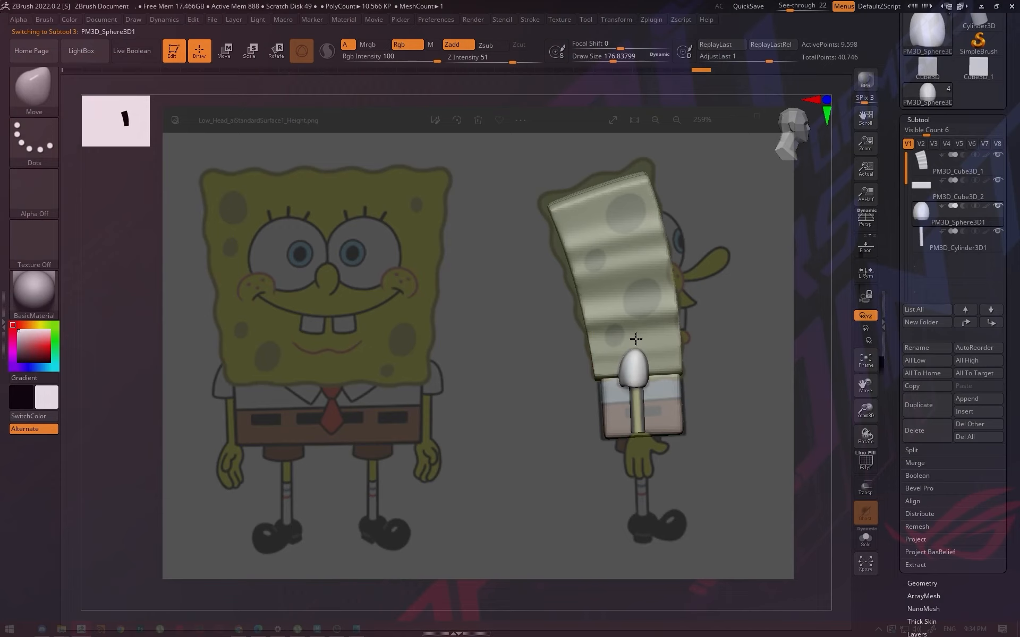
key("s")
left_click_drag(621, 393, 616, 393)
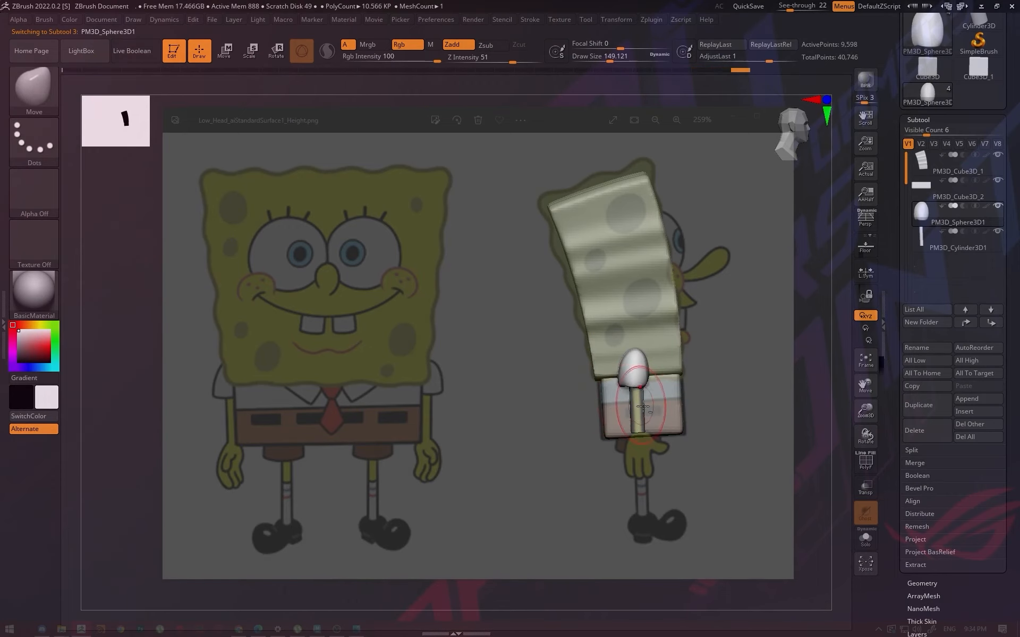
left_click(643, 406, "alt")
left_click(652, 384, "alt")
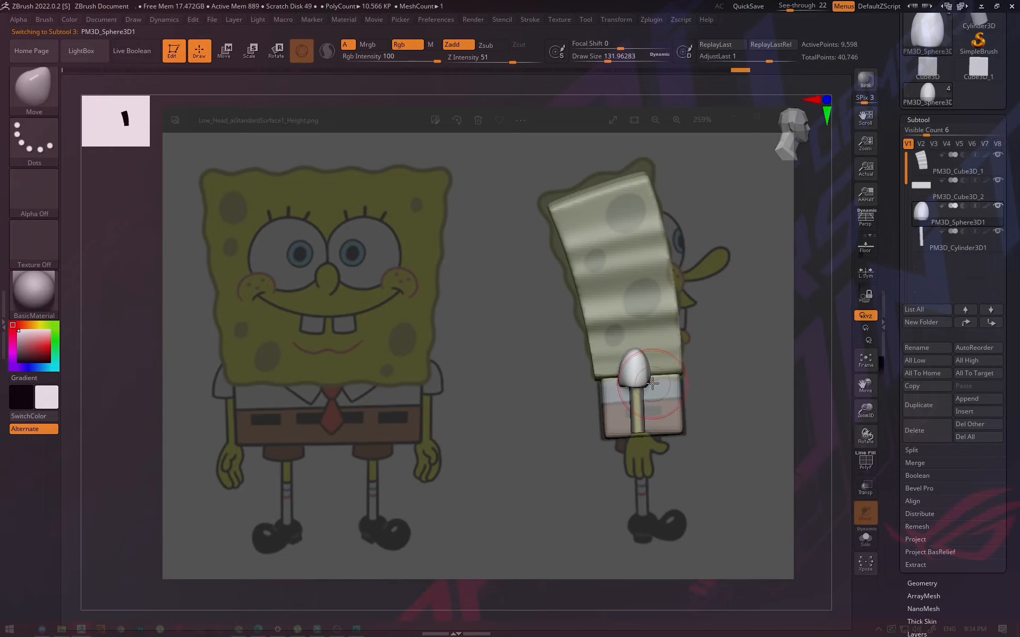
key("s")
left_click_drag(652, 383, 647, 383)
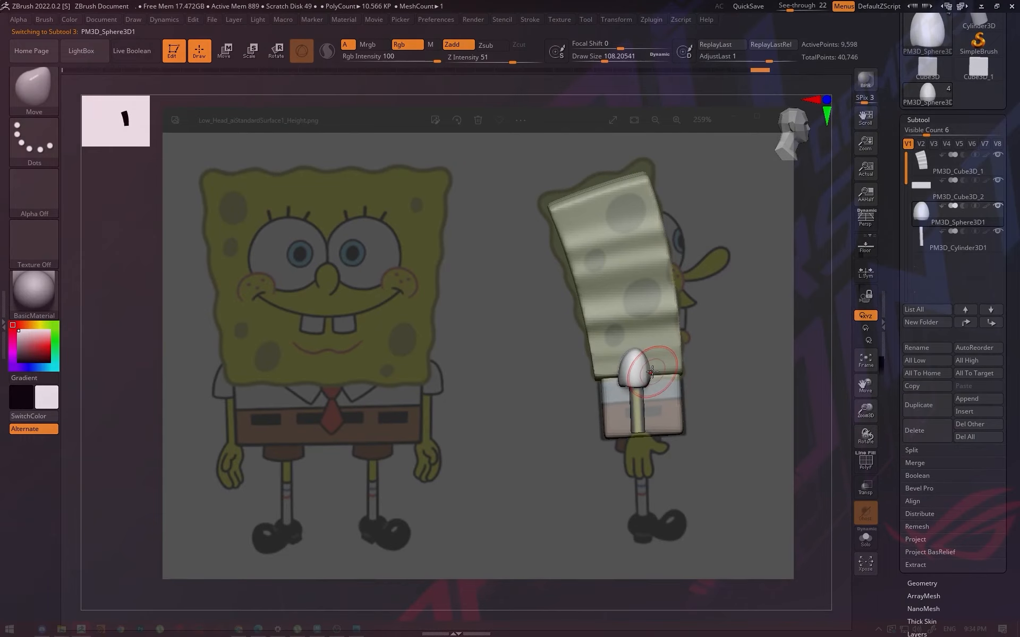
Select the arm cylinder in front view and move it slightly outward from the body to sit under the sleeve
left_click_drag(699, 422, 527, 421)
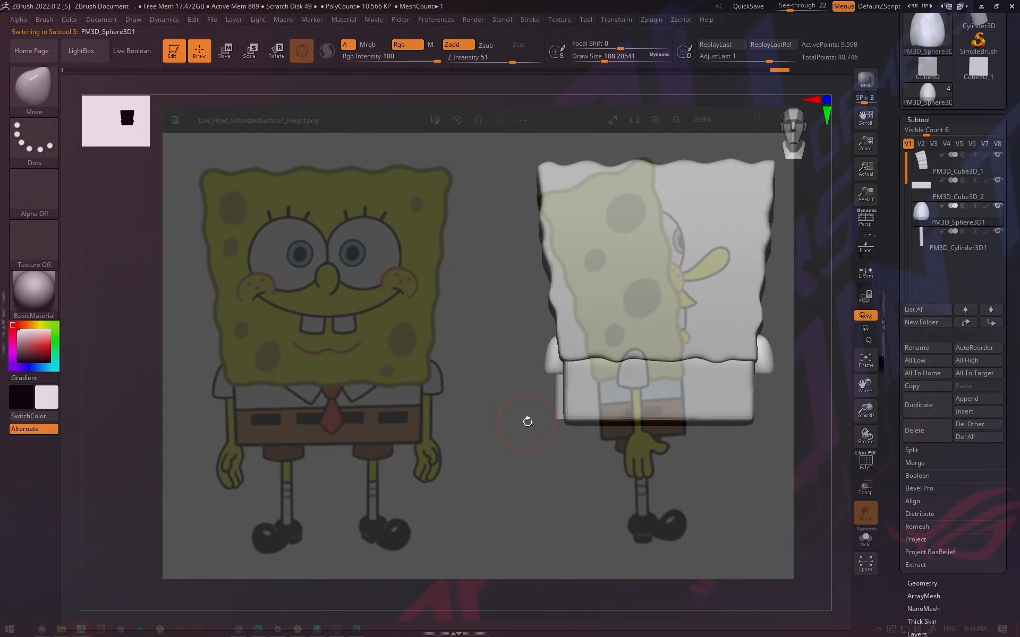
left_click(558, 405, "alt")
key("w")
left_click_drag(497, 376, 489, 376)
key("q")
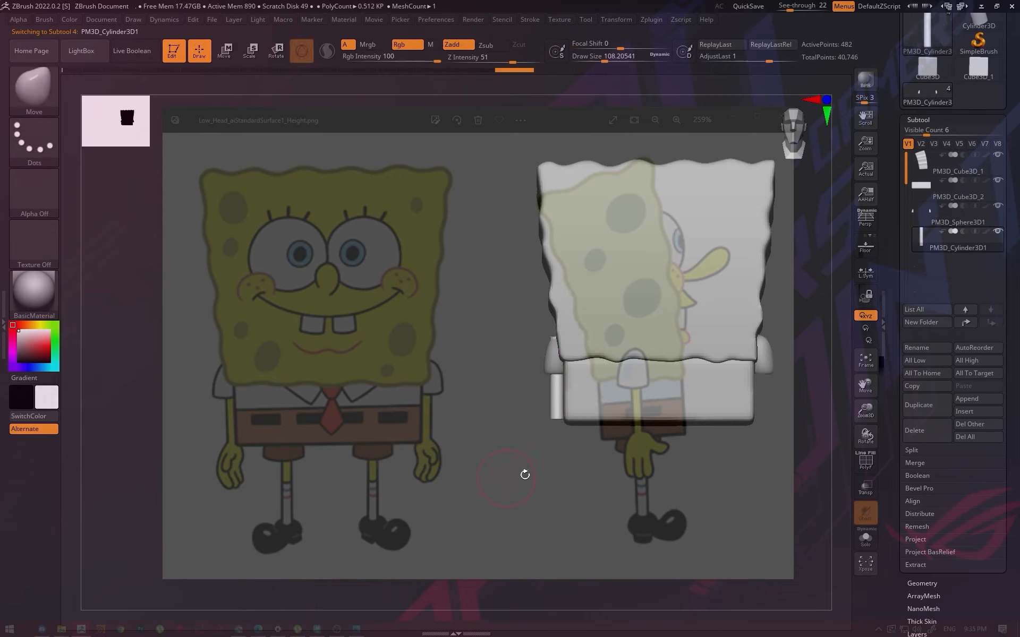
Lengthen the arm cylinder slightly along its vertical axis
left_click_drag(525, 474, 571, 474)
key("w")
key("q")
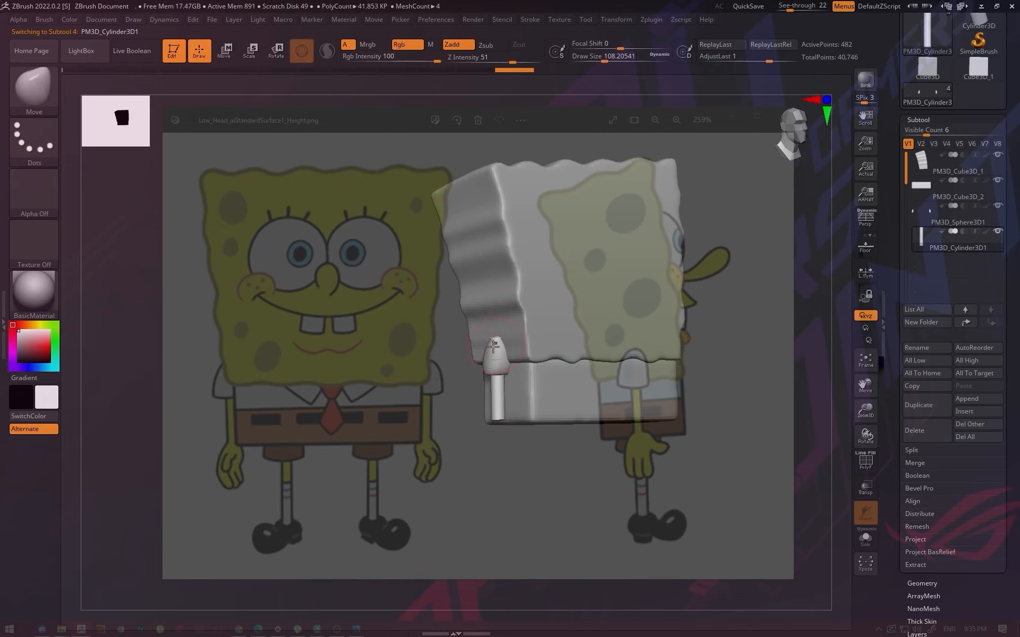
key("r")
left_click_drag(499, 342, 500, 343)
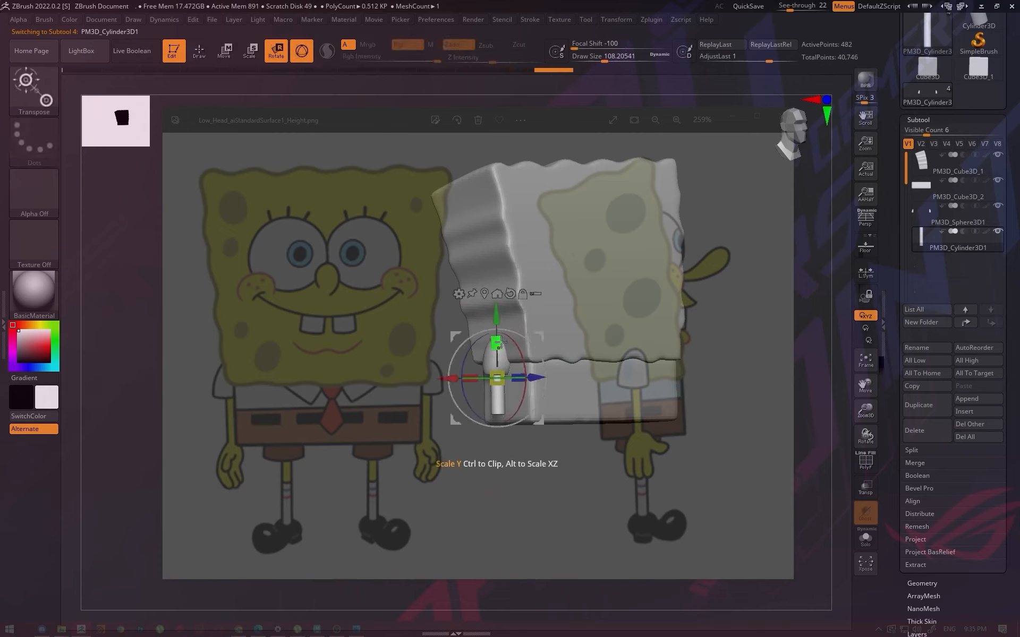
key("q")
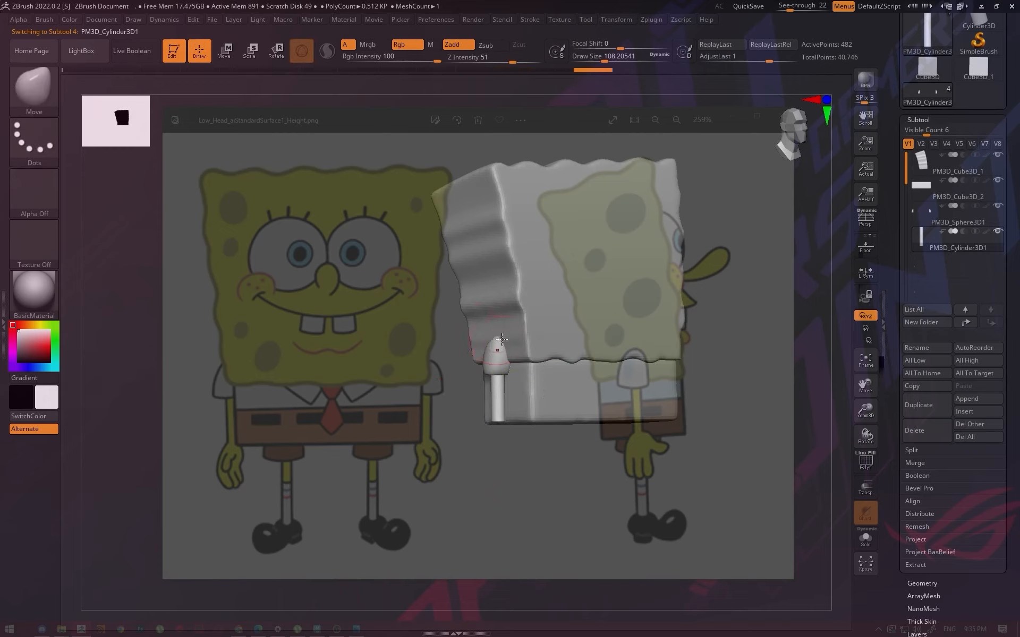
left_click_drag(721, 354, 633, 404, "shift")
left_click_drag(647, 413, 706, 412, "shift")
key("w")
left_click_drag(467, 409, 569, 408)
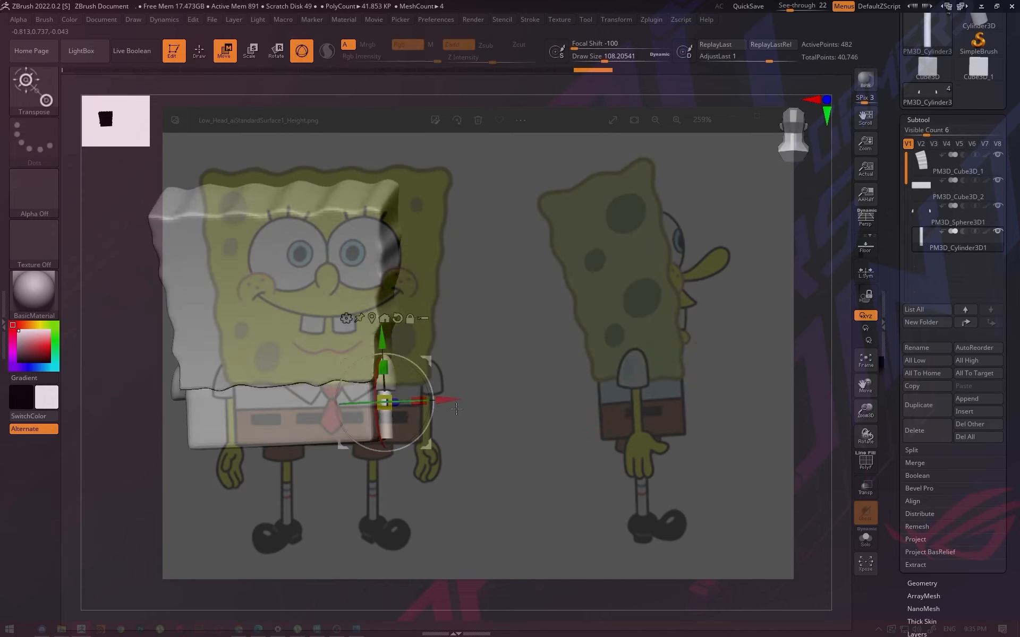
key("q")
mouse_move(456, 412)
left_mouse_down("shift")
mouse_move(642, 455)
mouse_move(689, 482)
left_mouse_up("shift")
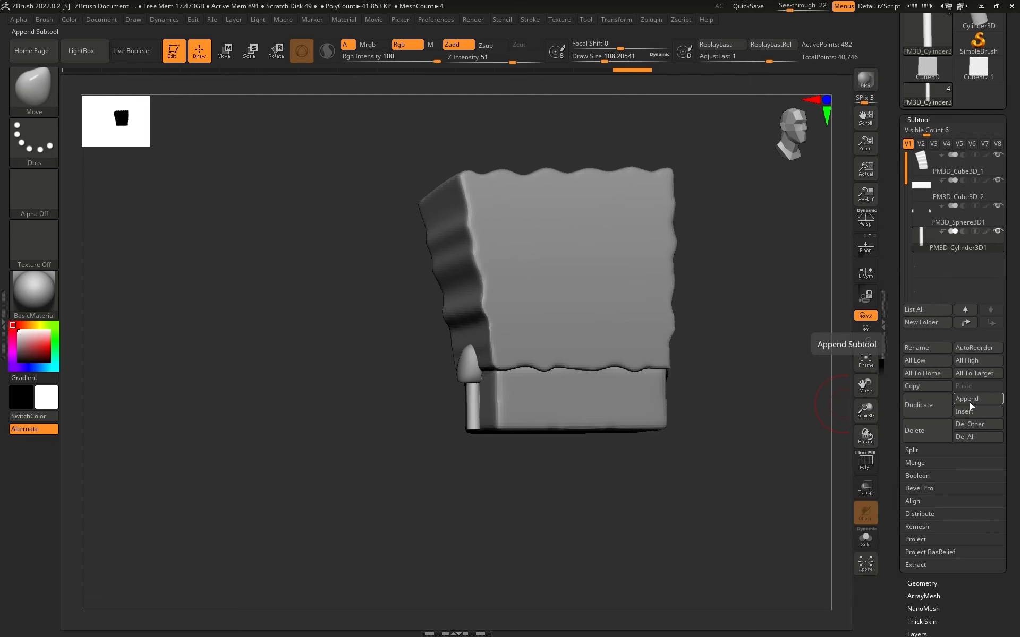
Append a Sphere3D subtool for the hand, scale it down and place it at the arm's lower end
left_click(971, 407)
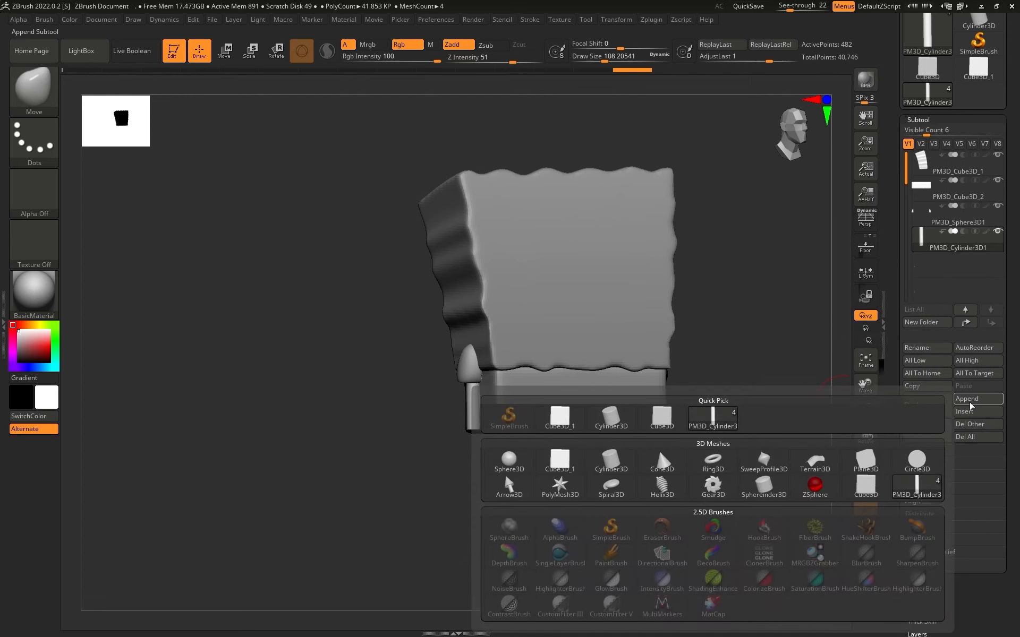
left_click(508, 467)
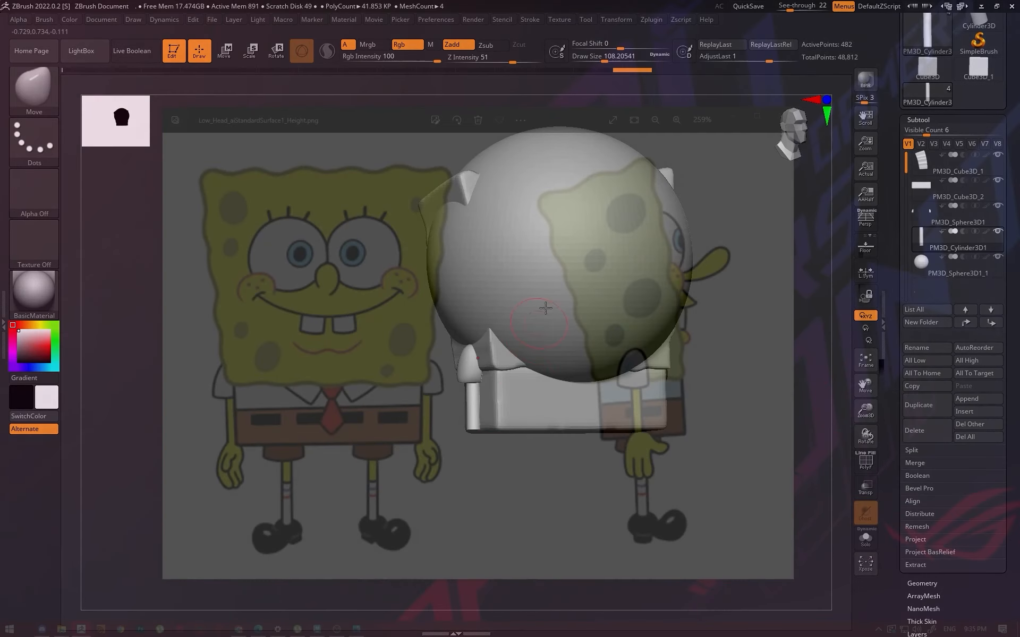
key("w")
left_click_drag(615, 299, 466, 448)
left_click_drag(614, 519, 744, 502)
left_click_drag(699, 450, 713, 451)
key("q")
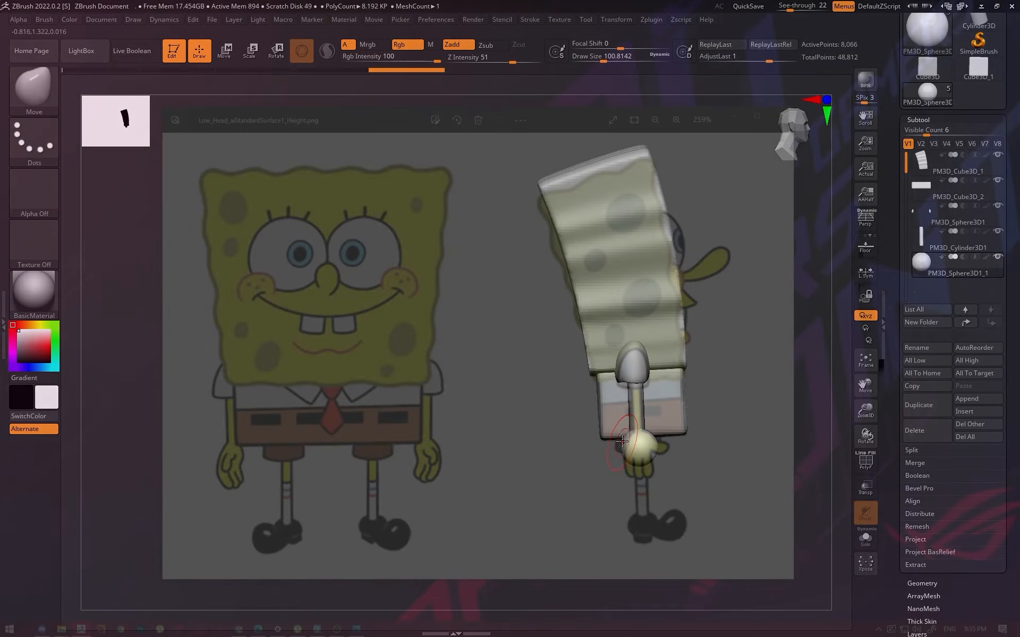
Narrow the hand sphere with the Move brush at draw size about 87 and slice its underside flat with KnifeCurve
mouse_move(657, 444)
left_mouse_down()
mouse_move(632, 471)
mouse_move(633, 442)
left_mouse_up()
key("s")
key("s")
key("s")
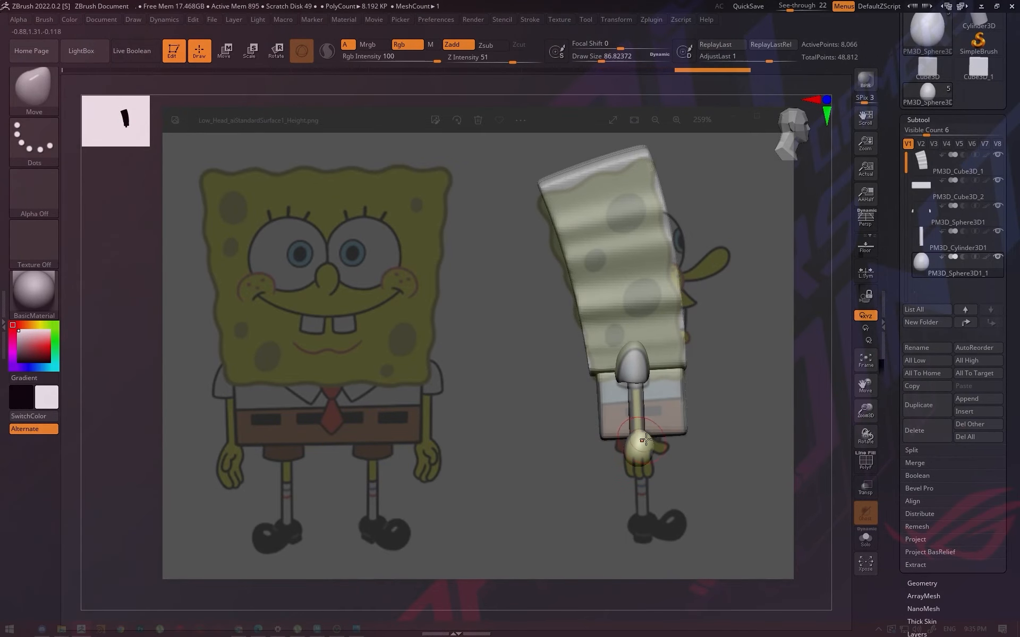
left_click_drag(700, 455, 533, 463, "ctrl+shift")
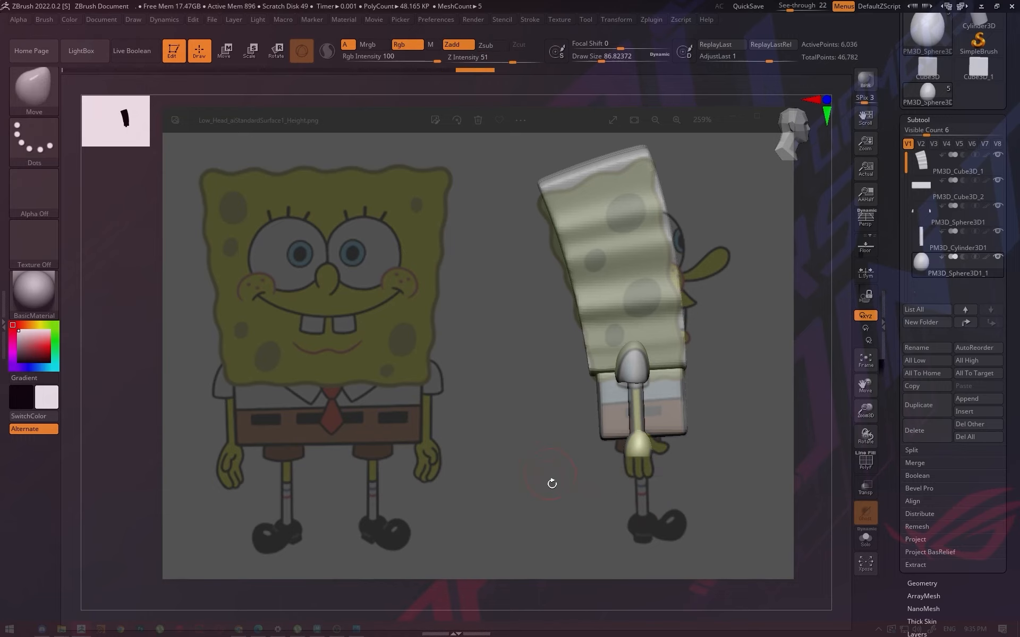
left_click_drag(720, 500, 717, 374, "shift")
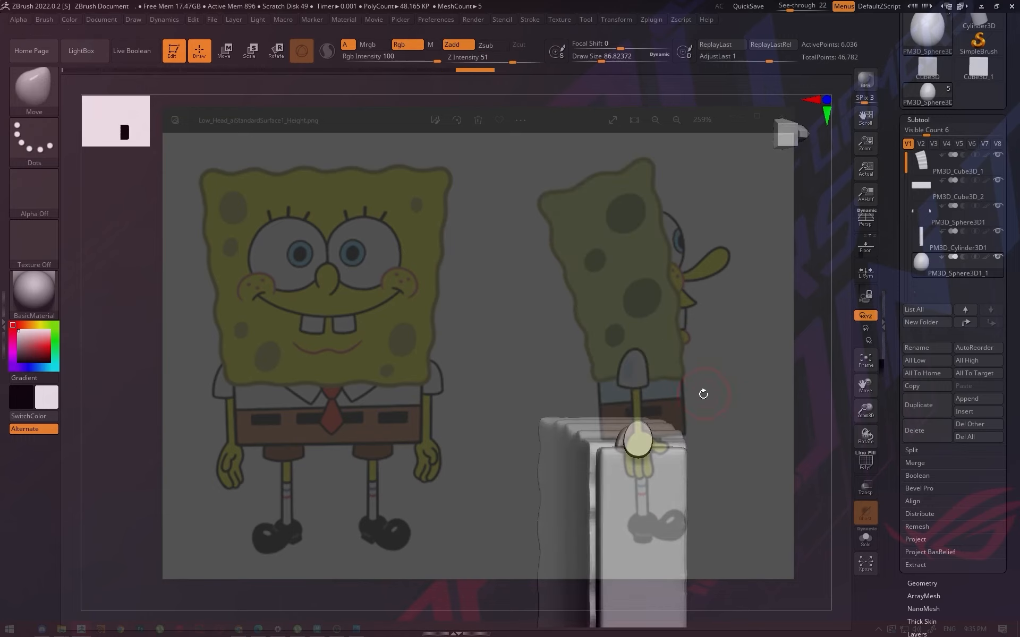
Adjust the hand sphere's front-view shape with the Move brush at draw sizes about 132 and 80 to follow the reference
key("r")
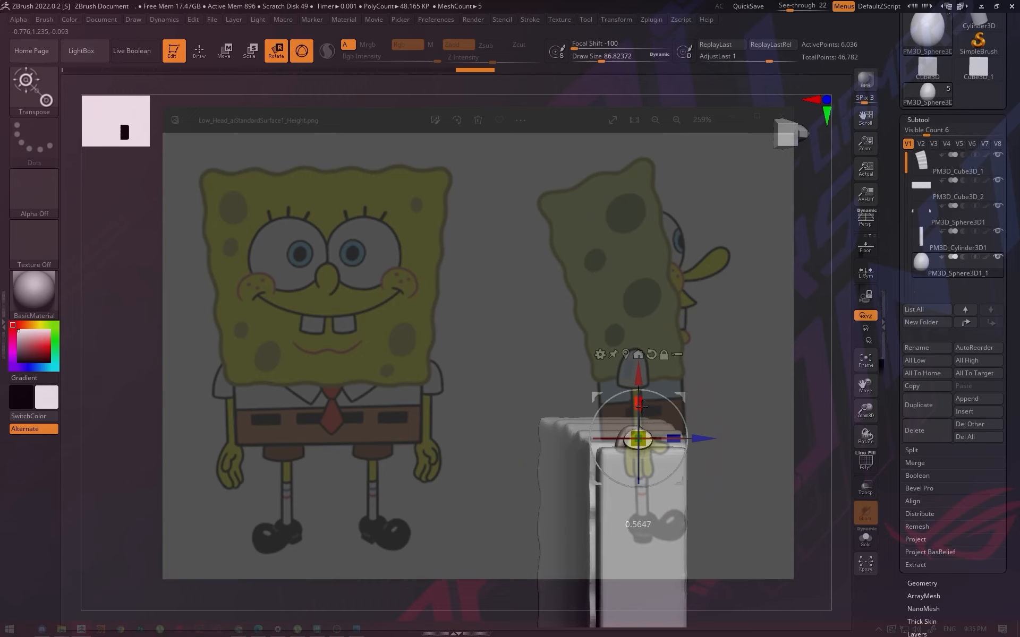
key("q")
mouse_move(721, 355)
left_mouse_down("shift")
mouse_move(717, 497)
mouse_move(685, 519)
mouse_move(260, 534)
left_mouse_up("shift")
left_click_drag(543, 482, 586, 468, "alt")
key("s")
left_click_drag(228, 449, 240, 453)
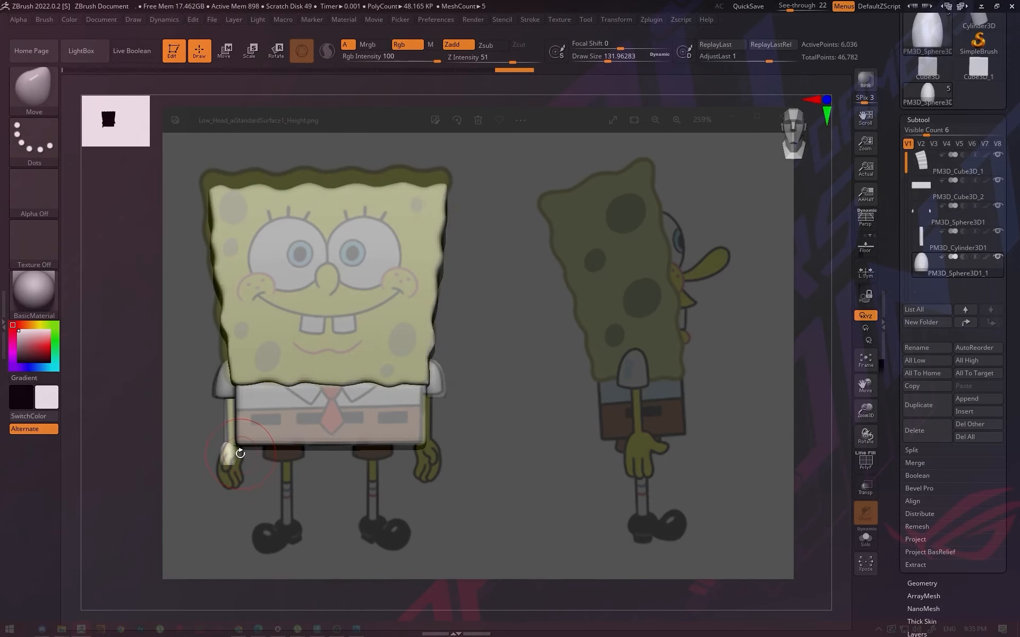
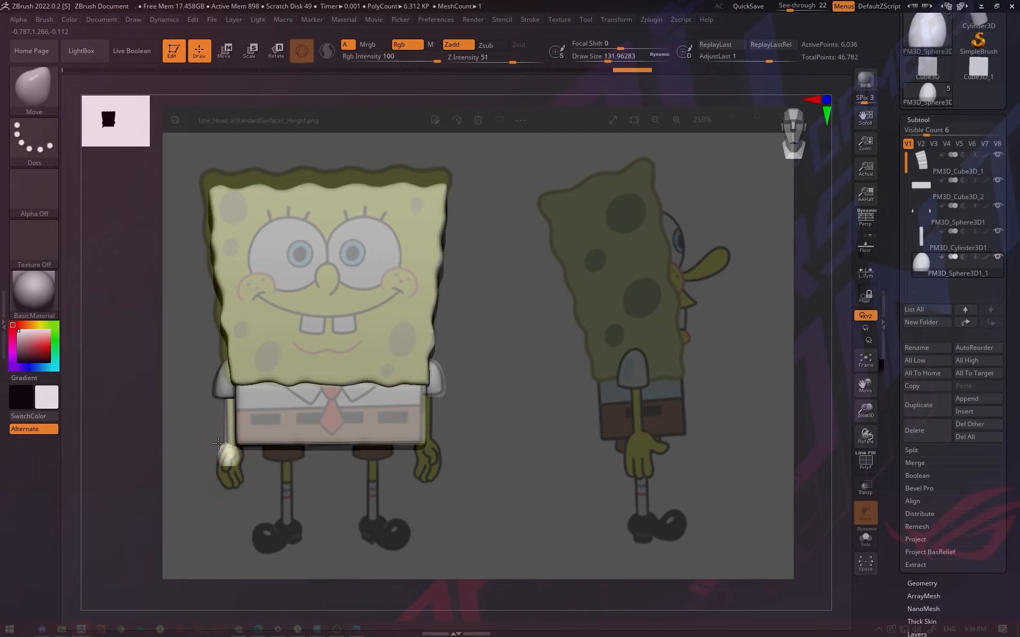
key("s")
left_click_drag(224, 446, 240, 462)
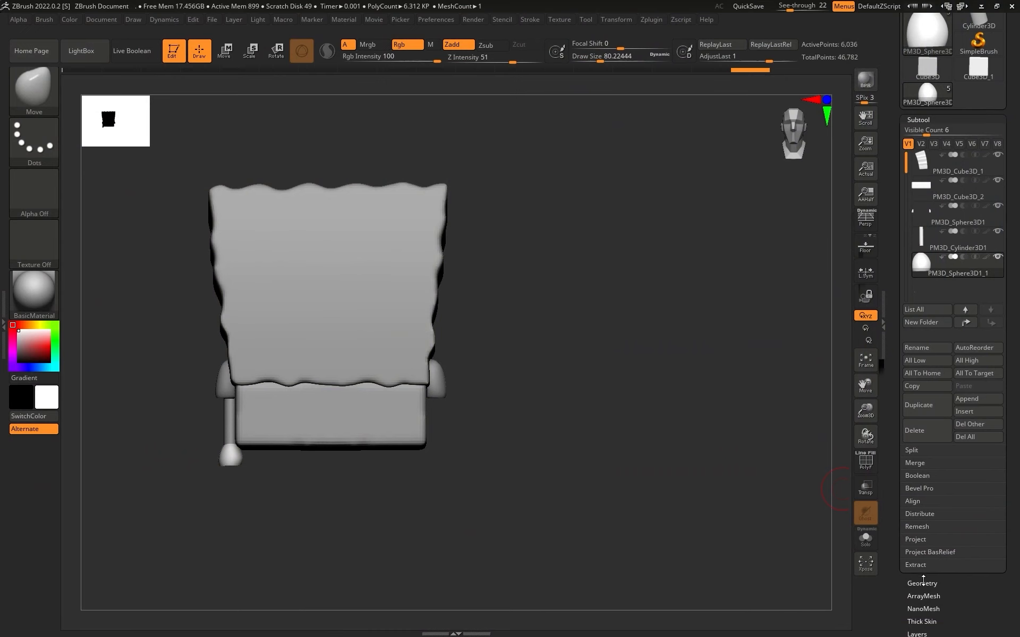
Remesh the hand with DynaMesh at resolution 128
left_click(923, 582)
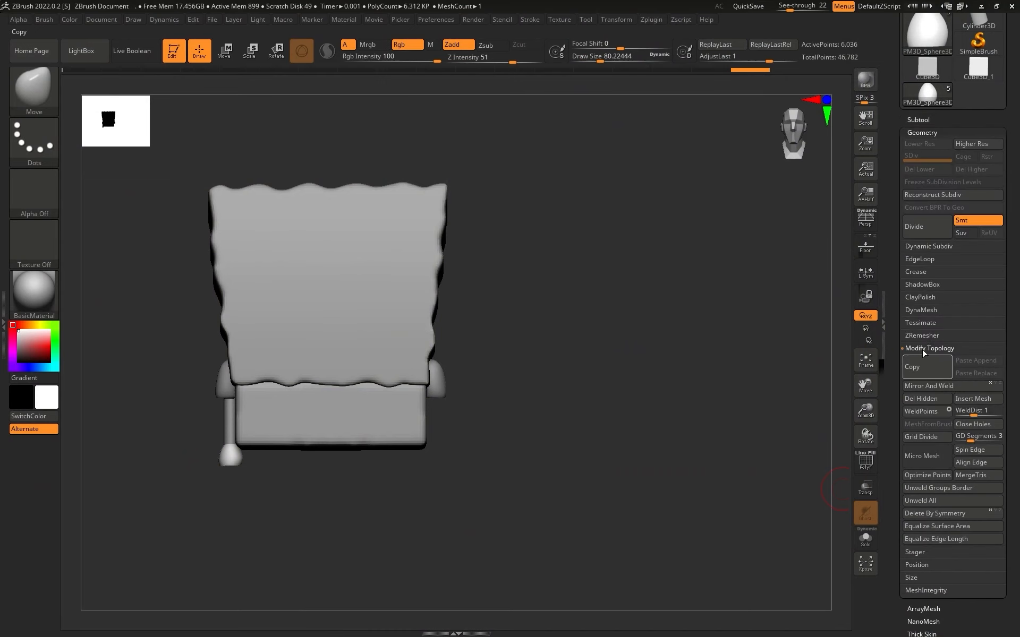
left_click(921, 313)
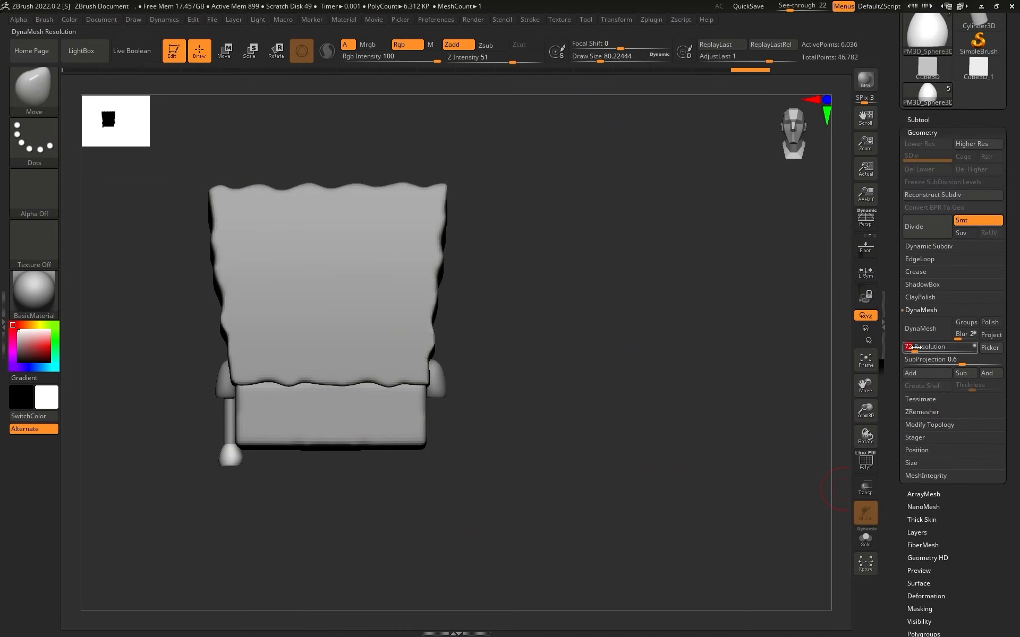
left_click(920, 329)
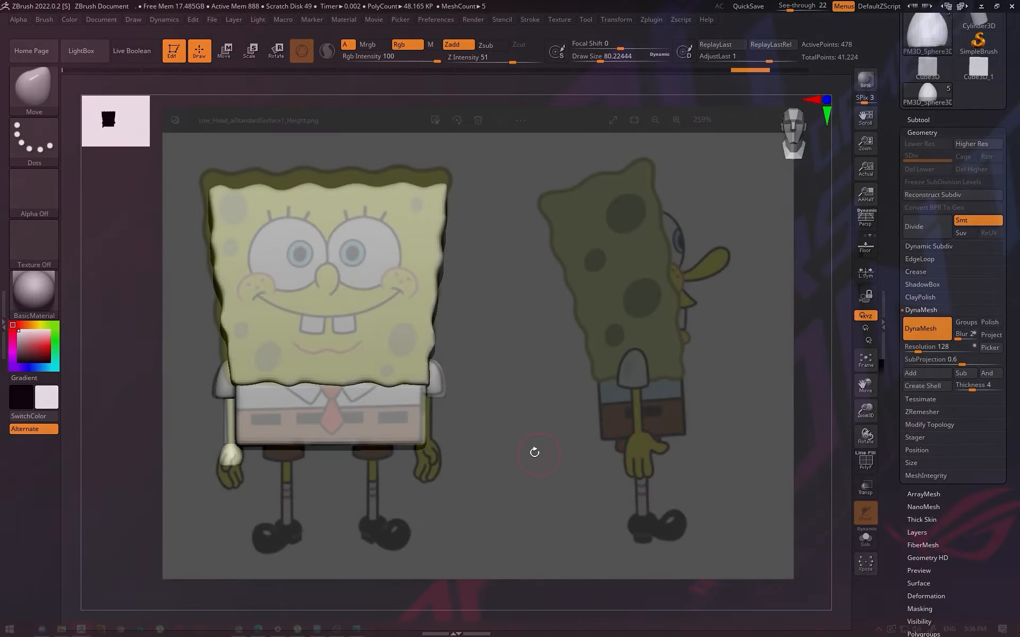
Set See-through to 0 so the reference is hidden behind the canvas
left_click_drag(534, 452, 658, 508)
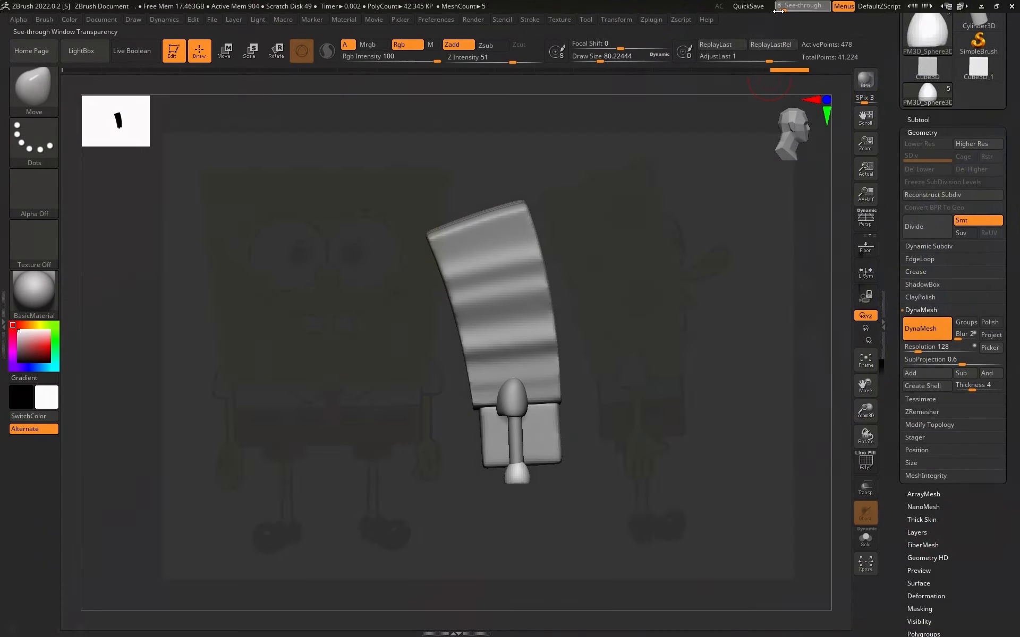
left_click(779, 10)
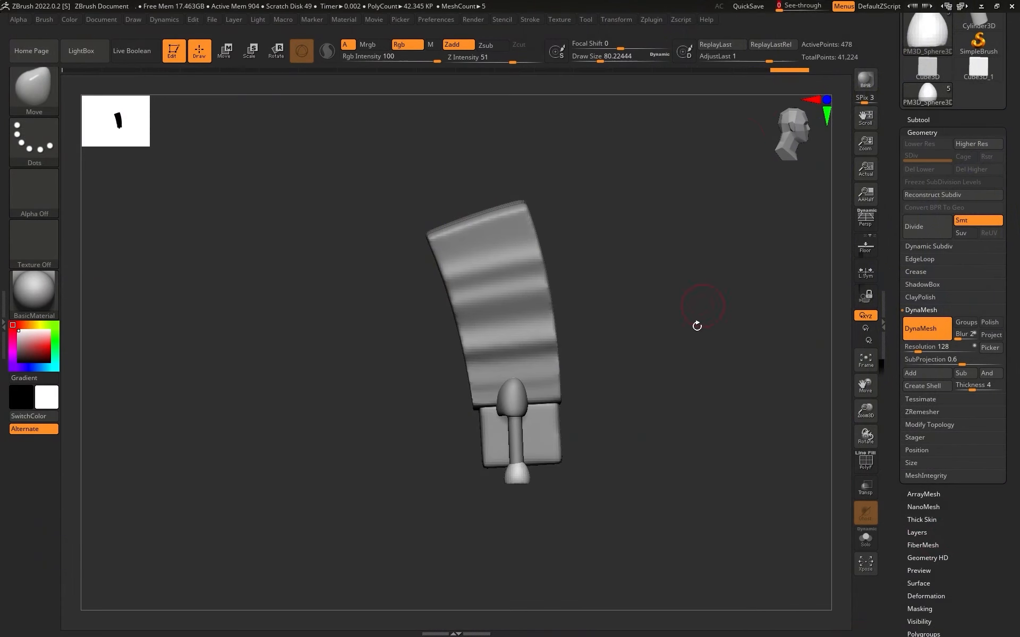
left_click_drag(661, 336, 692, 452, "alt")
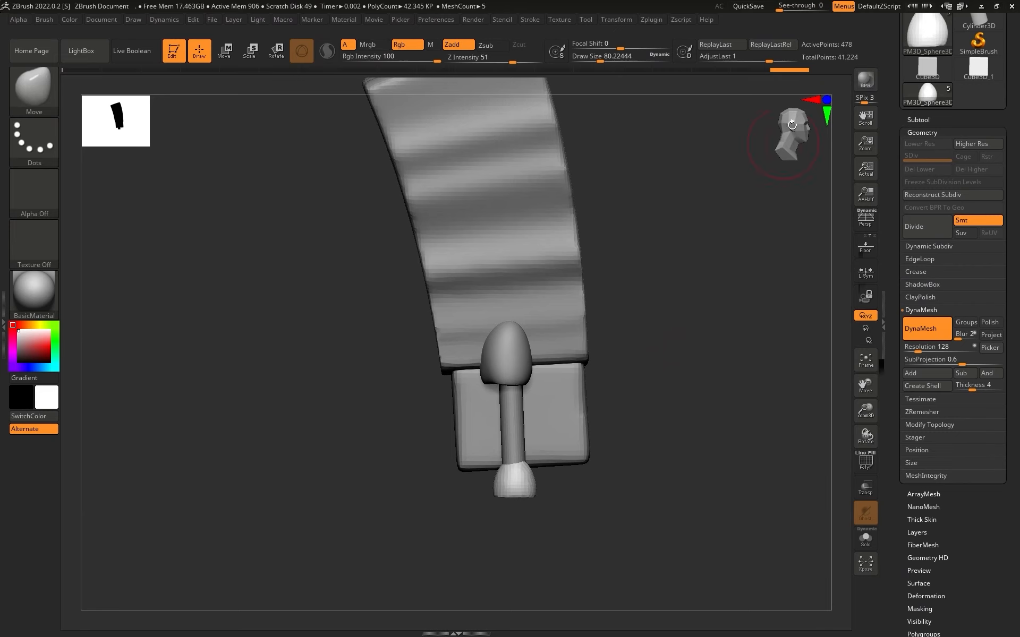
left_click_drag(782, 11, 724, 336)
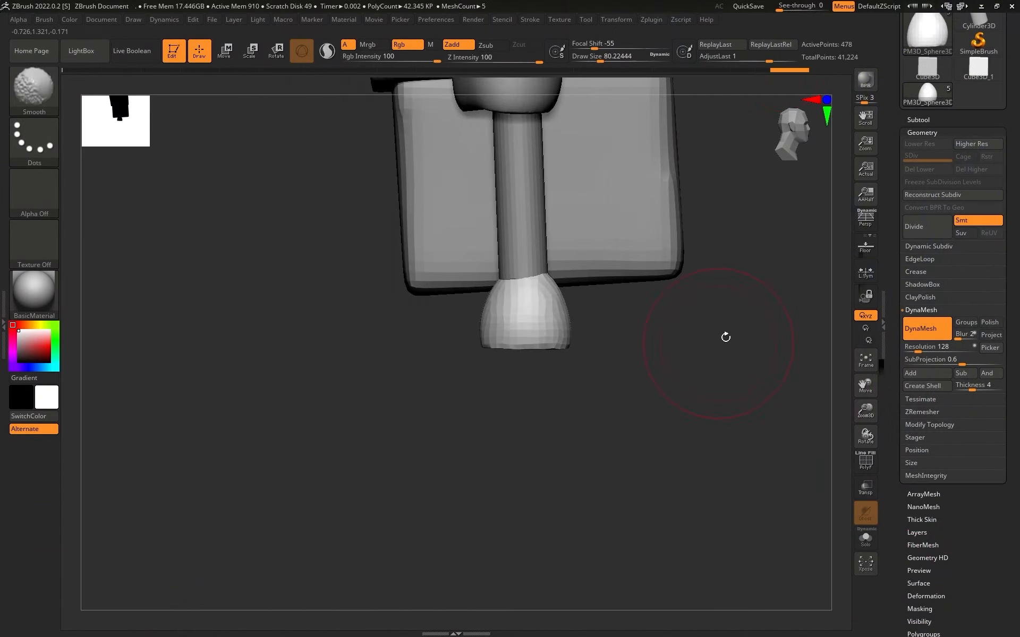
left_click_drag(778, 224, 797, 208)
Append a Sphere3D subtool for a finger, scale it down and move it to the area below the hand
left_click(918, 119)
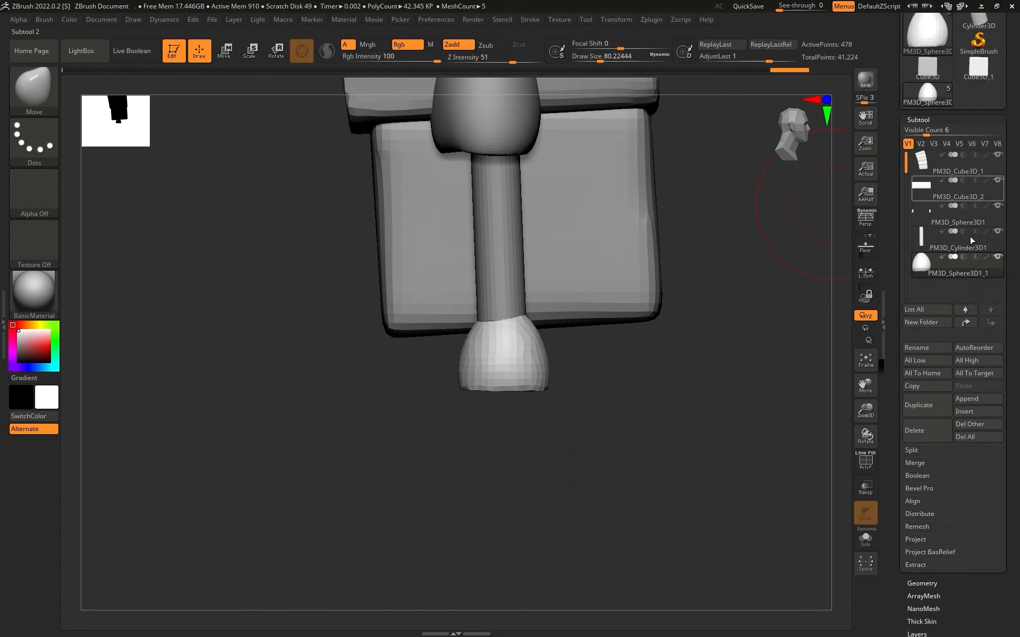
left_click(976, 399)
left_click(508, 461)
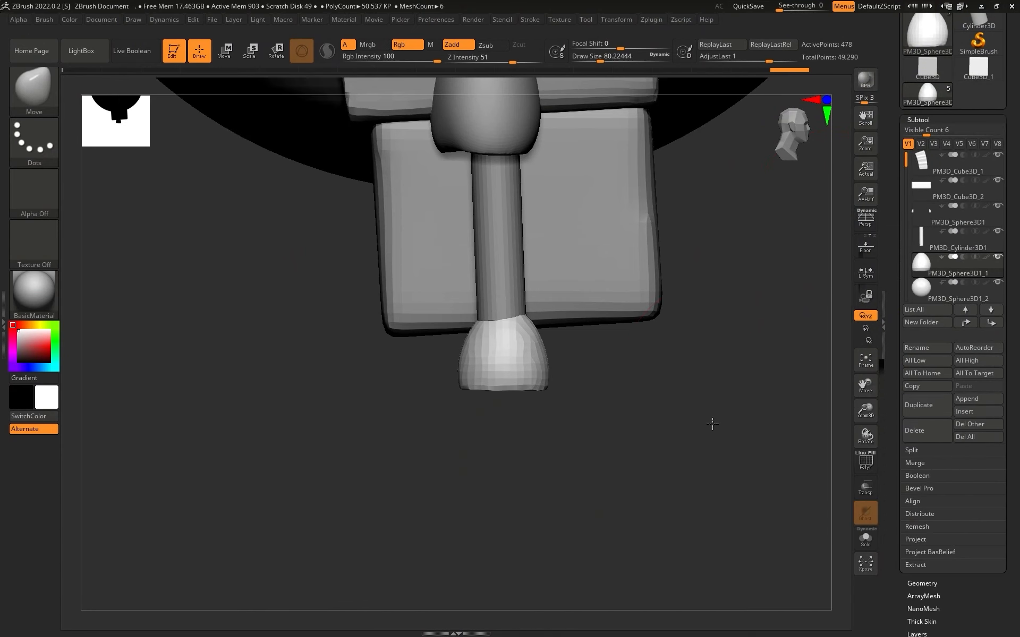
key("f")
left_click_drag(658, 360, 707, 360, "shift")
key("w")
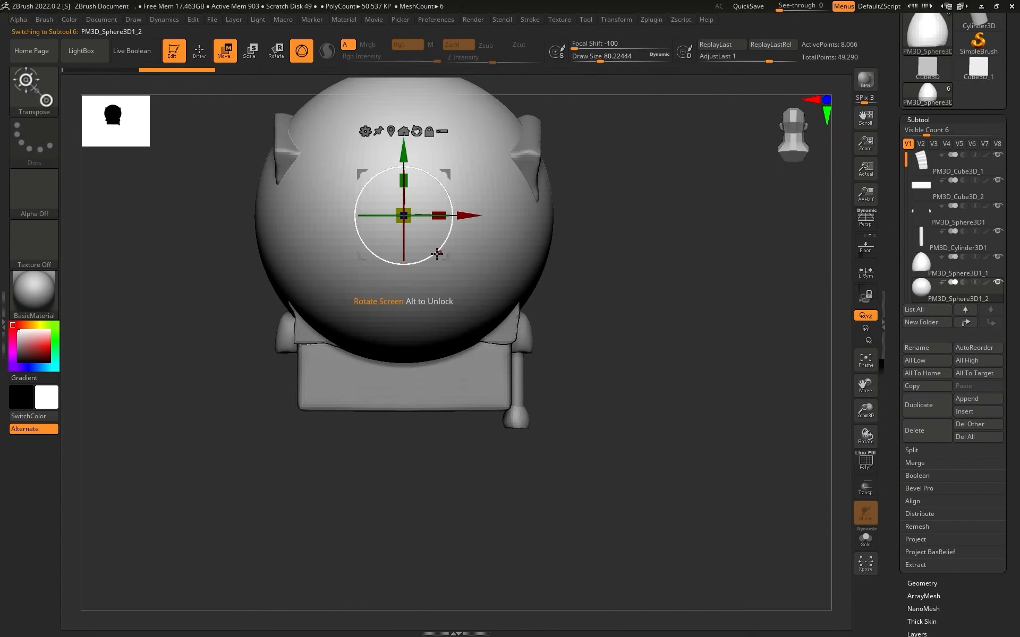
left_click_drag(446, 258, 598, 496)
left_click_drag(745, 477, 327, 305, "shift")
Shrink the finger sphere to finger width and place it against the rear part of the hand's flat underside
right_click_drag(670, 311, 734, 521, "ctrl")
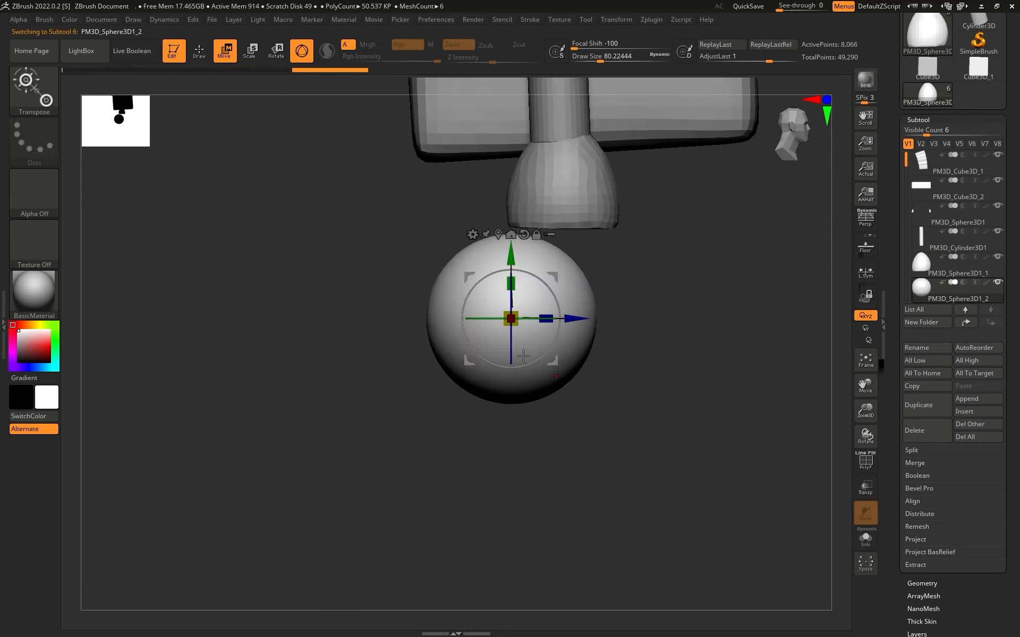
left_click_drag(509, 325, 426, 319)
left_click_drag(553, 359, 566, 277)
right_click_drag(598, 323, 658, 302, "ctrl")
right_click_drag(587, 225, 638, 283, "alt")
left_click_drag(639, 293, 421, 295)
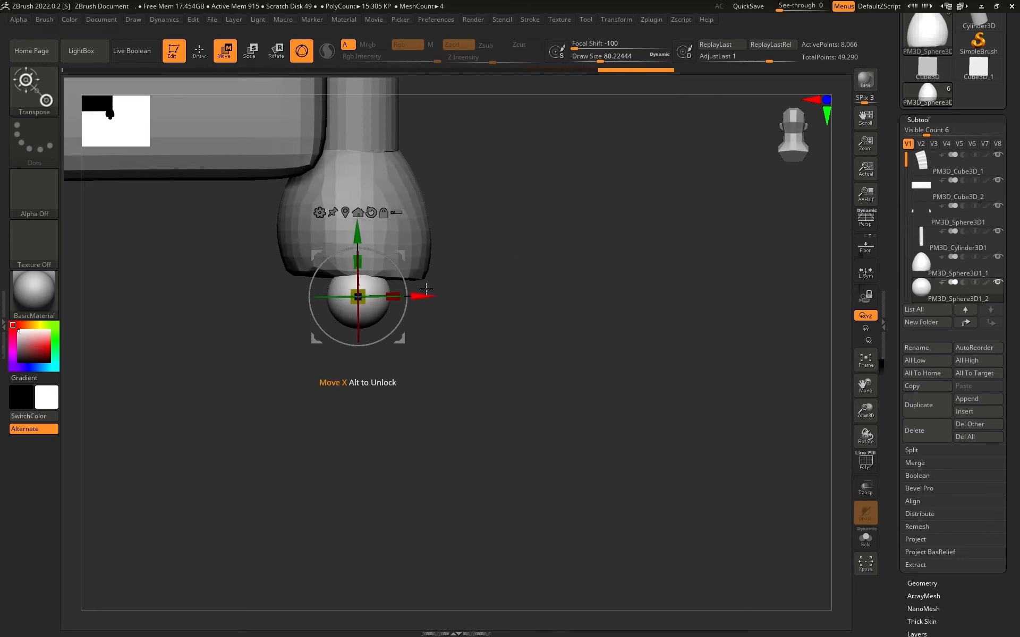
right_click_drag(523, 311, 589, 300)
Select the hand subtool and narrow it slightly along the X axis
left_click(473, 236, "alt")
key("r")
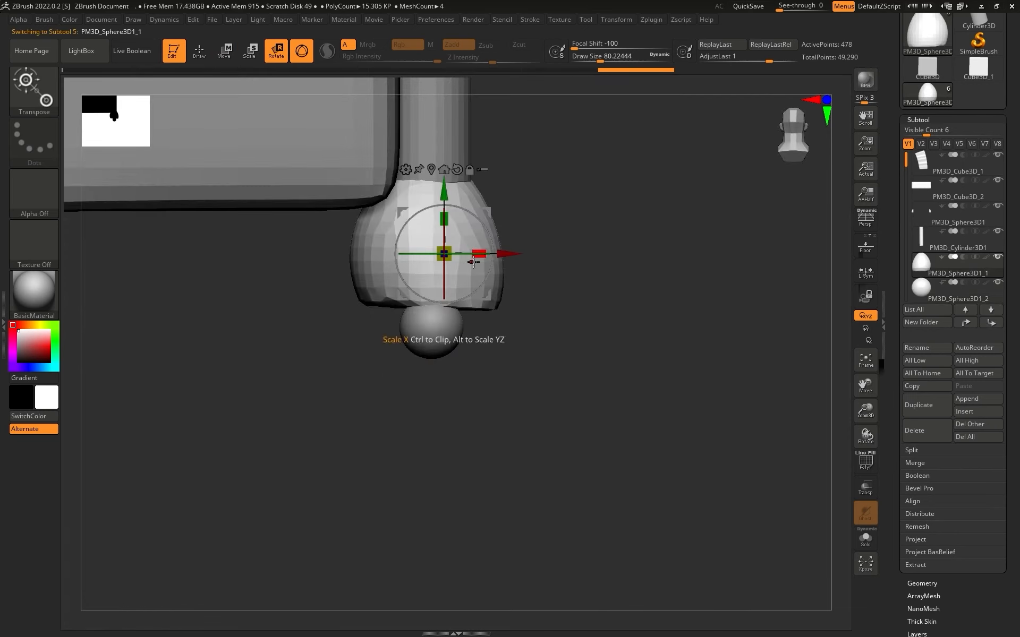
left_click_drag(477, 258, 464, 263)
key("q")
right_click_drag(604, 319, 526, 367, "shift")
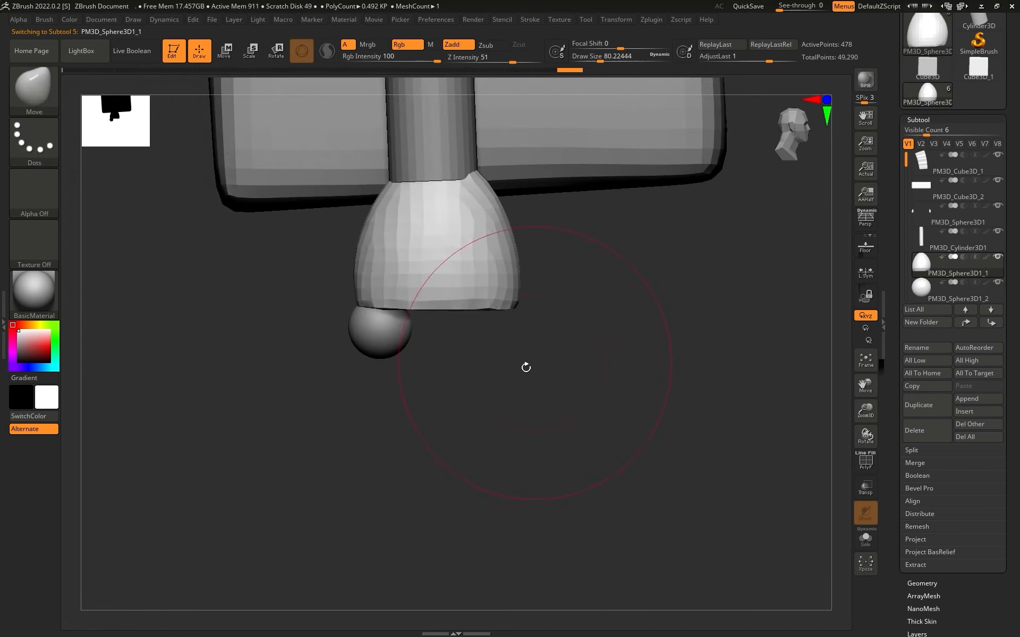
Select the finger sphere and move it slightly forward and up so it sinks halfway into the hand's underside
left_click(379, 330, "alt")
right_click_drag(403, 393, 441, 386, "shift")
key("w")
left_click_drag(388, 327, 395, 328)
right_click_drag(507, 354, 406, 343)
right_click_drag(483, 378, 449, 369, "shift")
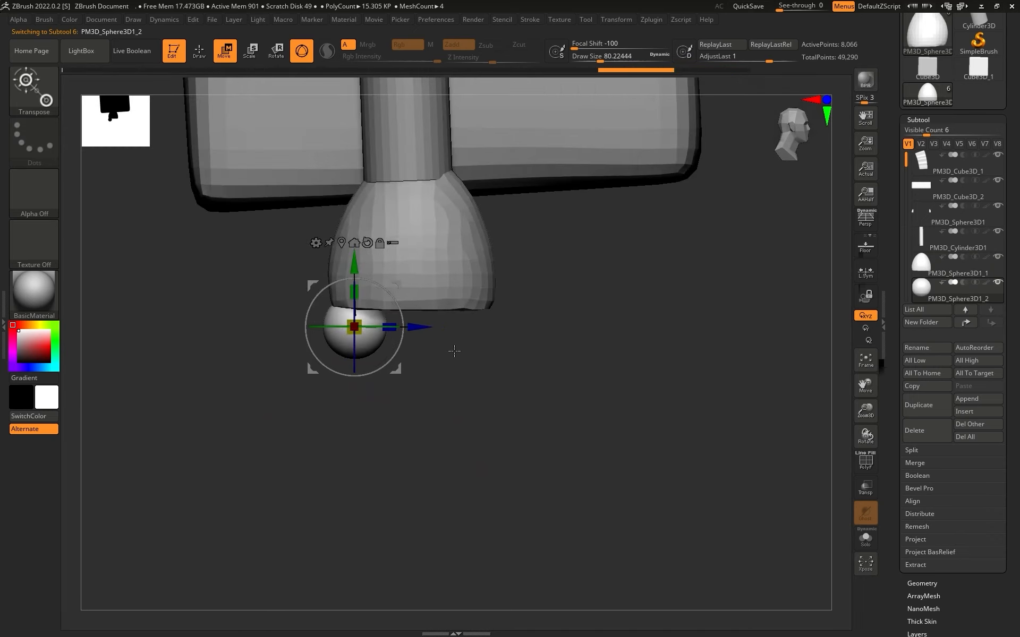
left_click_drag(417, 327, 422, 328)
left_click_drag(360, 261, 360, 245)
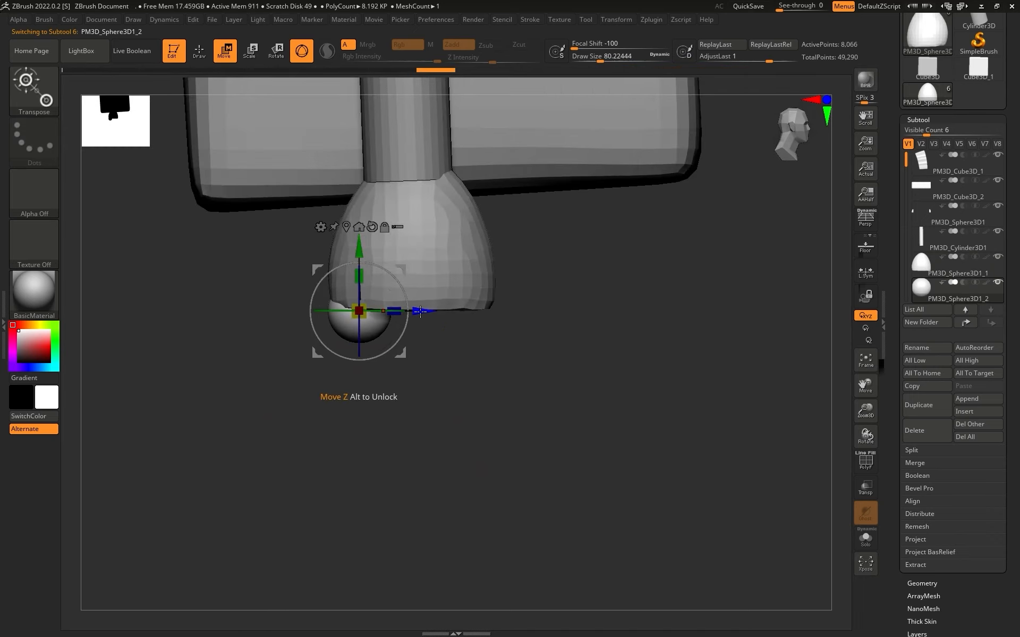
left_click_drag(420, 311, 425, 311)
Scale the finger sphere down slightly and shift it back a little along Z at the hand's rear edge
key("r")
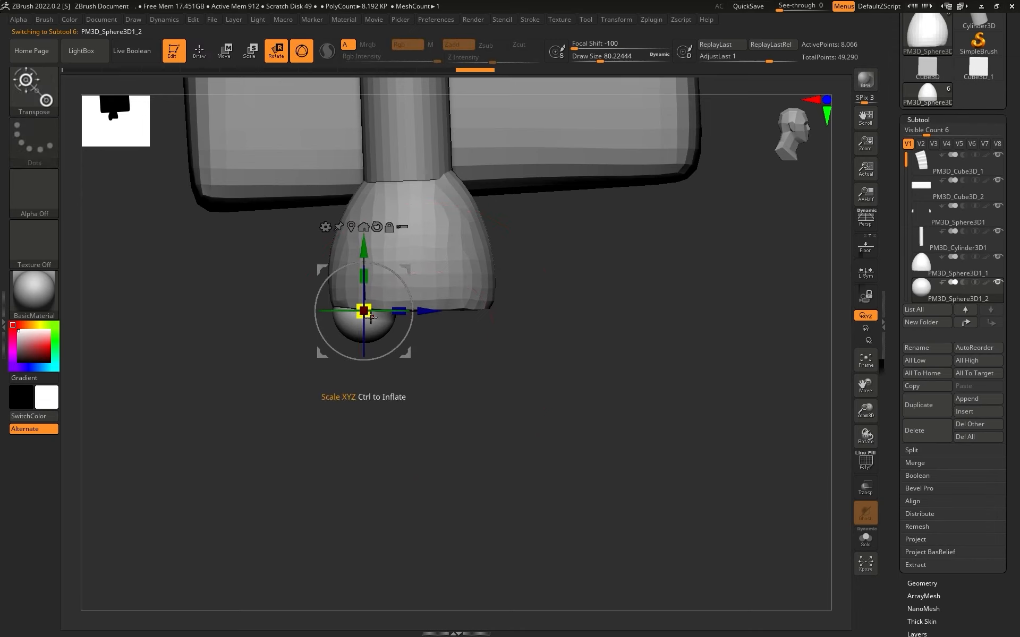
left_click_drag(420, 312, 416, 313)
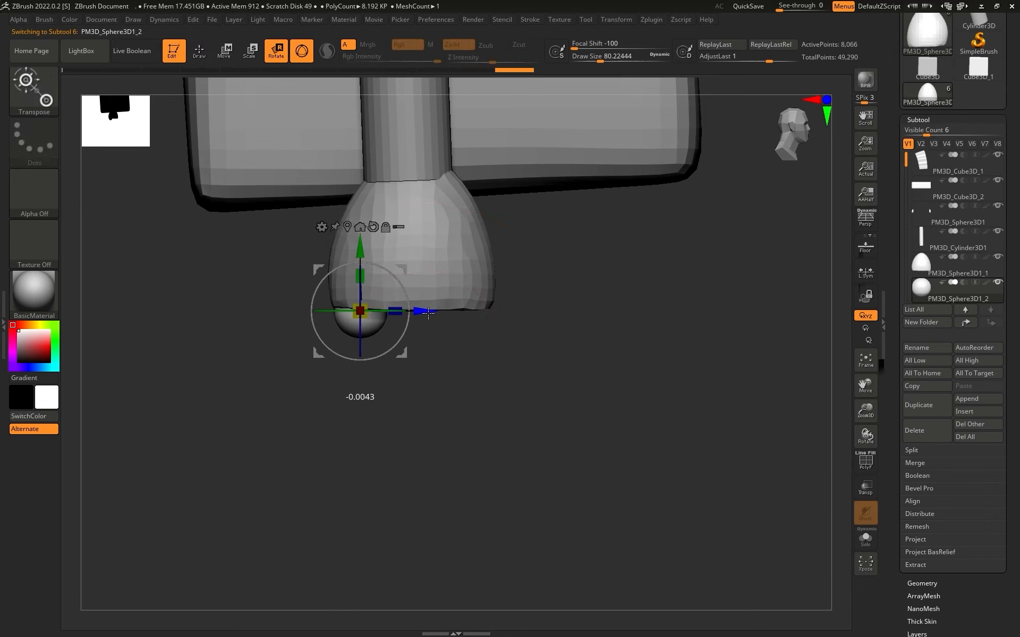
key("q")
left_click_drag(465, 403, 460, 273)
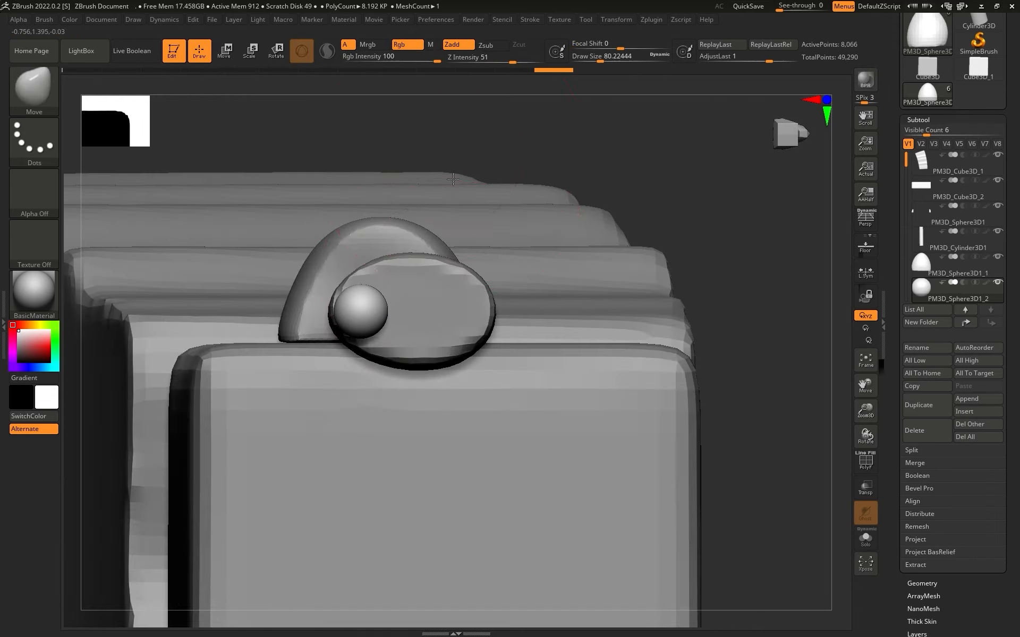
left_click_drag(444, 234, 485, 391)
left_click_drag(718, 347, 562, 391)
Duplicate the finger sphere twice and move one copy along Z to the middle of the hand's underside
key("w")
left_click_drag(518, 359, 571, 419, "alt")
left_click(932, 404)
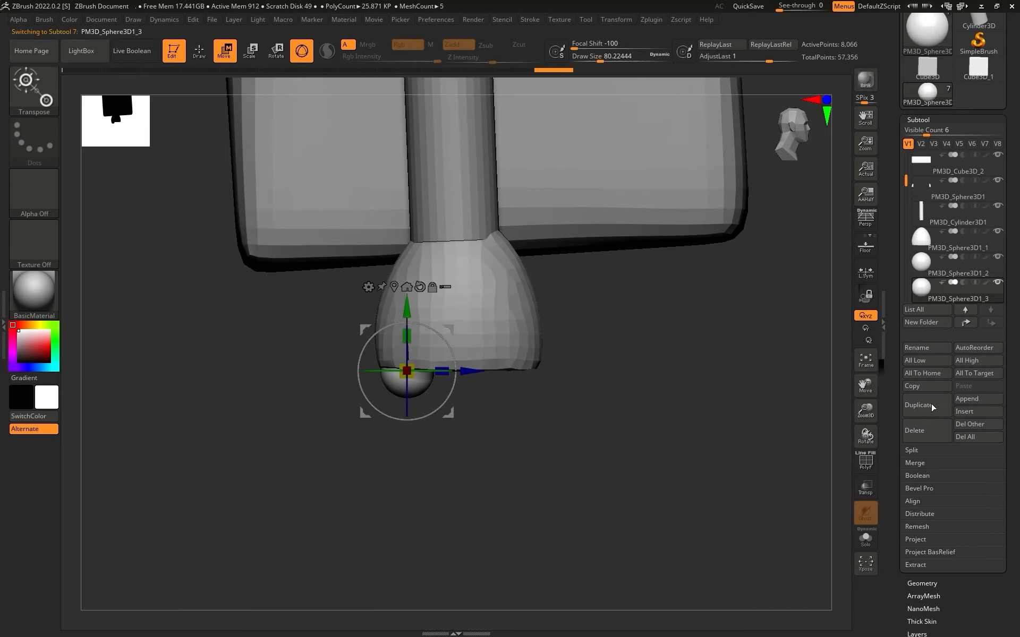
left_click(931, 404)
left_click_drag(464, 370, 520, 371)
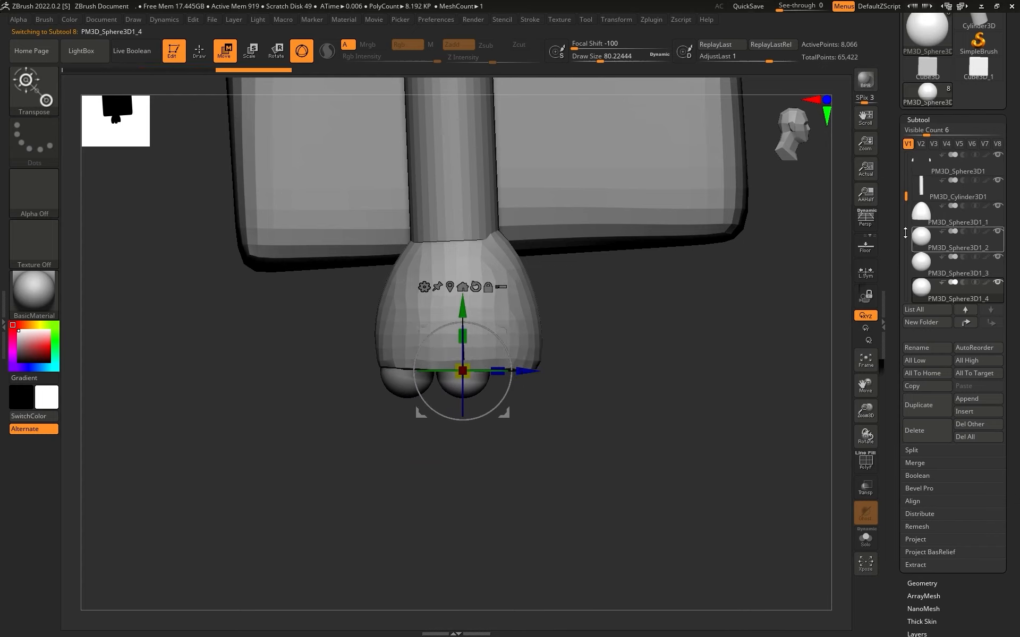
Move the other finger copy along Z to the hand's front edge and nudge the middle finger to even the spacing
left_click_drag(906, 197, 905, 205)
left_click(930, 244)
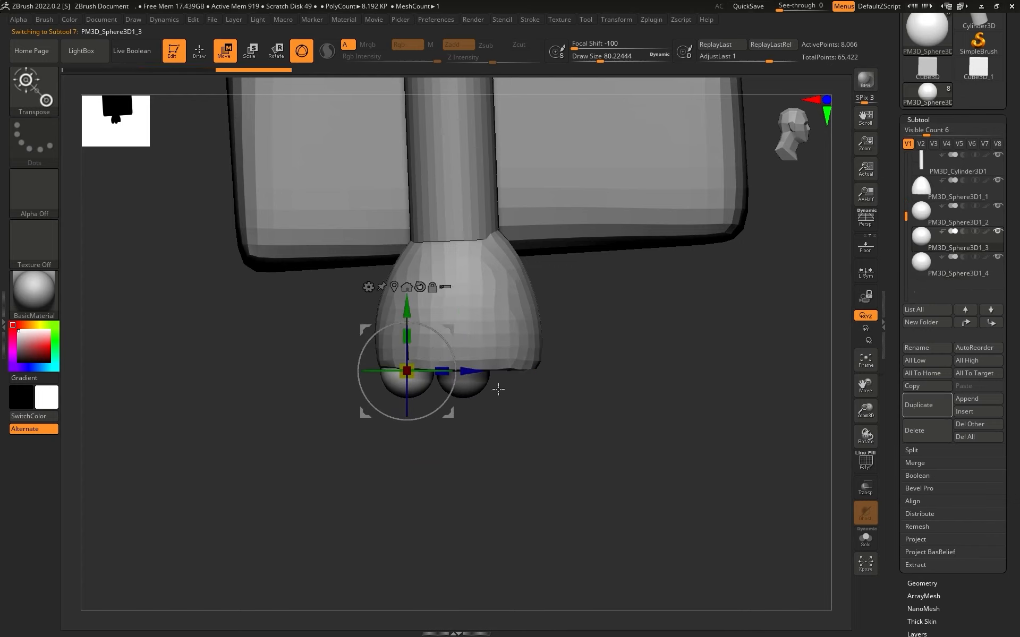
left_click_drag(468, 372, 573, 372)
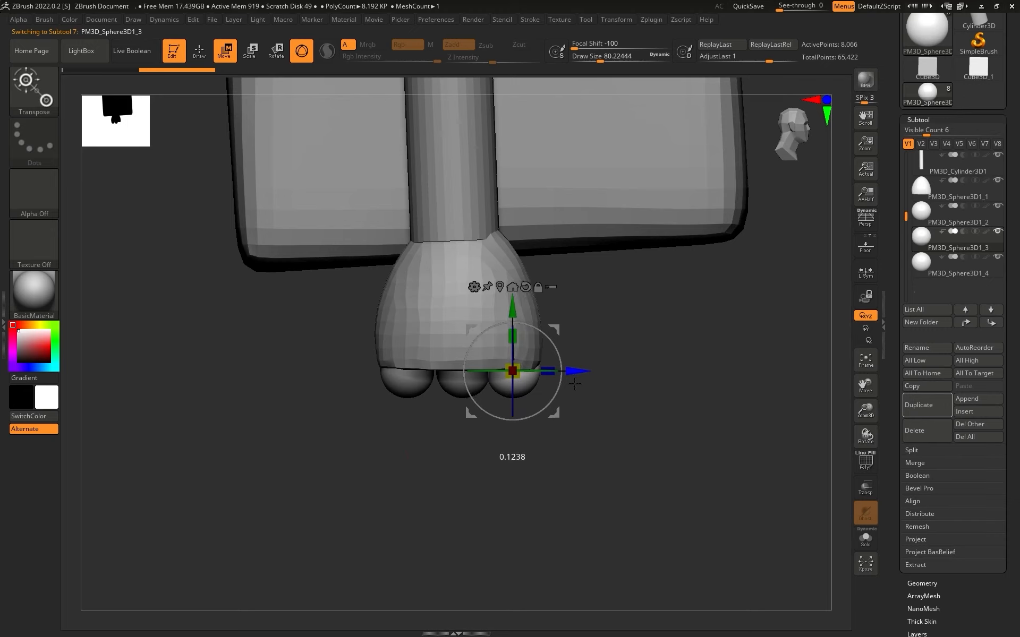
key("q")
left_click(518, 378, "alt")
key("w")
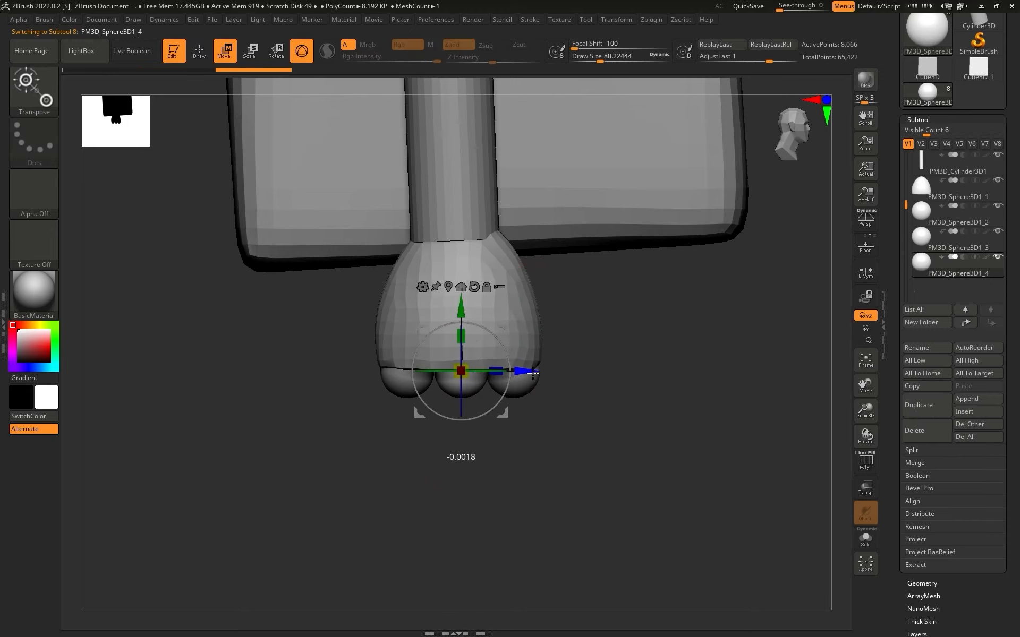
key("q")
Select the hand and reshape its sides around the three finger spheres with the Move brush at draw size about 65 to 71
mouse_move(615, 398)
left_mouse_down()
mouse_move(653, 368)
mouse_move(591, 410)
mouse_move(581, 367)
mouse_move(601, 384)
left_mouse_up()
left_click(425, 344, "alt")
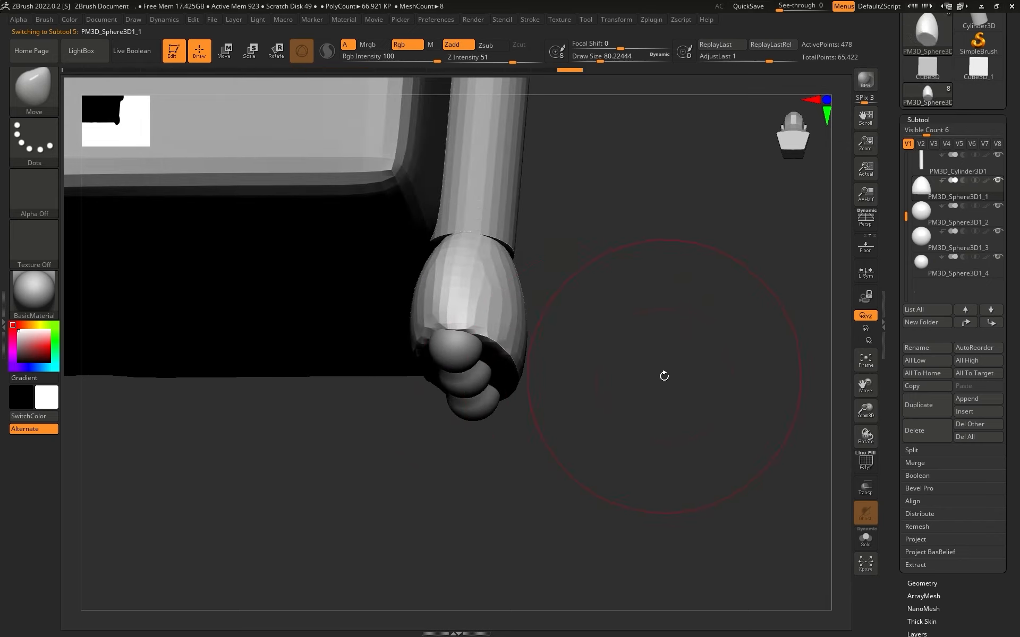
mouse_move(665, 375)
left_mouse_down()
mouse_move(595, 361)
mouse_move(608, 378)
mouse_move(589, 356)
left_mouse_up()
key("bracketleft")
key("bracketright")
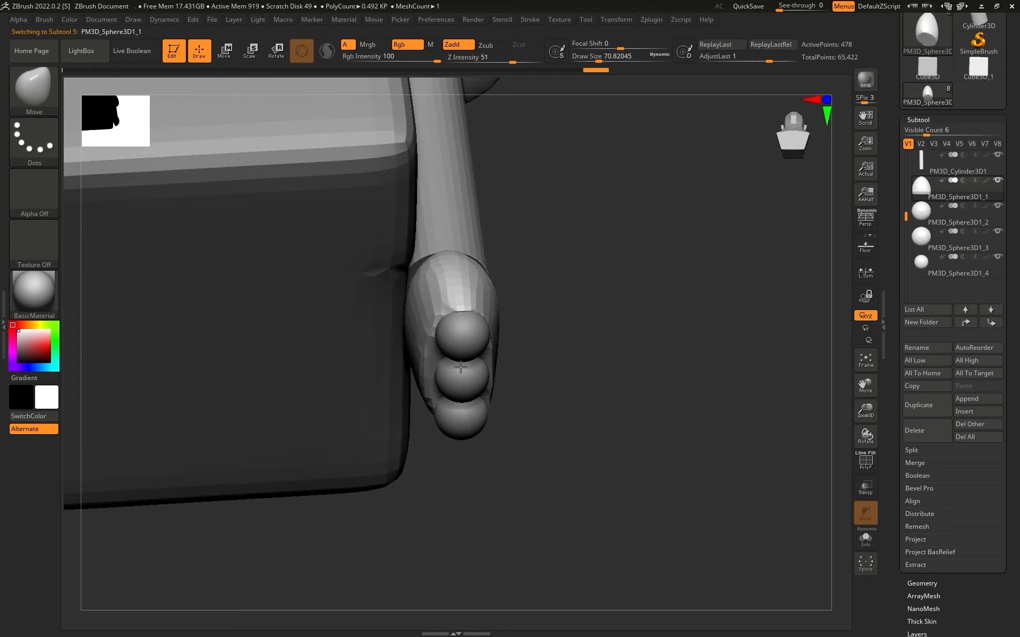
mouse_move(426, 375)
left_mouse_down()
mouse_move(452, 369)
mouse_move(560, 428)
mouse_move(492, 412)
mouse_move(538, 370)
left_mouse_up()
key("shift")
mouse_move(496, 419)
left_mouse_down()
mouse_move(428, 421)
mouse_move(614, 346)
left_mouse_up()
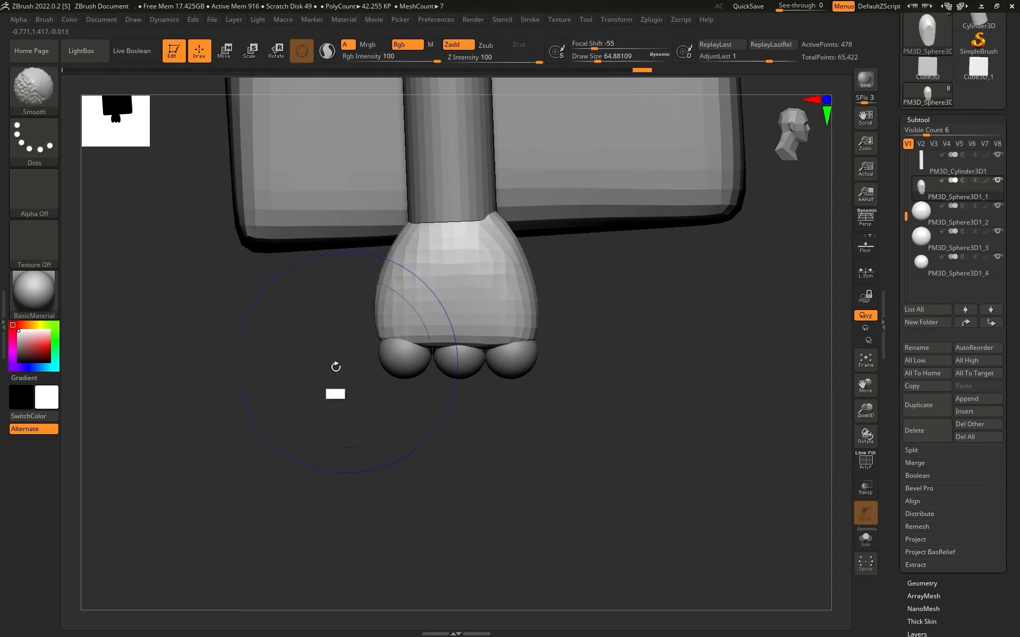
mouse_move(336, 367)
left_mouse_down("alt")
mouse_move(505, 191)
mouse_move(537, 356)
mouse_move(606, 357)
mouse_move(581, 429)
left_mouse_up("alt")
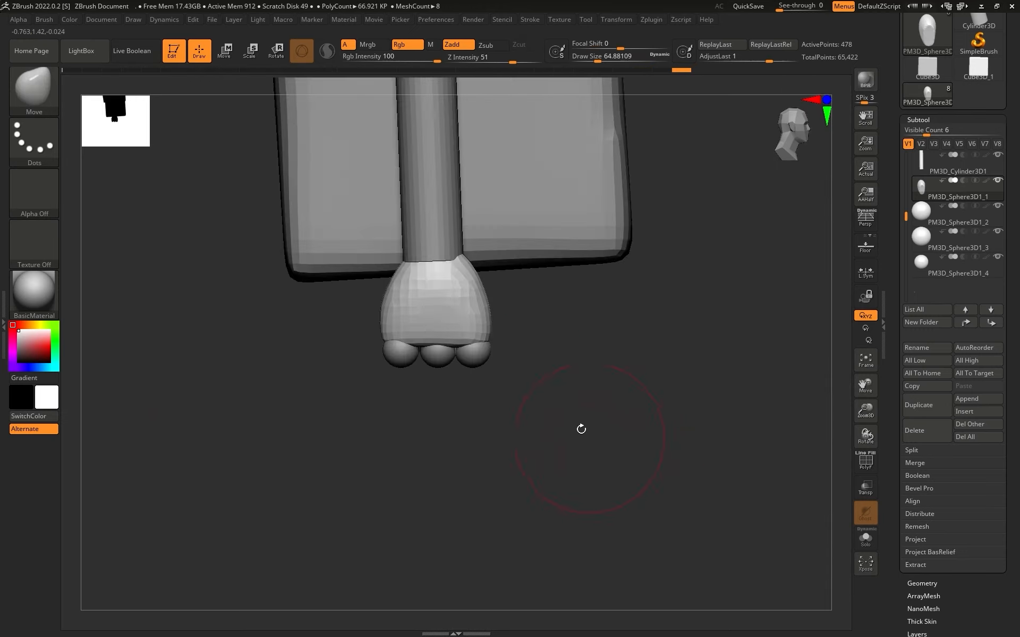
Duplicate the front finger sphere and move the copy up to the hand's front side near the wrist as a thumb
left_click(484, 360, "alt")
left_click_drag(518, 380, 636, 421, "alt")
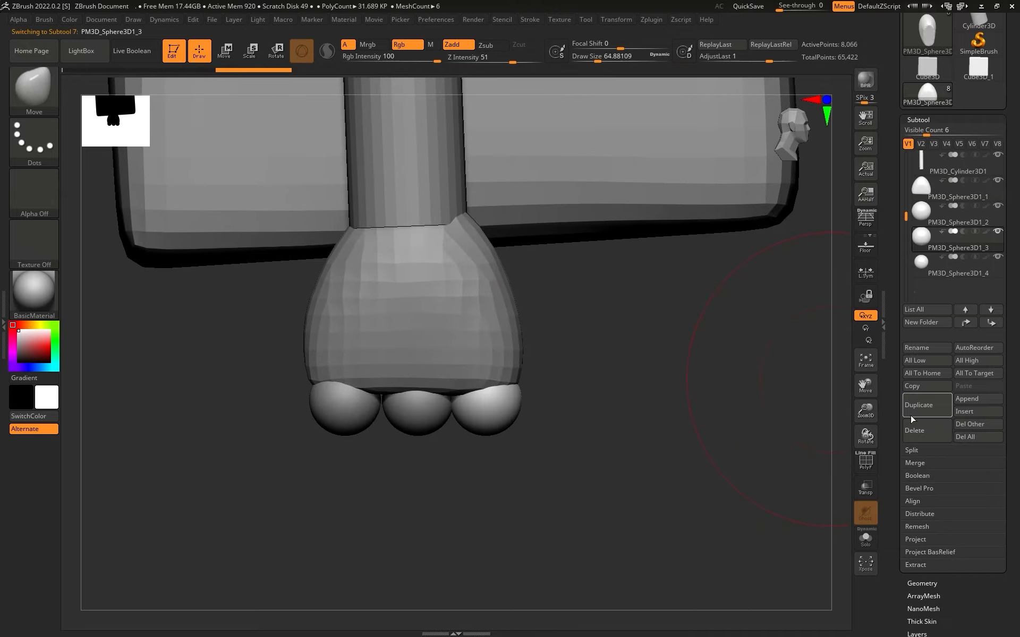
left_click(924, 405)
key("w")
mouse_move(534, 446)
left_mouse_down()
mouse_move(568, 371)
mouse_move(554, 292)
mouse_move(554, 317)
mouse_move(558, 308)
mouse_move(537, 310)
mouse_move(552, 305)
mouse_move(540, 316)
left_mouse_up()
key("q")
Merge the three finger spheres and the thumb sphere into one subtool with repeated Merge Down operations
mouse_move(623, 380)
left_mouse_down()
mouse_move(509, 381)
mouse_move(626, 403)
mouse_move(551, 433)
mouse_move(647, 389)
left_mouse_up()
left_click(927, 219)
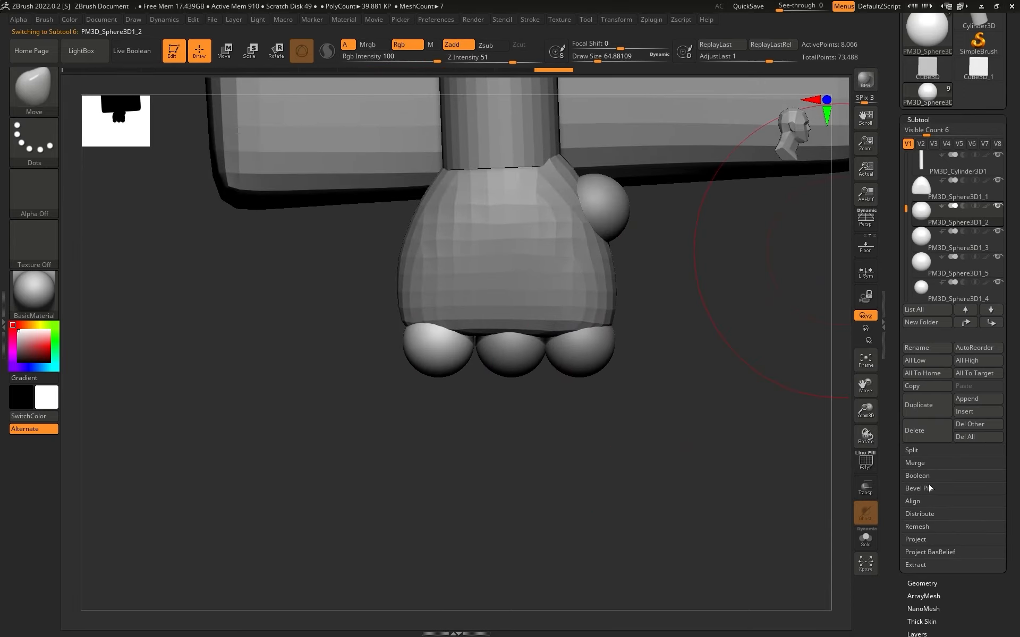
left_click(915, 463)
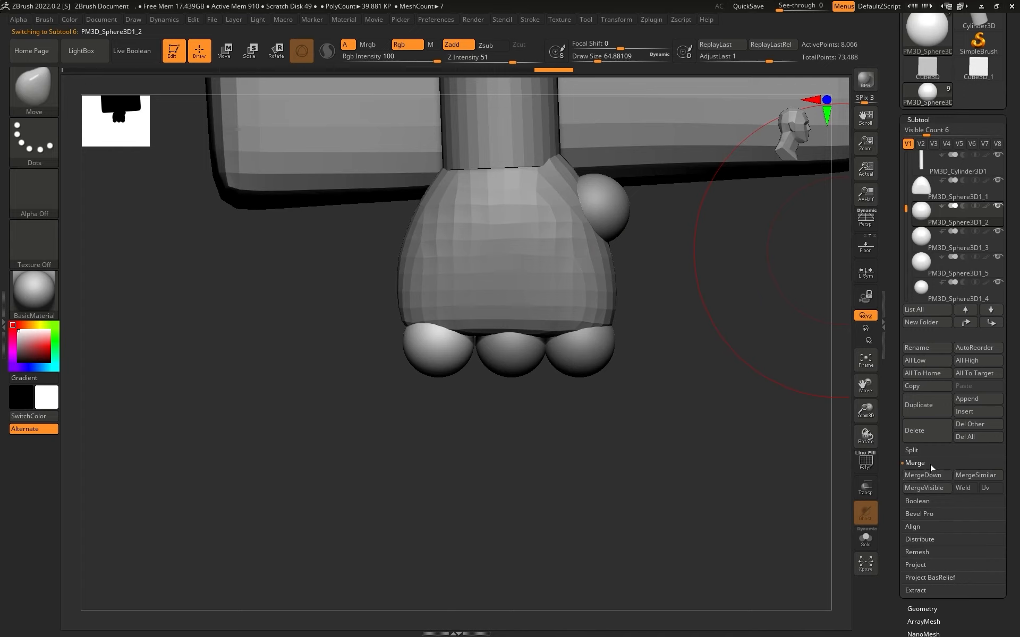
left_click(930, 477)
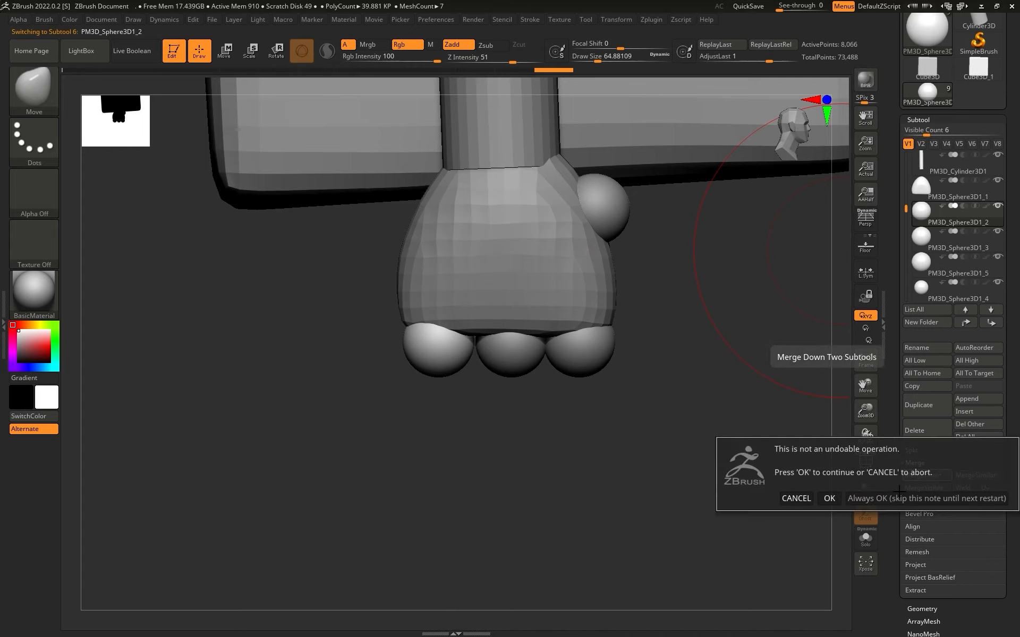
left_click(829, 497)
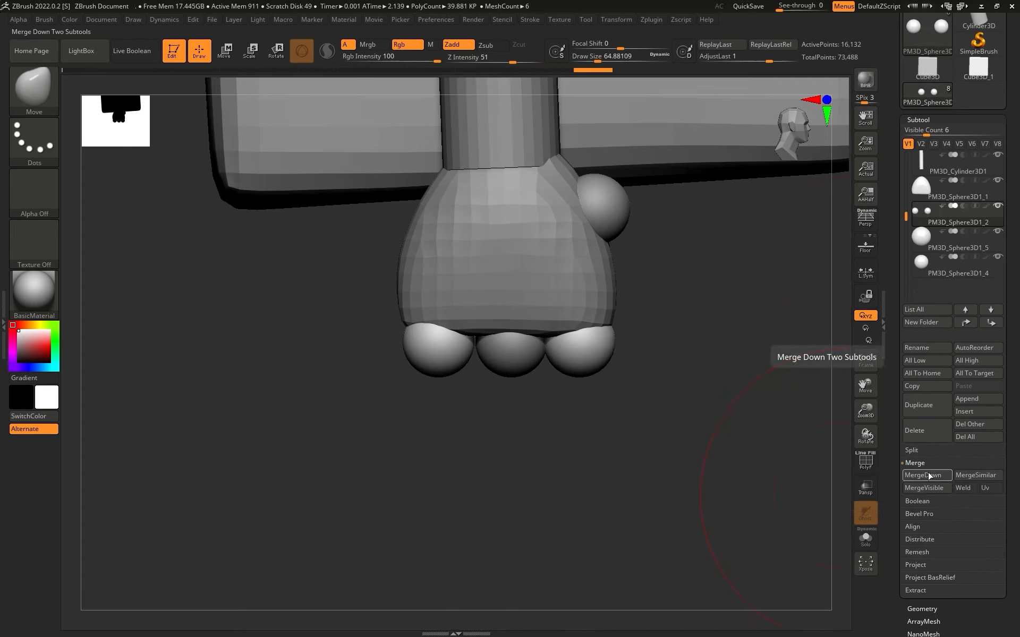
left_click(928, 476)
left_click(829, 497)
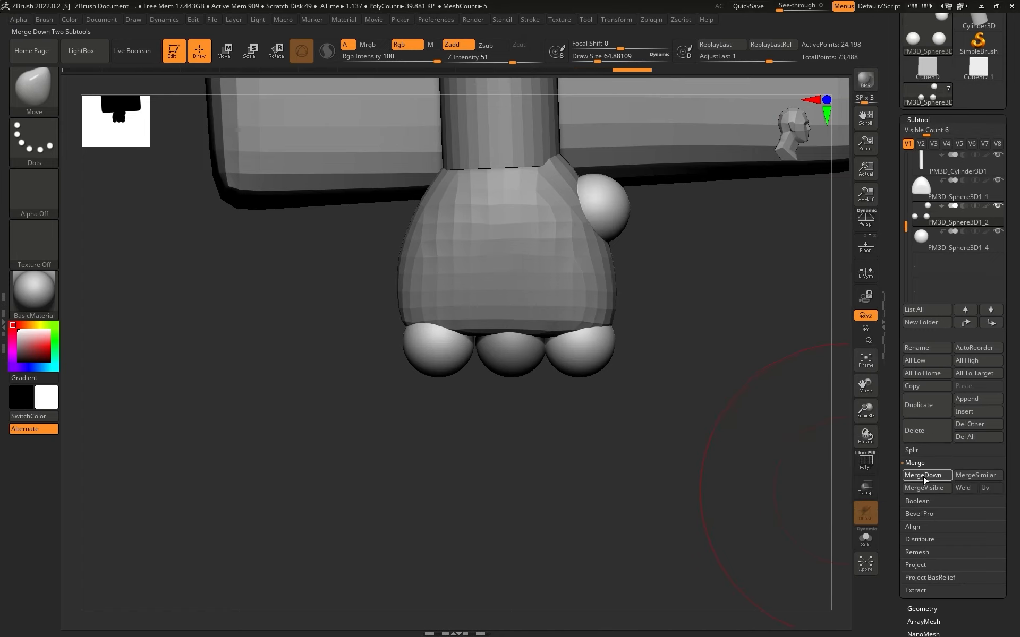
left_click(924, 476)
left_click(829, 500)
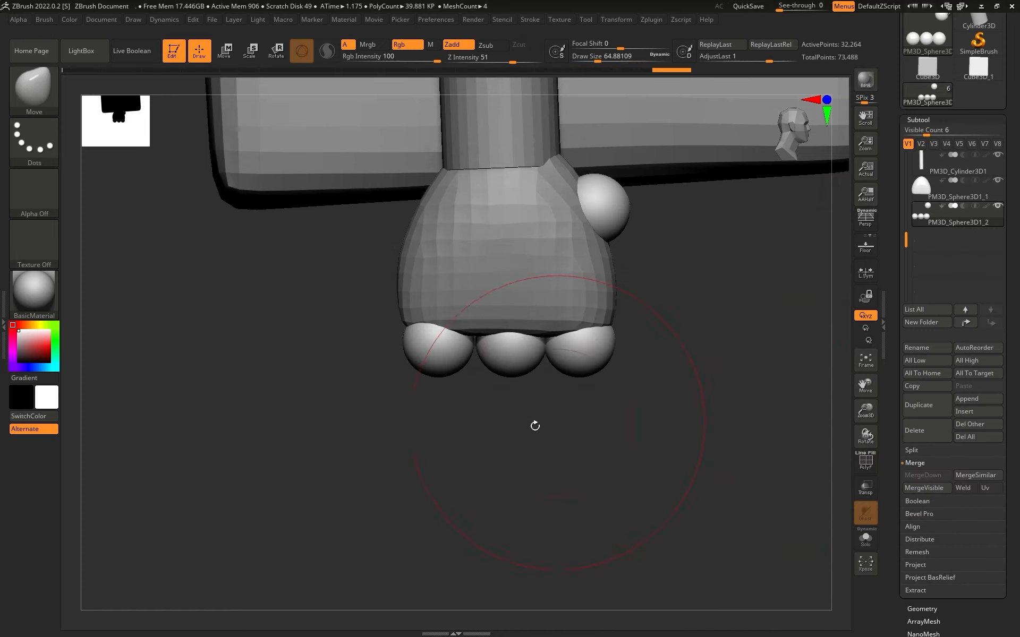
Mask the lower halves of the three finger spheres and invert the mask so only those halves stay editable
mouse_move(326, 359)
left_mouse_down("ctrl")
mouse_move(457, 446)
mouse_move(815, 508)
mouse_move(813, 492)
left_mouse_up("ctrl")
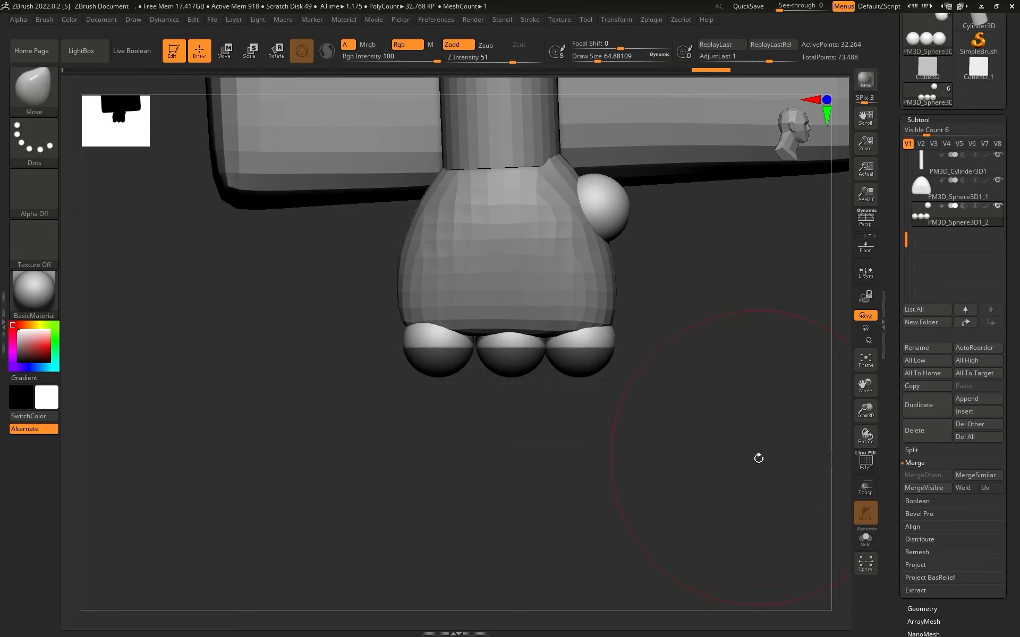
left_click_drag(758, 457, 540, 462)
mouse_move(212, 442)
left_mouse_down("ctrl")
mouse_move(765, 600)
mouse_move(776, 558)
mouse_move(627, 574)
mouse_move(678, 538)
mouse_move(687, 504)
mouse_move(712, 518)
mouse_move(632, 564)
mouse_move(696, 580)
mouse_move(667, 564)
mouse_move(726, 518)
mouse_move(725, 532)
mouse_move(550, 576)
mouse_move(704, 587)
left_mouse_up("ctrl")
left_click_drag(706, 462, 707, 396)
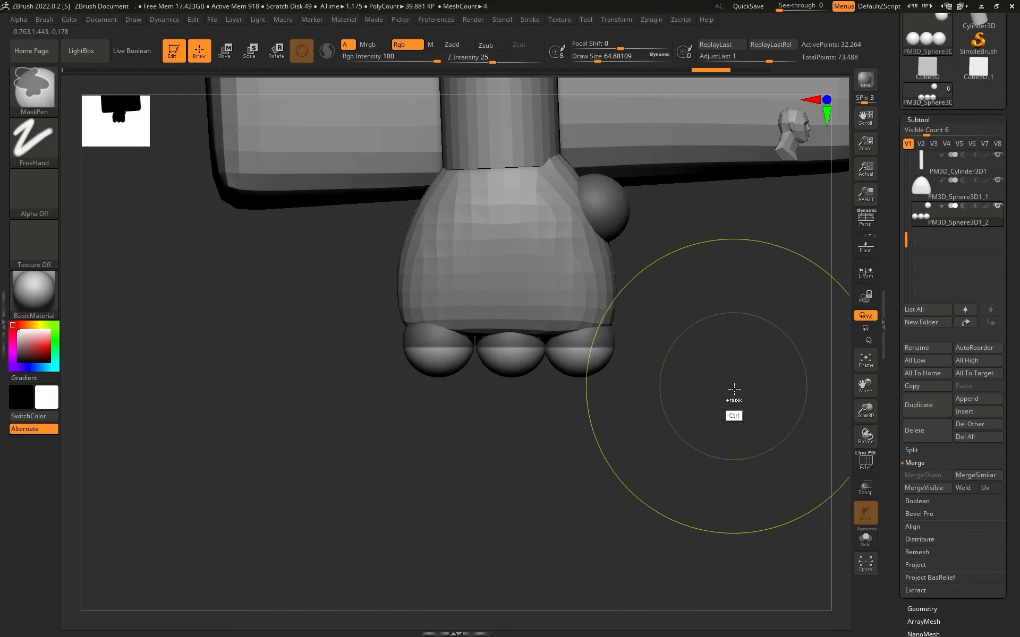
left_click_drag(699, 412, 655, 387)
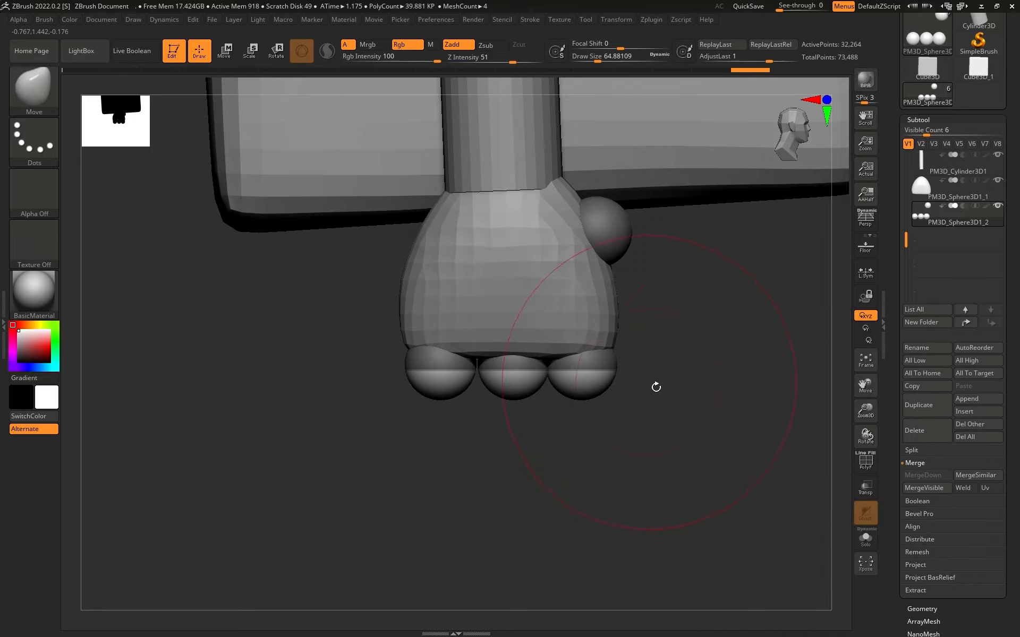
Move the unmasked finger halves down along Y by about 0.098 to lengthen the three fingers, and clear the mask
key("w")
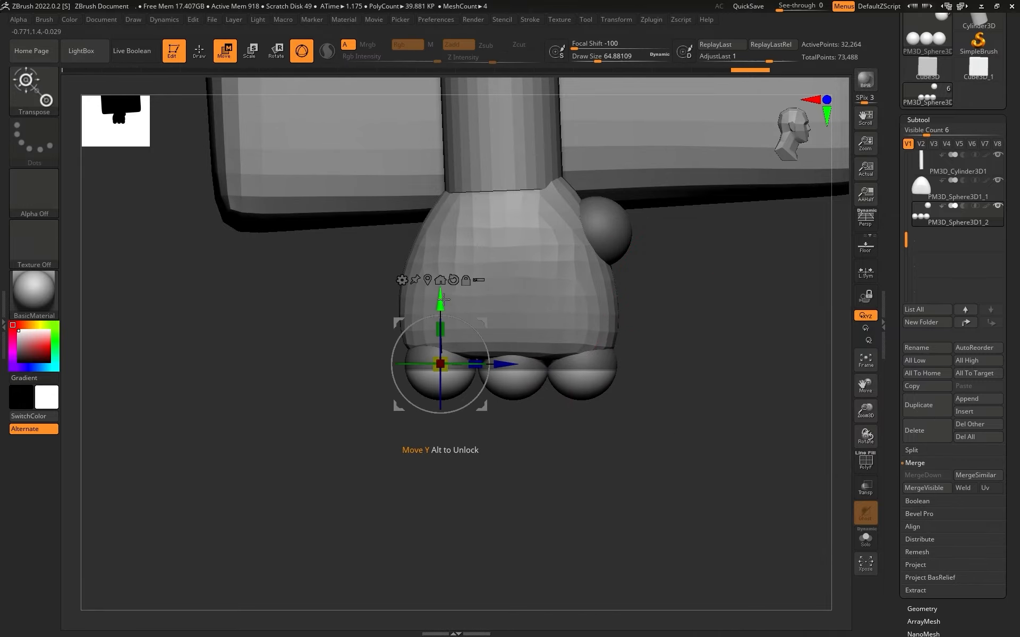
left_click_drag(444, 301, 449, 406)
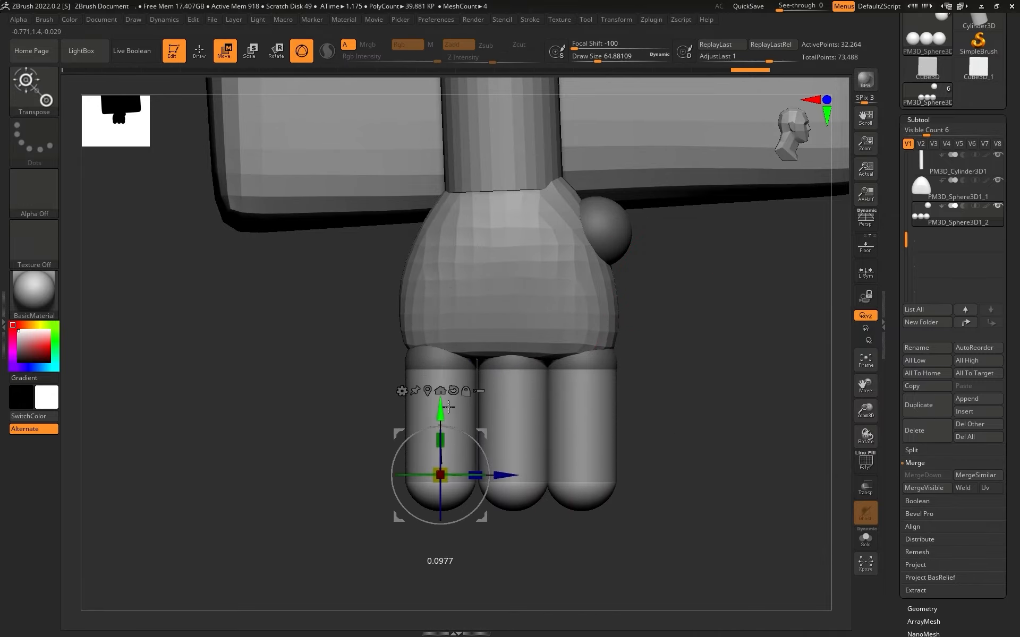
key("q")
mouse_move(653, 424)
left_mouse_down()
mouse_move(672, 432)
mouse_move(610, 428)
mouse_move(646, 416)
mouse_move(661, 436)
mouse_move(651, 393)
mouse_move(646, 466)
mouse_move(601, 316)
left_mouse_up()
key("ctrl")
mouse_move(664, 311)
left_mouse_down("ctrl")
mouse_move(610, 391)
mouse_move(574, 365)
mouse_move(571, 346)
left_mouse_up("ctrl")
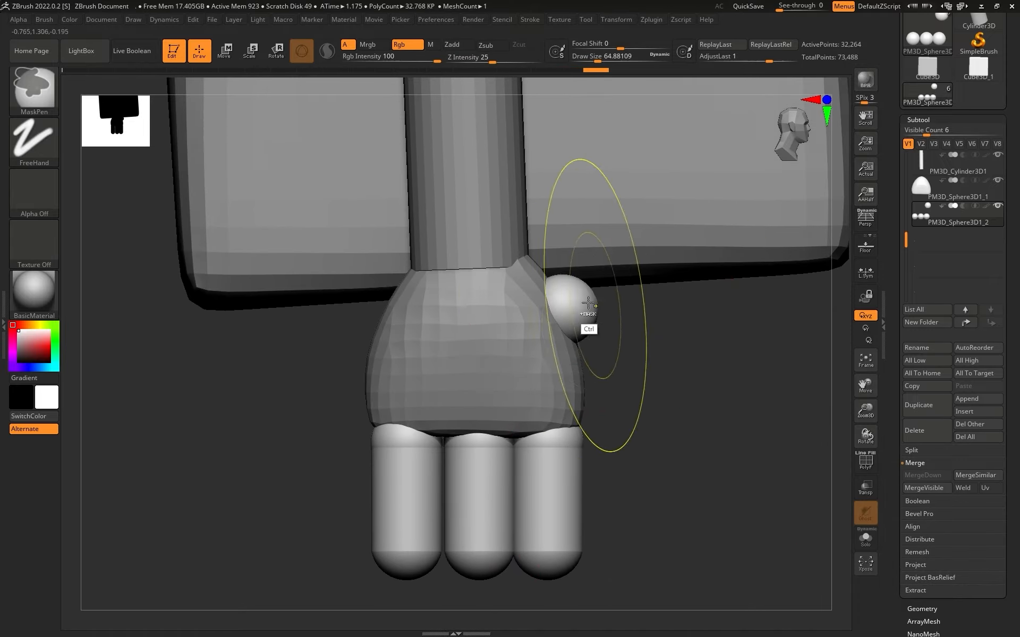
Reduce the draw size to about 14, mask the outer half of the thumb sphere and invert the mask
key("s")
mouse_move(584, 302)
left_mouse_down()
mouse_move(568, 302)
mouse_move(596, 345)
mouse_move(646, 321)
left_mouse_up()
left_click(569, 289, "ctrl")
left_click_drag(628, 391, 570, 350, "ctrl")
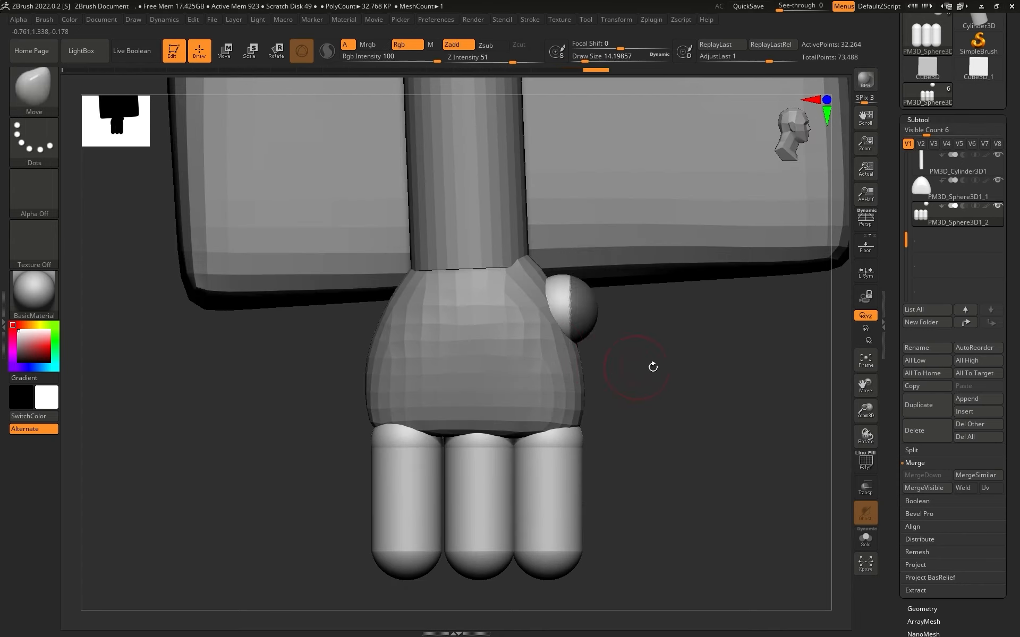
left_click(643, 364, "ctrl")
Move the unmasked thumb half diagonally outward and down to stretch it into a thumb, and clear the mask
key("w")
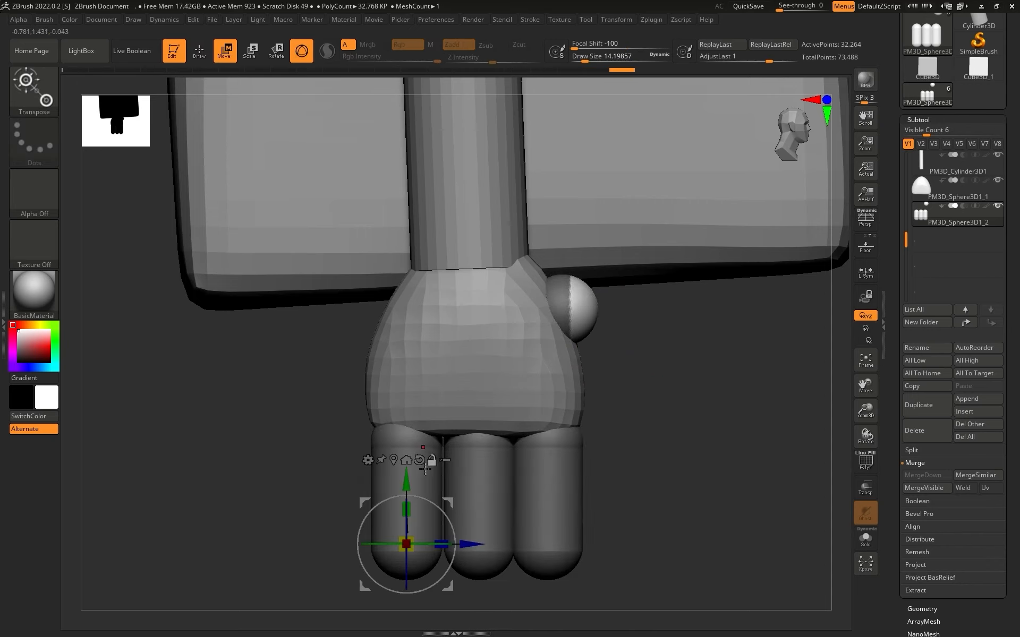
mouse_move(447, 586)
left_mouse_down("alt")
mouse_move(584, 413)
mouse_move(617, 345)
mouse_move(680, 374)
mouse_move(641, 372)
mouse_move(681, 381)
mouse_move(685, 394)
mouse_move(685, 385)
mouse_move(628, 389)
left_mouse_up("alt")
key("q")
left_click_drag(545, 414, 475, 406, "alt")
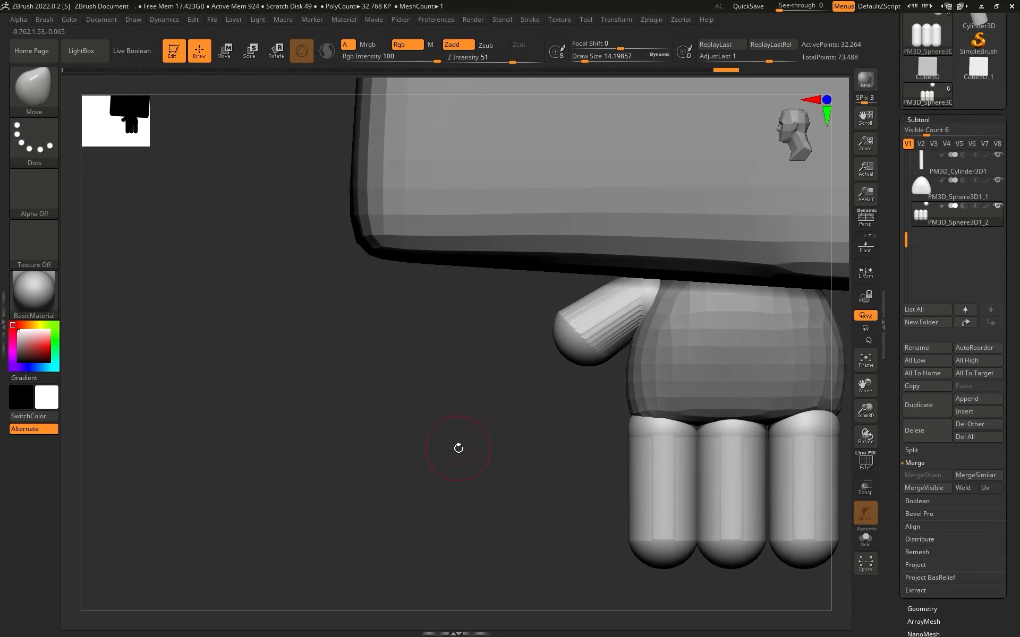
Set the Move brush's draw size to about 39 and push the thumb's upper base in toward the wrist
left_click_drag(457, 446, 548, 408, "shift")
key("s")
mouse_move(545, 314)
left_mouse_down()
mouse_move(557, 317)
mouse_move(526, 292)
mouse_move(539, 299)
left_mouse_up()
key("s")
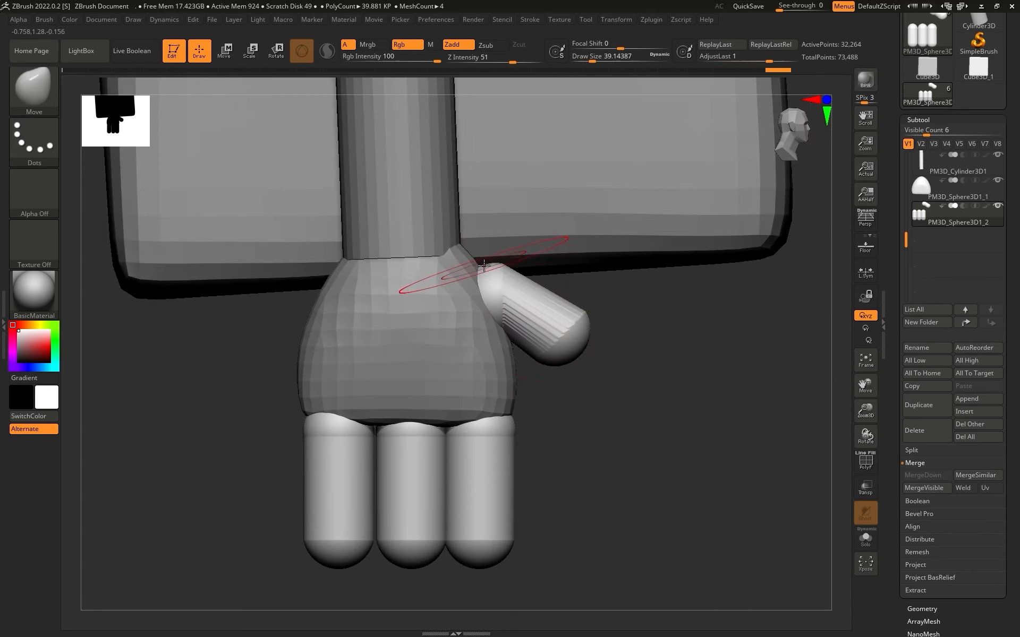
left_click_drag(483, 268, 461, 267)
mouse_move(622, 392)
left_mouse_down()
mouse_move(645, 307)
mouse_move(542, 312)
mouse_move(553, 223)
mouse_move(639, 309)
mouse_move(619, 432)
mouse_move(660, 446)
mouse_move(675, 319)
mouse_move(694, 364)
mouse_move(666, 417)
left_mouse_up()
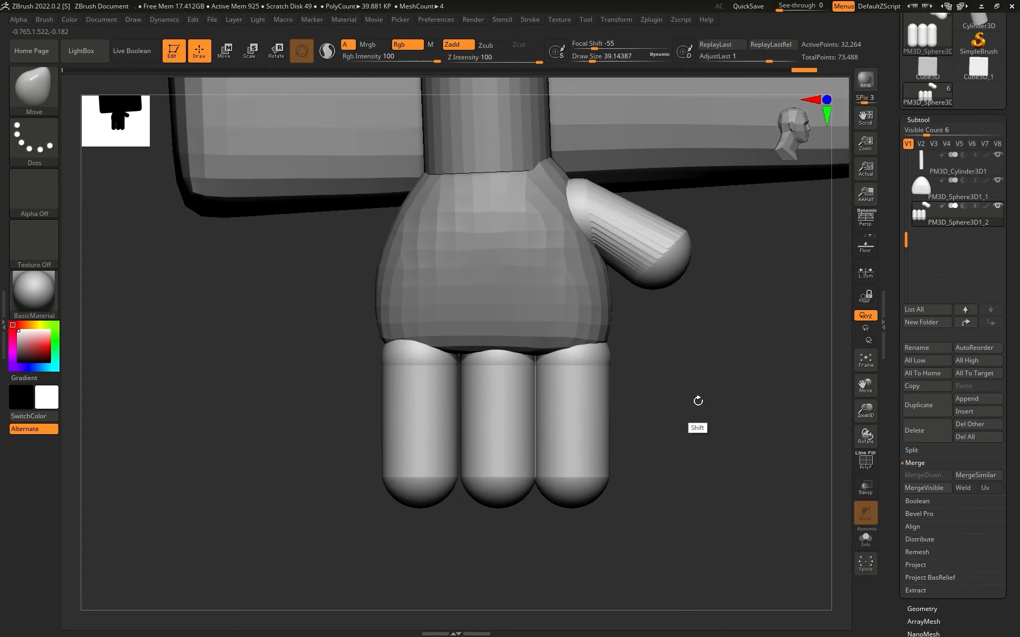
Split the merged fingers and thumb back into separate subtools with Split To Parts
key("shift")
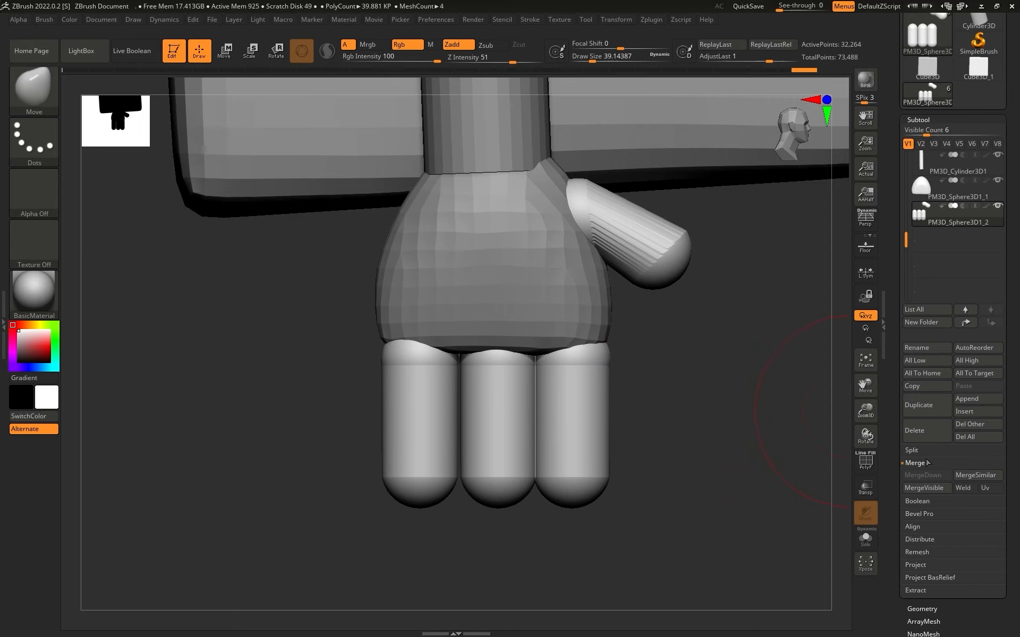
left_click(911, 450)
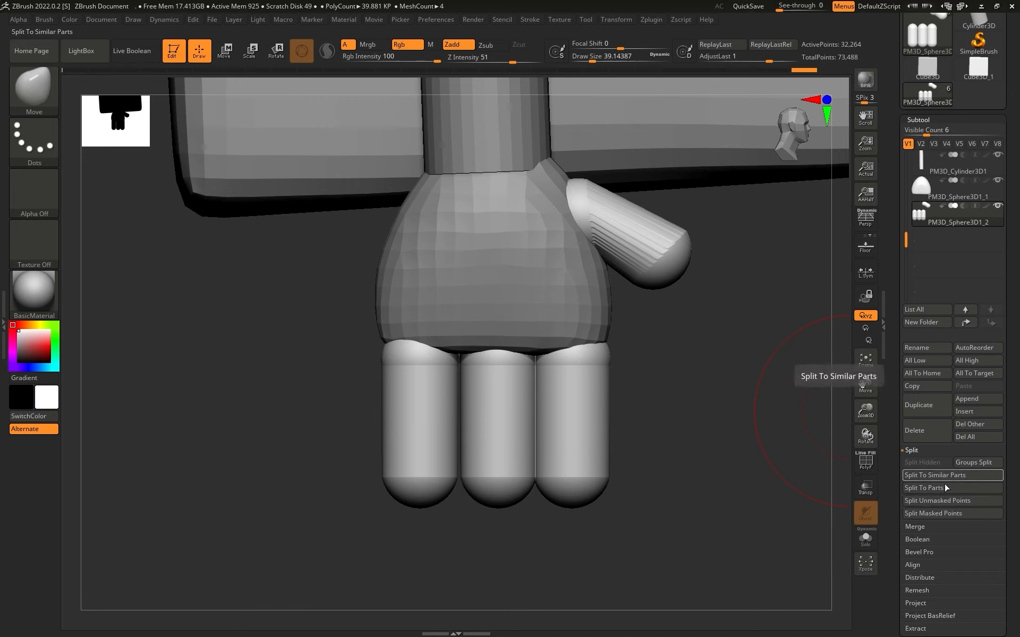
left_click(927, 488)
left_click(829, 512)
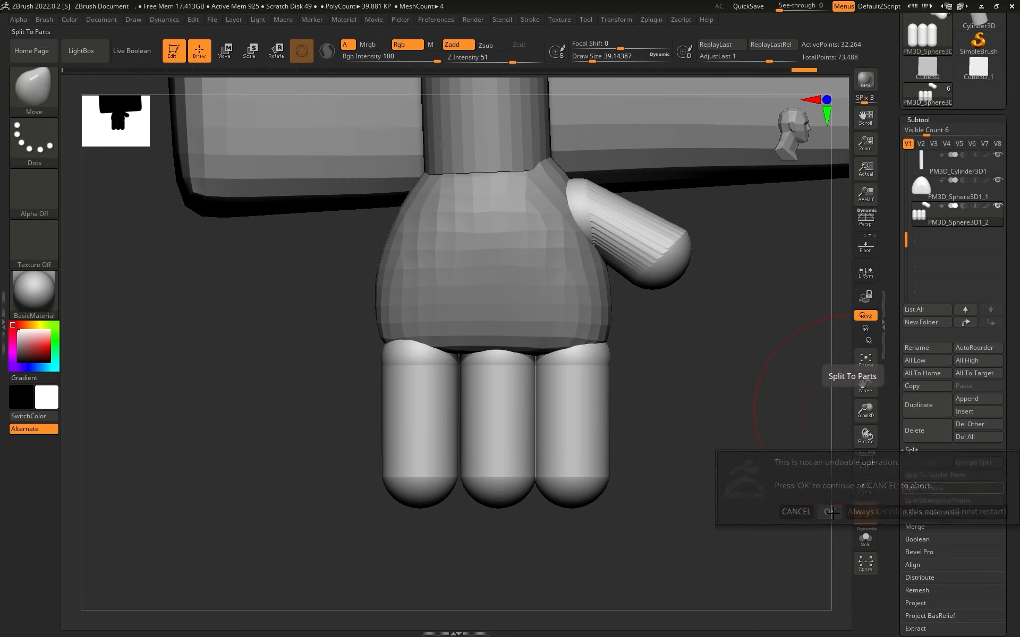
Rotate the outer finger farthest from the thumb outward, pivoting it at the base where it meets the palm
left_click_drag(905, 209, 906, 218)
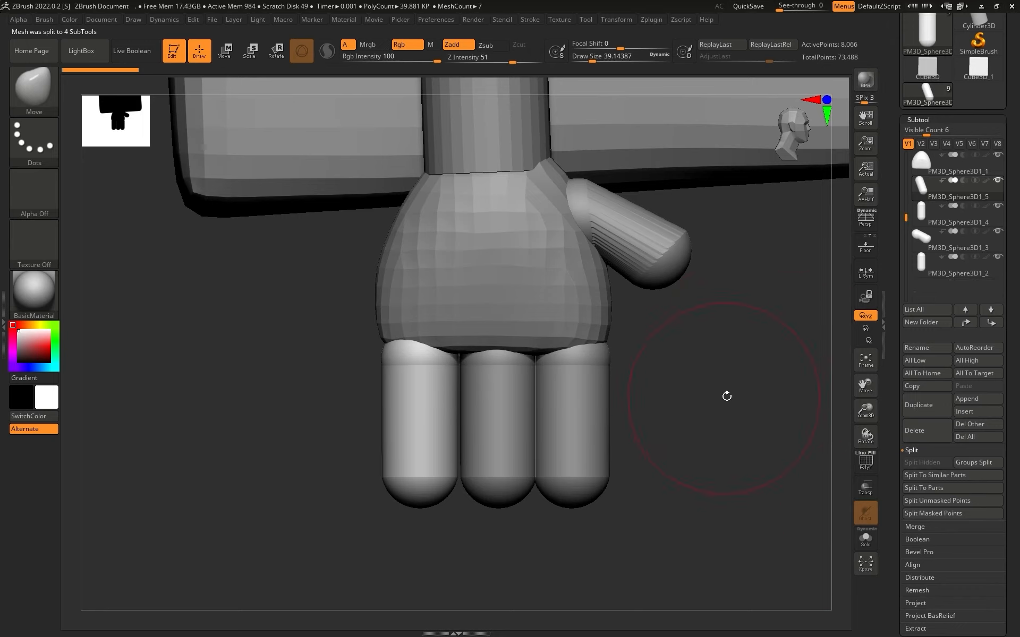
key("w")
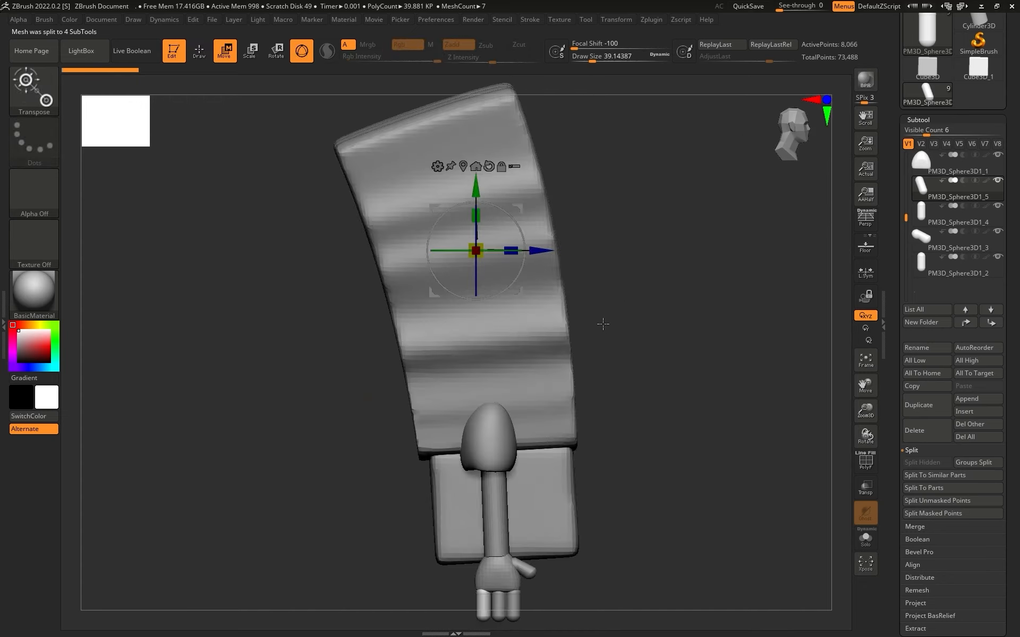
left_click_drag(643, 354, 664, 171, "alt")
left_click_drag(671, 421, 694, 538, "alt")
left_click_drag(769, 502, 486, 373, "alt")
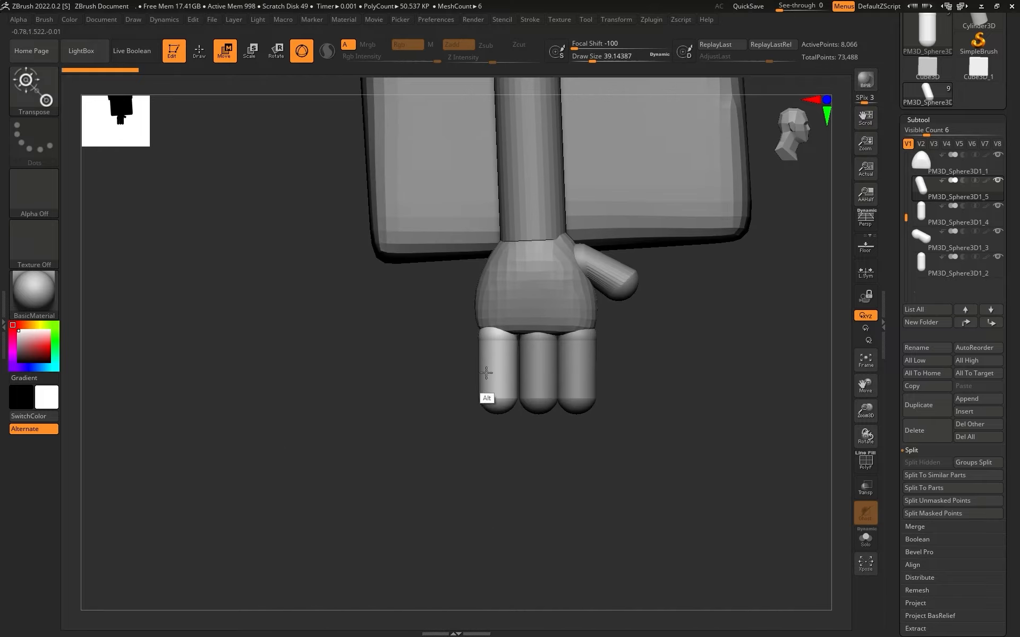
left_click(494, 344, "alt")
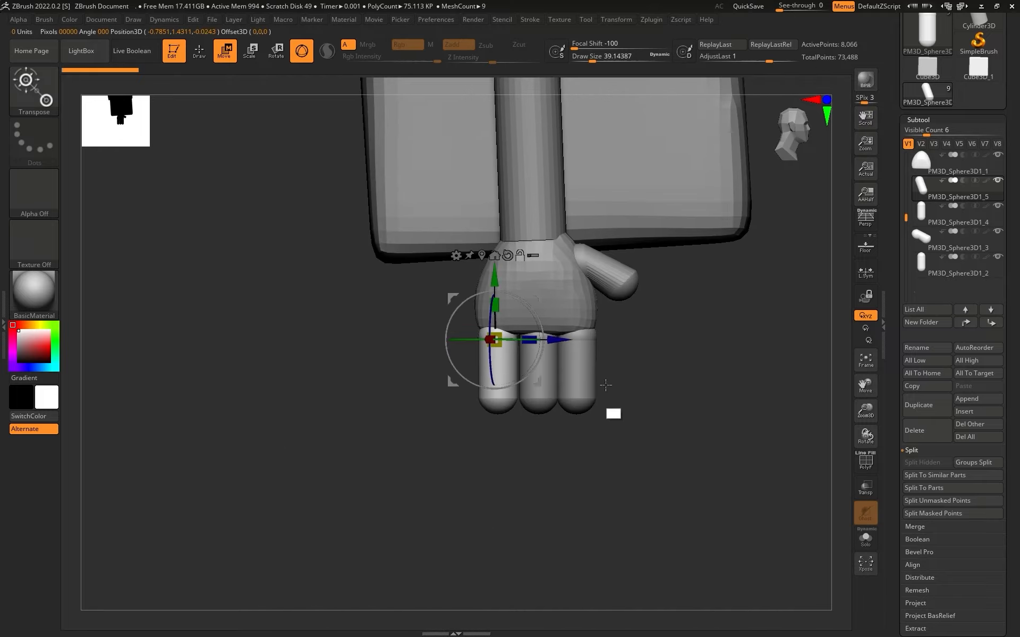
left_click_drag(611, 409, 622, 345, "alt")
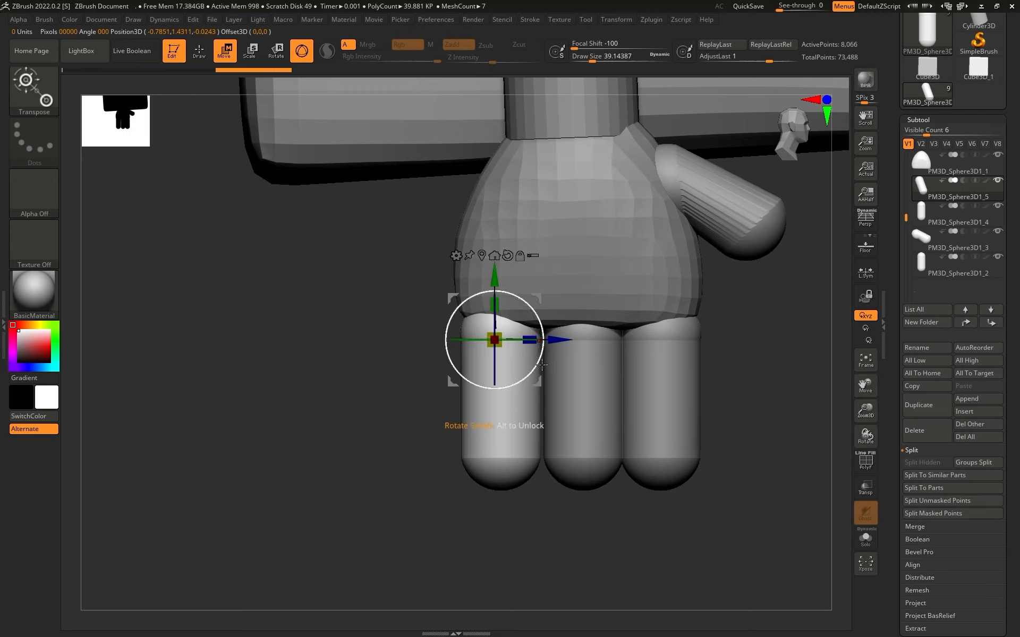
left_click_drag(537, 363, 553, 349)
key("q")
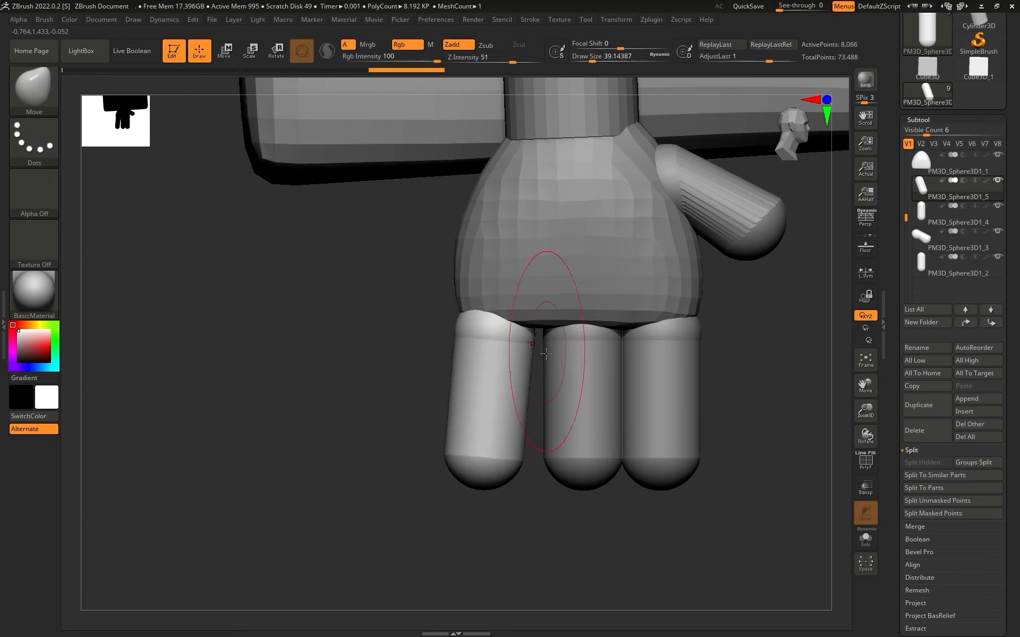
Rotate the finger nearest the thumb outward around its base so the fingers fan out
left_click_drag(748, 361, 646, 386, "alt")
left_click(599, 393, "alt")
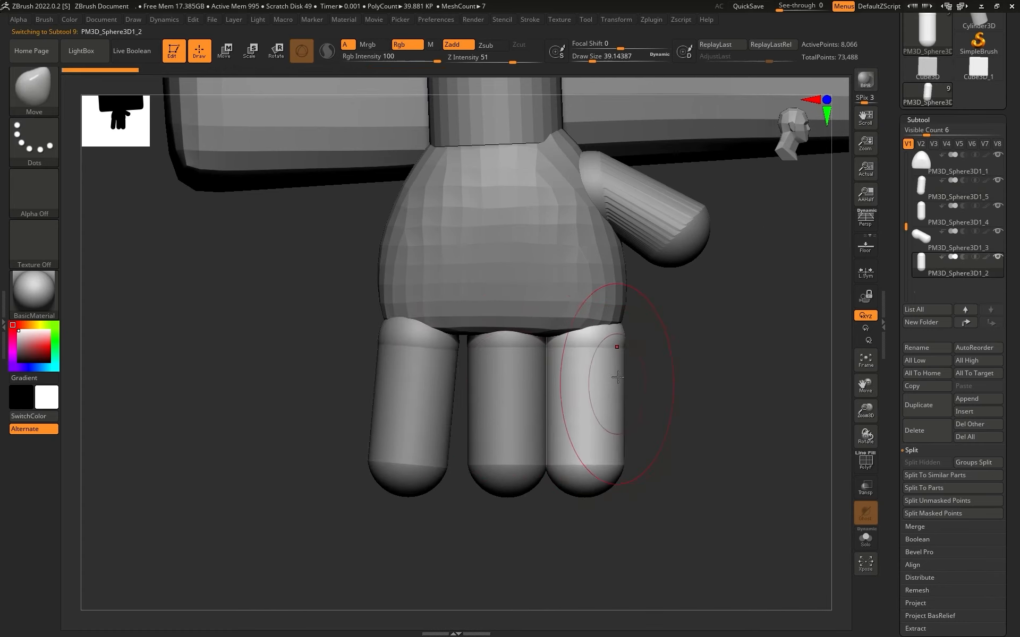
key("w")
left_click(584, 342, "alt")
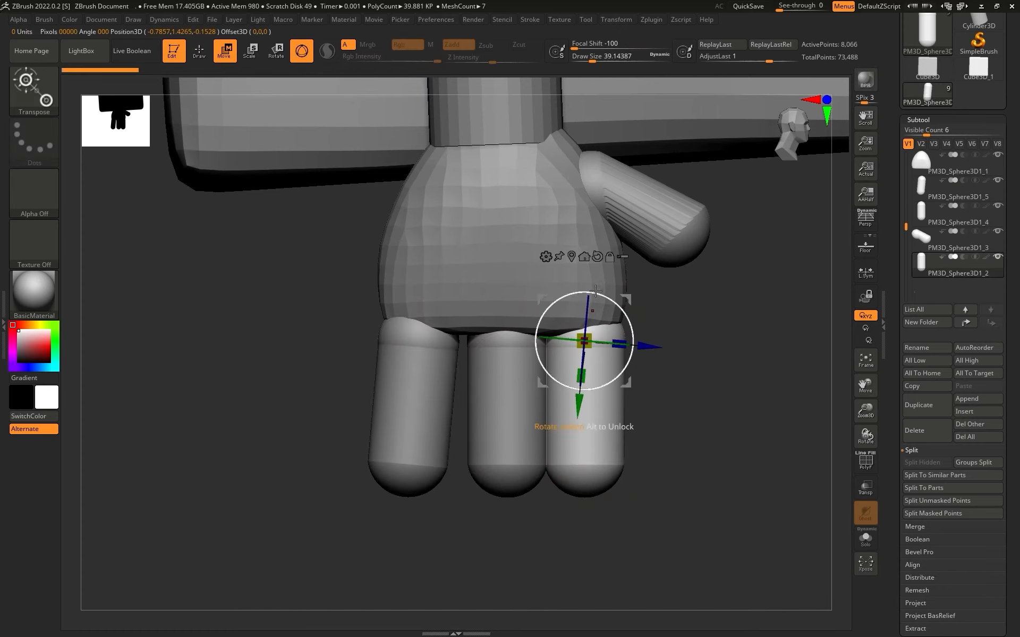
left_click_drag(629, 367, 635, 379)
key("q")
Shift the middle finger slightly so it sits centred between the two outer fingers under the palm
key("Up")
key("Up")
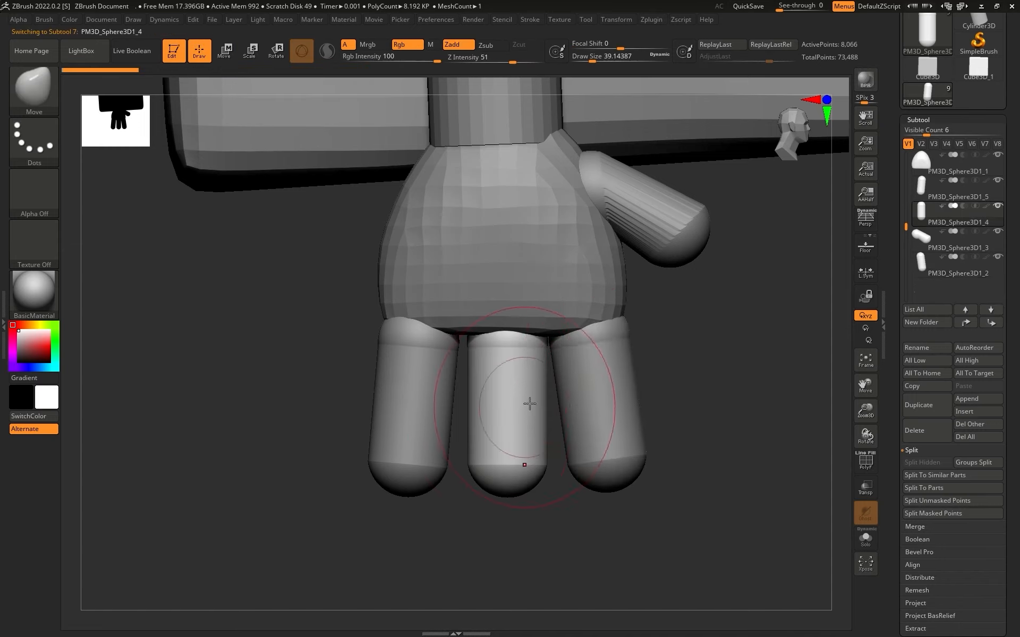
key("w")
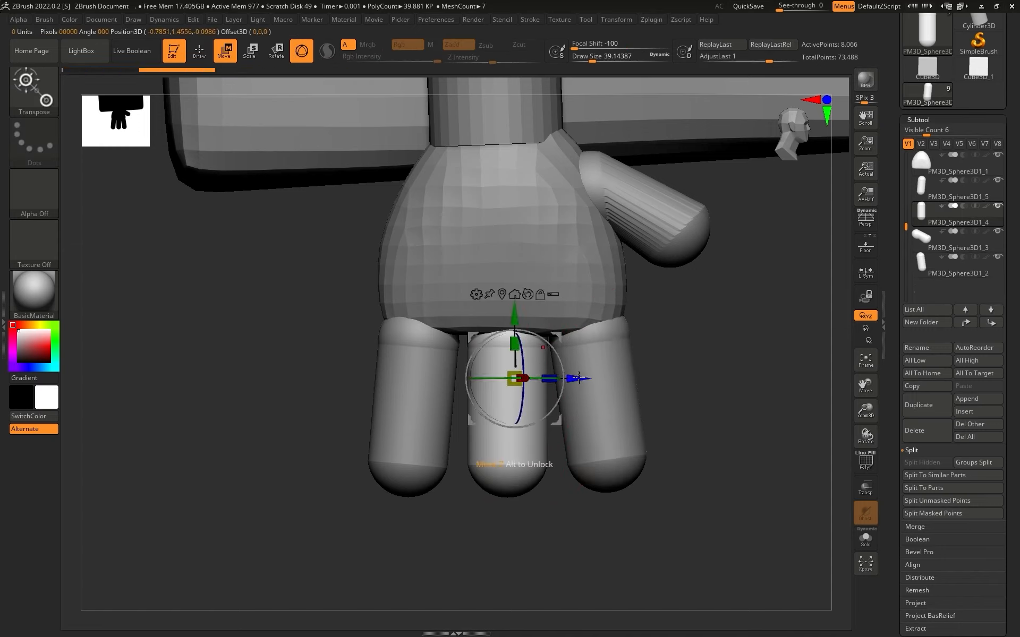
left_click_drag(578, 378, 574, 378)
key("q")
left_click_drag(719, 367, 719, 237)
key("w")
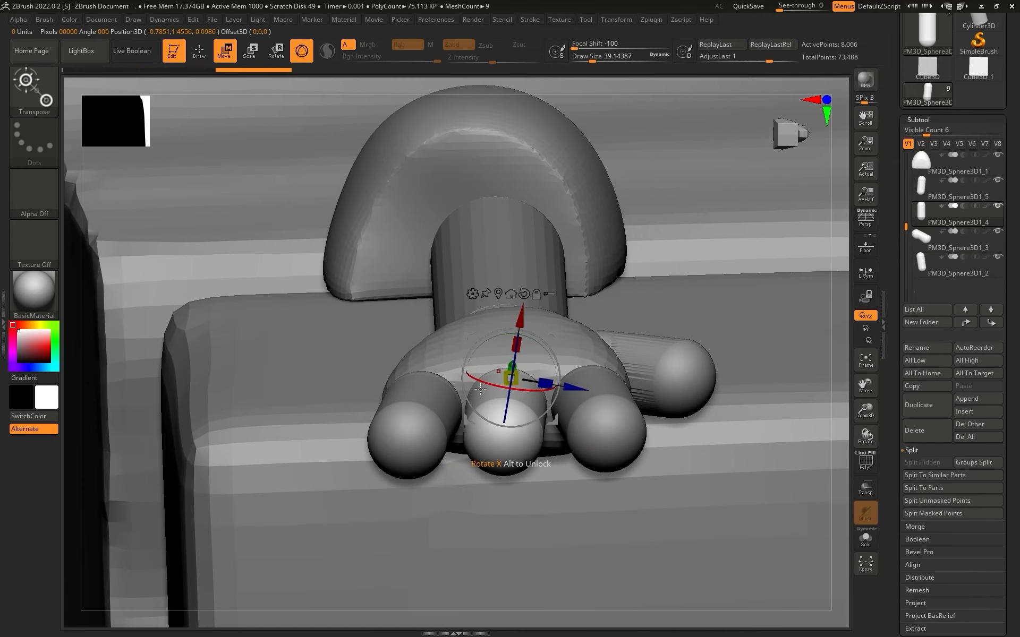
left_click(522, 294, "alt")
left_click(499, 414, "alt")
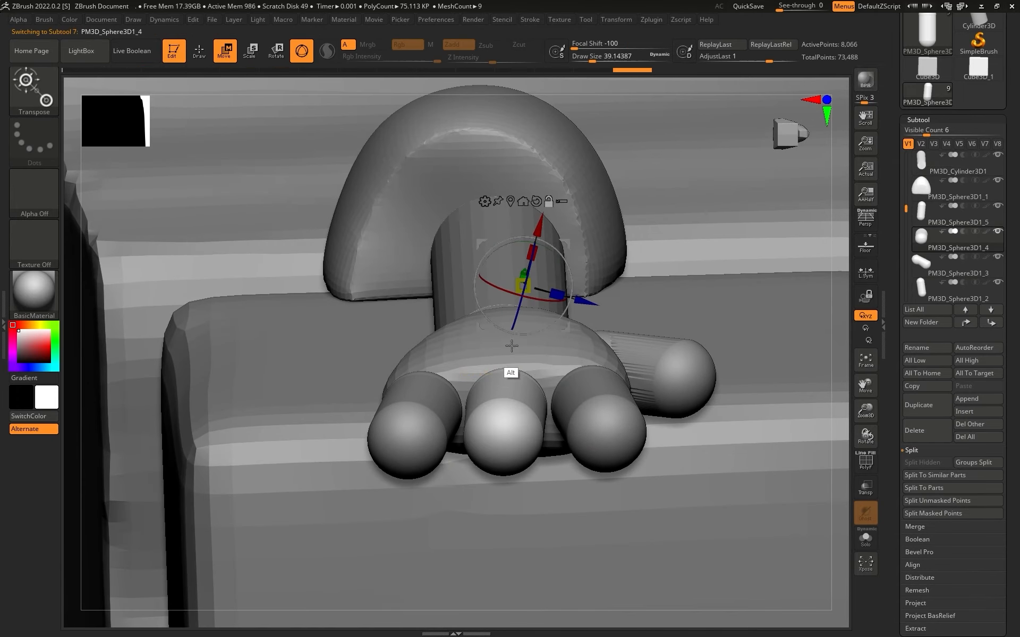
key("q")
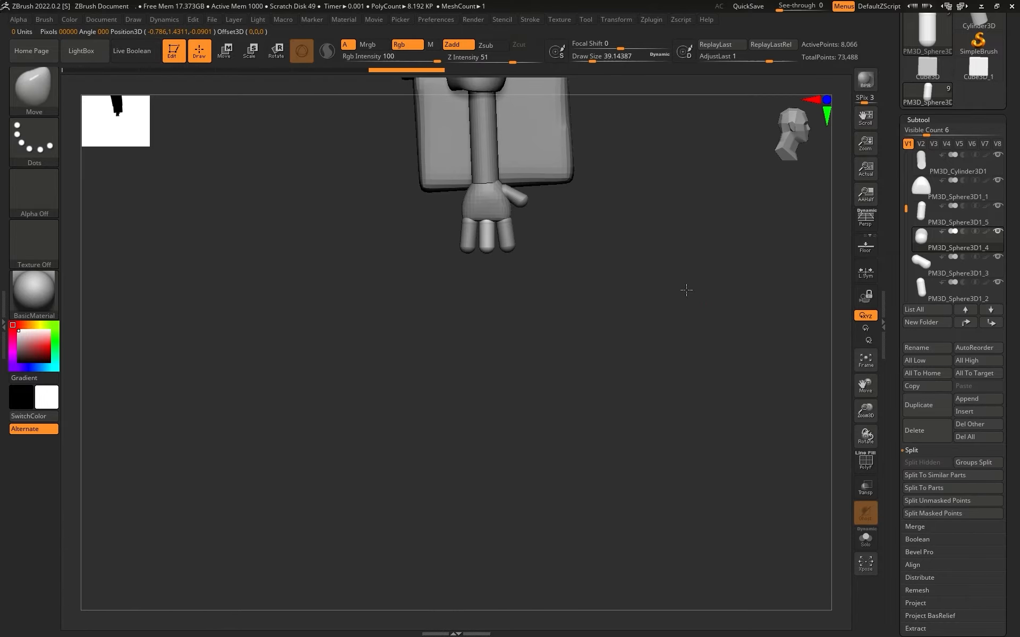
Nudge the shape of the finger nearest the thumb with the Move brush, using a draw size of about 51
scroll(686, 290, "up", 5)
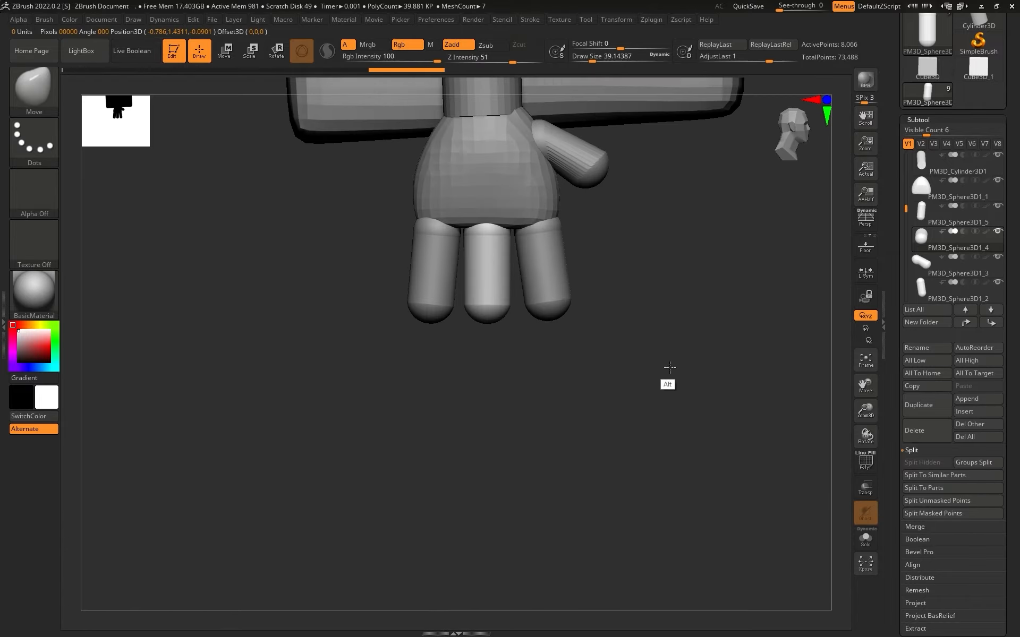
left_click(579, 299, "alt")
left_click_drag(565, 312, 556, 319)
left_click_drag(546, 271, 539, 263)
mouse_move(643, 337)
left_mouse_down()
mouse_move(657, 339)
mouse_move(674, 365)
left_mouse_up()
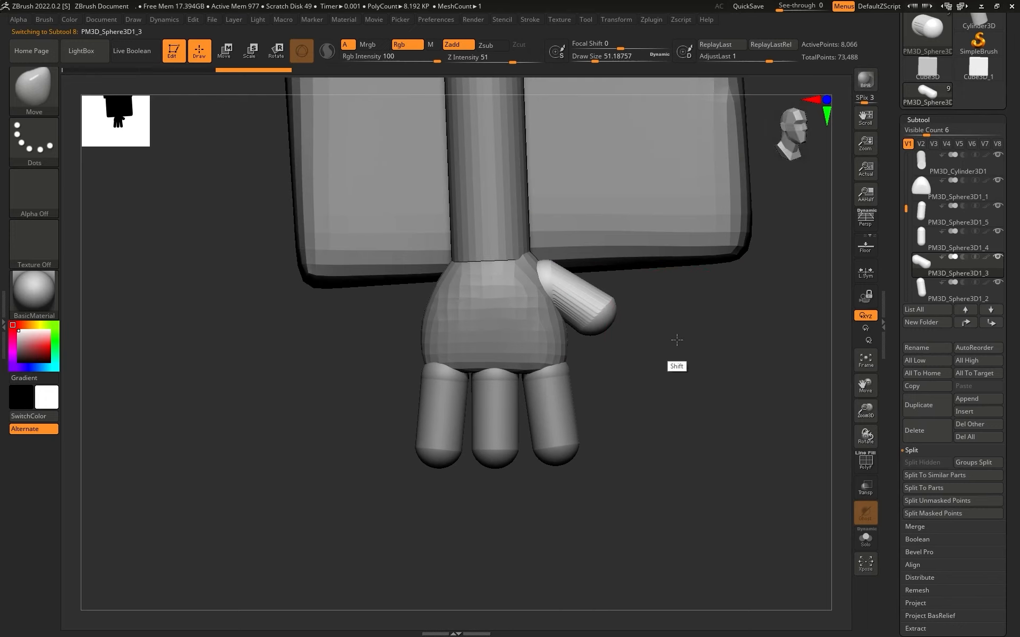
Remesh the thumb with DynaMesh at resolution 272, undoing a first try at 208
scroll(939, 561, "down", 3)
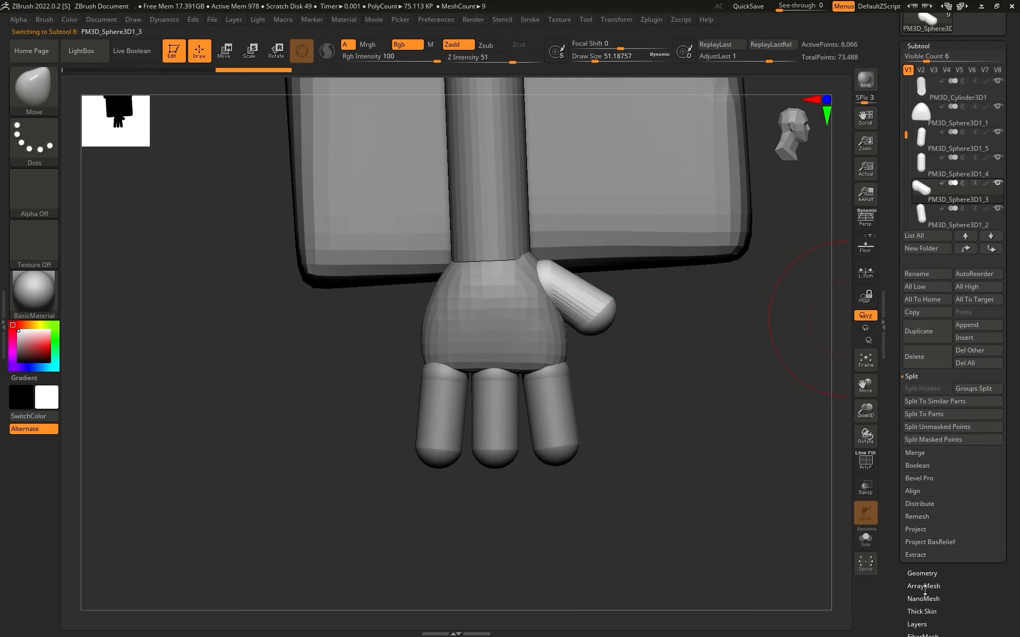
left_click(939, 563)
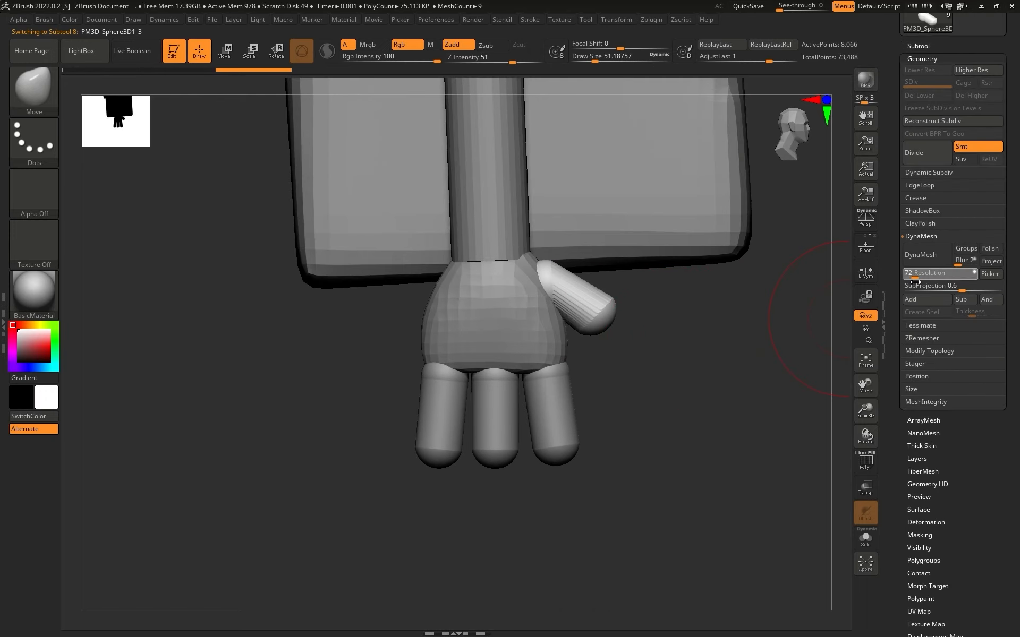
left_click(922, 251)
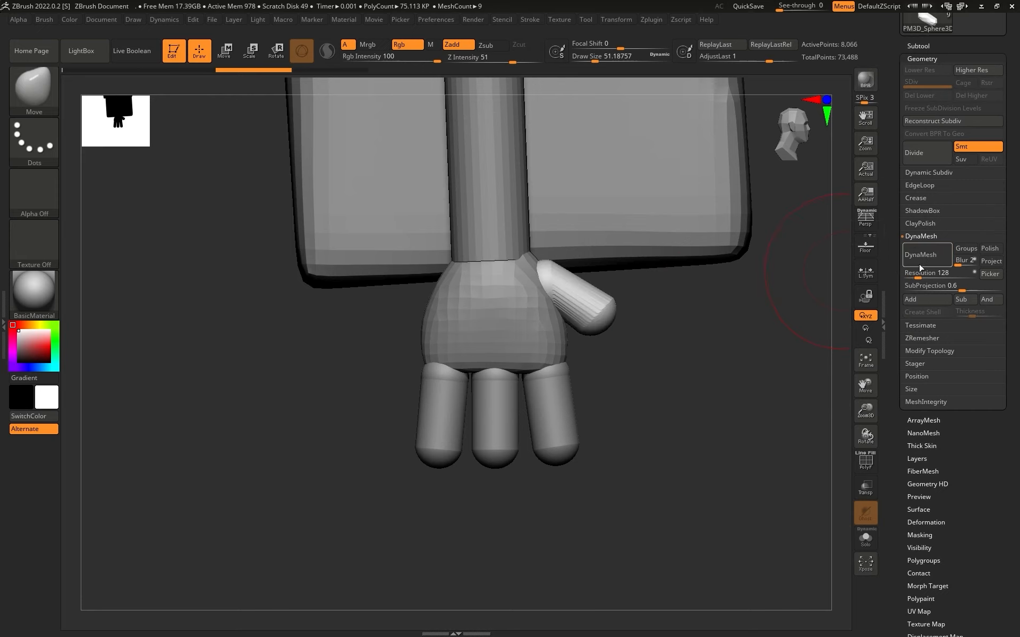
left_click(919, 264)
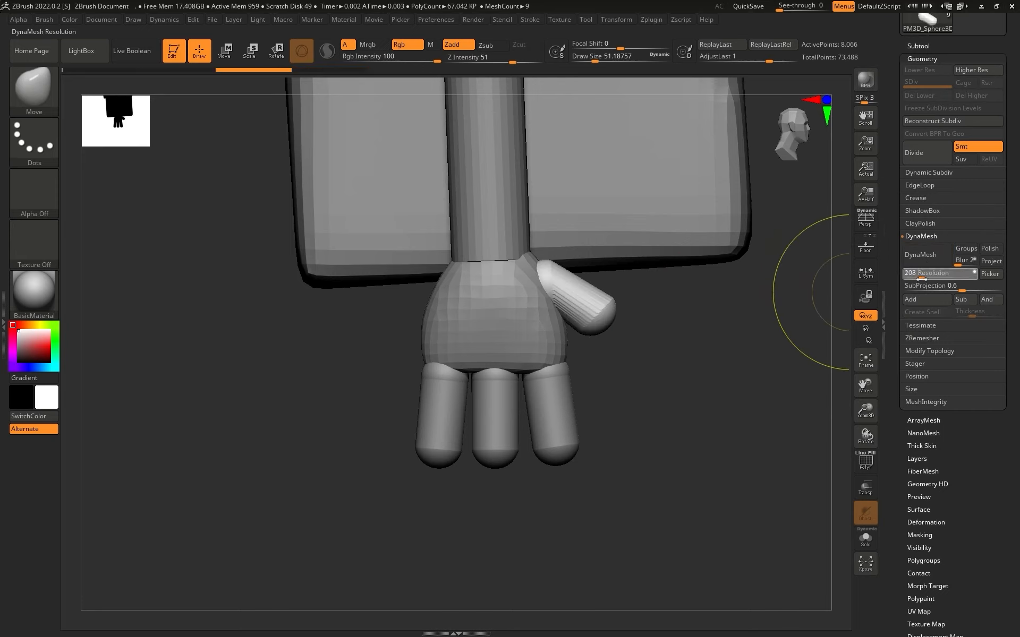
left_click(927, 255)
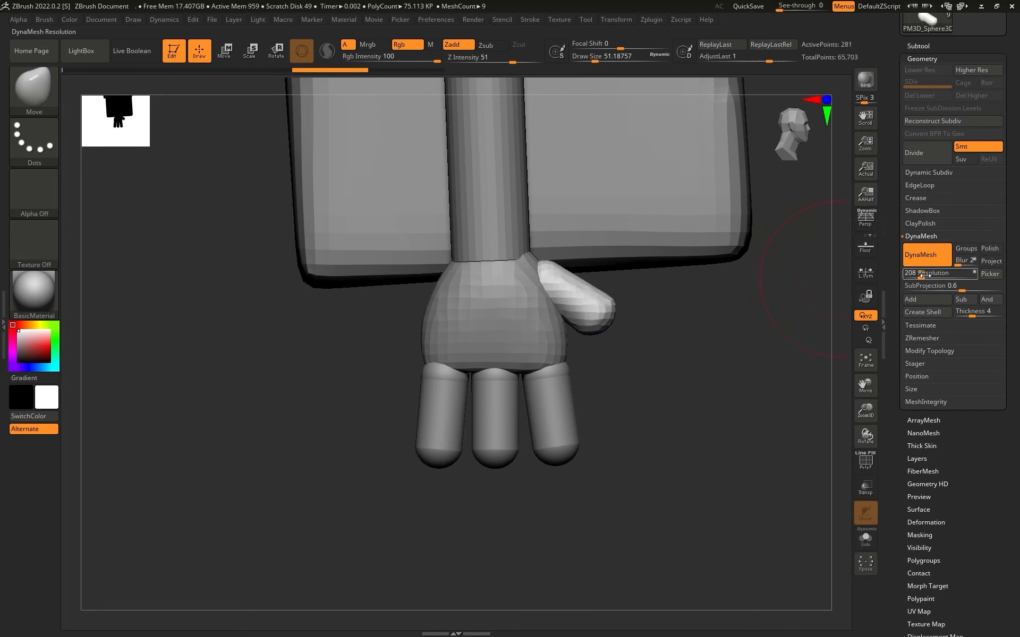
key("ctrl+z")
left_click_drag(924, 275, 923, 278)
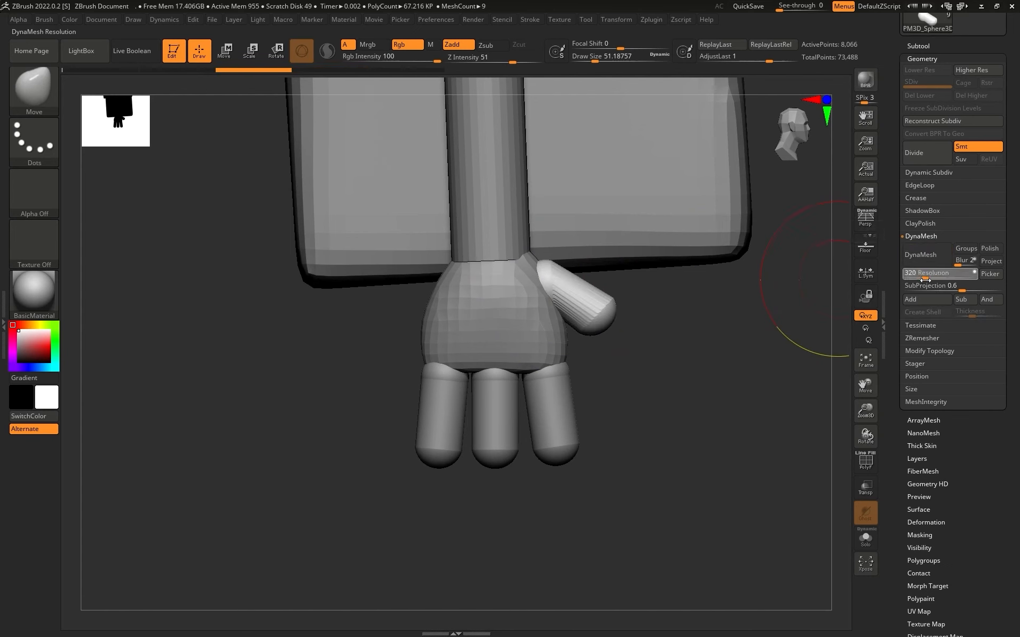
left_click(926, 255)
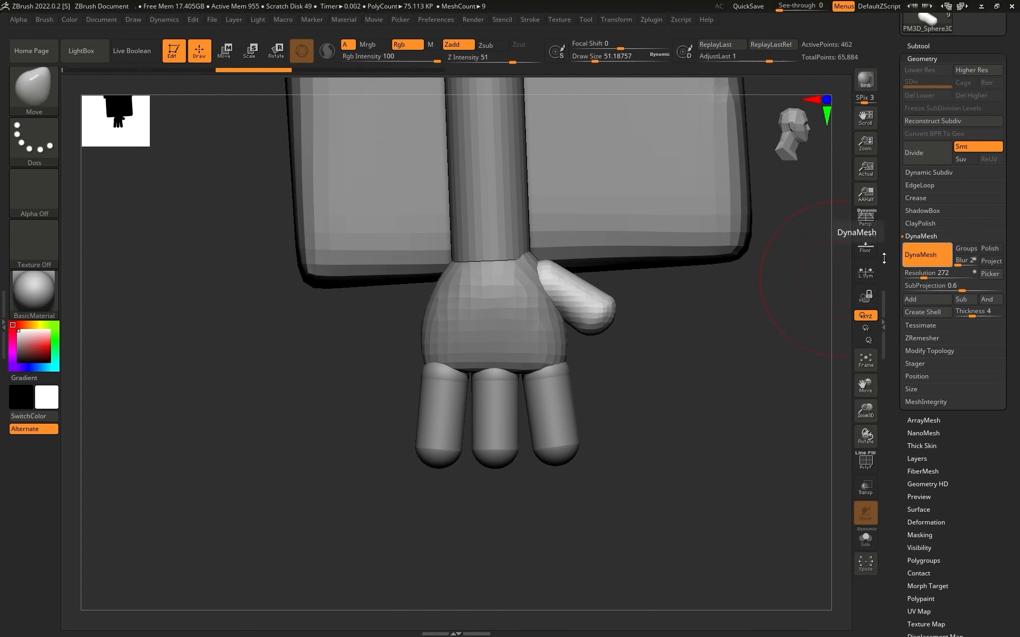
Remesh each of the three fingers separately with DynaMesh at a resolution of about 240
left_click(549, 409, "alt")
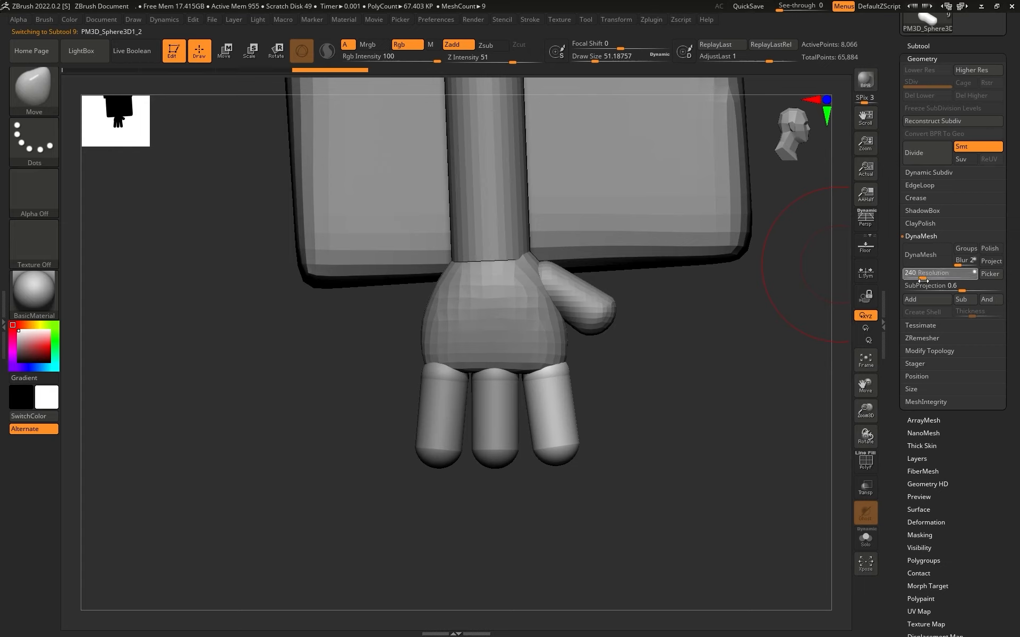
left_click_drag(923, 280, 924, 280)
left_click(927, 255)
left_click(513, 402, "alt")
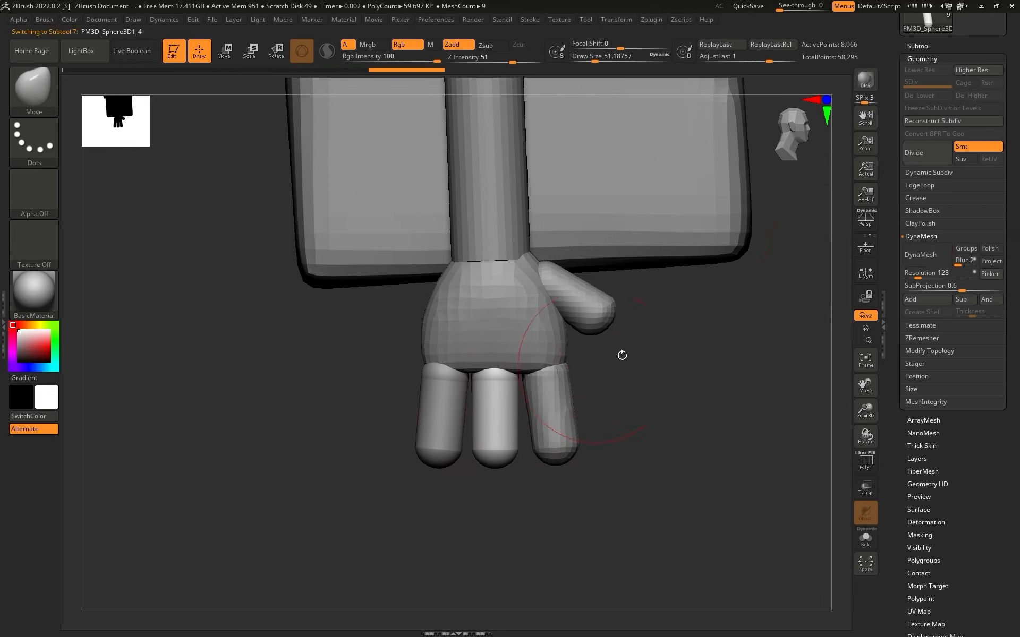
left_click(913, 261)
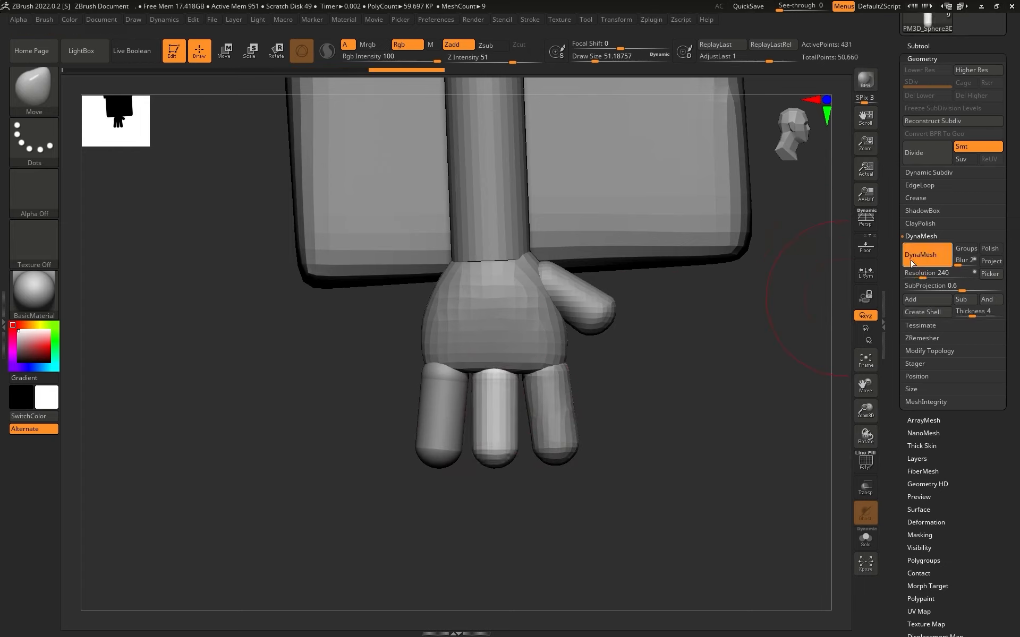
left_click(420, 414, "alt")
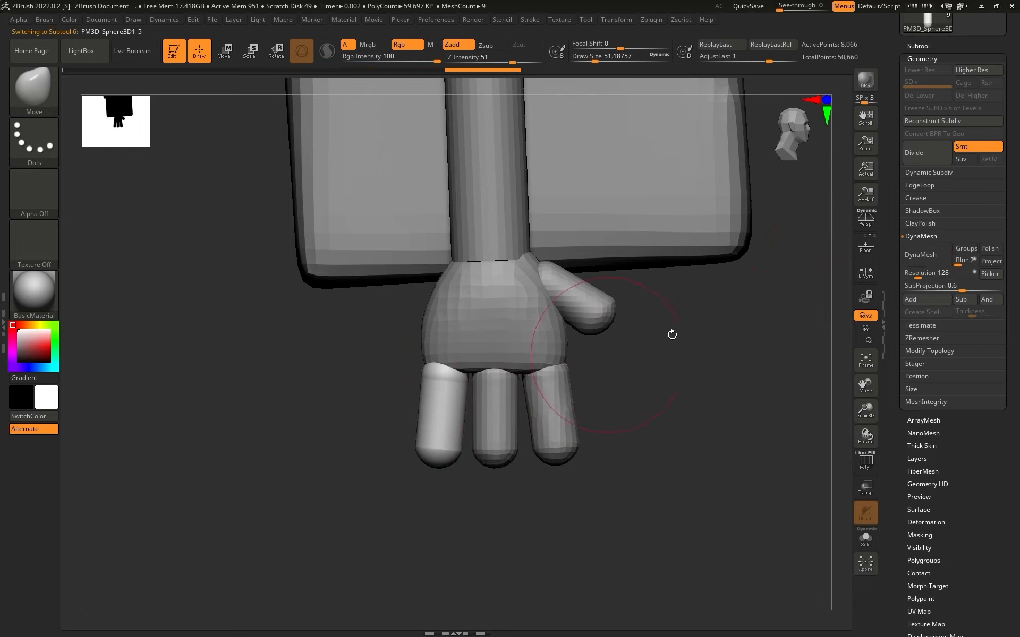
left_click(933, 261)
Merge the palm subtool down with the finger and thumb subtools into one hand, accepting the non-undoable notice with Always OK
mouse_move(654, 246)
left_mouse_down()
mouse_move(663, 349)
mouse_move(723, 361)
mouse_move(778, 340)
left_mouse_up()
left_click(911, 47)
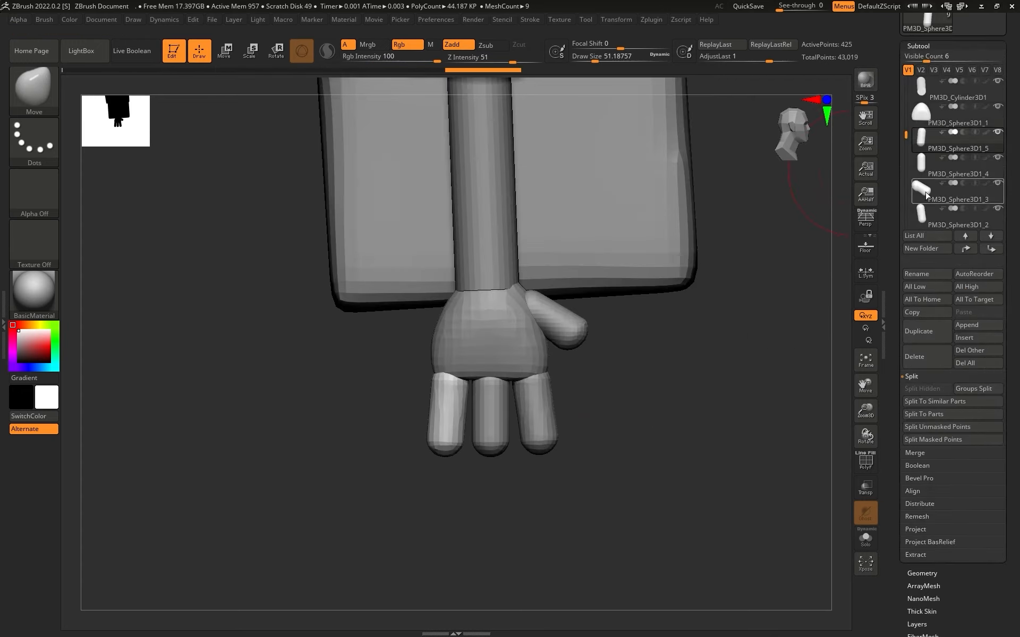
left_click(927, 118)
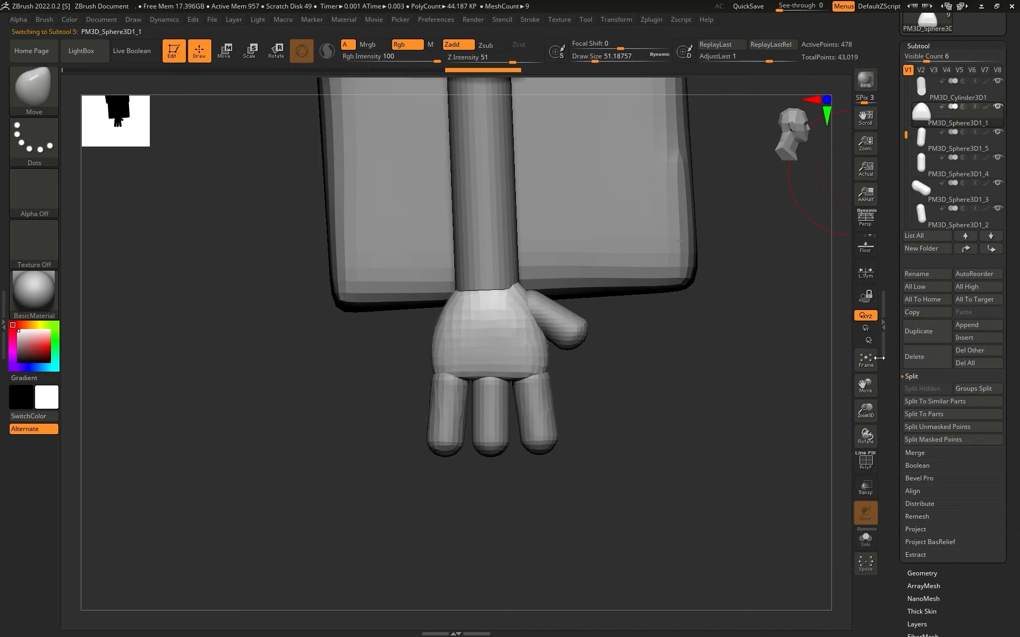
left_click(919, 452)
left_click(924, 440)
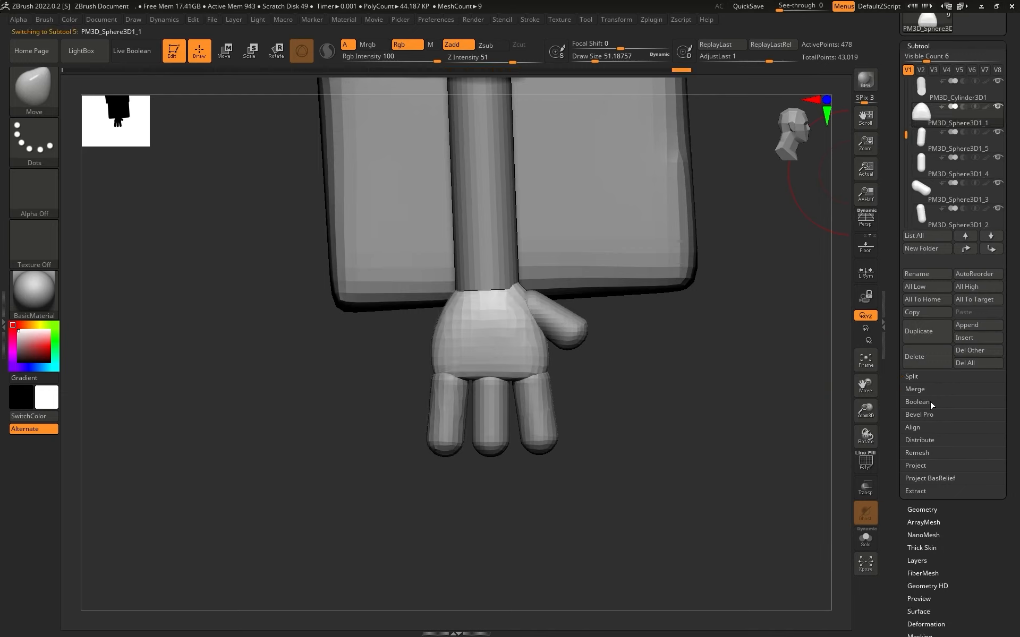
left_click(923, 389)
left_click(919, 401)
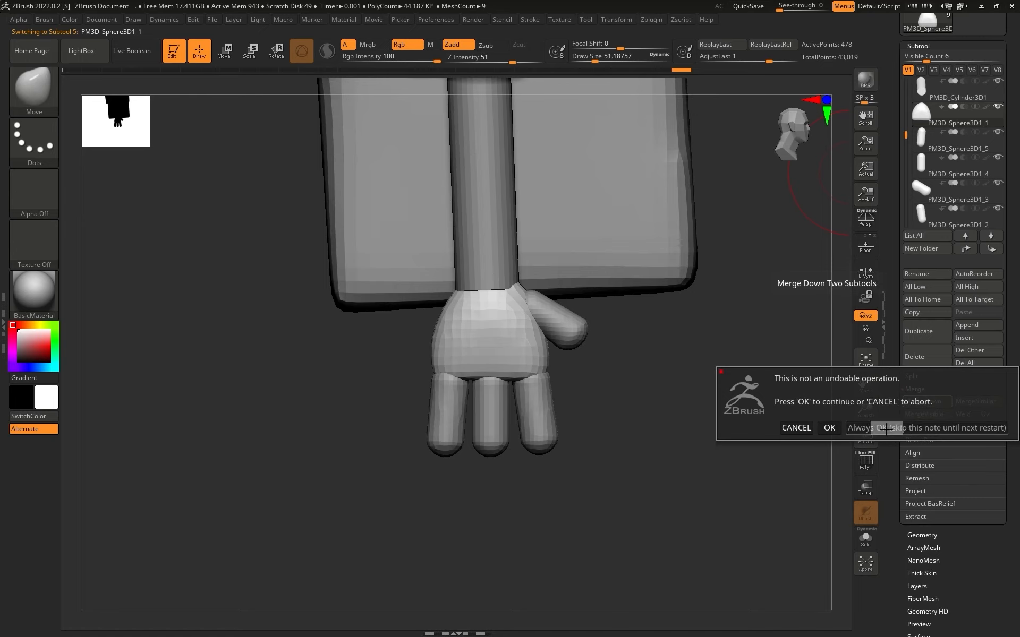
left_click(888, 428)
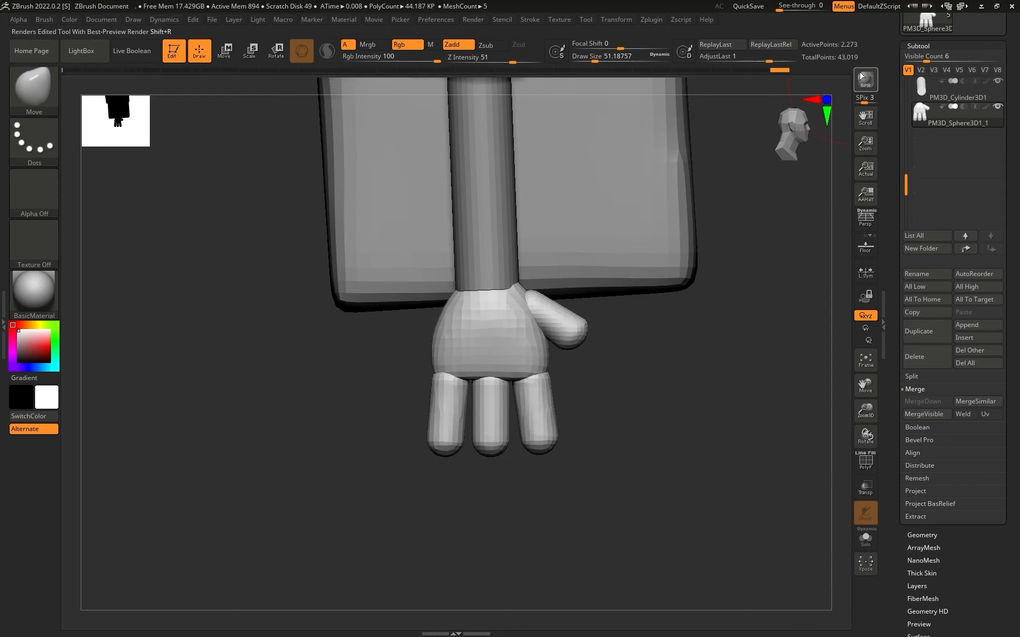
Remesh the merged hand with DynaMesh at resolution 680 and smooth the creases where the fingers meet the palm
left_click(918, 45)
left_click(921, 60)
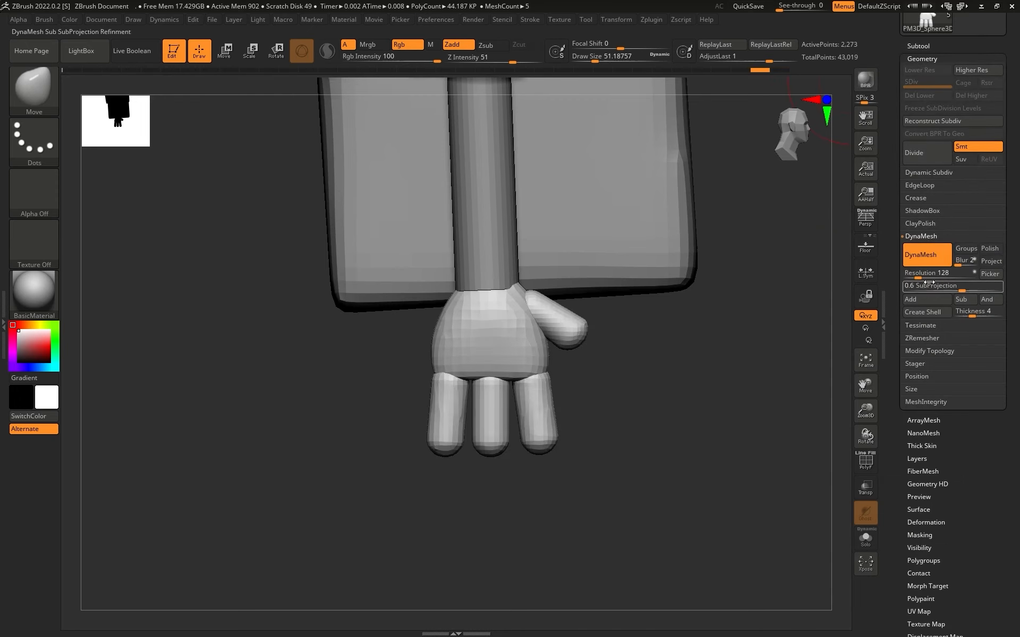
left_click_drag(930, 282, 936, 282)
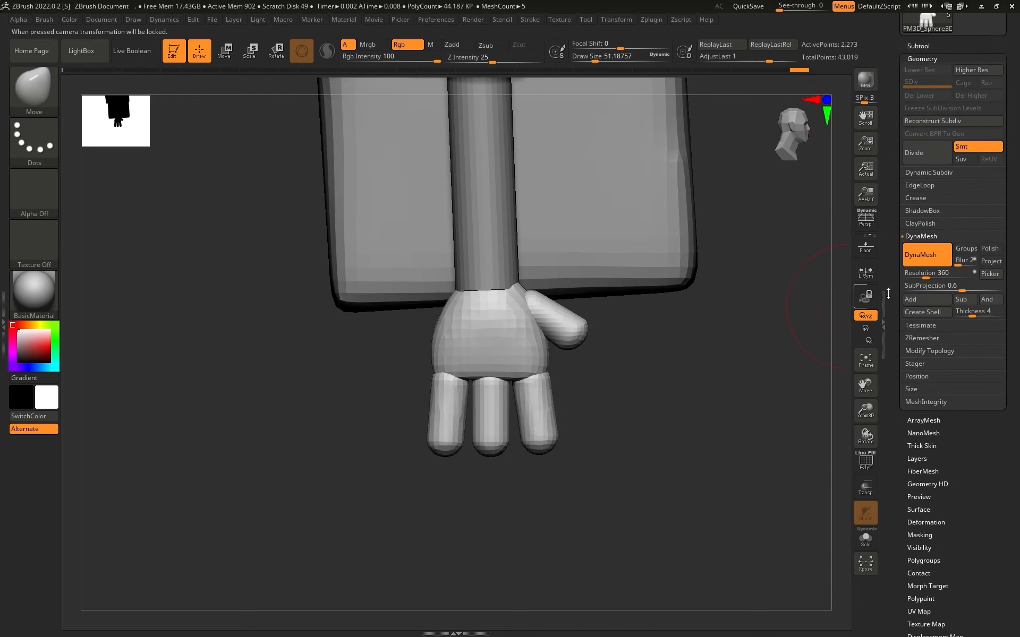
left_click(922, 276)
key("Return")
left_click_drag(754, 419, 692, 462, "ctrl")
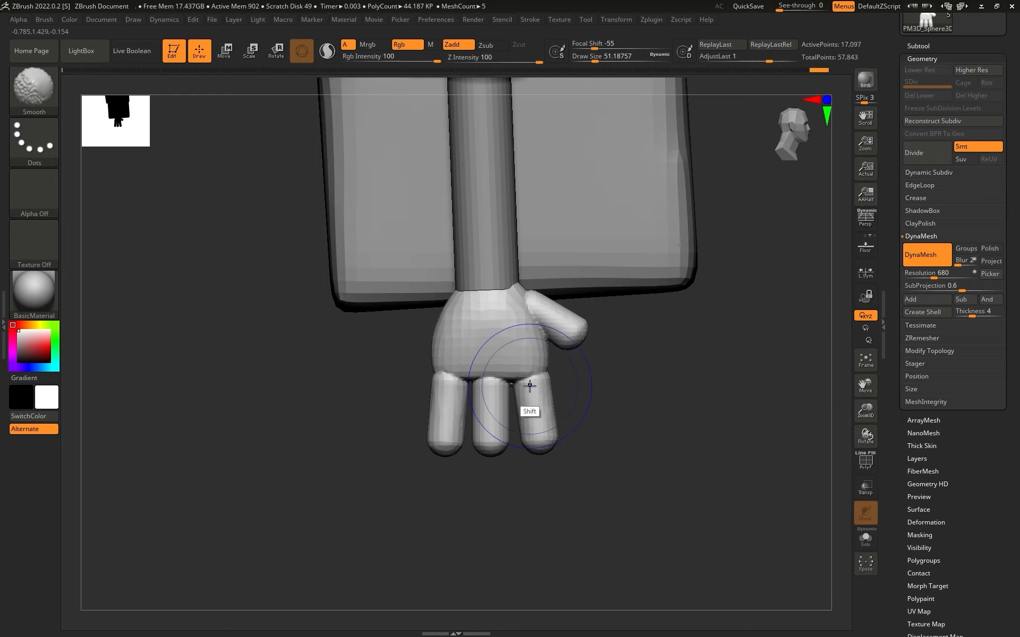
left_click_drag(529, 387, 454, 374, "shift")
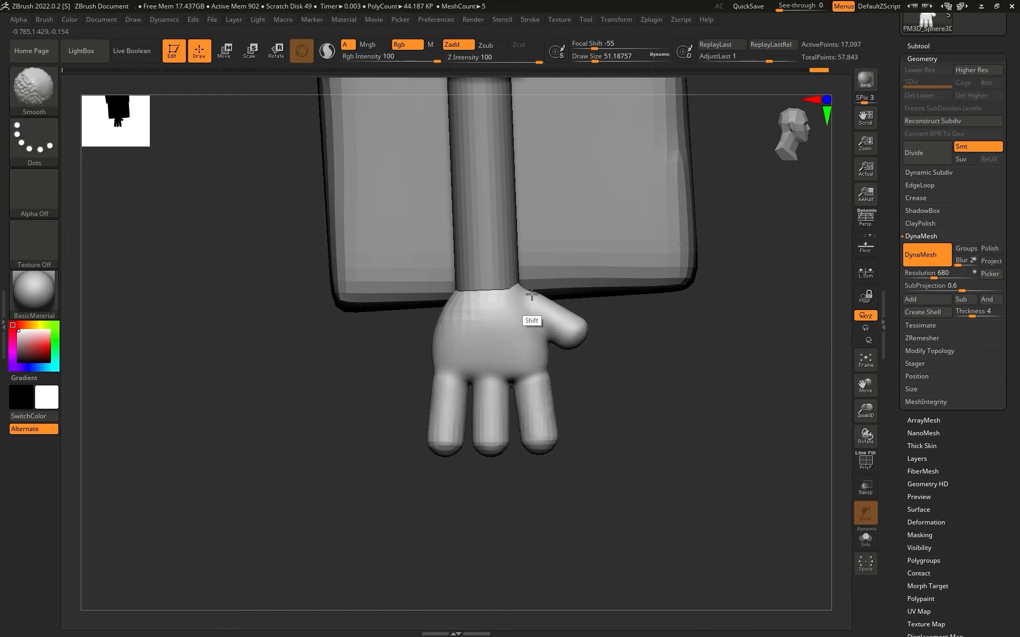
Merge the arm cylinder subtool down with the hand subtool below it
left_click_drag(653, 399, 721, 425, "alt")
left_click_drag(618, 434, 722, 634, "alt")
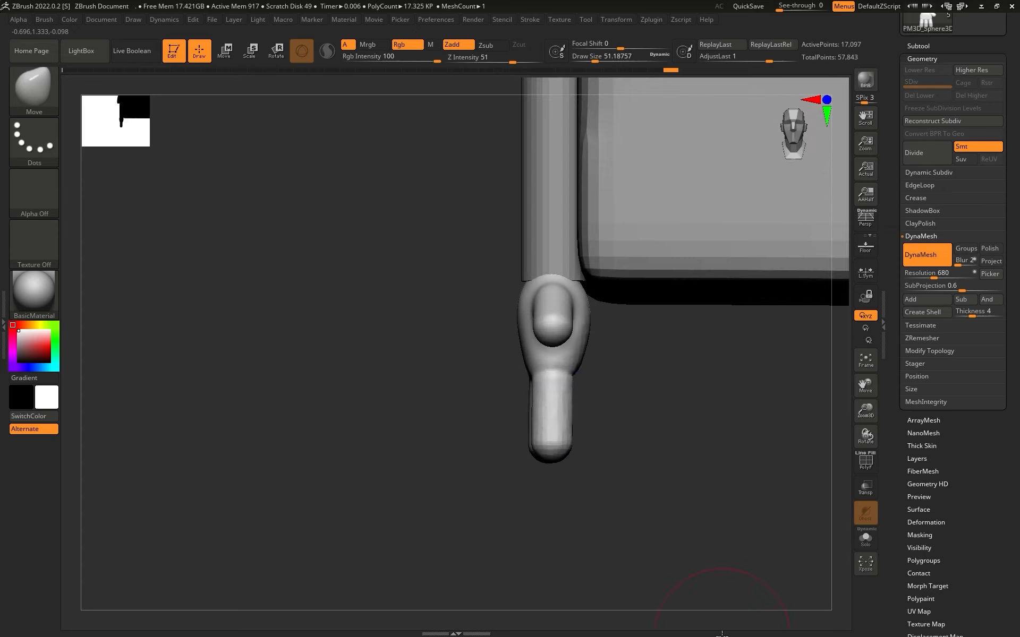
left_click_drag(467, 470, 568, 452)
left_click_drag(692, 411, 678, 411)
left_click_drag(677, 411, 712, 506, "alt")
left_click_drag(637, 467, 685, 470)
left_click(525, 319, "alt")
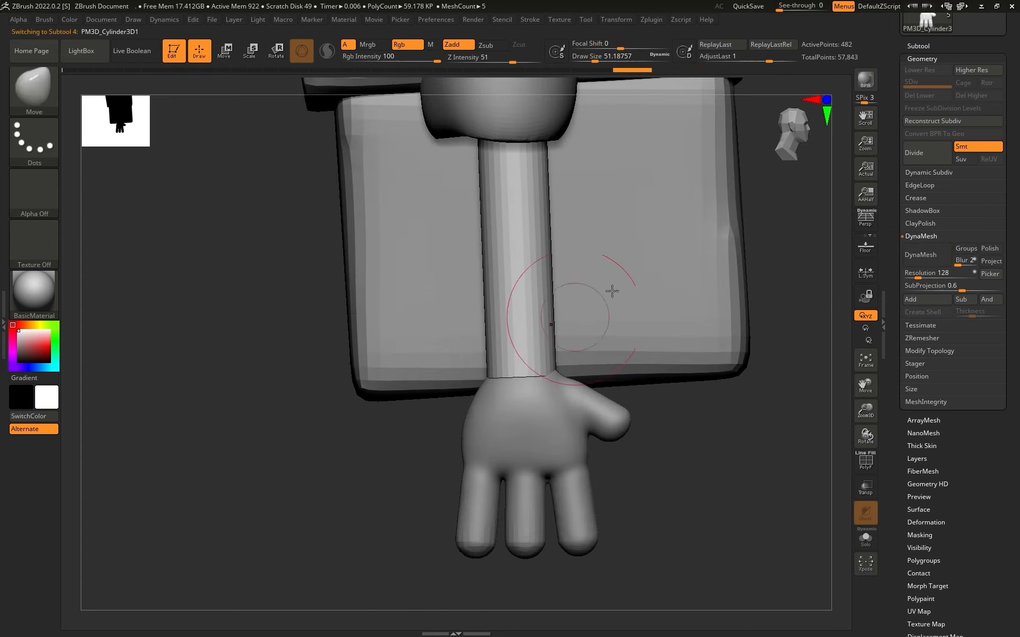
left_click(918, 46)
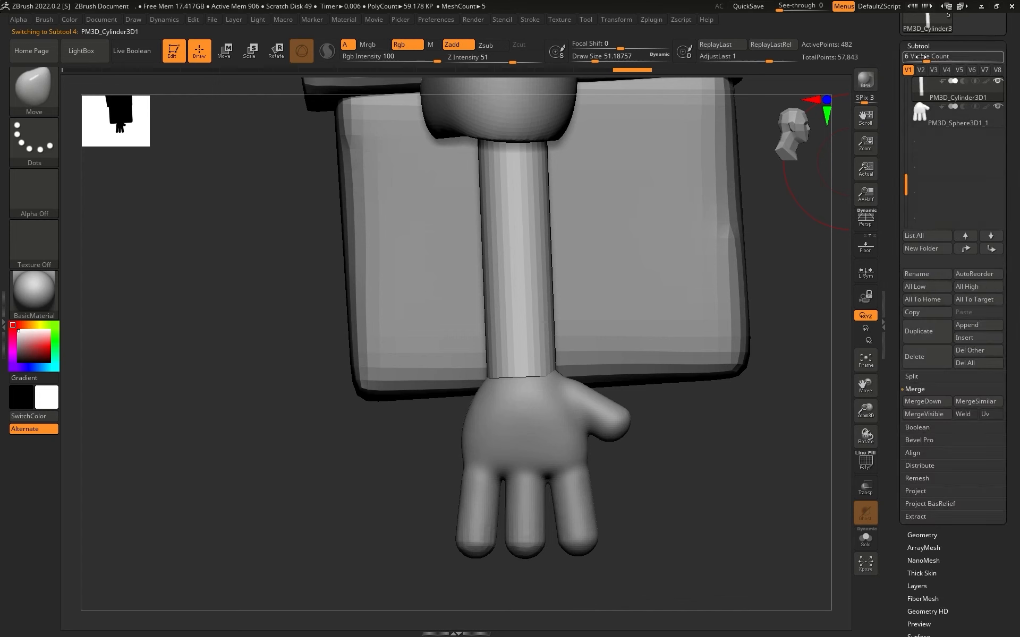
left_click(926, 403)
Remesh the merged arm and hand with DynaMesh at resolution 728
left_click_drag(808, 432, 683, 381)
left_click(908, 46)
left_click(922, 58)
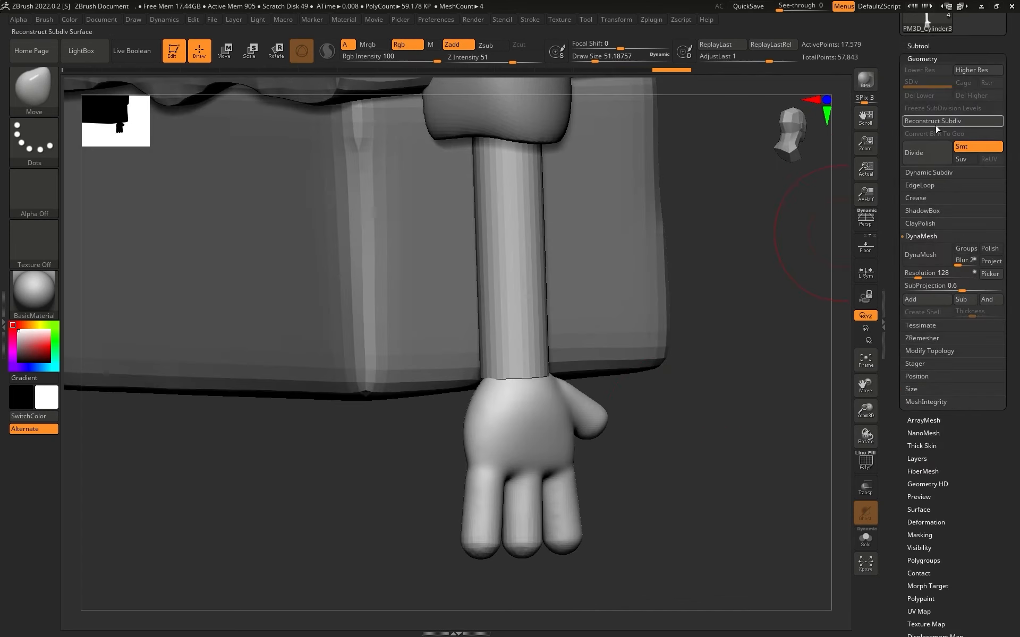
left_click(930, 259)
Smooth the wrist seam where the arm meets the hand and refresh the DynaMesh
key("shift")
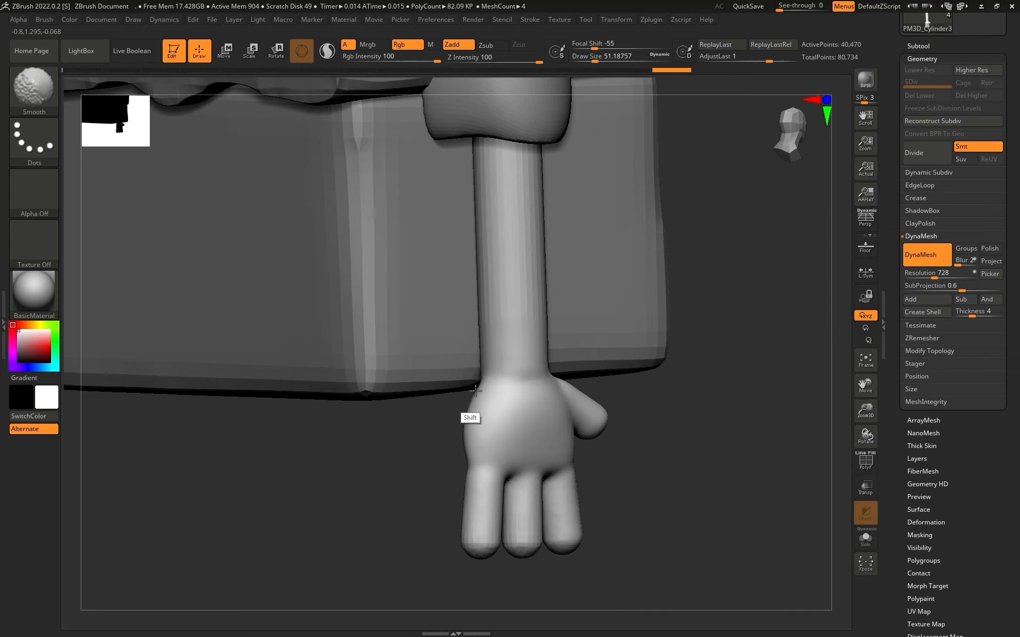
left_click_drag(475, 391, 481, 388, "shift")
left_click_drag(727, 425, 605, 422)
left_click_drag(587, 395, 599, 376, "shift")
left_click_drag(685, 452, 617, 382)
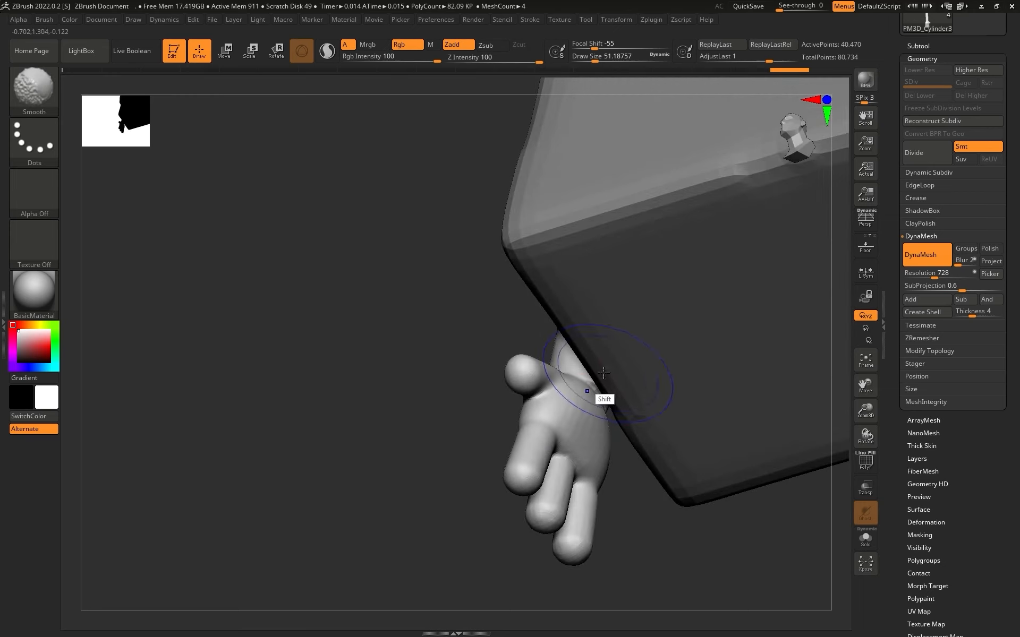
left_click_drag(468, 414, 446, 428, "ctrl")
mouse_move(446, 428)
left_mouse_down()
mouse_move(425, 437)
mouse_move(426, 459)
mouse_move(559, 392)
left_mouse_up()
Mirror and weld the arm with its hand to the other side of the body
mouse_move(712, 444)
left_mouse_down()
mouse_move(755, 273)
mouse_move(767, 376)
mouse_move(605, 401)
mouse_move(619, 497)
left_mouse_up()
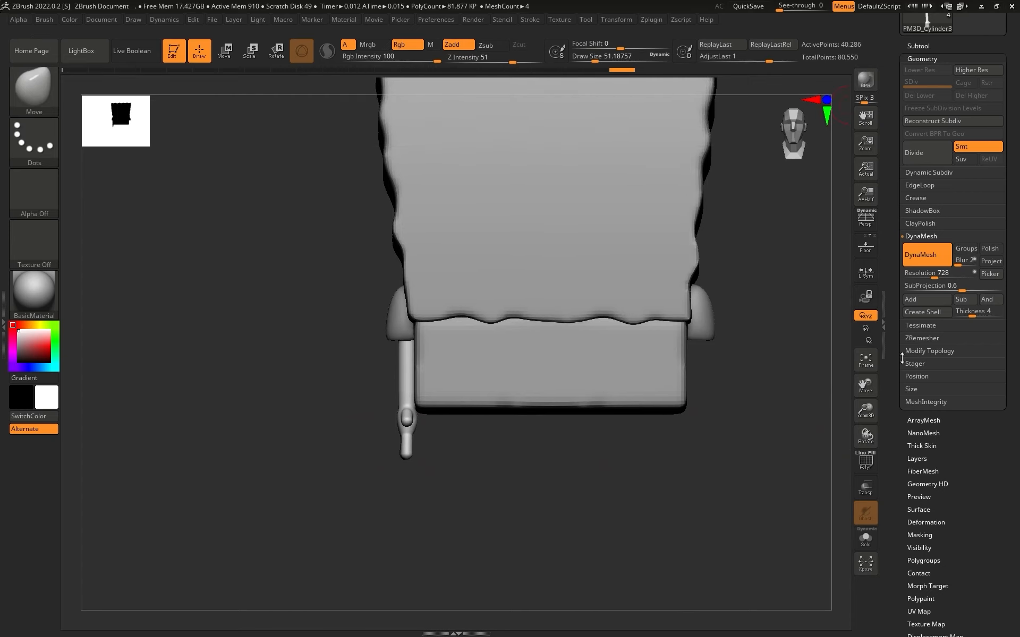
left_click(927, 351)
left_click(939, 313)
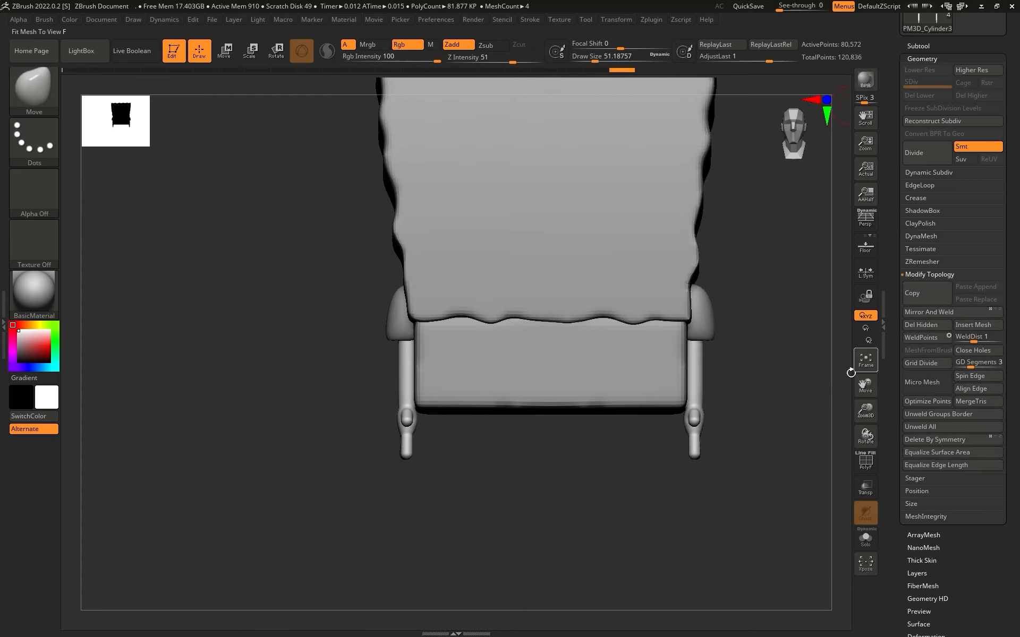
left_click(866, 360)
mouse_move(756, 384)
left_mouse_down()
mouse_move(696, 403)
mouse_move(703, 376)
mouse_move(731, 462)
left_mouse_up()
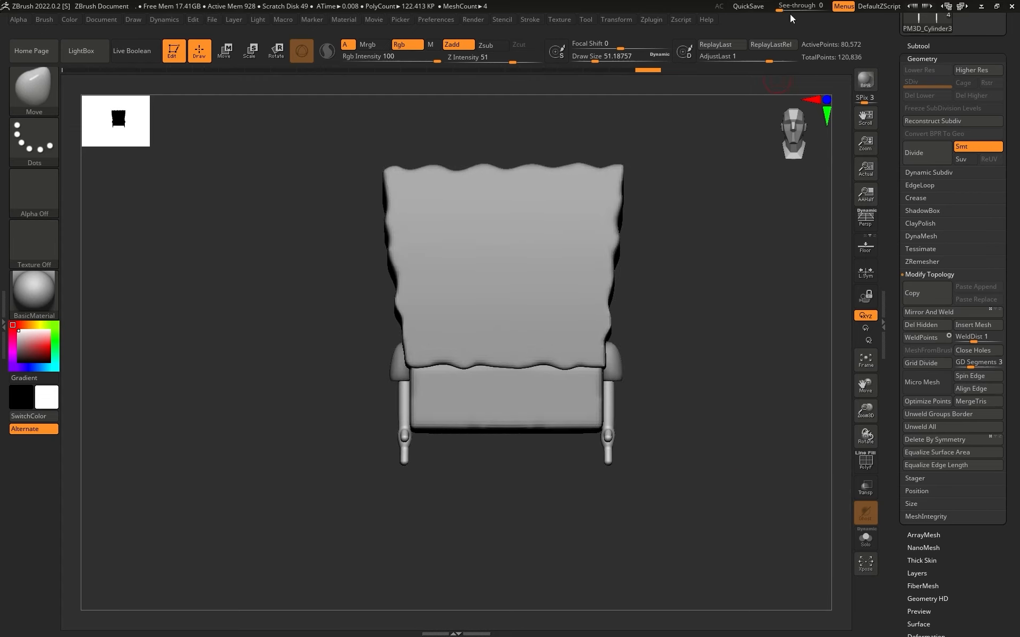
Set the window see-through to 45 and line the model up with the front-view reference drawing
left_click_drag(780, 9, 805, 9)
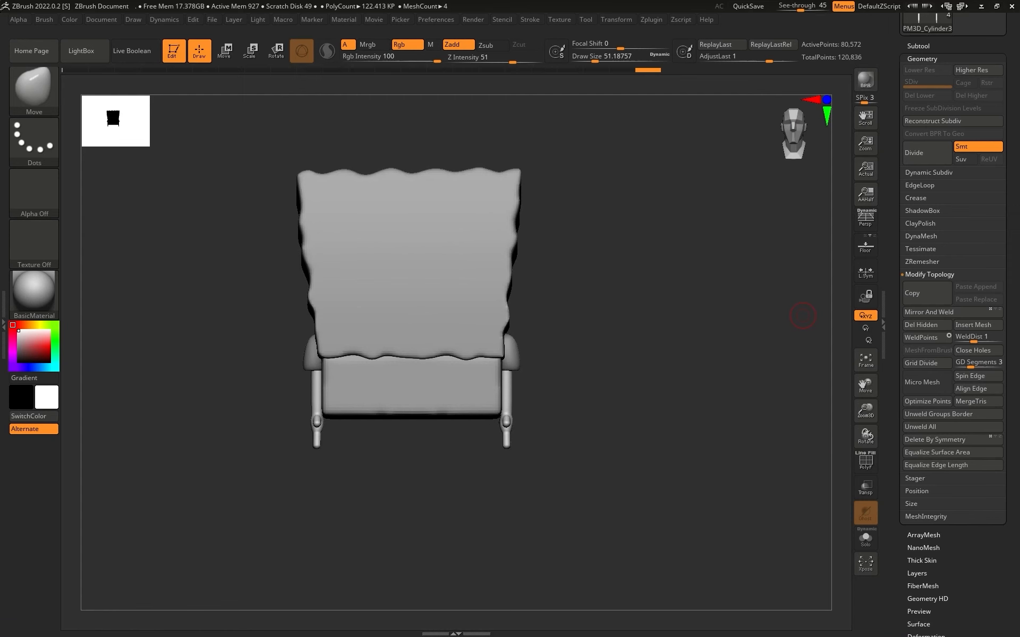
left_click(657, 312)
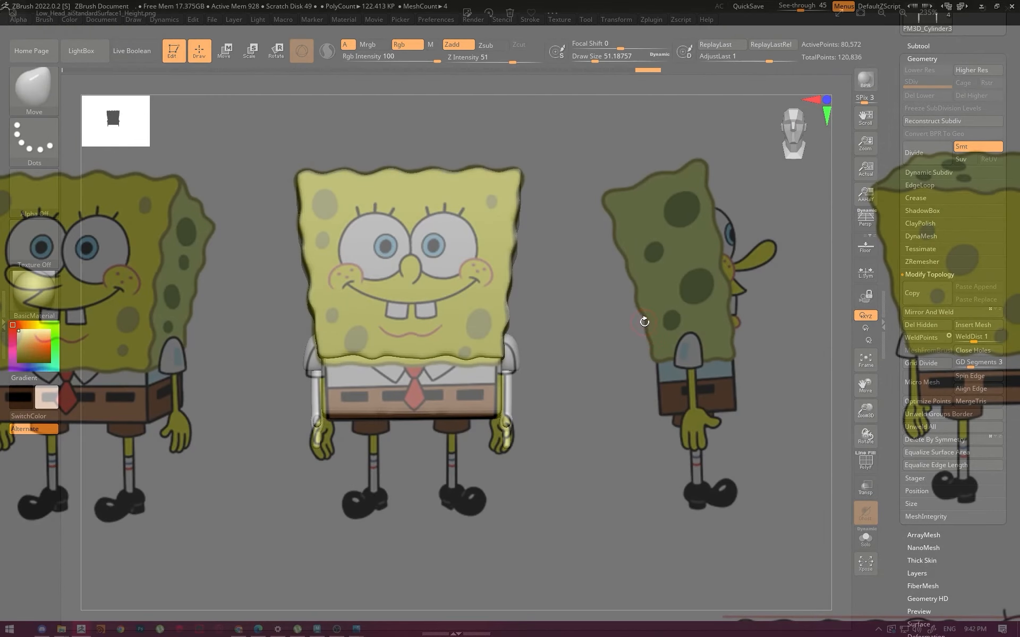
key("shift")
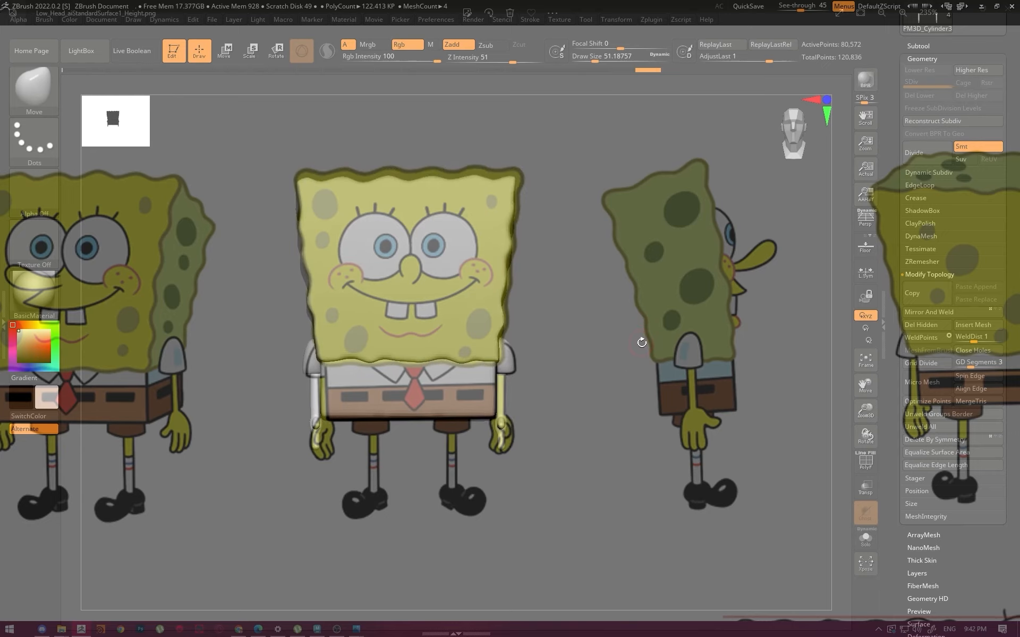
key("alt")
left_click_drag(645, 341, 644, 338, "alt")
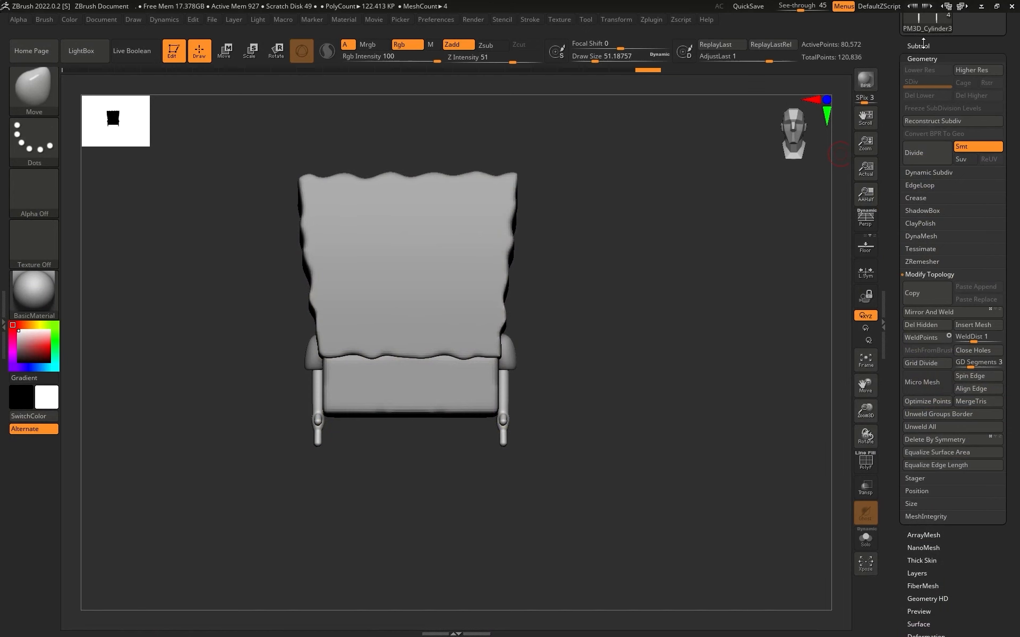
Append a Cylinder3D as a new subtool for the trouser leg
left_click(921, 46)
left_click(967, 344)
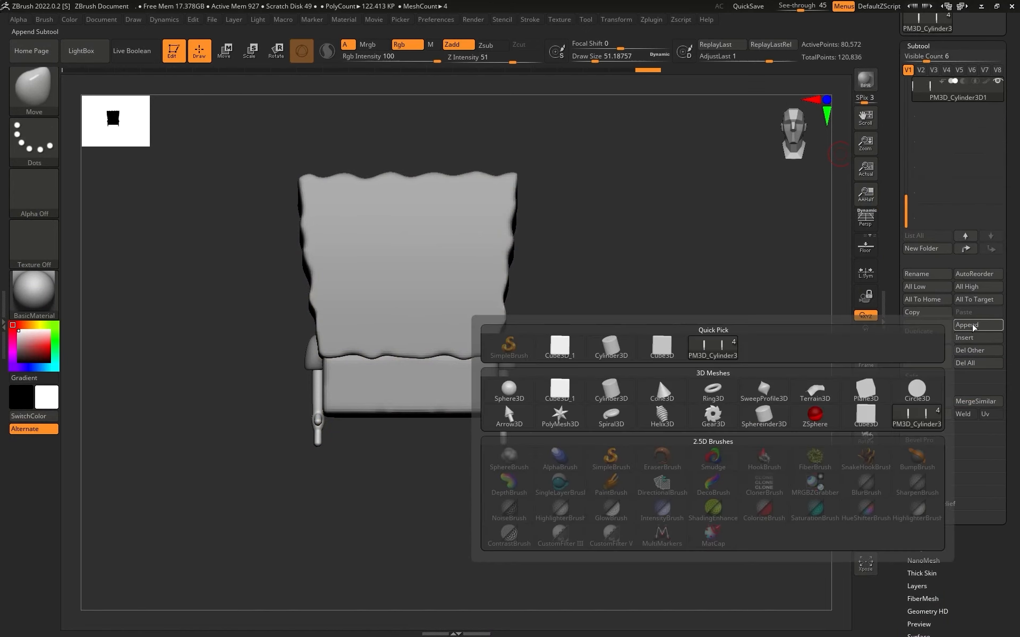
left_click(602, 388)
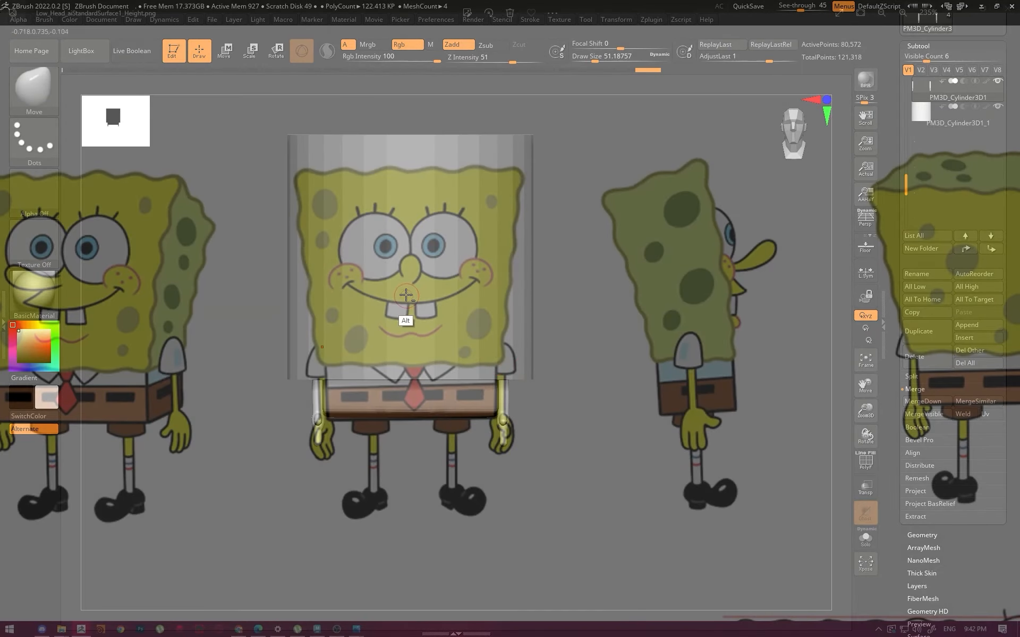
Scale the new cylinder down and place it under the trousers to match one trouser leg in the front-view reference
key("w")
left_click_drag(459, 308, 300, 393)
left_click_drag(375, 414, 372, 358)
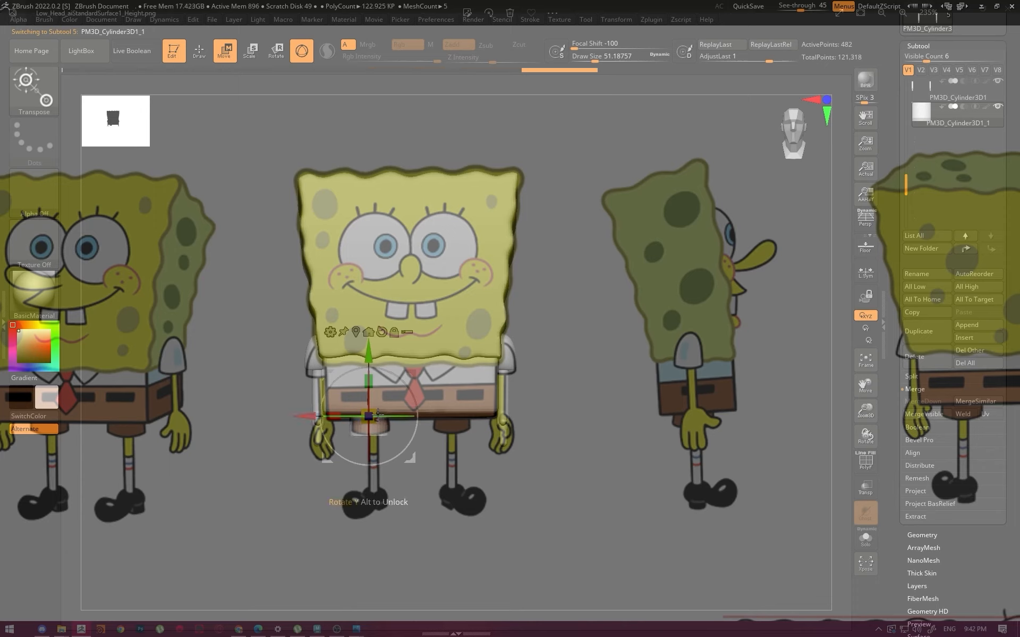
left_click_drag(307, 425, 311, 425)
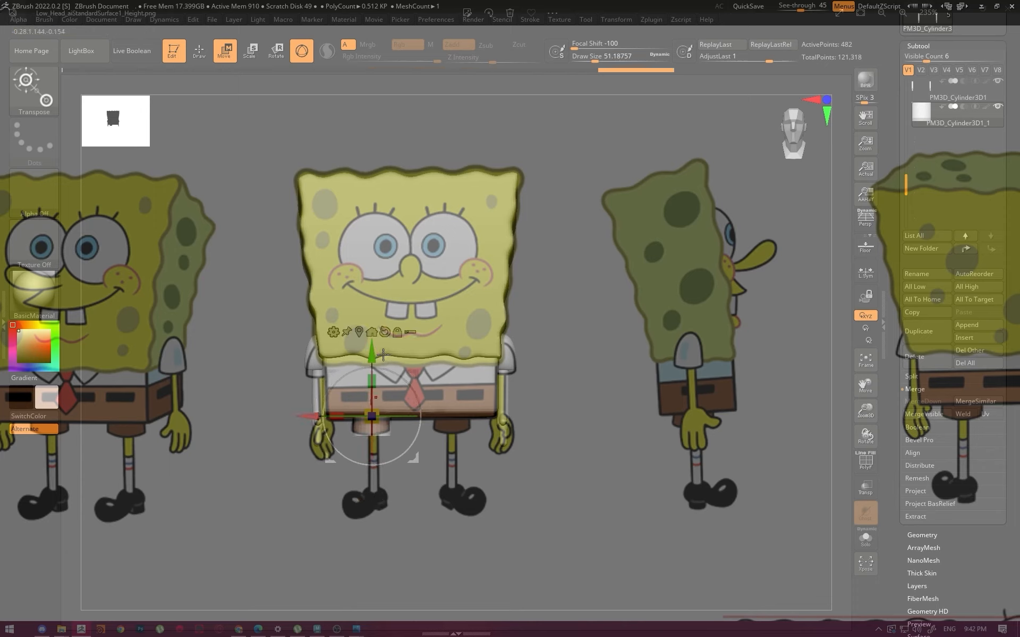
left_click_drag(368, 359, 369, 358)
key("q")
key("w")
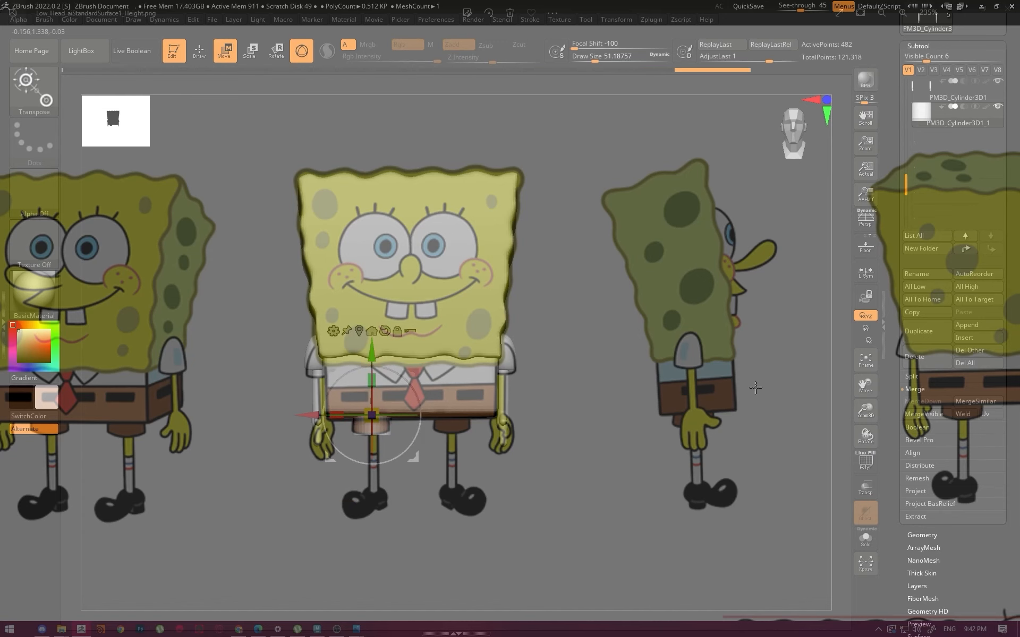
Mirror and weld the trouser-leg cylinder to the other side and raise the pair slightly against the trousers
left_click(922, 534)
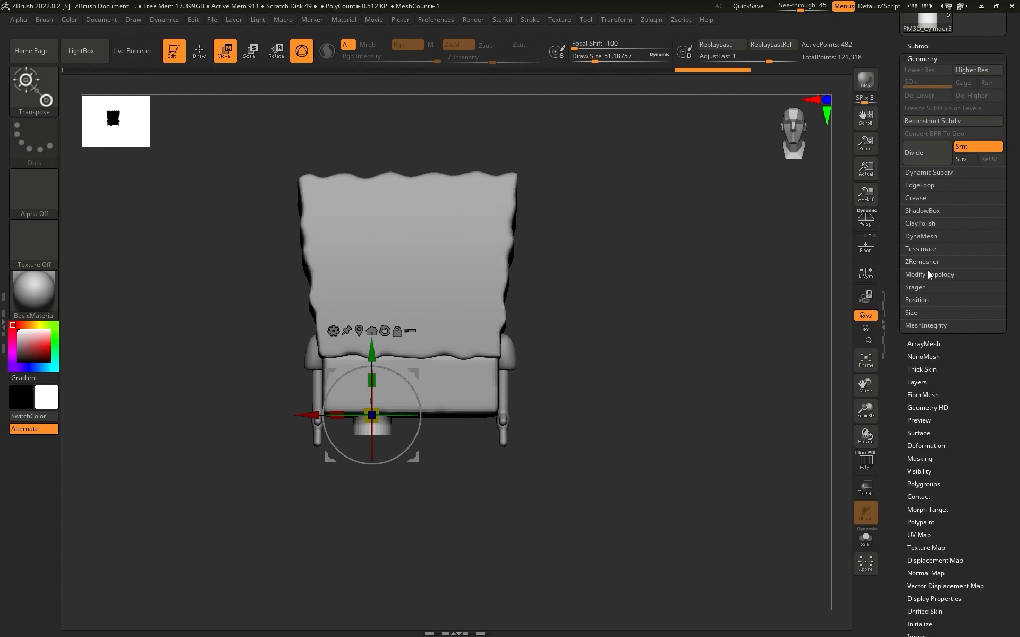
left_click(927, 318)
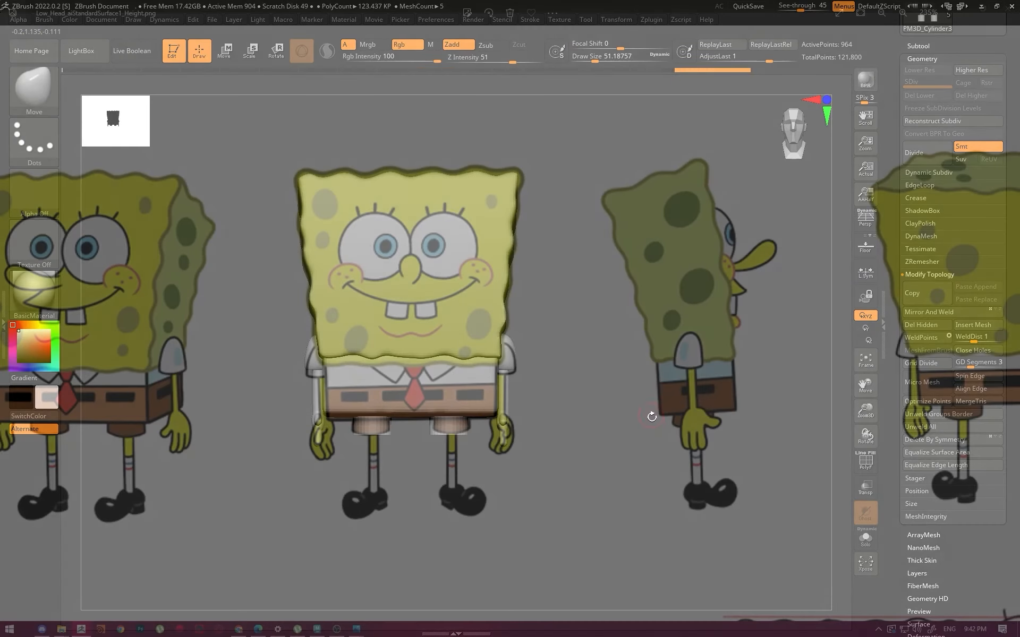
key("w")
left_click_drag(374, 355, 375, 354)
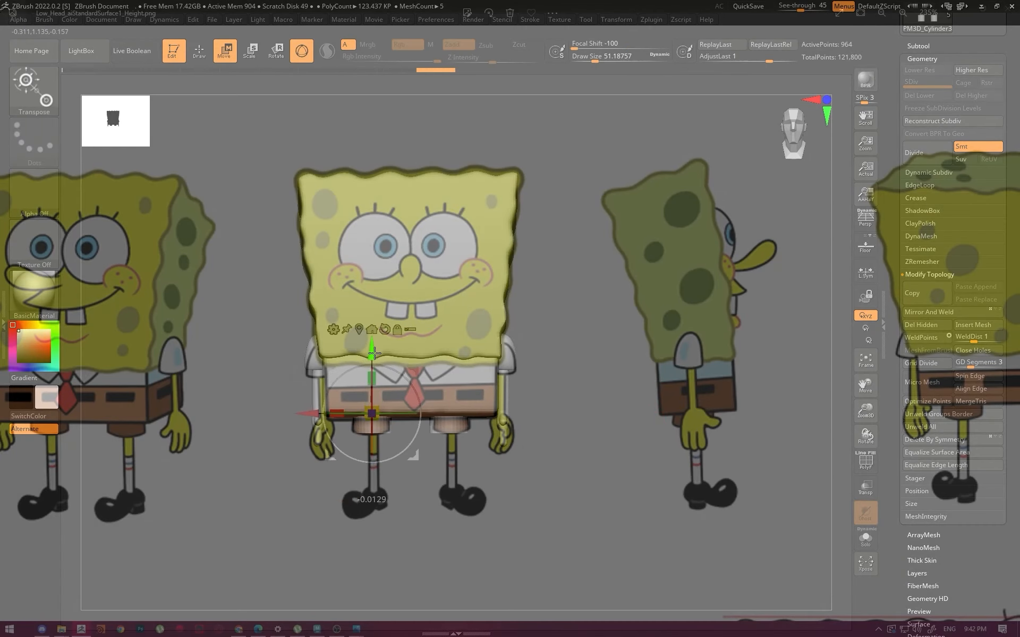
key("q")
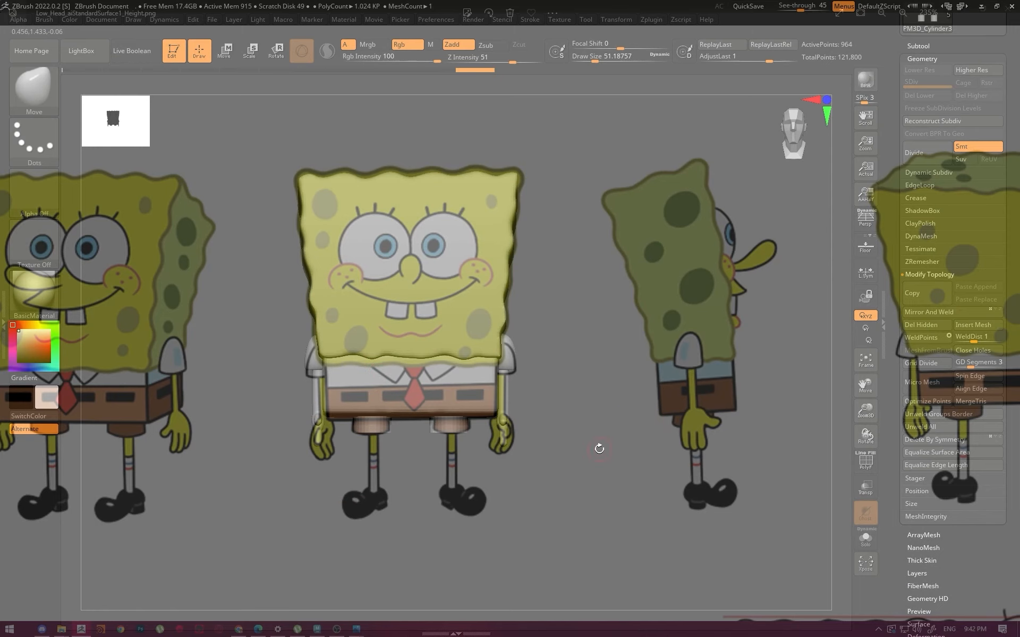
Shift both trouser-leg cylinders slightly forward in side view to match the reference
left_click_drag(620, 445, 853, 488)
key("w")
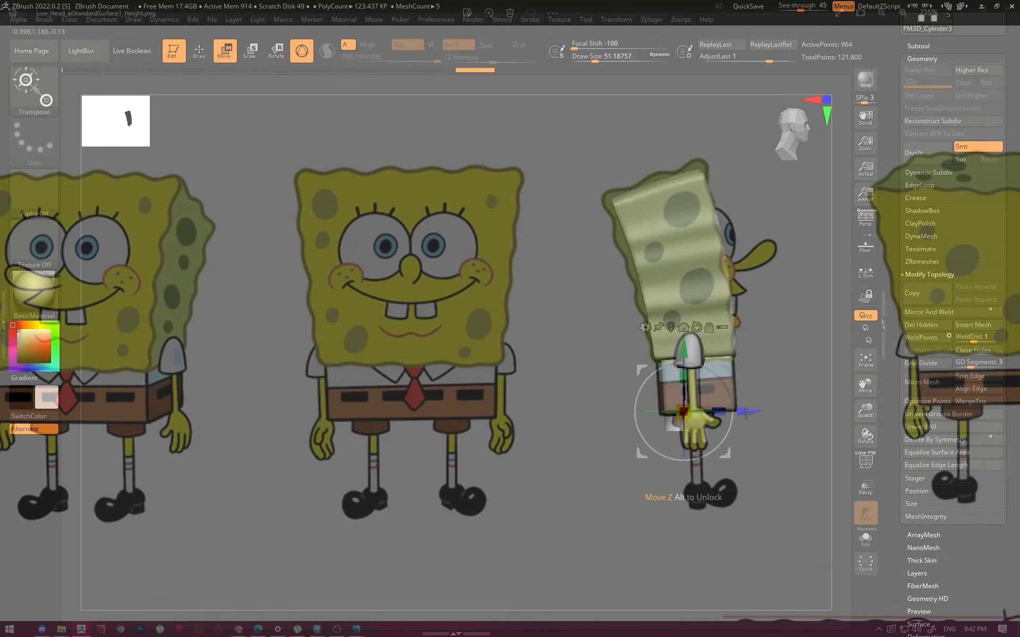
left_click_drag(746, 412, 753, 411)
key("q")
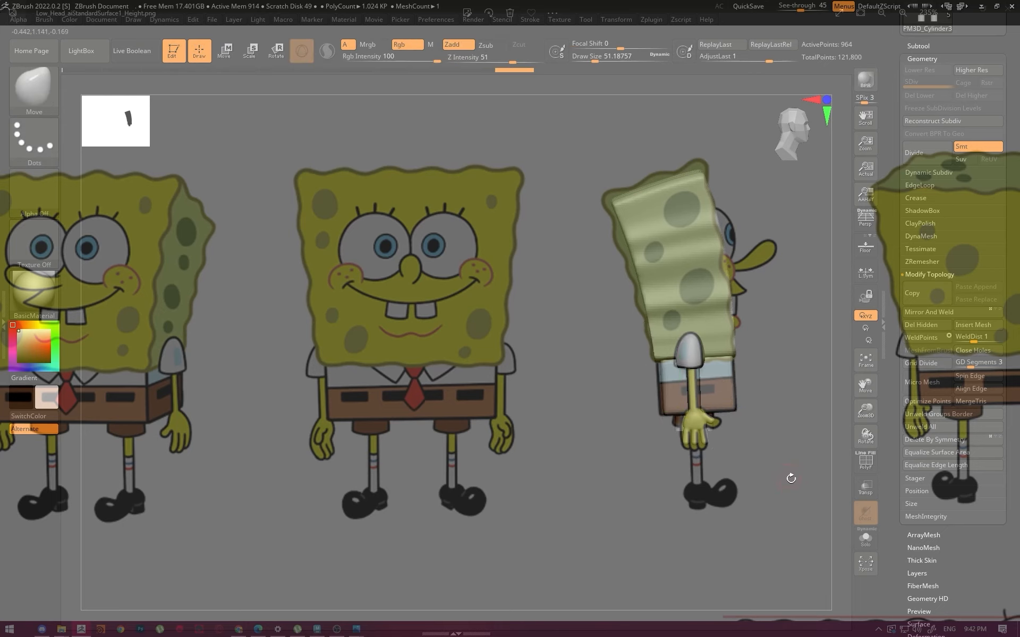
mouse_move(790, 478)
left_mouse_down()
mouse_move(779, 496)
mouse_move(679, 434)
mouse_move(649, 485)
mouse_move(508, 519)
mouse_move(437, 495)
left_mouse_up()
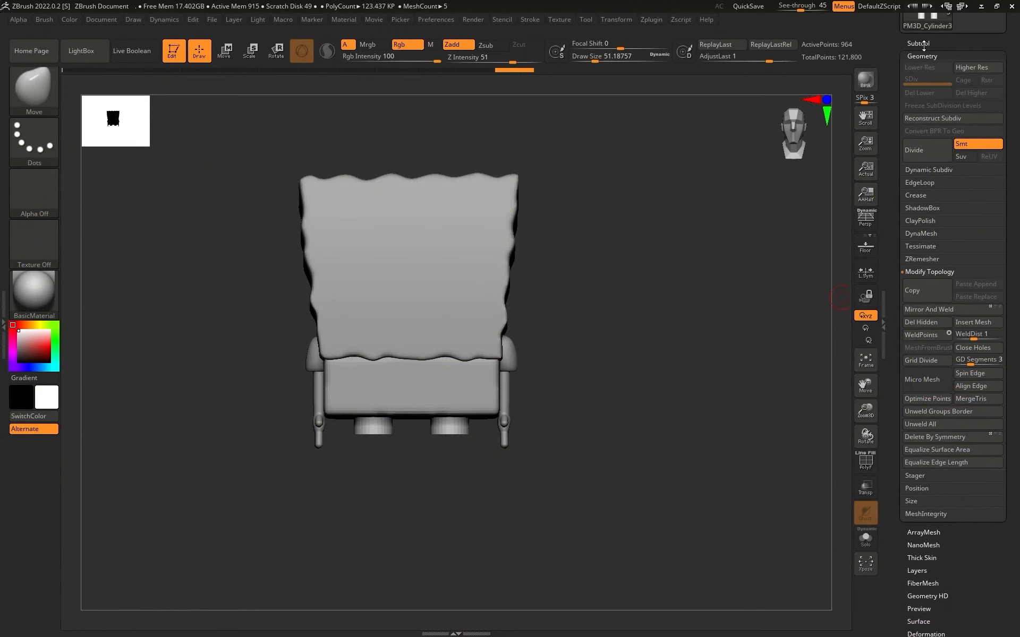
Duplicate the trouser-leg cylinders as a new subtool and move the copies down over the character's lower legs
left_click(923, 45)
left_click(980, 326)
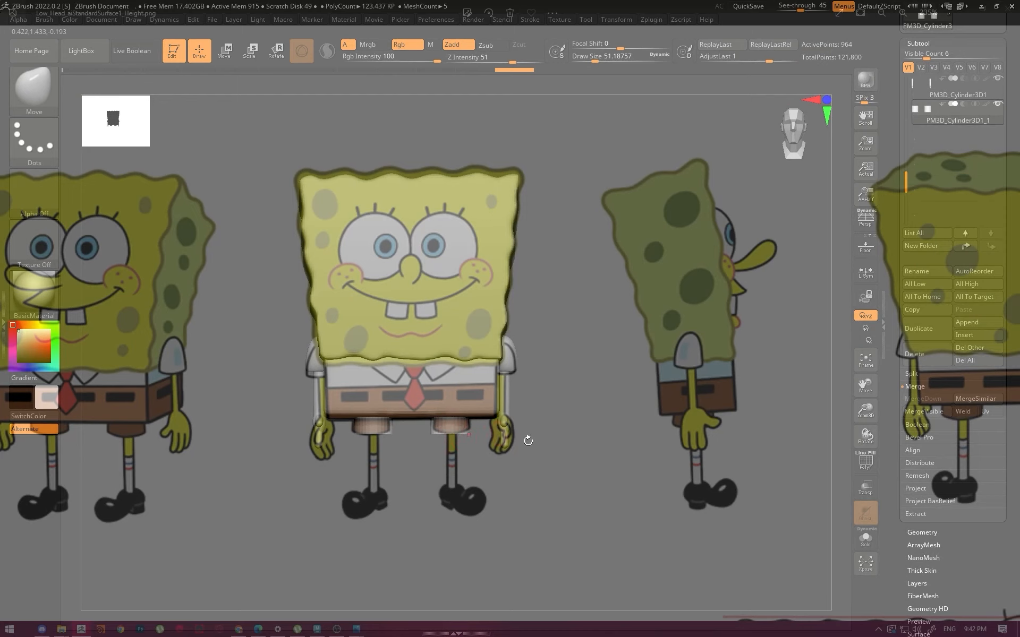
key("shift")
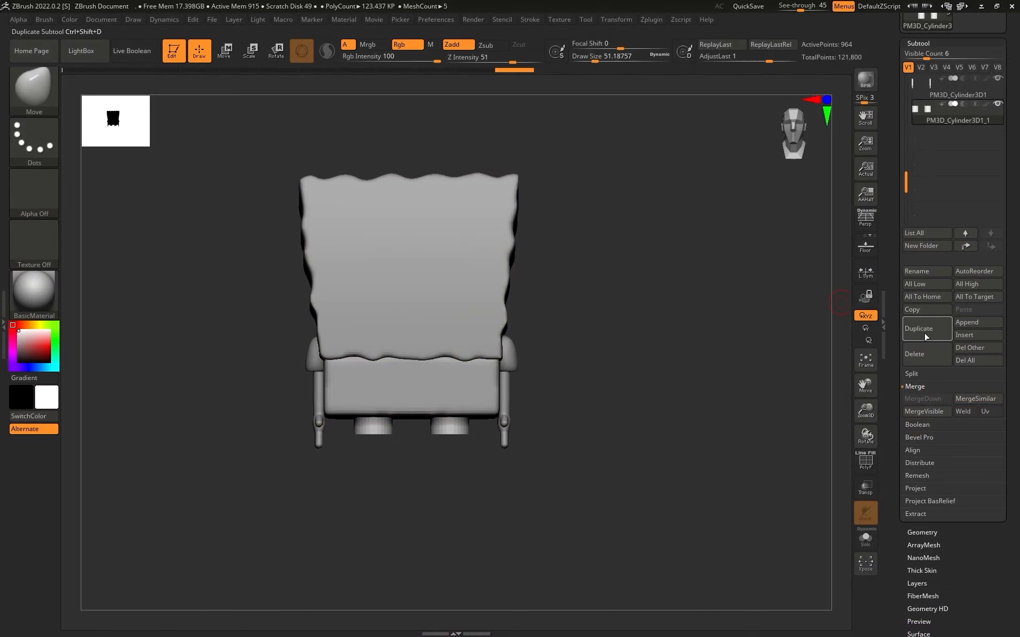
left_click(926, 336)
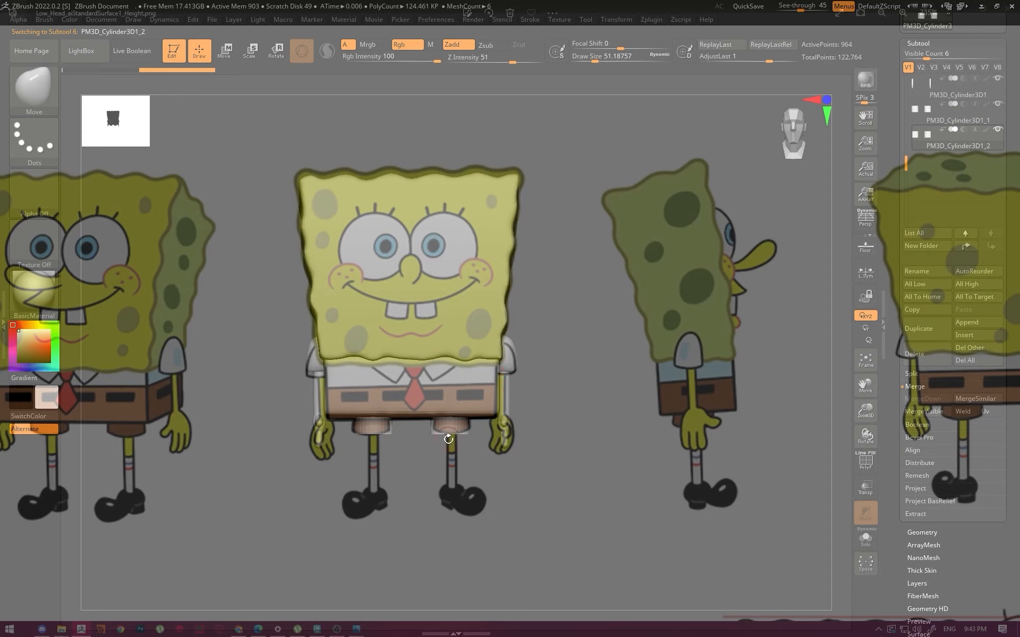
key("w")
mouse_move(380, 424)
left_mouse_down()
mouse_move(382, 486)
mouse_move(367, 478)
mouse_move(390, 422)
left_mouse_up()
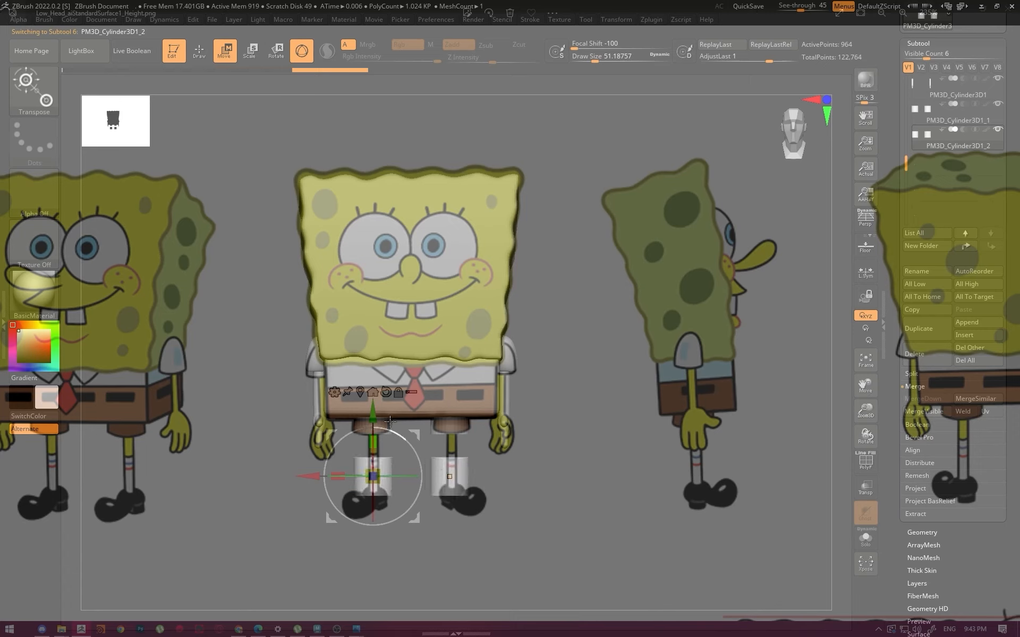
Shrink the duplicated cylinders to leg thickness, centre them on the drawn legs, and stretch them vertically between trousers and shoes
left_click_drag(373, 477, 366, 456)
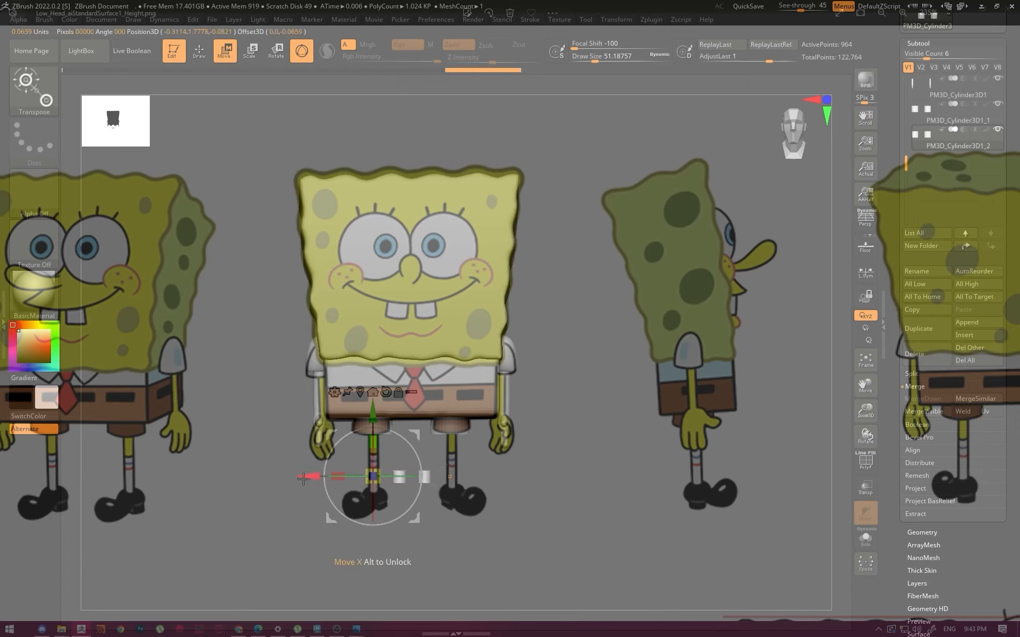
left_click_drag(303, 478, 276, 478, "alt")
left_click_drag(347, 414, 352, 390, "alt")
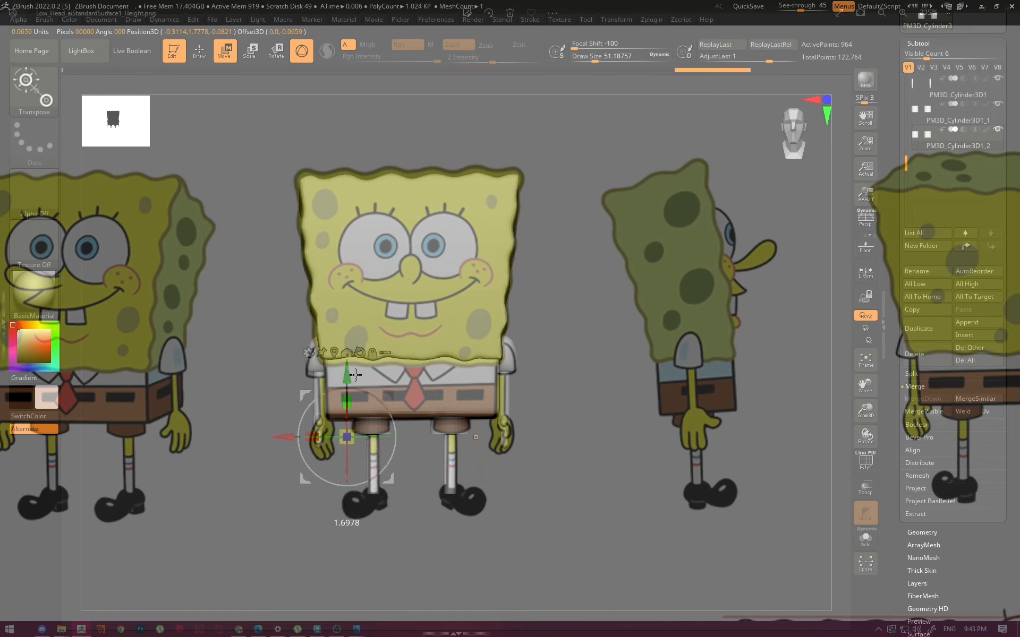
left_click_drag(355, 375, 350, 398)
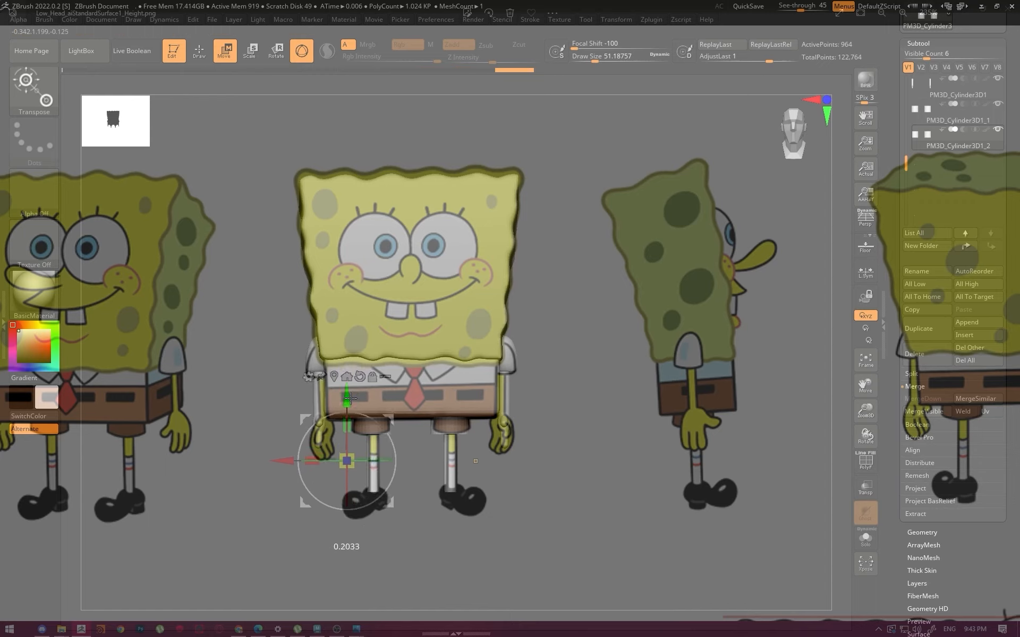
Align the thin legs' depth with the side-view reference and return to the front view
key("q")
mouse_move(576, 467)
left_mouse_down()
mouse_move(593, 460)
mouse_move(683, 489)
mouse_move(585, 572)
left_mouse_up()
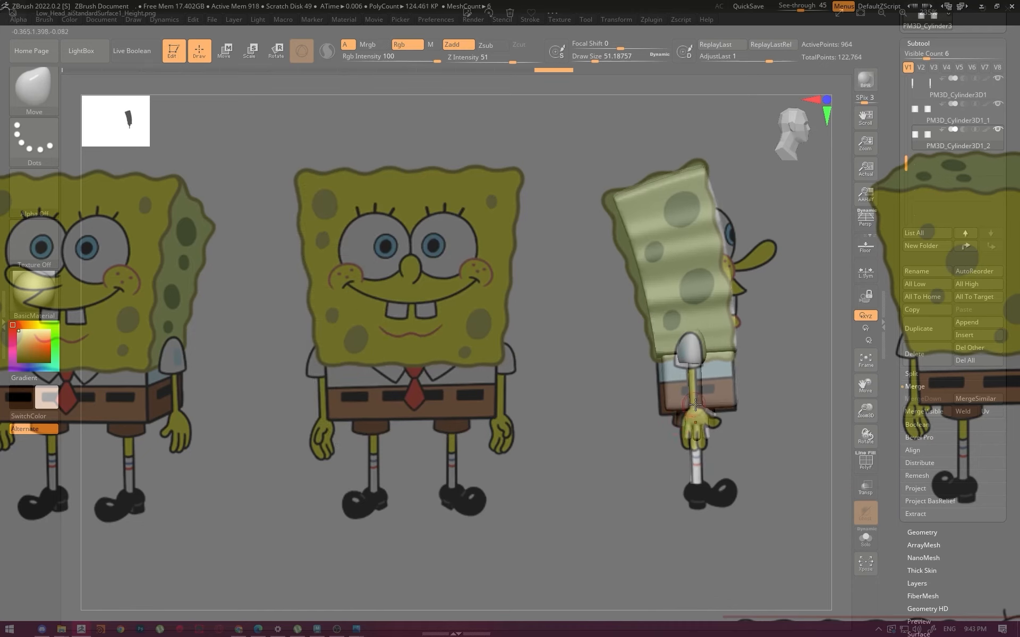
key("w")
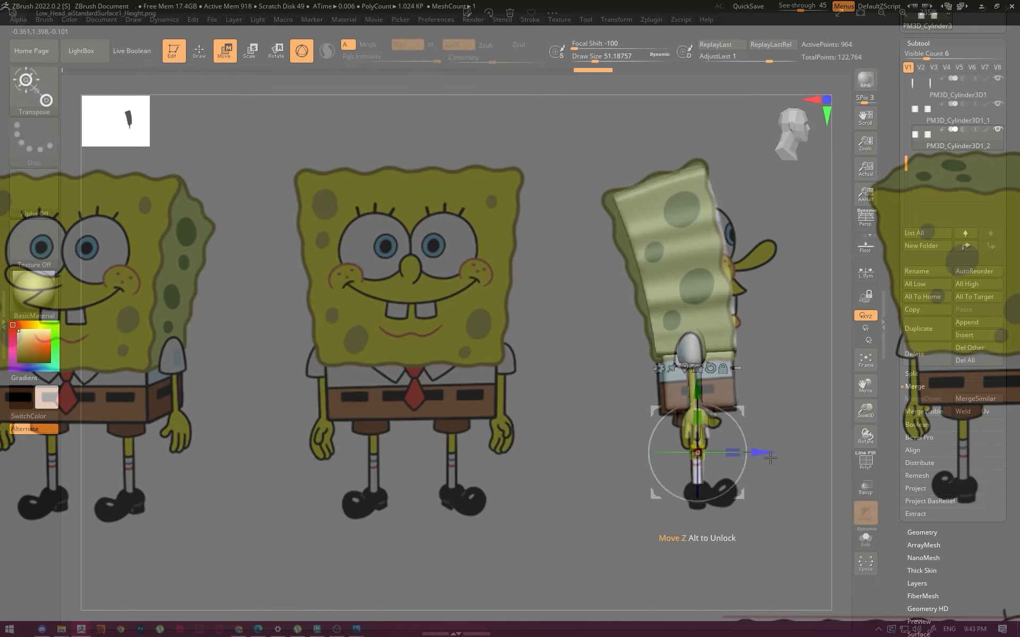
key("q")
mouse_move(779, 482)
left_mouse_down()
mouse_move(781, 380)
mouse_move(733, 489)
mouse_move(473, 512)
mouse_move(657, 478)
mouse_move(641, 478)
left_mouse_up()
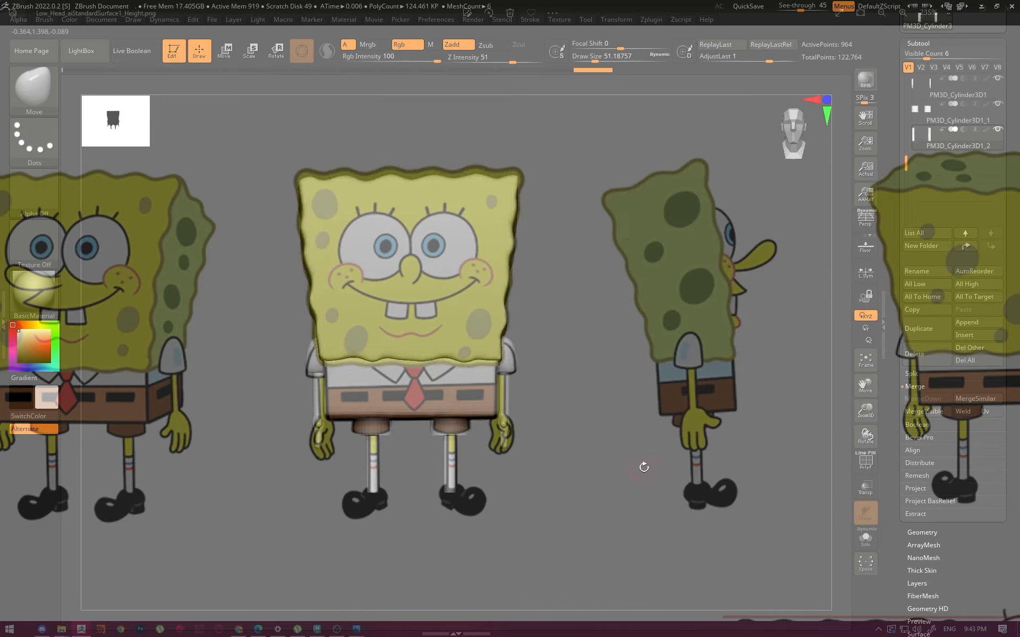
Set see-through to 0 and append a Sphere3D as a new subtool for the shoe
key("shift")
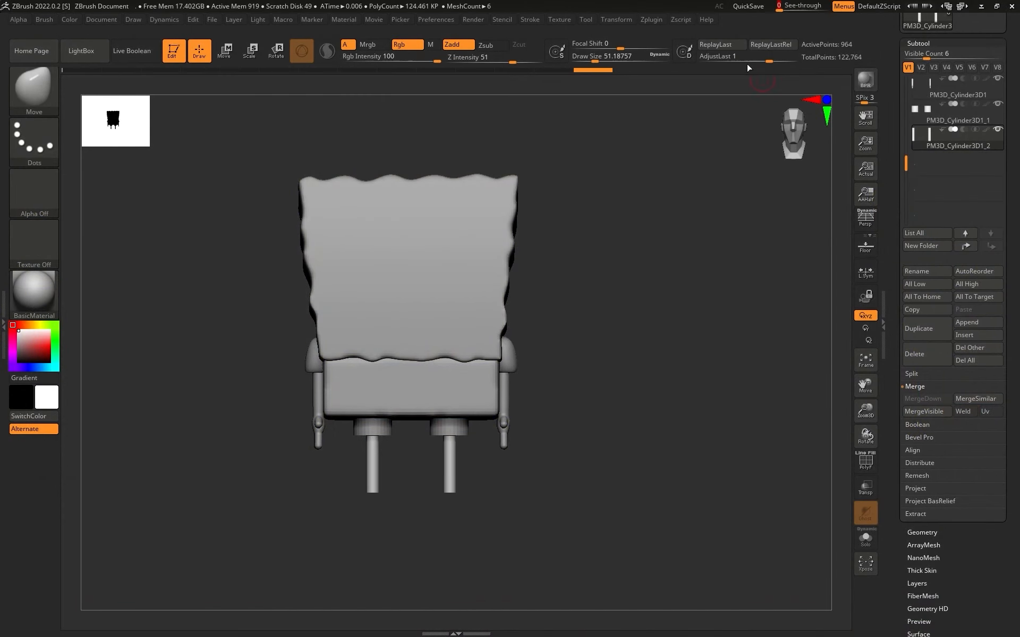
left_click_drag(616, 345, 839, 277)
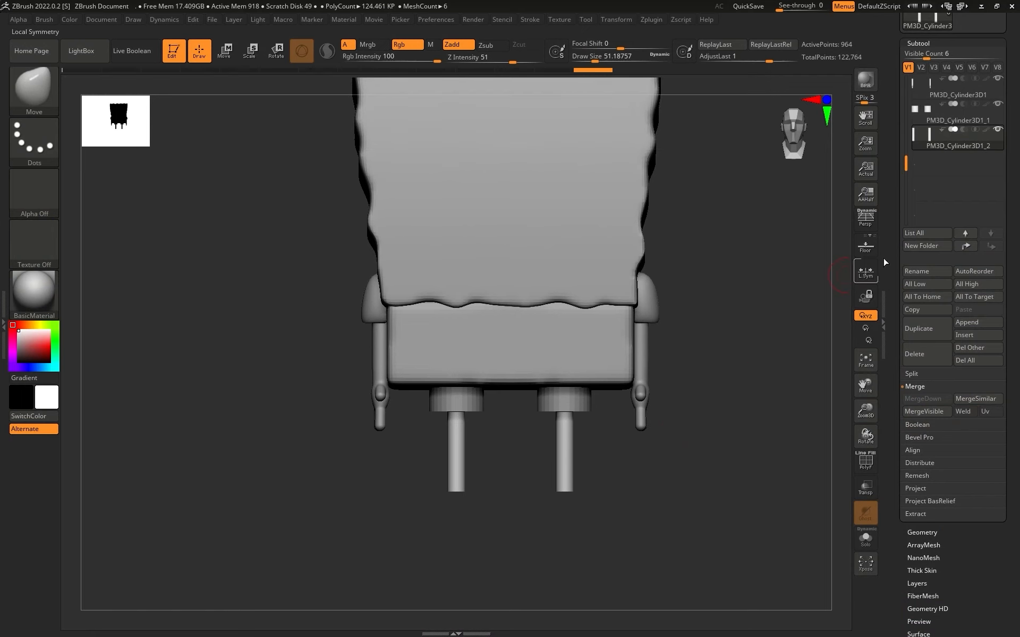
left_click(980, 322)
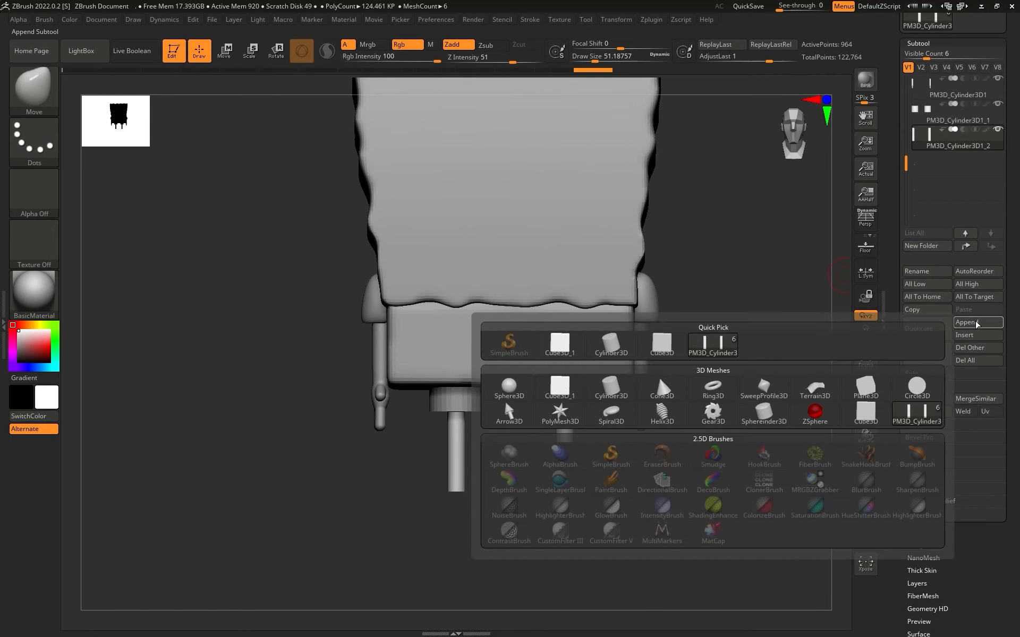
left_click(518, 390)
left_click_drag(661, 359, 758, 368)
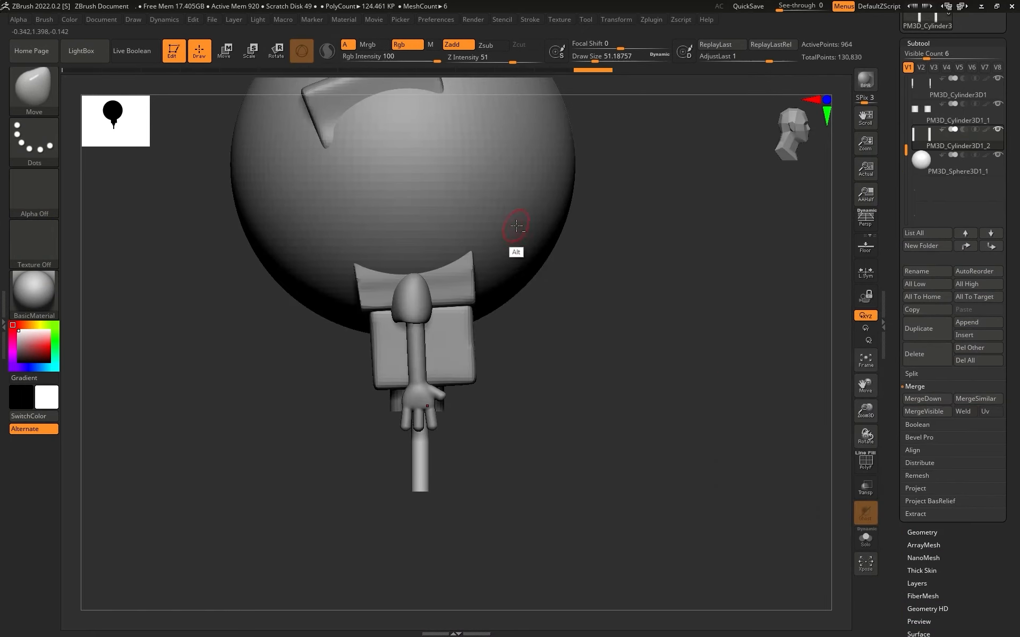
Shrink the appended sphere and move it down in front of the leg's lower end in side view
key("w")
left_click_drag(622, 311, 441, 456, "alt")
right_click_drag(535, 382, 660, 489, "ctrl")
right_click_drag(517, 483, 596, 492, "alt")
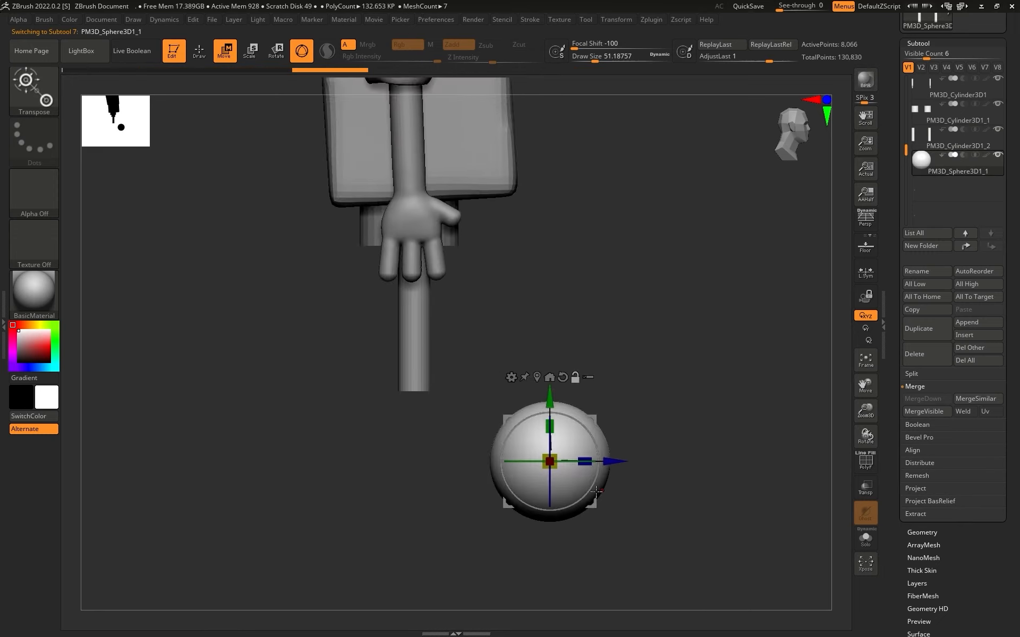
left_click_drag(591, 503, 509, 437)
left_click_drag(469, 395, 450, 395)
right_click_drag(573, 478, 435, 478, "shift")
left_click_drag(428, 395, 335, 395)
right_click_drag(418, 507, 443, 506, "shift")
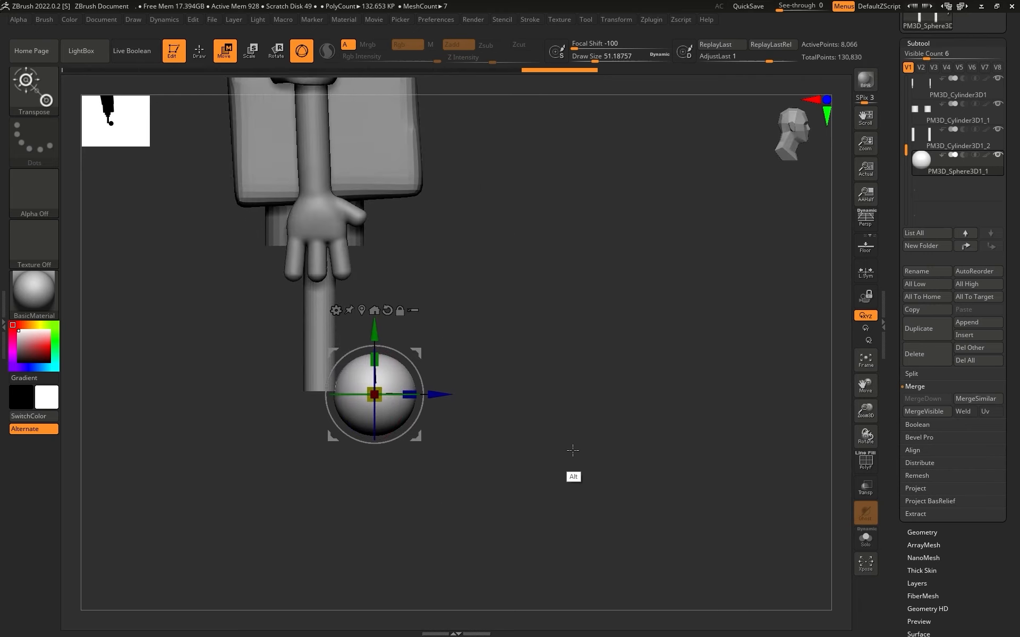
right_click_drag(572, 451, 681, 469, "alt")
left_click_drag(546, 411, 591, 416)
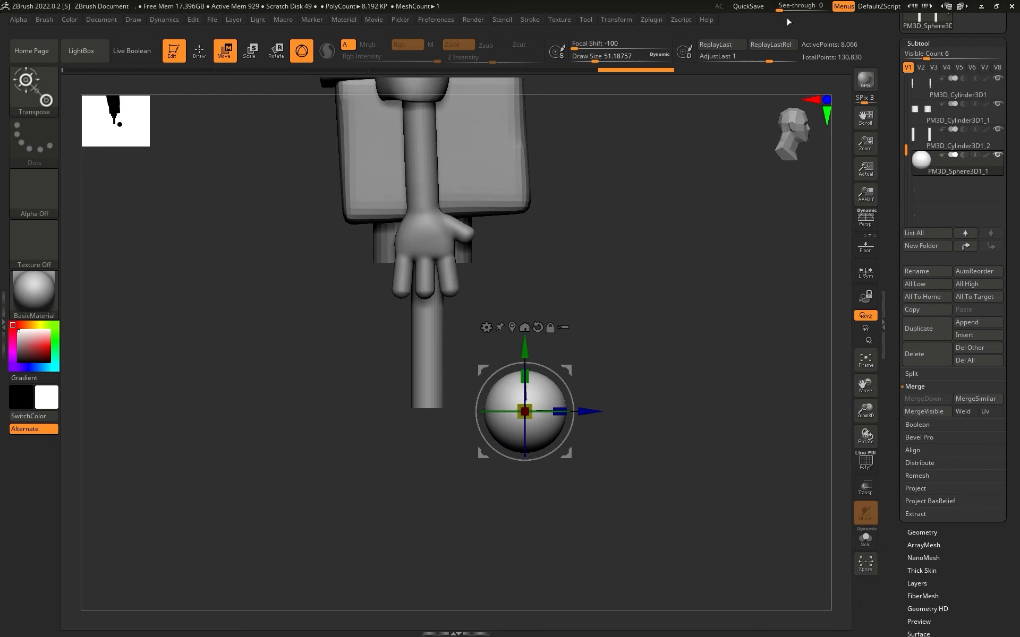
Align the side view with the reference at see-through 48 and scale the sphere down to the drawn shoe's toe
left_click_drag(779, 8, 802, 8)
right_click_drag(680, 401, 846, 482, "alt")
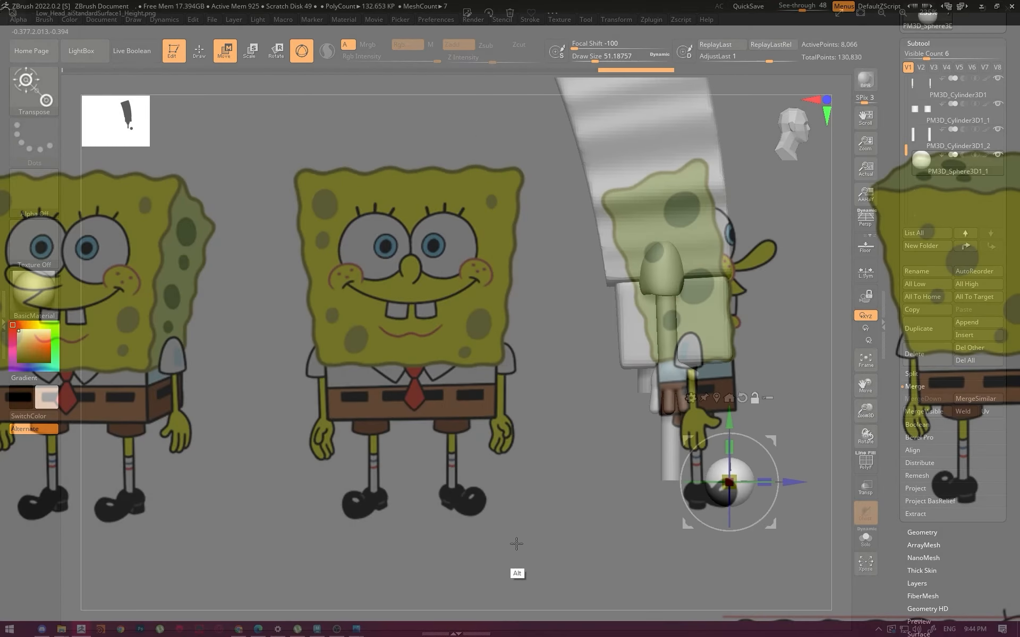
mouse_move(516, 544)
right_mouse_down("alt")
mouse_move(485, 473)
mouse_move(505, 510)
mouse_move(519, 505)
right_mouse_up("alt")
key("q")
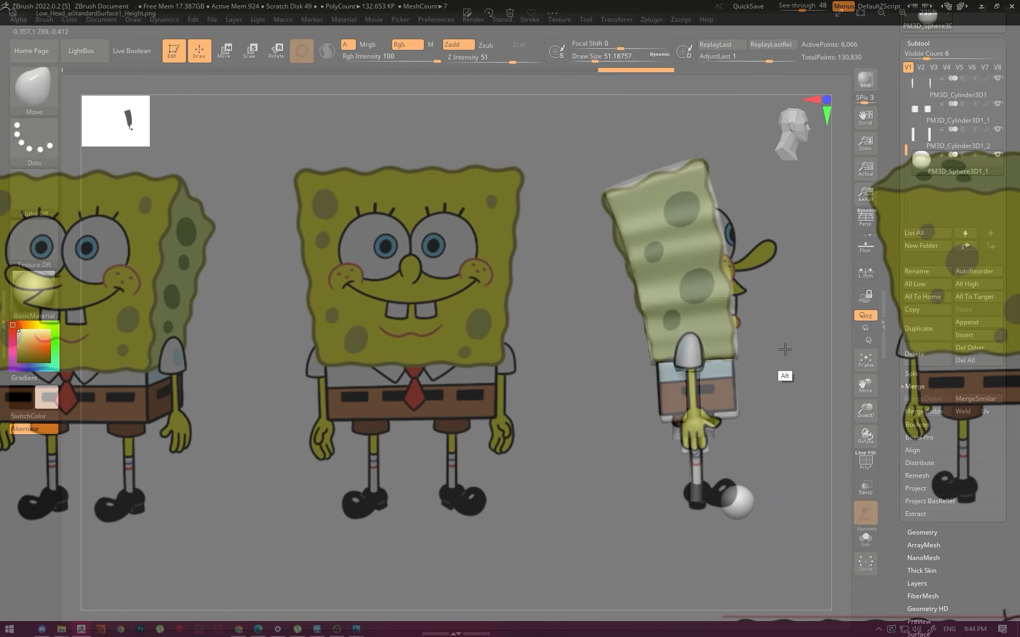
right_click_drag(784, 349, 783, 340, "alt")
left_click_drag(785, 334, 787, 342, "alt")
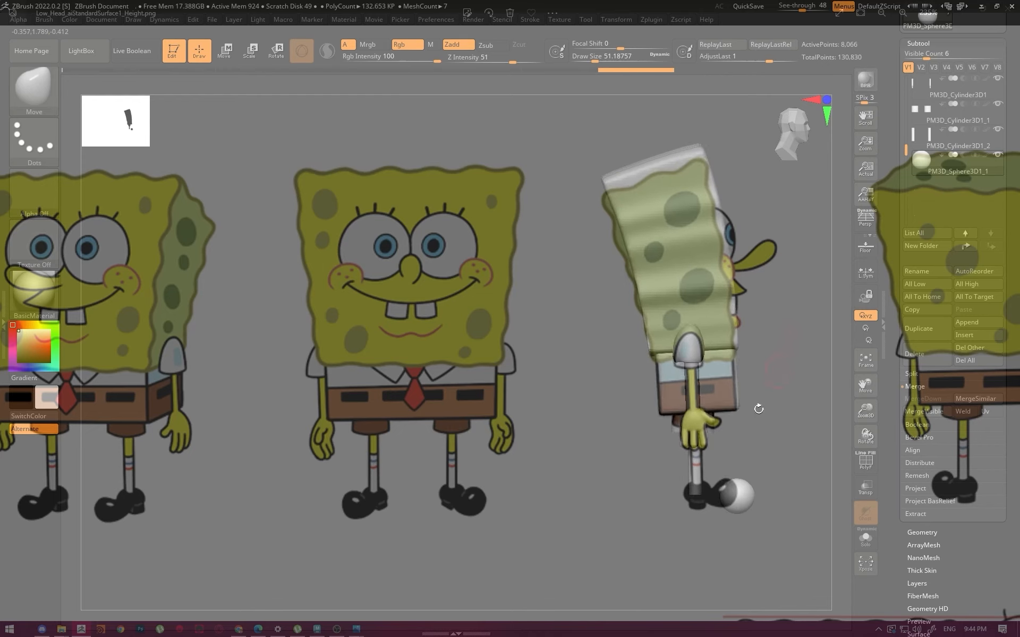
key("w")
left_click_drag(778, 539, 764, 535)
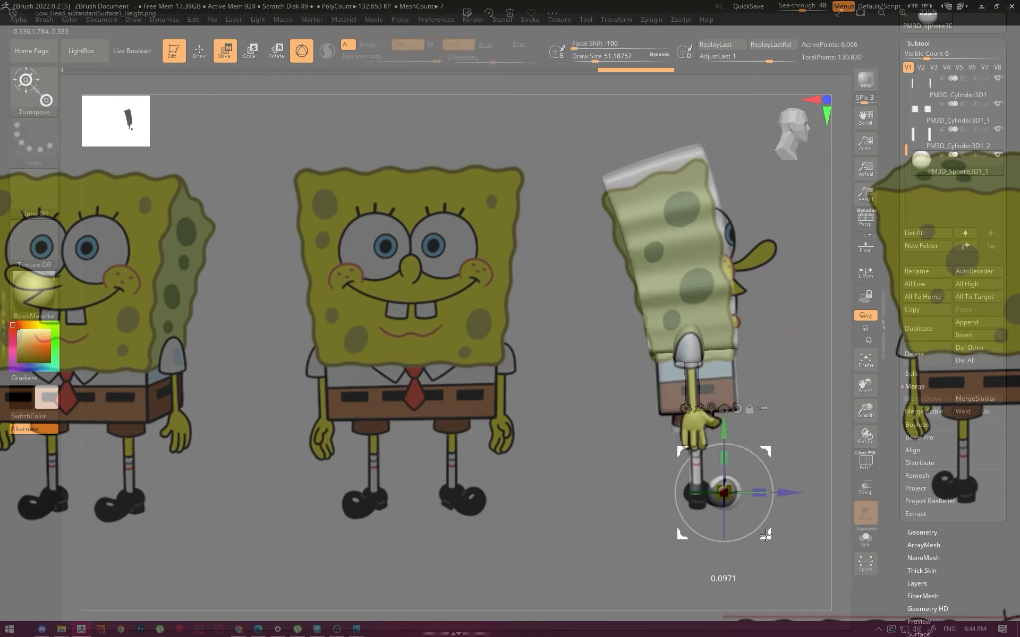
Shape the sphere to the drawn toe's outline with the Move brush and smooth its surface
key("q")
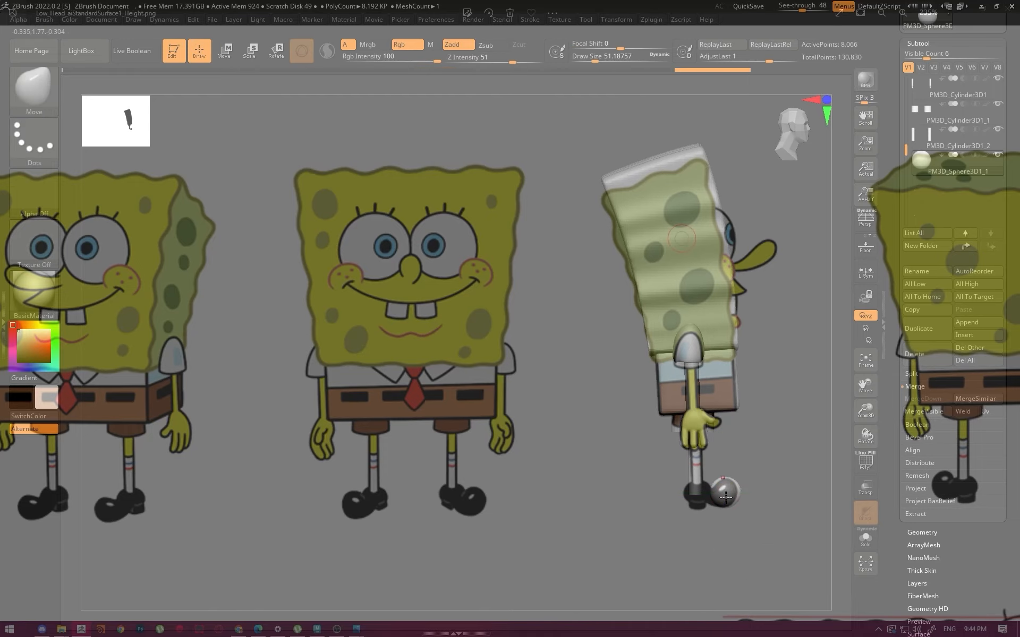
key("b")
left_click(470, 228)
key("s")
mouse_move(709, 478)
left_mouse_down()
mouse_move(729, 478)
mouse_move(709, 496)
mouse_move(712, 482)
left_mouse_up()
key("s")
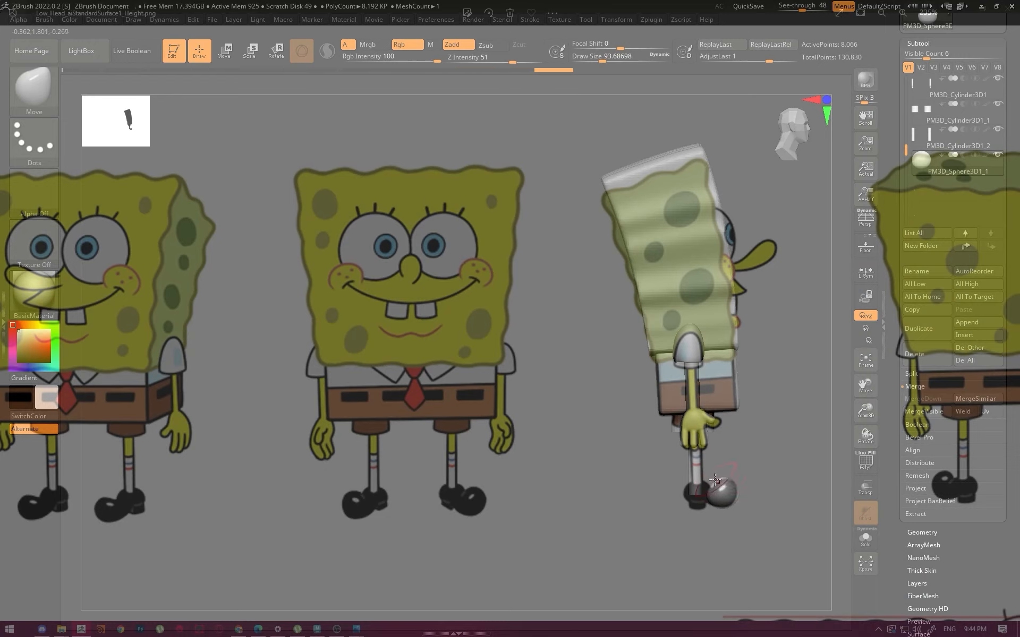
key("shift")
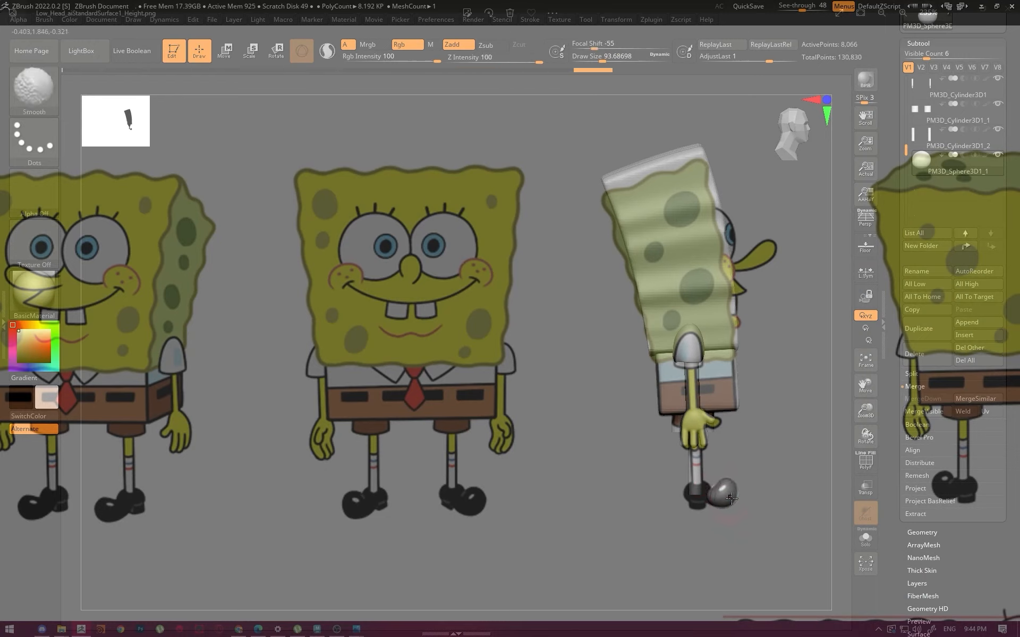
mouse_move(731, 499)
left_mouse_down("shift")
mouse_move(713, 501)
mouse_move(722, 499)
left_mouse_up("shift")
Remesh the toe sphere with DynaMesh at resolution 128 and fine-tune its outline against the reference
left_click(922, 532)
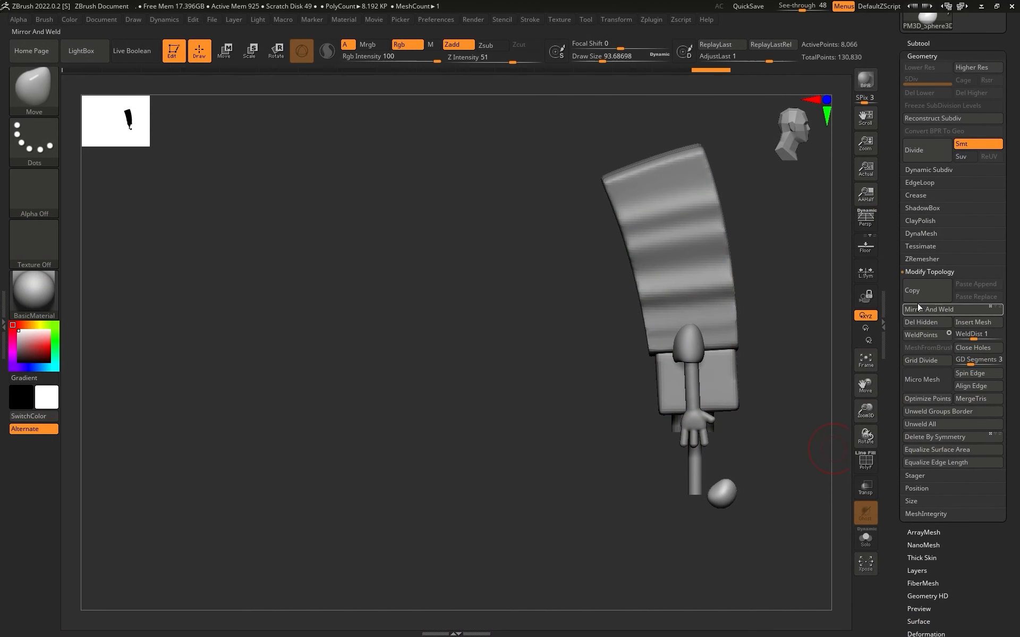
left_click(920, 236)
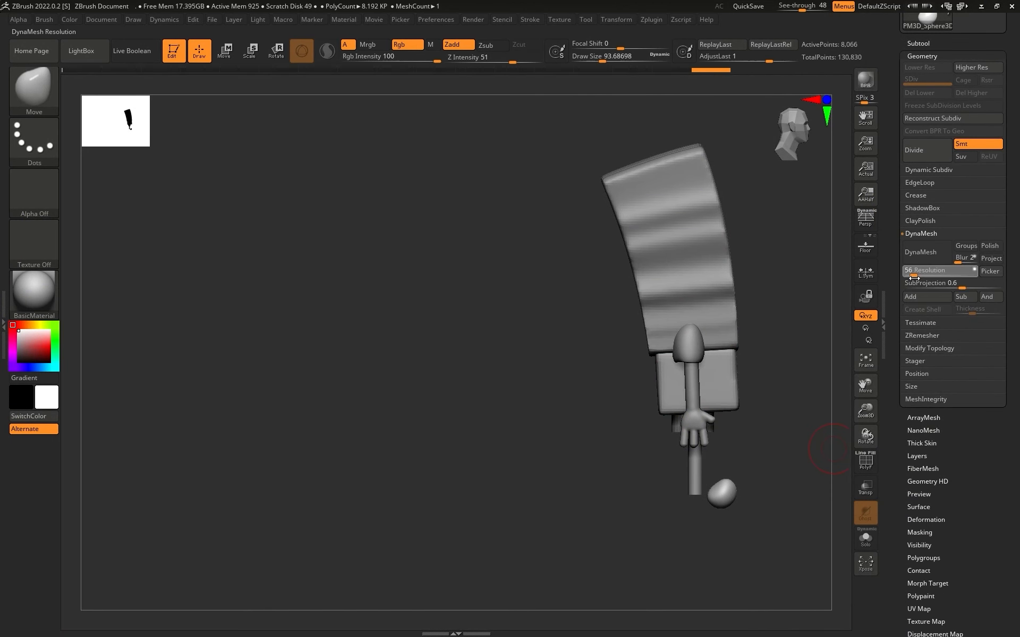
left_click_drag(913, 276, 917, 275)
left_click(924, 253)
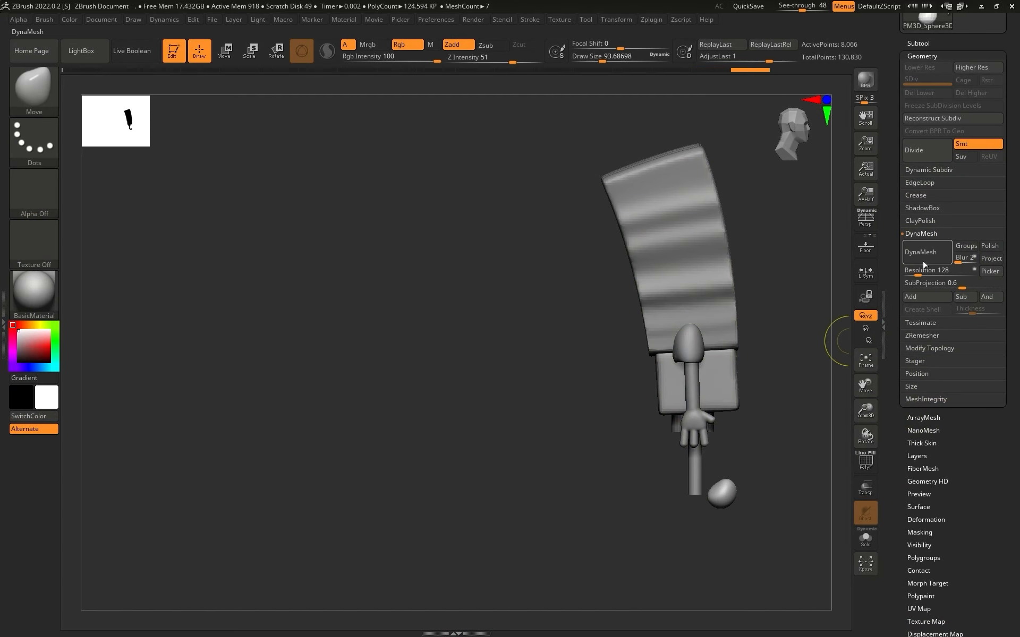
left_click(924, 260)
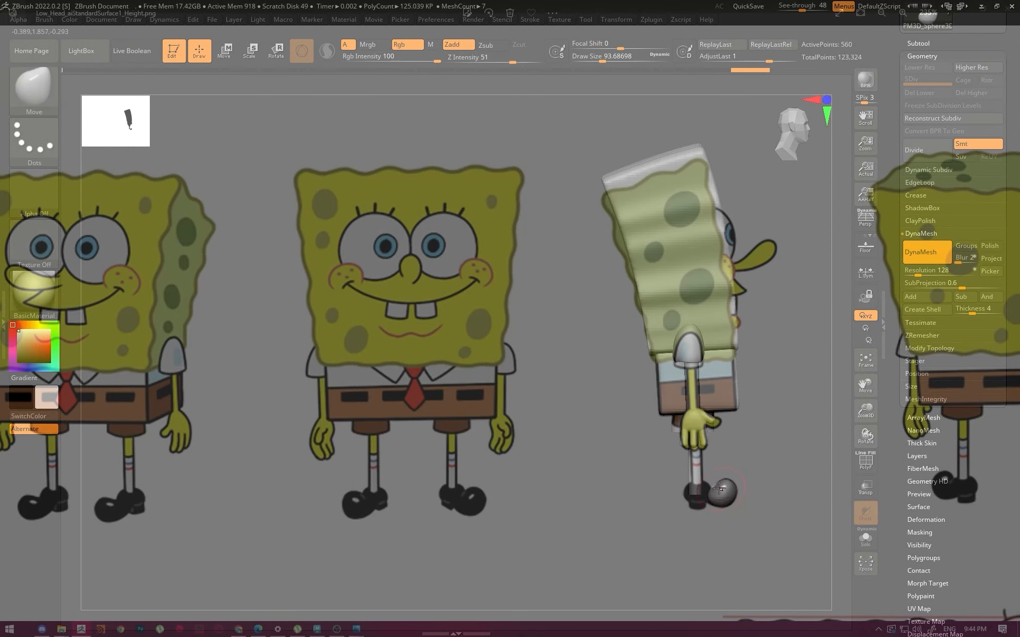
left_click(718, 488, "alt")
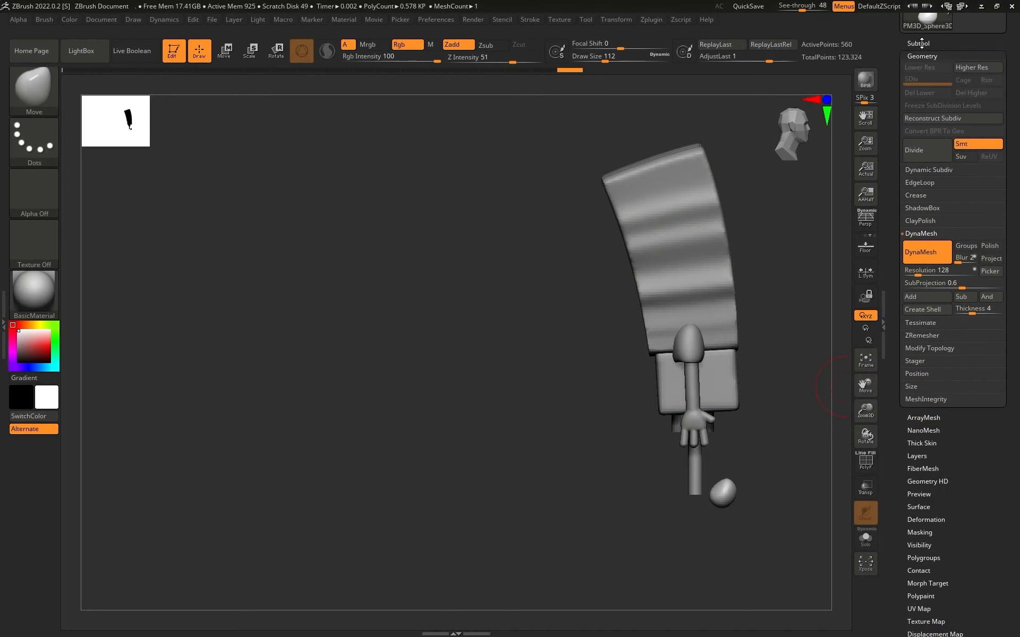
Duplicate the toe sphere and move the copy back to the heel under the leg
left_click(918, 43)
left_click(920, 329)
key("w")
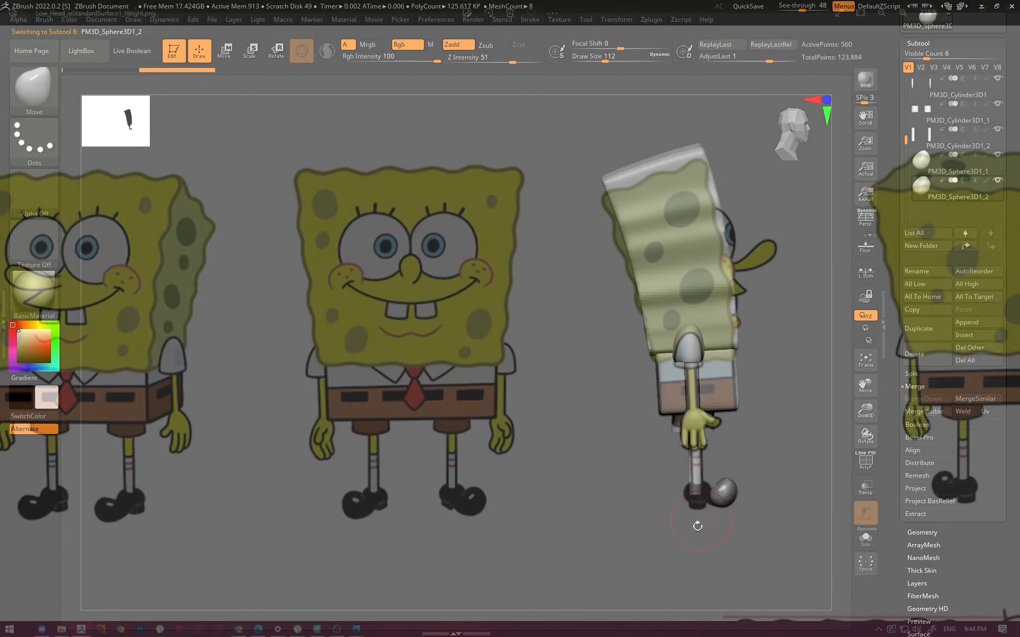
left_click_drag(779, 492, 757, 492)
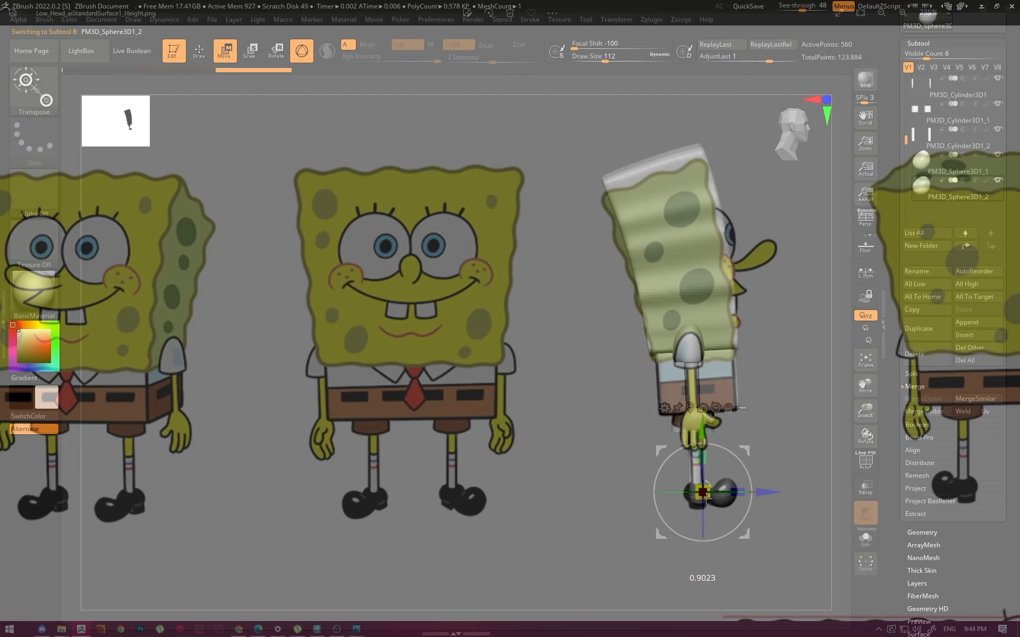
Shape the heel copy with the Move brush to match the low rounded heel in the side-view reference
key("q")
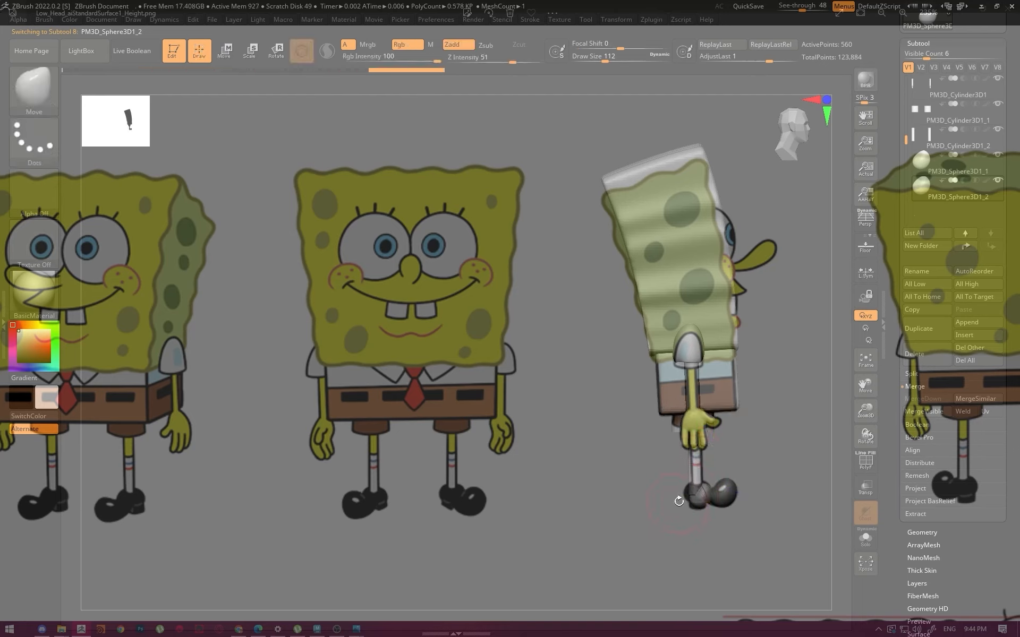
key("s")
left_click_drag(682, 484, 678, 473)
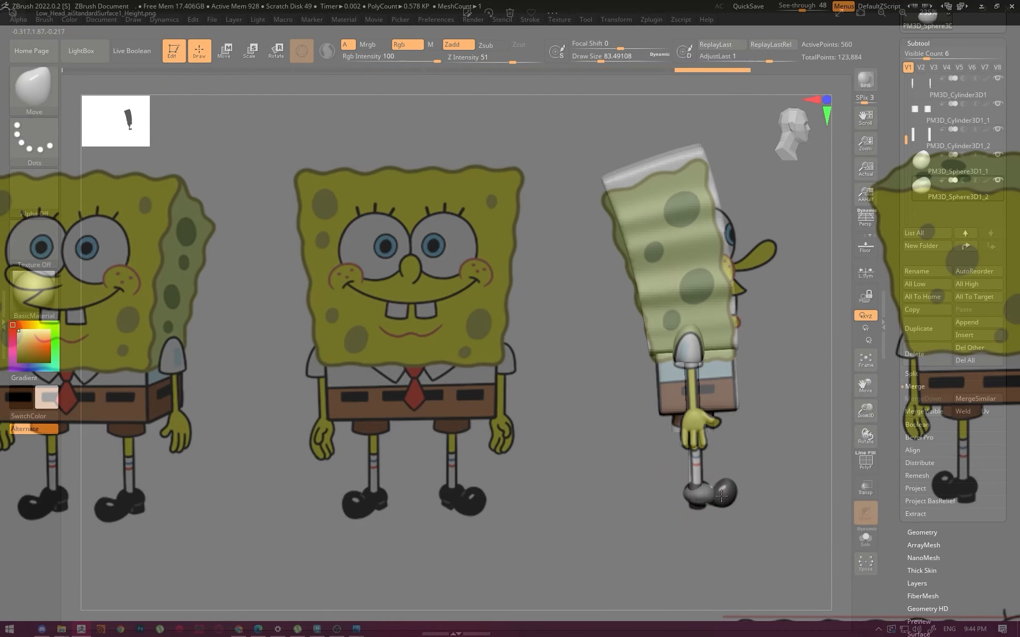
key("s")
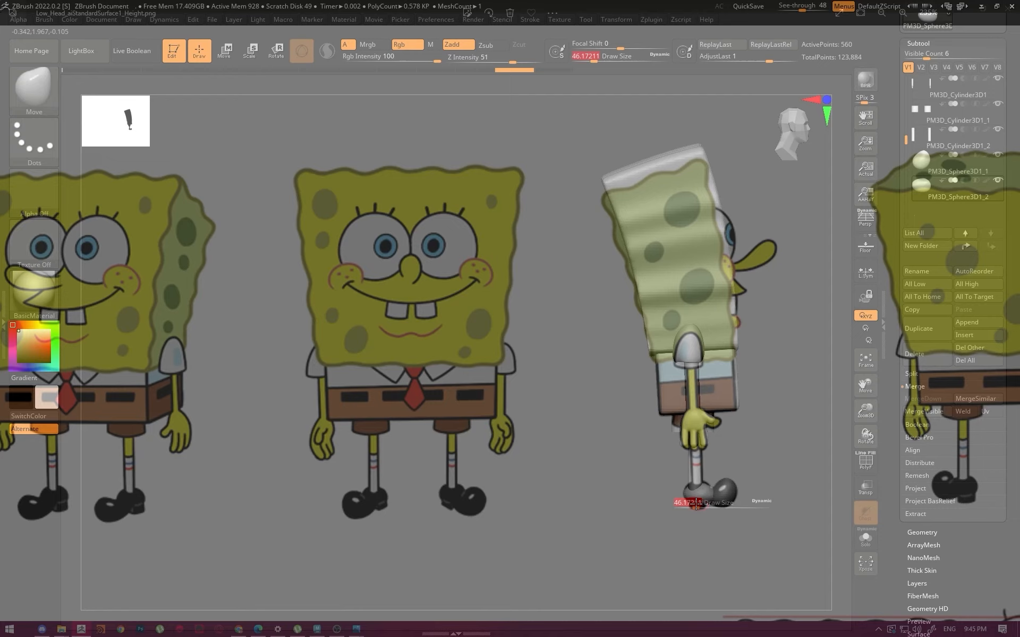
left_click_drag(696, 505, 700, 502)
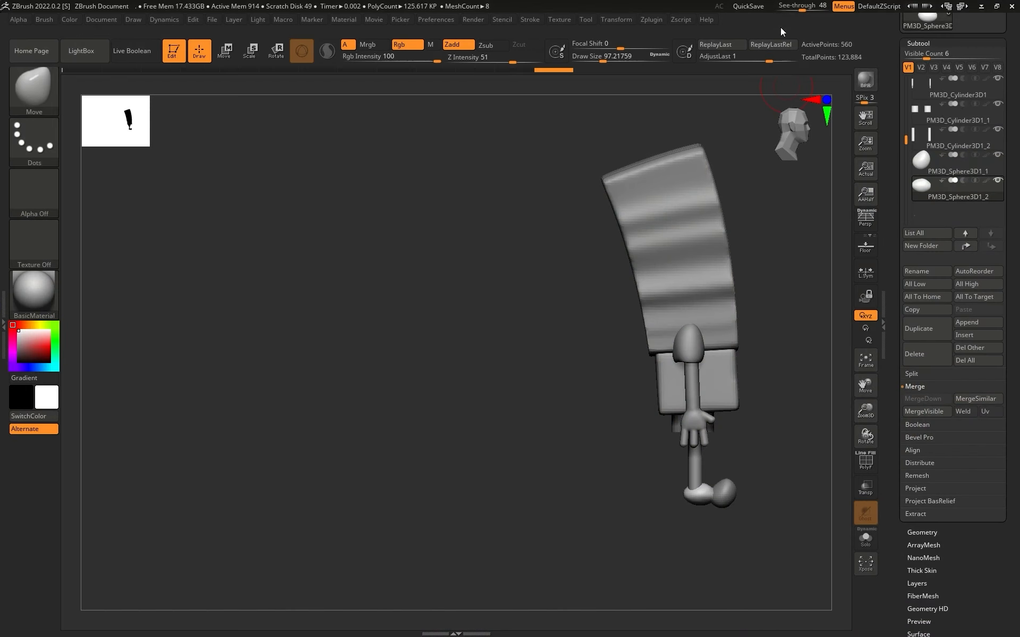
Set see-through to 0 and refine the toe sphere's shape with the Move and Smooth brushes from front and side views
left_click_drag(793, 7, 770, 8)
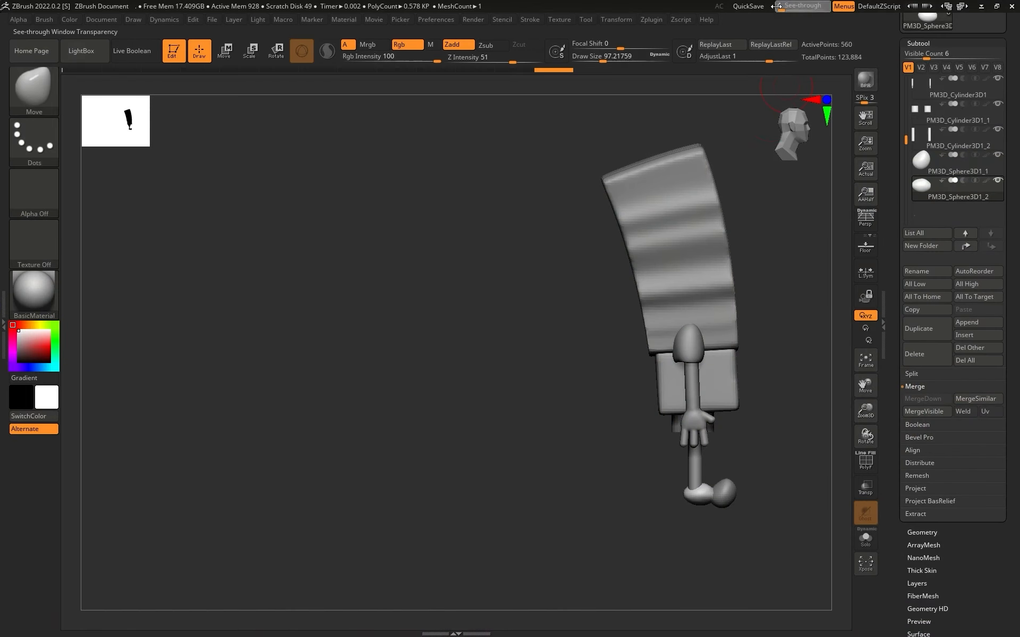
left_click_drag(770, 480, 672, 425, "alt")
left_click(606, 415, "alt")
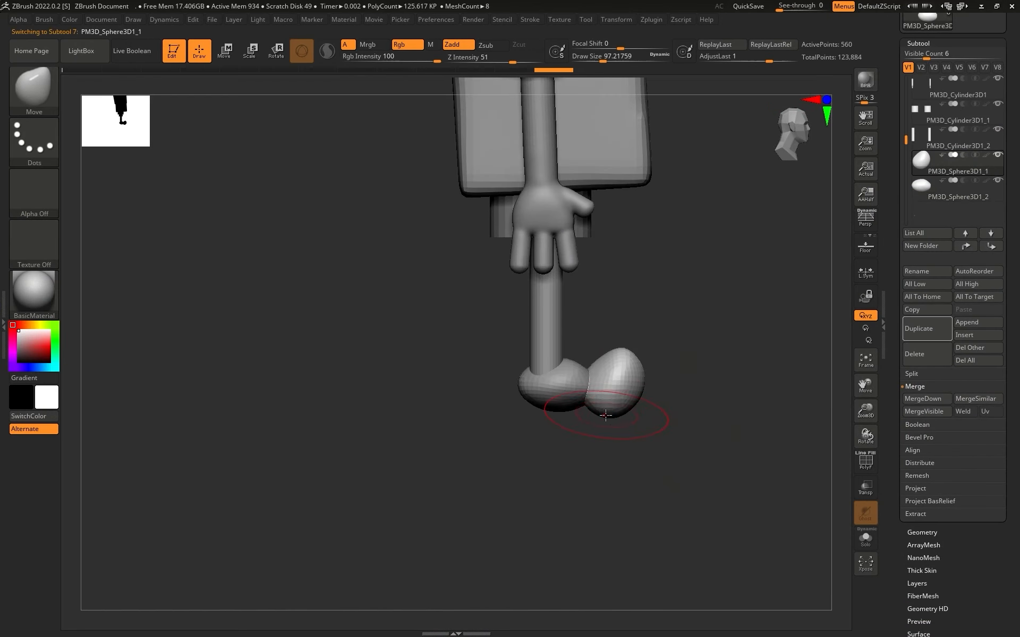
mouse_move(587, 428)
left_mouse_down()
mouse_move(622, 432)
mouse_move(541, 529)
mouse_move(546, 547)
mouse_move(552, 510)
left_mouse_up()
key("s")
mouse_move(558, 446)
left_mouse_down()
mouse_move(610, 409)
mouse_move(608, 393)
mouse_move(496, 409)
left_mouse_up()
left_click_drag(643, 370, 624, 373)
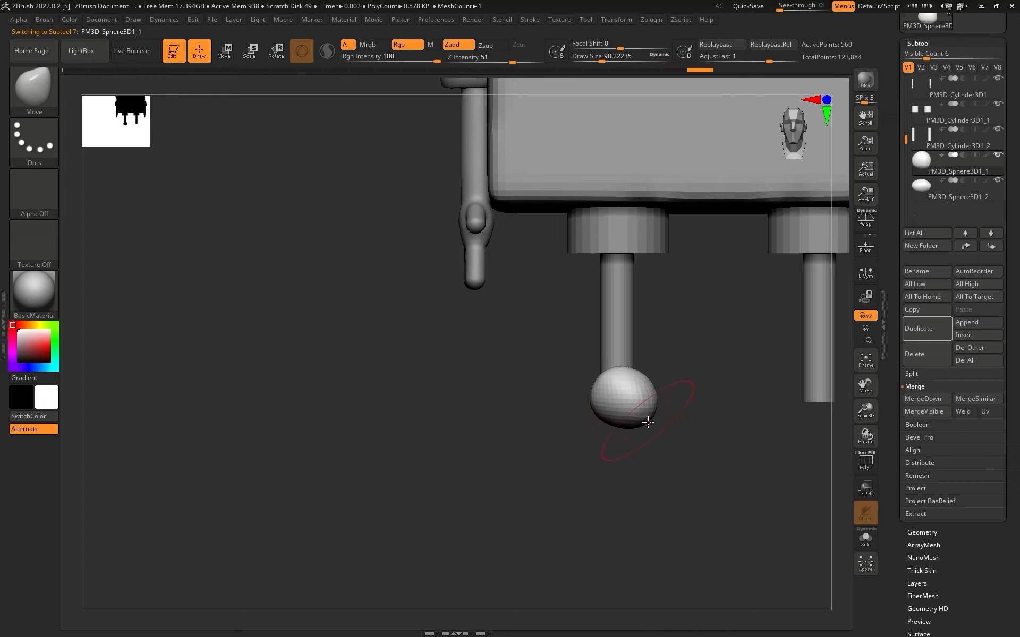
key("shift")
left_click_drag(595, 449, 631, 417, "shift")
right_click_drag(620, 428, 614, 426)
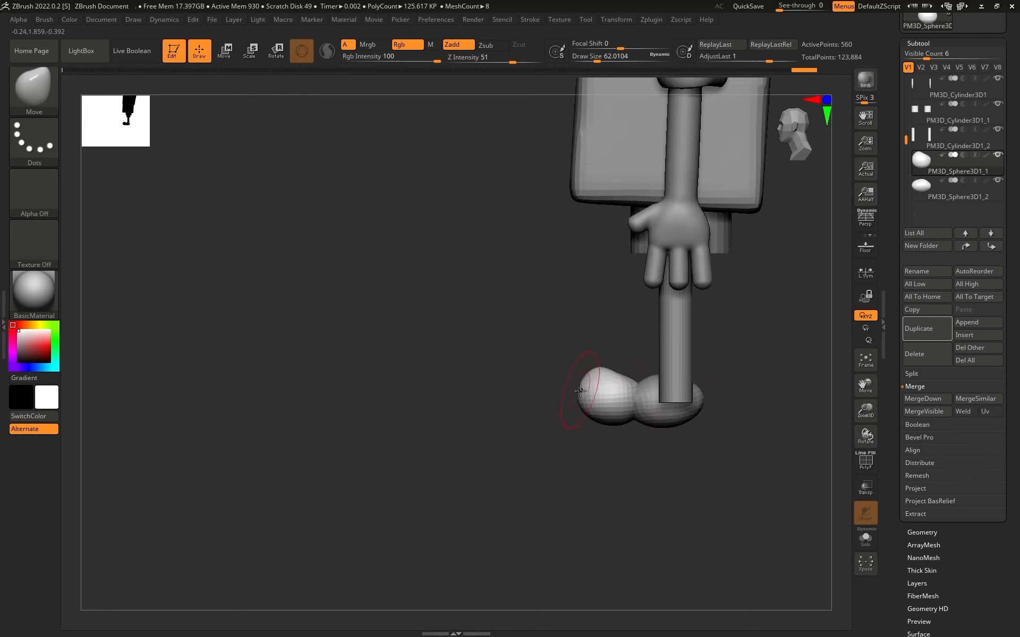
left_click_drag(542, 483, 659, 475)
Merge the toe and heel spheres into one subtool and fuse them with DynaMesh at resolution 224
left_click(927, 199)
left_click(925, 400)
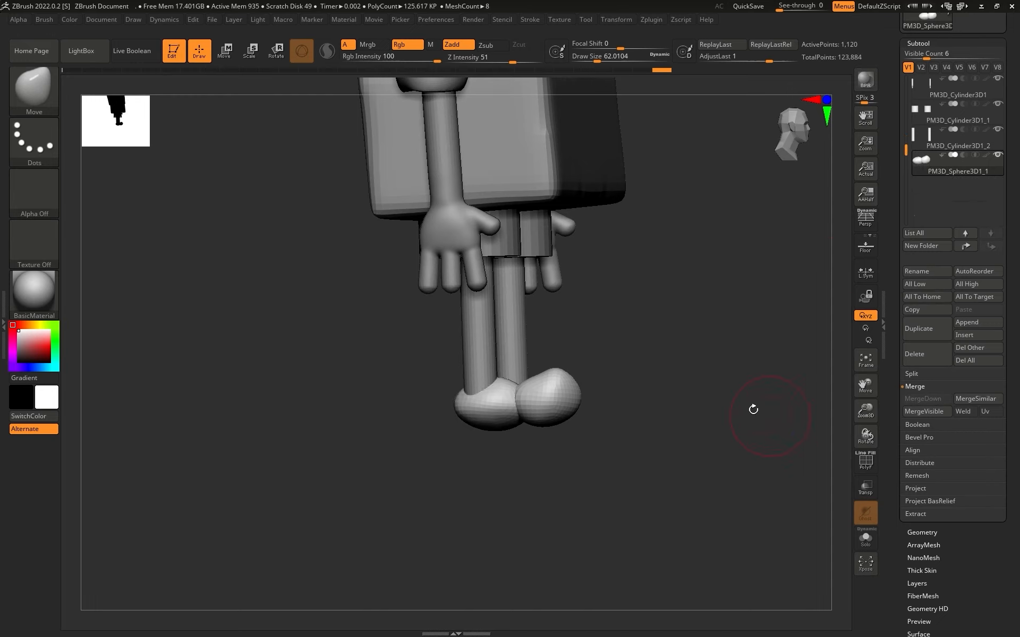
left_click_drag(753, 409, 717, 377)
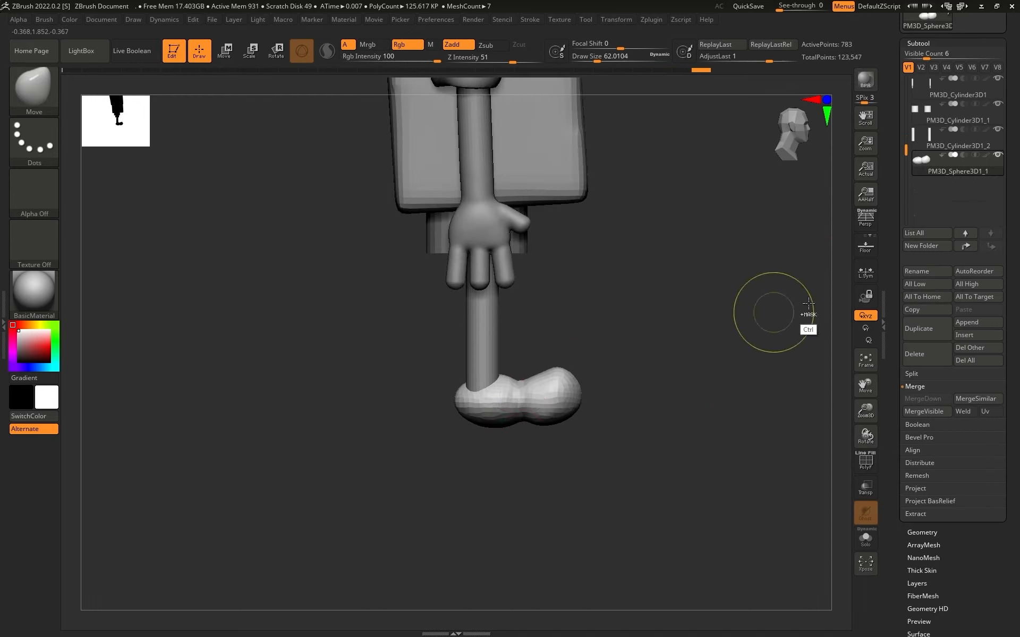
left_click(917, 43)
left_click(921, 56)
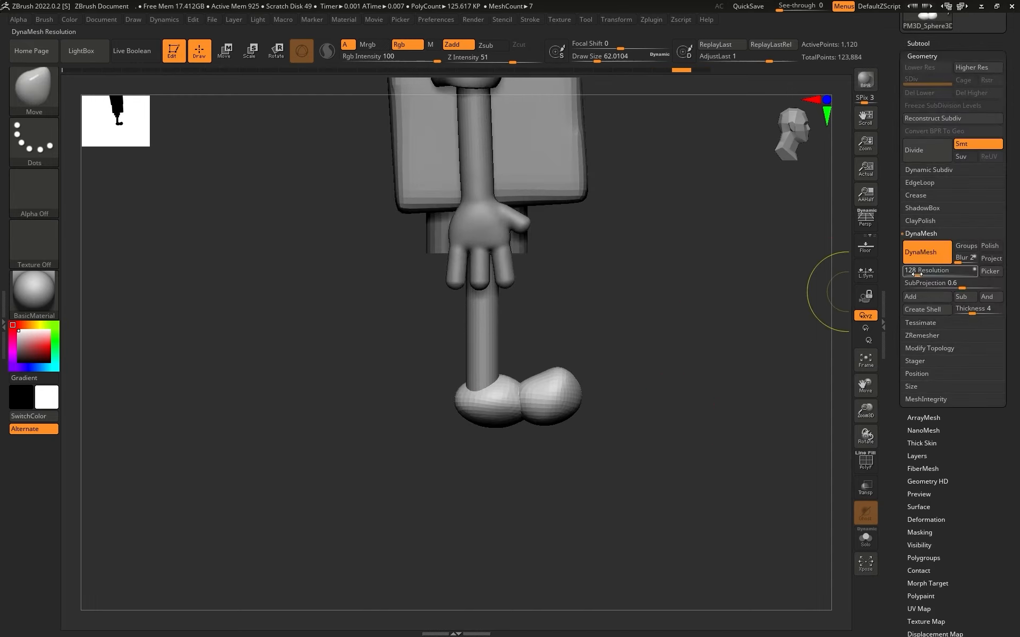
left_click_drag(916, 274, 921, 274)
left_click_drag(697, 331, 674, 350, "ctrl")
Smooth the joint between the shoe's toe and heel, and cut its underside flat as a sole
key("s")
left_click_drag(551, 402, 563, 401)
left_click_drag(496, 401, 516, 397, "shift")
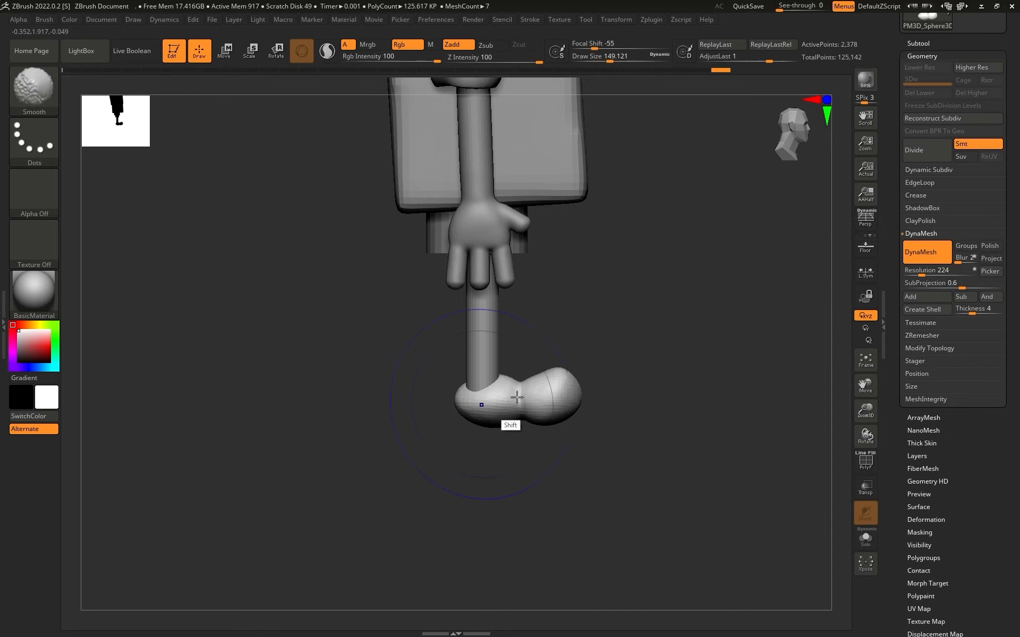
mouse_move(709, 428)
left_mouse_down("ctrl+shift")
mouse_move(400, 426)
mouse_move(394, 412)
mouse_move(696, 400)
mouse_move(728, 425)
left_mouse_up("ctrl+shift")
Refine the shoe's shape with the Move brush from side and back views, reducing the draw size to about 56
left_click_drag(647, 413, 644, 476, "alt")
key("b")
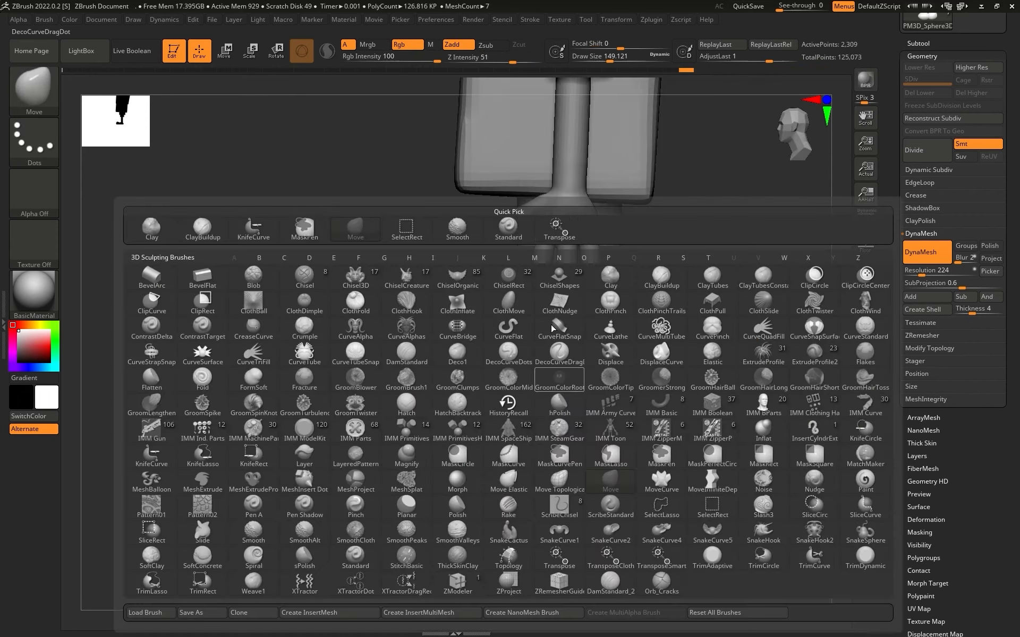
left_click(390, 236)
key("bracketleft")
key("bracketleft")
key("bracketleft")
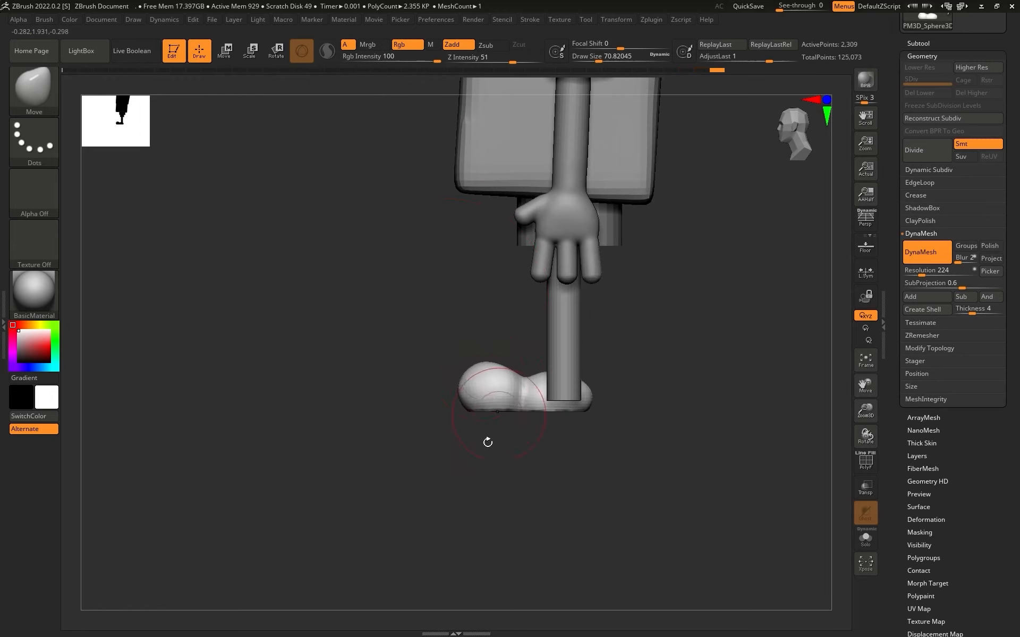
left_click_drag(488, 442, 555, 435)
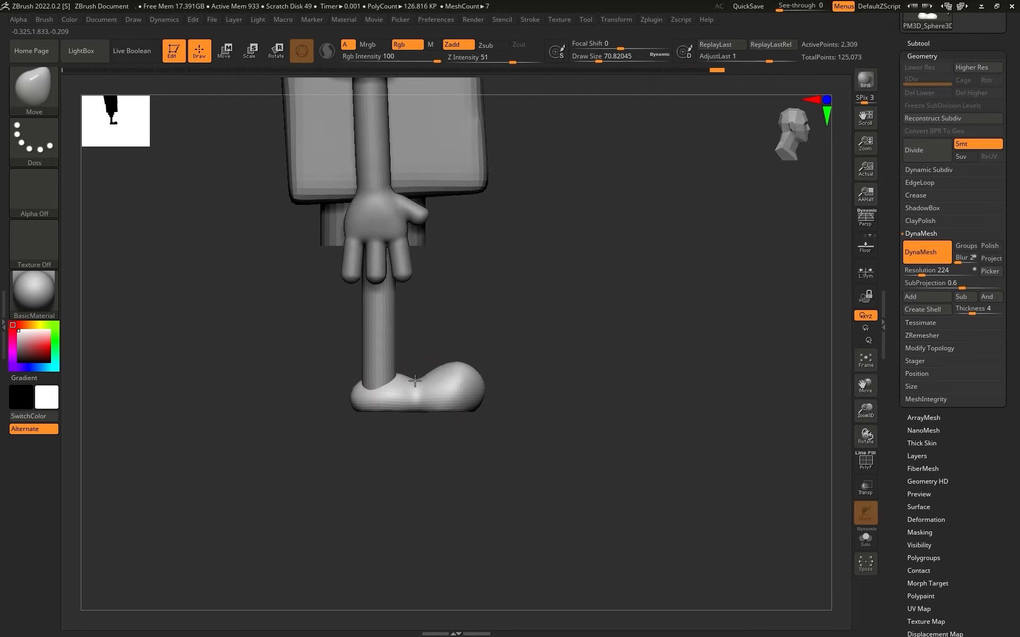
left_click_drag(357, 432, 471, 394, "shift")
key("w")
key("q")
key("s")
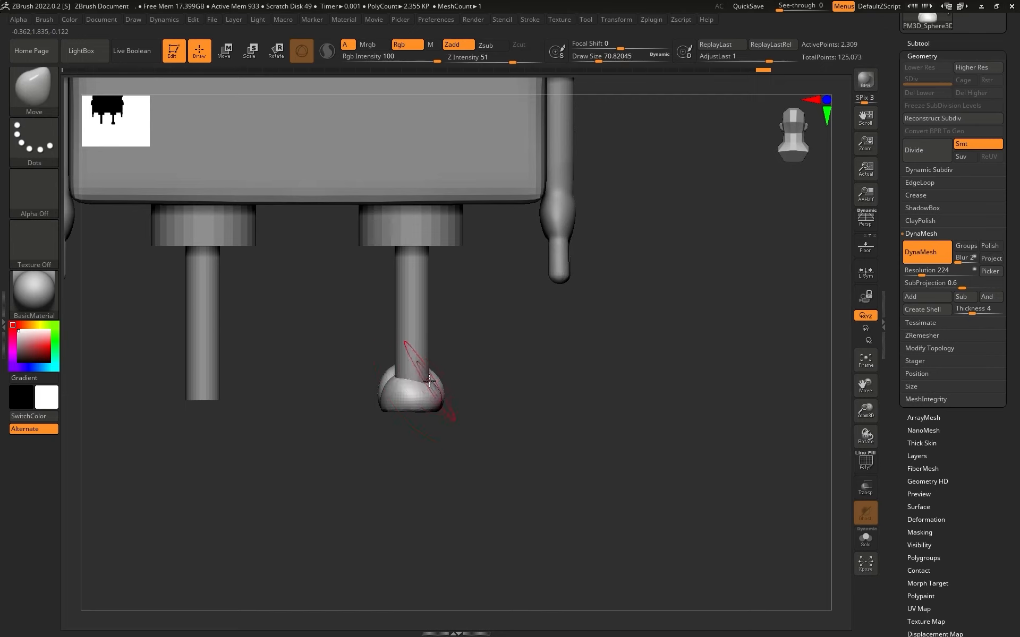
key("ctrl+z")
key("s")
left_click_drag(426, 387, 425, 379)
Mirror and weld the shoe onto the character's other leg
right_click_drag(558, 390, 872, 311)
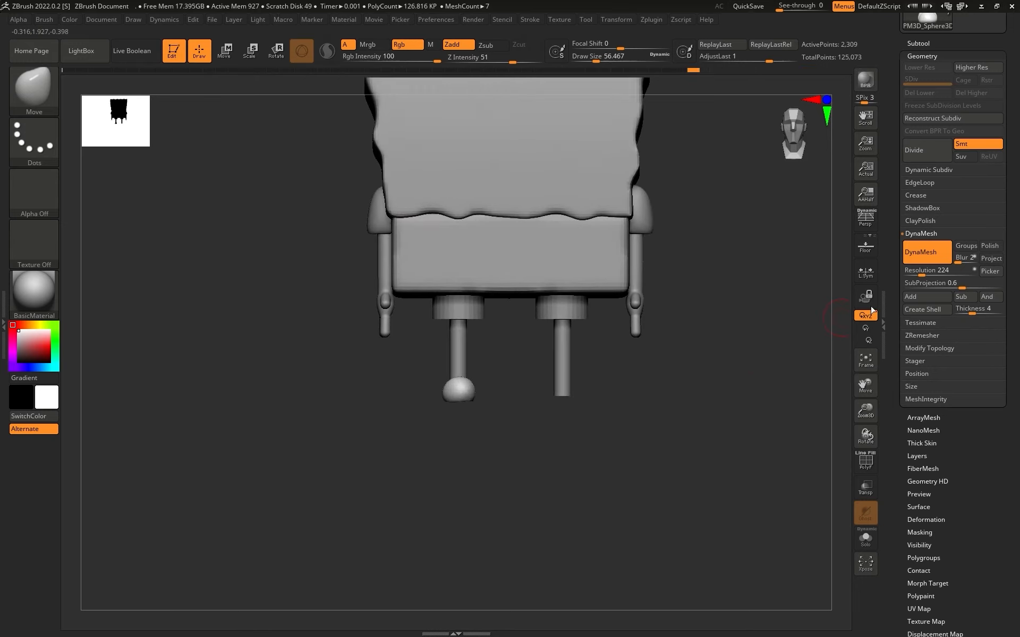
left_click(918, 347)
left_click(927, 311)
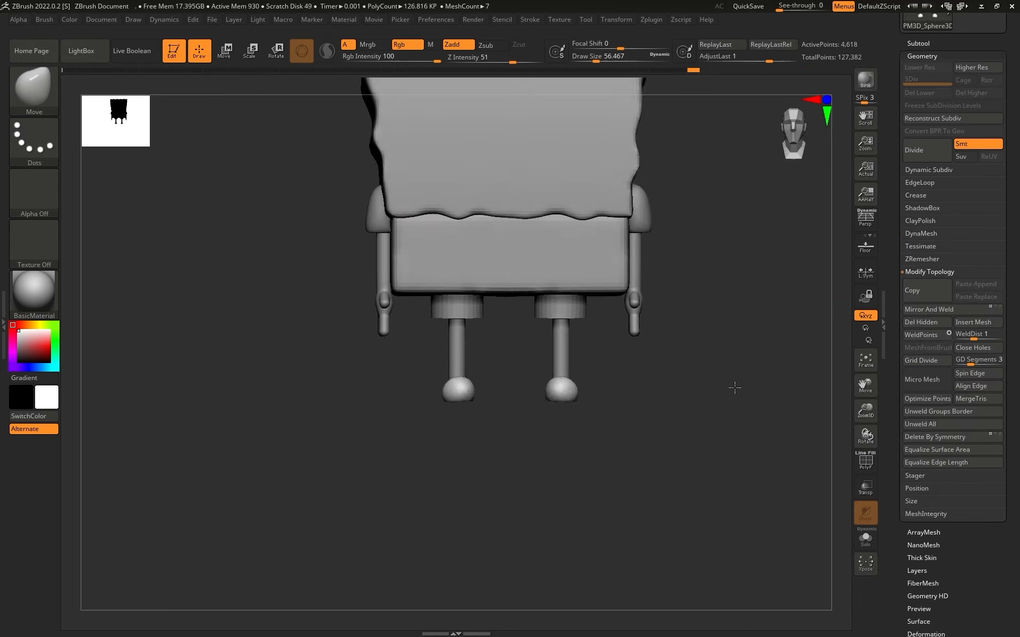
right_click_drag(732, 387, 671, 321)
Set see-through to 56, align the model with the front-view reference, and nudge the shoes along their length
left_click_drag(783, 6, 805, 5)
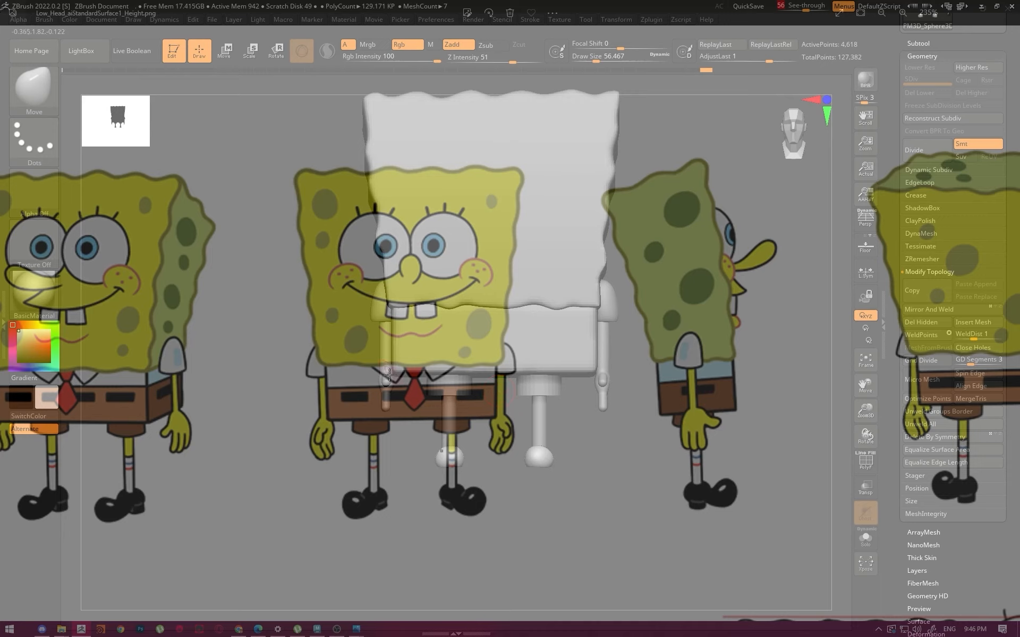
left_click_drag(652, 288, 644, 321, "alt")
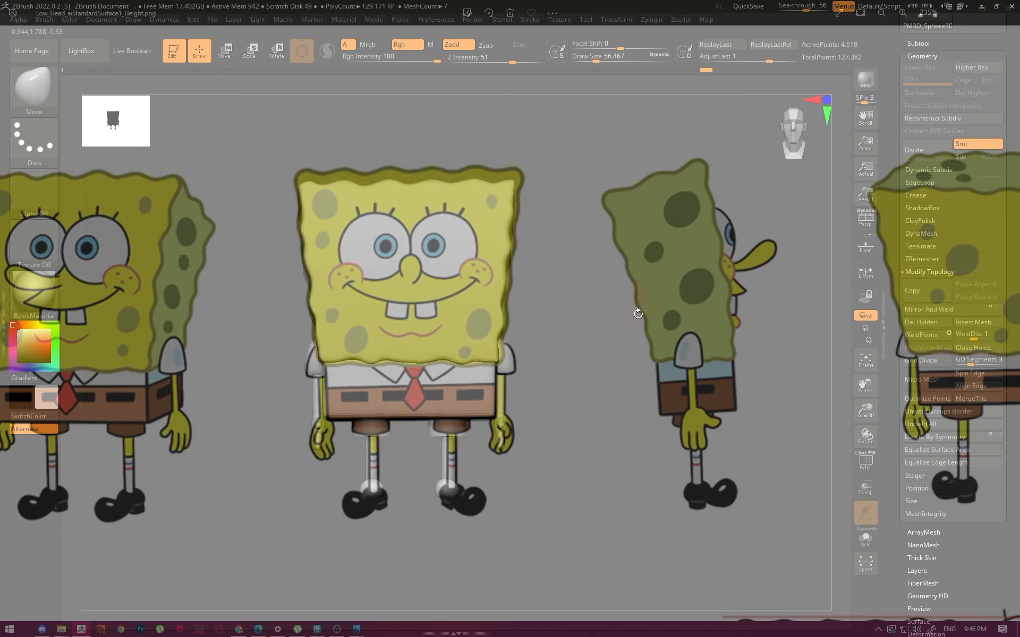
key("w")
left_click_drag(552, 438, 388, 496)
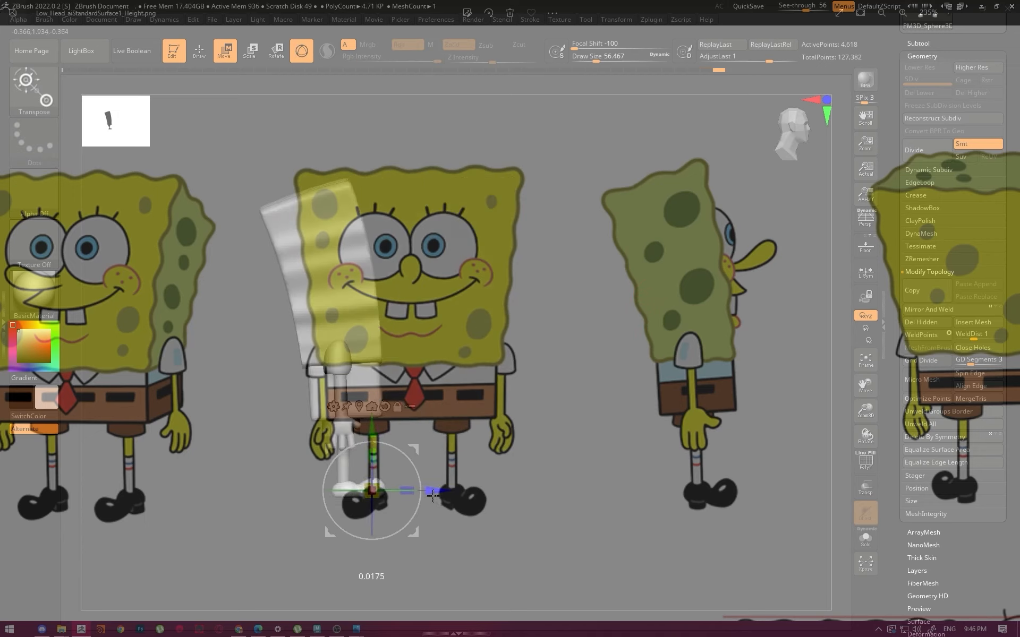
key("q")
mouse_move(594, 453)
left_mouse_down("shift")
mouse_move(578, 445)
mouse_move(610, 439)
mouse_move(612, 410)
mouse_move(621, 421)
mouse_move(628, 405)
left_mouse_up("shift")
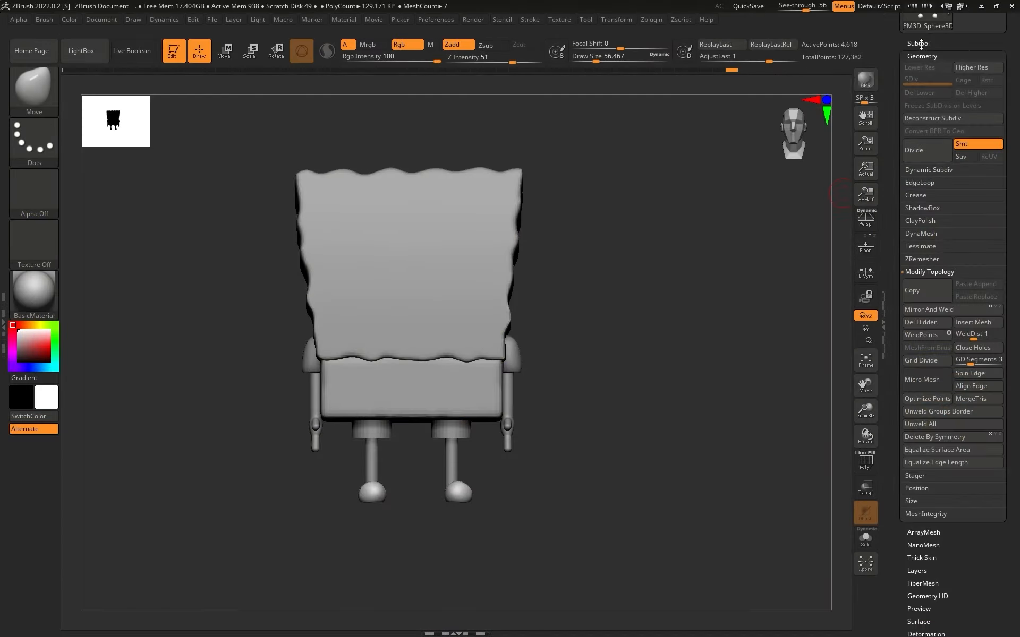
Insert a sphere as a new subtool for the eye and lower see-through to 12
left_click(919, 44)
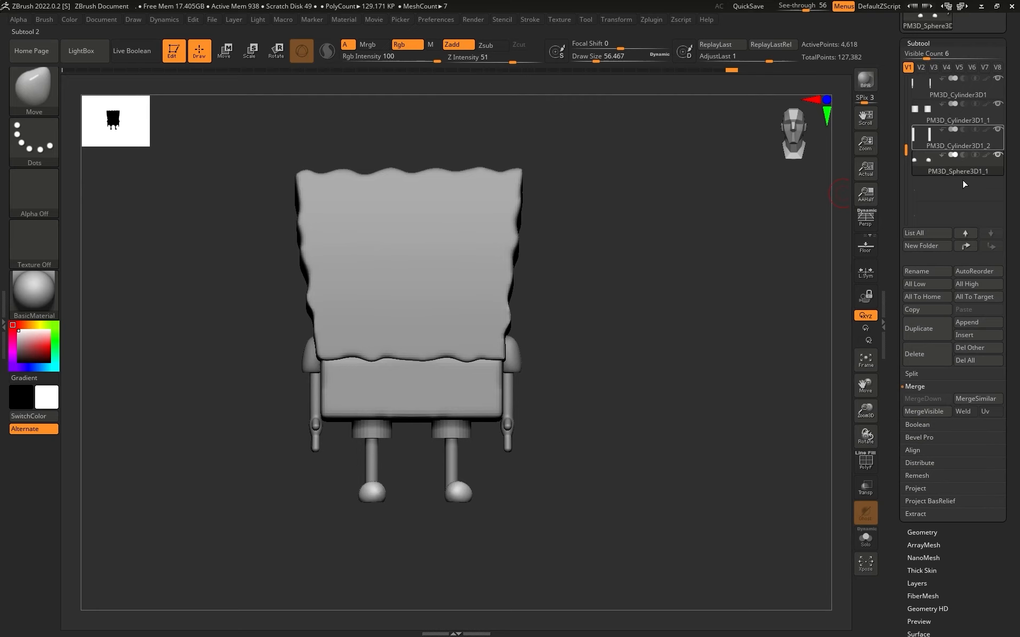
left_click(978, 334)
left_click(516, 391)
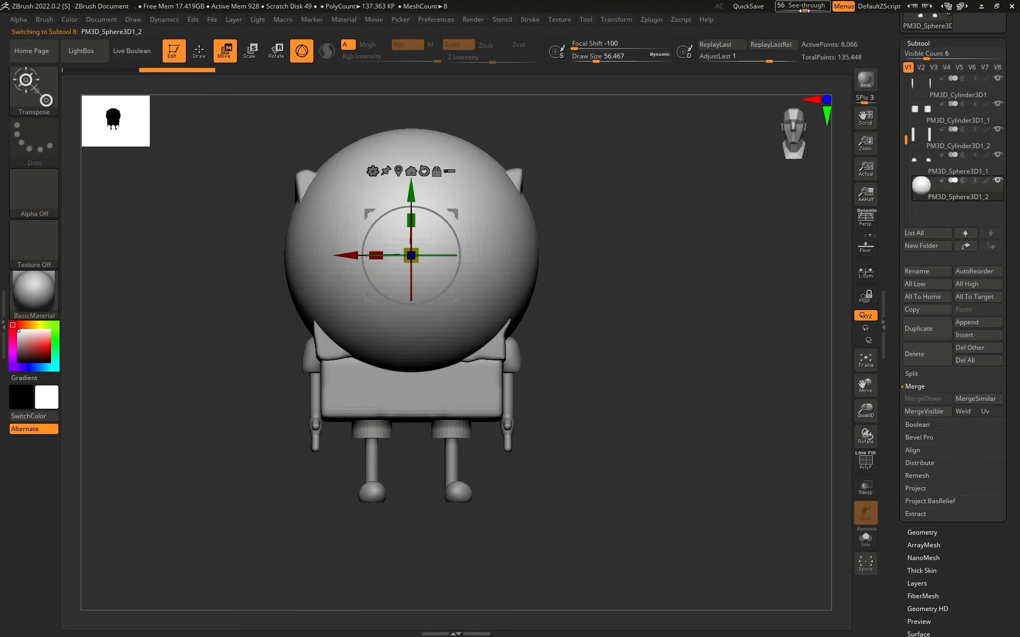
left_click_drag(805, 9, 783, 10)
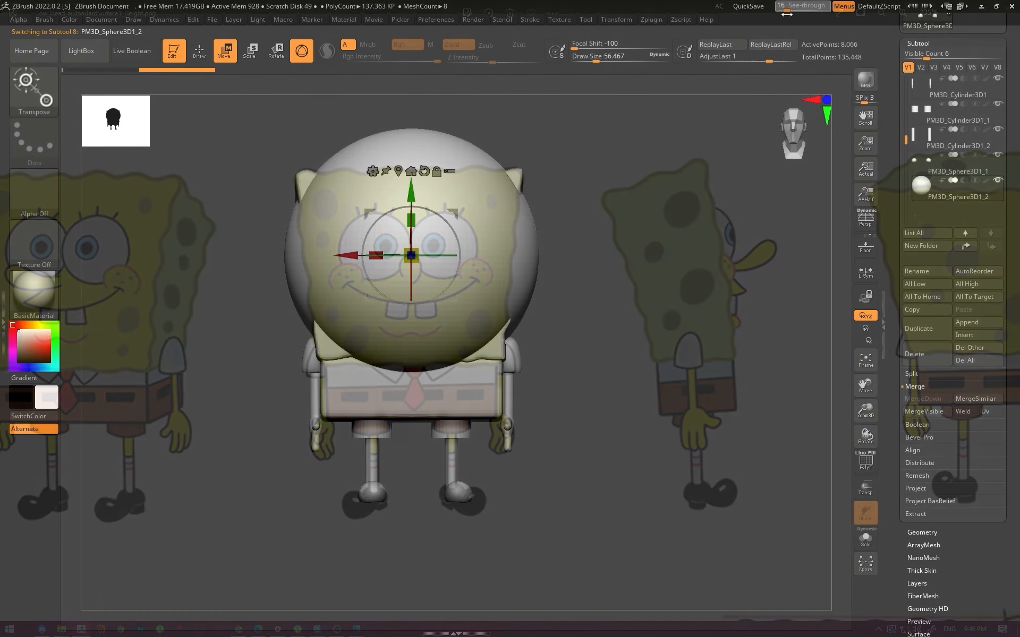
Scale the sphere down to eye size and place it over the character's right eye in the front reference
left_click_drag(448, 301, 422, 287)
left_click_drag(393, 248, 366, 255)
left_click_drag(425, 288, 416, 300)
left_click_drag(380, 258, 417, 298)
In side view, bring the eye sphere forward out of the face and tilt it to follow the body's slant
right_click_drag(417, 298, 547, 240, "shift")
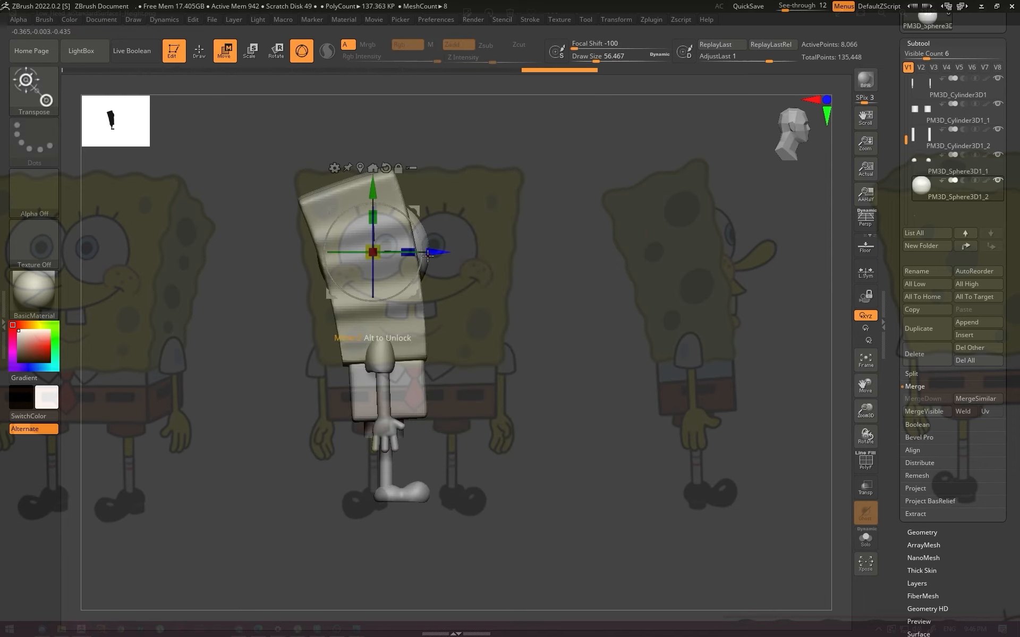
left_click_drag(400, 258, 433, 244)
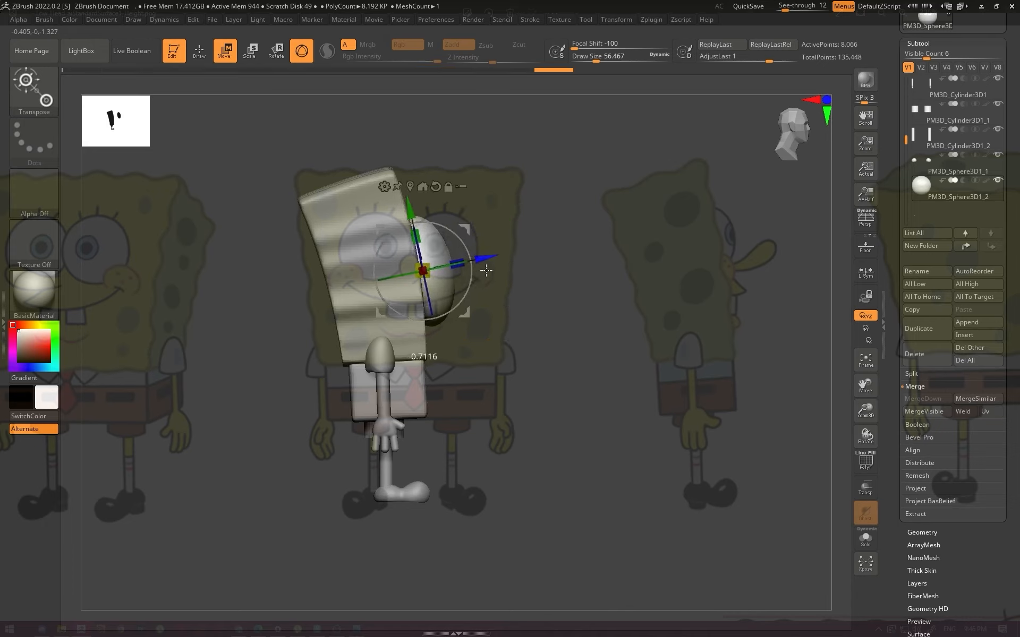
left_click_drag(399, 201, 394, 179)
Reposition and resize the eye sphere in front view until it fits the reference eye's outline
left_click_drag(743, 255, 595, 252)
left_click_drag(377, 258, 333, 252)
left_click_drag(418, 293, 420, 287)
left_click_drag(379, 250, 379, 249)
key("q")
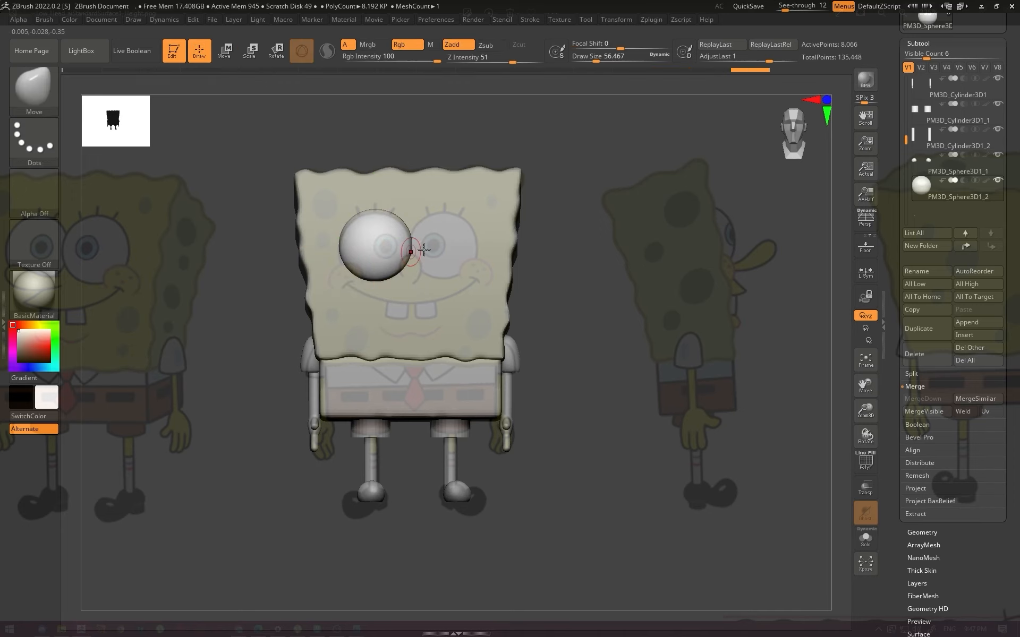
key("w")
left_click_drag(371, 186, 371, 187)
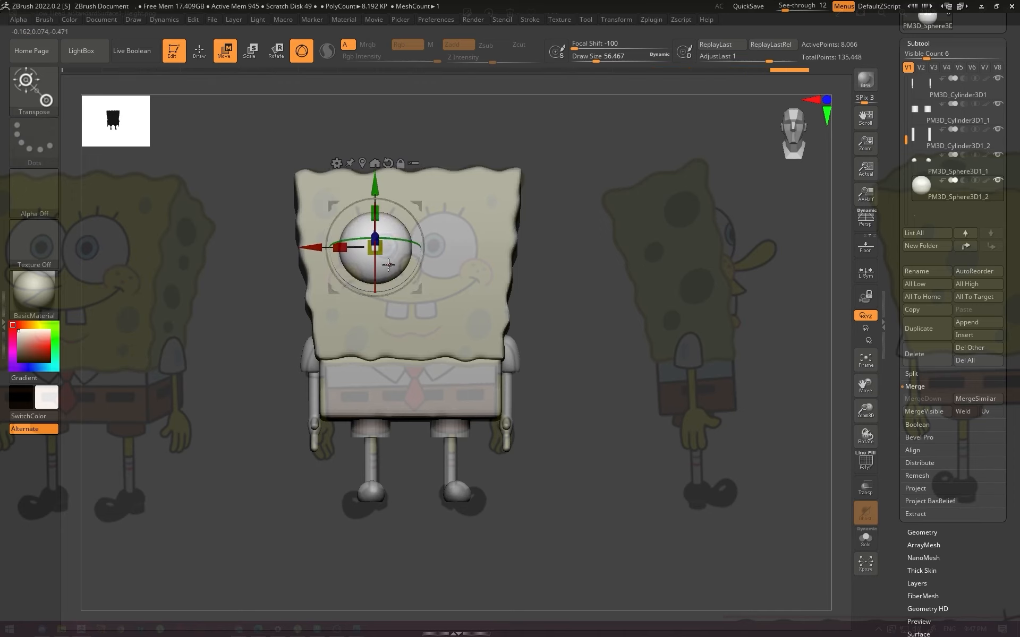
left_click_drag(384, 252, 383, 253)
key("q")
Align the model with the side-view reference and adjust the eye sphere's height and depth to match
left_click_drag(547, 278, 760, 417)
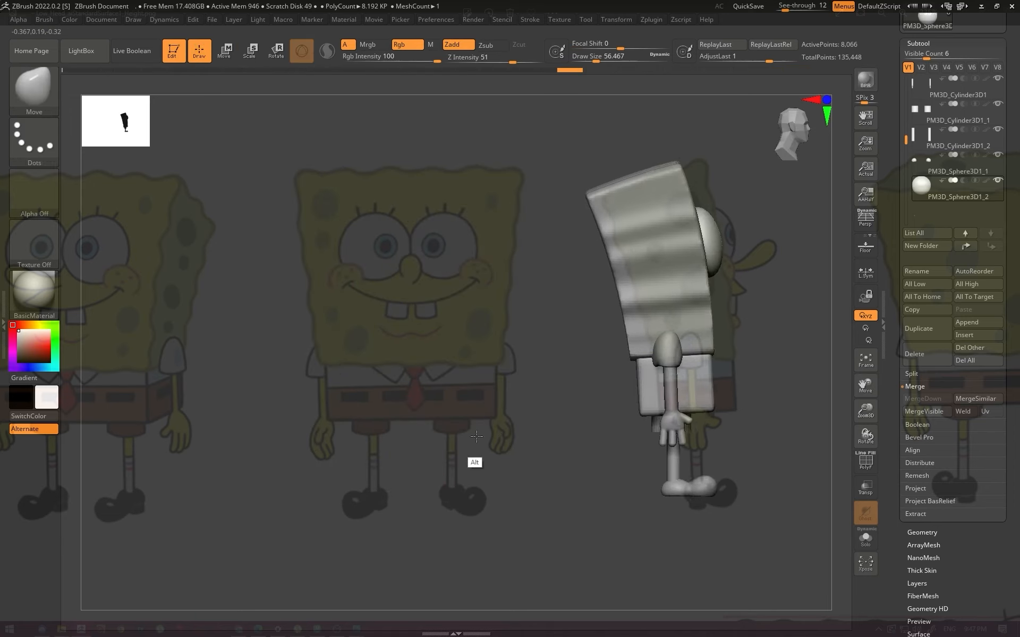
left_click_drag(476, 436, 494, 437, "alt")
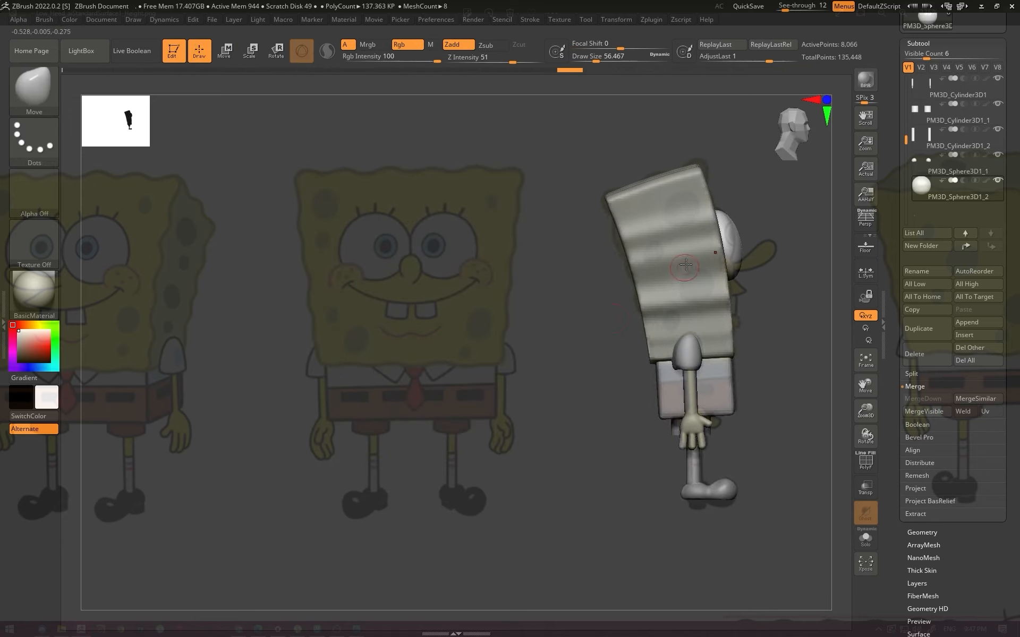
key("w")
left_click_drag(709, 171, 702, 179)
left_click_drag(753, 230, 718, 209)
key("q")
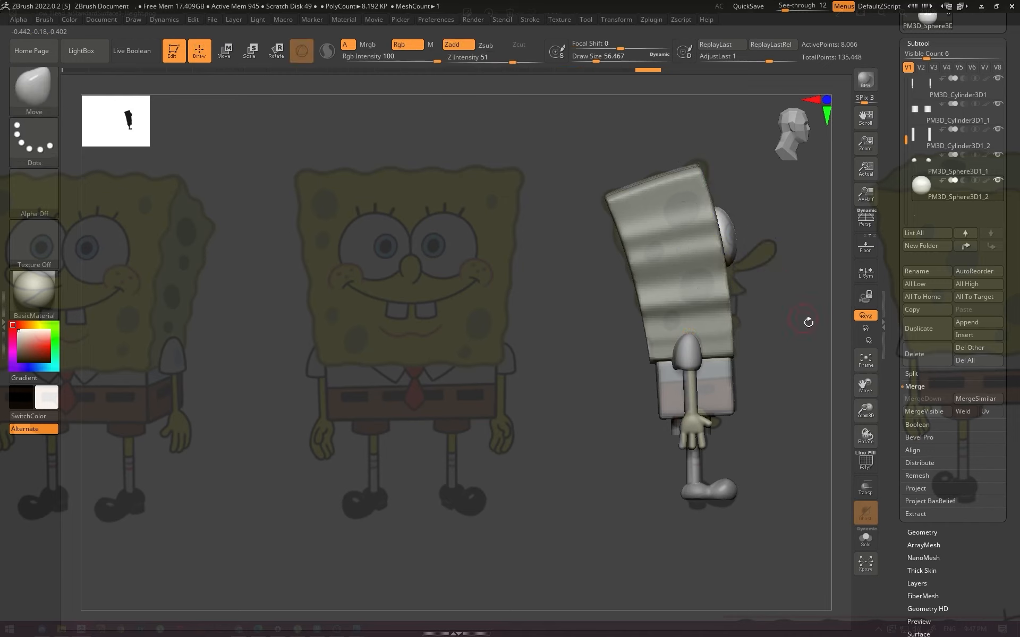
Stretch the eye sphere vertically in front view to match the round outline of the reference eye
mouse_move(808, 321)
left_mouse_down("shift")
mouse_move(541, 387)
mouse_move(505, 365)
left_mouse_up("shift")
left_click_drag(669, 330, 633, 315, "alt")
key("r")
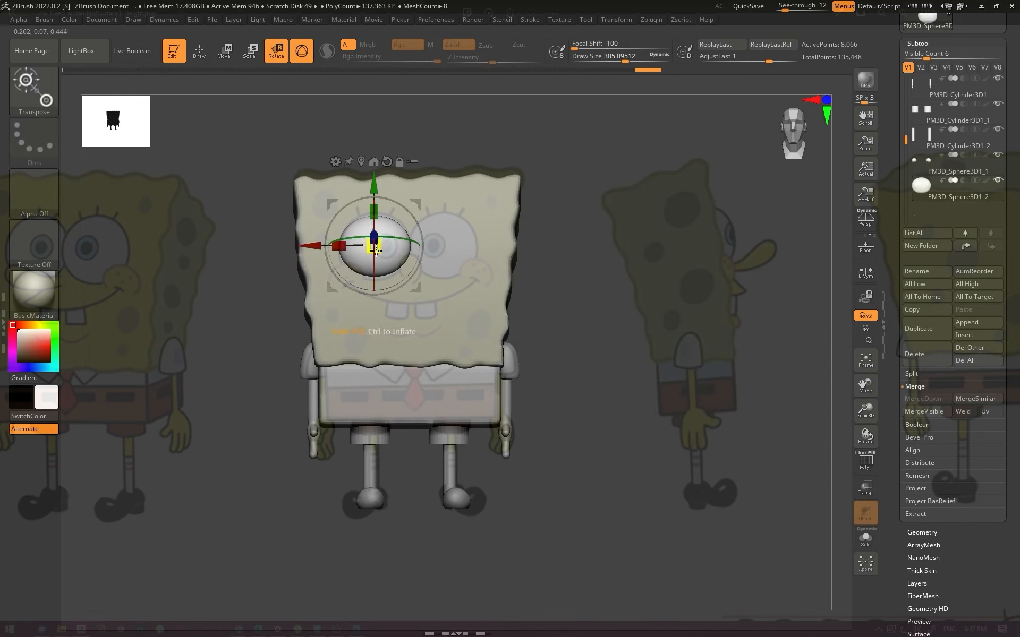
left_click_drag(376, 213, 378, 212)
key("q")
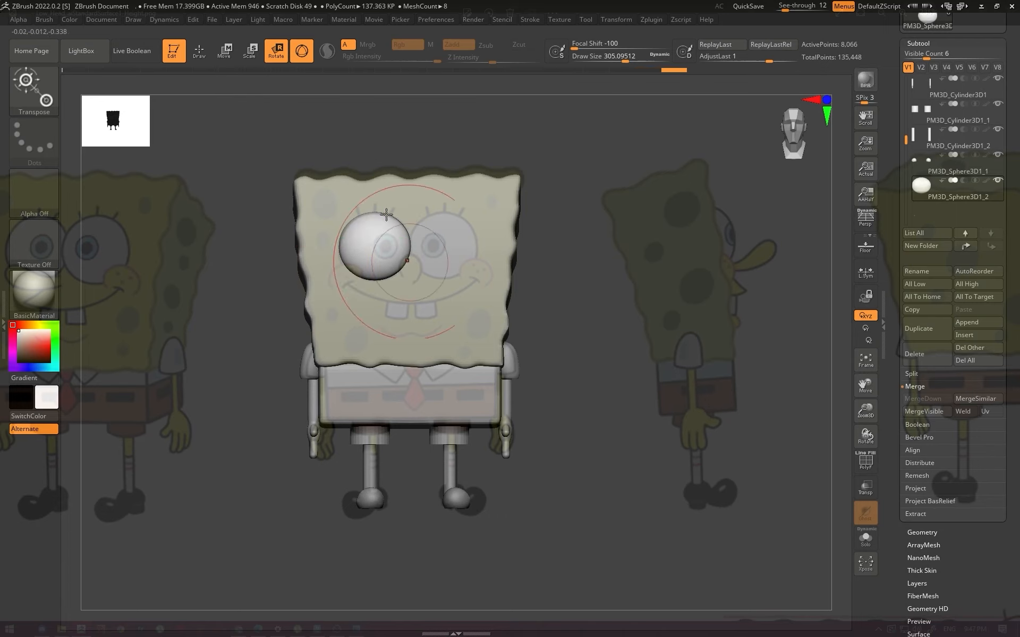
Scale the eye sphere down to about 0.84 against the side-view reference
left_click_drag(627, 292, 533, 314)
left_click_drag(534, 364, 689, 375, "alt")
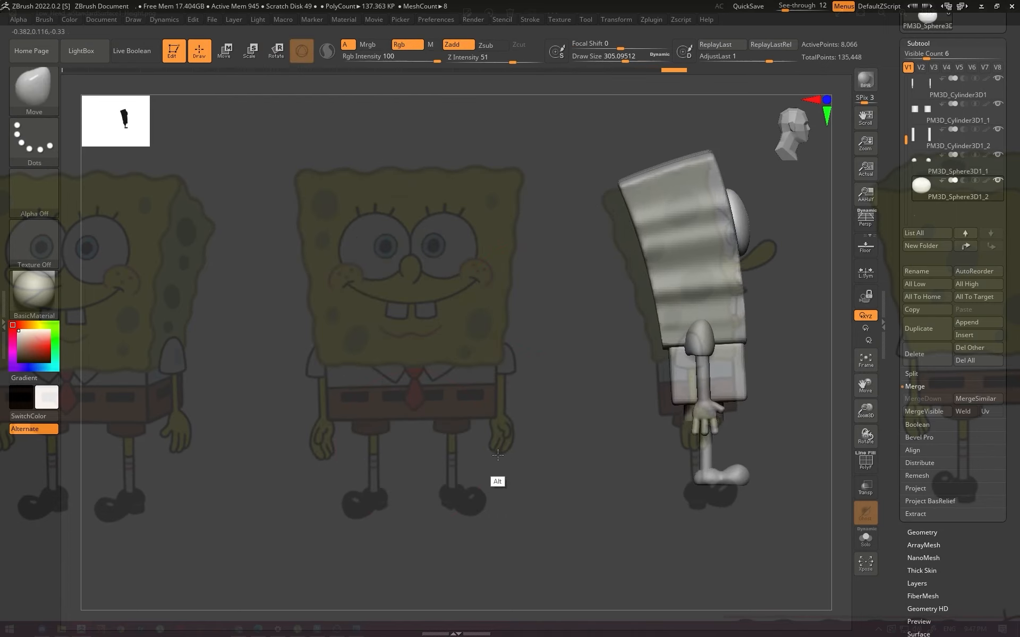
mouse_move(497, 455)
left_mouse_down("alt")
mouse_move(483, 469)
mouse_move(494, 452)
left_mouse_up("alt")
key("e")
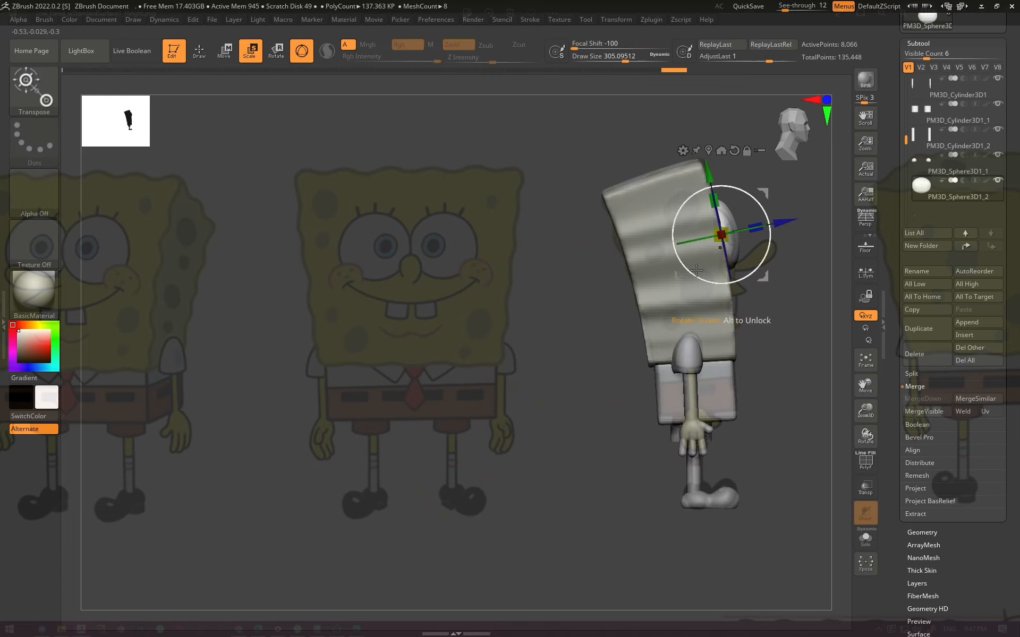
left_click_drag(732, 243, 727, 243)
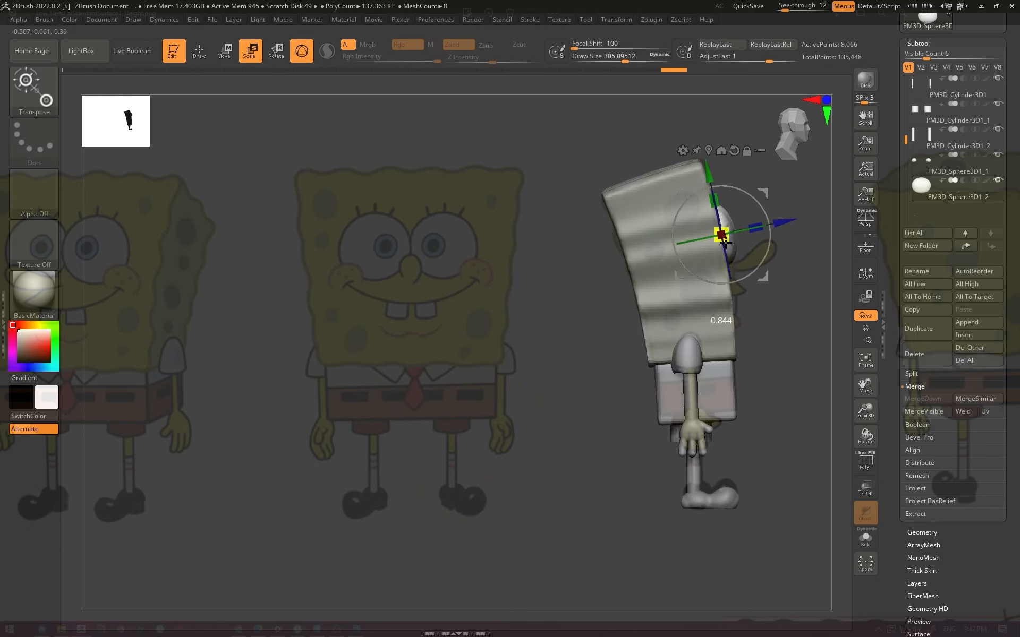
key("q")
Enlarge the eye sphere by about 1.05 in front view to fit the reference eye
right_click_drag(806, 254, 770, 280, "shift")
mouse_move(822, 325)
right_mouse_down("alt")
mouse_move(499, 347)
mouse_move(544, 331)
right_mouse_up("alt")
right_click_drag(702, 301, 665, 305, "alt")
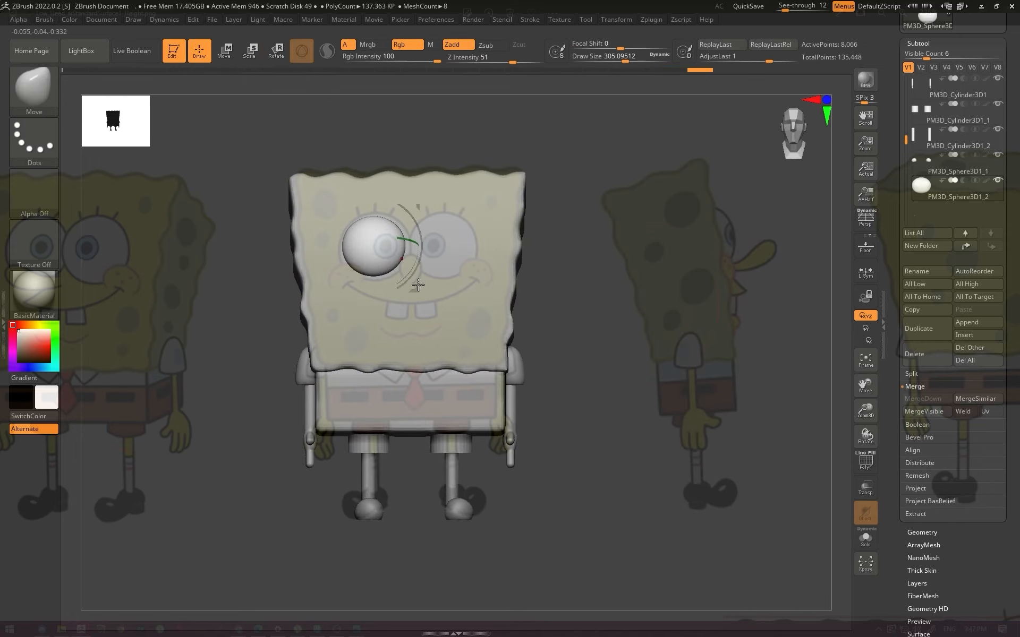
key("r")
left_click_drag(379, 253, 381, 254)
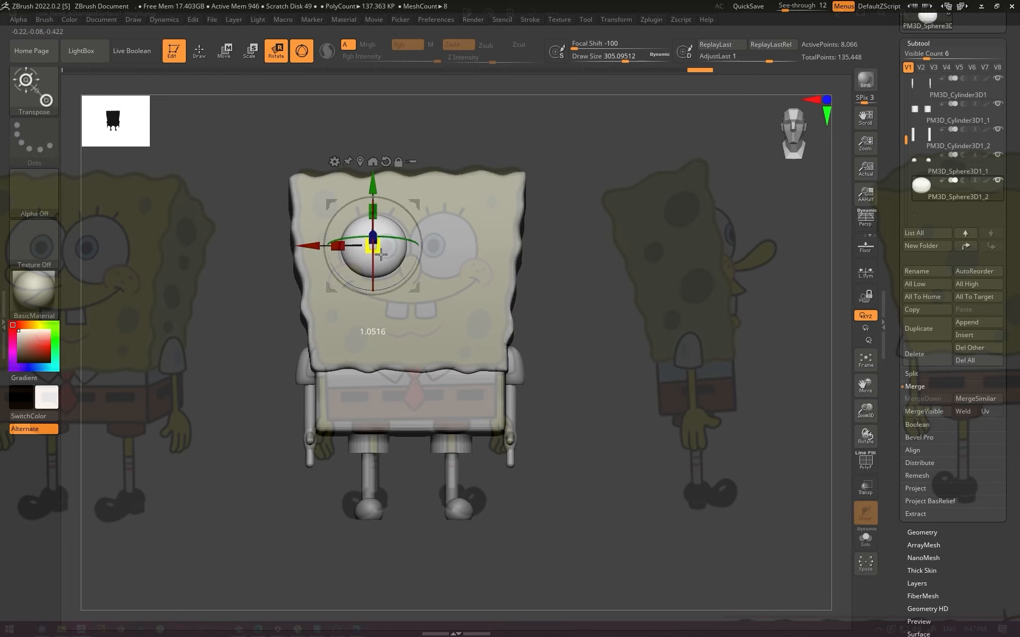
mouse_move(617, 259)
right_mouse_down("alt")
mouse_move(637, 232)
mouse_move(595, 239)
right_mouse_up("alt")
key("q")
Shift the eye sphere slightly along its depth axis to set how far it protrudes from the face
key("w")
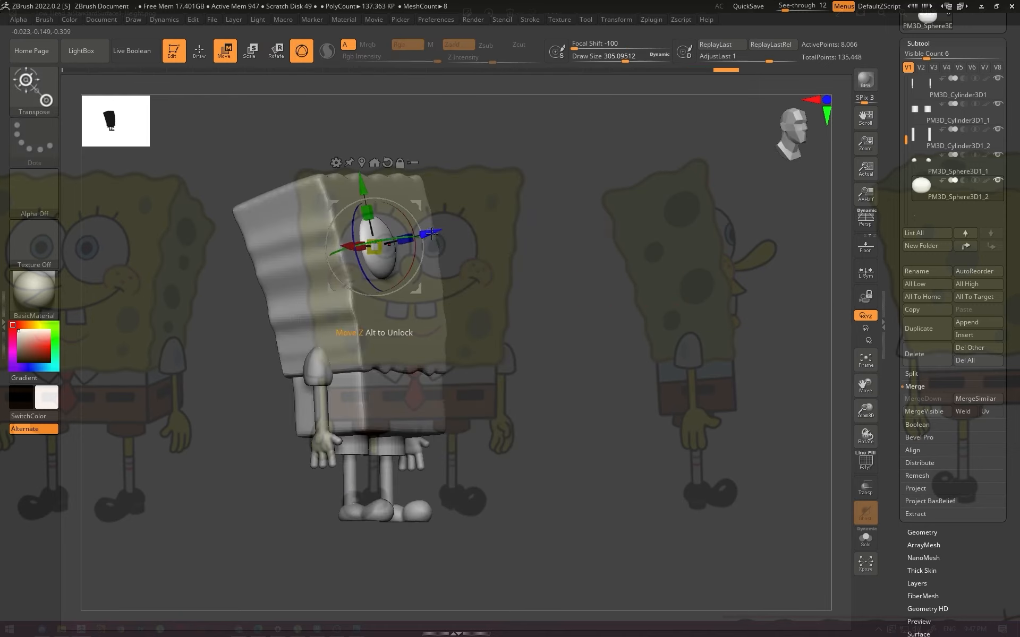
left_click_drag(432, 232, 431, 235)
key("q")
Mirror and weld the eye sphere to create the character's second eye
mouse_move(588, 276)
right_mouse_down()
mouse_move(581, 313)
mouse_move(612, 269)
right_mouse_up()
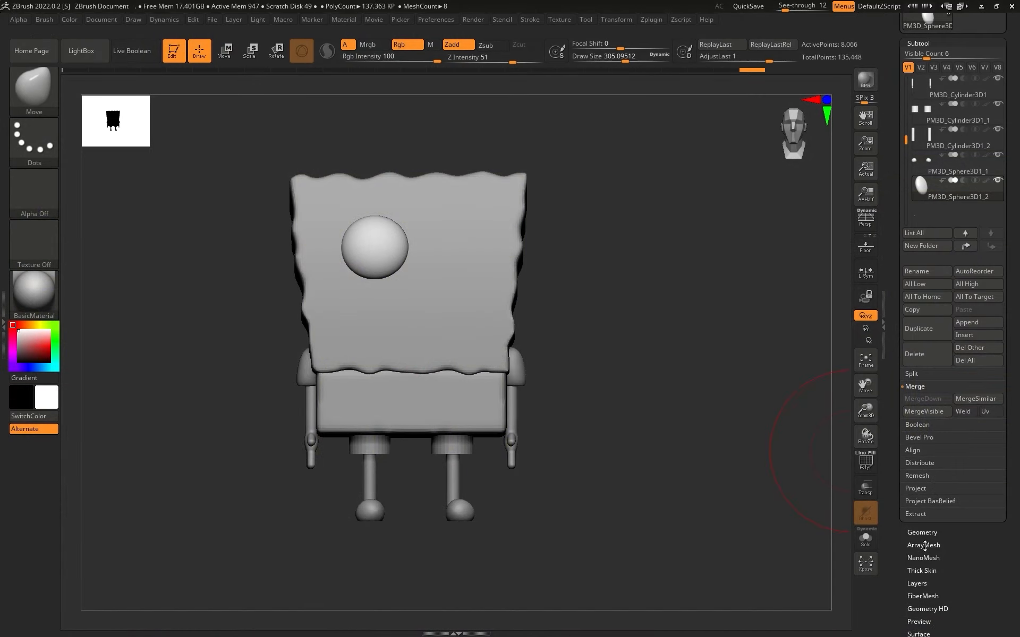
left_click(923, 533)
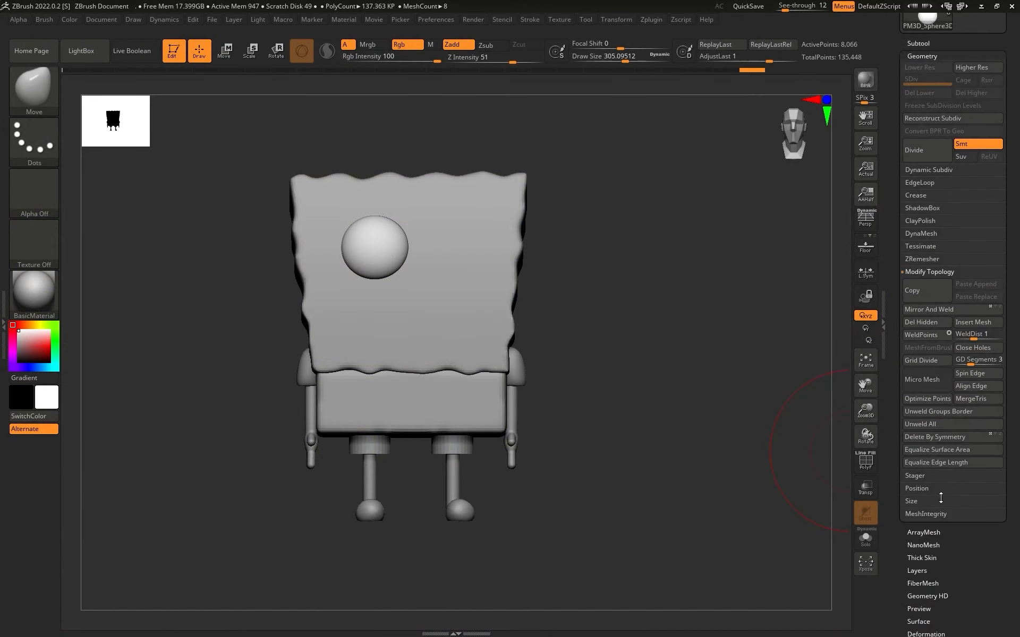
left_click(929, 309)
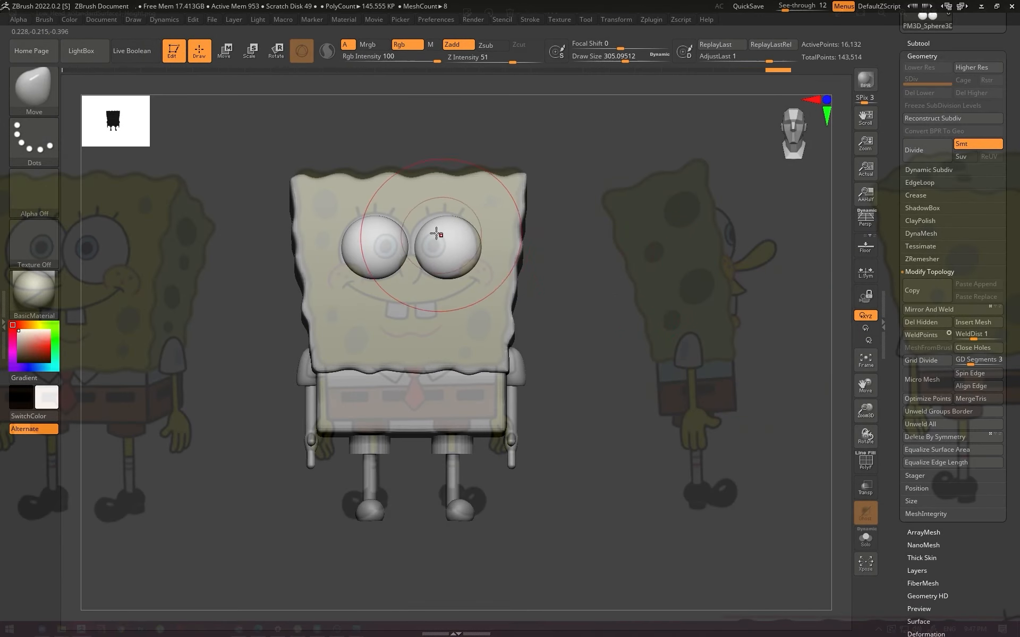
Mask the character's right eye and move the left eye slightly toward the reference eye's position
mouse_move(221, 144)
left_mouse_down("ctrl")
mouse_move(430, 378)
mouse_move(423, 383)
left_mouse_up("ctrl")
key("w")
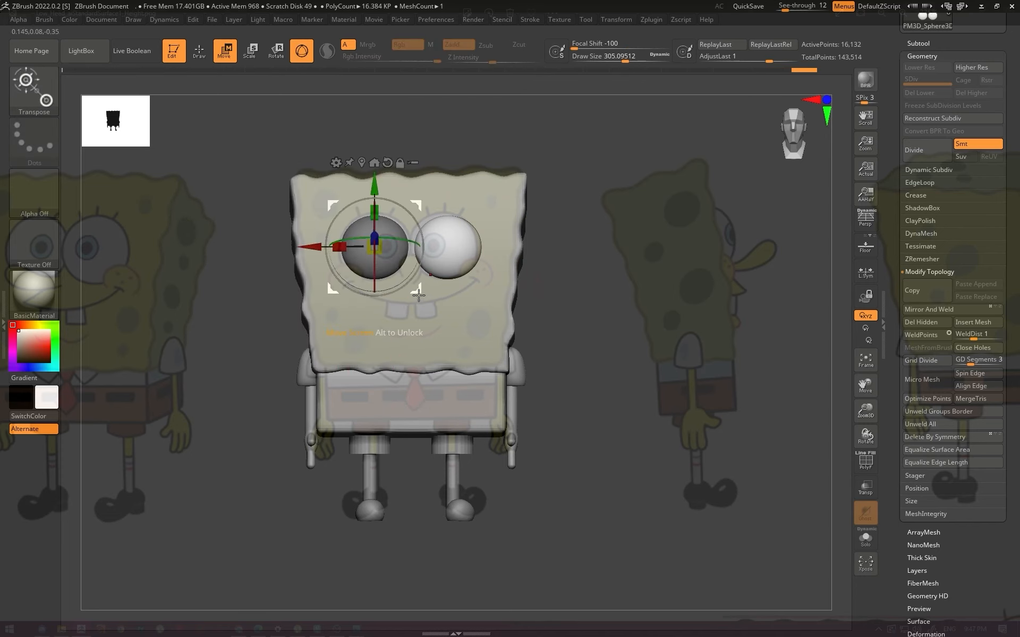
left_click_drag(419, 295, 412, 293)
key("q")
Invert the mask and scale the character's right eye up by about 1.1
left_click(603, 223, "ctrl")
key("w")
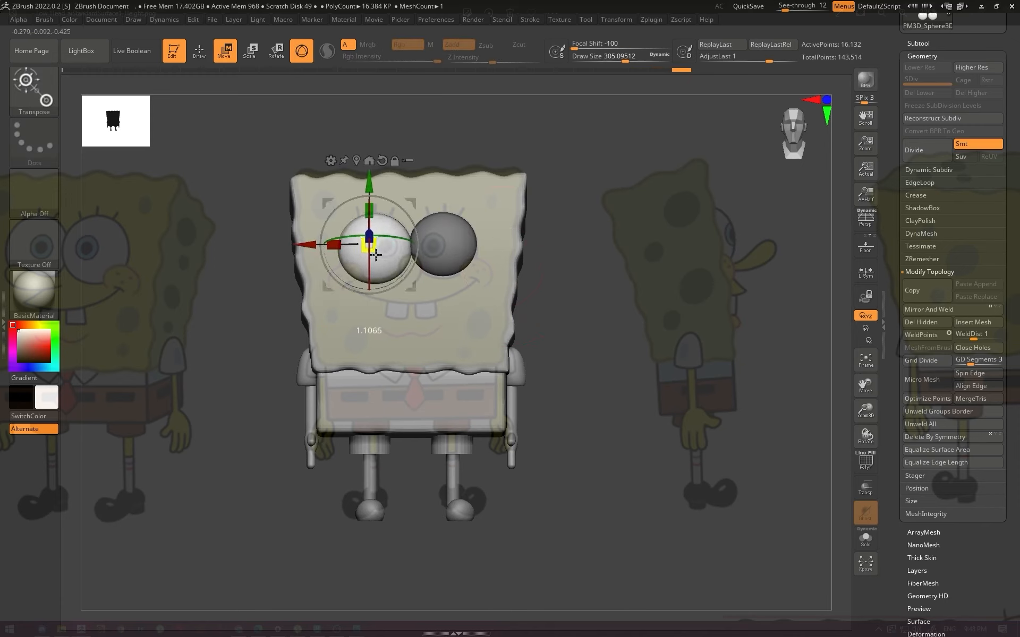
key("q")
Invert the mask and scale the character's left eye up by about 1.03, nudging it vertically to match the reference
left_click(571, 250, "ctrl")
key("r")
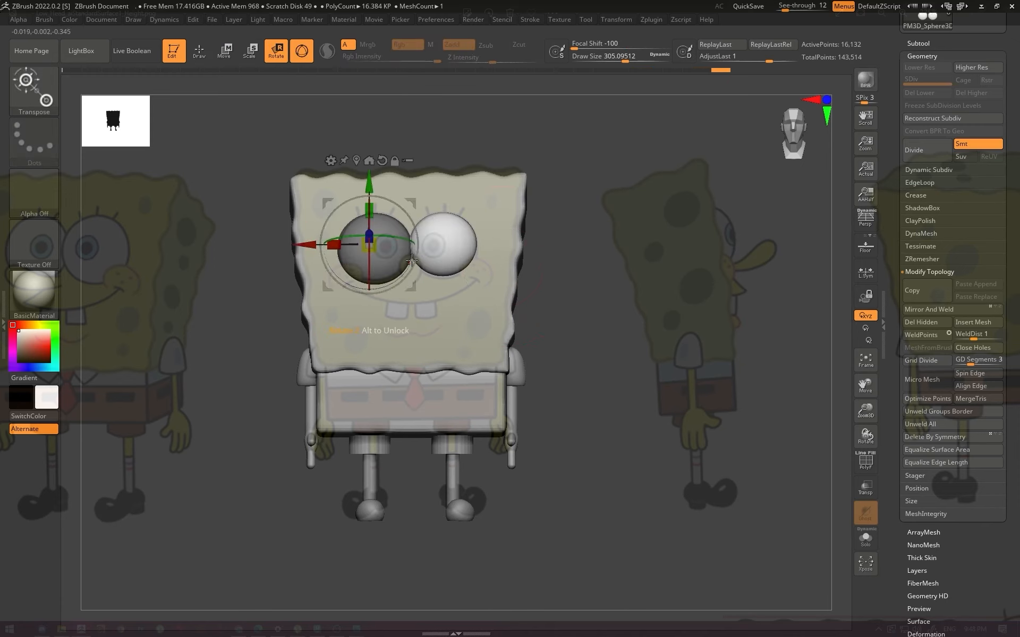
left_click(443, 240, "alt")
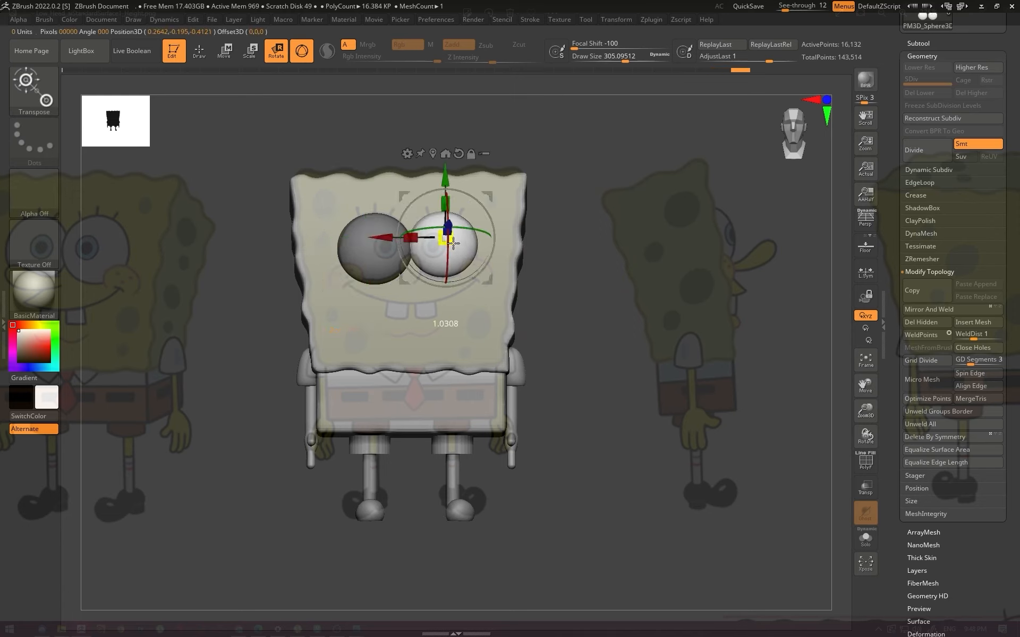
left_click_drag(447, 179, 446, 182)
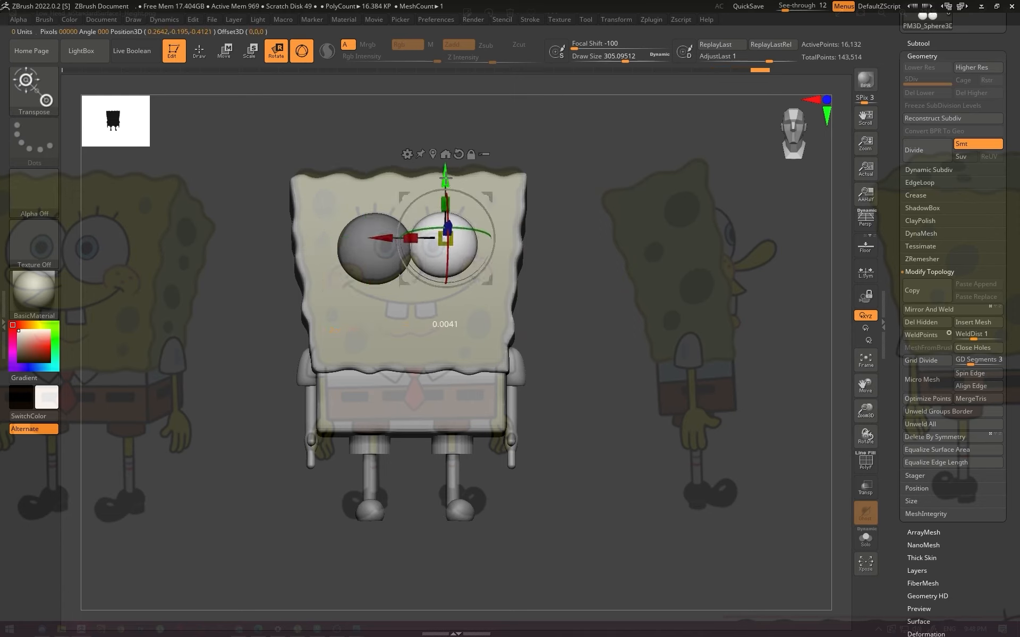
key("q")
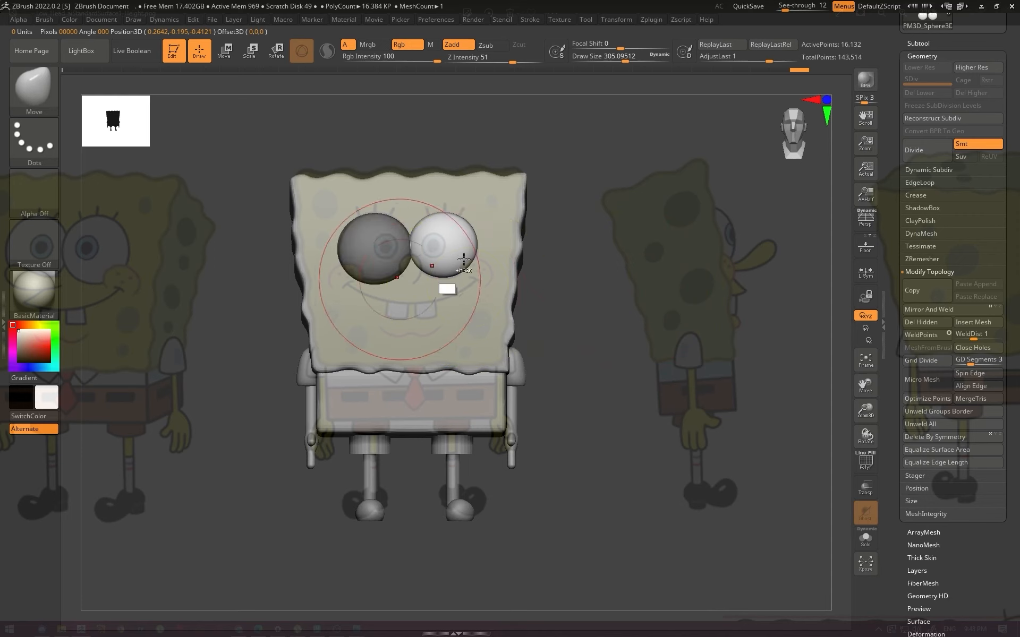
Invert the mask, scale the character's right eye down slightly to fit the reference, and clear the mask
key("r")
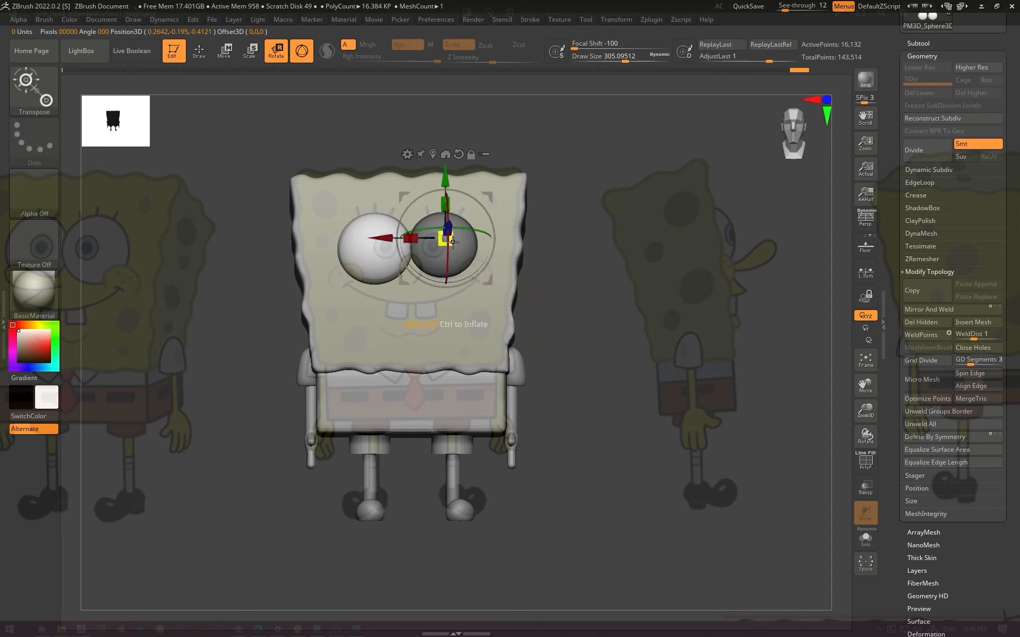
left_click(397, 265, "alt")
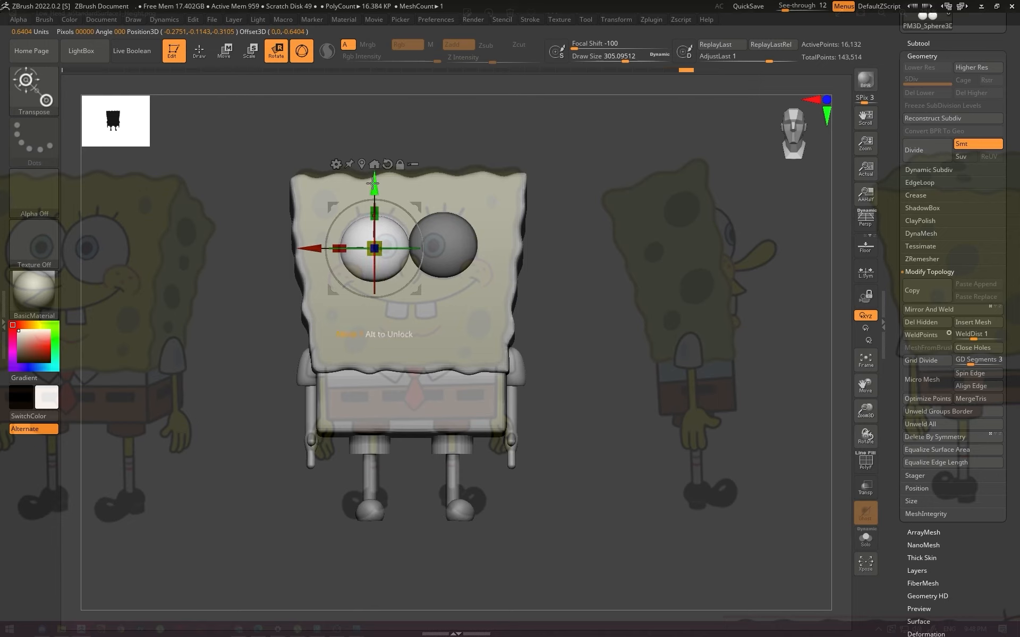
key("q")
mouse_move(626, 296)
left_mouse_down()
mouse_move(633, 302)
mouse_move(615, 298)
mouse_move(611, 308)
mouse_move(619, 325)
mouse_move(621, 298)
left_mouse_up()
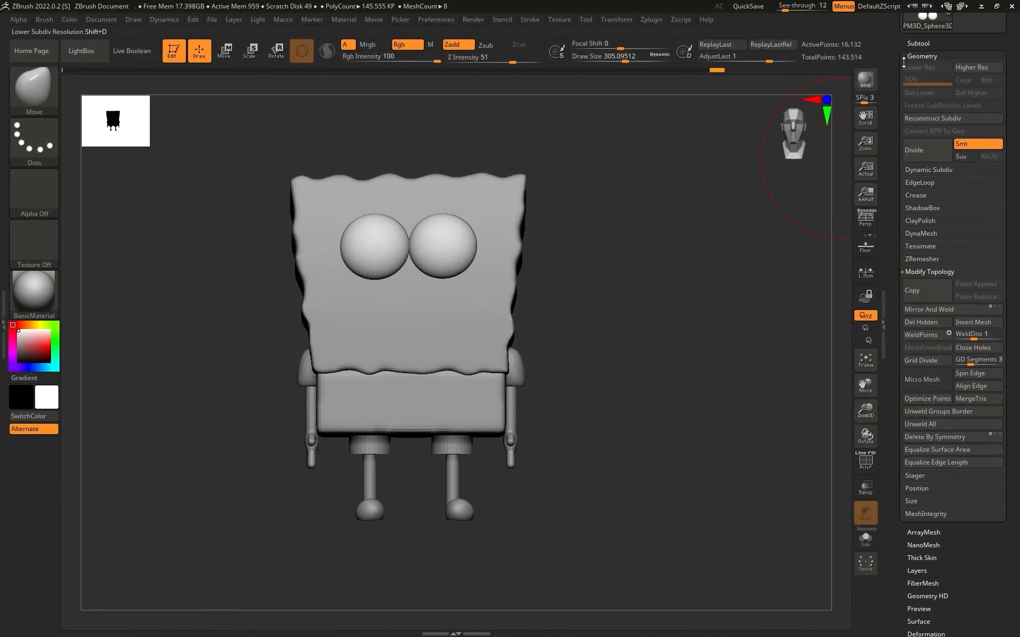
Duplicate the eye spheres subtool and shrink the copy into small cheek spheres placed below and outside the eyes
left_click(918, 43)
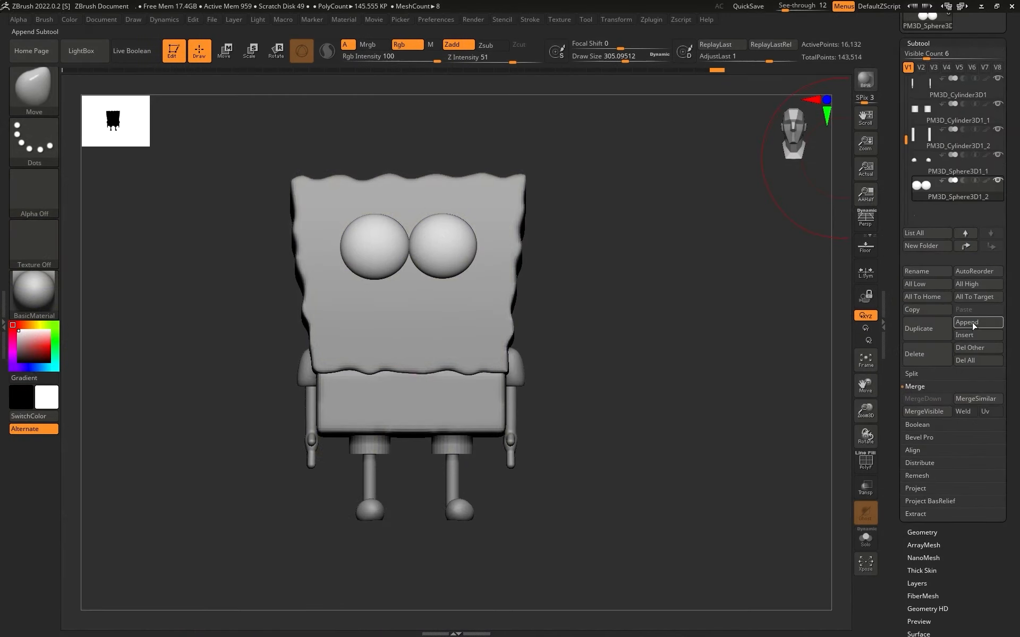
key("w")
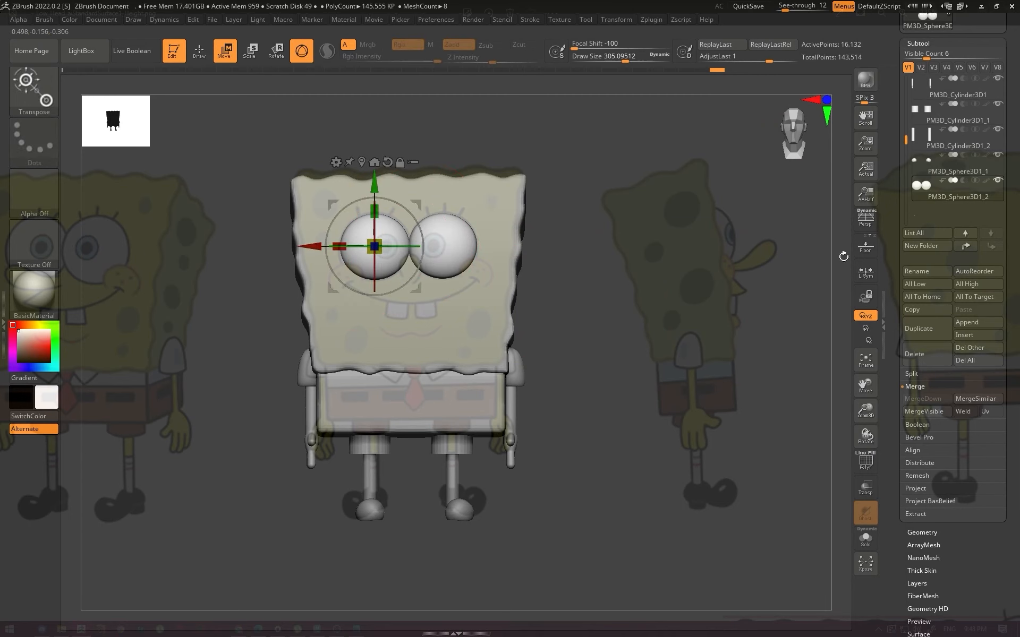
left_click(918, 328)
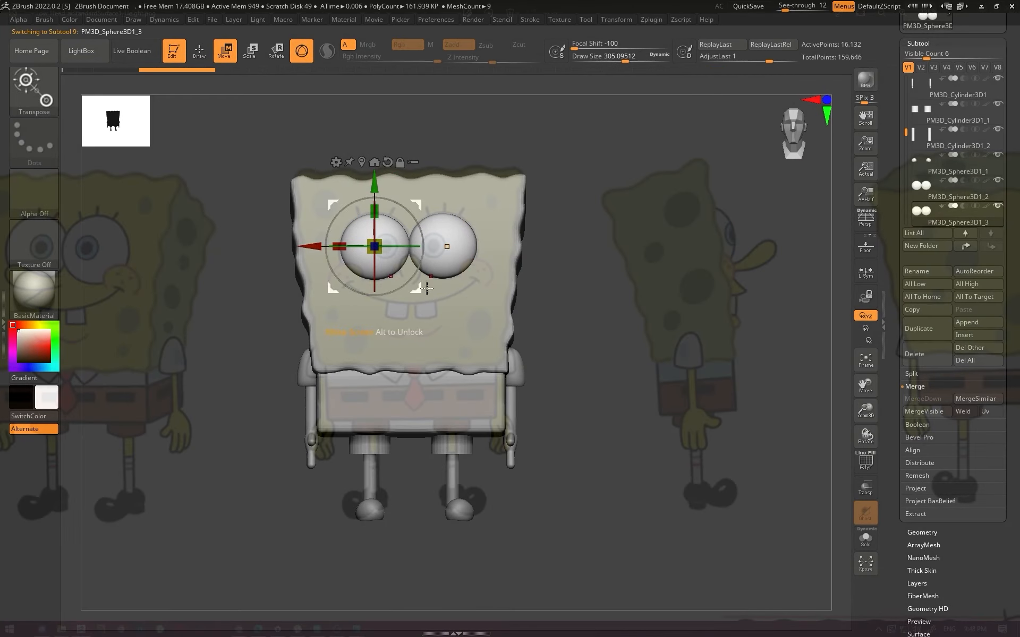
mouse_move(414, 294)
left_mouse_down()
mouse_move(367, 311)
mouse_move(357, 291)
mouse_move(252, 283)
mouse_move(273, 336)
mouse_move(576, 295)
mouse_move(405, 422)
mouse_move(463, 421)
left_mouse_up()
Move the cheek spheres forward along the depth axis by about 0.09 so they protrude from the face
key("q")
key("w")
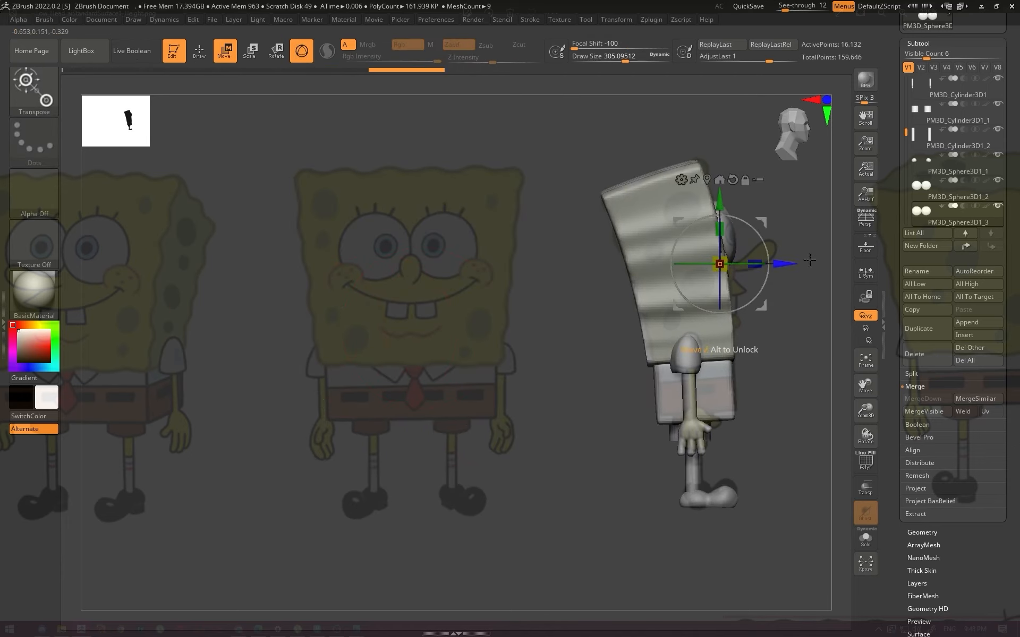
left_click_drag(797, 216, 796, 213, "alt")
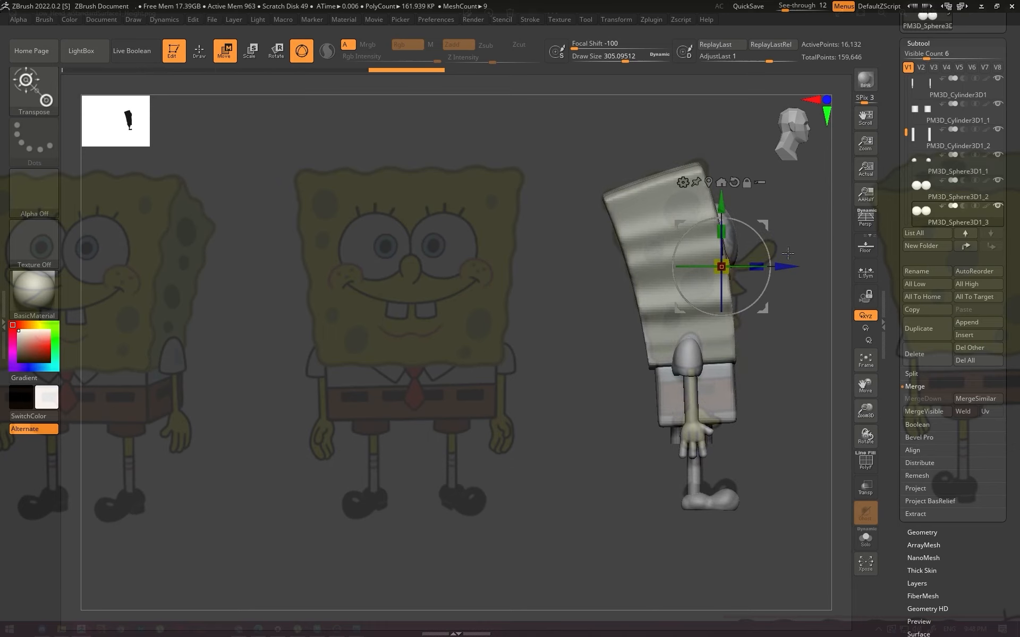
mouse_move(788, 255)
left_mouse_down("alt")
mouse_move(777, 258)
mouse_move(788, 265)
left_mouse_up("alt")
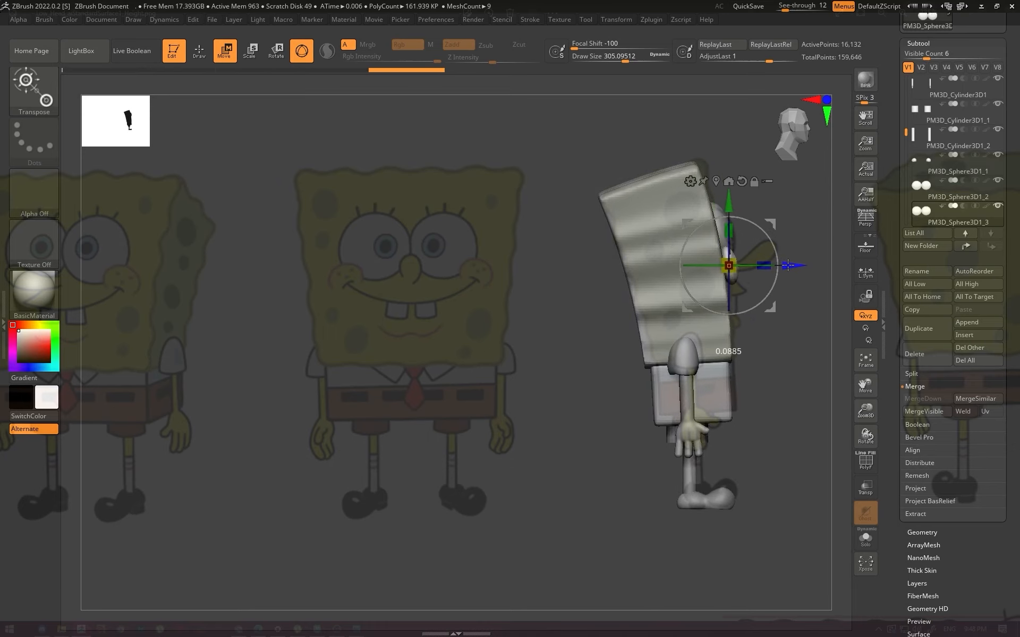
Reshape the side profile of the cheek spheres against the face with the Move brush
key("q")
key("b")
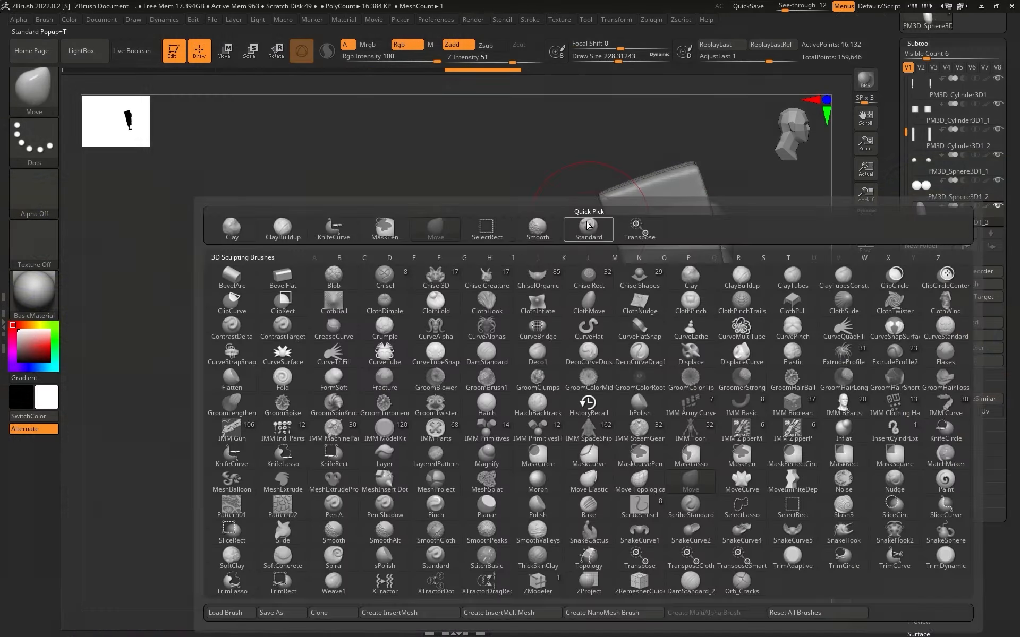
left_click(588, 225)
key("s")
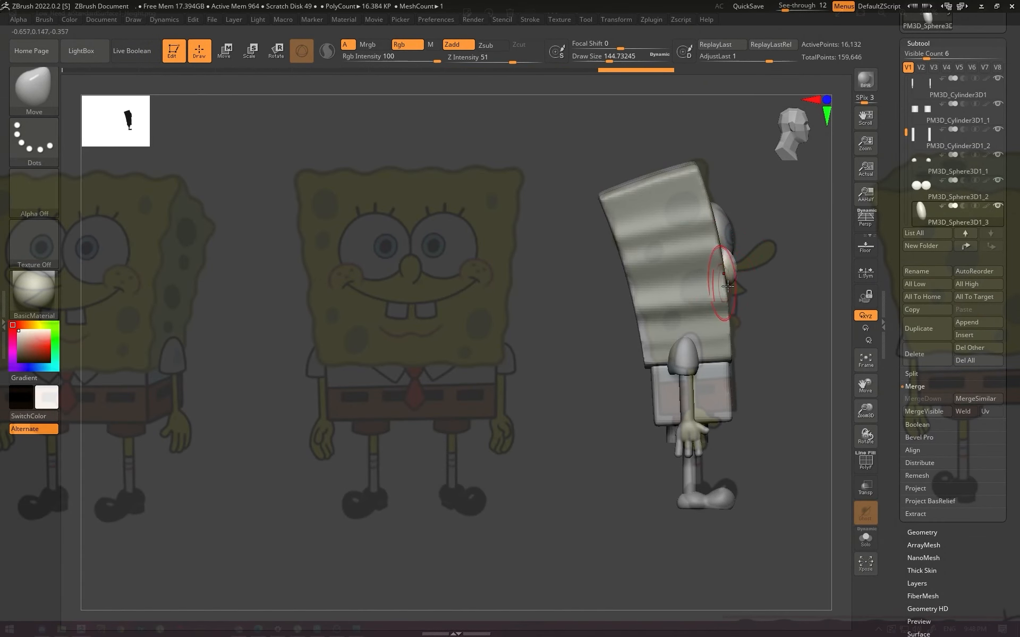
key("s")
left_click_drag(719, 241, 728, 264)
mouse_move(764, 297)
left_mouse_down()
mouse_move(584, 354)
mouse_move(252, 368)
mouse_move(700, 297)
left_mouse_up()
Refine the front outline and position of both cheeks with the Move brush at smaller sizes, following the reference
key("s")
mouse_move(365, 277)
left_mouse_down()
mouse_move(328, 279)
mouse_move(335, 293)
left_mouse_up()
key("s")
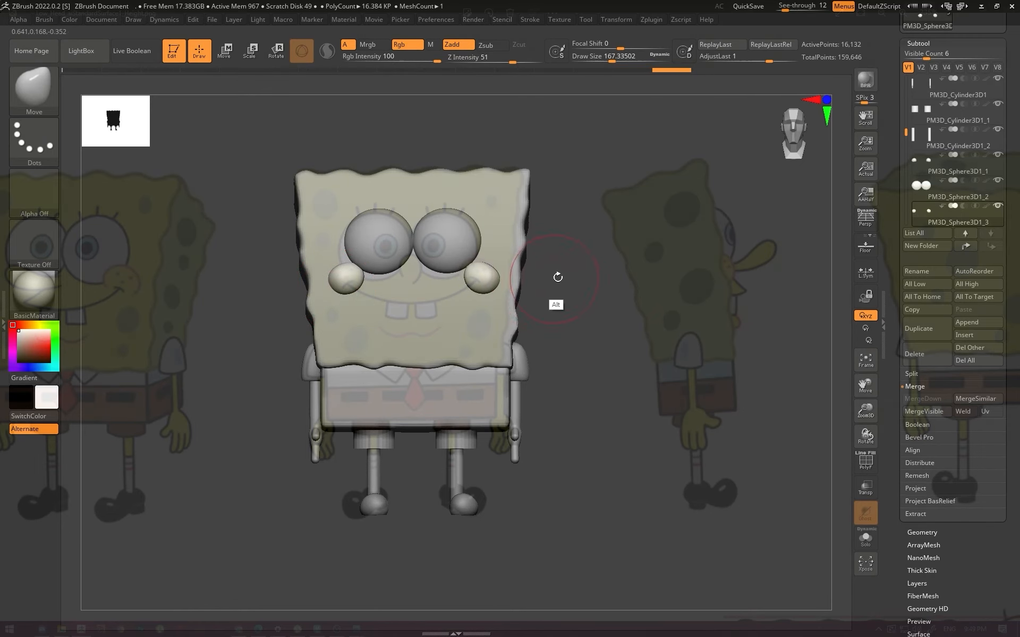
left_click_drag(557, 277, 553, 276, "alt")
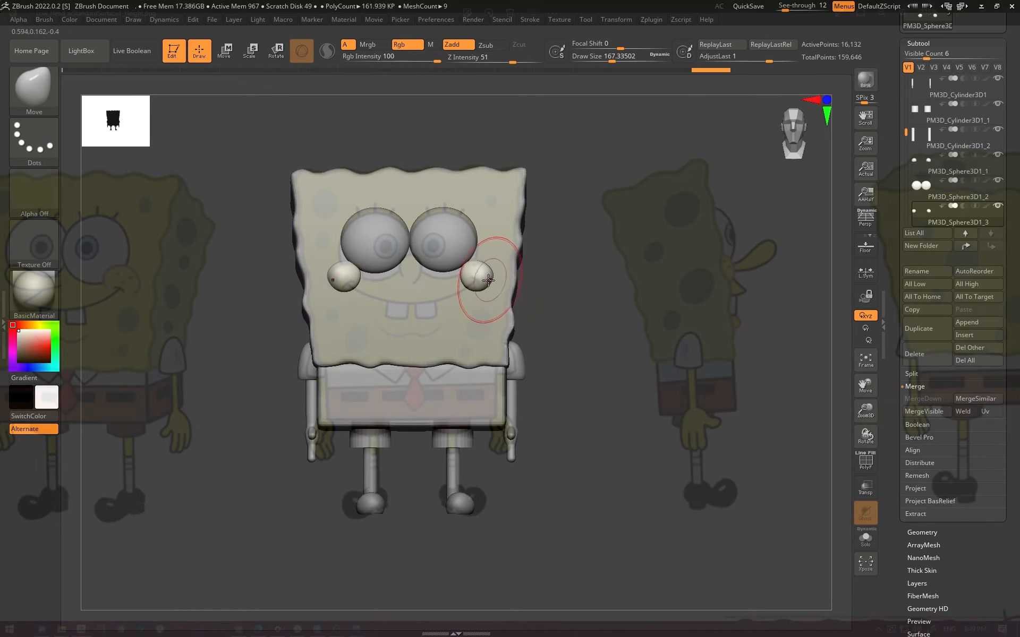
key("s")
left_click_drag(333, 271, 342, 296)
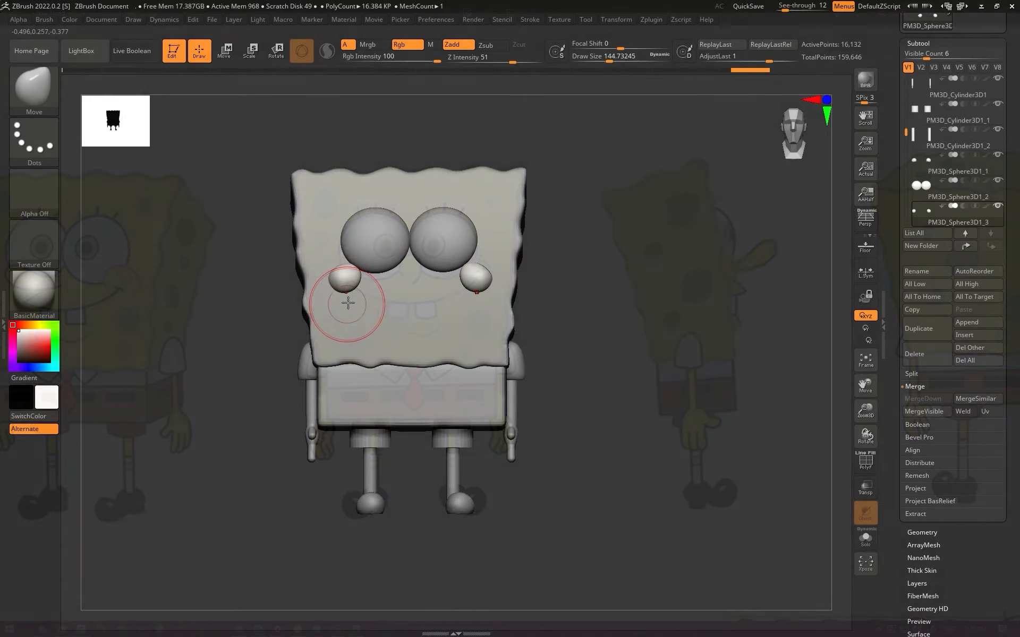
key("s")
left_click_drag(480, 259, 474, 260)
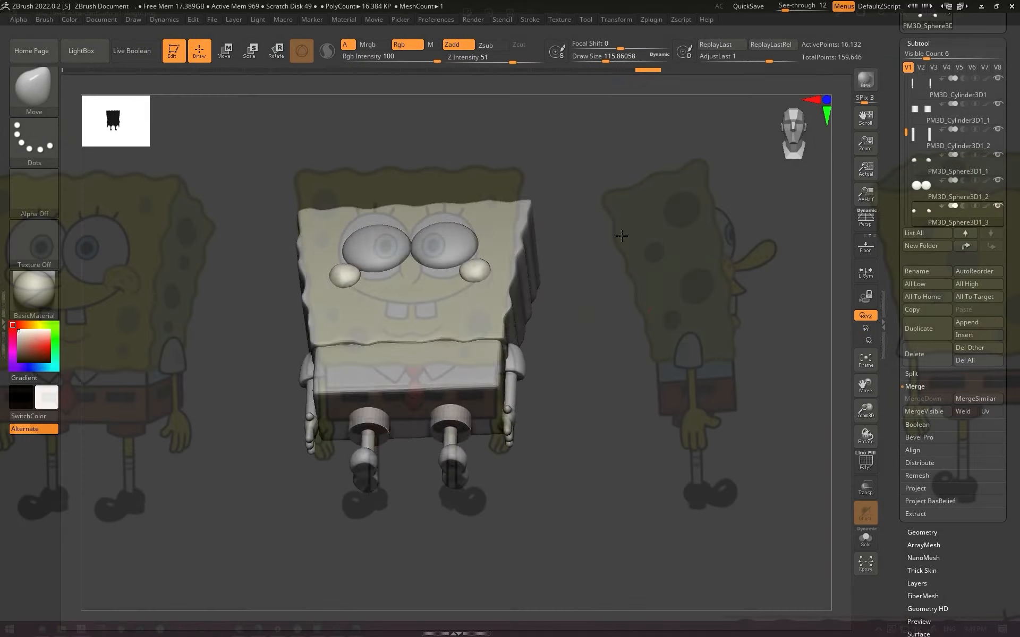
left_click_drag(622, 235, 626, 290)
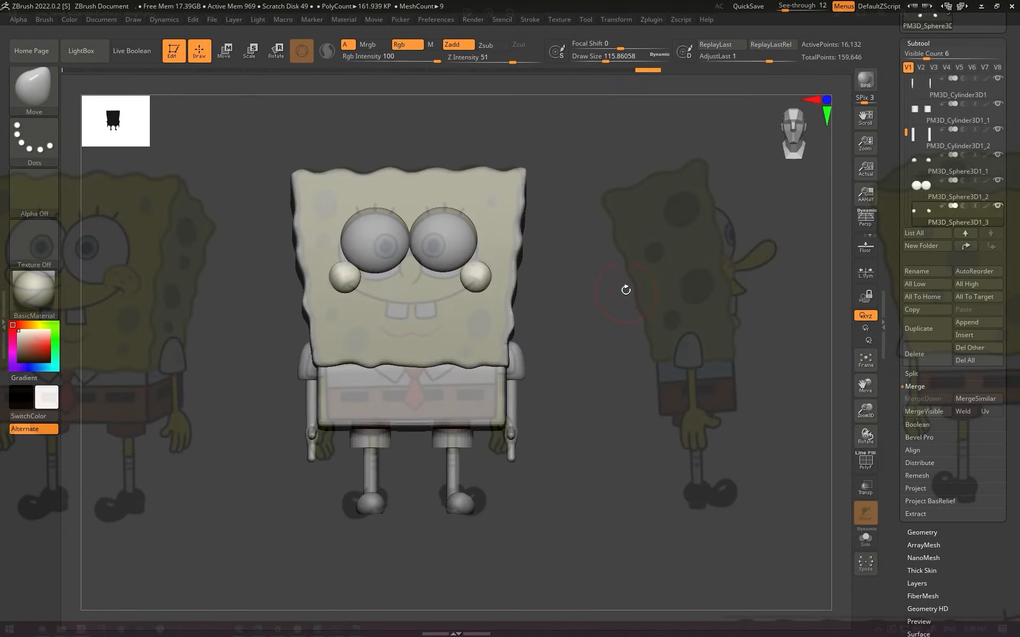
mouse_move(628, 249)
left_mouse_down("alt")
mouse_move(624, 282)
mouse_move(595, 287)
left_mouse_up("alt")
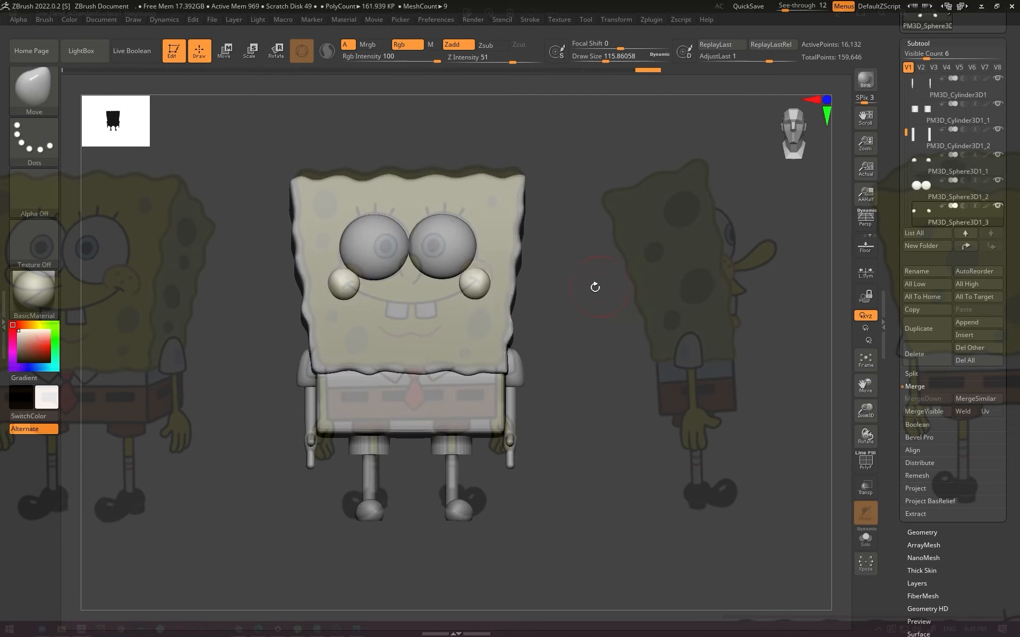
mouse_move(621, 250)
left_mouse_down("alt")
mouse_move(619, 241)
mouse_move(595, 257)
left_mouse_up("alt")
Carve a curved smile-corner crease into both cheeks with a small DamStandard brush of about 37
key("b")
key("d")
key("s")
left_click_drag(627, 224, 625, 233, "alt")
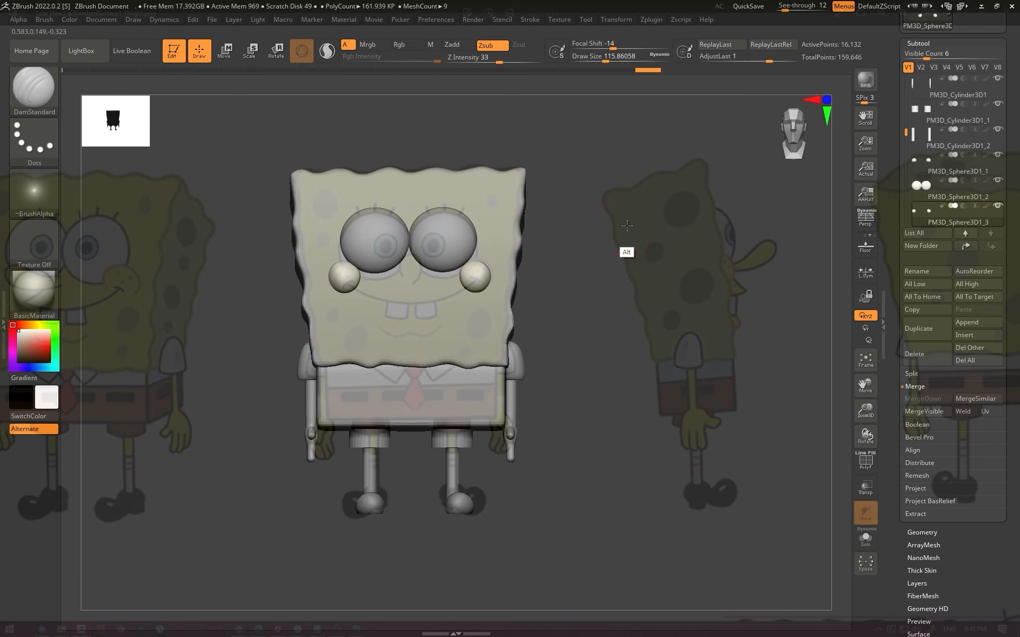
key("bracketleft")
key("bracketleft")
key("bracketleft")
key("bracketleft")
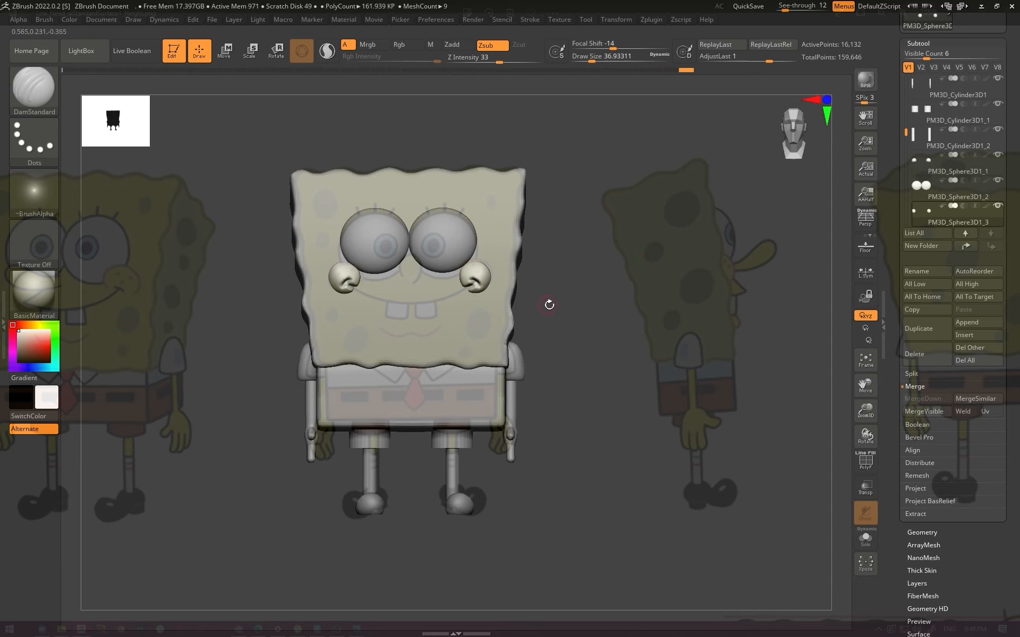
Select the head block and carve short smile creases beside the cheeks with DamStandard, undoing the last stroke
left_click(389, 307, "alt")
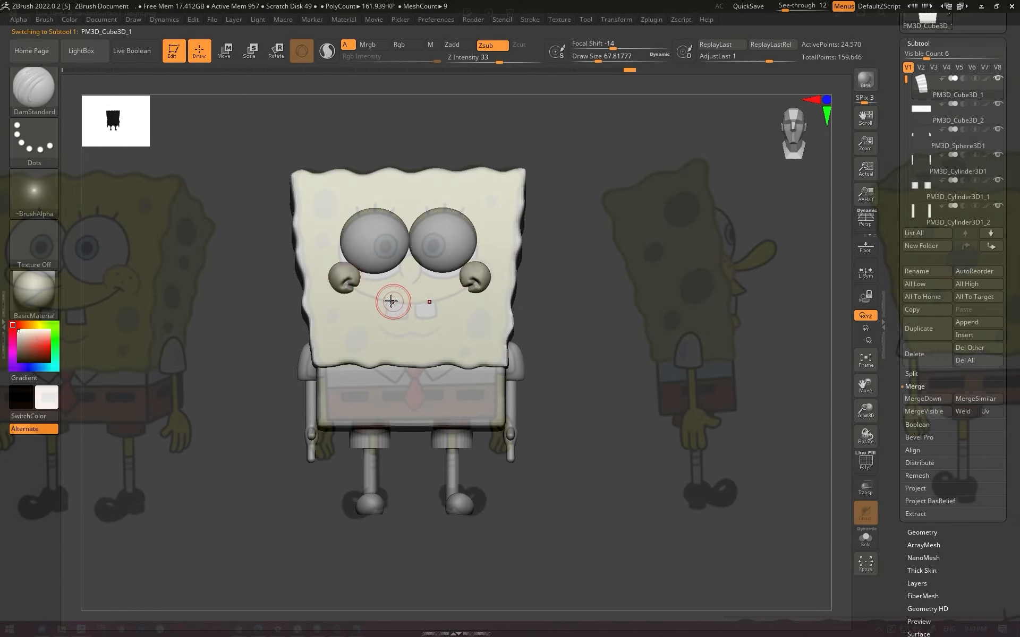
key("s")
left_click_drag(366, 294, 395, 298)
key("ctrl+z")
Remesh the head block with DynaMesh at a resolution of 224
left_click(921, 43)
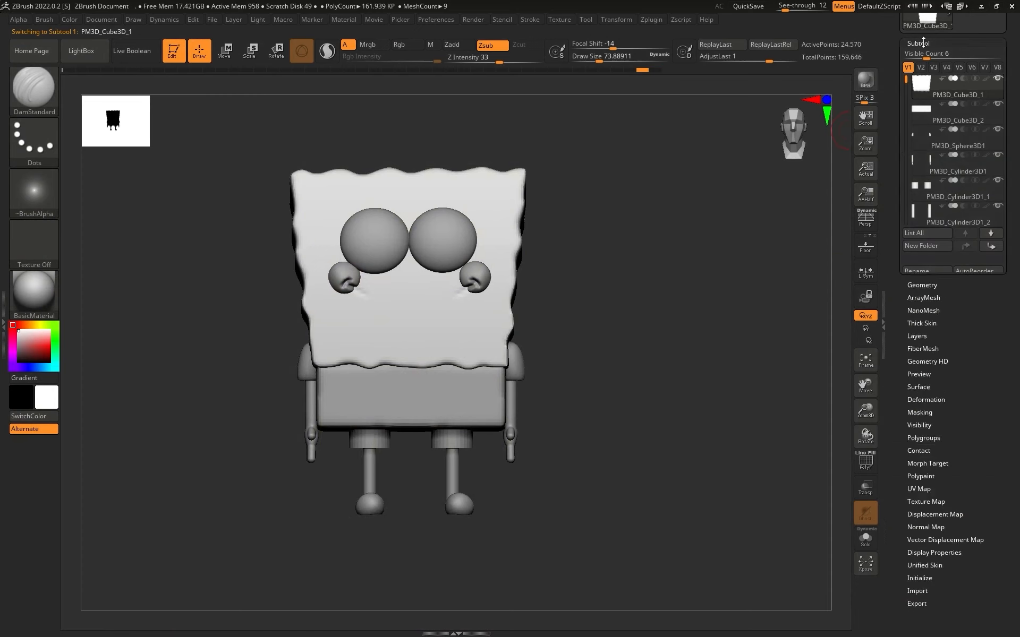
left_click(922, 56)
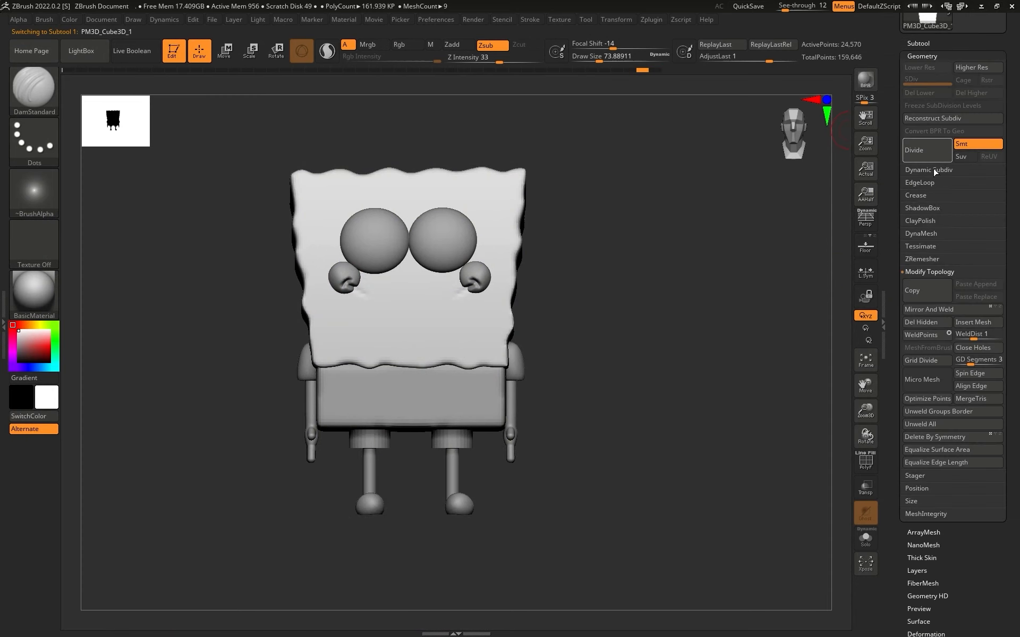
left_click(921, 233)
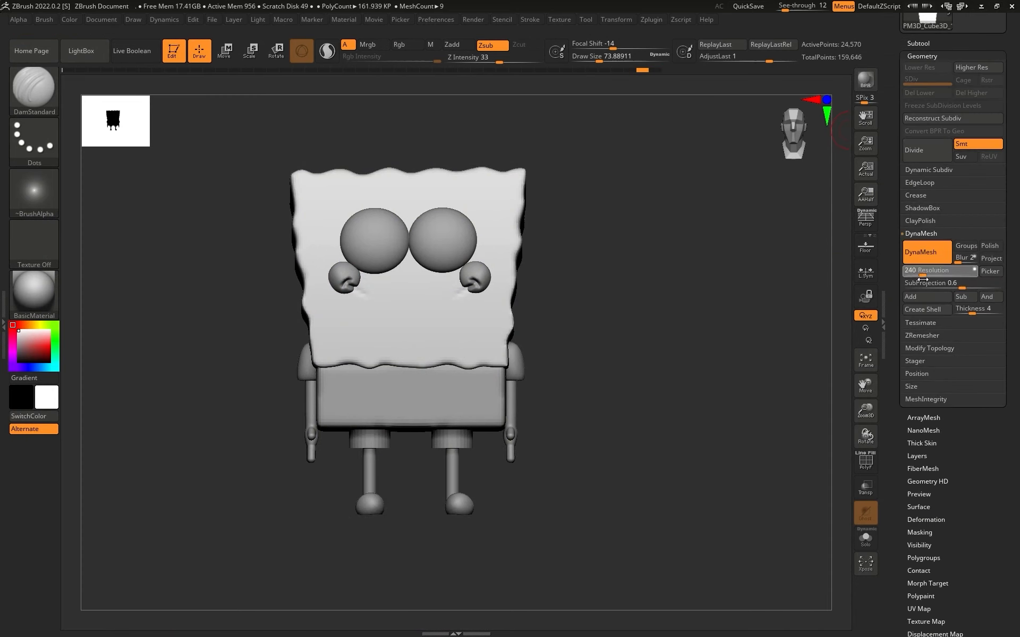
left_click_drag(923, 279, 919, 280)
left_click_drag(751, 289, 530, 359, "ctrl")
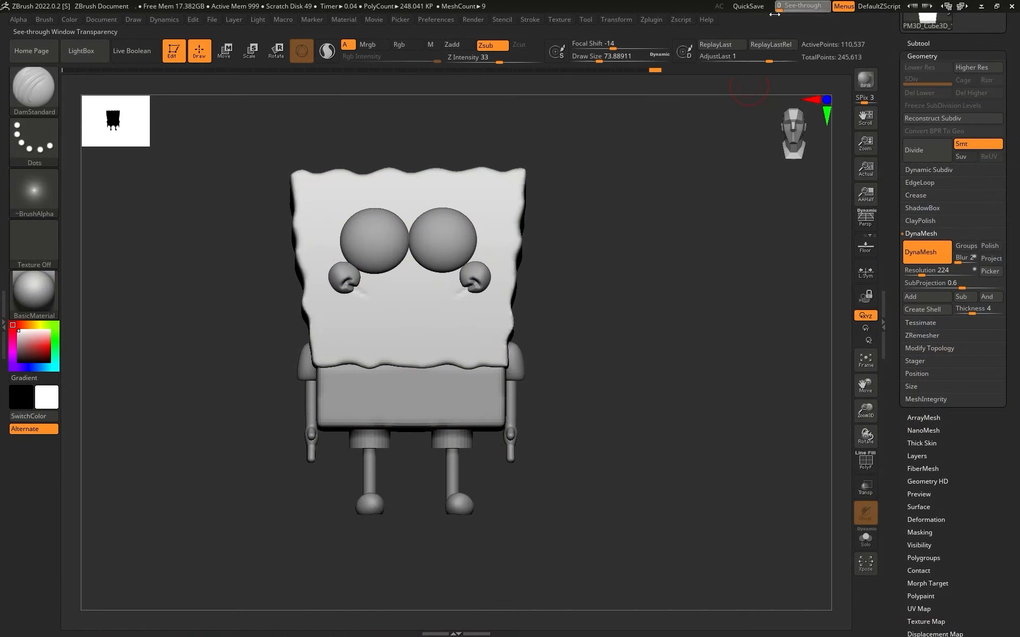
Set See-through to 8, carve the full smile line between the cheeks with DamStandard, and deepen the area along it
left_click_drag(776, 6, 782, 6)
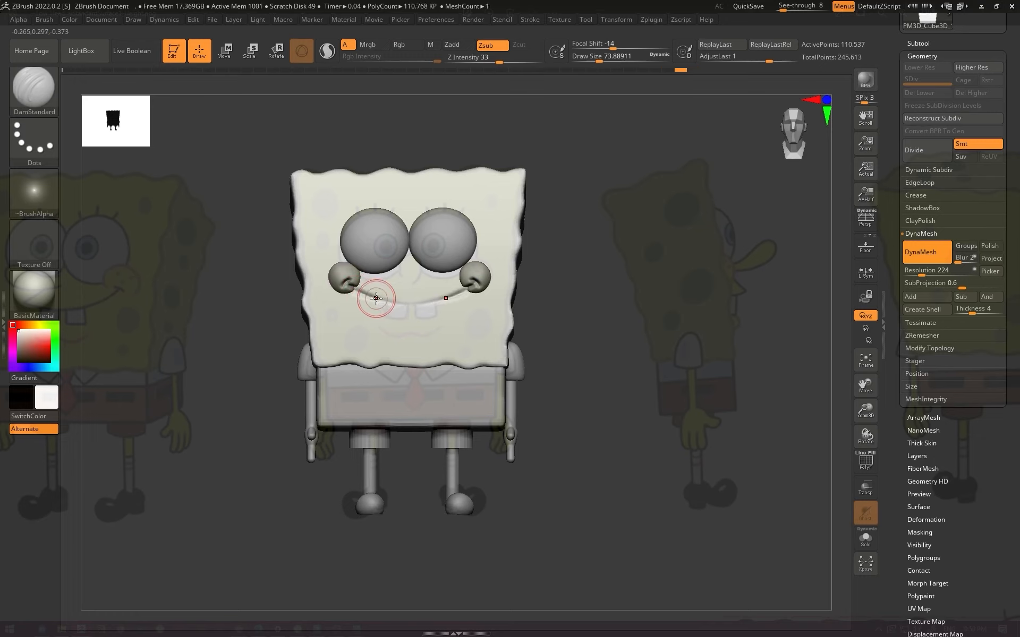
left_click_drag(376, 299, 445, 300)
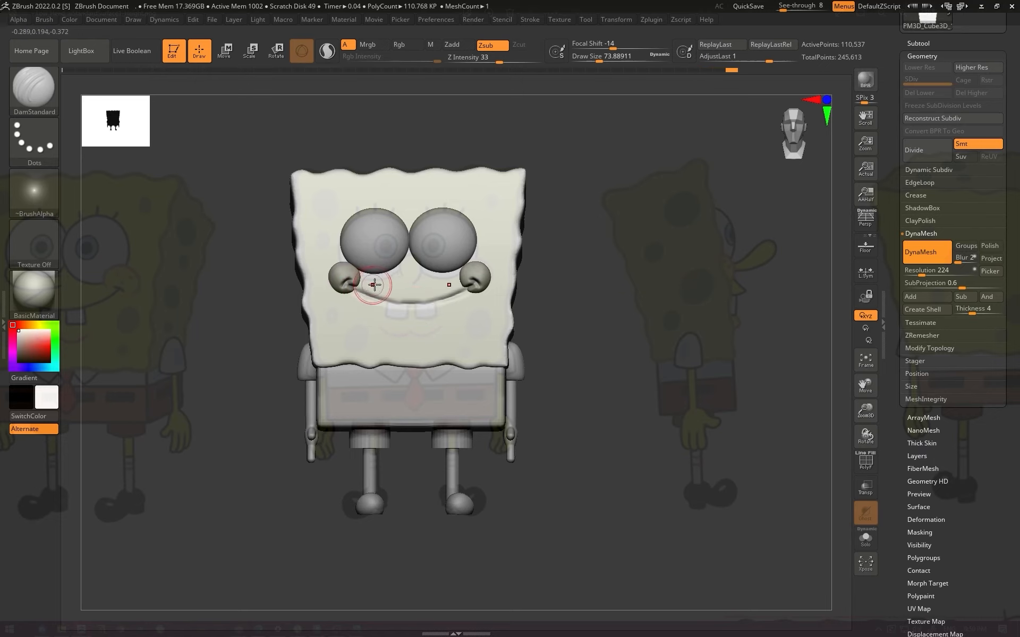
key("s")
mouse_move(373, 287)
left_mouse_down()
mouse_move(364, 289)
mouse_move(412, 296)
left_mouse_up()
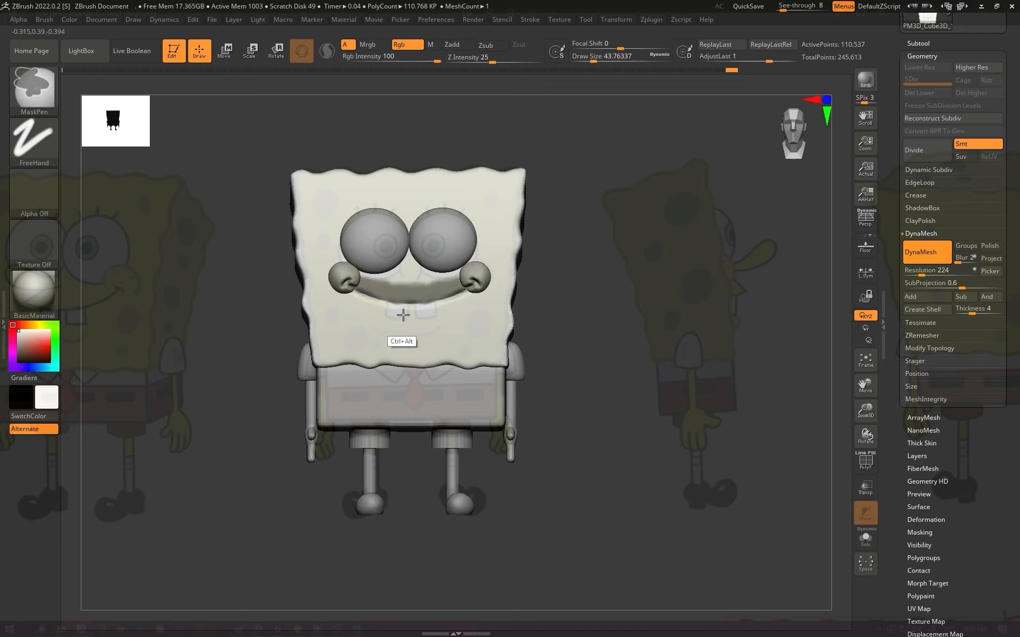
left_click(647, 274, "ctrl")
Pull the mouth area of the head block forward in side view with the Move brush, reducing its draw size to about 132
left_click_drag(581, 320, 461, 451)
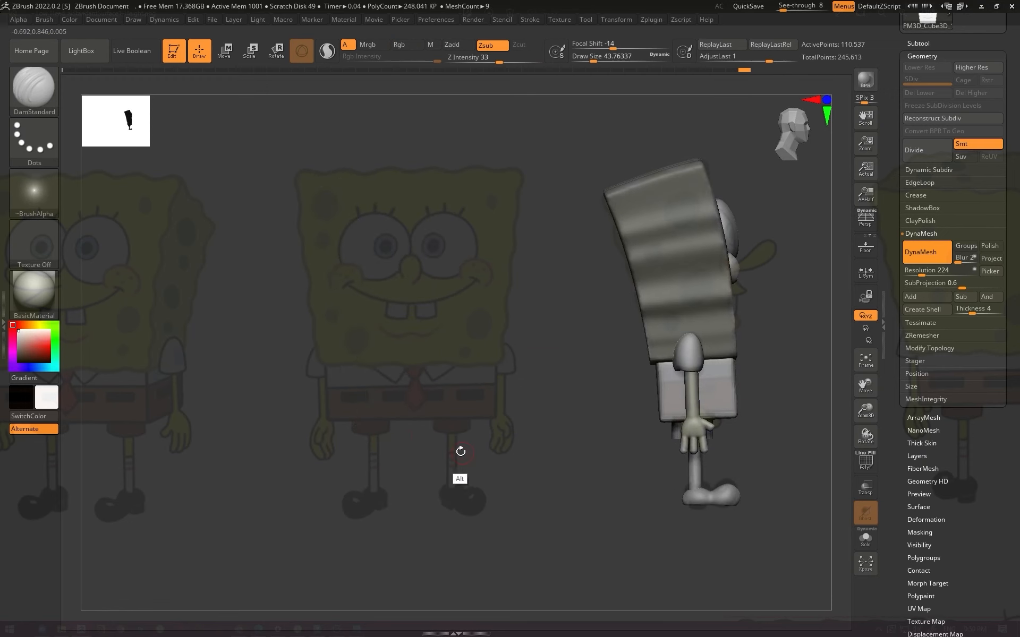
key("b")
left_click(352, 231)
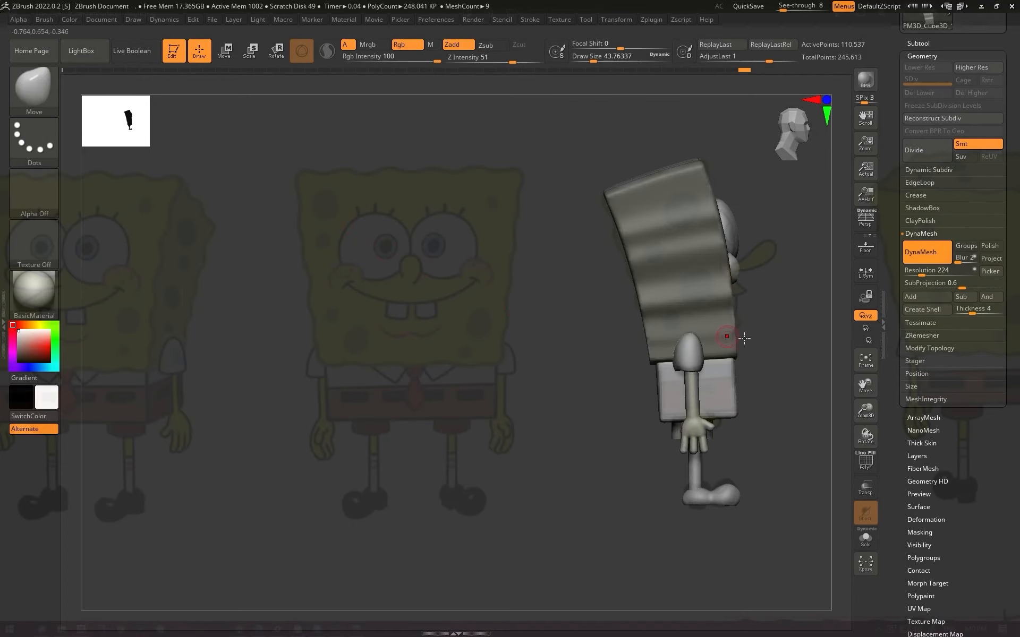
key("s")
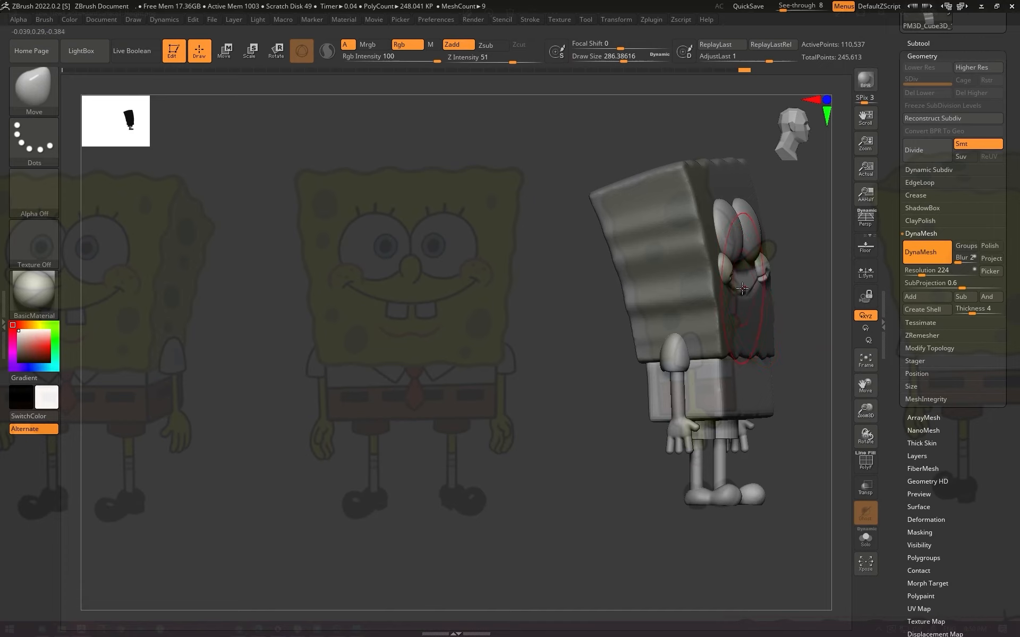
right_click_drag(746, 302, 575, 364)
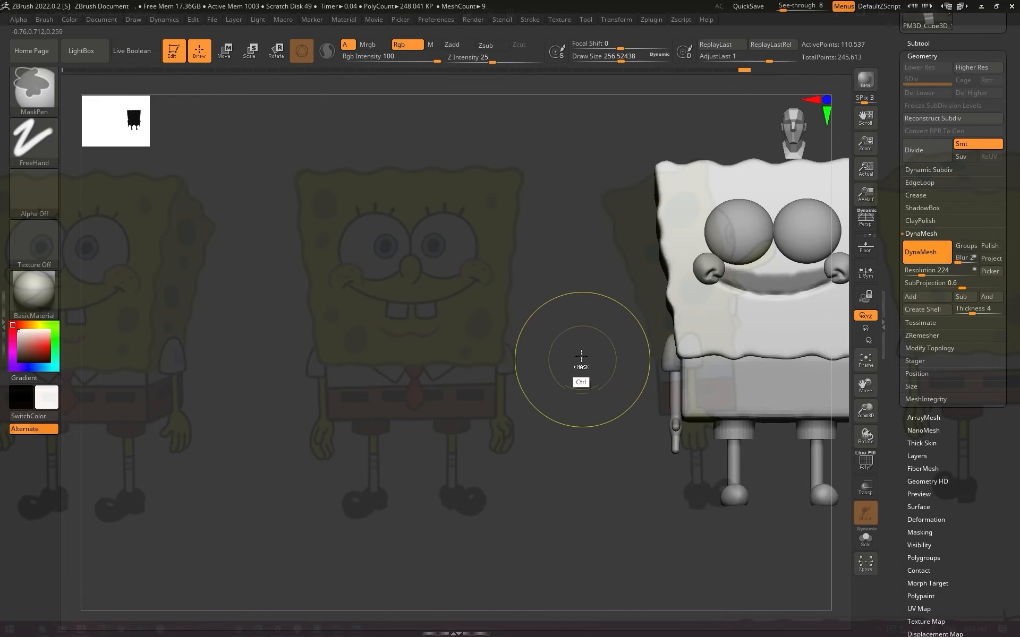
right_click_drag(582, 405, 794, 298)
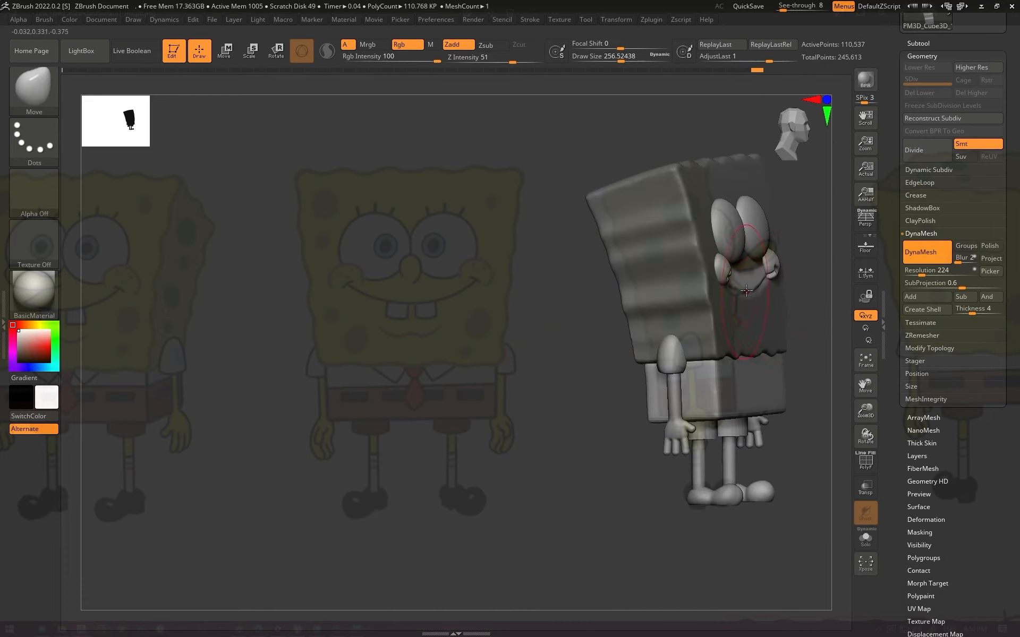
key("s")
mouse_move(747, 274)
left_mouse_down()
mouse_move(735, 275)
mouse_move(744, 263)
left_mouse_up()
right_click_drag(746, 275, 783, 330)
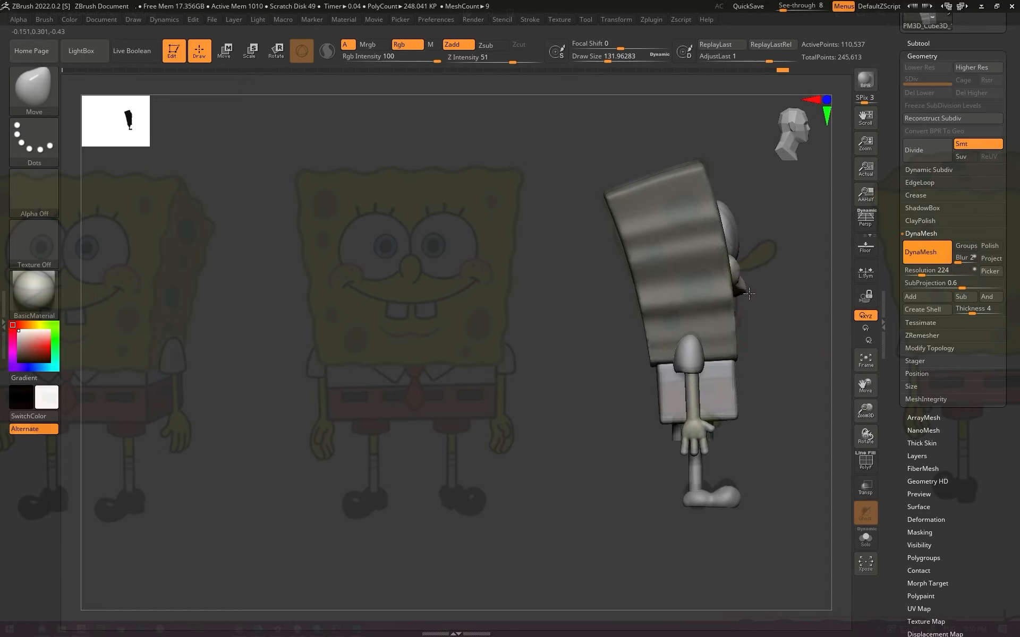
Refine the protruding mouth profile with a smaller Move brush of about 68
key("s")
left_click_drag(741, 279, 729, 279)
right_click_drag(757, 276, 746, 278)
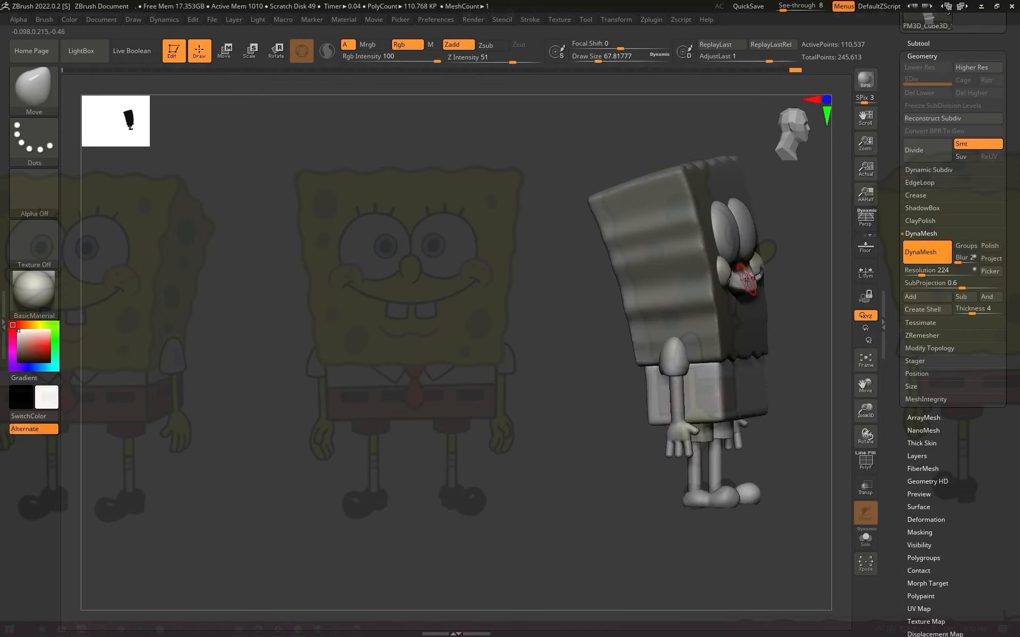
left_click_drag(708, 299, 428, 391, "shift")
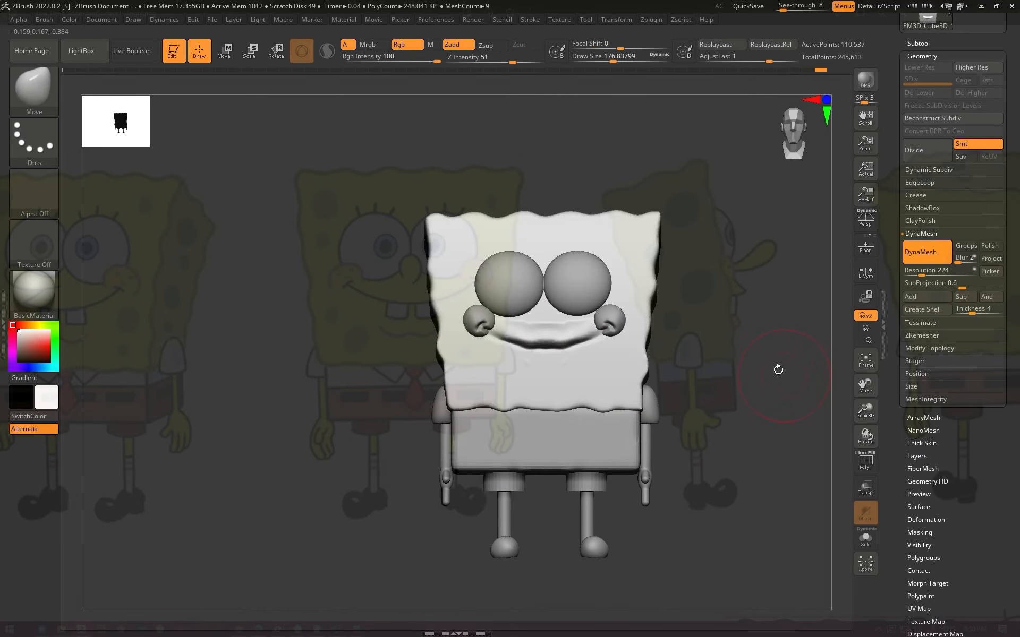
With See-through at 0, build up the area above the mouth with ClayBuildup and deepen the smile line with DamStandard at 112
scroll(778, 364, "up", 5)
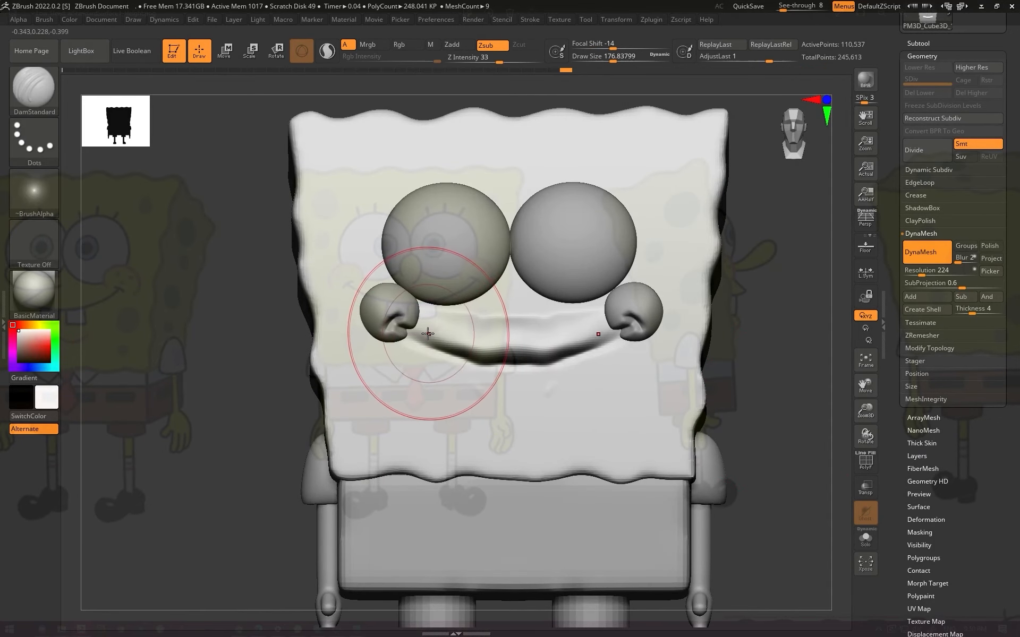
left_click_drag(429, 333, 502, 332)
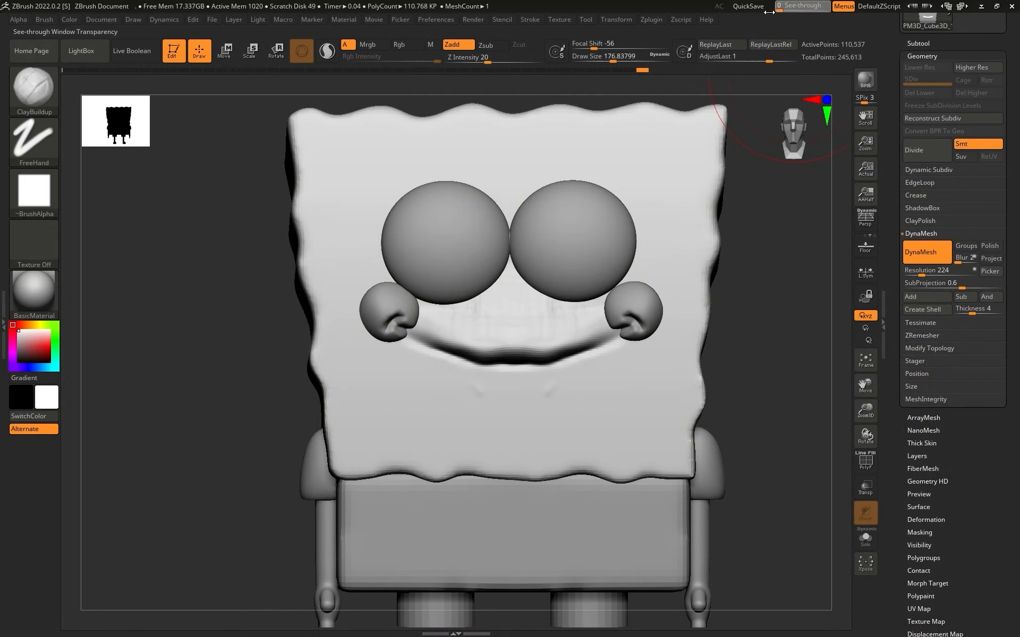
key("b")
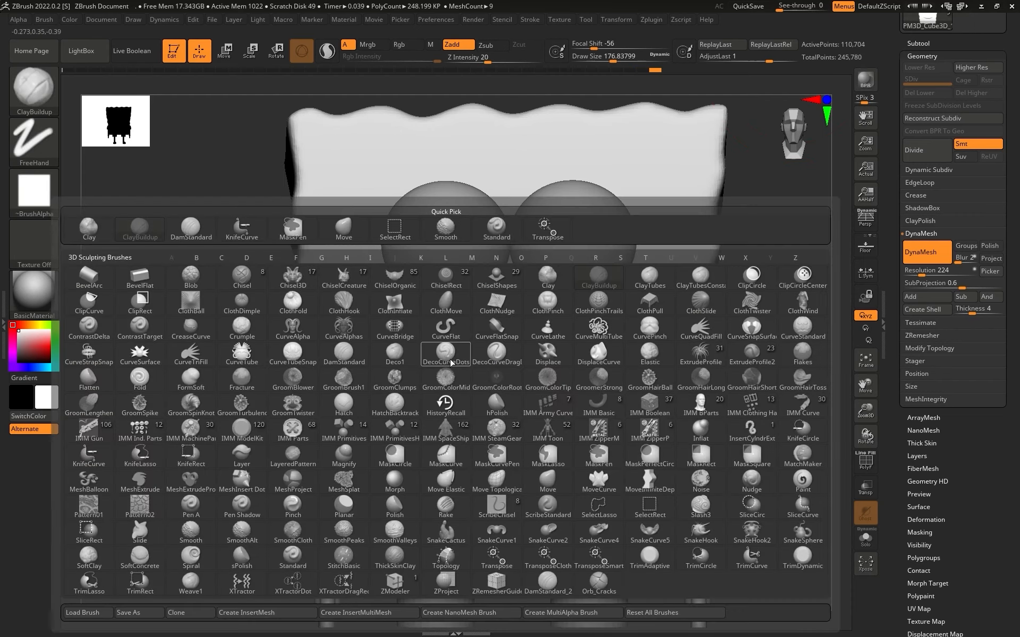
key("d")
key("s")
key("s")
mouse_move(429, 338)
left_mouse_down()
mouse_move(418, 340)
mouse_move(552, 344)
left_mouse_up()
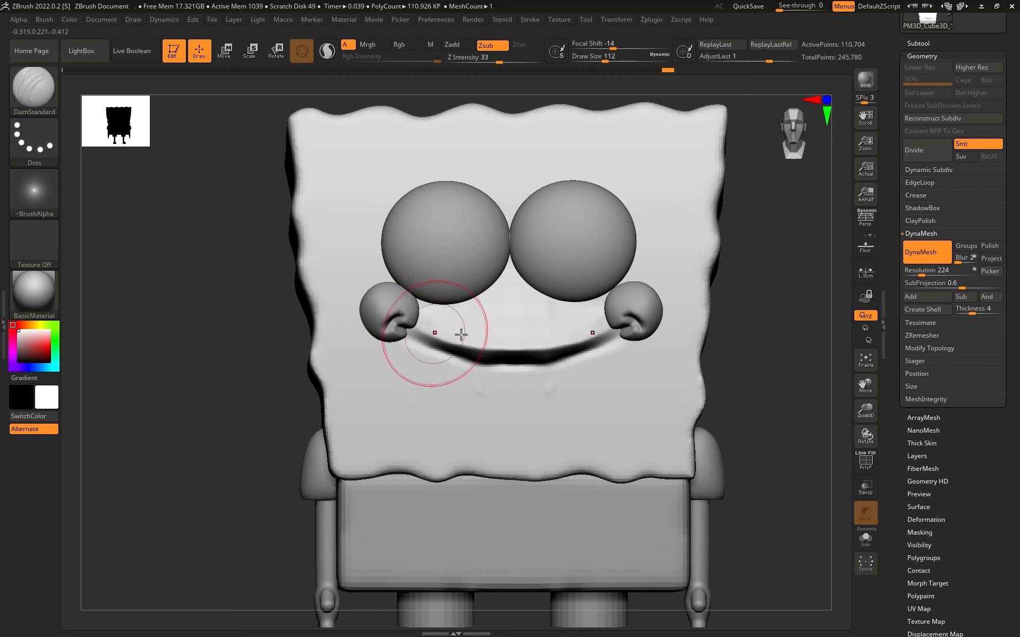
left_click_drag(781, 313, 734, 309)
left_click_drag(321, 433, 372, 425, "shift")
mouse_move(413, 345)
left_mouse_down()
mouse_move(487, 361)
mouse_move(468, 361)
left_mouse_up()
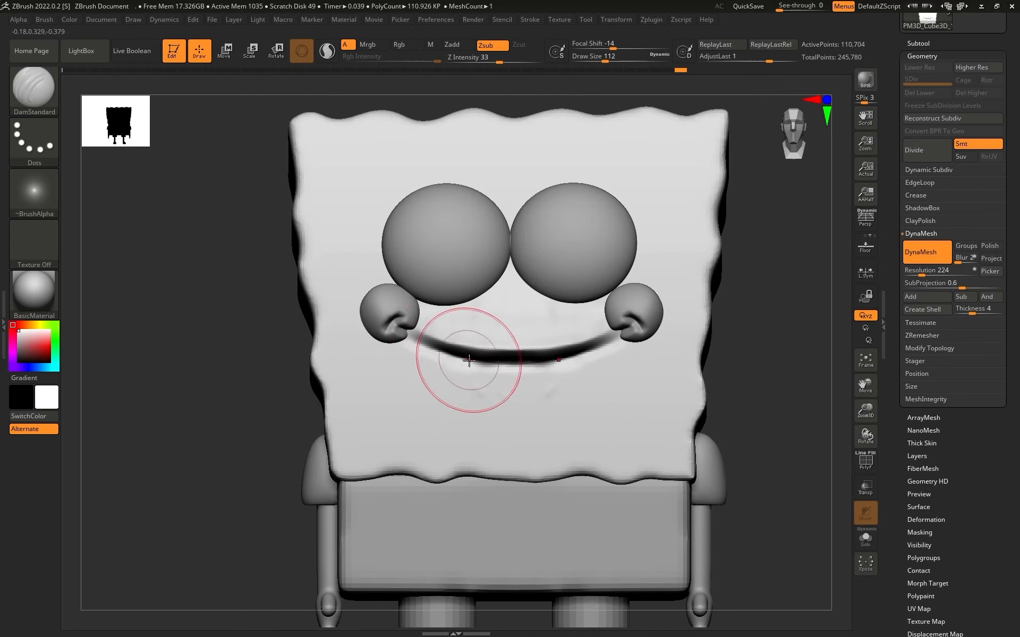
left_click_drag(753, 311, 663, 318)
Reorder the cheeks subtool directly below the head block and merge it down into the head
left_click(616, 327, "alt")
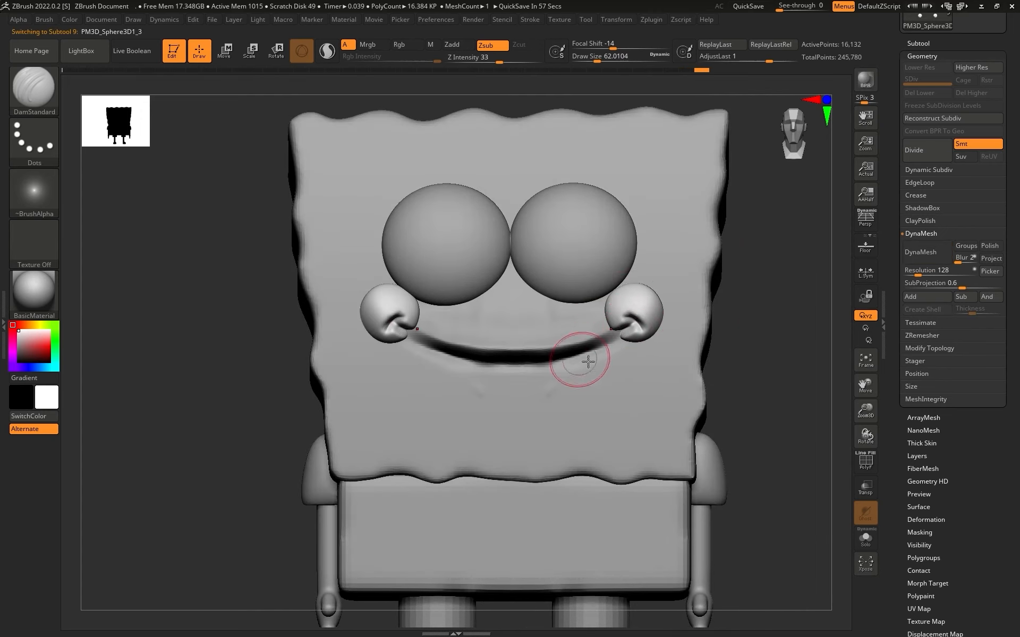
left_click_drag(777, 287, 753, 190, "alt")
mouse_move(760, 237)
left_mouse_down("alt")
mouse_move(756, 205)
mouse_move(744, 255)
left_mouse_up("alt")
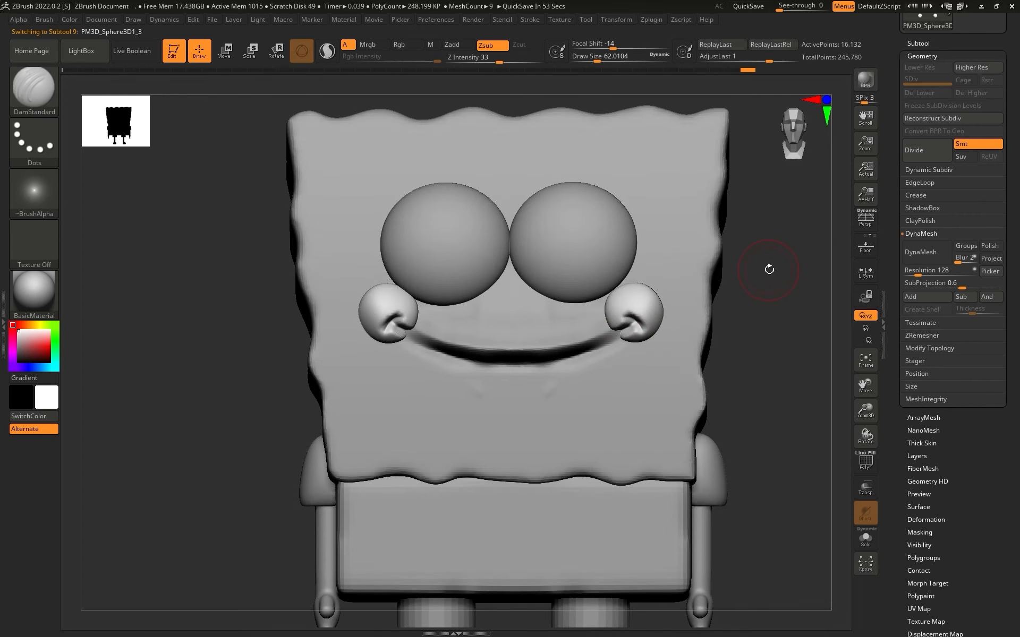
left_click(920, 43)
scroll(928, 189, "up", 3)
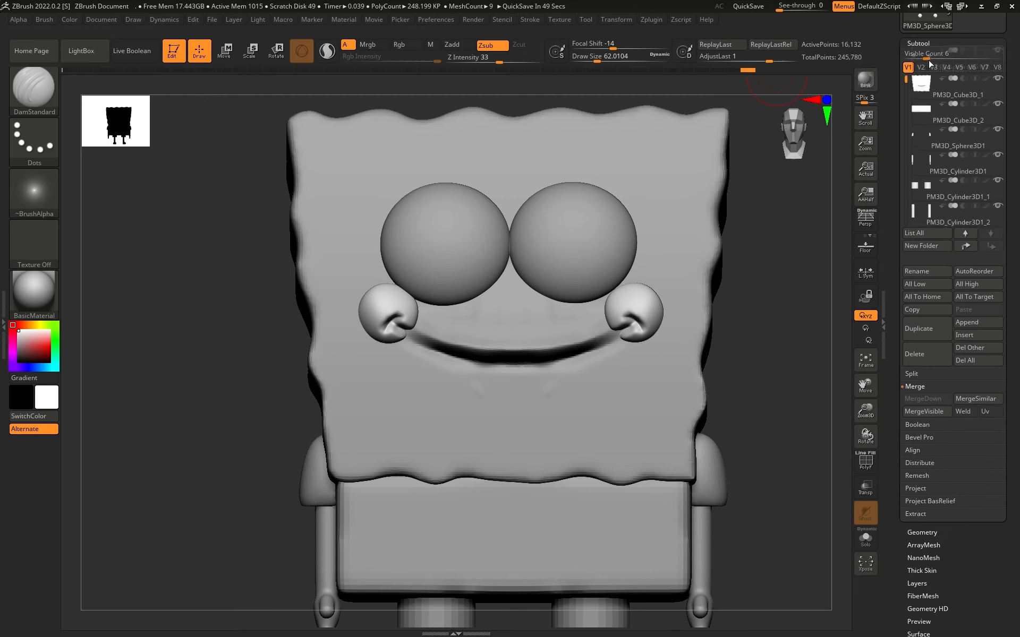
left_click(921, 93)
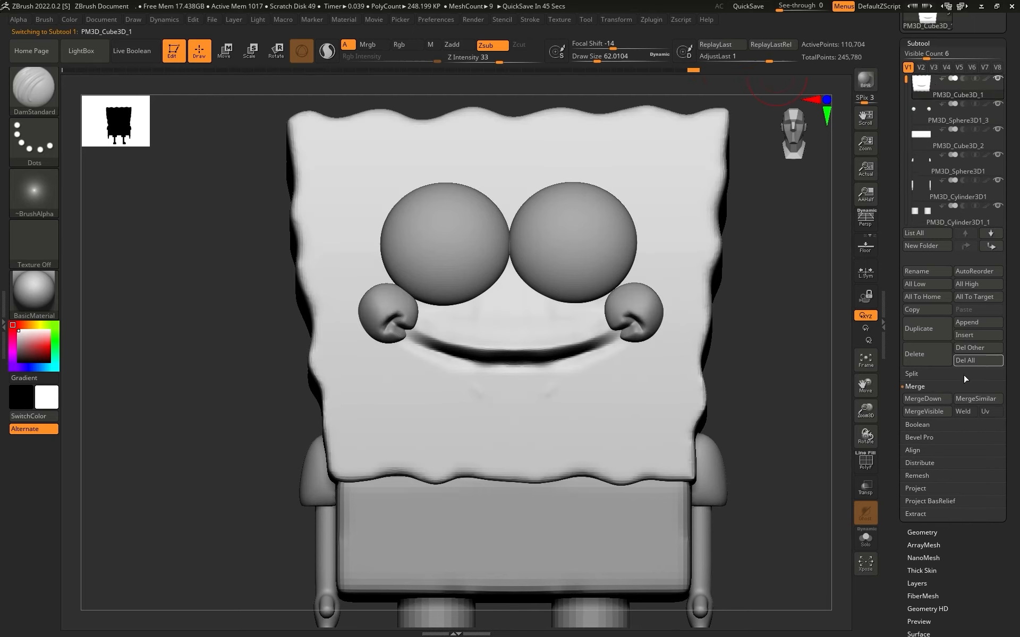
left_click(923, 398)
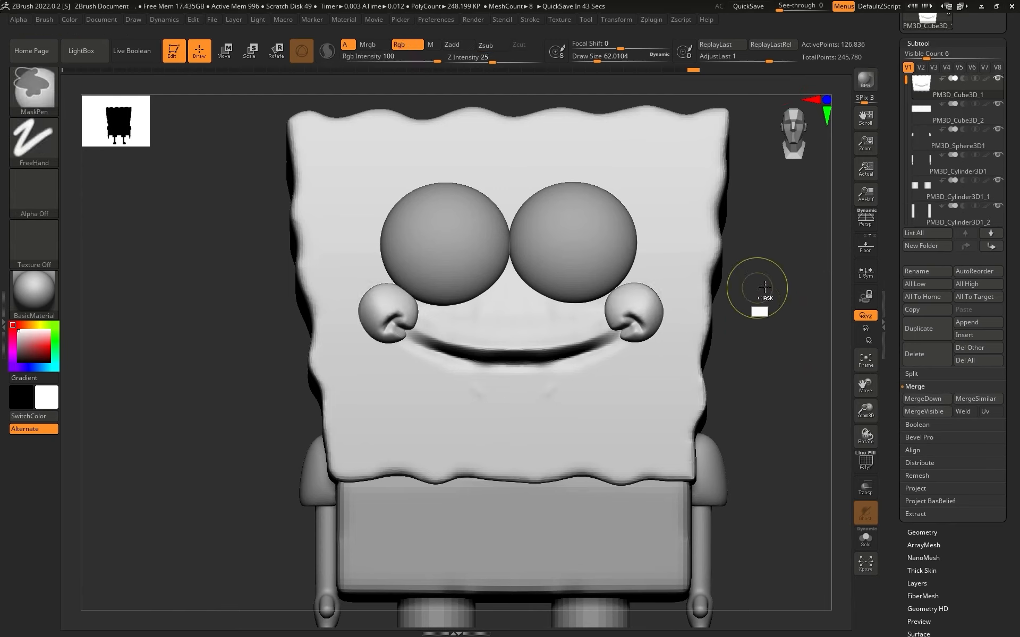
Remesh the merged head with DynaMesh and smooth the cheeks into the face
key("shift")
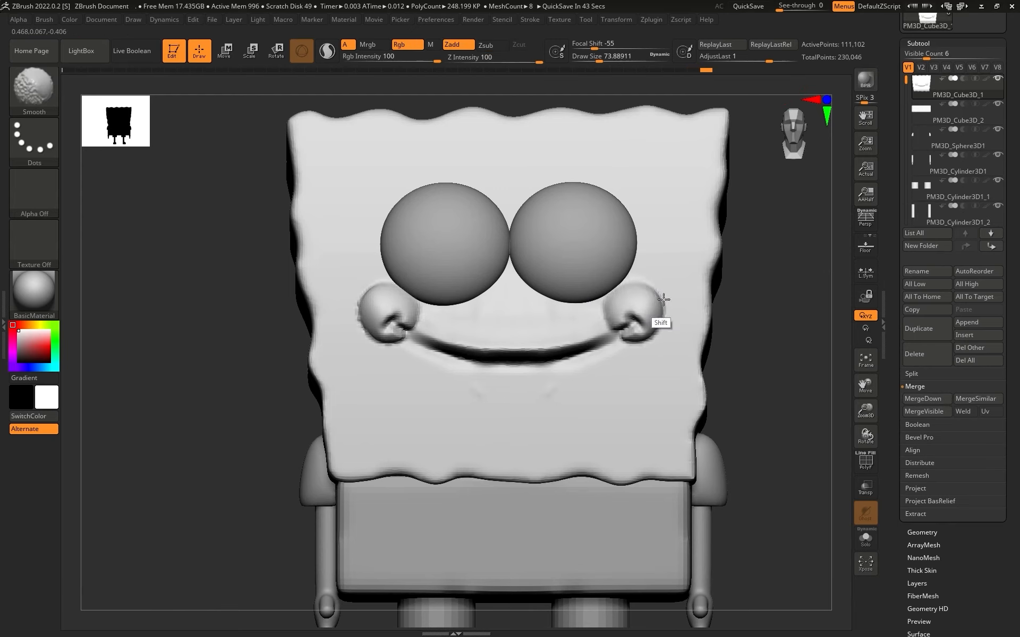
mouse_move(663, 300)
left_mouse_down("shift")
mouse_move(673, 326)
mouse_move(644, 348)
mouse_move(623, 317)
left_mouse_up("shift")
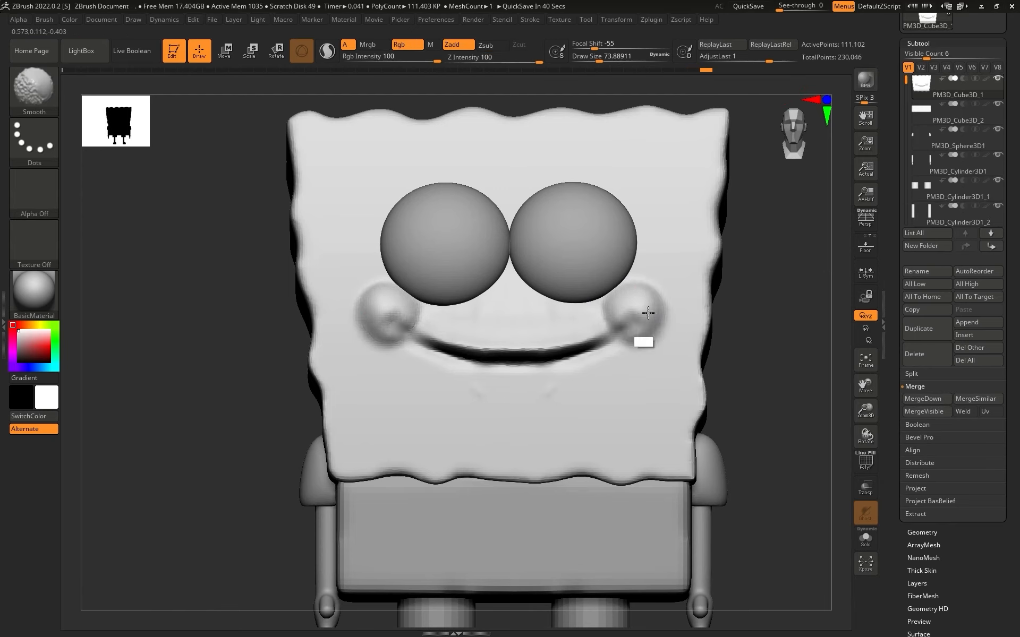
Carve the cheek outlines and smile corners again with a DamStandard brush of about 68, undoing the last stroke
key("b")
key("d")
key("s")
key("alt")
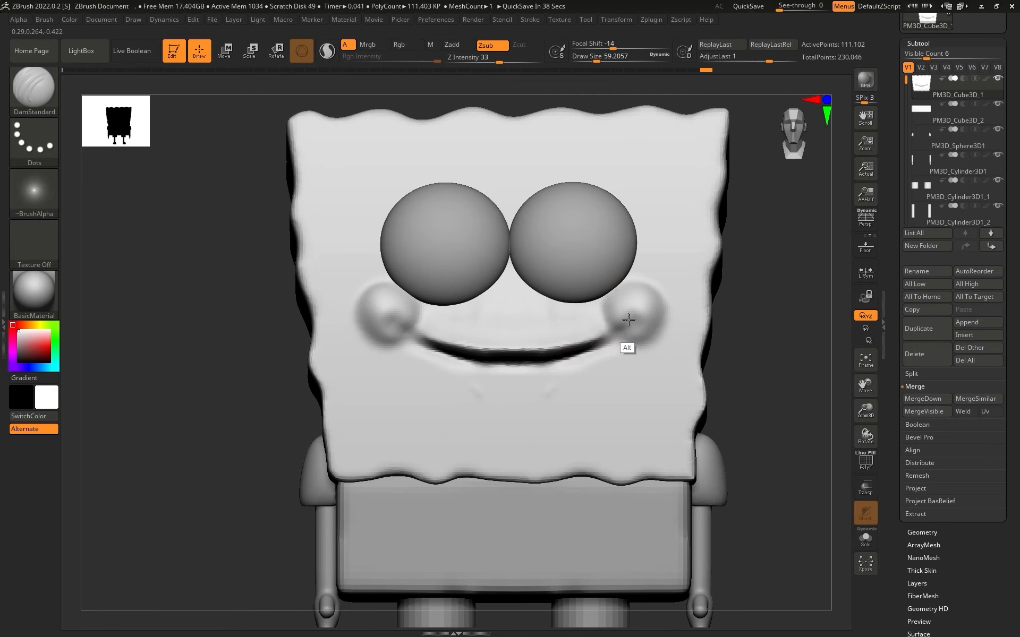
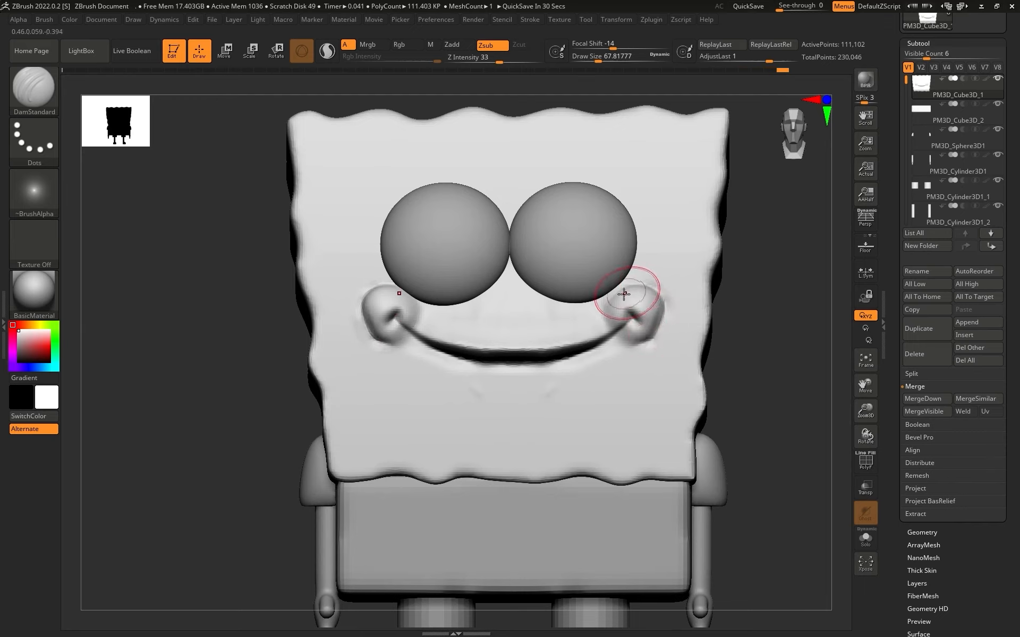
key("ctrl+z")
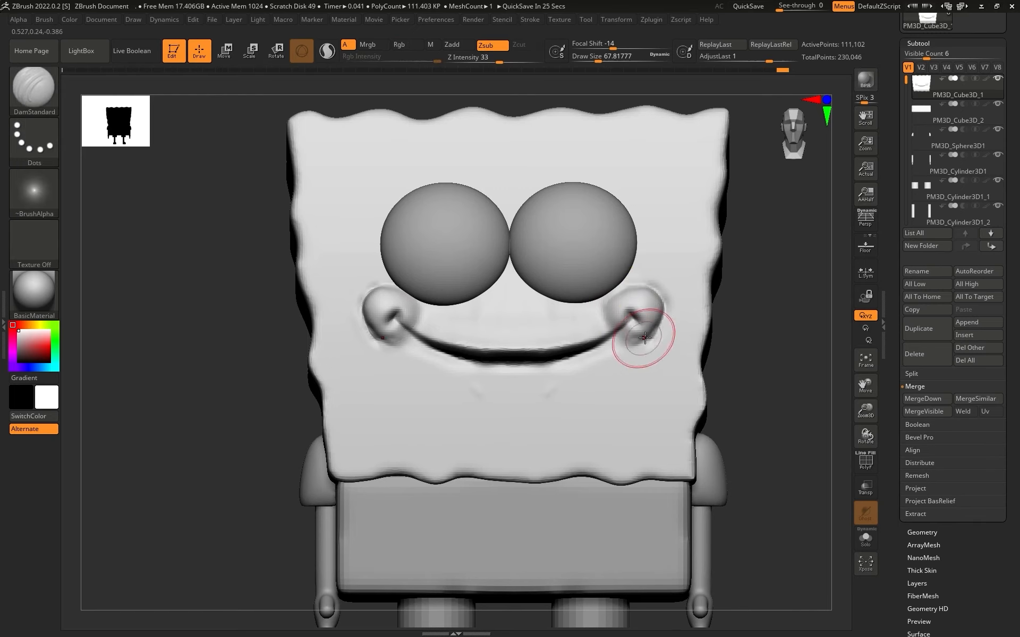
Switch to ClayBuildup and soften the creases around both cheeks by smoothing them
key("b")
key("c")
key("b")
right_click_drag(714, 277, 668, 305)
key("b")
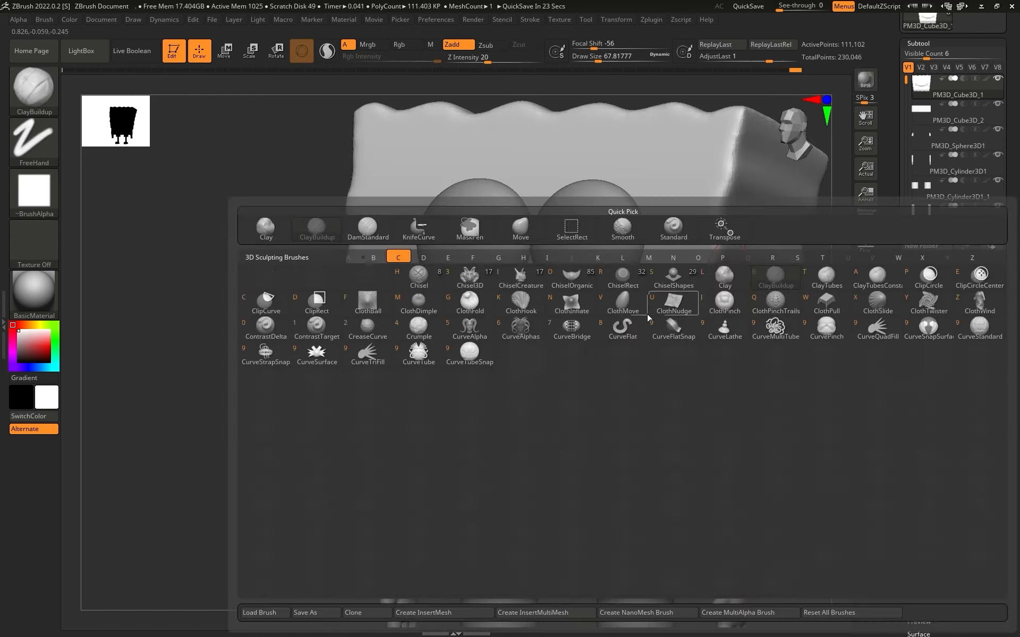
key("Escape")
key("shift")
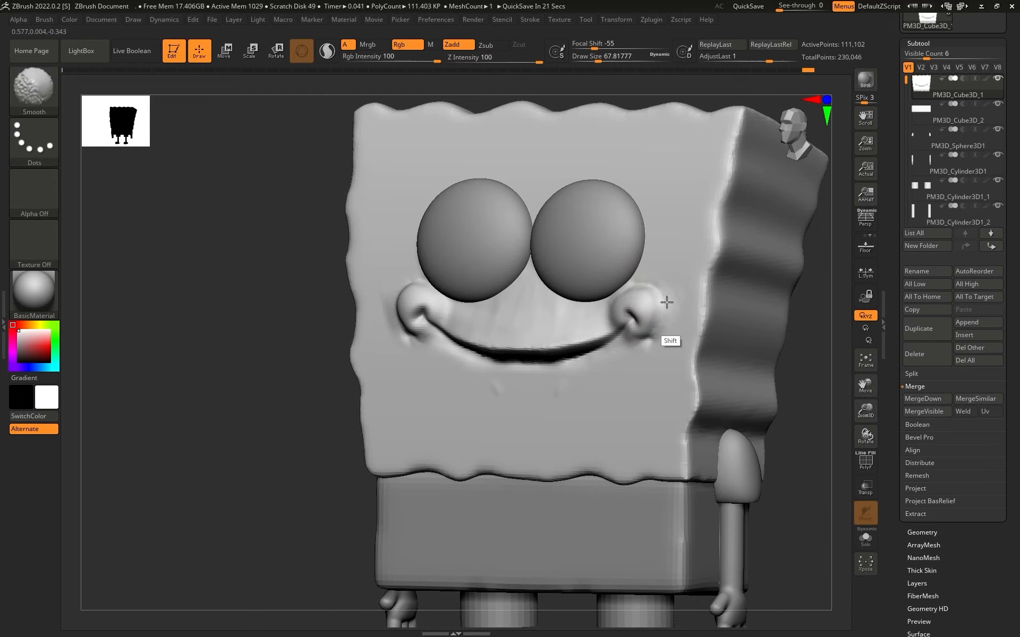
left_click_drag(654, 343, 635, 361, "shift")
right_click_drag(316, 447, 596, 408, "shift")
mouse_move(676, 408)
right_mouse_down("alt")
mouse_move(756, 189)
mouse_move(782, 266)
mouse_move(544, 321)
right_mouse_up("alt")
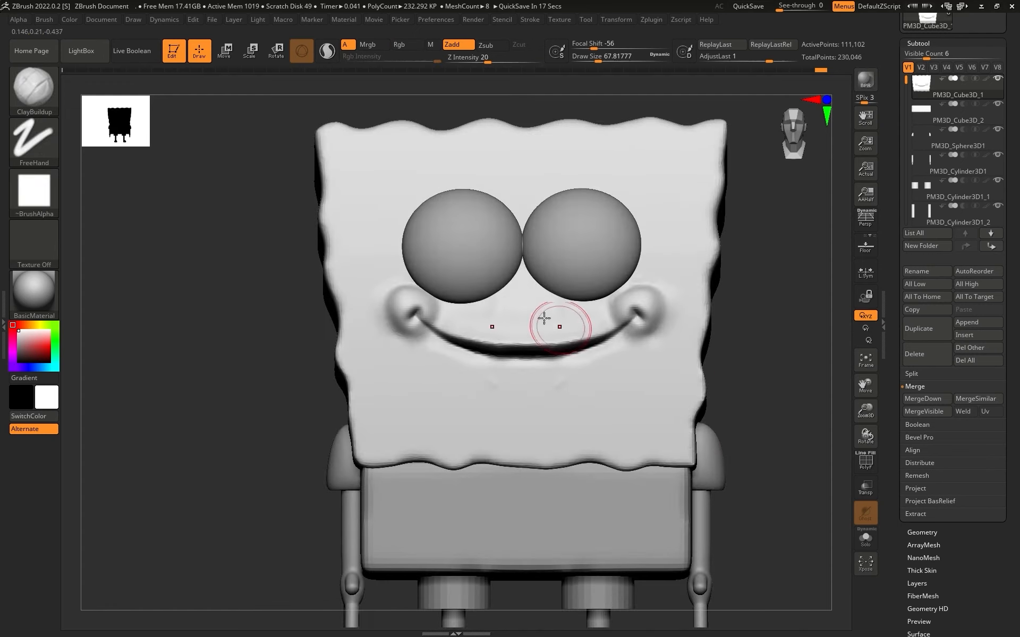
Build up and smooth the area above the smile with ClayBuildup at a draw size of about 97
key("s")
left_click_drag(495, 310, 500, 310)
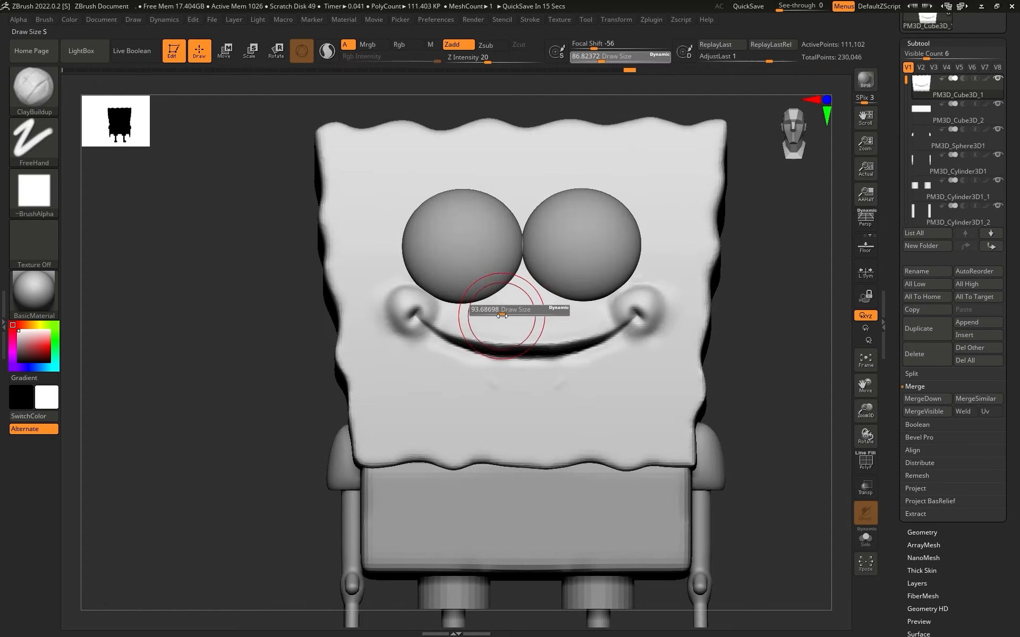
key("shift")
Set See-through to 48 and align the model in front view with the front reference drawing
right_click_drag(623, 293, 553, 359, "ctrl")
right_click_drag(794, 320, 779, 285, "alt")
mouse_move(779, 285)
right_mouse_down()
mouse_move(744, 312)
mouse_move(792, 310)
mouse_move(806, 456)
right_mouse_up()
right_click_drag(416, 301, 772, 362, "ctrl")
left_click_drag(789, 10, 802, 10)
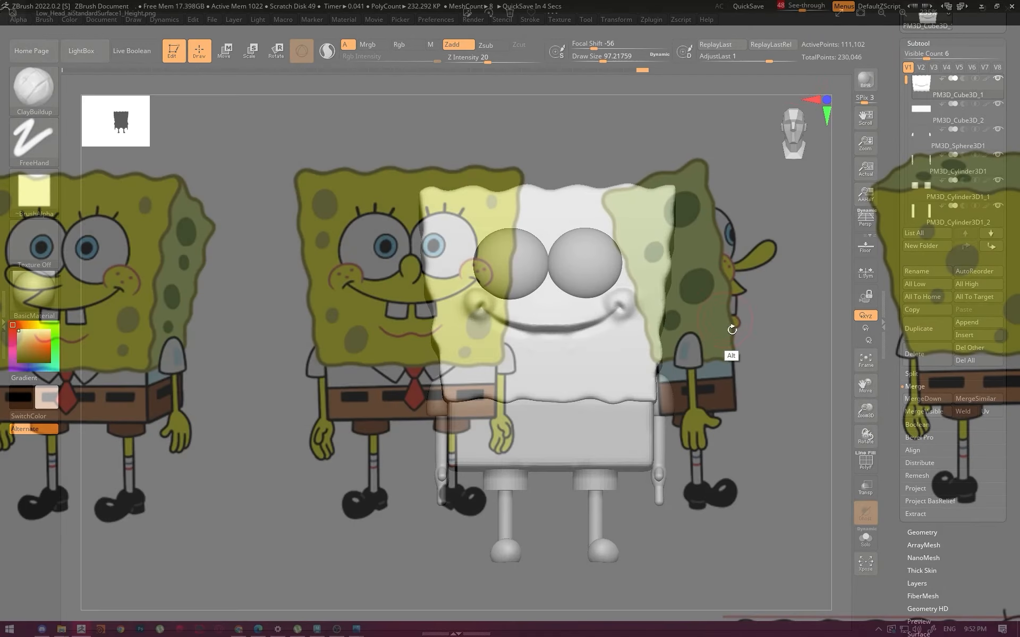
right_click_drag(727, 346, 641, 289, "alt")
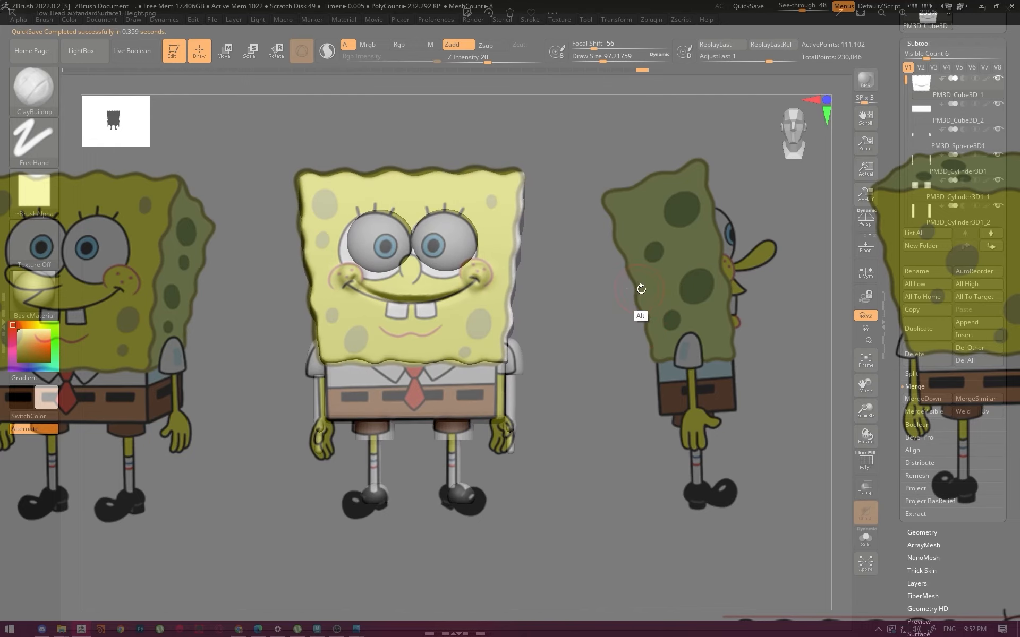
Nudge the cheeks toward the reference with the Move brush at a draw size of 112
key("b")
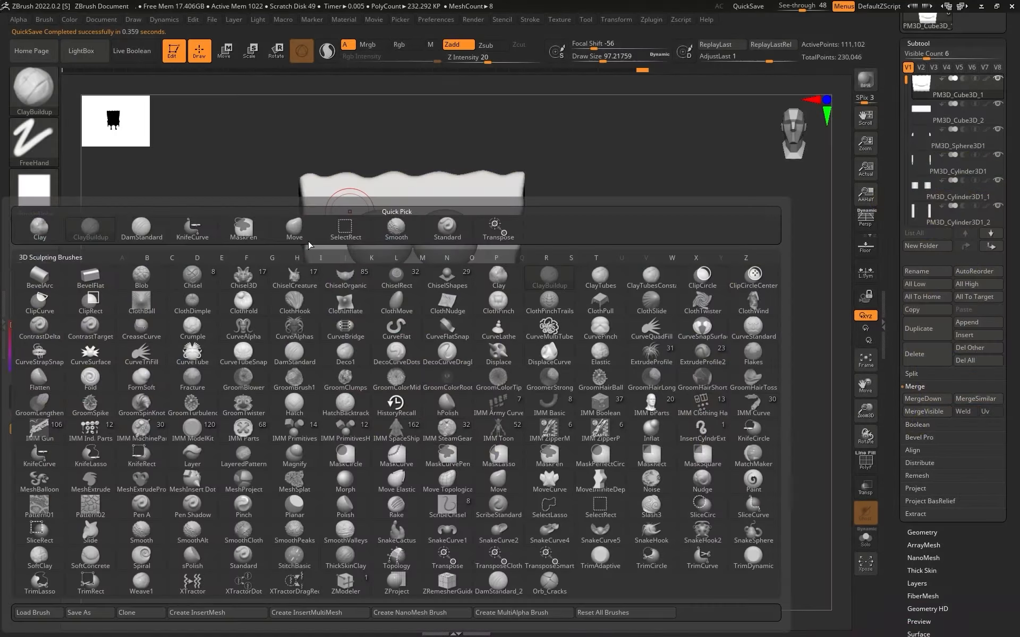
key("m")
key("v")
key("s")
left_click(335, 272)
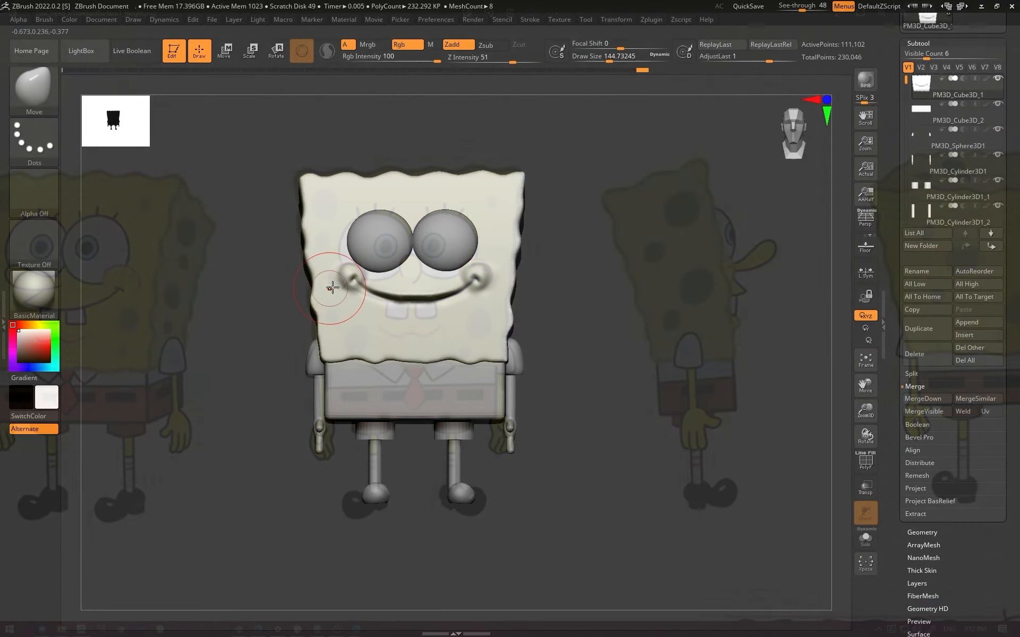
key("bracketleft")
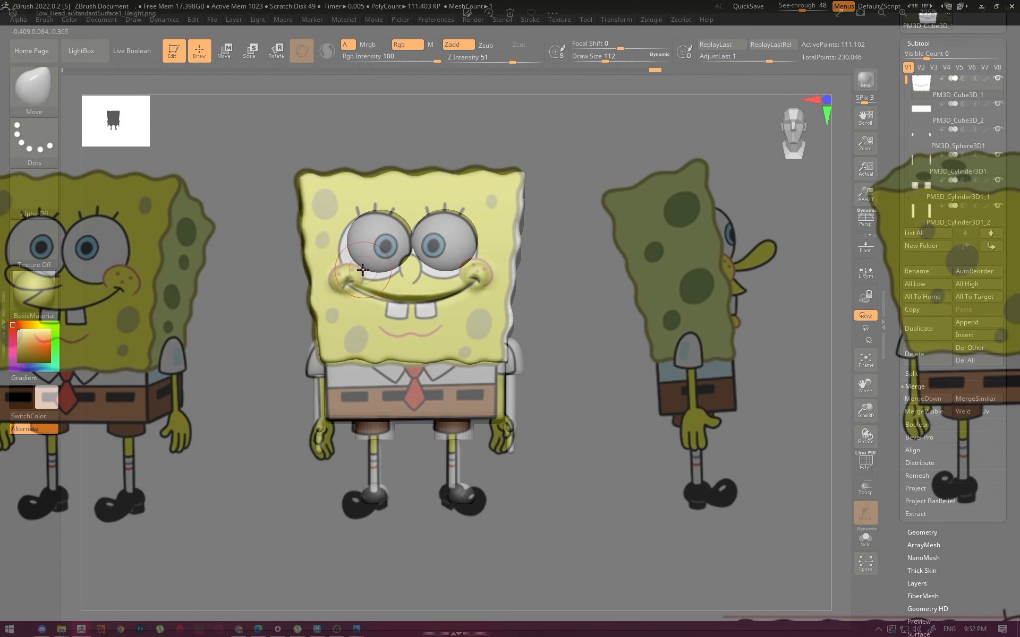
Set See-through to 26 and reshape the smile and cheeks to the reference with Move, reducing the draw size to about 128
mouse_move(802, 10)
left_mouse_down()
mouse_move(779, 9)
mouse_move(791, 10)
left_mouse_up()
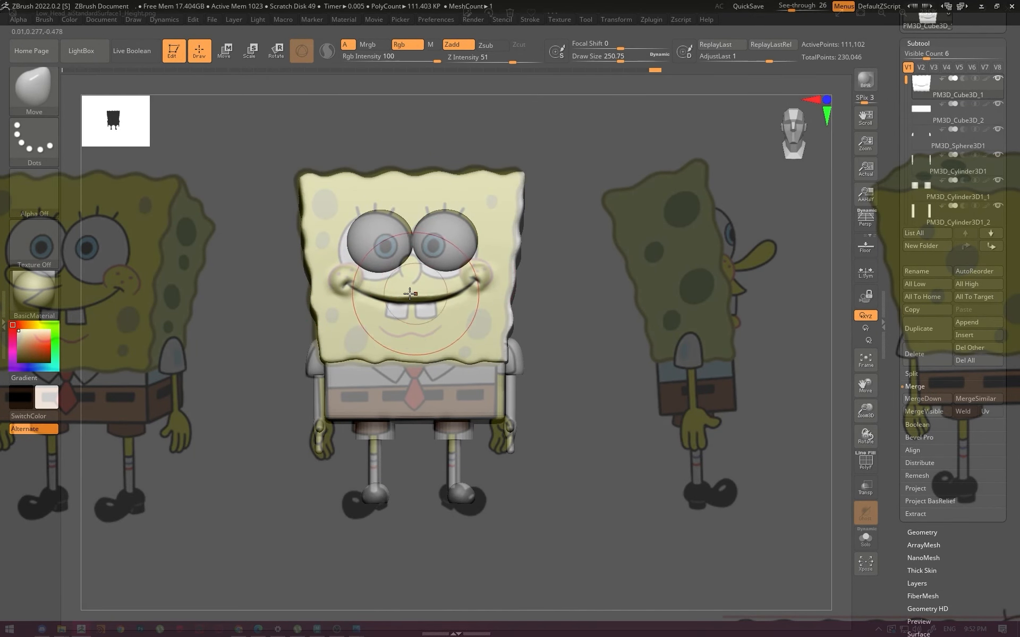
key("bracketleft")
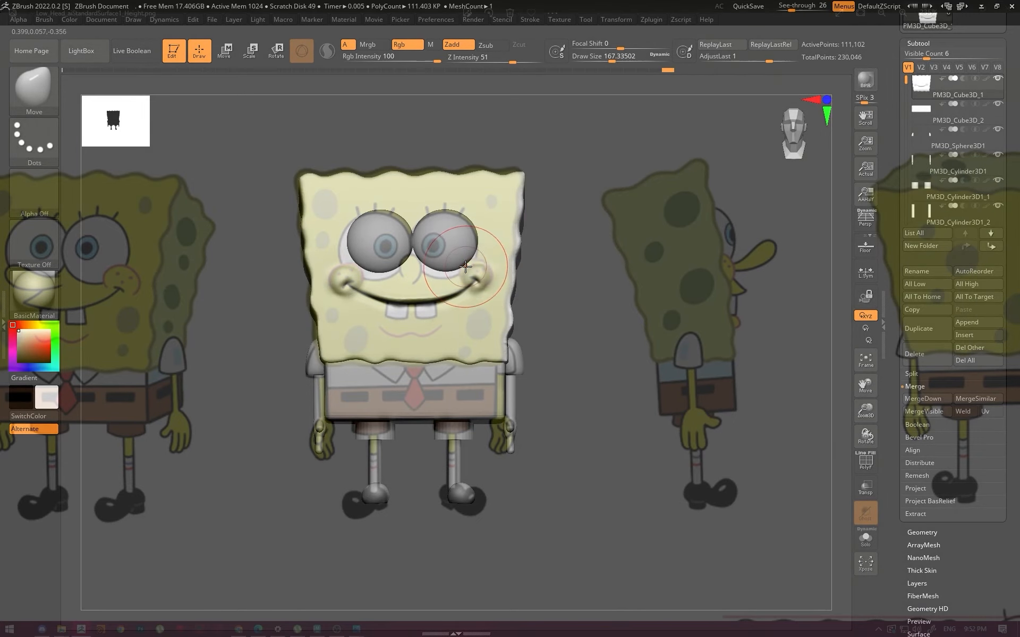
key("bracketleft")
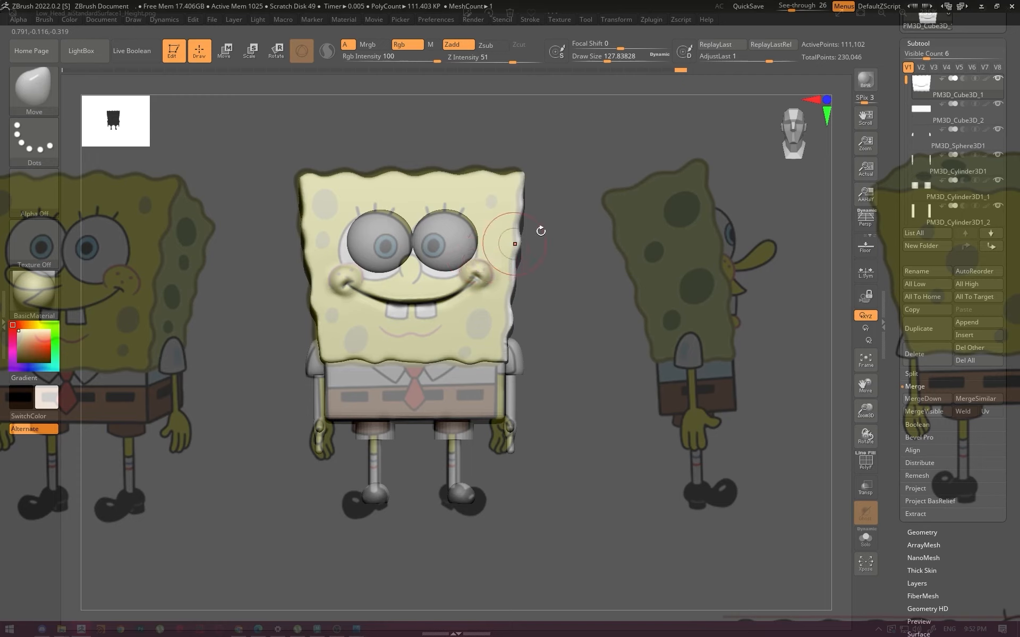
Reshape the smile, cheeks and lower face to the front reference with Move, varying the draw size between about 234 and 104
mouse_move(515, 244)
left_mouse_down()
mouse_move(567, 244)
mouse_move(583, 196)
mouse_move(579, 227)
mouse_move(585, 197)
mouse_move(590, 208)
mouse_move(542, 220)
left_mouse_up()
key("bracketright")
left_click_drag(362, 305, 364, 301)
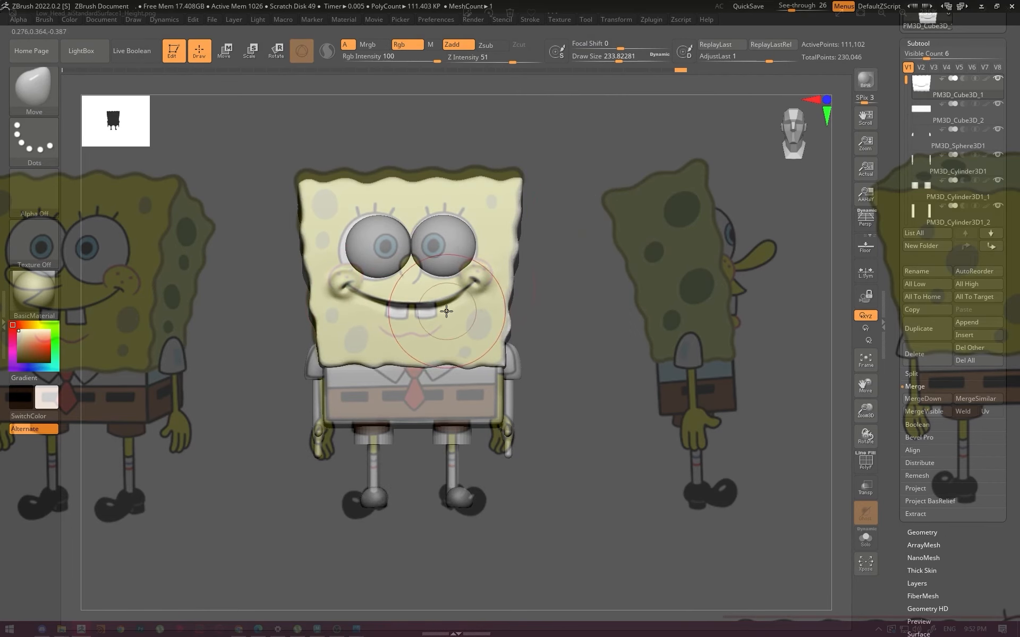
key("bracketleft")
mouse_move(477, 277)
left_mouse_down()
mouse_move(486, 257)
mouse_move(474, 302)
left_mouse_up()
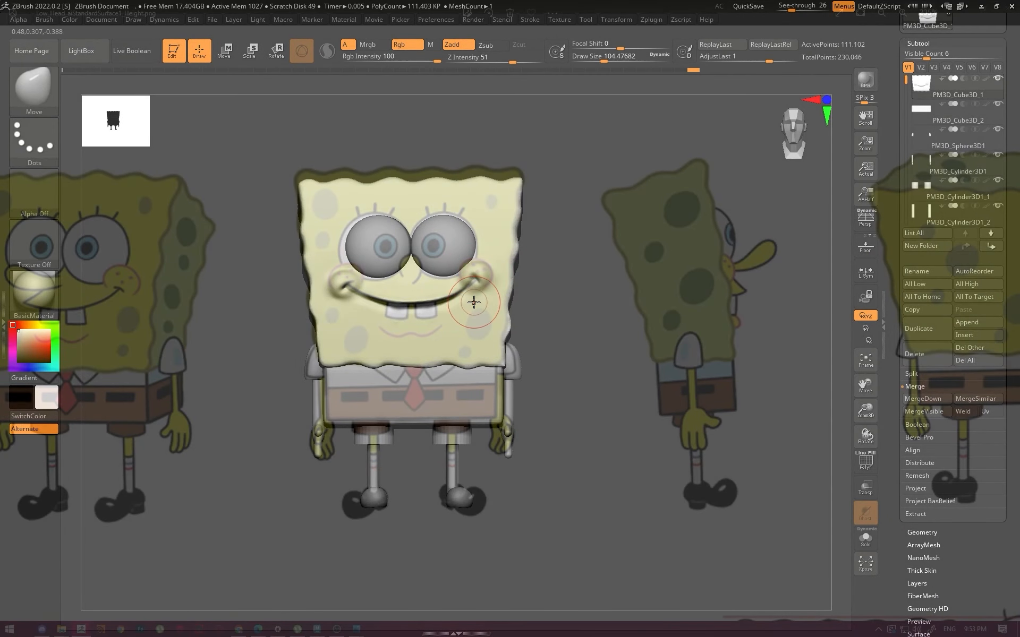
key("bracketright")
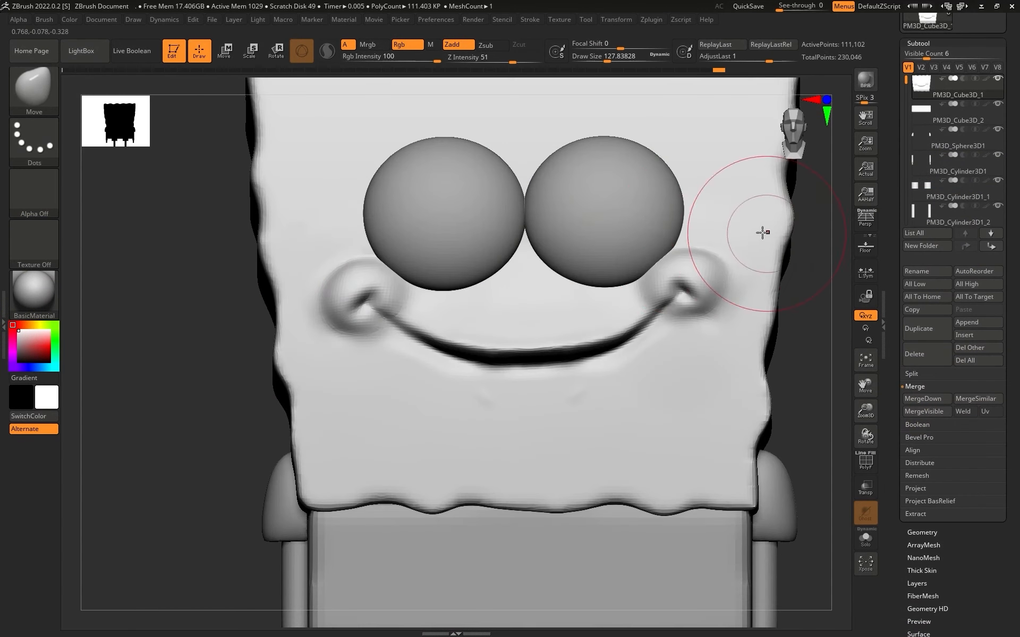
Carve creases around the outer edges of the cheeks with DamStandard at a draw size of about 59
key("b")
key("d")
key("s")
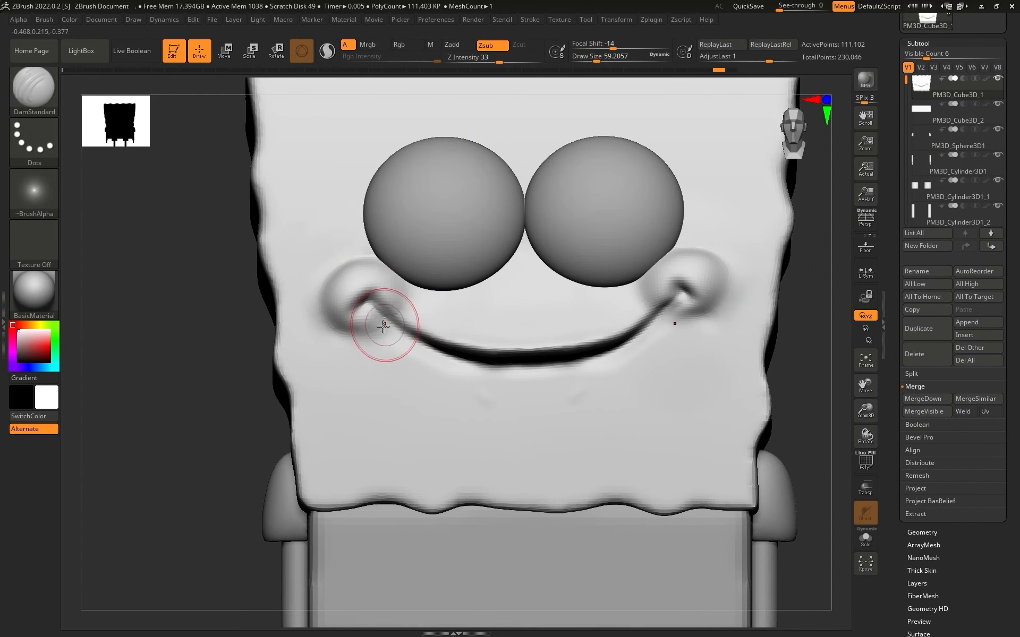
left_click_drag(368, 303, 362, 312)
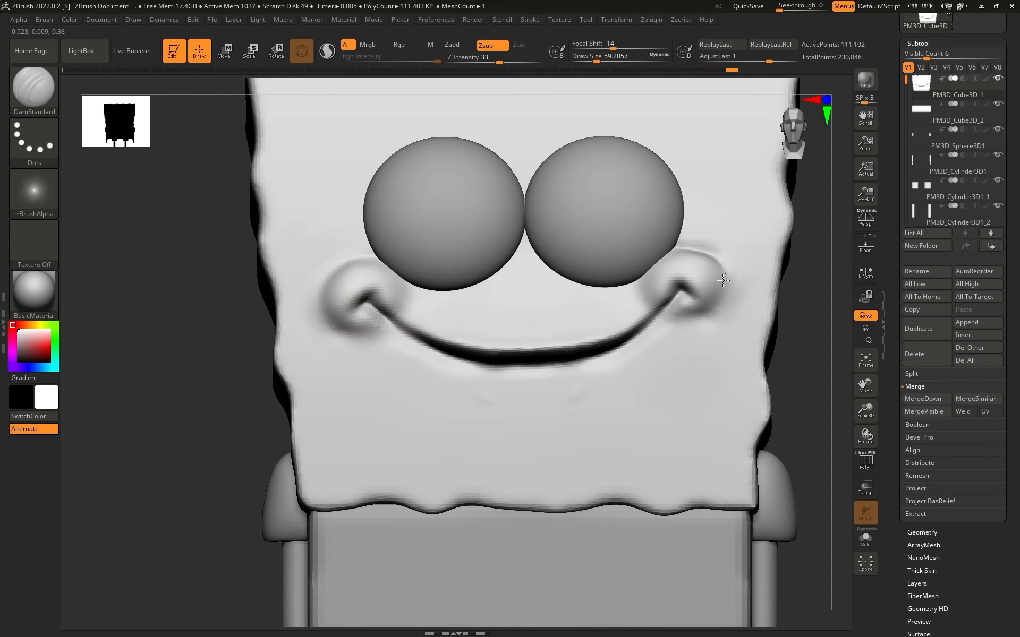
key("ctrl")
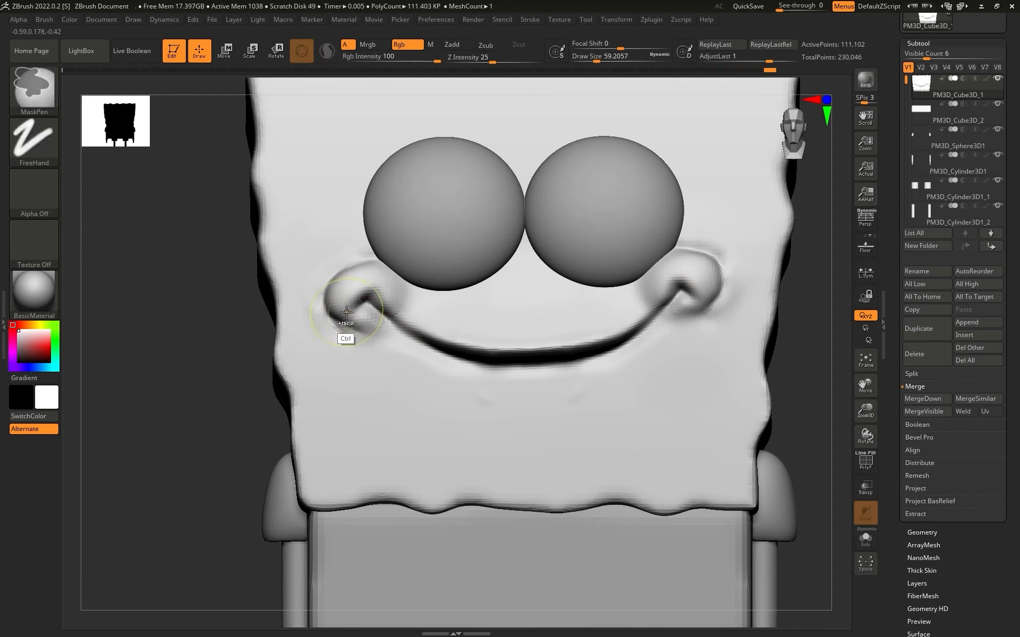
Build up and blend the surface around the cheeks with ClayBuildup at a draw size of about 90
mouse_move(323, 285)
right_mouse_down()
mouse_move(648, 266)
mouse_move(714, 246)
mouse_move(676, 220)
right_mouse_up()
key("b")
key("c")
key("b")
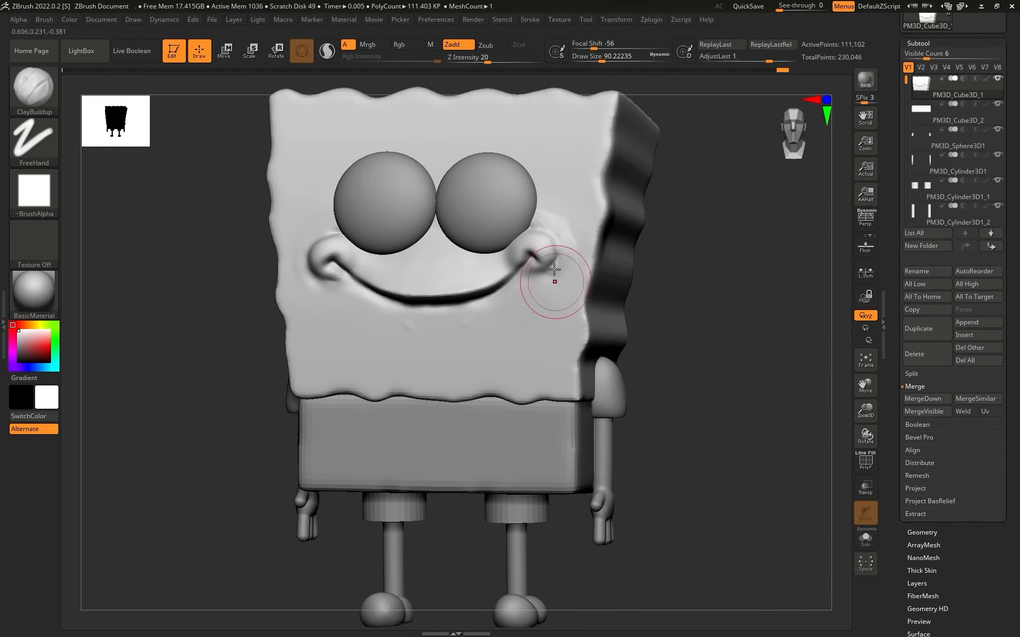
right_click_drag(553, 269, 326, 262, "shift")
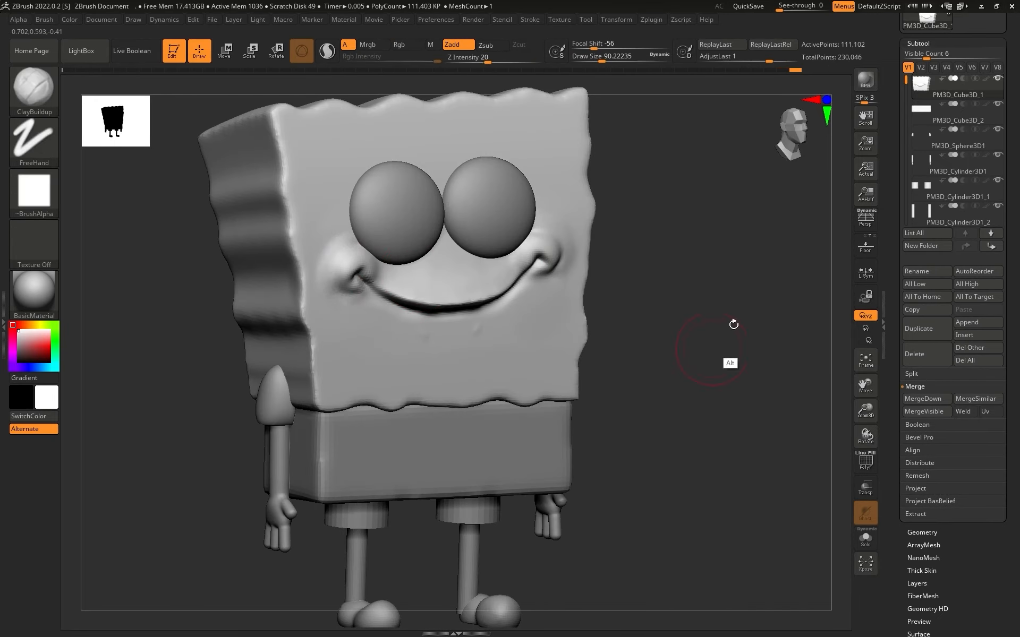
mouse_move(733, 326)
right_mouse_down("shift")
mouse_move(612, 246)
mouse_move(733, 208)
right_mouse_up("shift")
Set See-through to 51, align the model with the front reference and nudge the cheeks with Move at a draw size of about 177
left_click(803, 8)
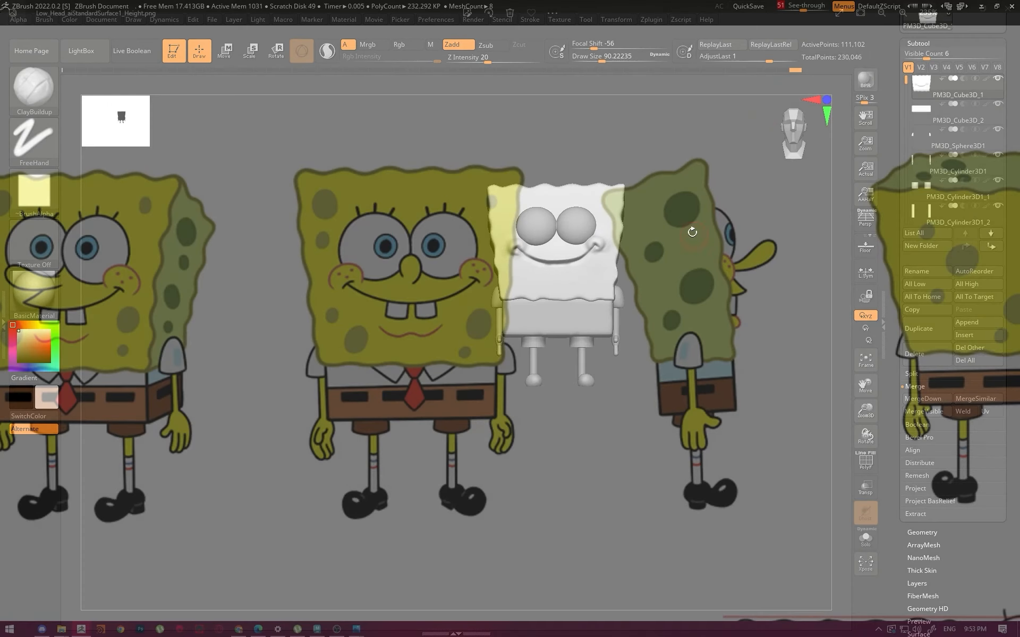
mouse_move(726, 303)
right_mouse_down("ctrl")
mouse_move(709, 313)
mouse_move(689, 290)
mouse_move(687, 312)
mouse_move(608, 267)
mouse_move(565, 278)
right_mouse_up("ctrl")
key("b")
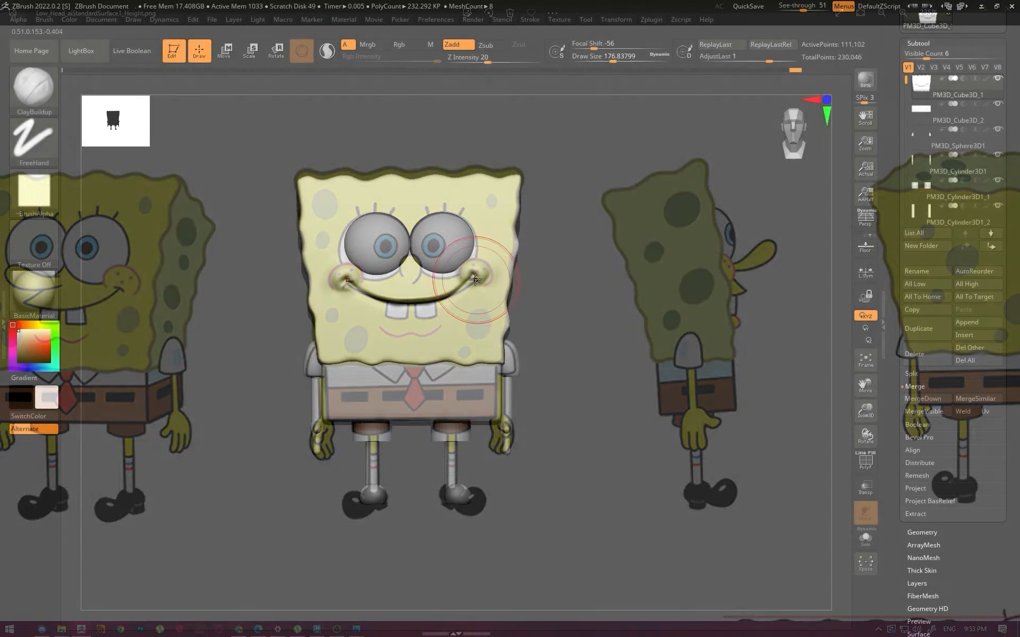
key("m")
key("v")
left_click_drag(470, 276, 474, 255)
key("[")
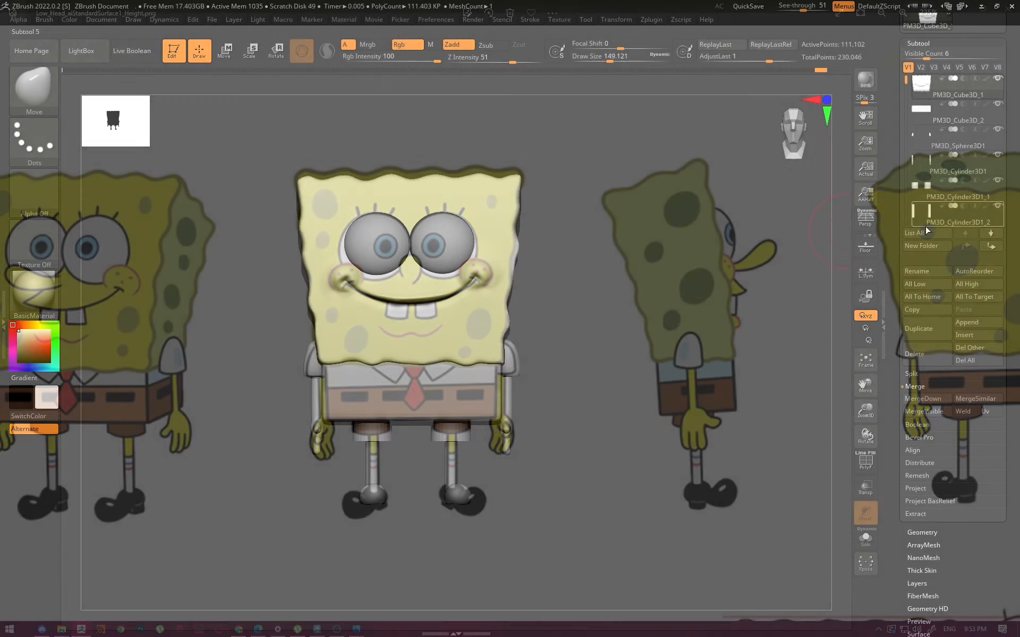
Select the eye spheres and fit them to the reference eyes
left_click(442, 234, "alt")
key("w")
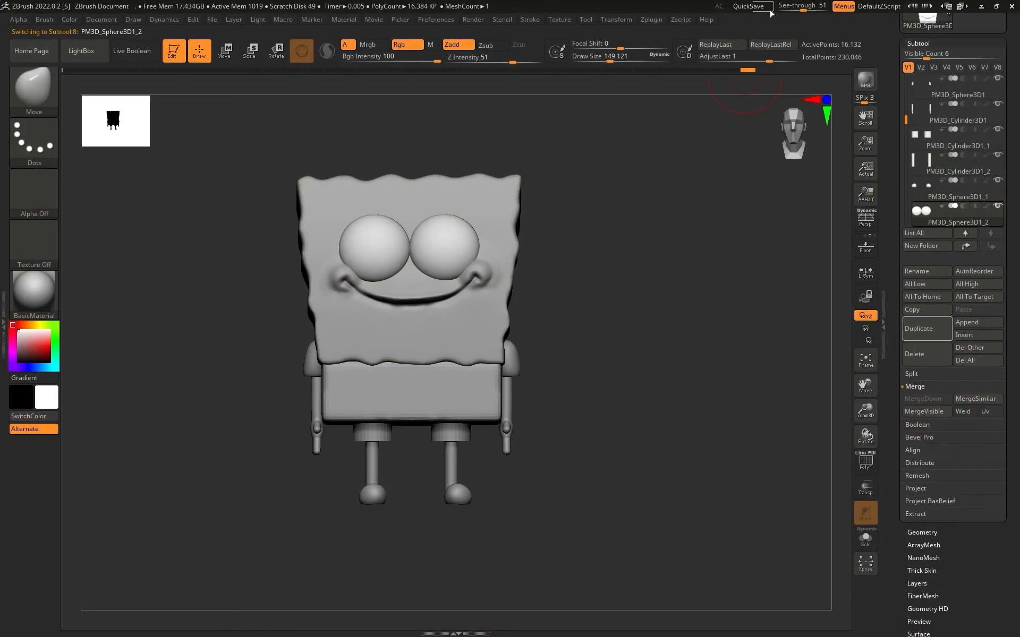
left_click_drag(667, 239, 580, 238)
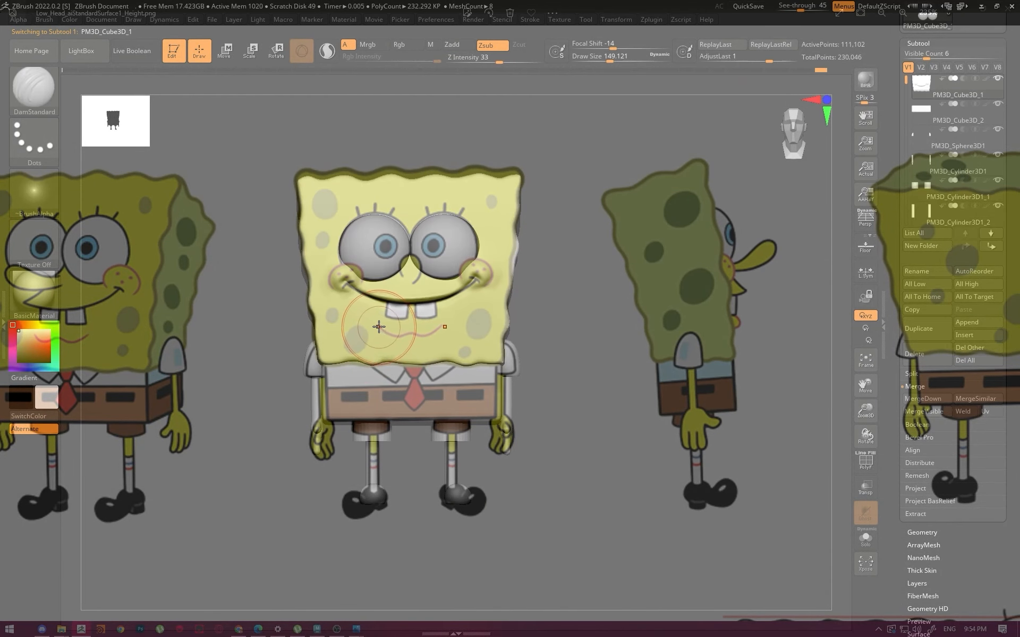
Raise a lip ridge on the head below the smile with DamStandard at about 149, and build it up with ClayBuildup at about 97, smoothing it
left_click_drag(384, 332, 404, 337, "alt")
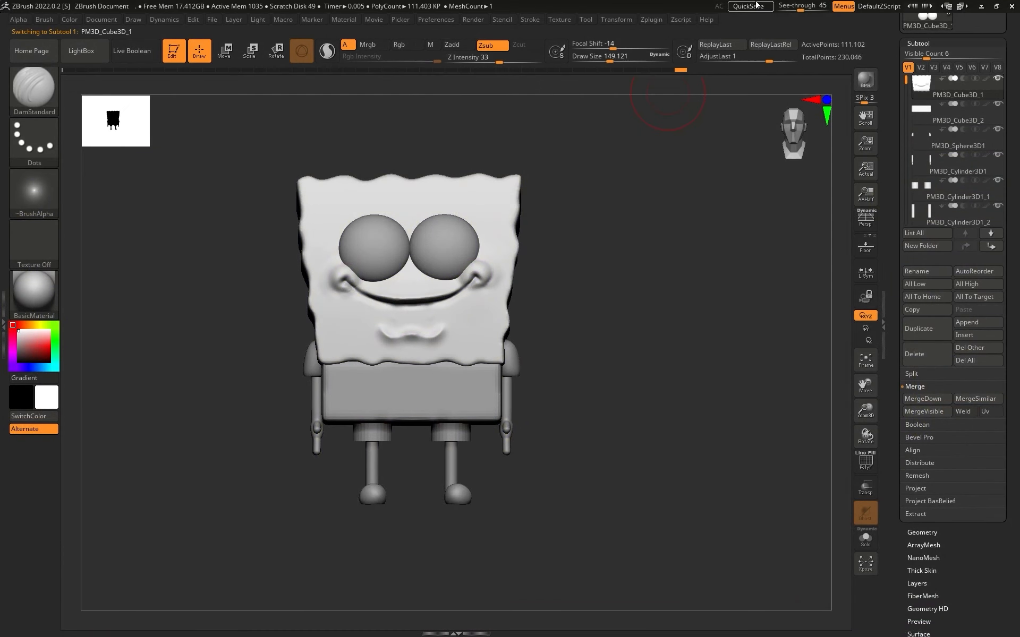
left_click_drag(799, 5, 779, 6)
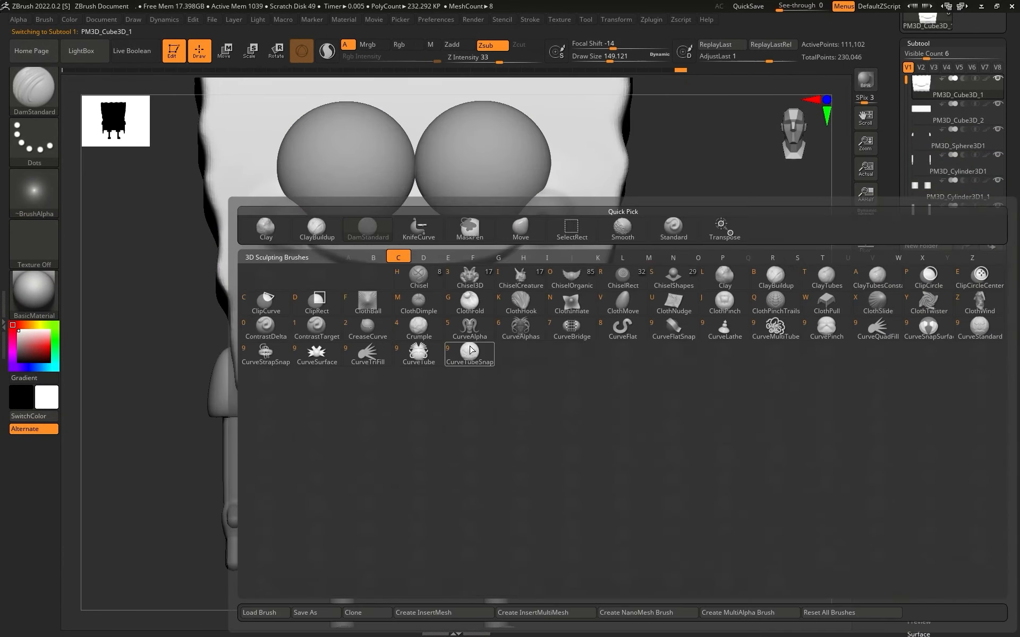
left_click(387, 328)
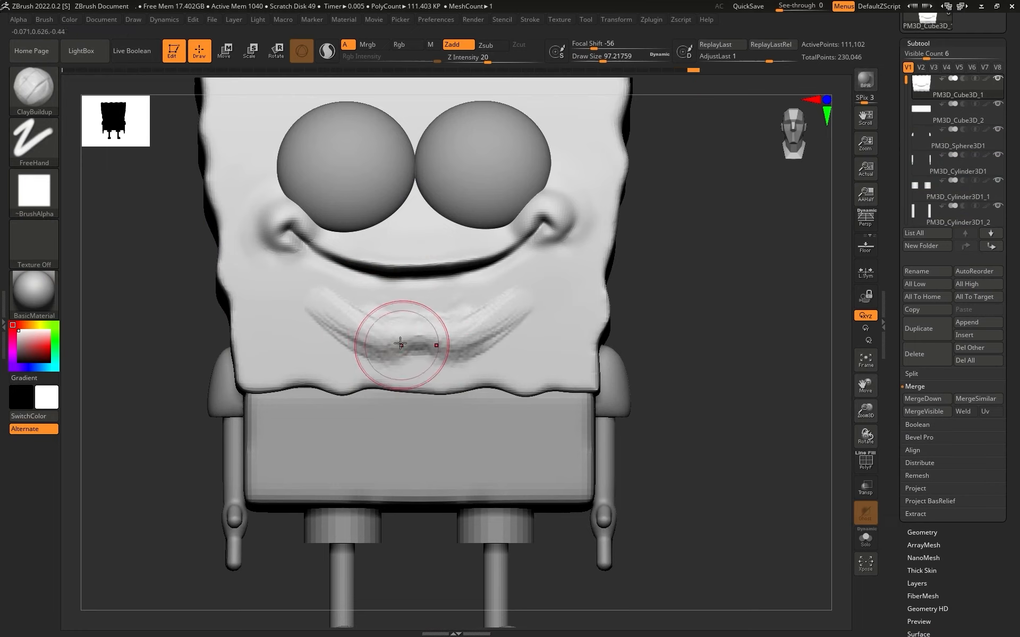
key("shift")
left_click_drag(510, 321, 335, 336, "shift")
left_click_drag(735, 334, 696, 205, "alt")
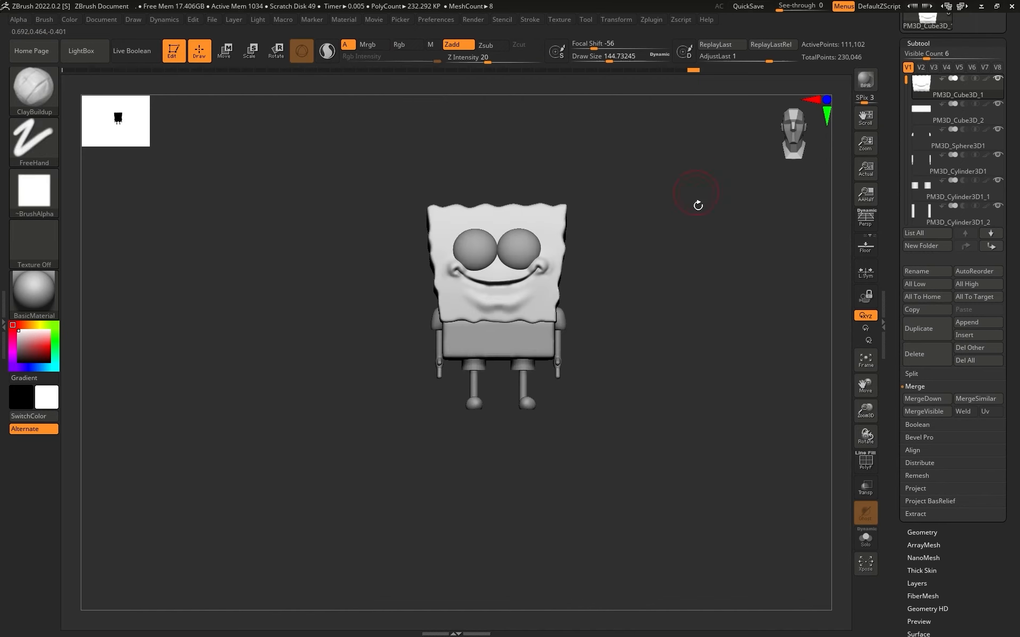
Define the crease beneath the chin ridge with DamStandard at a draw size of about 145 and smooth it
mouse_move(710, 243)
left_mouse_down()
mouse_move(678, 243)
mouse_move(749, 368)
mouse_move(717, 285)
left_mouse_up()
key("b")
key("d")
key("s")
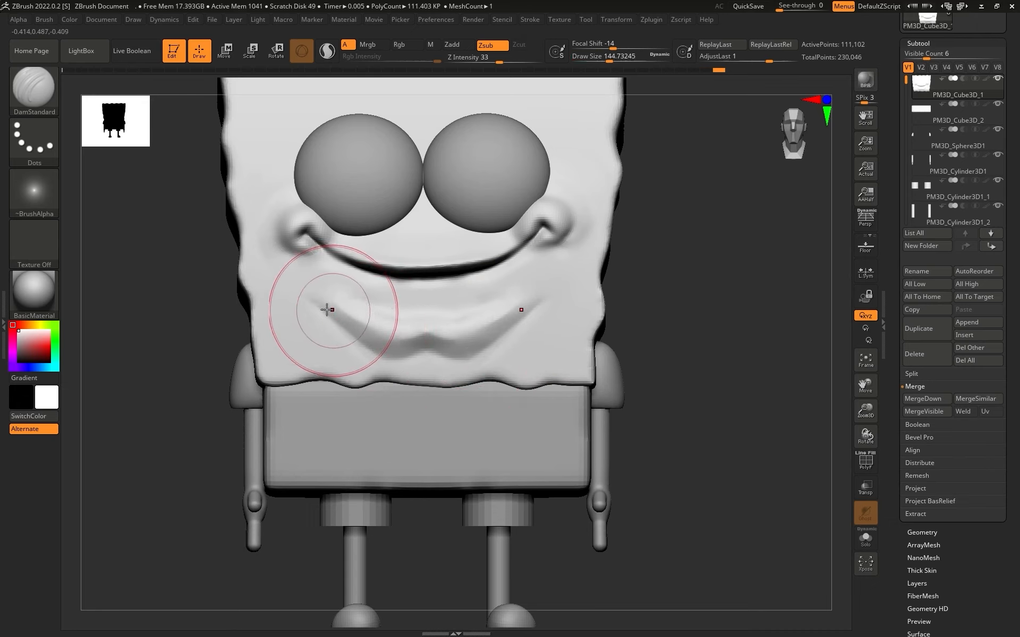
left_click_drag(328, 310, 411, 333, "shift")
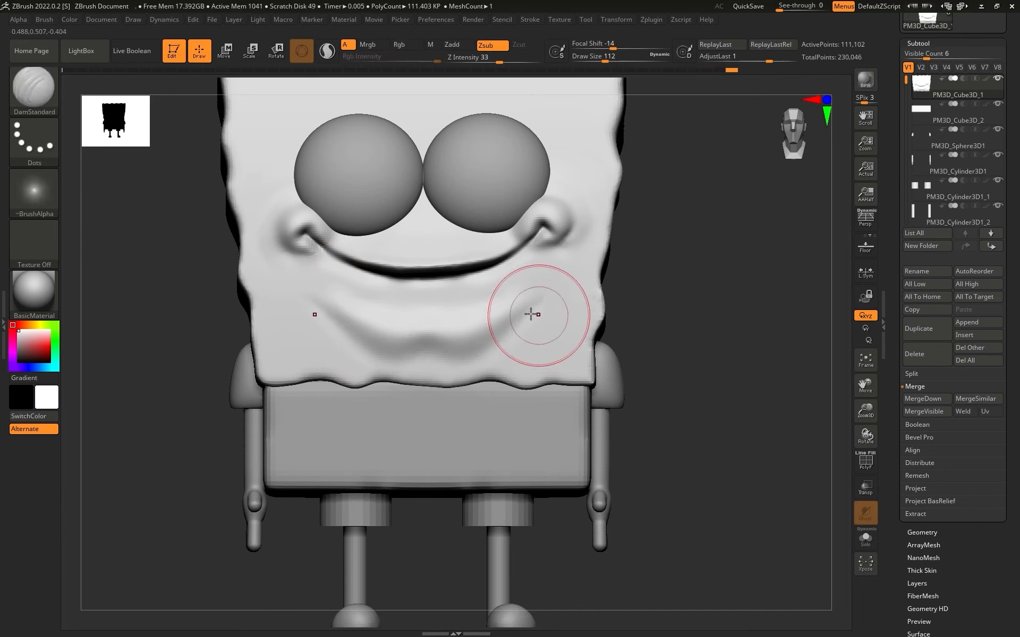
Add volume to the centre of the lip with ClayBuildup at draw sizes 112 and about 77, sharpen its crease with DamStandard, and smooth it
key("b")
key("c")
key("b")
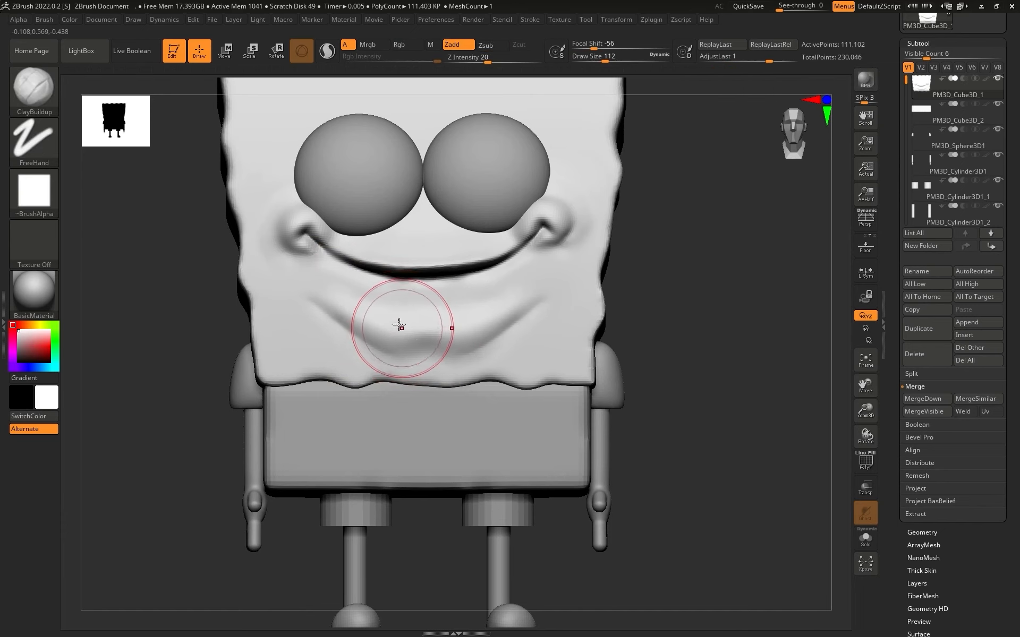
key("b")
key("d")
key("s")
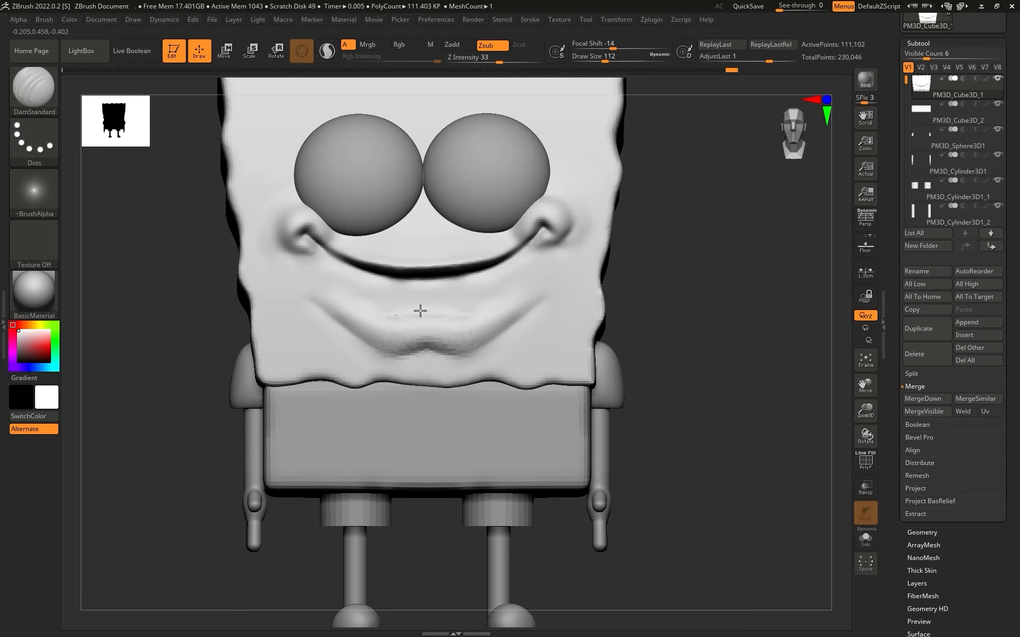
key("[")
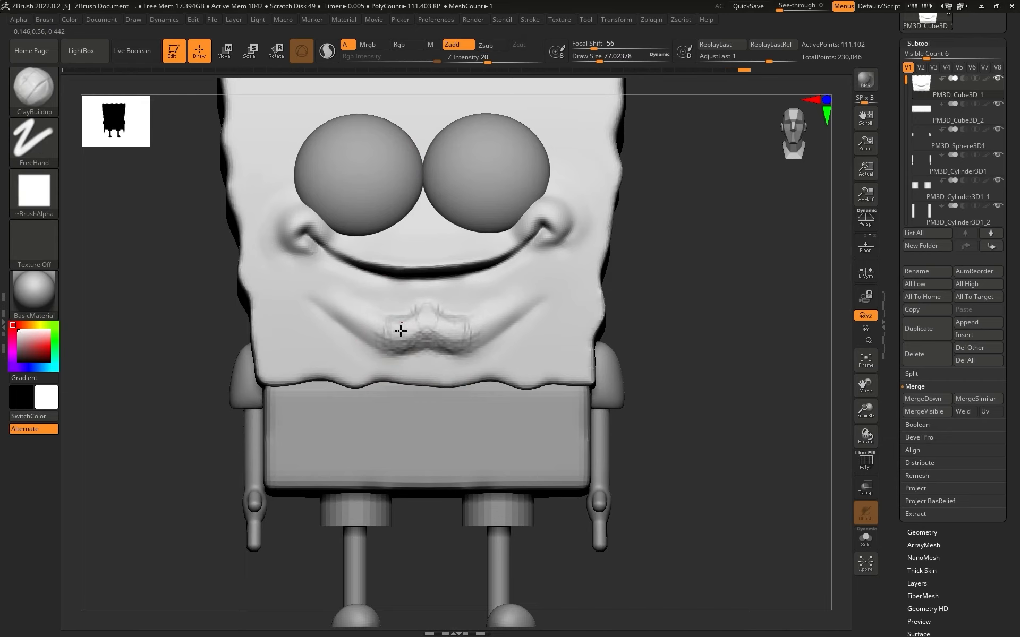
left_click_drag(467, 324, 421, 313, "shift")
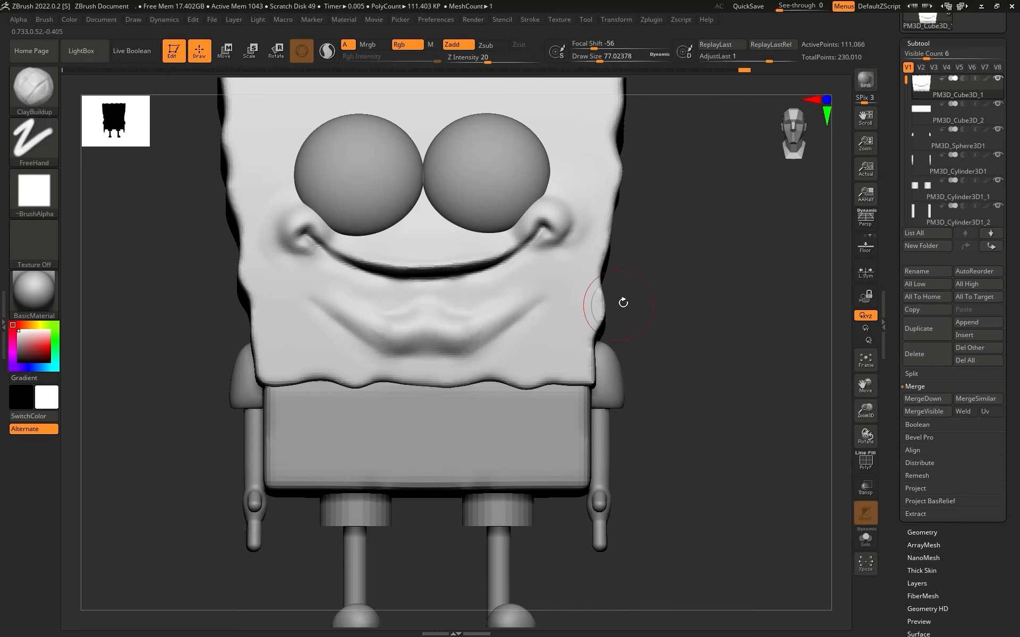
Refine and smooth the chin and lip volume from both three-quarter sides with ClayBuildup, raising the draw size to about 87
left_click_drag(623, 303, 521, 301)
key("shift")
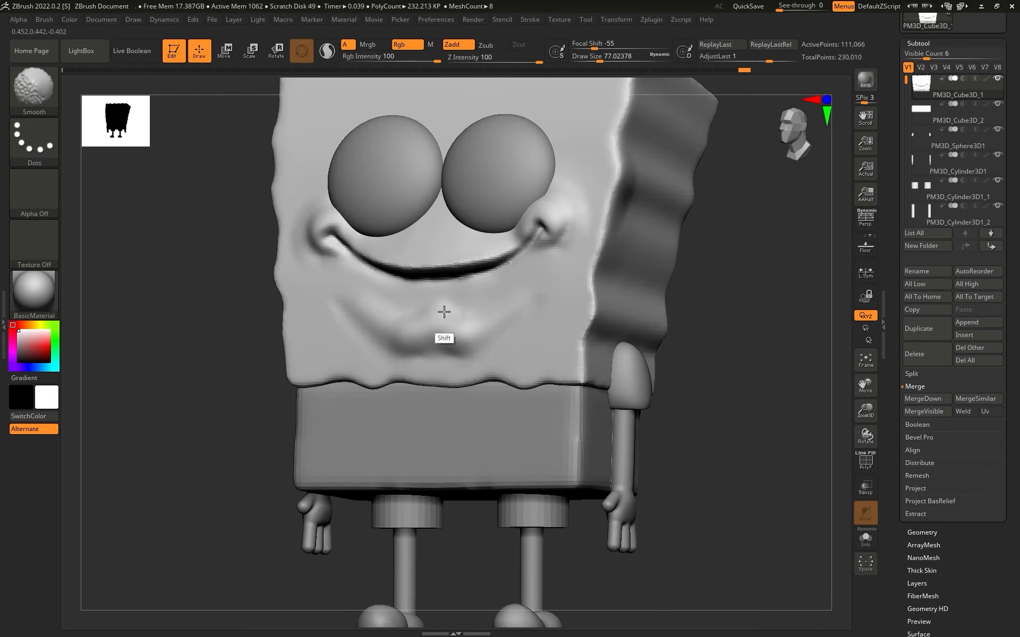
left_click_drag(758, 282, 780, 255, "shift")
mouse_move(781, 255)
left_mouse_down("alt")
mouse_move(744, 102)
mouse_move(705, 230)
mouse_move(706, 403)
left_mouse_up("alt")
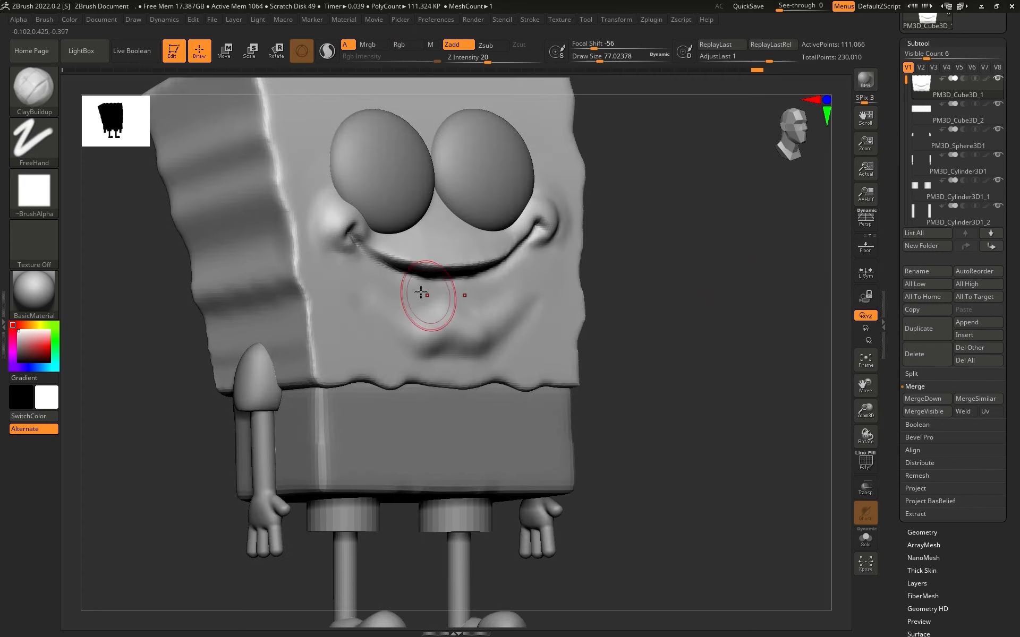
key("shift")
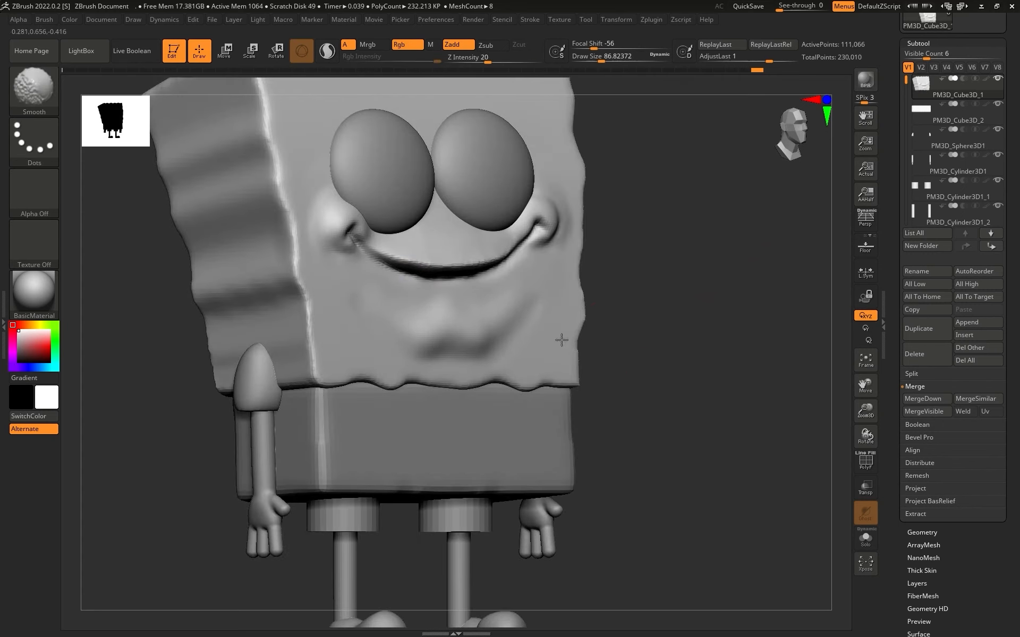
left_click_drag(658, 324, 698, 303, "alt")
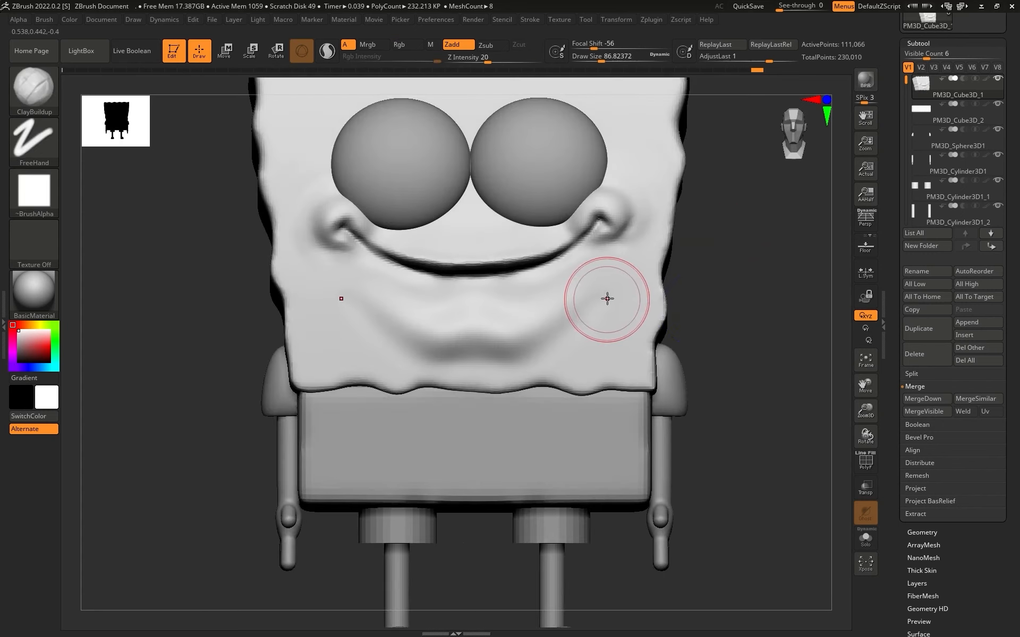
Carve the creases running from the lip toward the cheeks with DamStandard at a draw size of about 87, undoing the first stroke
left_click_drag(744, 245, 724, 276, "alt")
key("b")
key("d")
key("s")
mouse_move(348, 334)
left_mouse_down()
mouse_move(467, 369)
mouse_move(452, 379)
left_mouse_up()
key("ctrl+z")
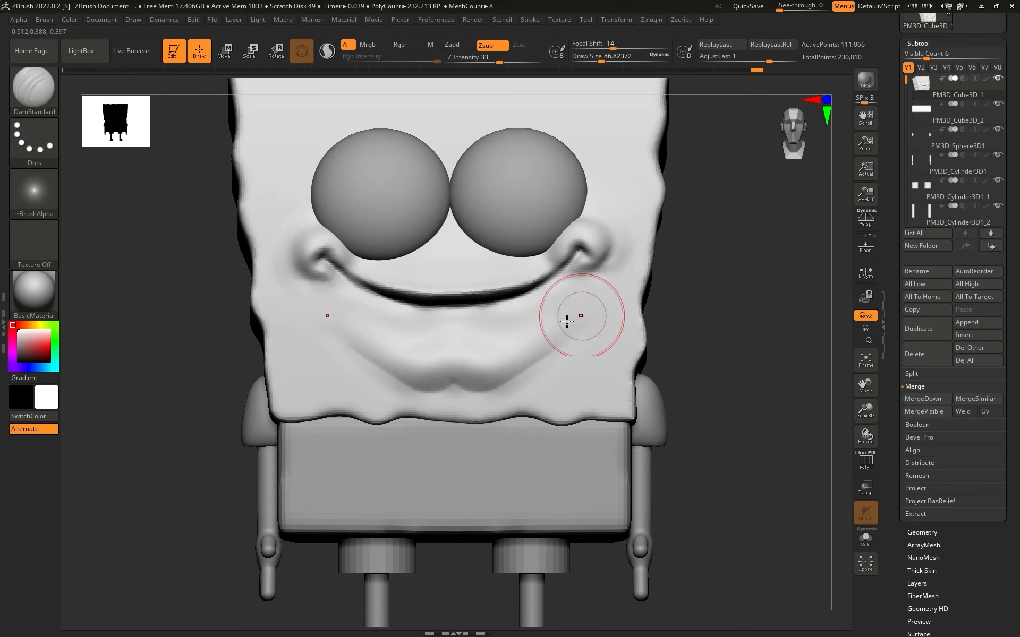
mouse_move(561, 315)
left_mouse_down()
mouse_move(483, 359)
mouse_move(509, 335)
left_mouse_up()
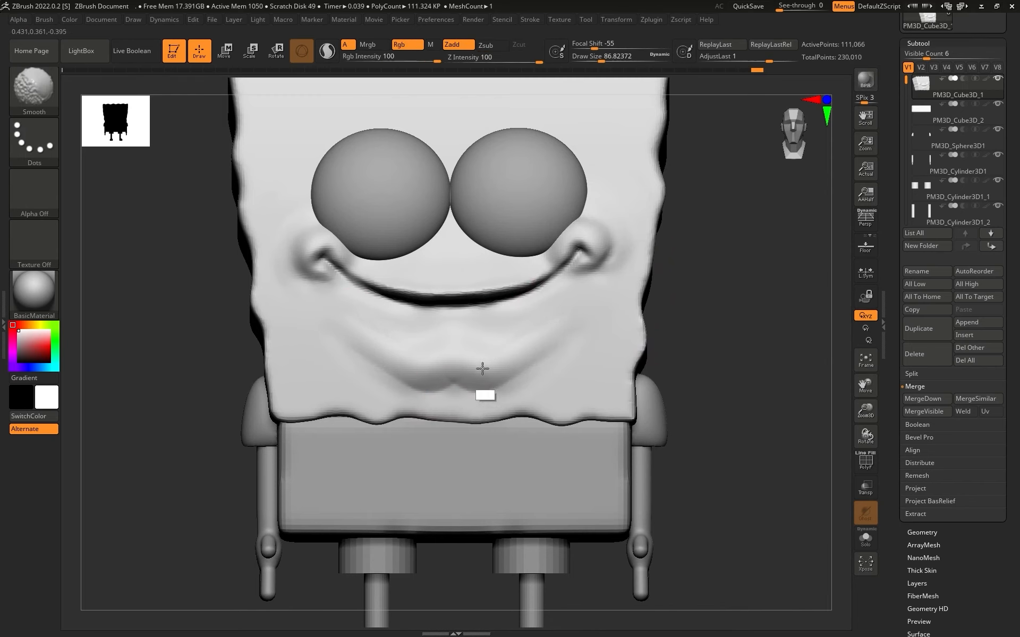
Append a Cube3D_1 mesh as a new subtool and make it the active one
mouse_move(733, 291)
left_mouse_down("alt")
mouse_move(712, 127)
mouse_move(707, 207)
mouse_move(717, 239)
left_mouse_up("alt")
left_click_drag(717, 239, 728, 363, "alt")
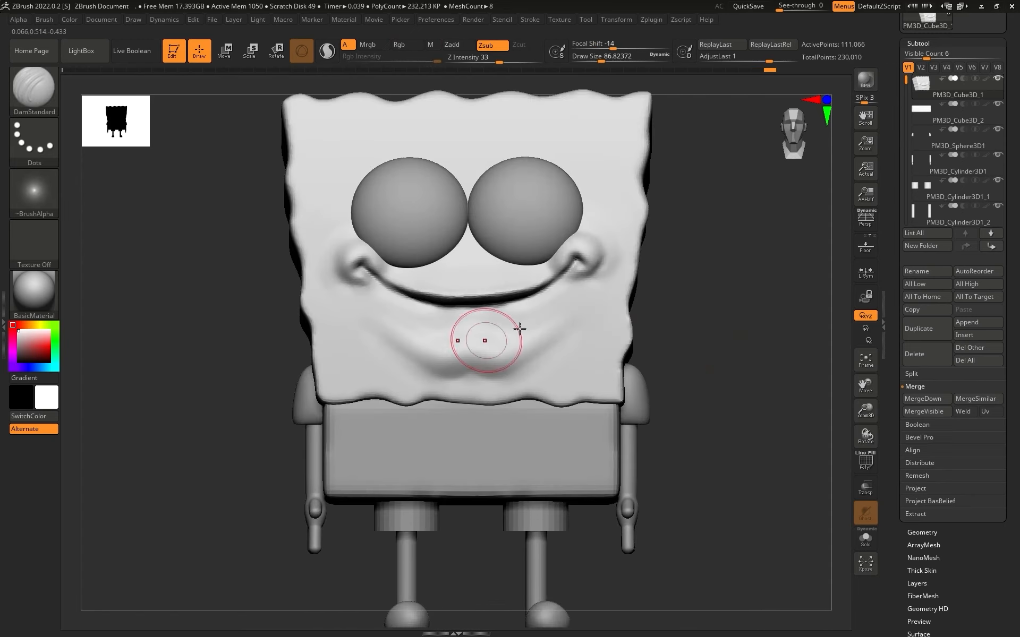
left_click(981, 323)
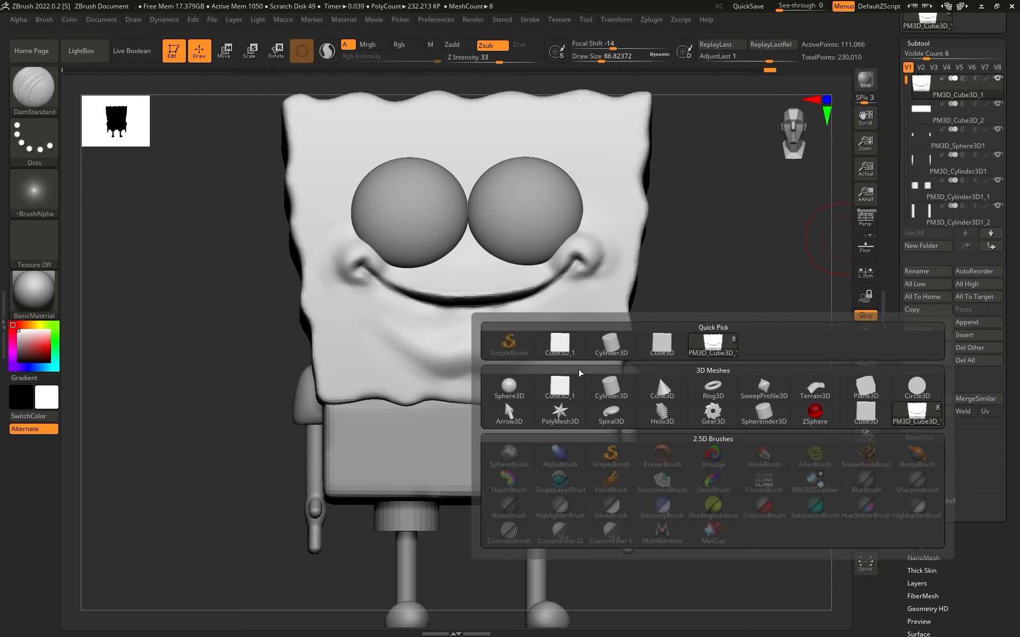
left_click(567, 346)
left_click_drag(700, 322, 706, 275, "alt")
left_click(579, 307, "alt")
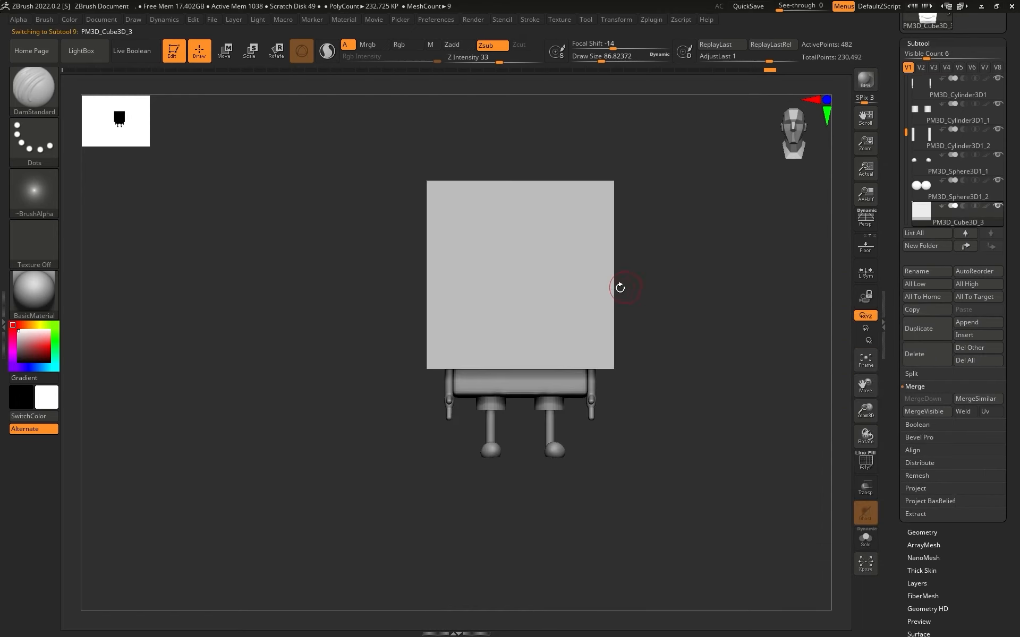
Scale the new cube down to a tooth-sized block and place it under the smile at the front of the face
key("w")
left_click_drag(519, 275, 417, 298)
left_click_drag(685, 297, 844, 322, "alt")
left_click_drag(563, 318, 710, 450)
left_click_drag(678, 415, 676, 418)
left_click_drag(764, 382, 691, 320, "shift")
left_click_drag(276, 436, 71, 419, "alt")
Set See-through to 51, align the model with the front reference and shape the tooth with Move at draw sizes of about 108 and 145
left_click_drag(782, 8, 811, 8)
left_click_drag(765, 340, 692, 270, "alt")
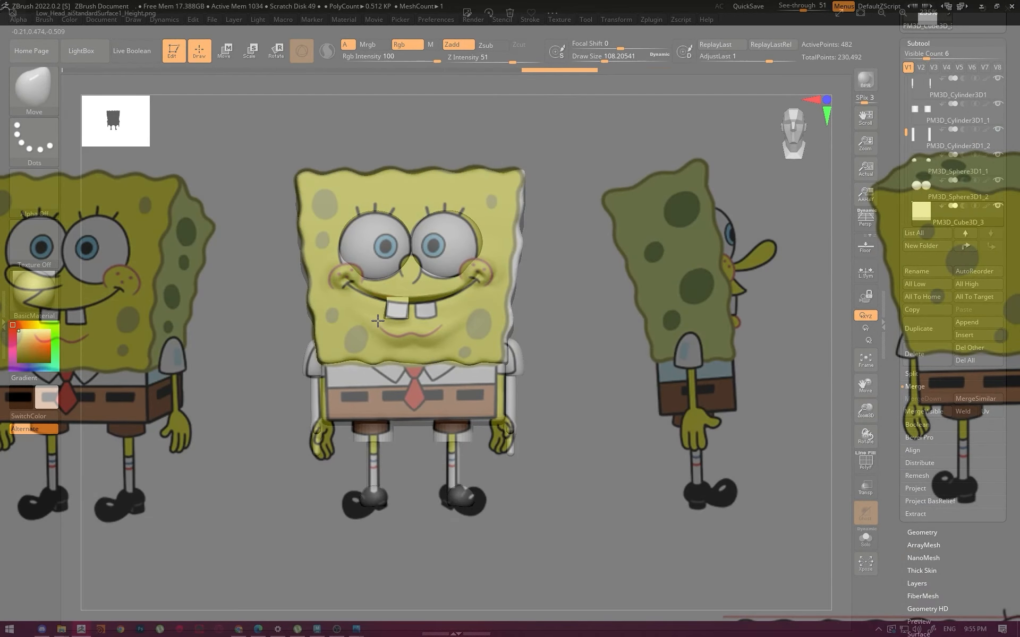
left_click_drag(378, 321, 382, 321)
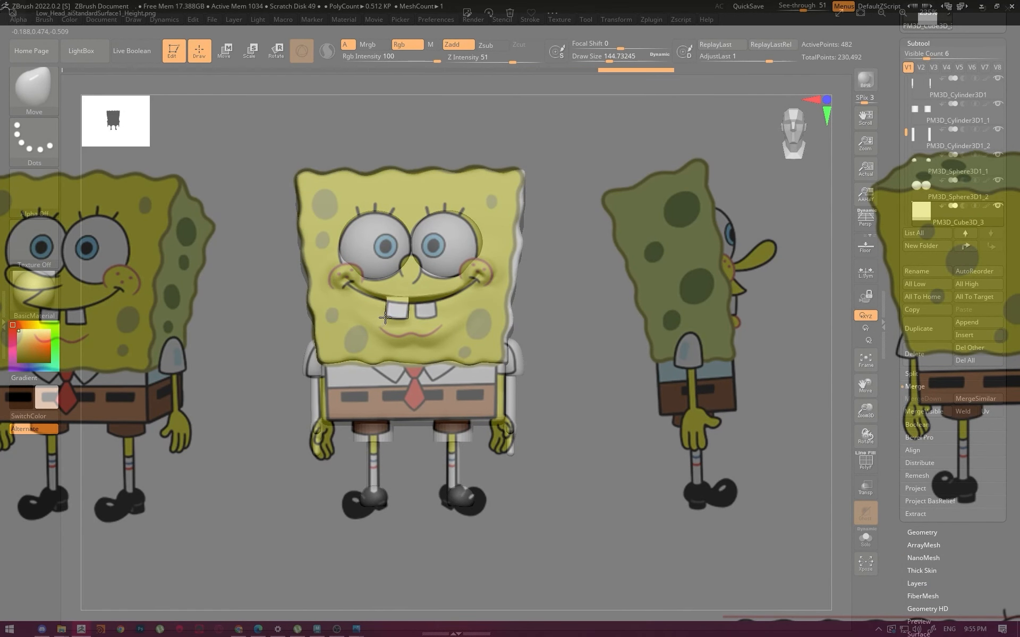
left_click_drag(403, 321, 399, 314)
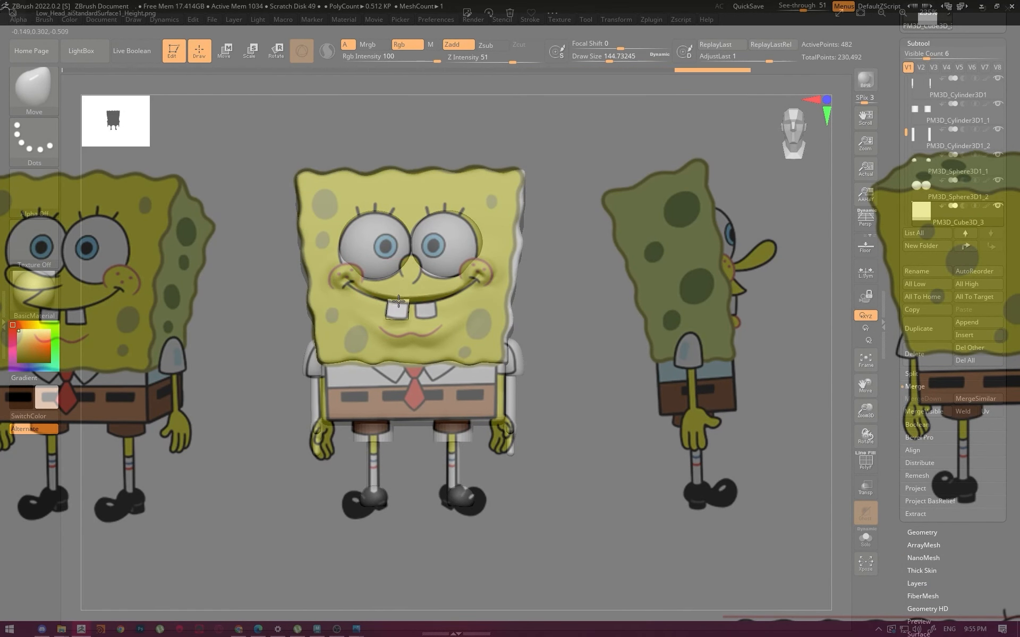
Move the tooth back against the face in side view and refine its lower edge with Move to match the front reference
left_click_drag(594, 257, 653, 258, "shift")
key("w")
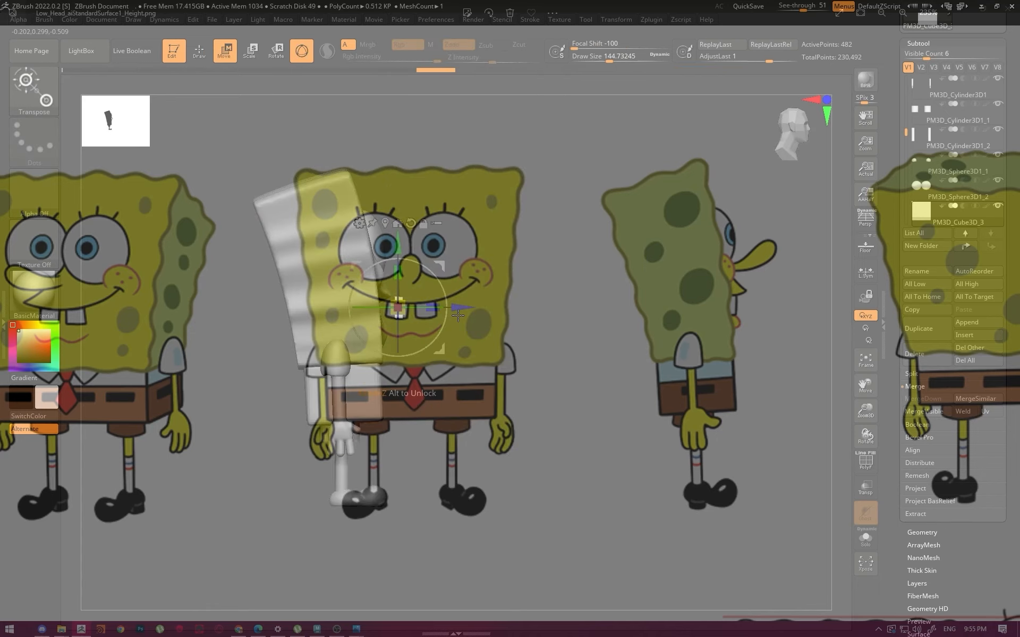
left_click_drag(464, 306, 452, 304)
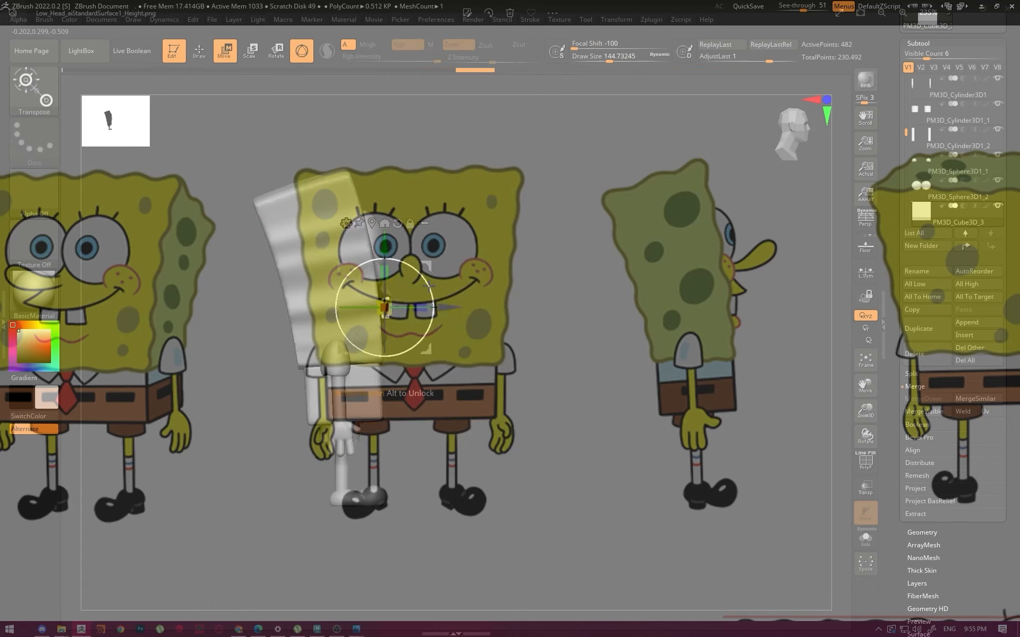
key("q")
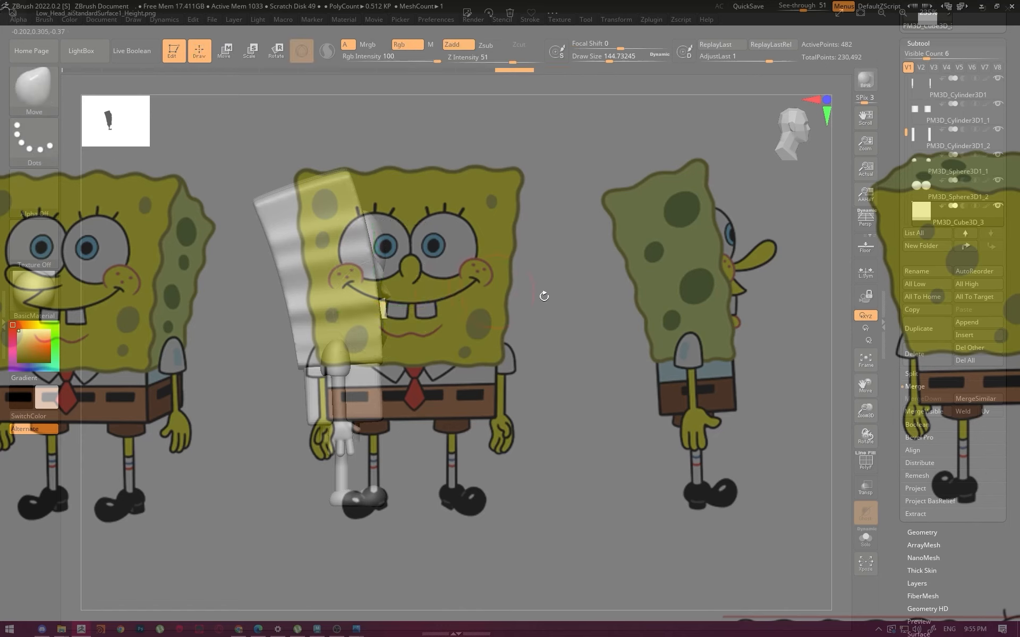
left_click_drag(545, 294, 639, 278, "shift")
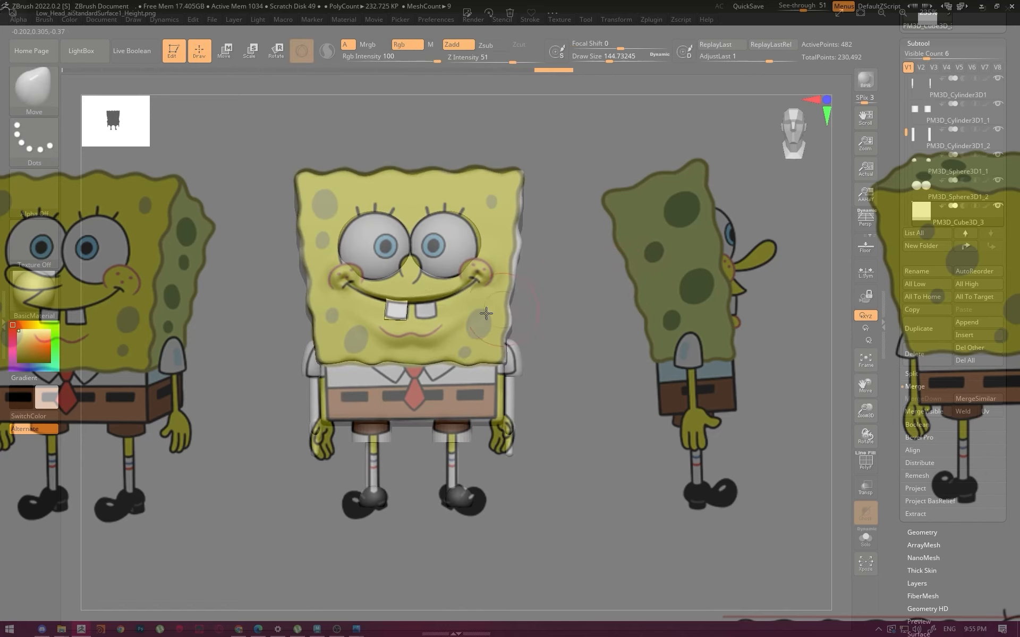
left_click_drag(407, 319, 386, 319)
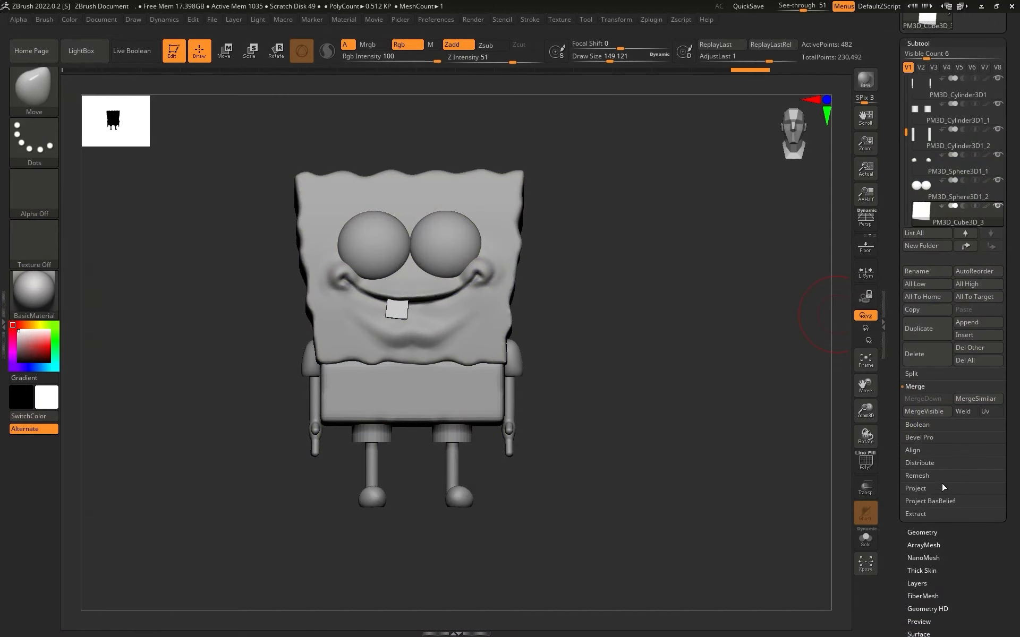
DynaMesh the tooth at resolution 128 and refine its outline against the front reference with Move at a draw size of 112
left_click(923, 531)
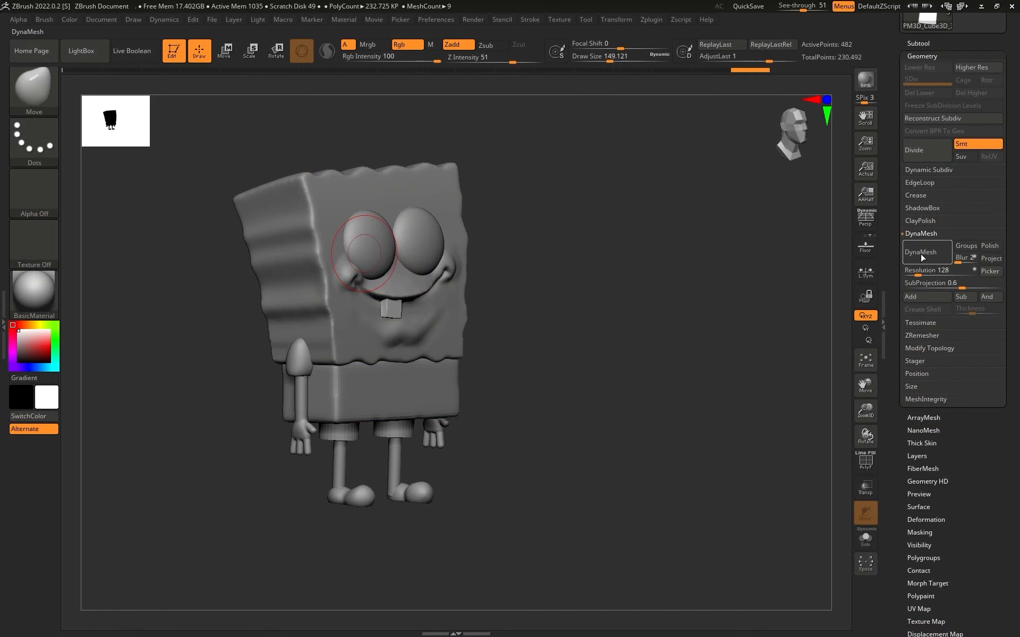
left_click(920, 253)
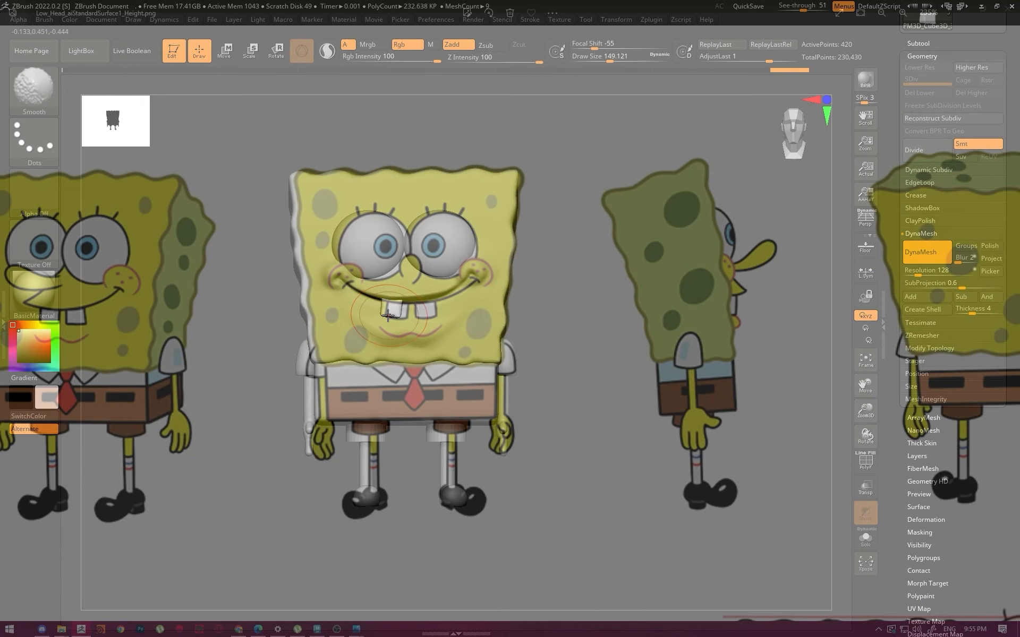
left_click_drag(589, 292, 595, 294, "alt")
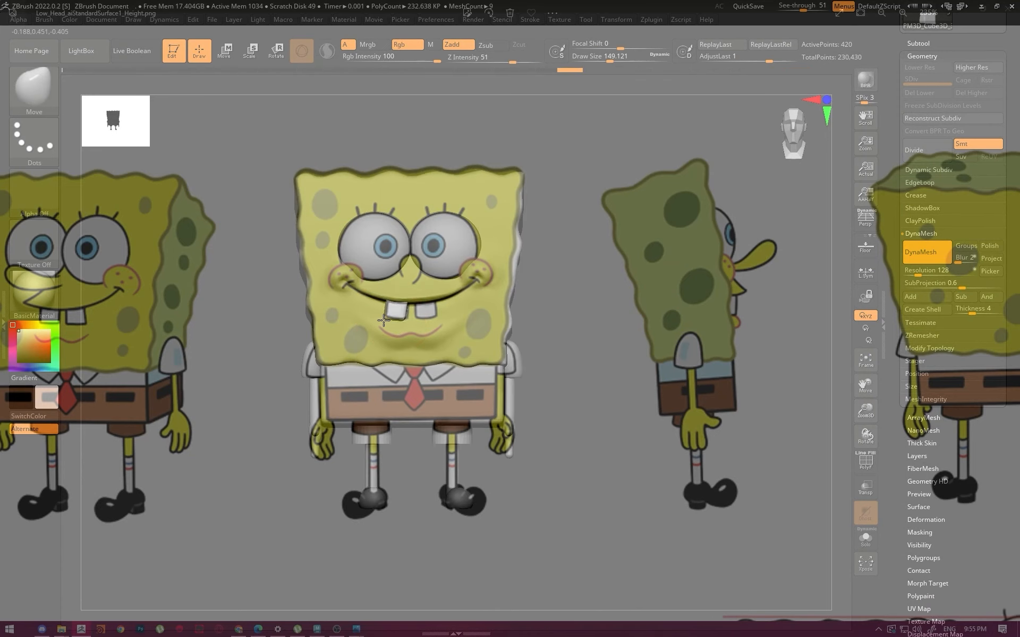
key("bracketleft")
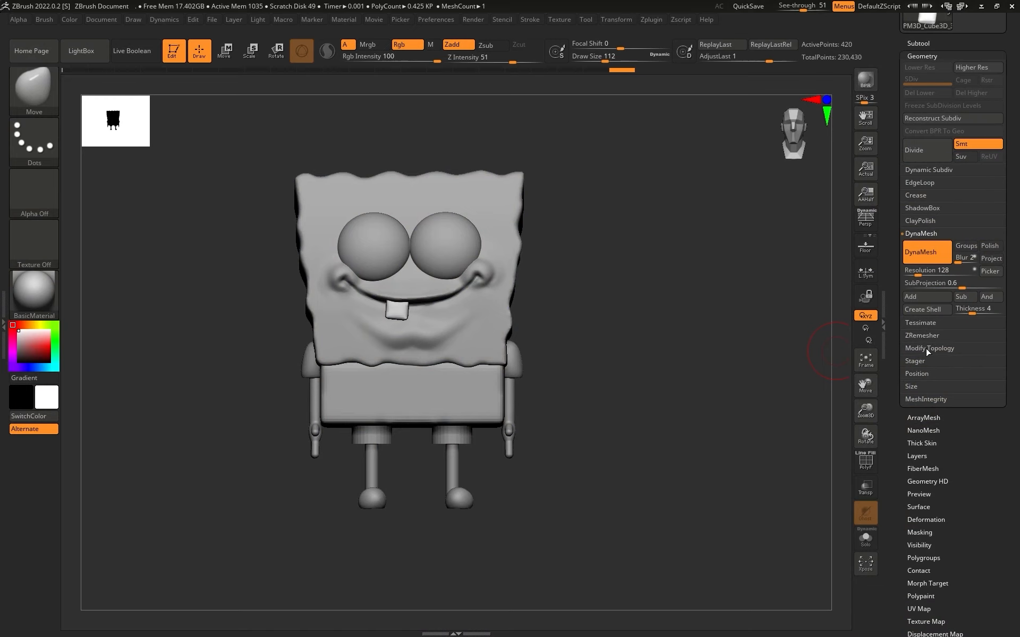
Mirror the tooth to the other side of the mouth with Mirror And Weld and set See-through to 0
left_click(927, 348)
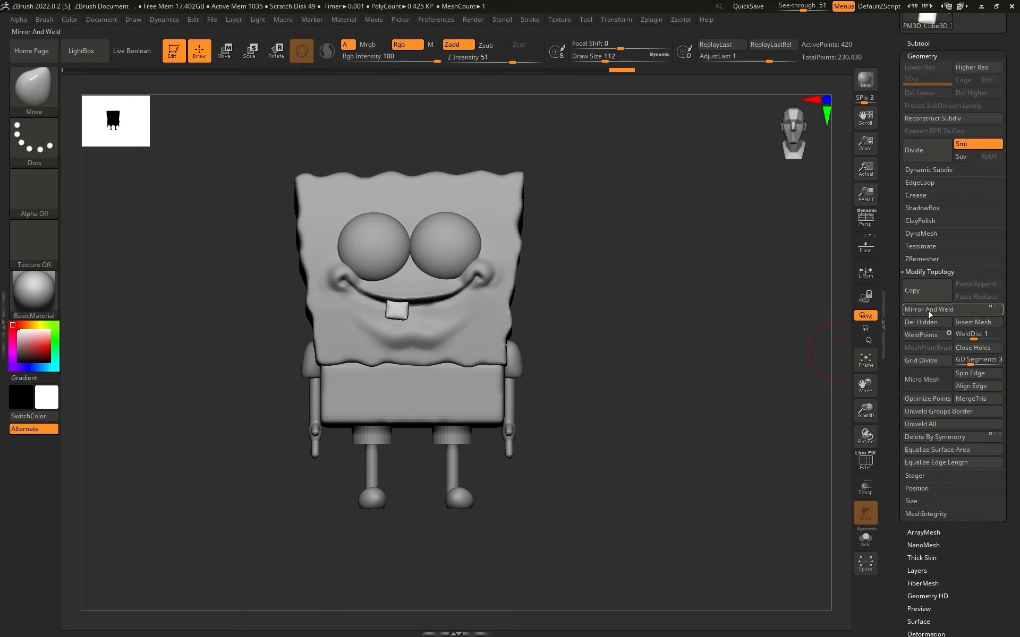
left_click(929, 310)
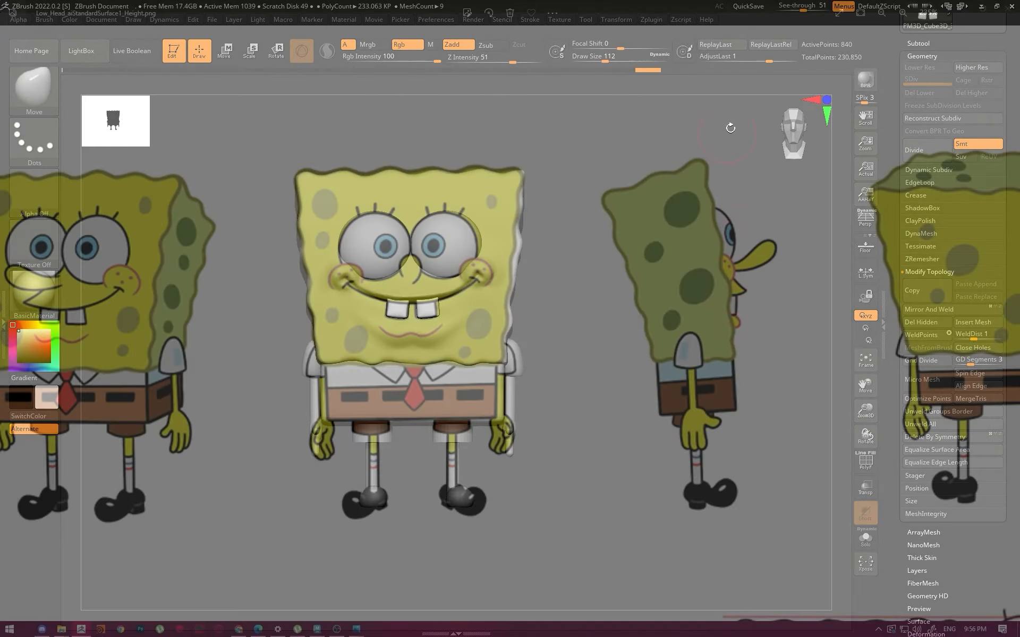
left_click_drag(802, 9, 770, 9)
Make the head the active subtool with DamStandard selected and smooth the folds around the chin
right_click_drag(751, 100, 721, 315, "ctrl")
key("b")
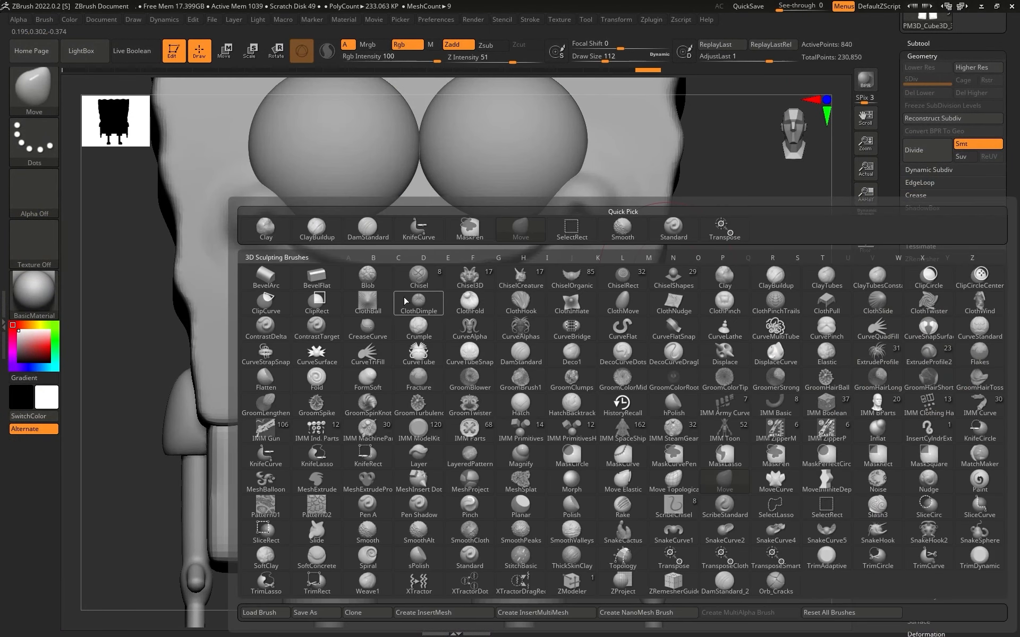
key("d")
key("s")
left_click(349, 325, "alt")
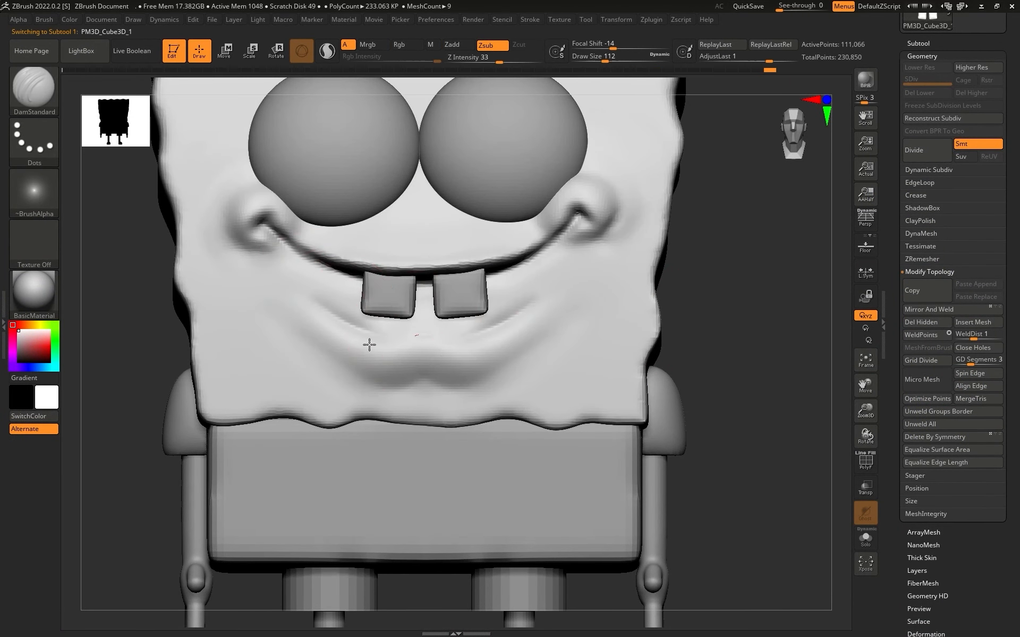
key("shift")
left_click_drag(801, 337, 717, 240)
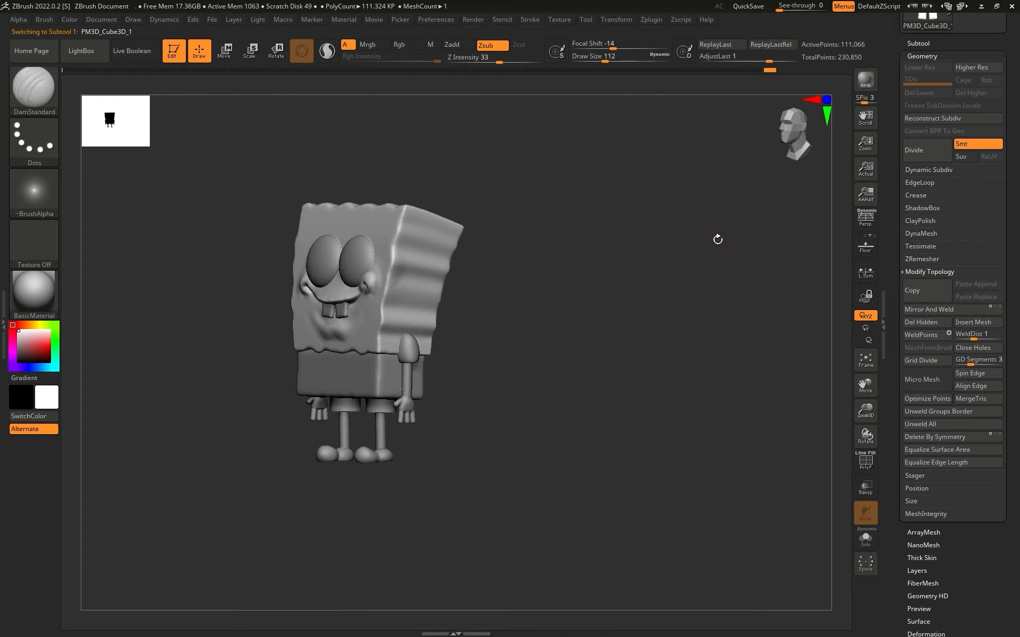
mouse_move(608, 213)
left_mouse_down()
mouse_move(671, 287)
mouse_move(749, 296)
left_mouse_up()
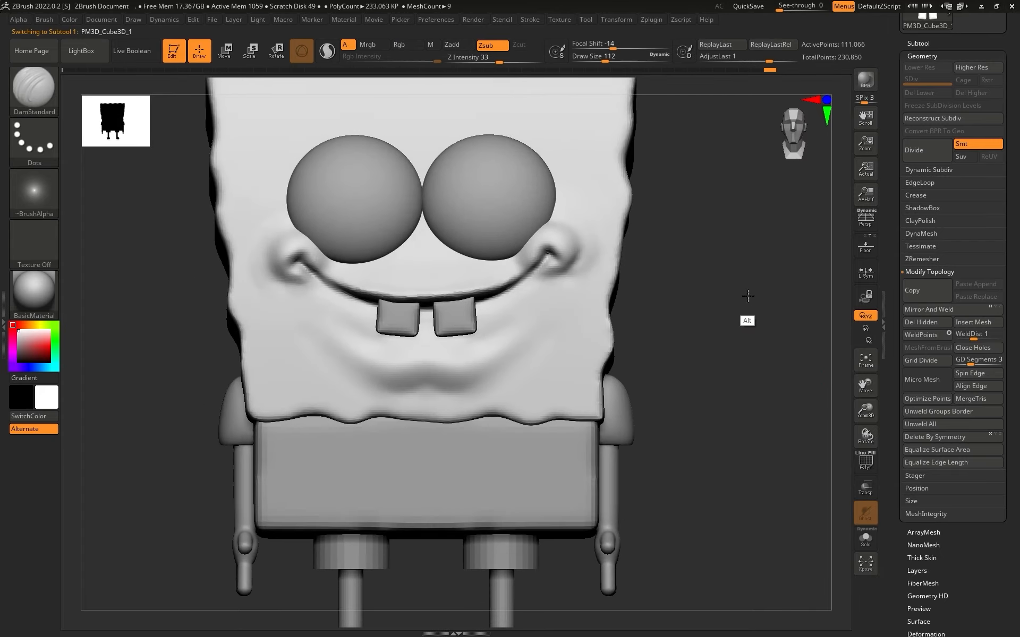
Carve the crease below the teeth on both sides with DamStandard at a draw size of about 154 and smooth it
key("b")
key("d")
key("s")
left_click_drag(526, 357, 503, 371)
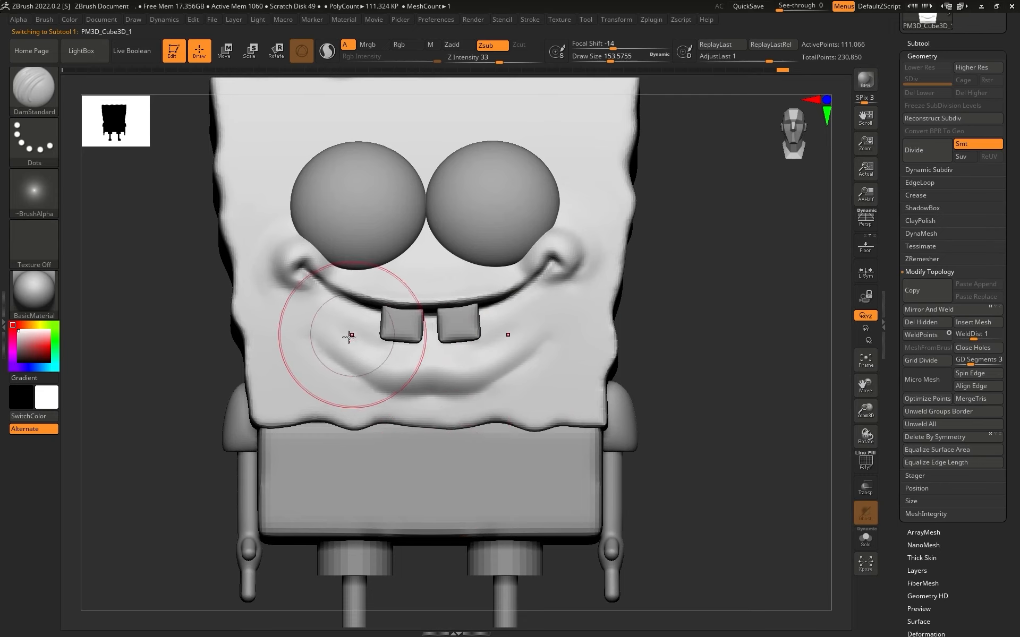
left_click_drag(341, 336, 403, 352)
key("shift")
mouse_move(315, 346)
left_mouse_down("shift")
mouse_move(369, 364)
mouse_move(475, 373)
left_mouse_up("shift")
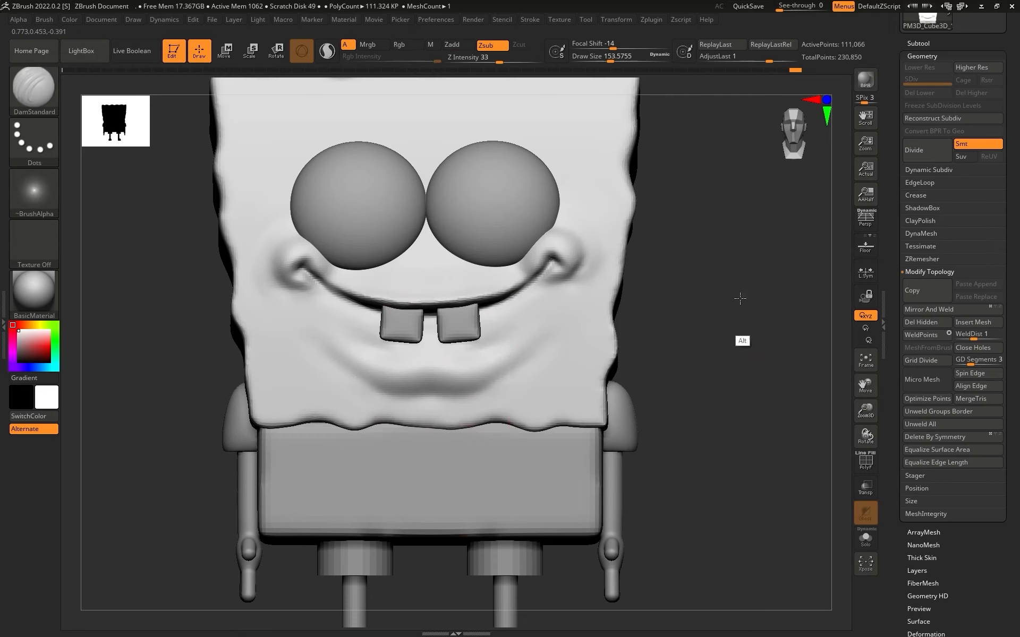
Compare the head with the reference image at See-through 40, then restore See-through to 0 and a straight front view
left_click_drag(739, 299, 678, 191, "alt")
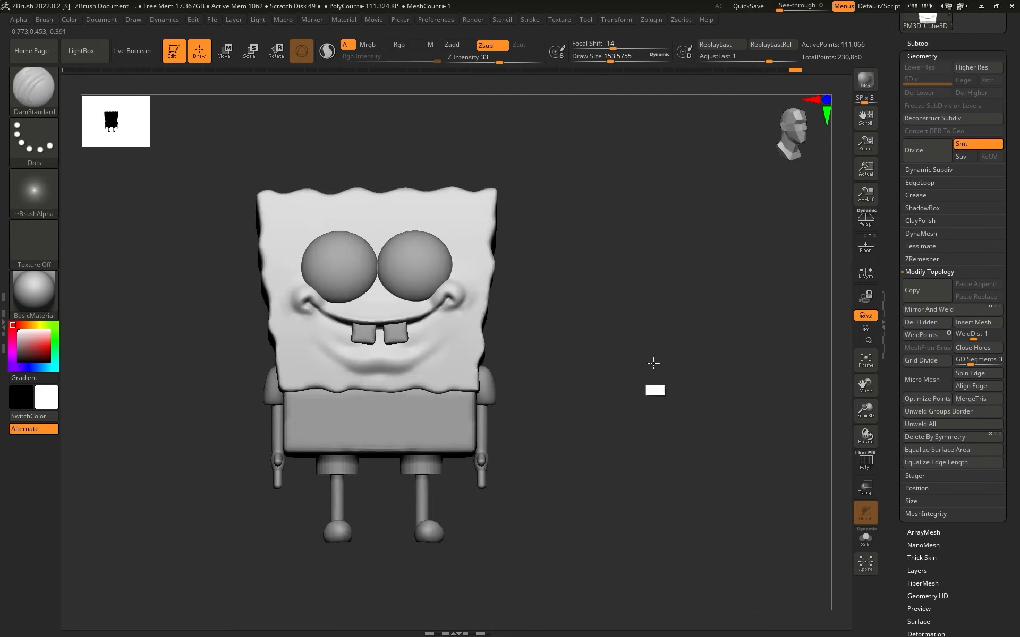
left_click_drag(653, 365, 564, 346, "alt")
left_click(797, 7)
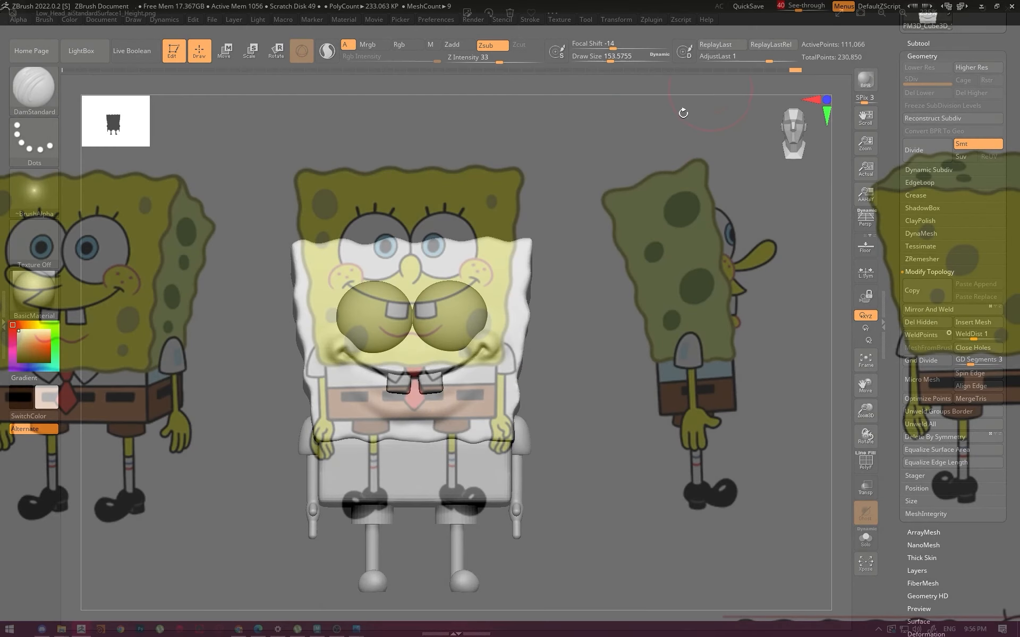
left_click_drag(582, 187, 652, 187, "alt")
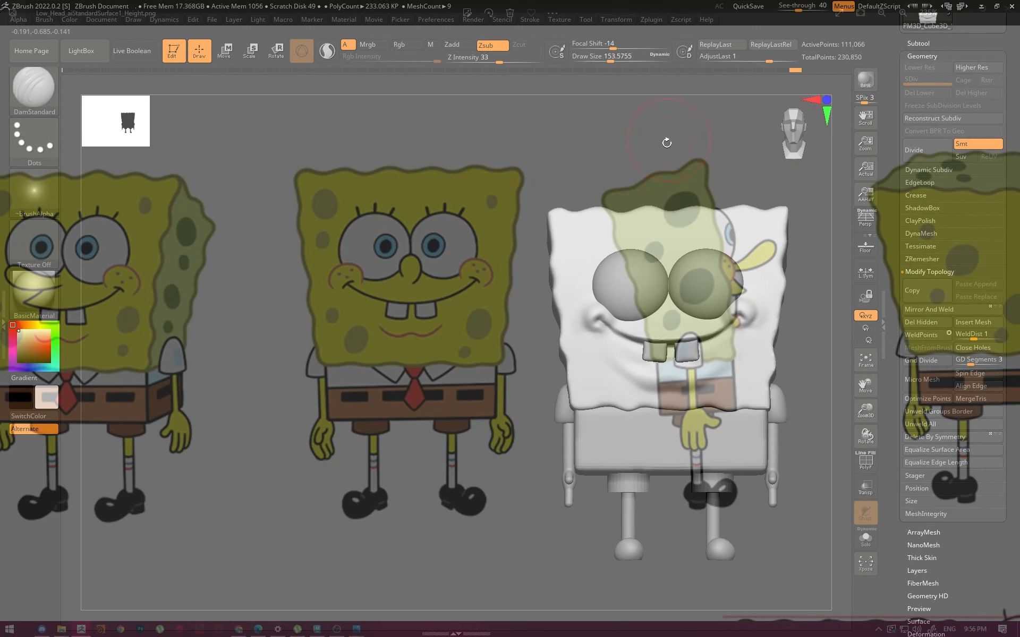
left_click_drag(667, 142, 655, 154)
left_click(779, 6)
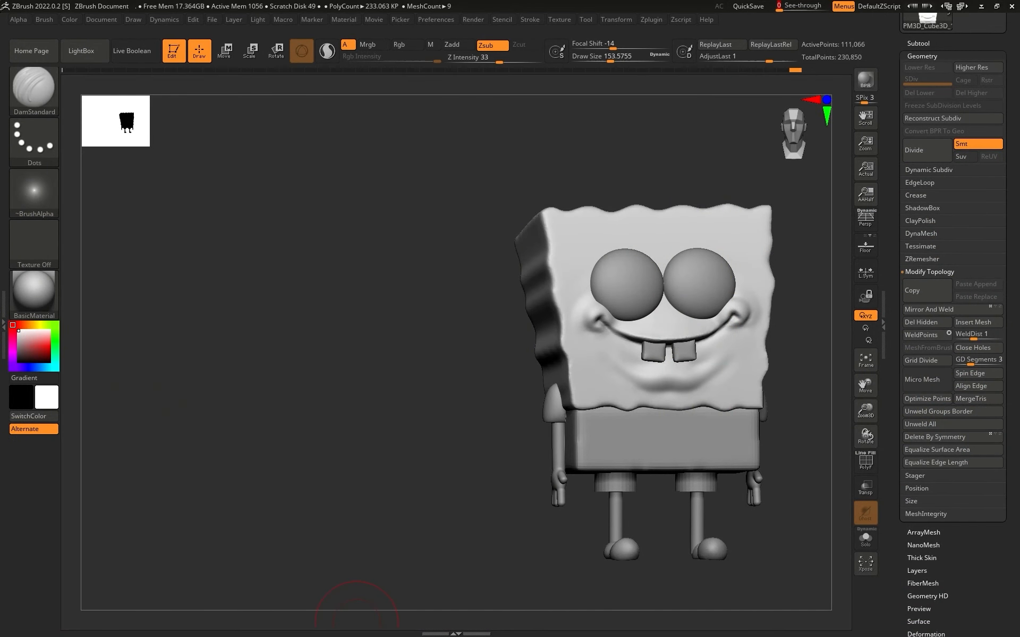
key("alt+Tab")
key("alt+Tab")
left_click_drag(655, 157, 310, 150, "alt")
left_click_drag(310, 149, 651, 188, "shift")
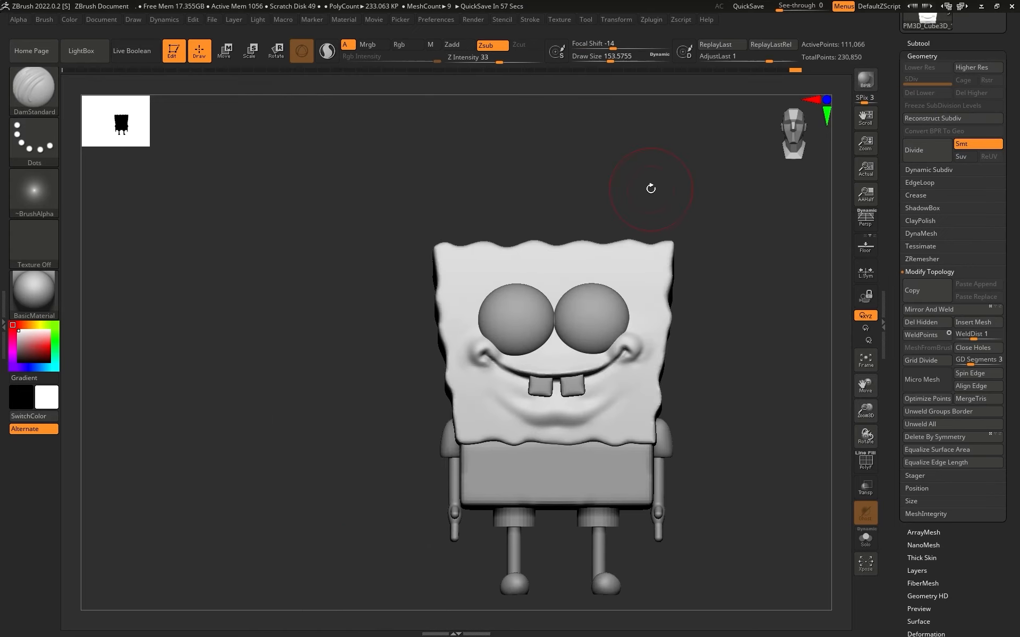
Mask two oval sponge spots beside the left eye on the head's front with MaskPen, reducing the draw size to about 59
mouse_move(466, 230)
left_mouse_down()
mouse_move(462, 285)
mouse_move(451, 284)
mouse_move(448, 268)
mouse_move(467, 273)
mouse_move(465, 265)
left_mouse_up()
key("s")
key("s")
key("ctrl")
key("s")
key("ctrl")
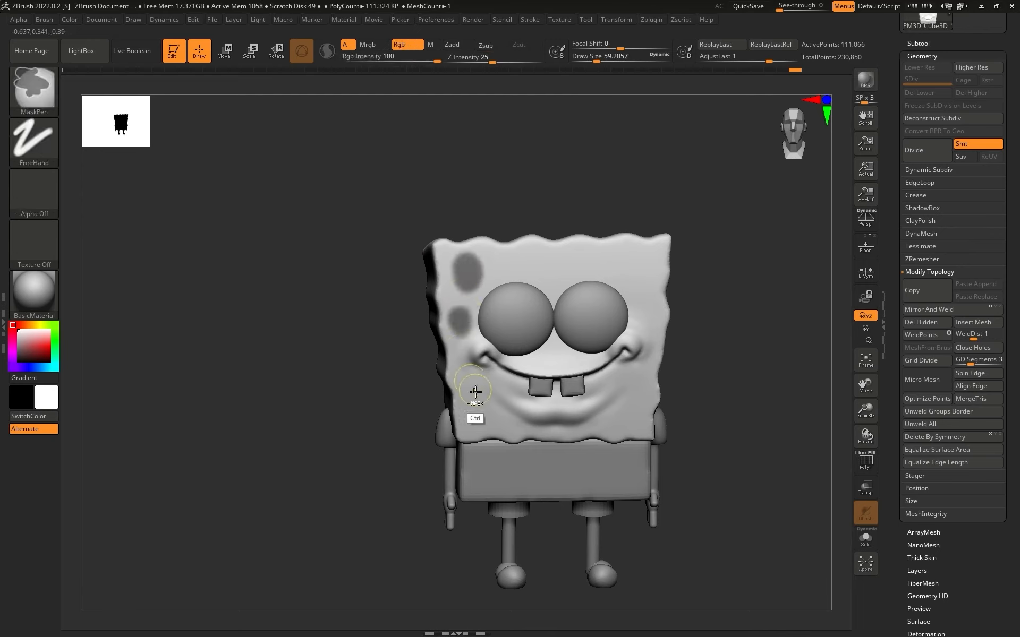
Mask smaller spots on the front's lower left corner and along its right edge at a draw size of about 44
left_click(339, 426, "ctrl+shift")
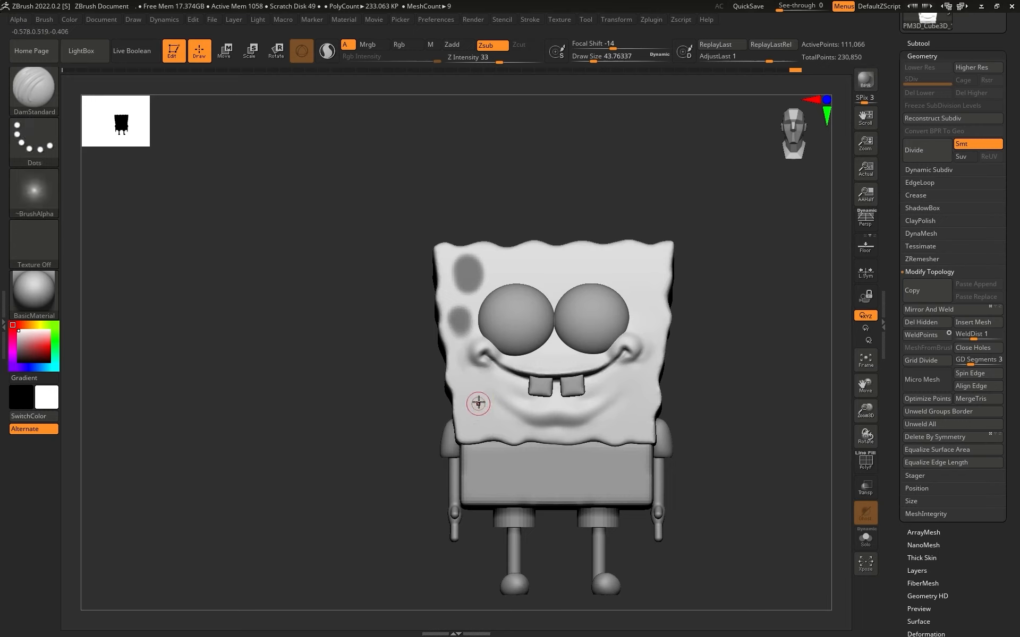
key("ctrl")
left_click_drag(483, 407, 481, 410, "ctrl")
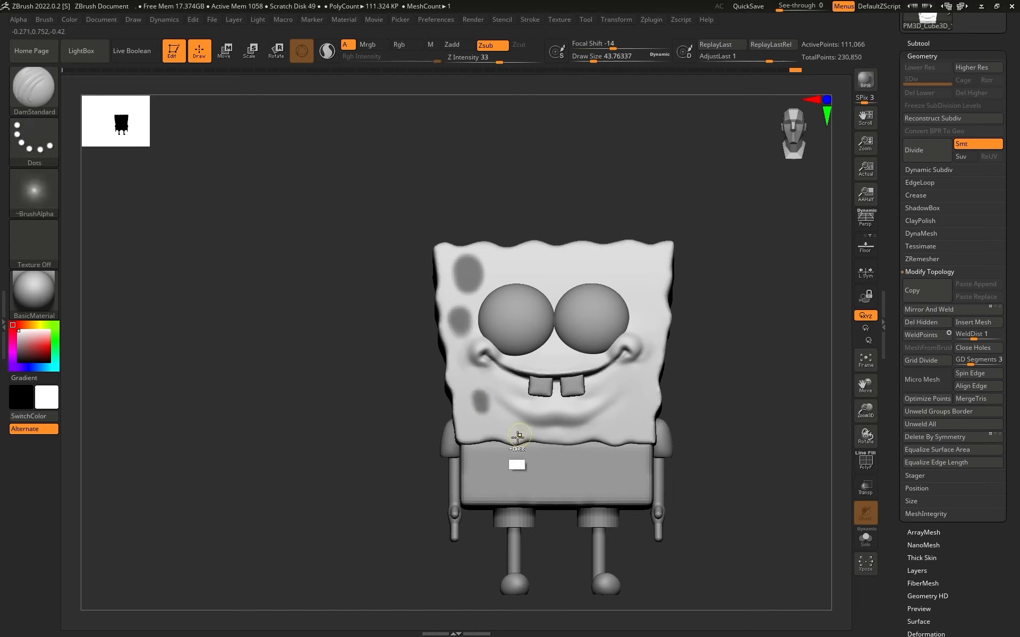
key("ctrl")
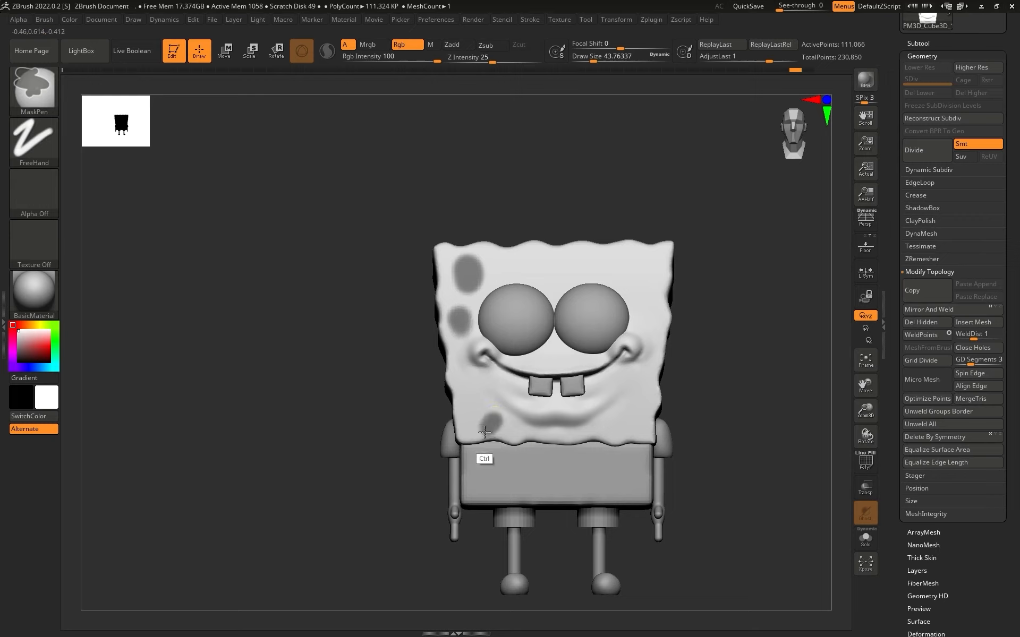
left_click_drag(739, 250, 709, 267, "alt")
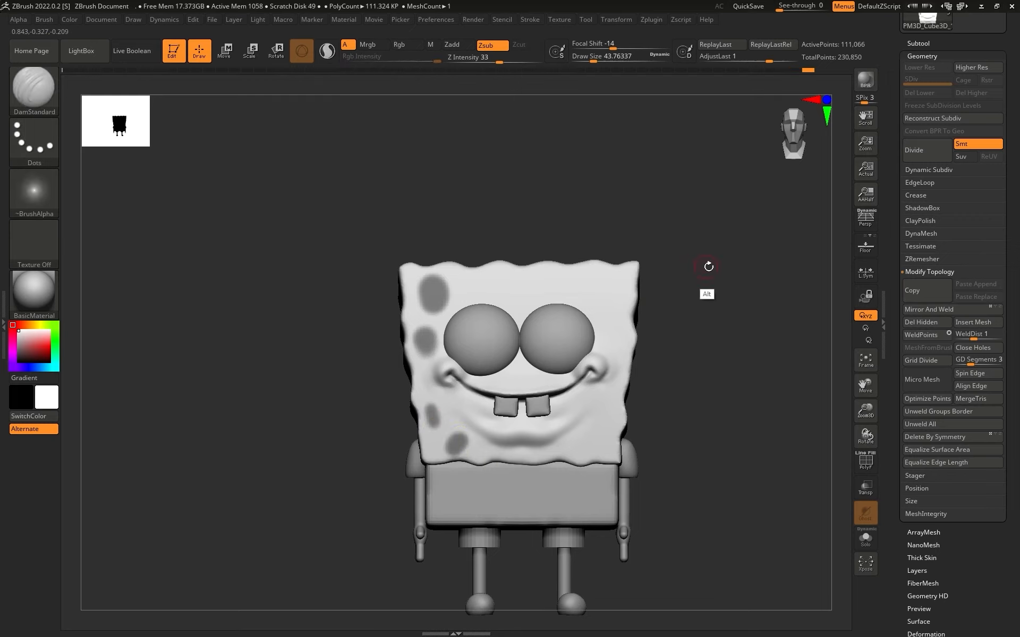
key("ctrl")
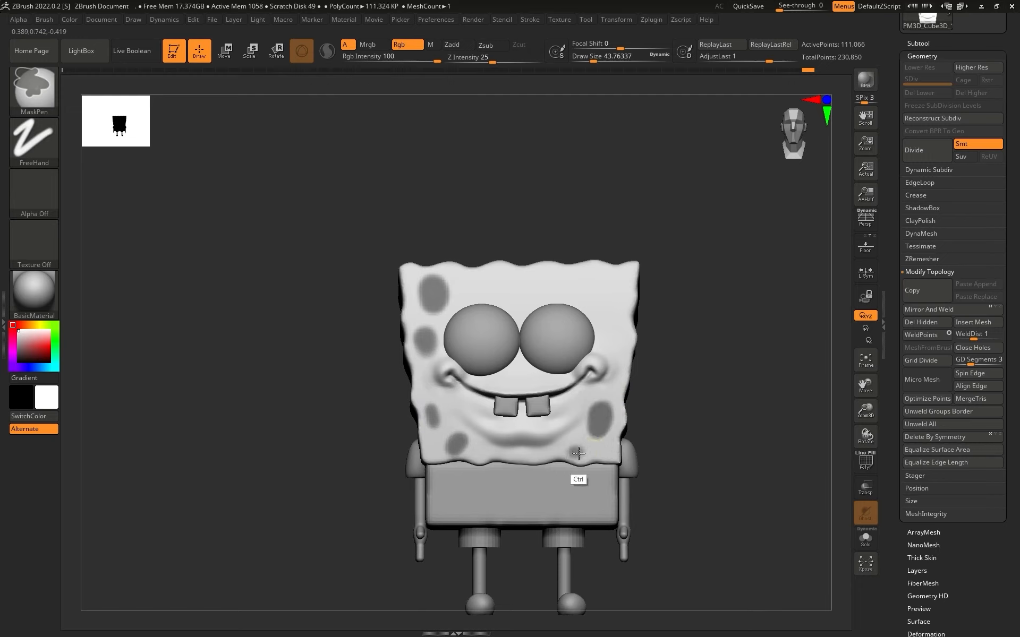
Mask a large upper spot and smaller spots below it on one side face of the head
mouse_move(664, 319)
left_mouse_down()
mouse_move(733, 372)
mouse_move(633, 319)
left_mouse_up()
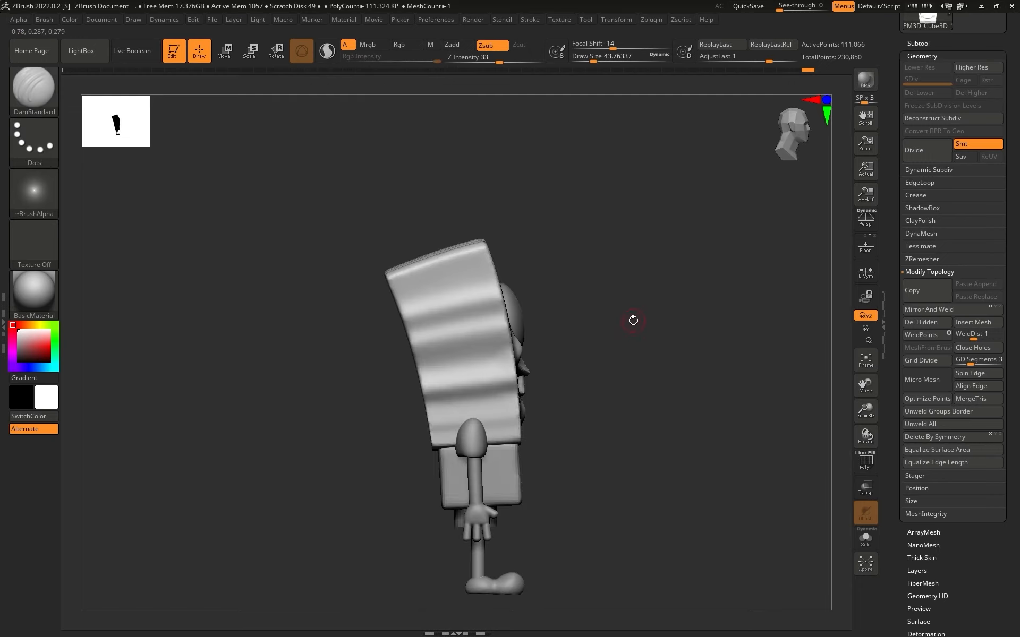
key("ctrl")
mouse_move(443, 333)
left_mouse_down("ctrl")
mouse_move(434, 348)
mouse_move(439, 340)
left_mouse_up("ctrl")
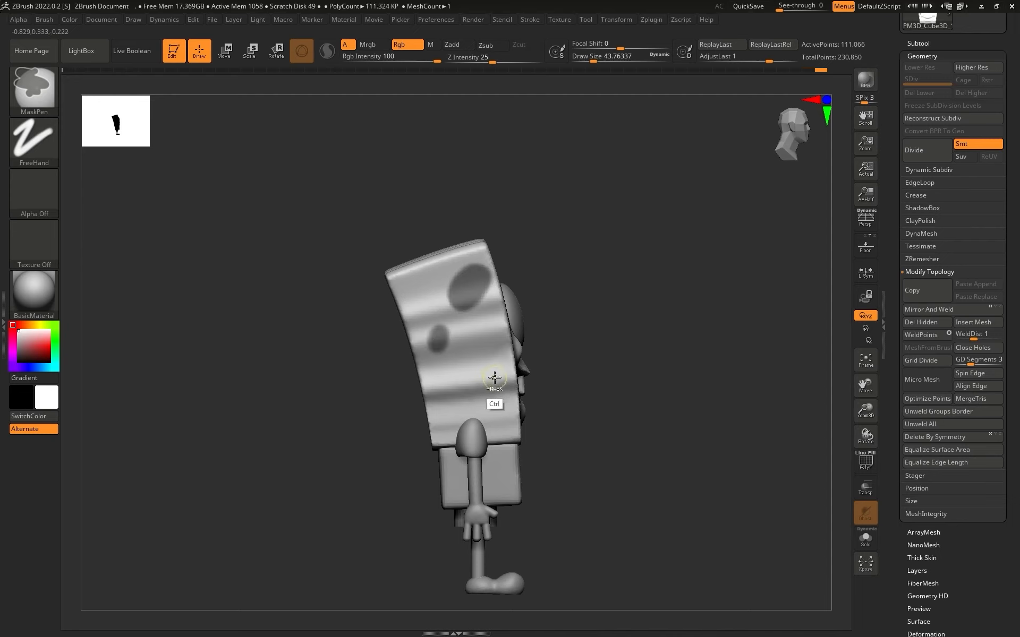
left_click_drag(494, 379, 478, 390, "ctrl")
Mask five round and oval spots of varying size across the top of the head and enlarge the smaller ones
left_click_drag(664, 297, 684, 239)
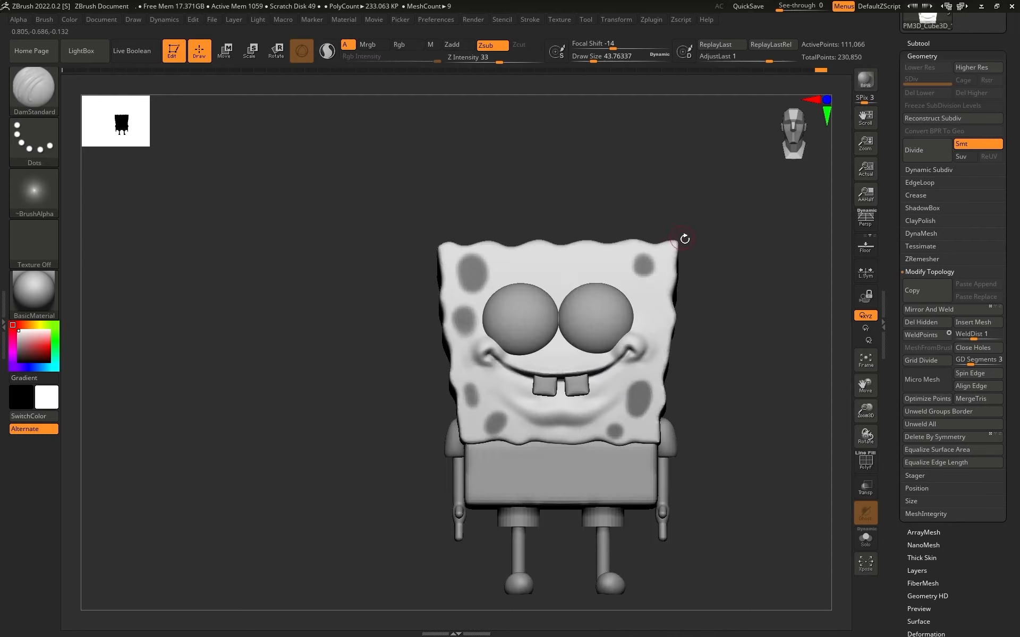
left_click_drag(724, 280, 719, 383, "shift")
left_click_drag(474, 401, 472, 415, "ctrl")
left_click_drag(495, 374, 501, 363, "ctrl")
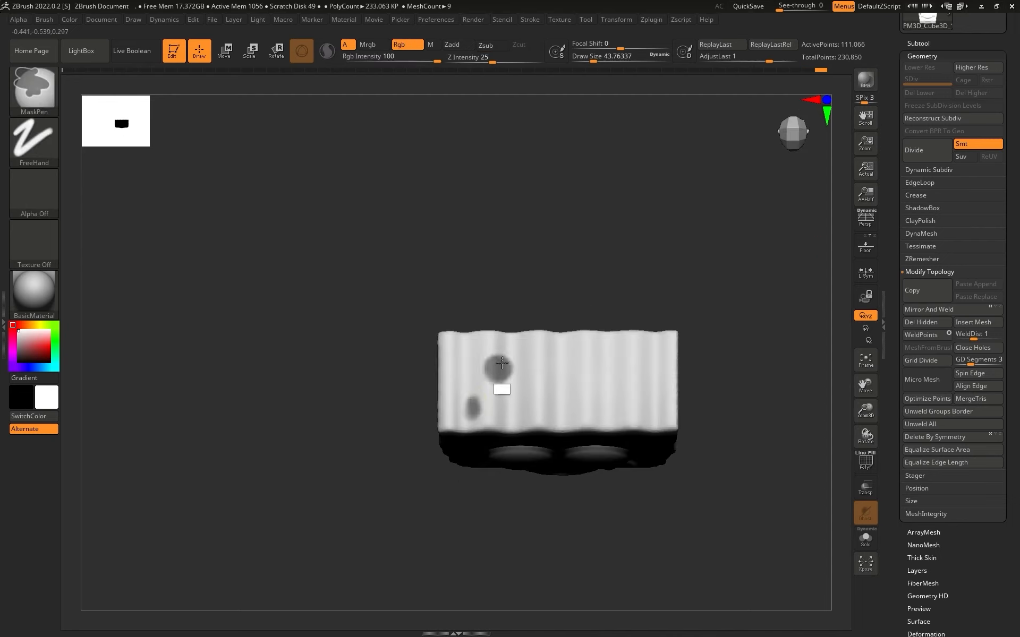
left_click_drag(532, 405, 527, 413, "ctrl")
mouse_move(621, 377)
left_mouse_down("ctrl")
mouse_move(610, 365)
mouse_move(595, 372)
mouse_move(638, 412)
left_mouse_up("ctrl")
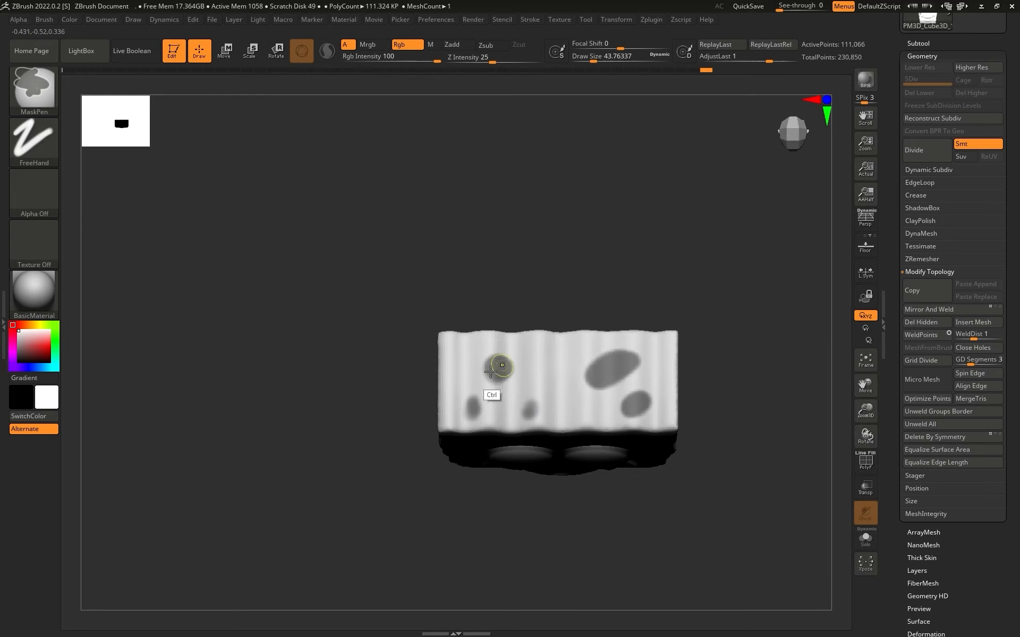
left_click_drag(532, 407, 471, 401, "ctrl")
Mask two large oval spots and two small round ones on the opposite side face of the head
mouse_move(725, 340)
left_mouse_down("shift")
mouse_move(733, 250)
mouse_move(680, 269)
left_mouse_up("shift")
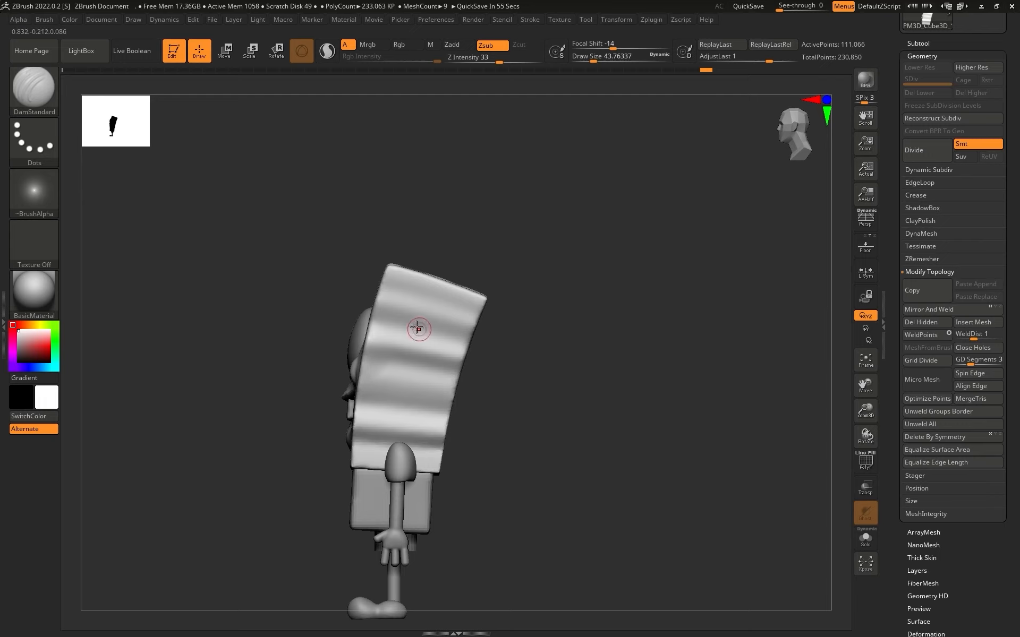
mouse_move(419, 330)
left_mouse_down("ctrl")
mouse_move(410, 317)
mouse_move(444, 357)
left_mouse_up("ctrl")
mouse_move(387, 393)
left_mouse_down("ctrl")
mouse_move(390, 427)
mouse_move(418, 429)
left_mouse_up("ctrl")
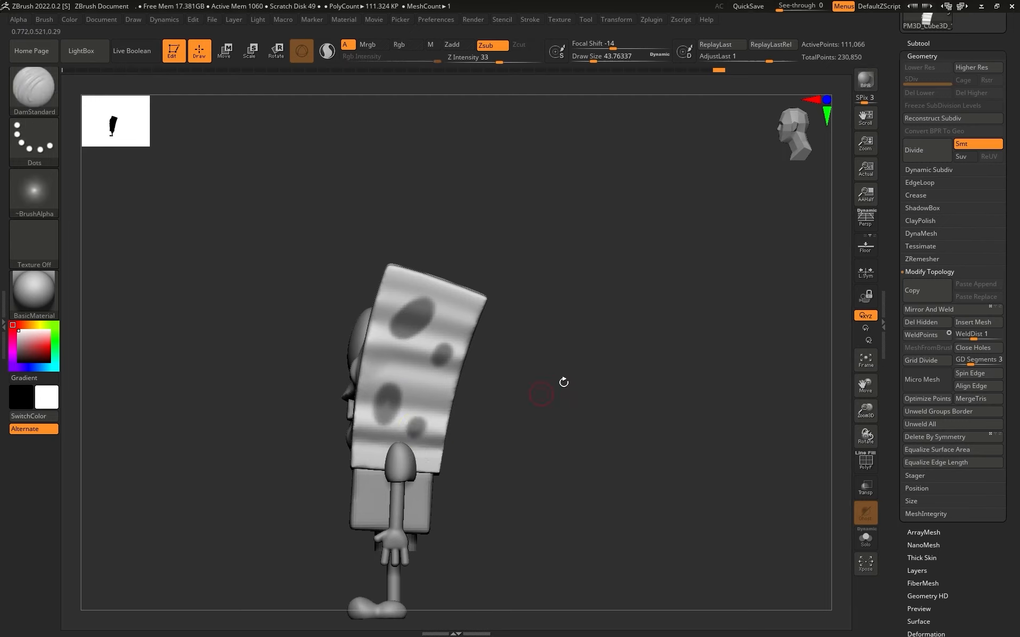
Mask several round and oval spots of varying size across the back face of the head
left_click_drag(564, 383, 539, 348, "shift")
left_click_drag(411, 381, 341, 358, "alt")
left_click_drag(403, 321, 392, 328, "ctrl")
left_click_drag(393, 380, 383, 386, "ctrl")
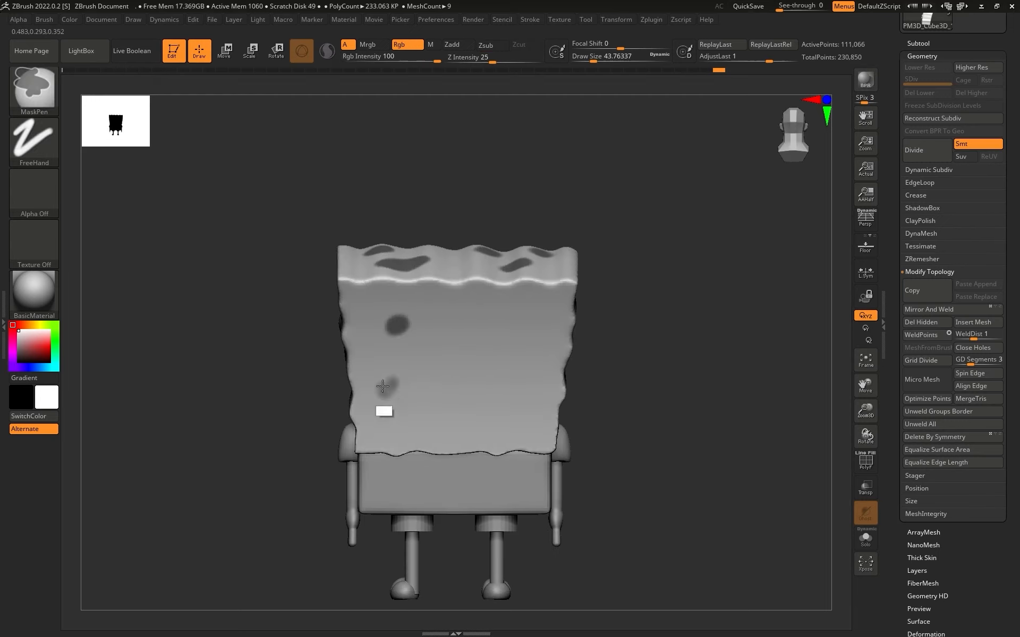
mouse_move(452, 348)
left_mouse_down("ctrl")
mouse_move(439, 357)
mouse_move(443, 382)
left_mouse_up("ctrl")
mouse_move(513, 390)
left_mouse_down("ctrl")
mouse_move(499, 393)
mouse_move(505, 422)
left_mouse_up("ctrl")
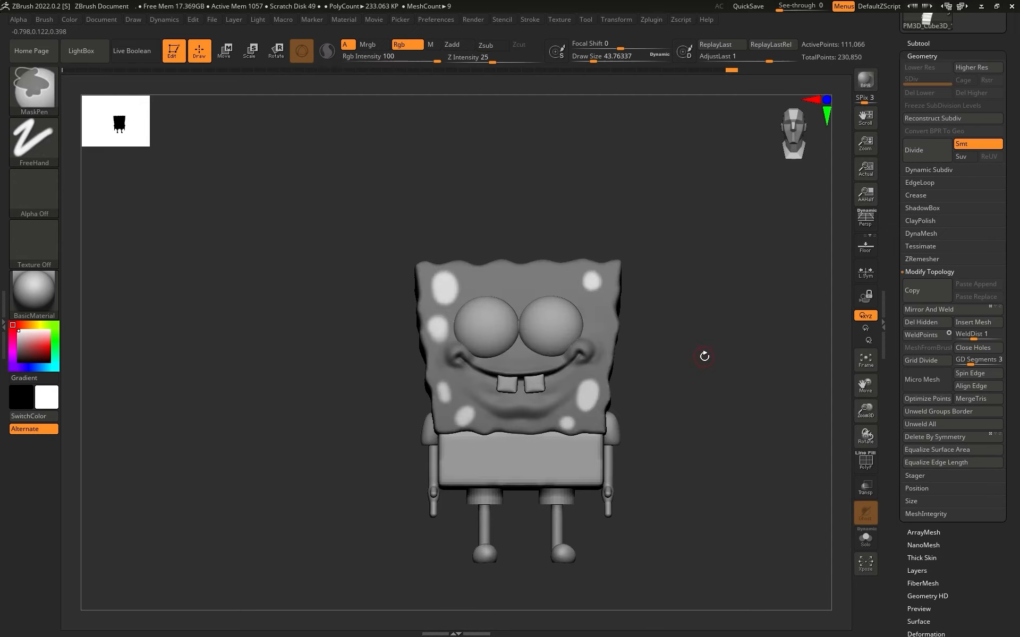
Sink the unmasked spots into the head with the transform gizmo to form recessed sponge holes on all faces
left_click_drag(703, 352, 662, 359)
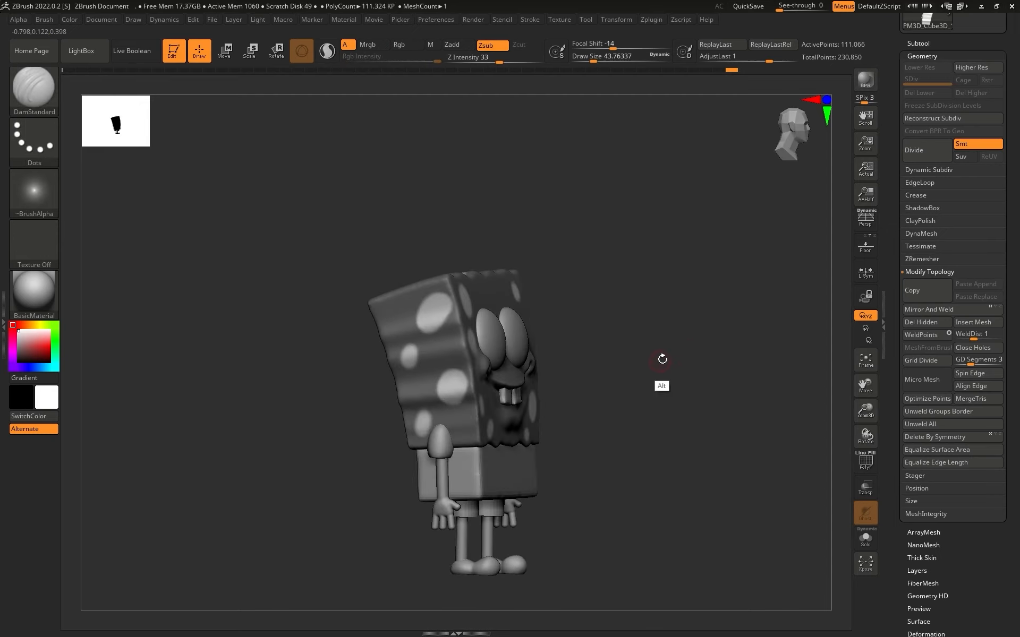
key("w")
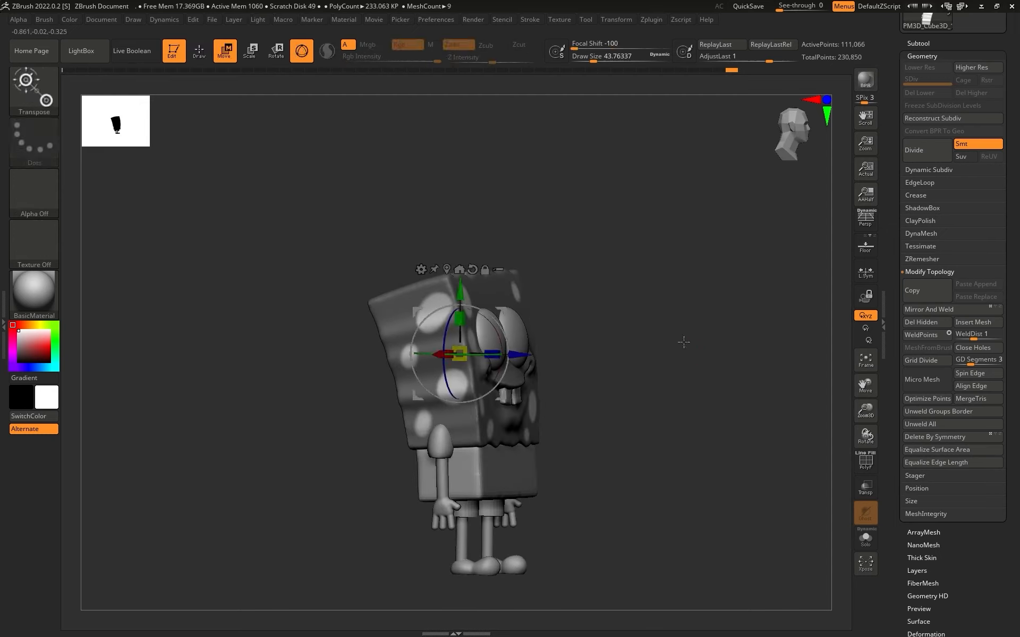
left_click_drag(652, 321, 670, 335)
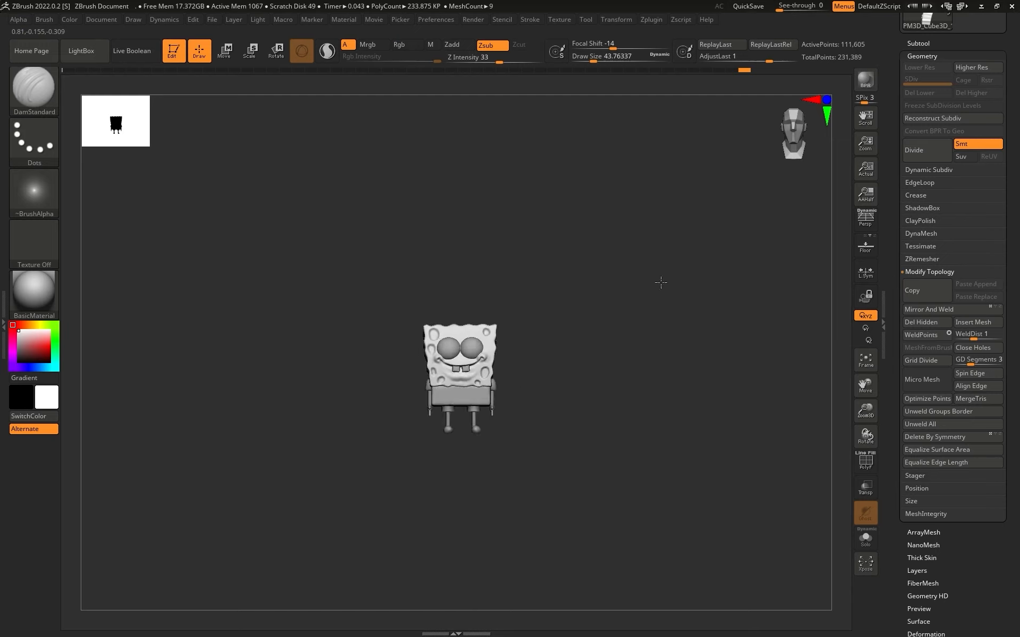
left_click_drag(661, 283, 669, 424)
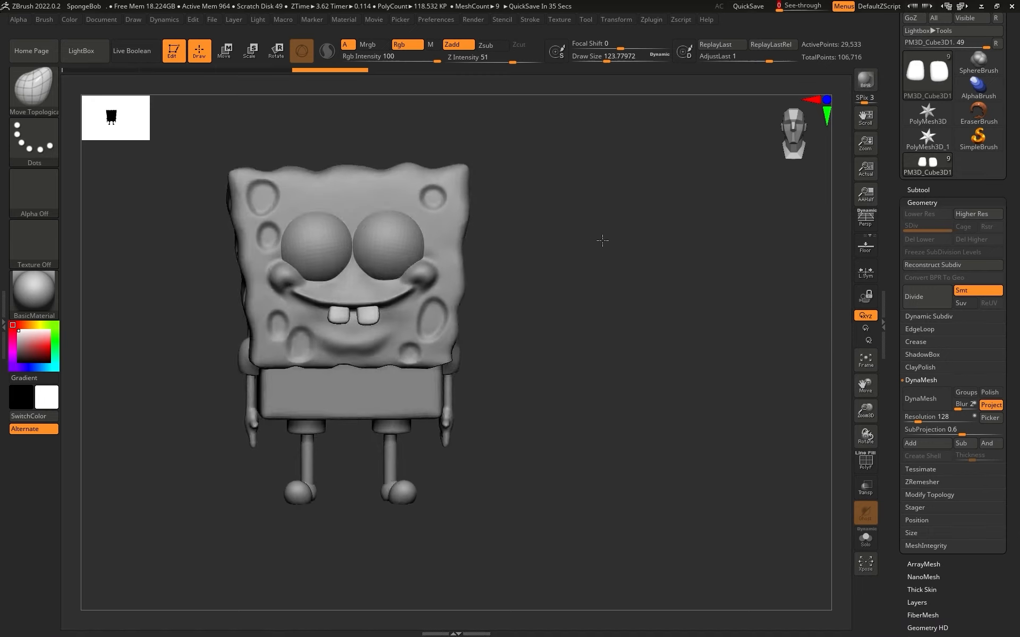
Set the see-through to 43 over the reference image and append a Sphere3D subtool for the nose
left_click_drag(779, 9, 813, 9)
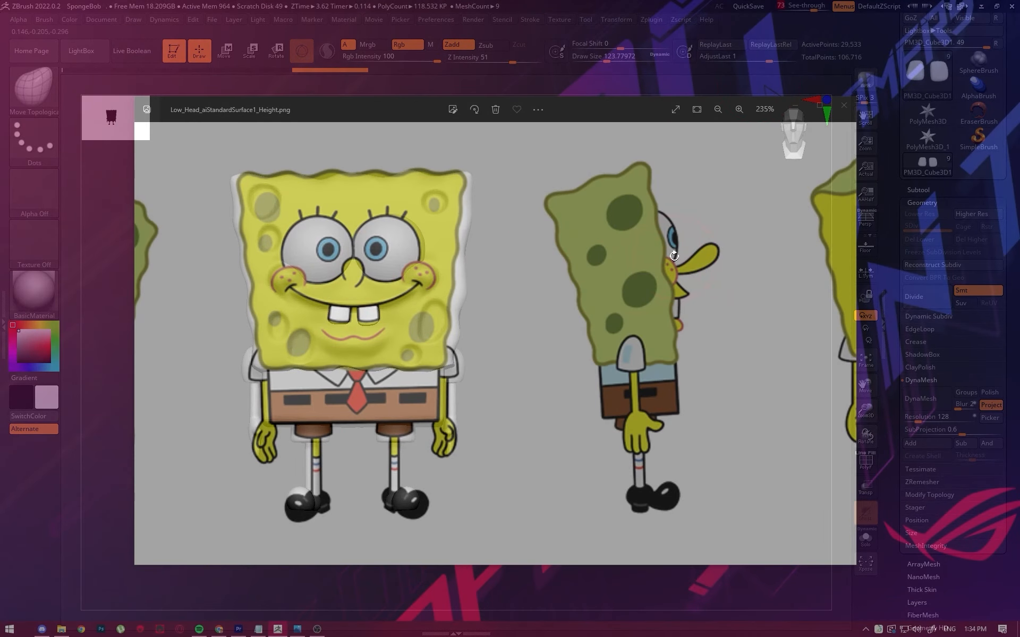
left_click_drag(815, 5, 798, 11)
left_click(920, 190)
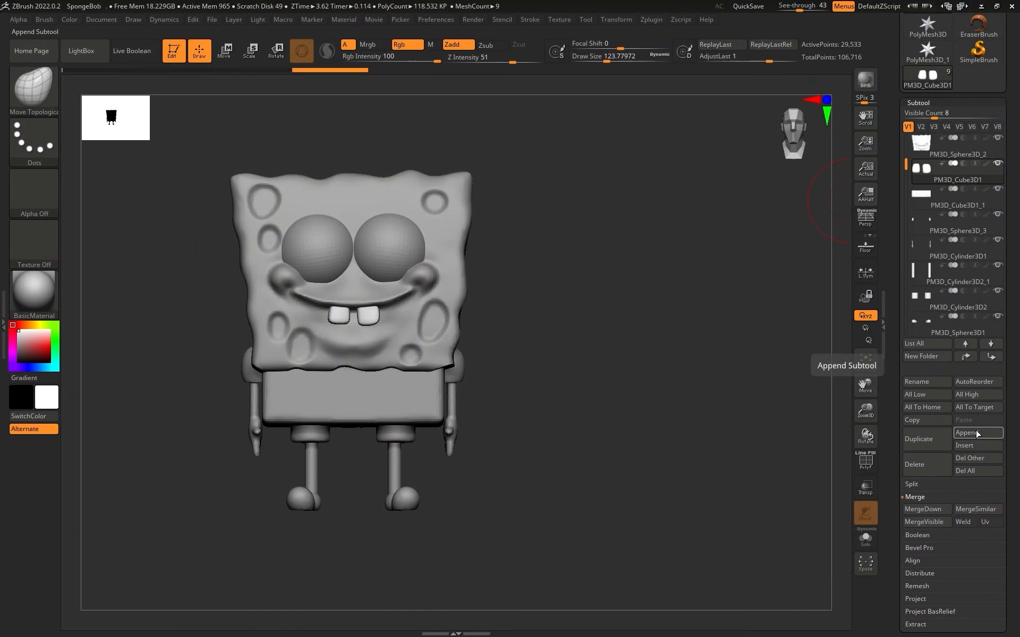
left_click(977, 432)
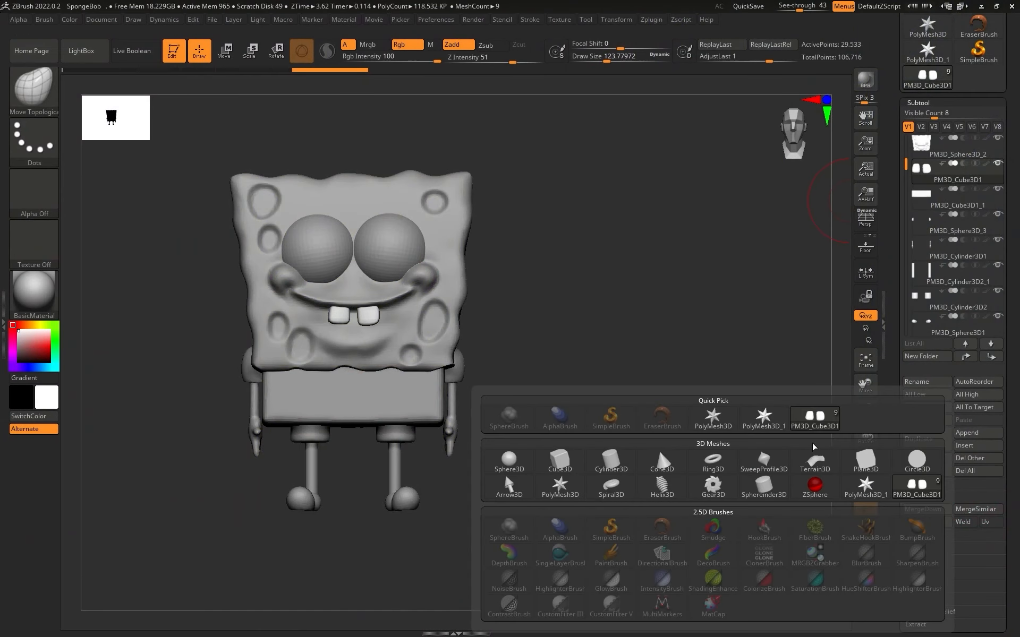
left_click(532, 455)
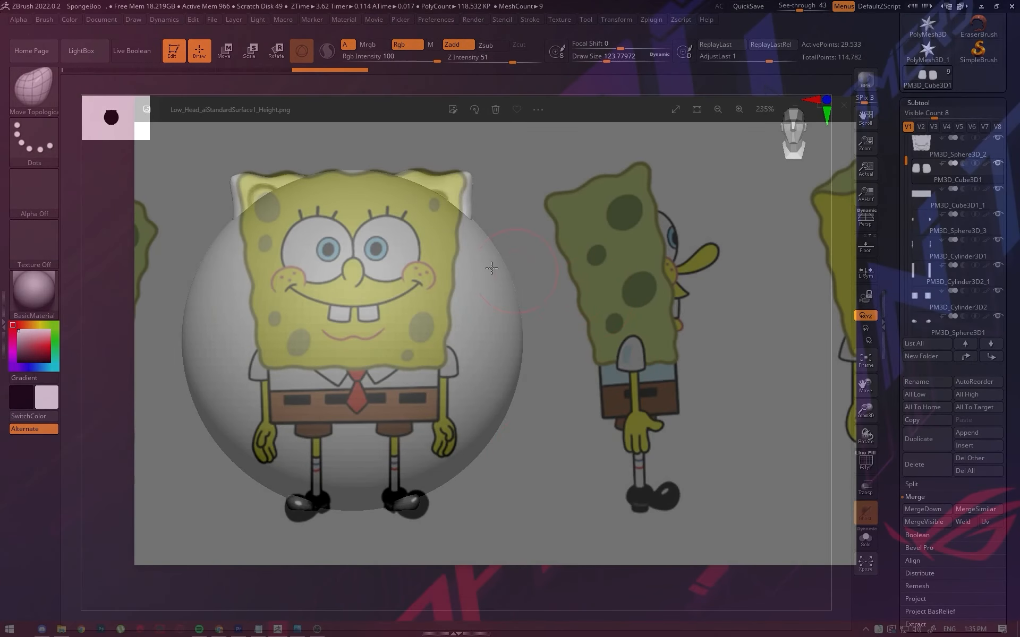
Shrink the new sphere and place it in side view over the tip of the reference's nose
key("w")
left_click_drag(360, 346, 342, 344)
left_click_drag(566, 308, 785, 369)
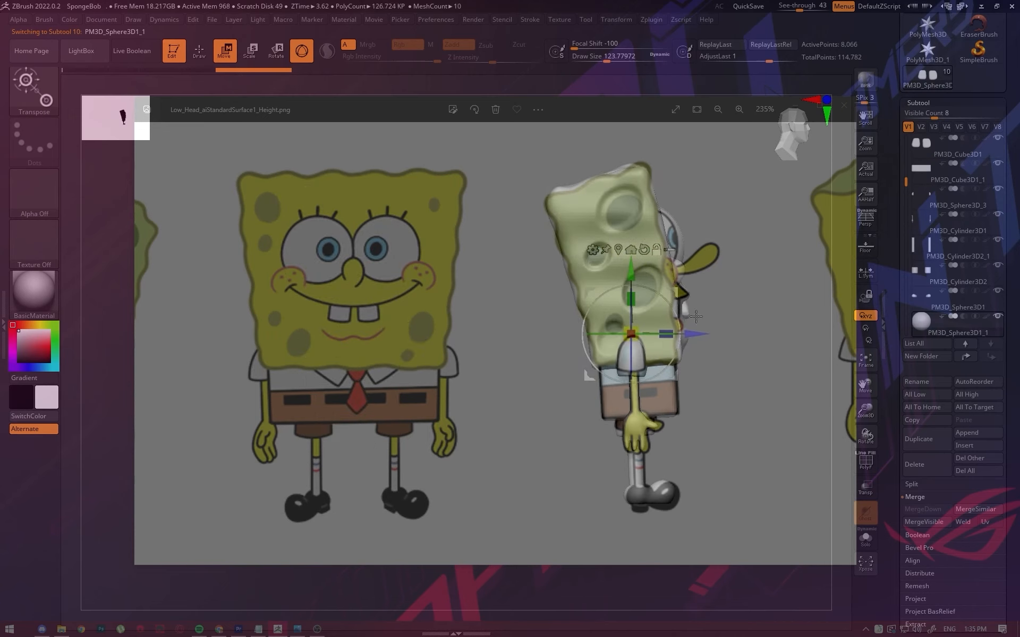
left_click_drag(675, 379, 751, 304)
left_click_drag(719, 267, 707, 286)
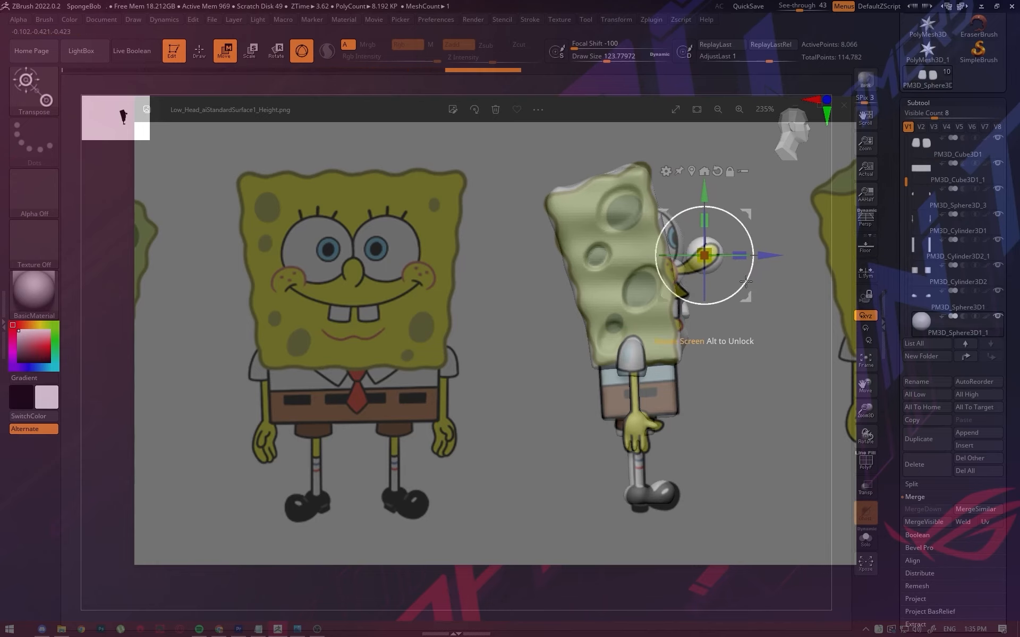
Convert the nose sphere to a DynaMesh at resolution 128
key("q")
left_click_drag(783, 243, 776, 244, "alt")
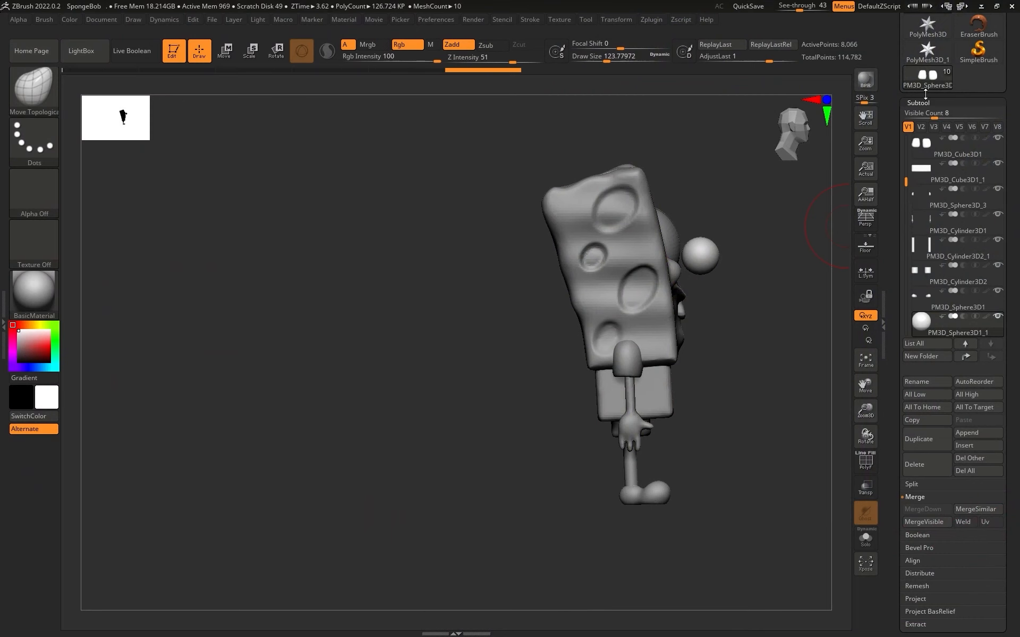
left_click(923, 102)
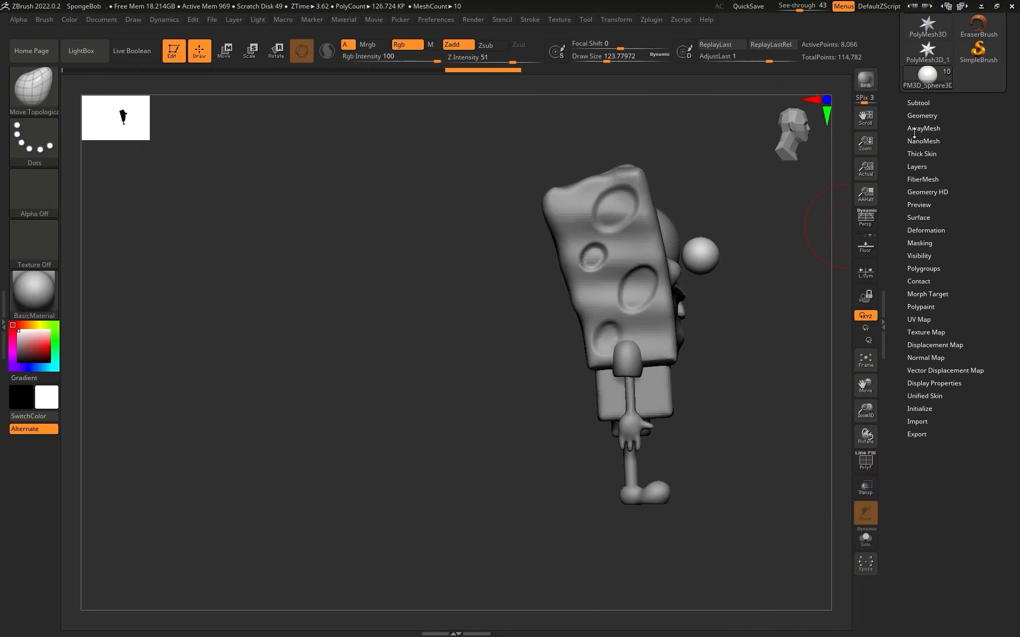
left_click(922, 116)
left_click(923, 320)
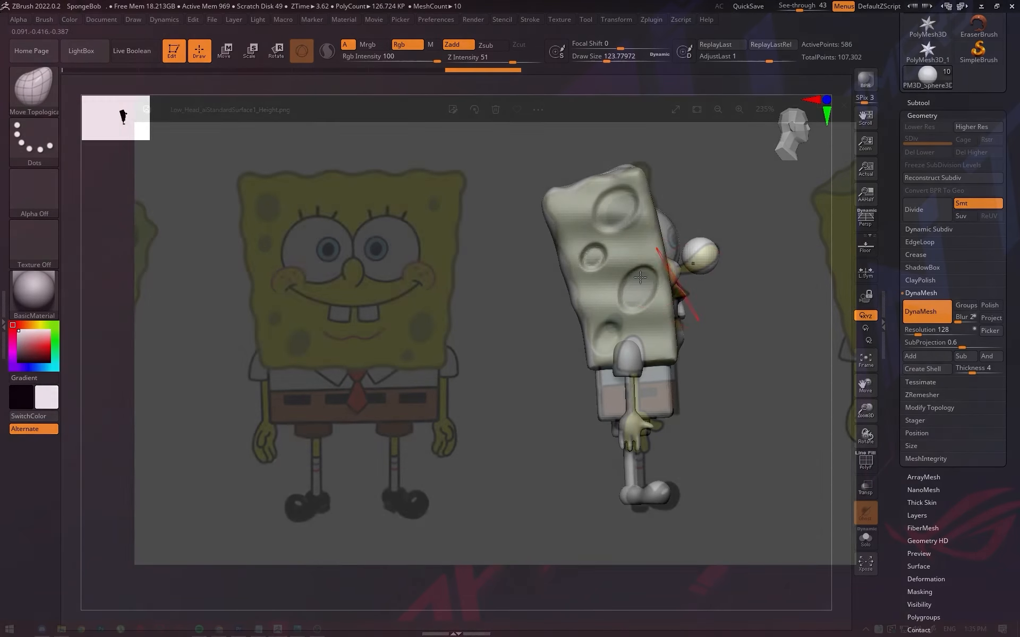
Resize the nose sphere and stretch it with the Move brush into a long upturned nose following the side-view reference
key("r")
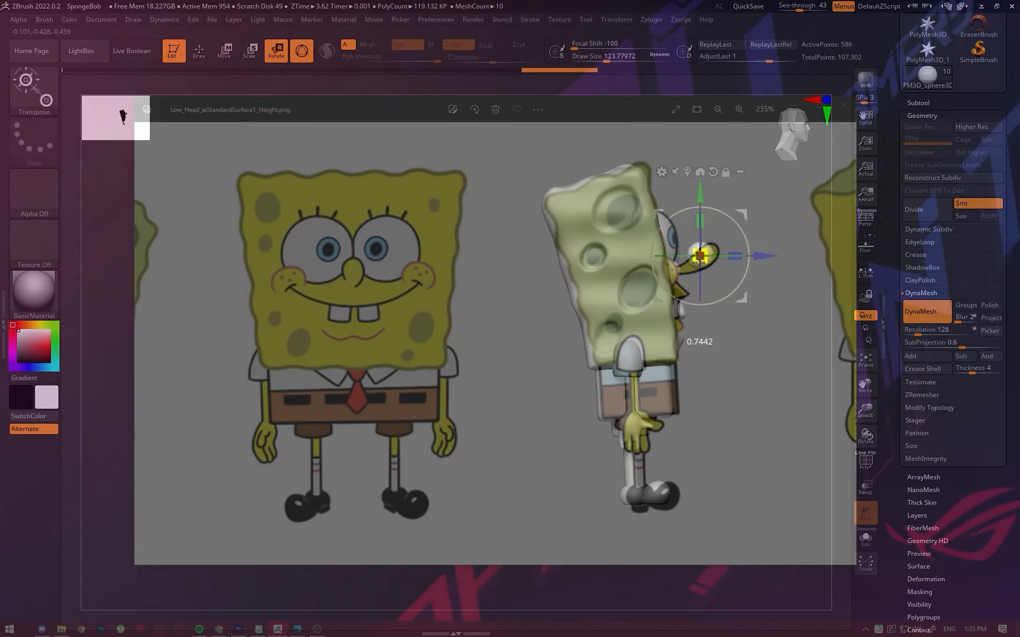
key("q")
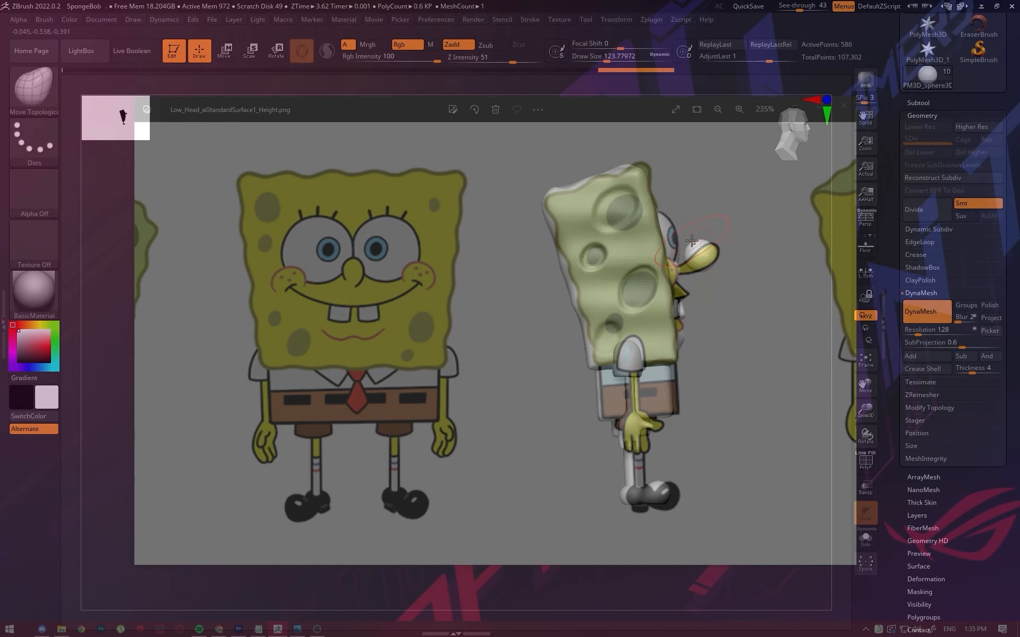
key("b")
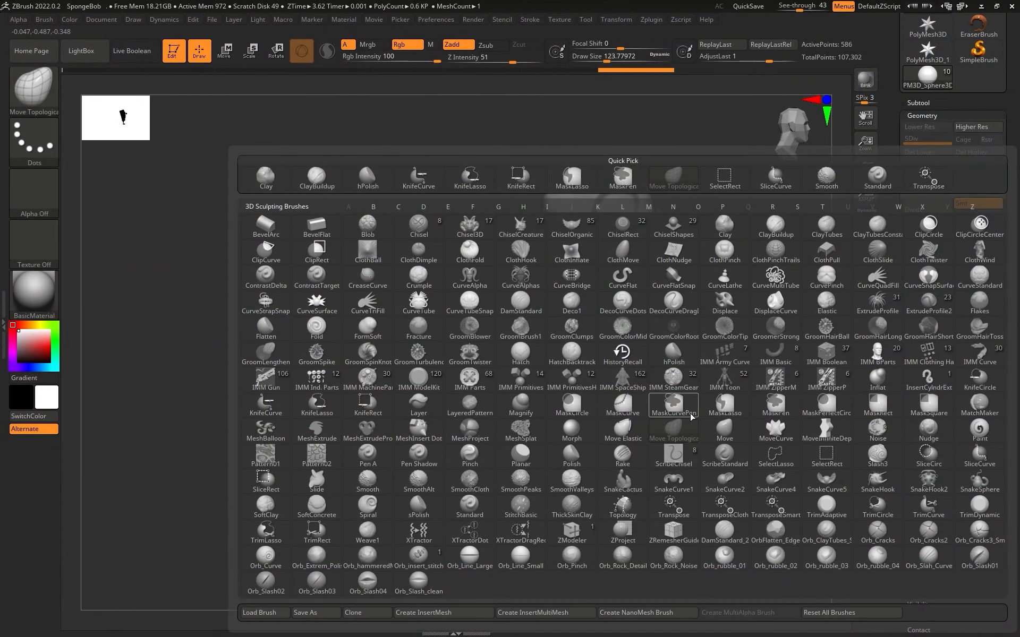
key("m")
key("v")
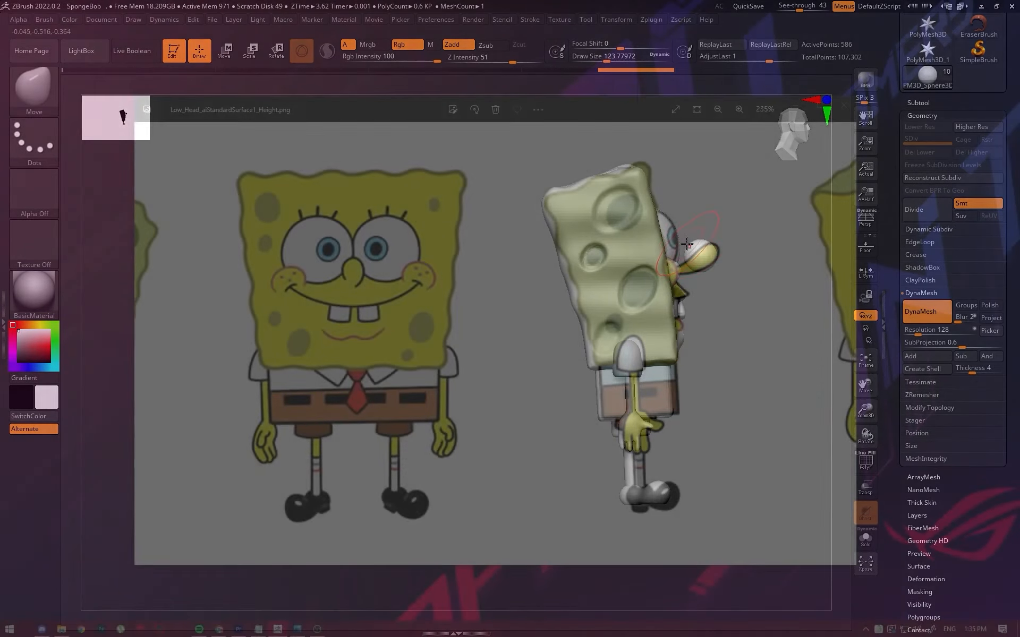
mouse_move(687, 244)
left_mouse_down()
mouse_move(699, 258)
mouse_move(686, 269)
mouse_move(702, 239)
left_mouse_up()
key("s")
key("s")
key("shift")
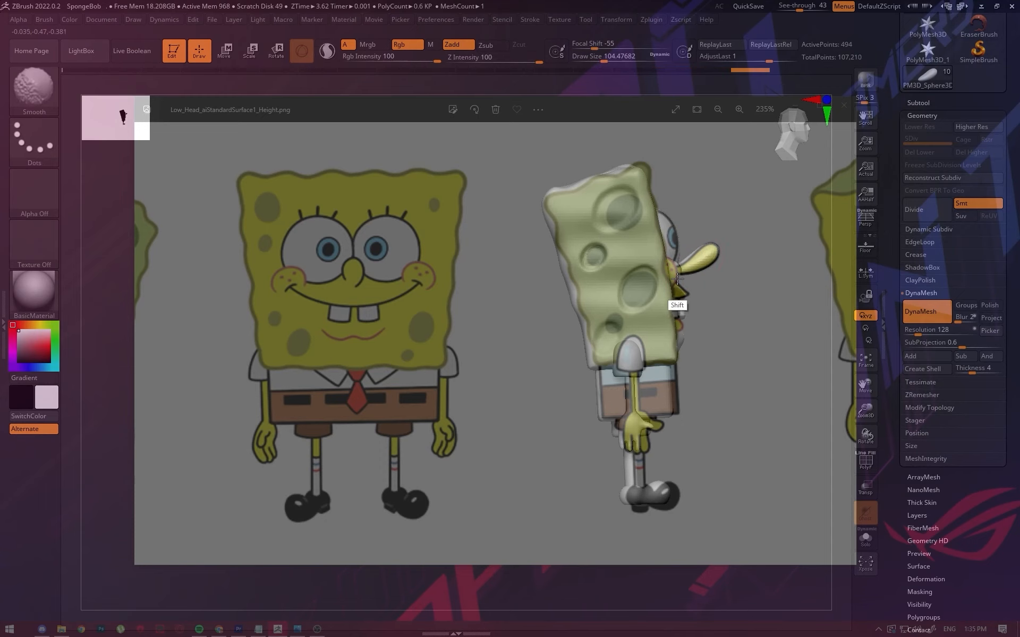
Reshape the nose in front view with the Move brush, ending at a draw size of about 90, to match the reference's narrow oval
mouse_move(677, 278)
right_mouse_down("shift")
mouse_move(699, 316)
mouse_move(819, 284)
mouse_move(503, 264)
mouse_move(485, 289)
mouse_move(496, 284)
right_mouse_up("shift")
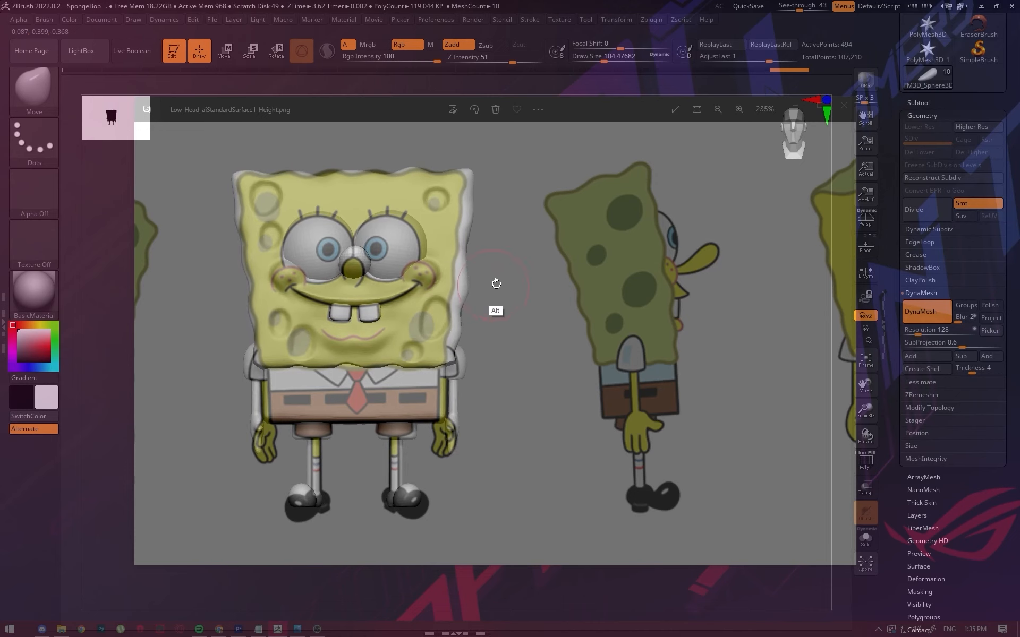
right_click_drag(540, 233, 538, 242, "alt")
key("s")
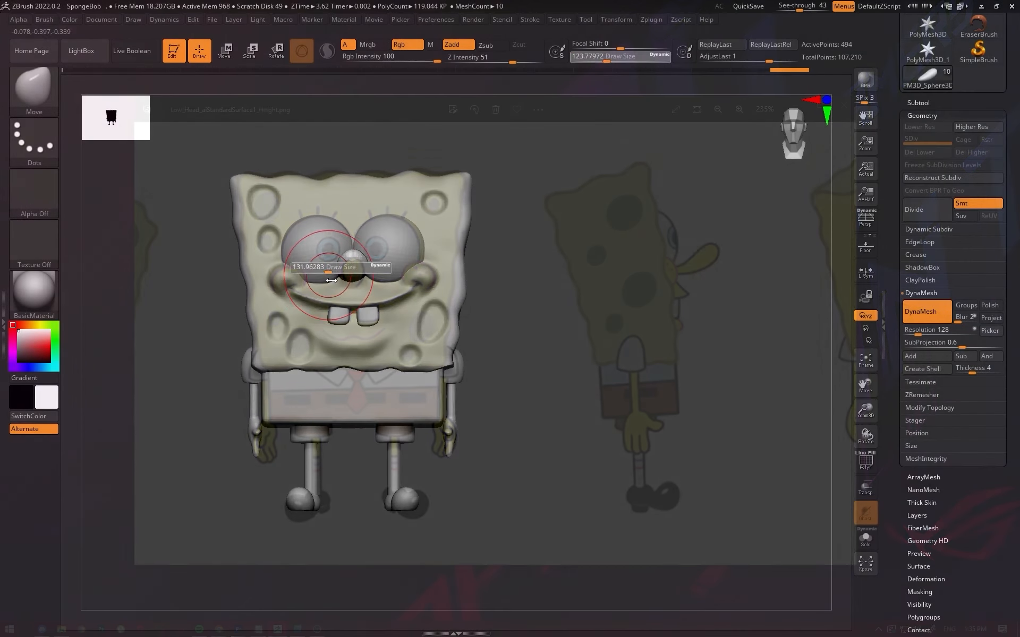
left_click_drag(314, 266, 367, 277)
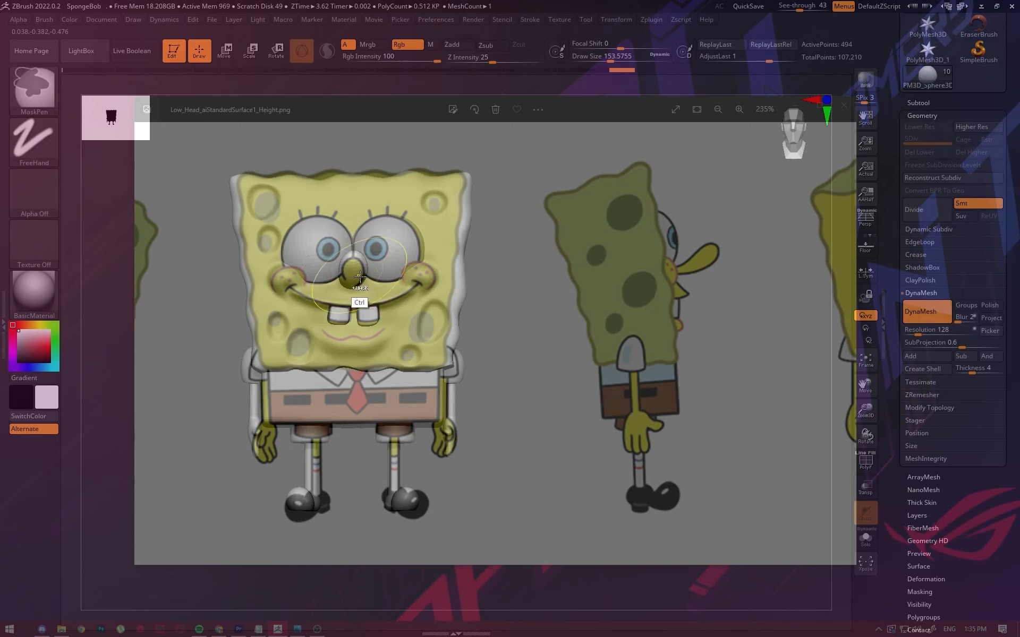
key("s")
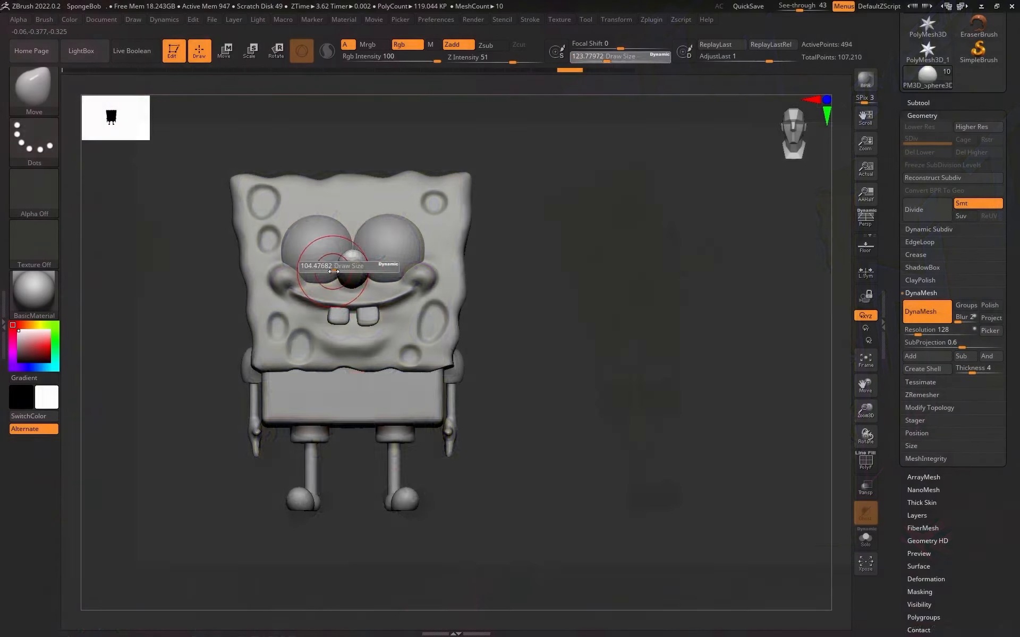
mouse_move(342, 271)
left_mouse_down()
mouse_move(348, 282)
mouse_move(351, 265)
mouse_move(341, 274)
left_mouse_up()
key("s")
key("s")
key("s")
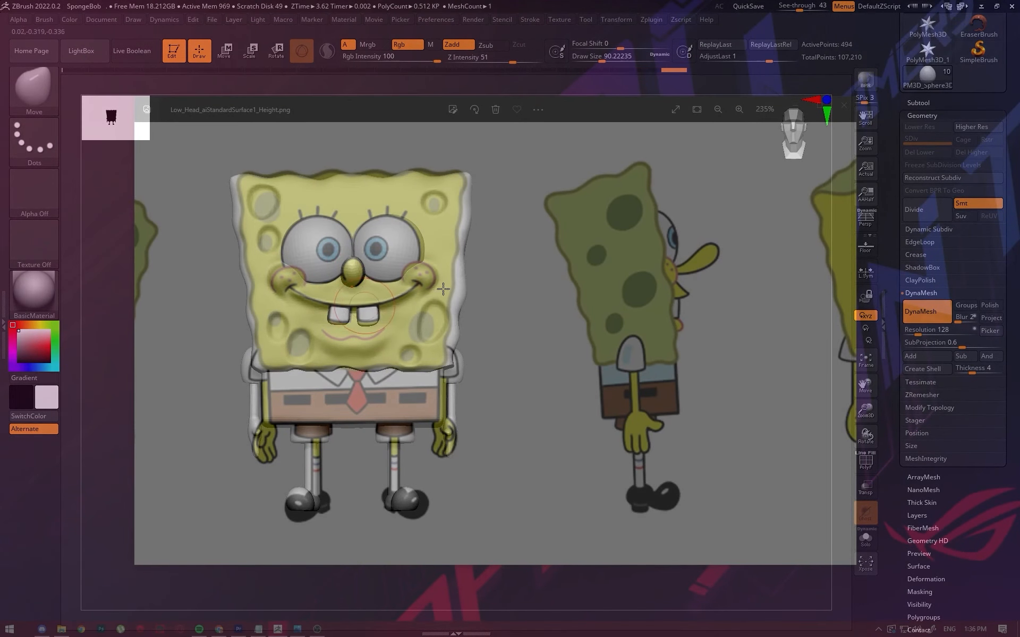
Refine the base of the nose in side view with the Move brush at a draw size of about 65, checking it from the front
left_click_drag(217, 291, 603, 264, "shift")
left_click_drag(453, 311, 856, 294, "alt")
left_click_drag(800, 272, 769, 273, "alt")
key("s")
mouse_move(710, 257)
left_mouse_down()
mouse_move(701, 244)
mouse_move(686, 258)
left_mouse_up()
key("s")
key("s")
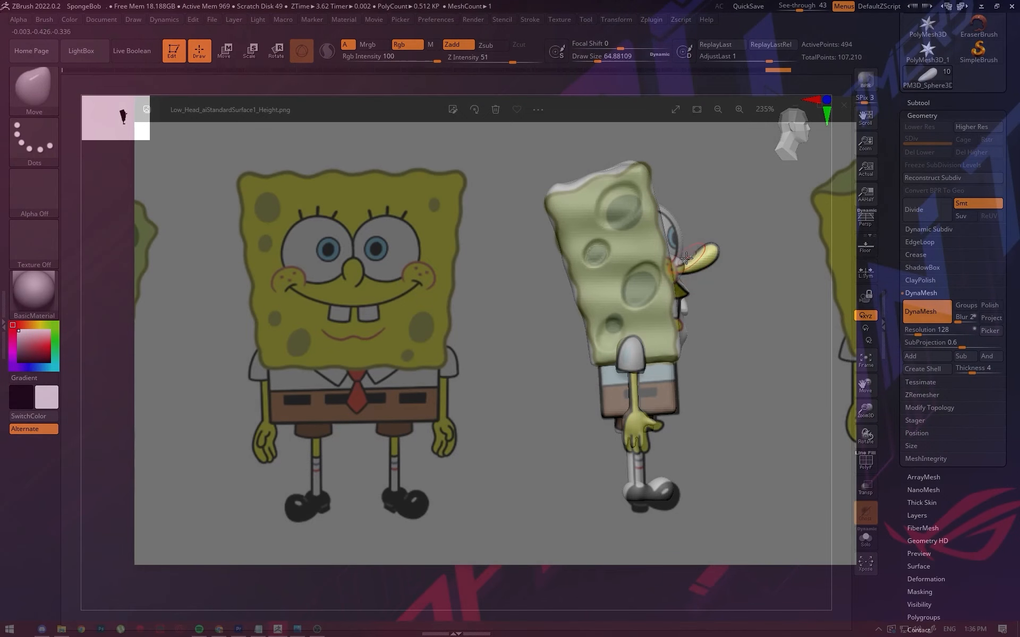
left_click_drag(781, 285, 605, 313, "shift")
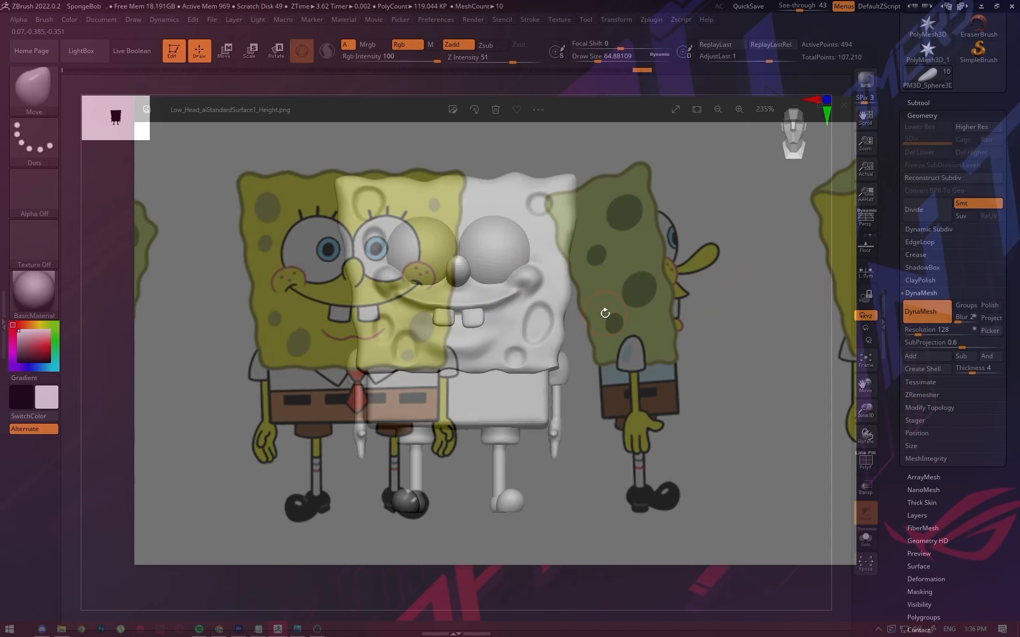